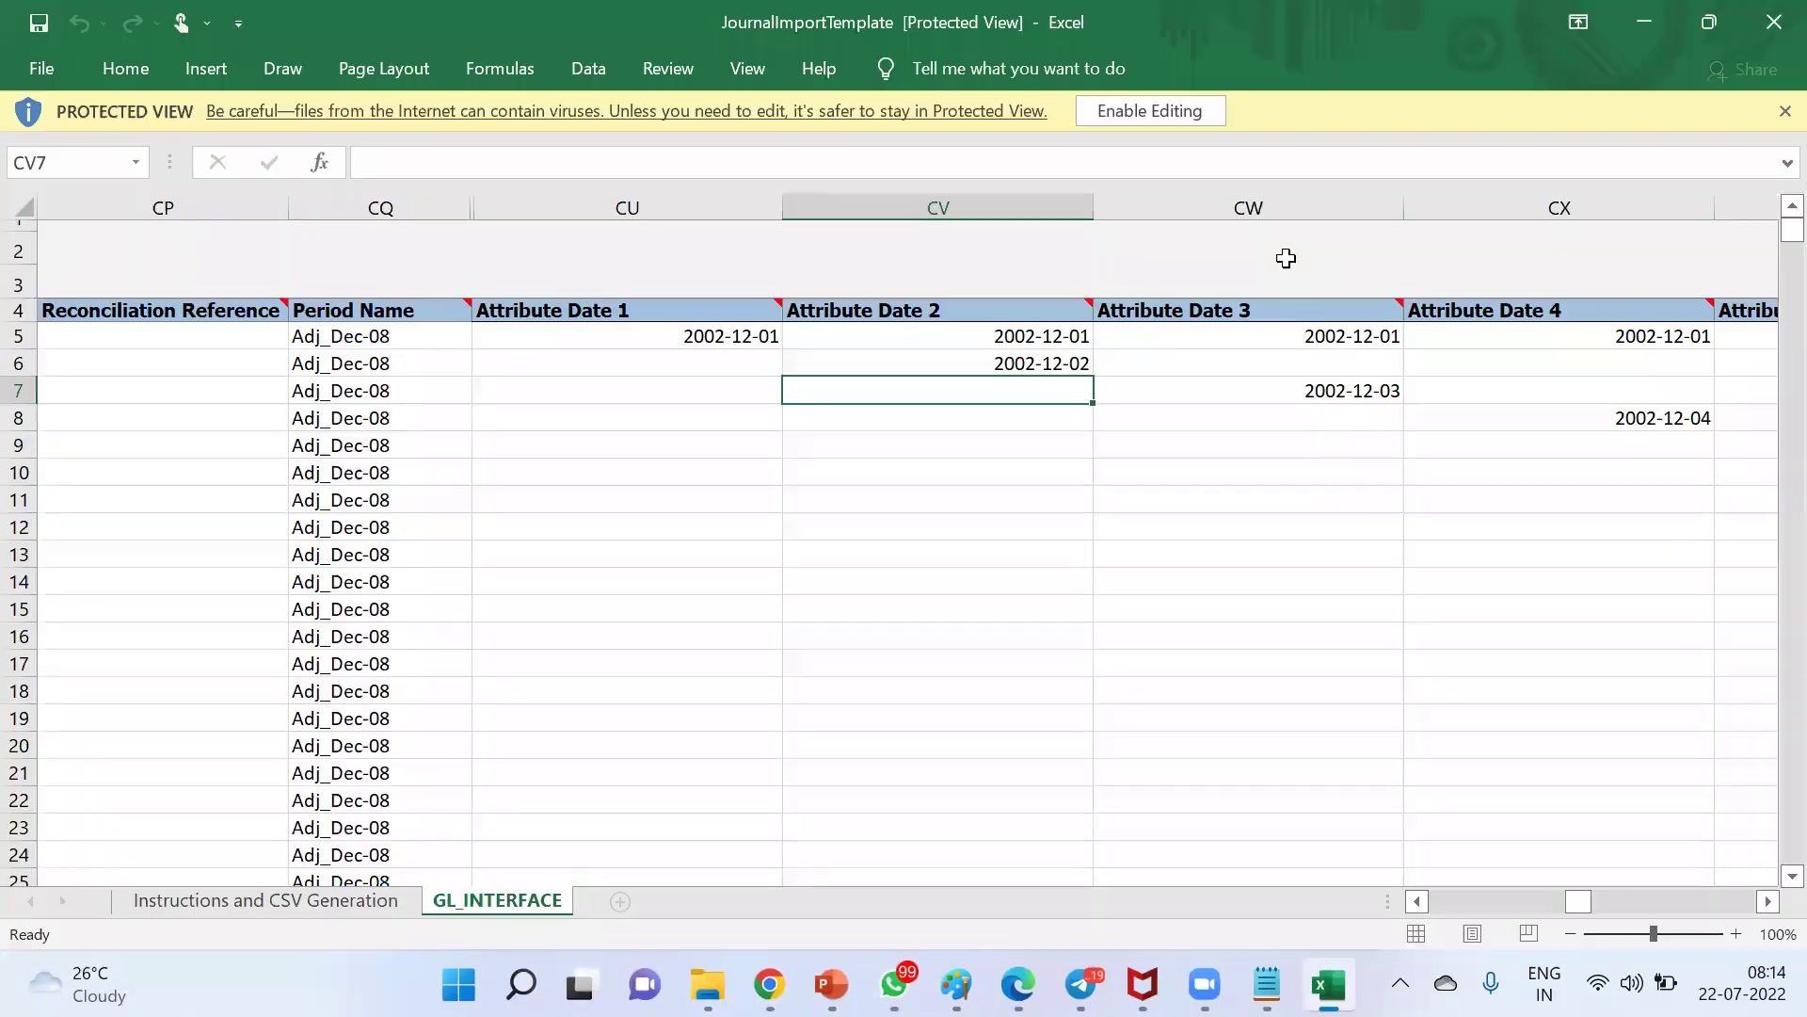
# Enable editing and the disabled active content in the JournalImportTemplate workbook
pyautogui.click(1139, 117)
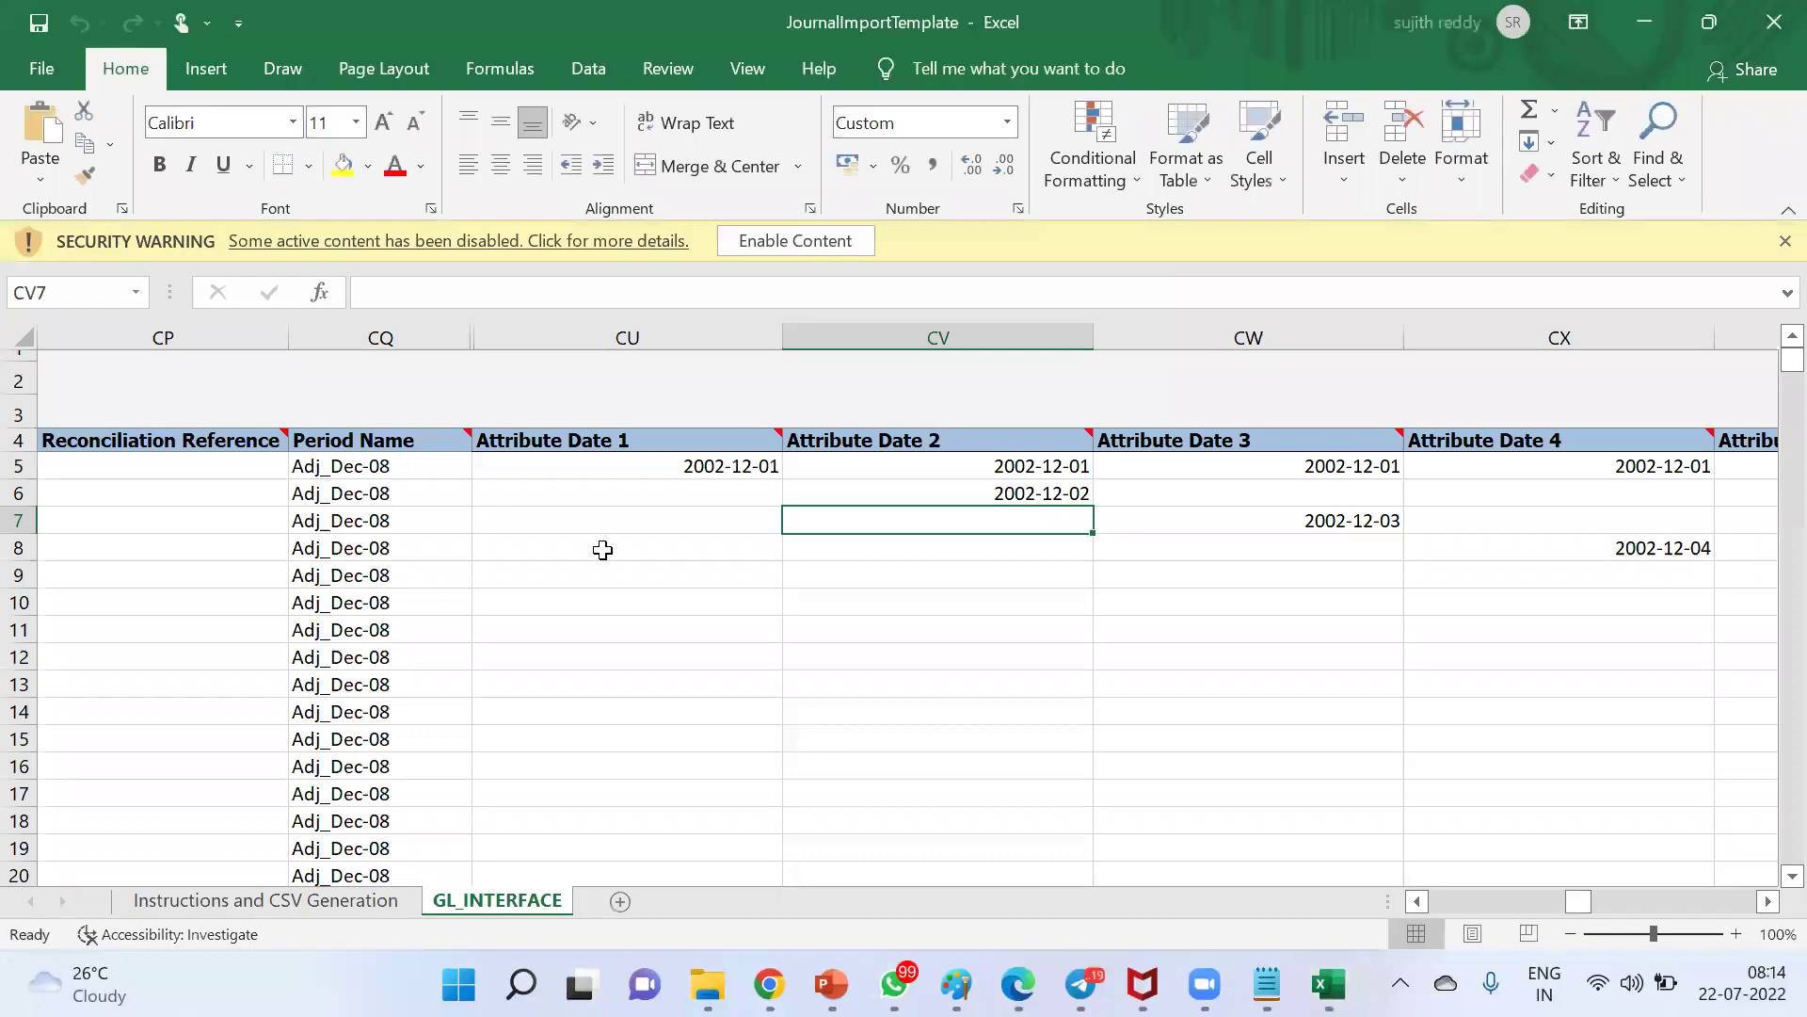
pyautogui.click(795, 241)
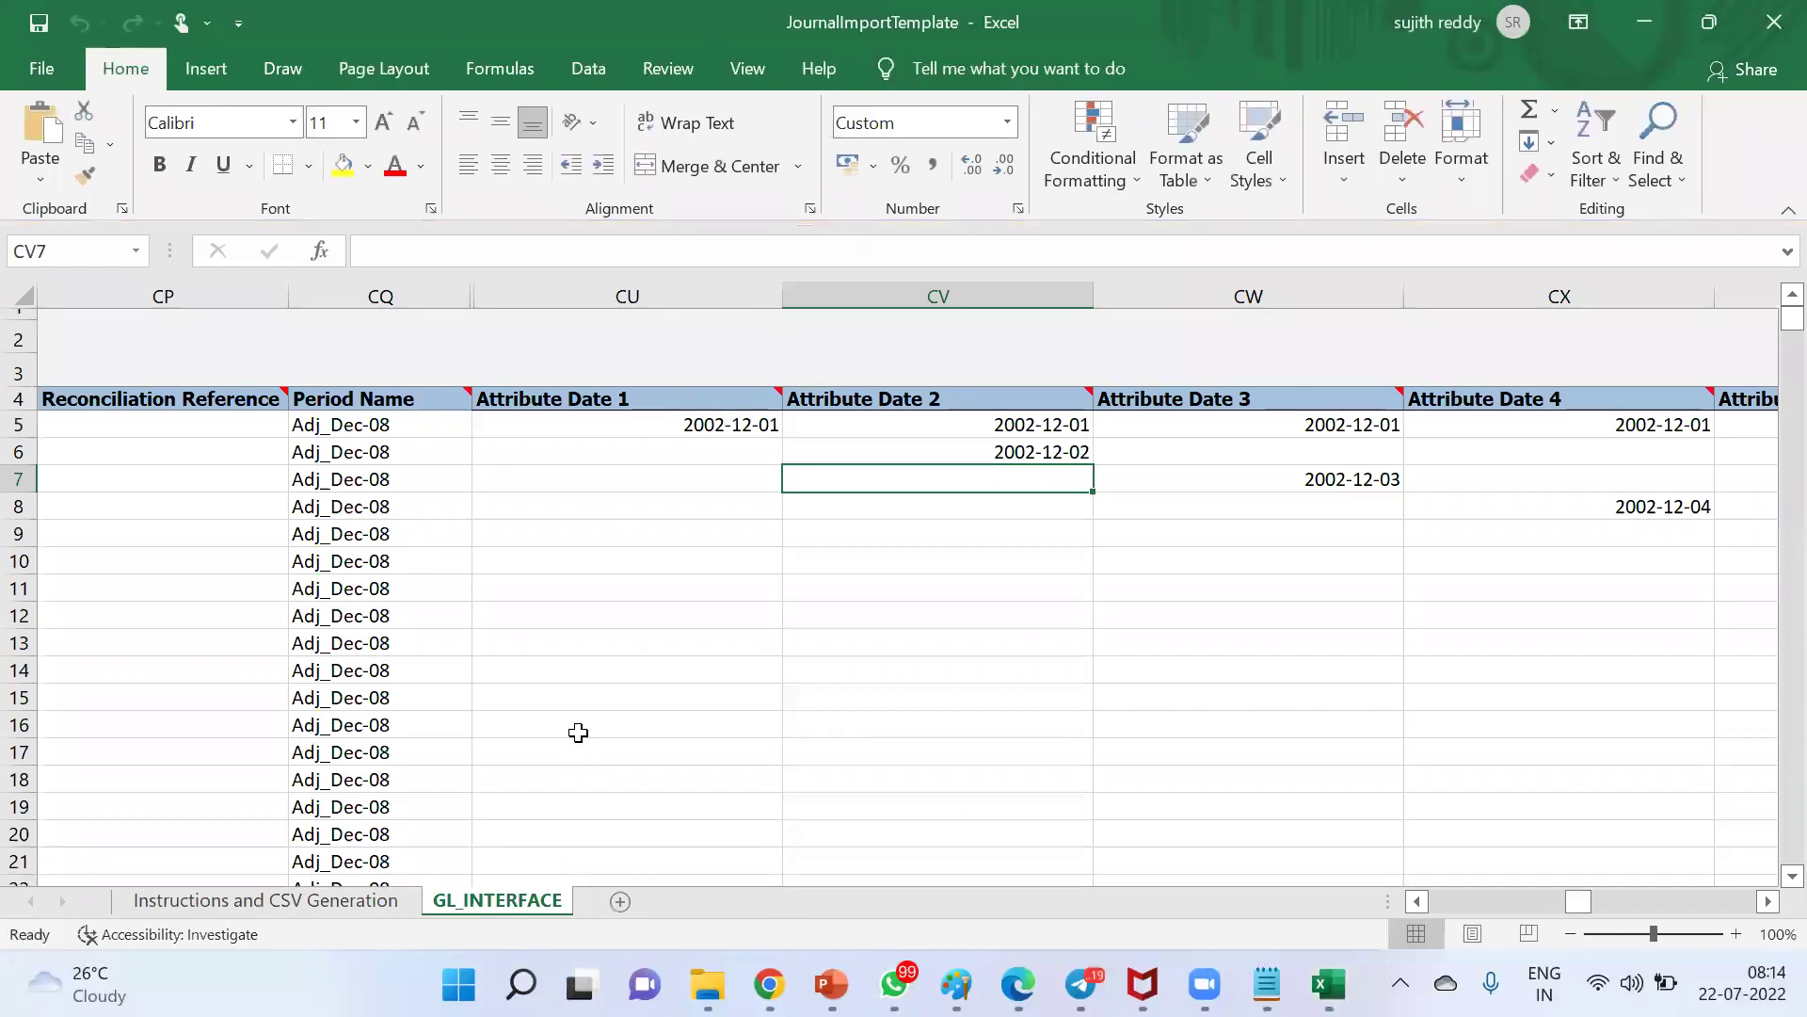
# Read the Instructions and CSV Generation sheet, covering the overview, data preparation, loading, template format and import error guidance
pyautogui.click(356, 901)
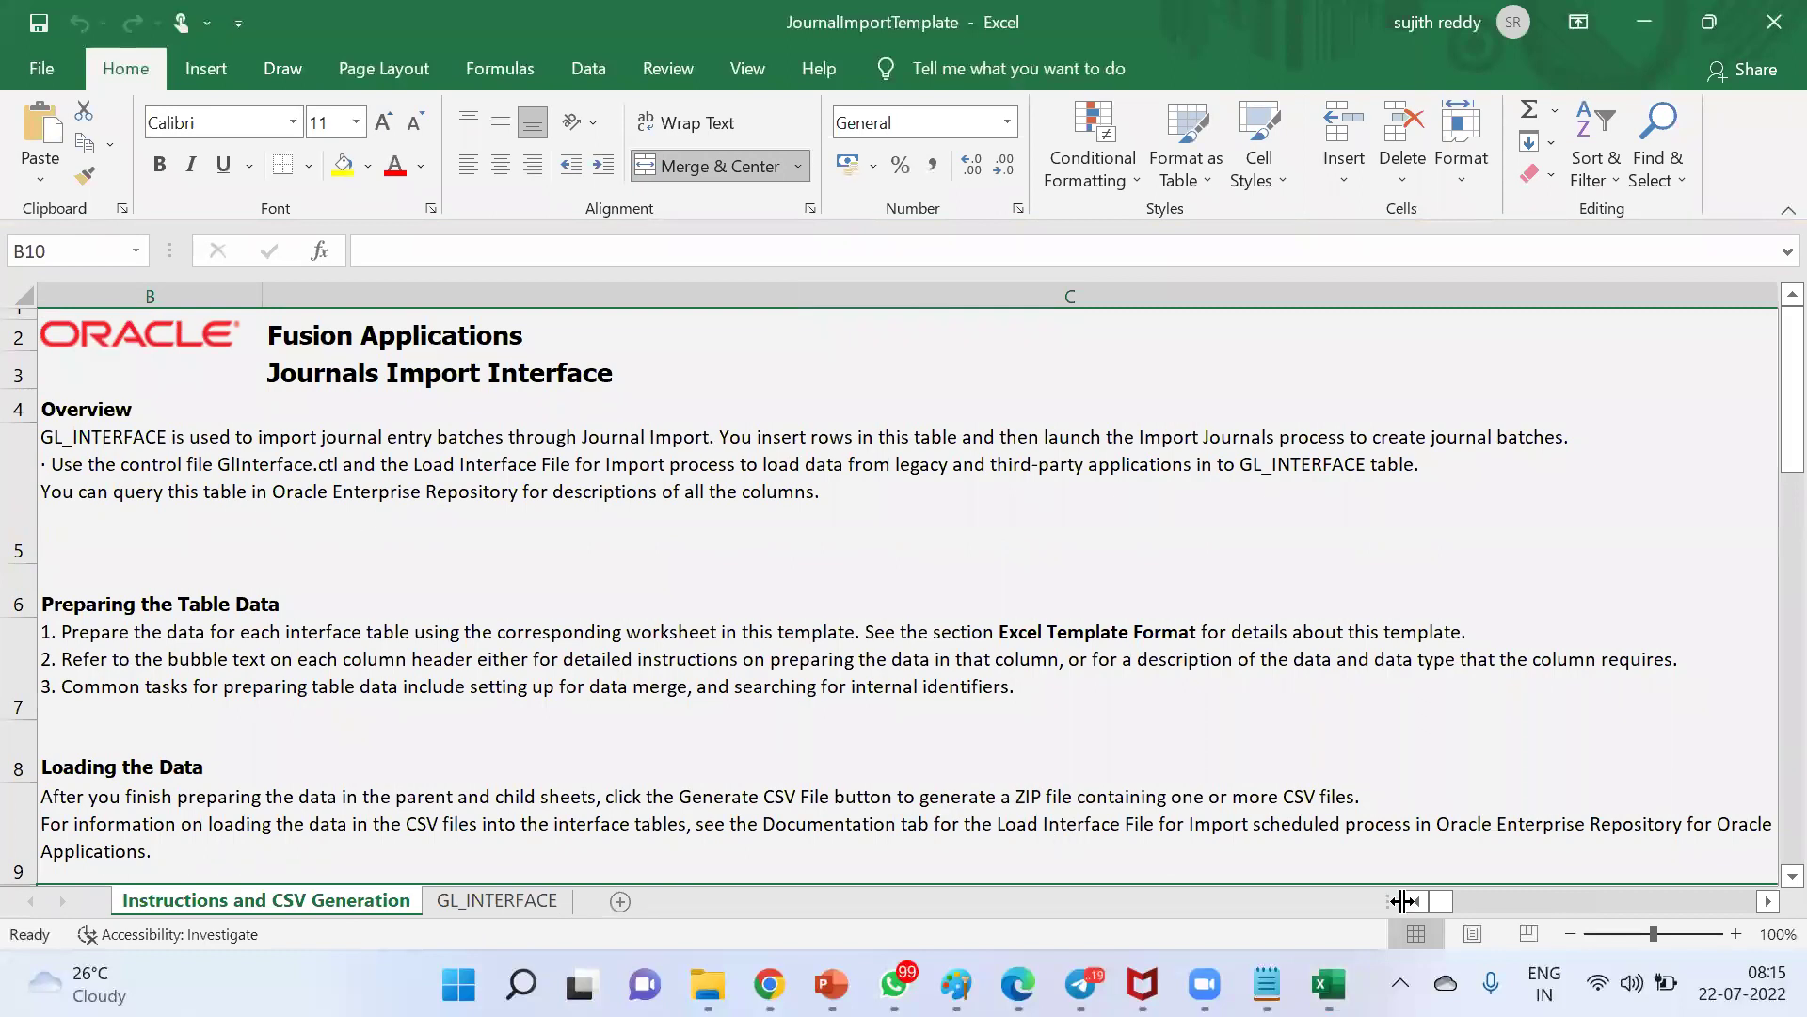
pyautogui.click(118, 446)
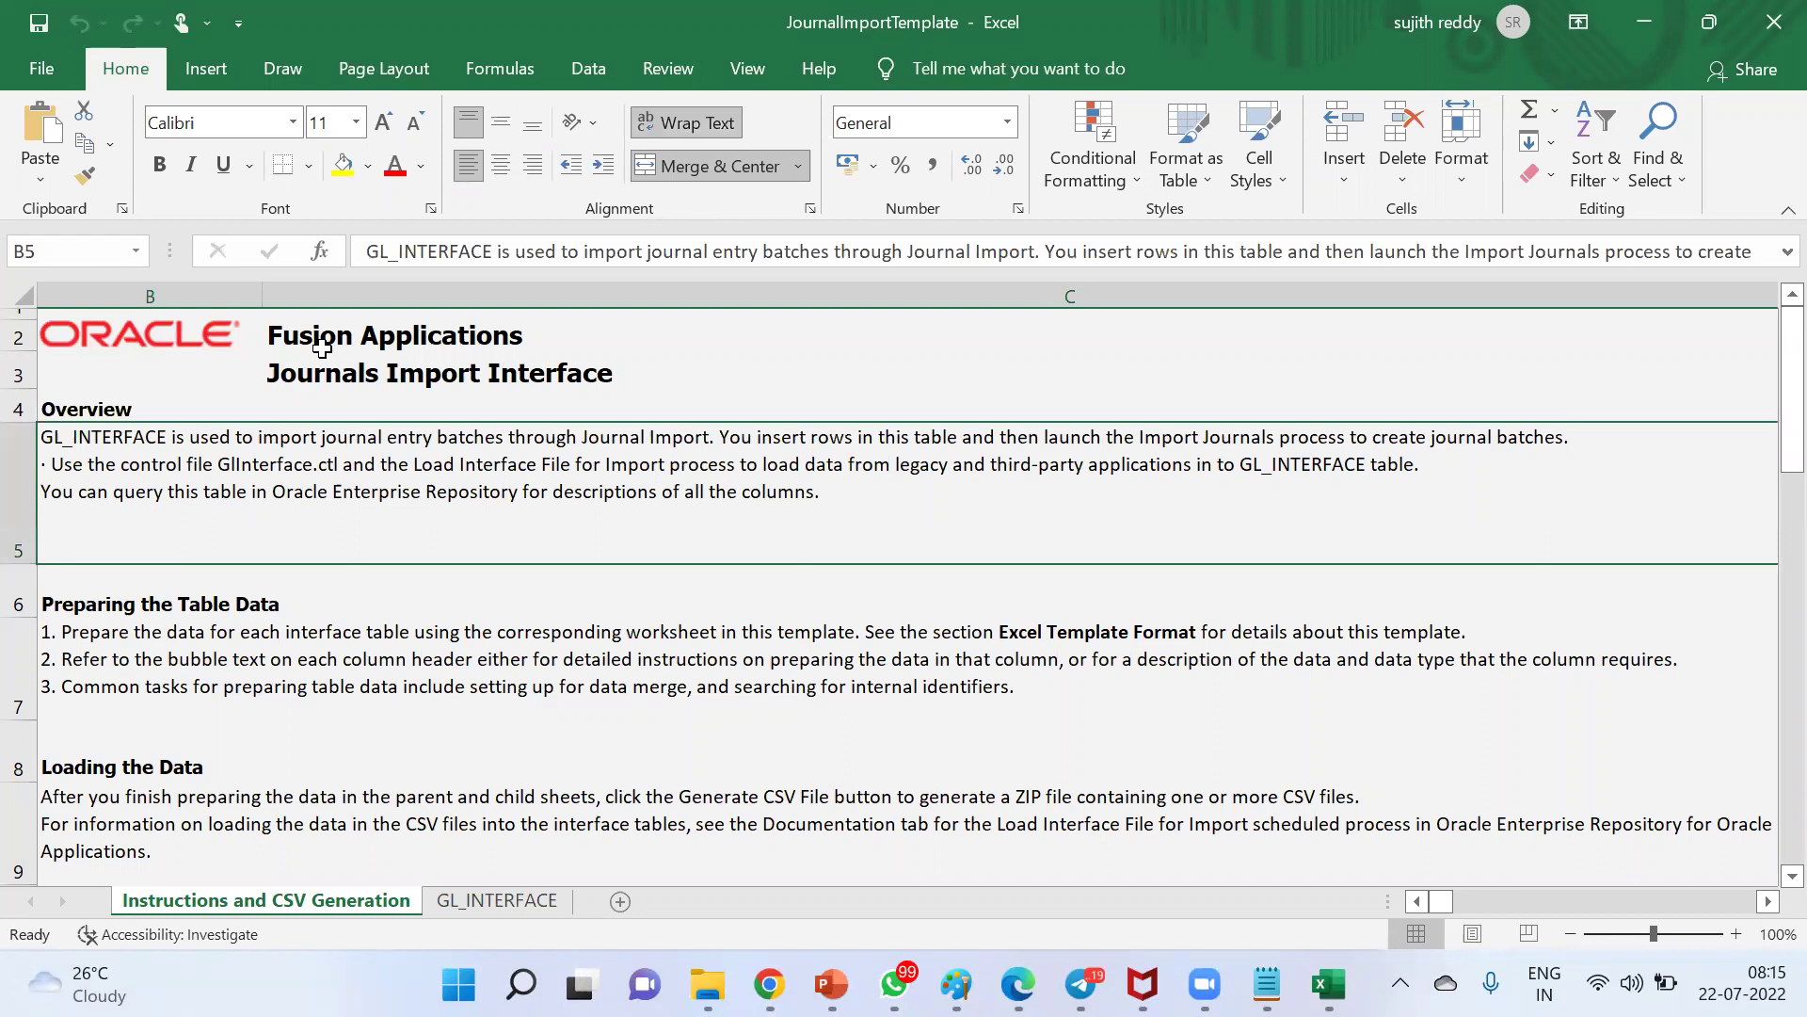
pyautogui.click(328, 379)
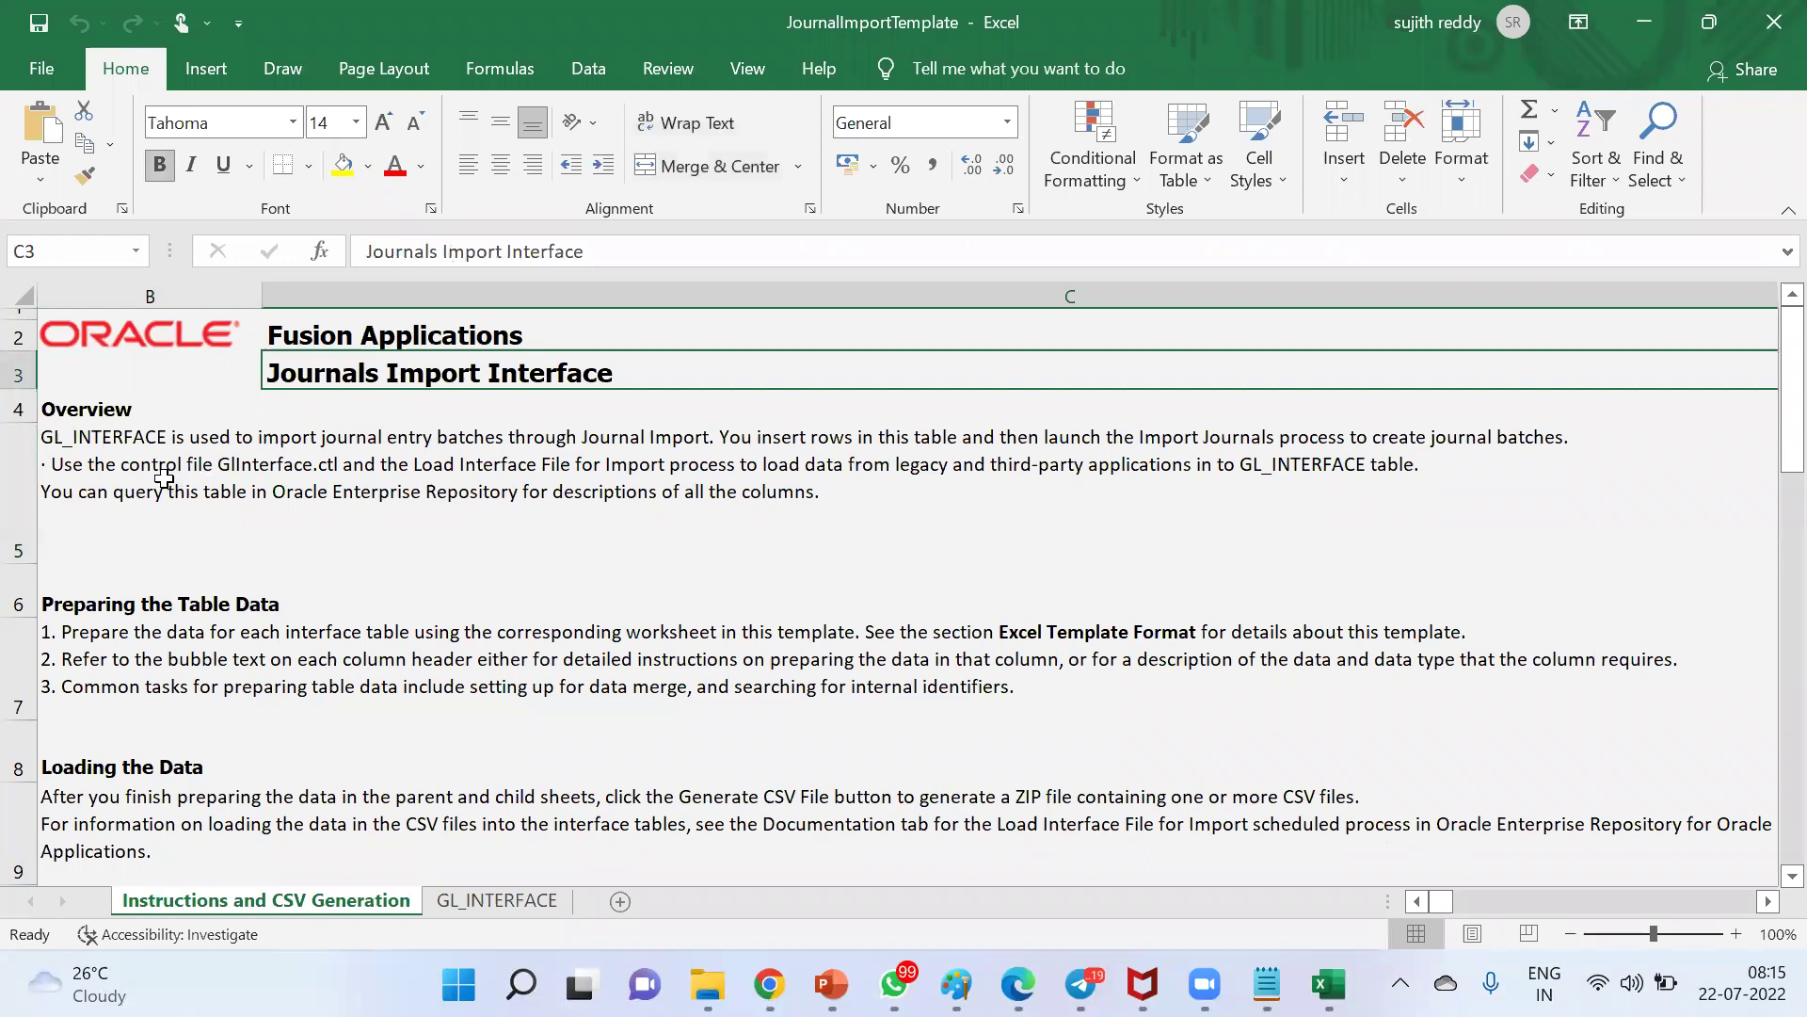
pyautogui.click(89, 455)
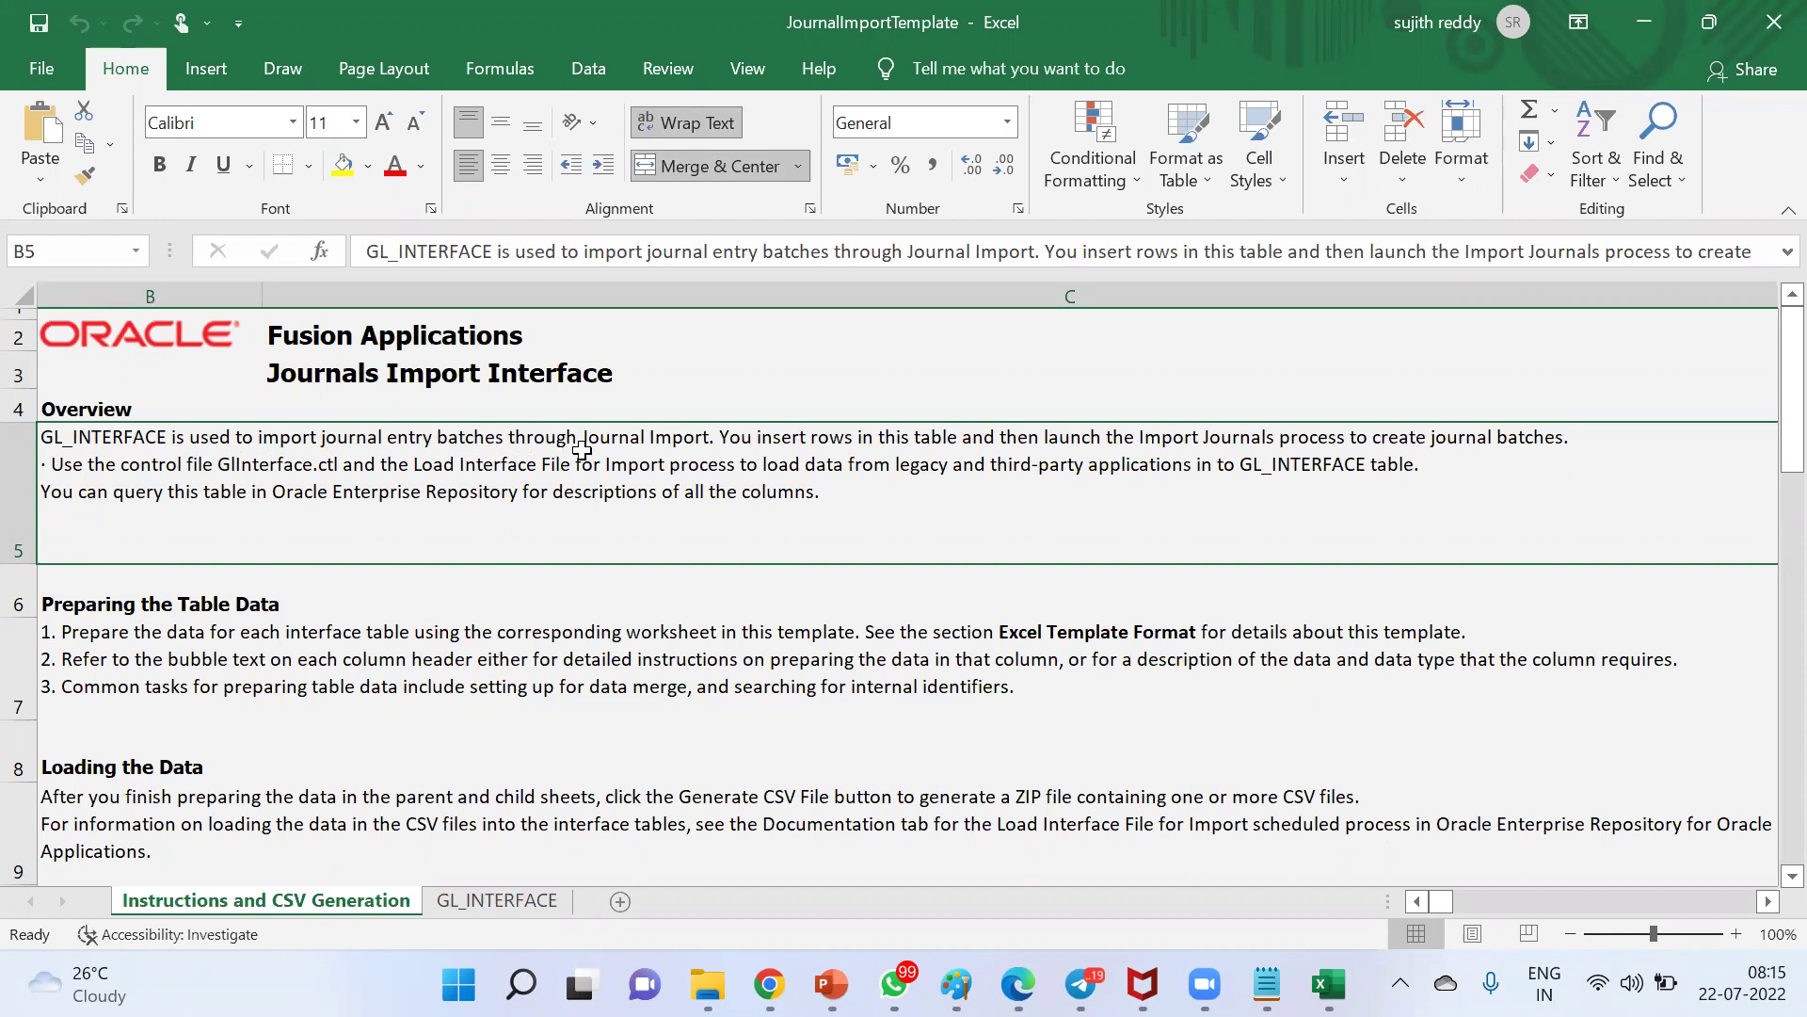
pyautogui.click(270, 662)
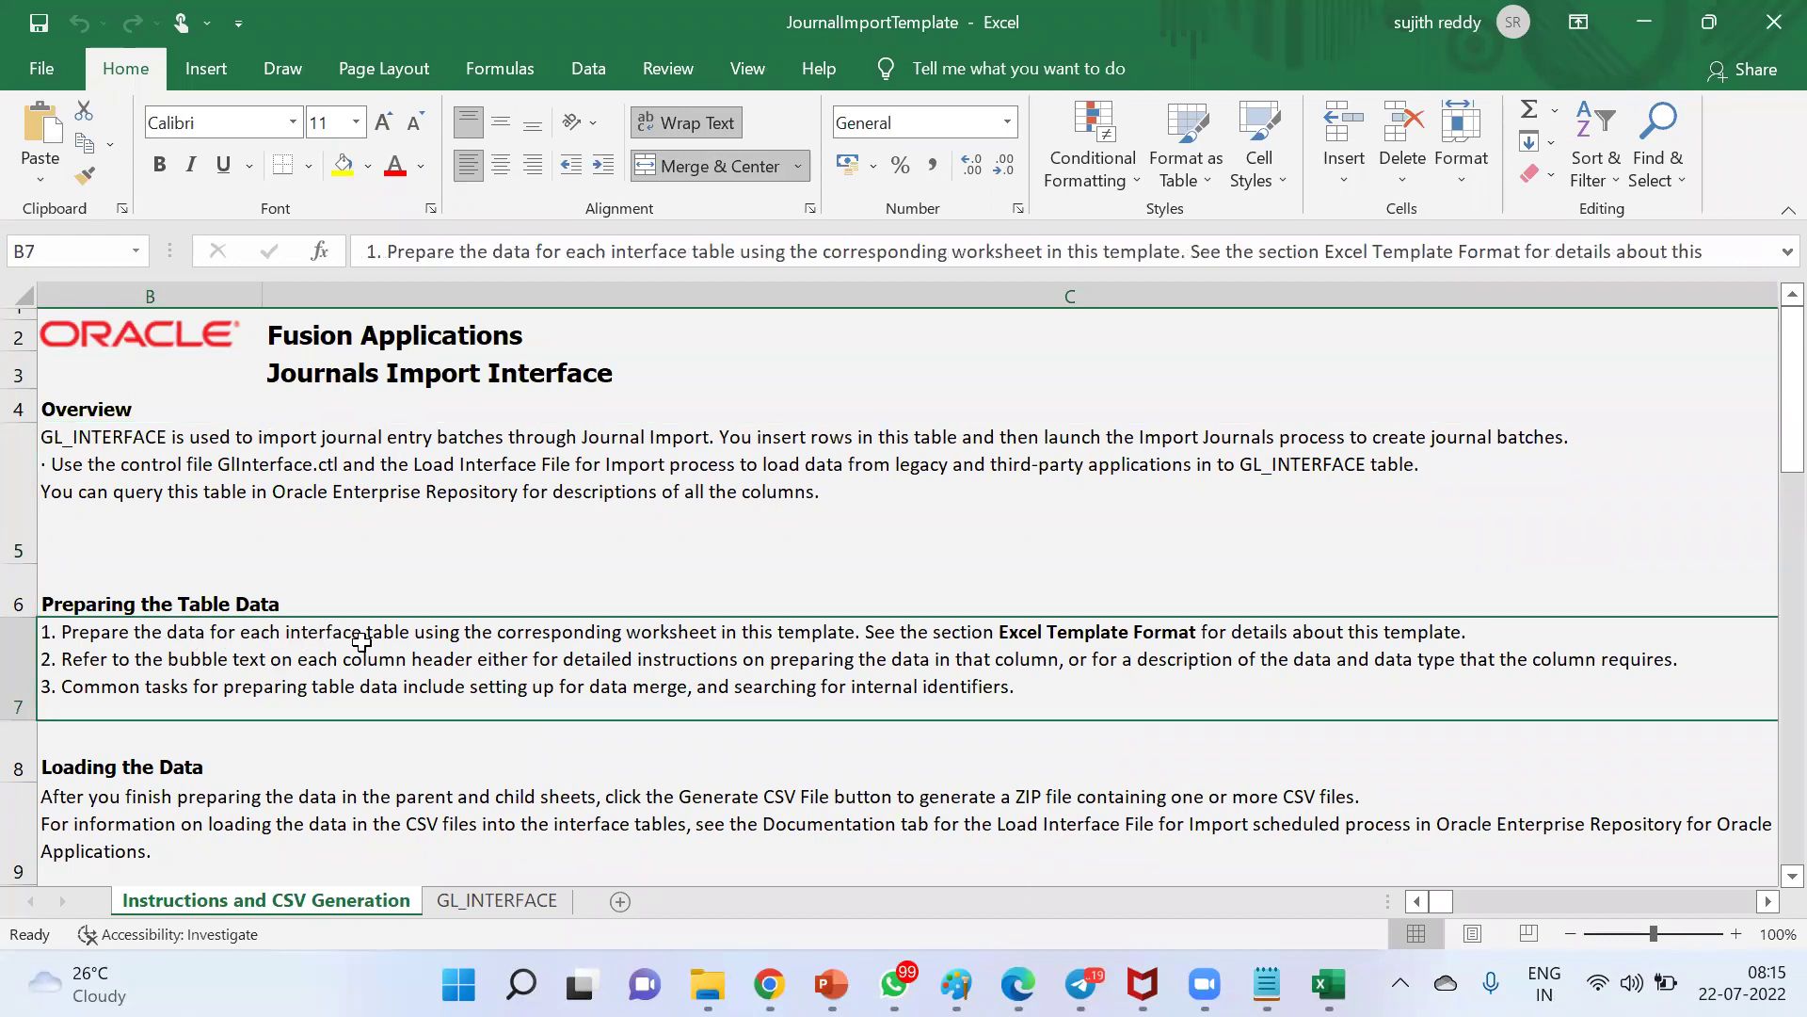
pyautogui.scroll(-1, 274, 777)
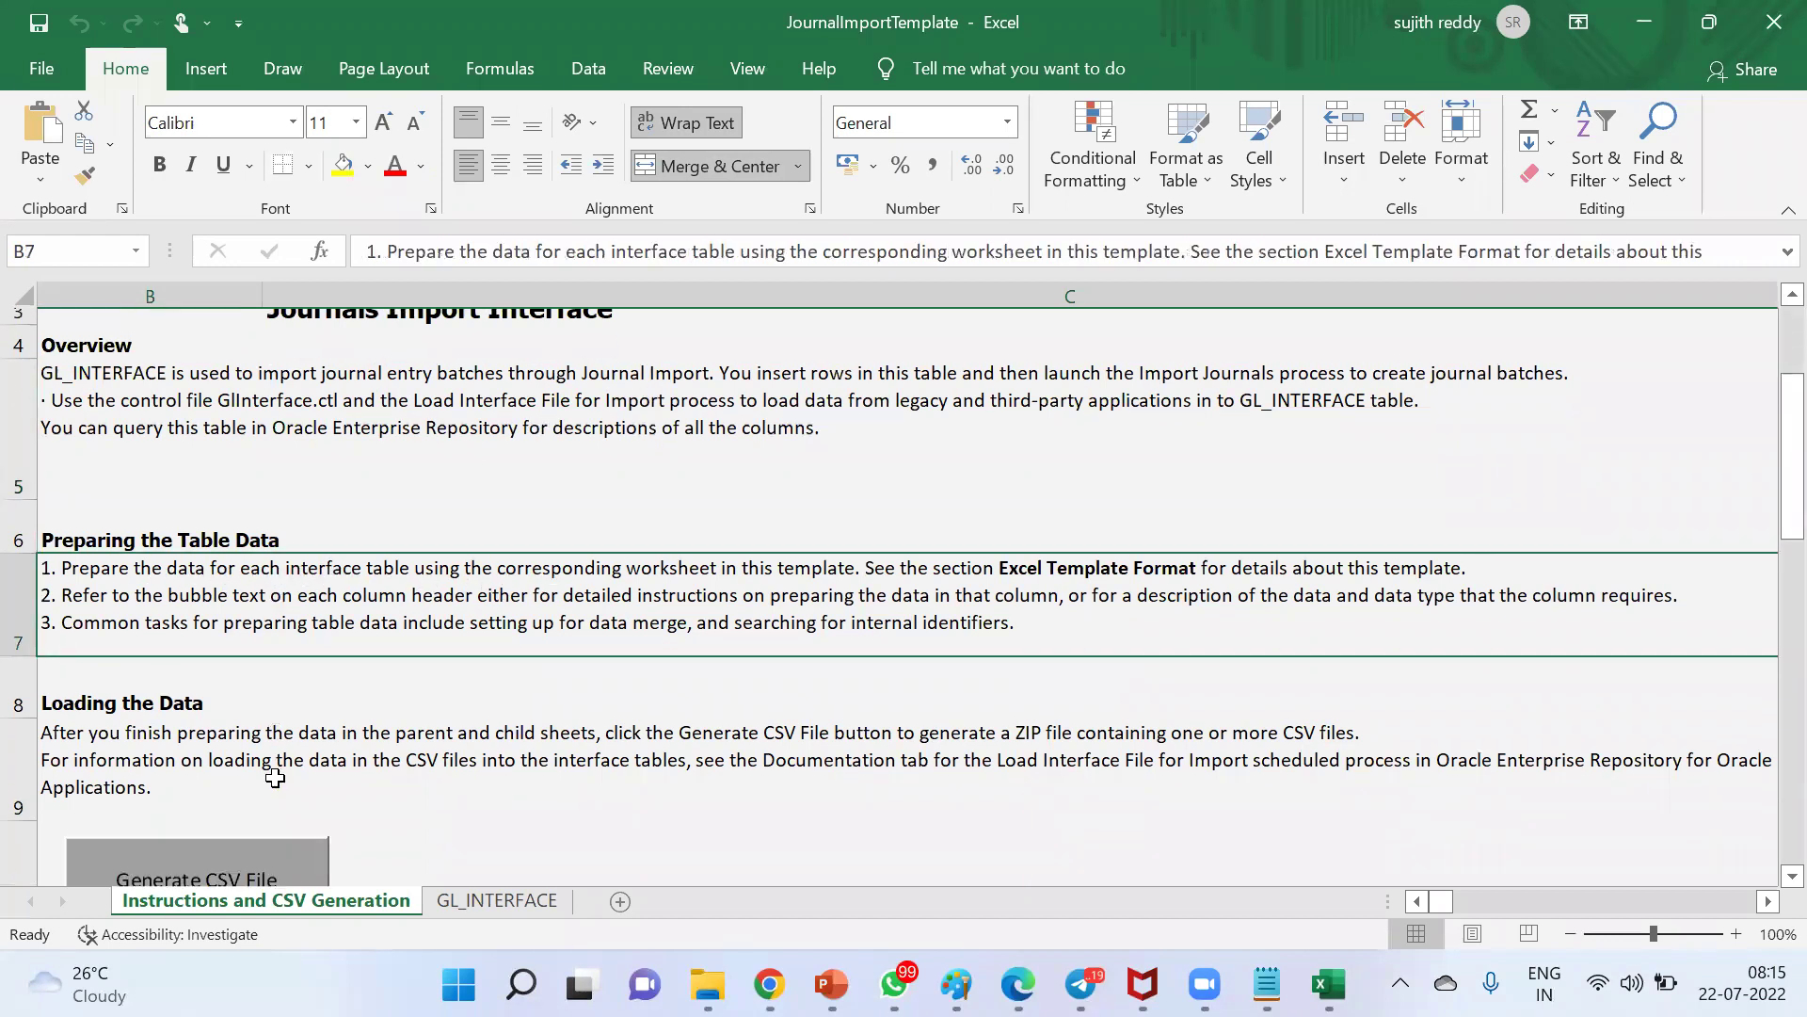
pyautogui.scroll(-2, 252, 512)
pyautogui.click(252, 512)
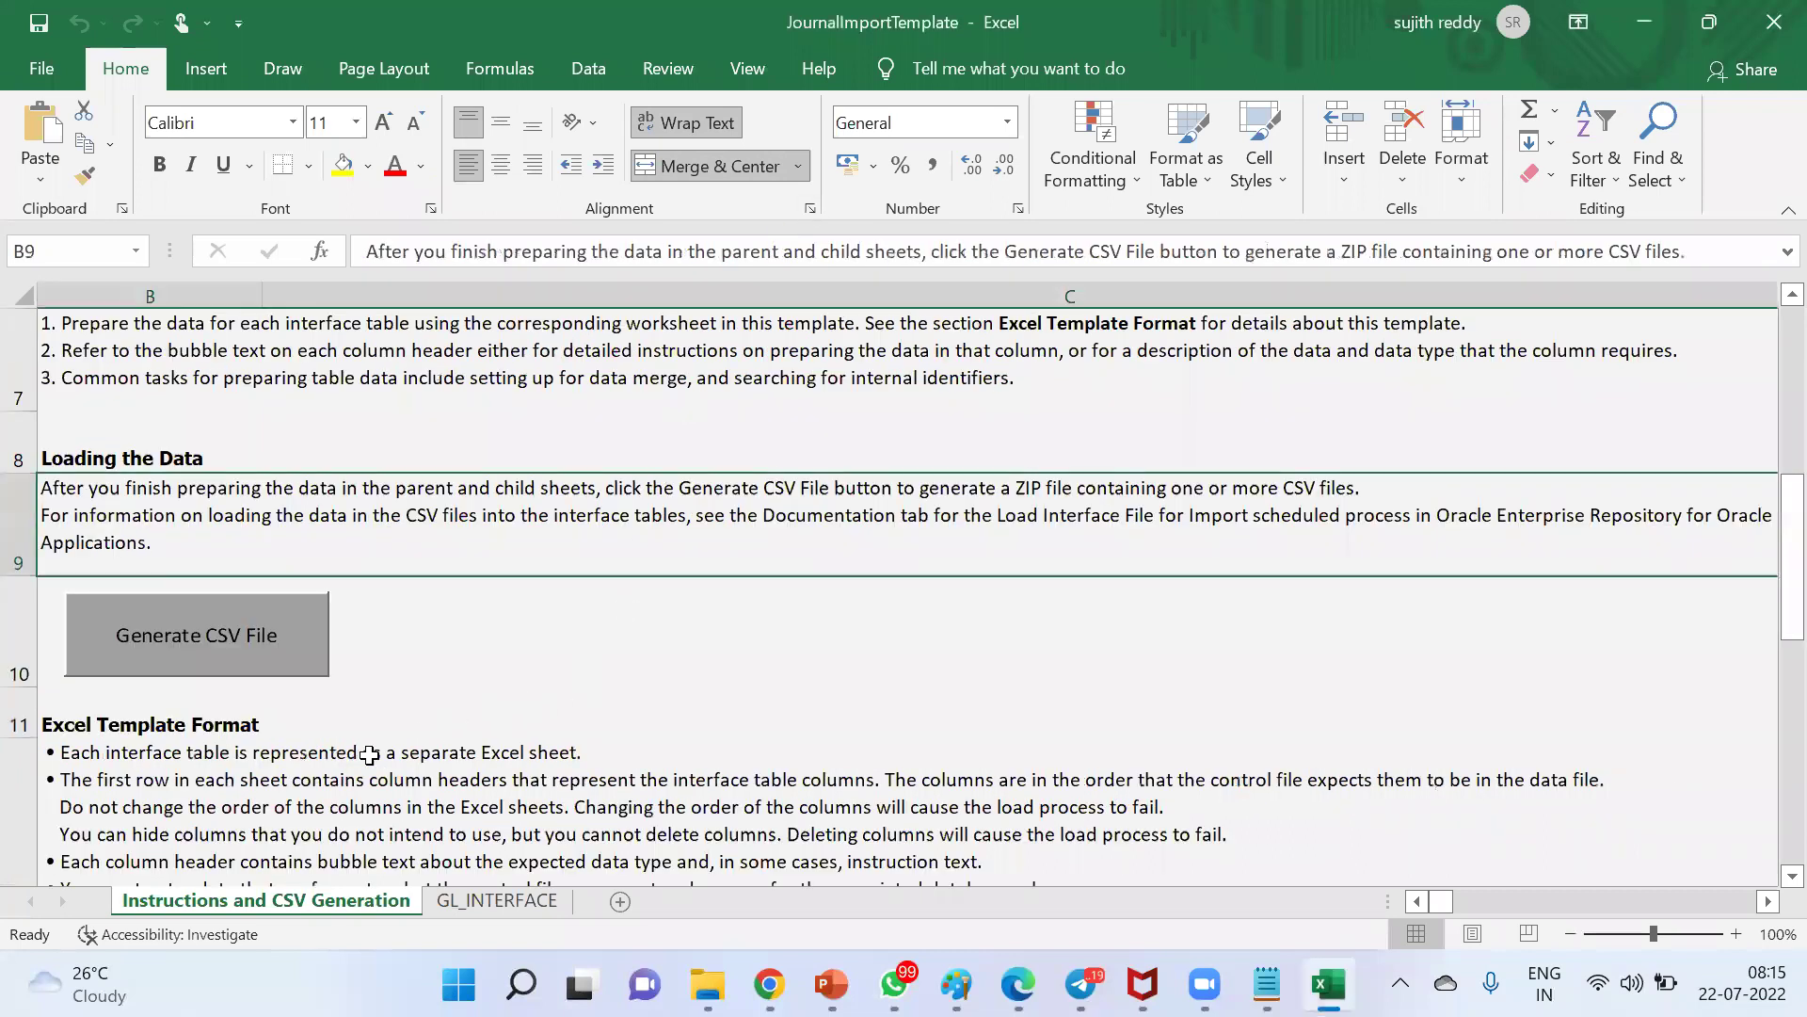
pyautogui.scroll(-1, 350, 759)
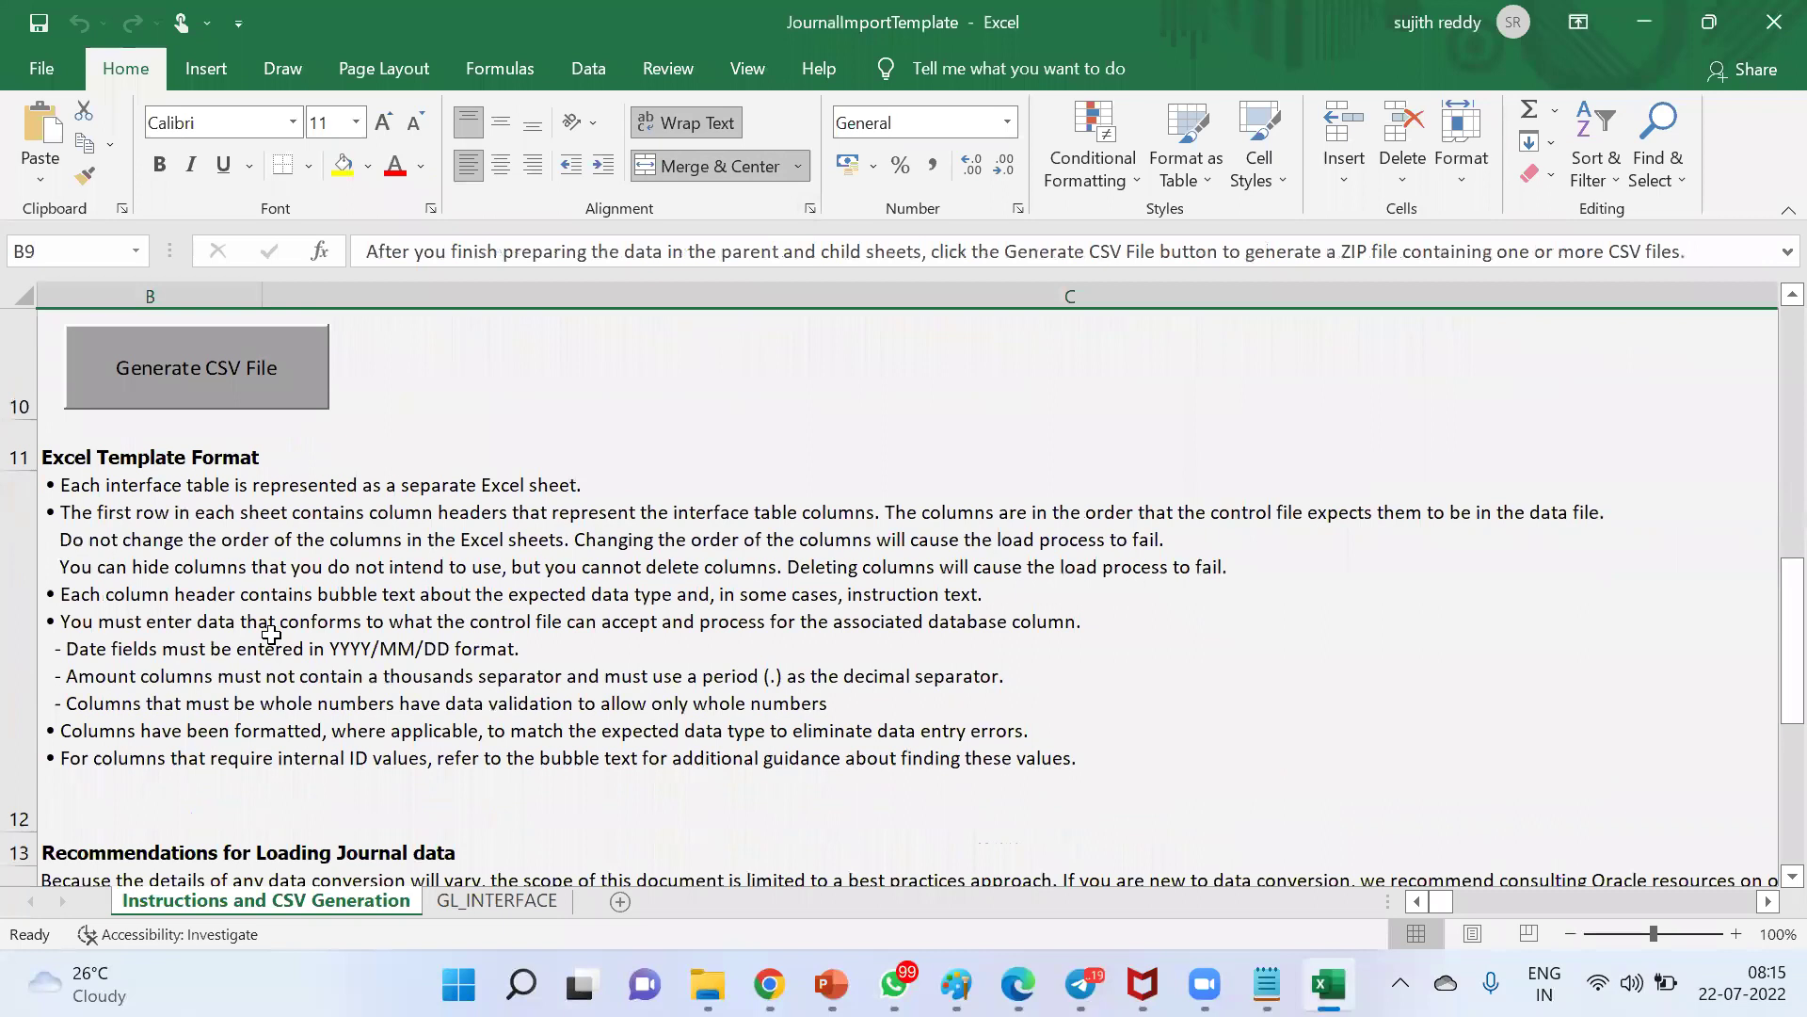
pyautogui.scroll(-4, 272, 612)
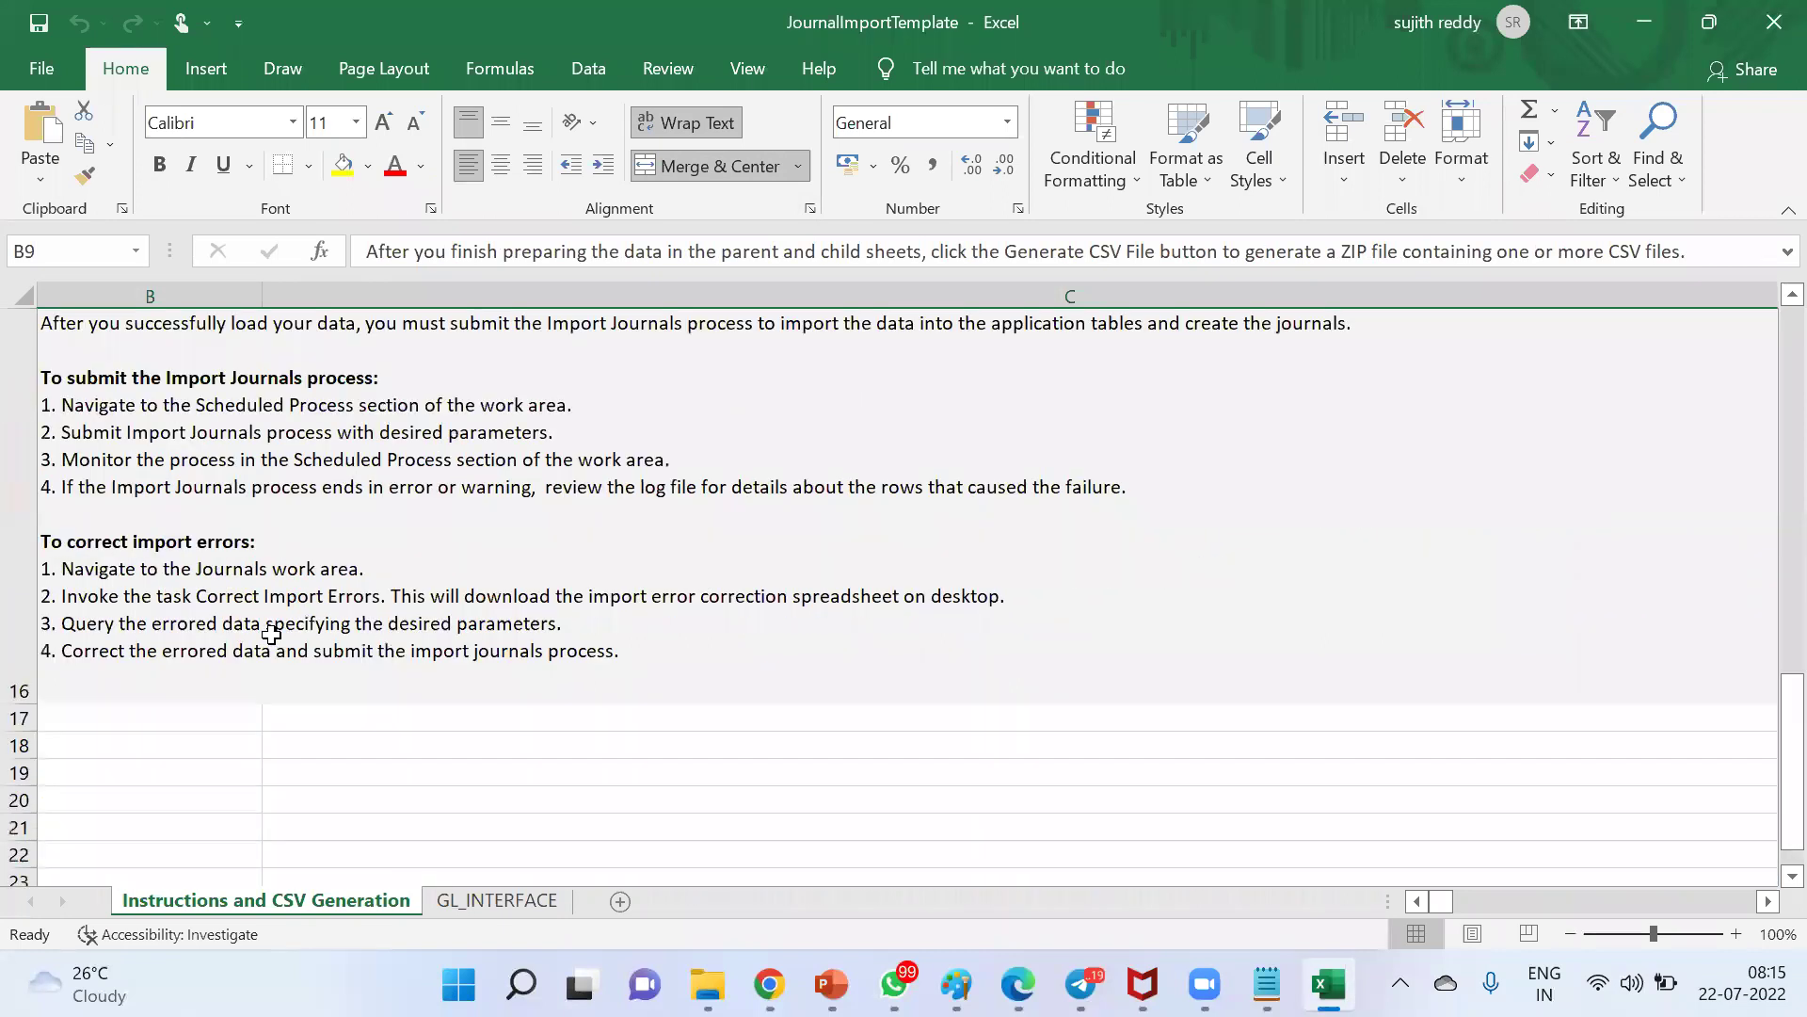
pyautogui.scroll(2, 273, 500)
pyautogui.scroll(5, 215, 622)
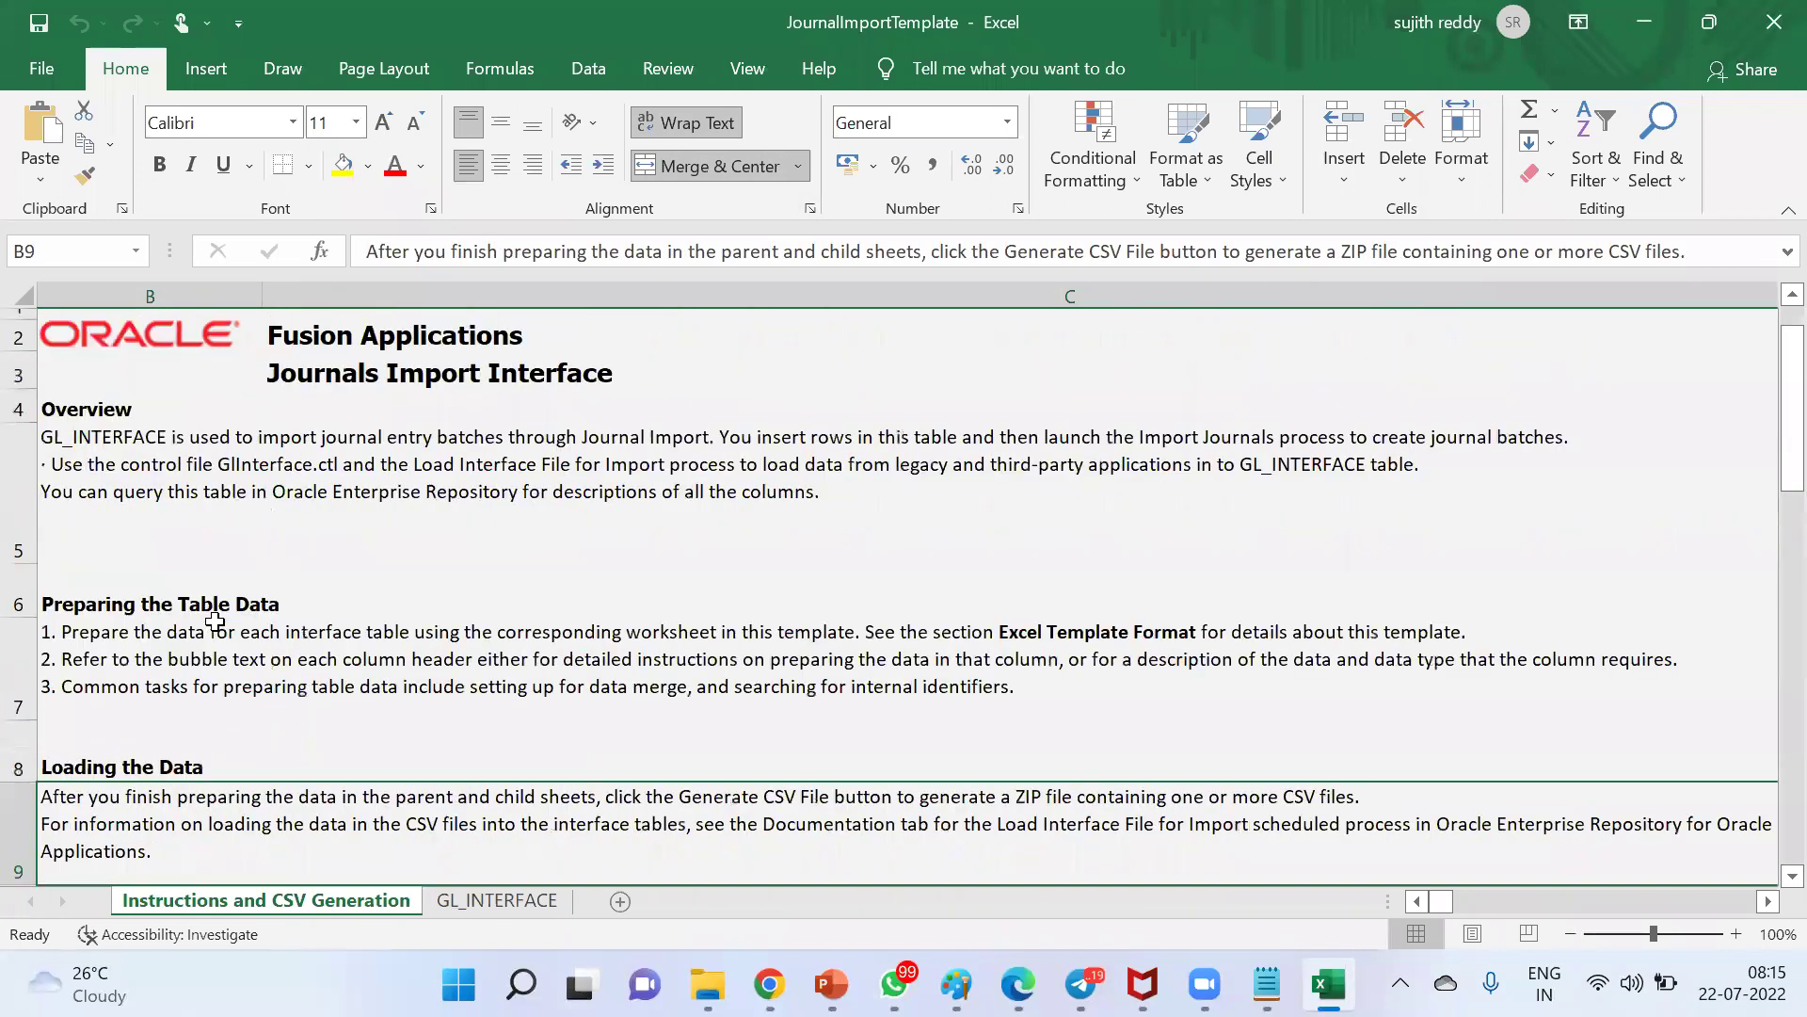
# Delete all sample journal rows from row 7 down on the GL_INTERFACE sheet
pyautogui.click(460, 904)
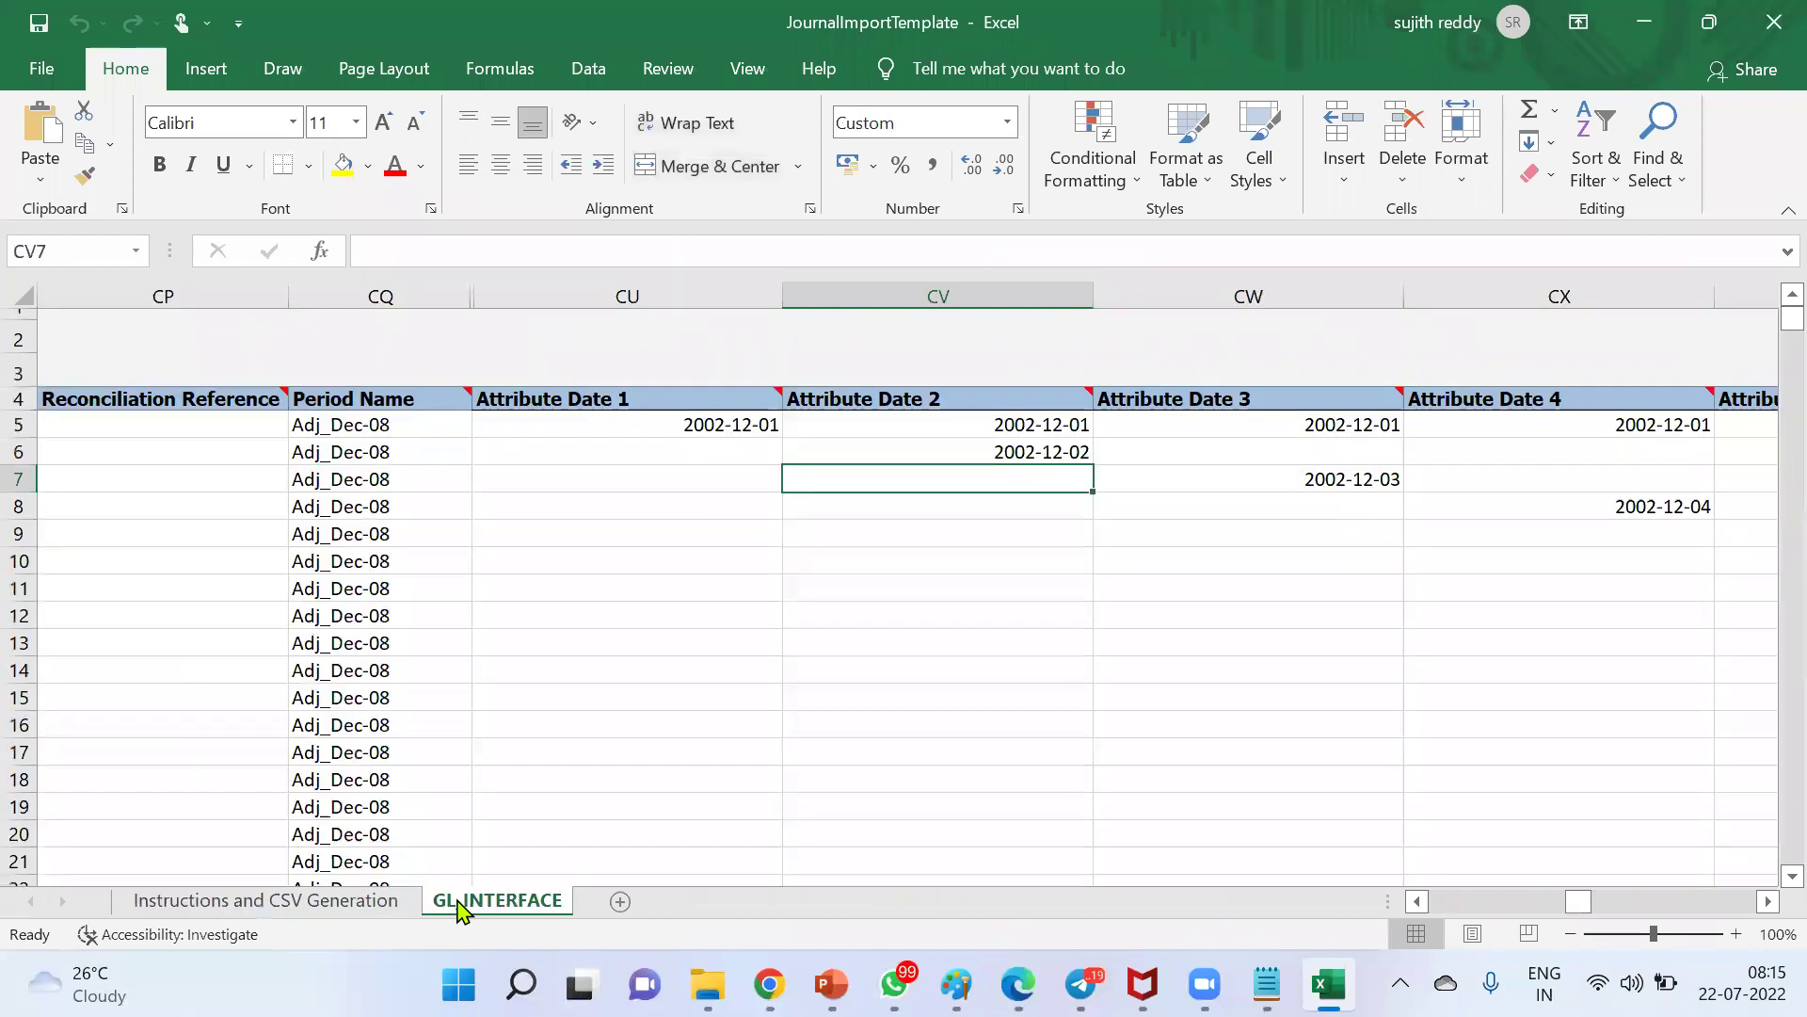
pyautogui.click(1481, 903)
pyautogui.click(1481, 903)
pyautogui.moveTo(1566, 906); pyautogui.dragTo(1397, 899)
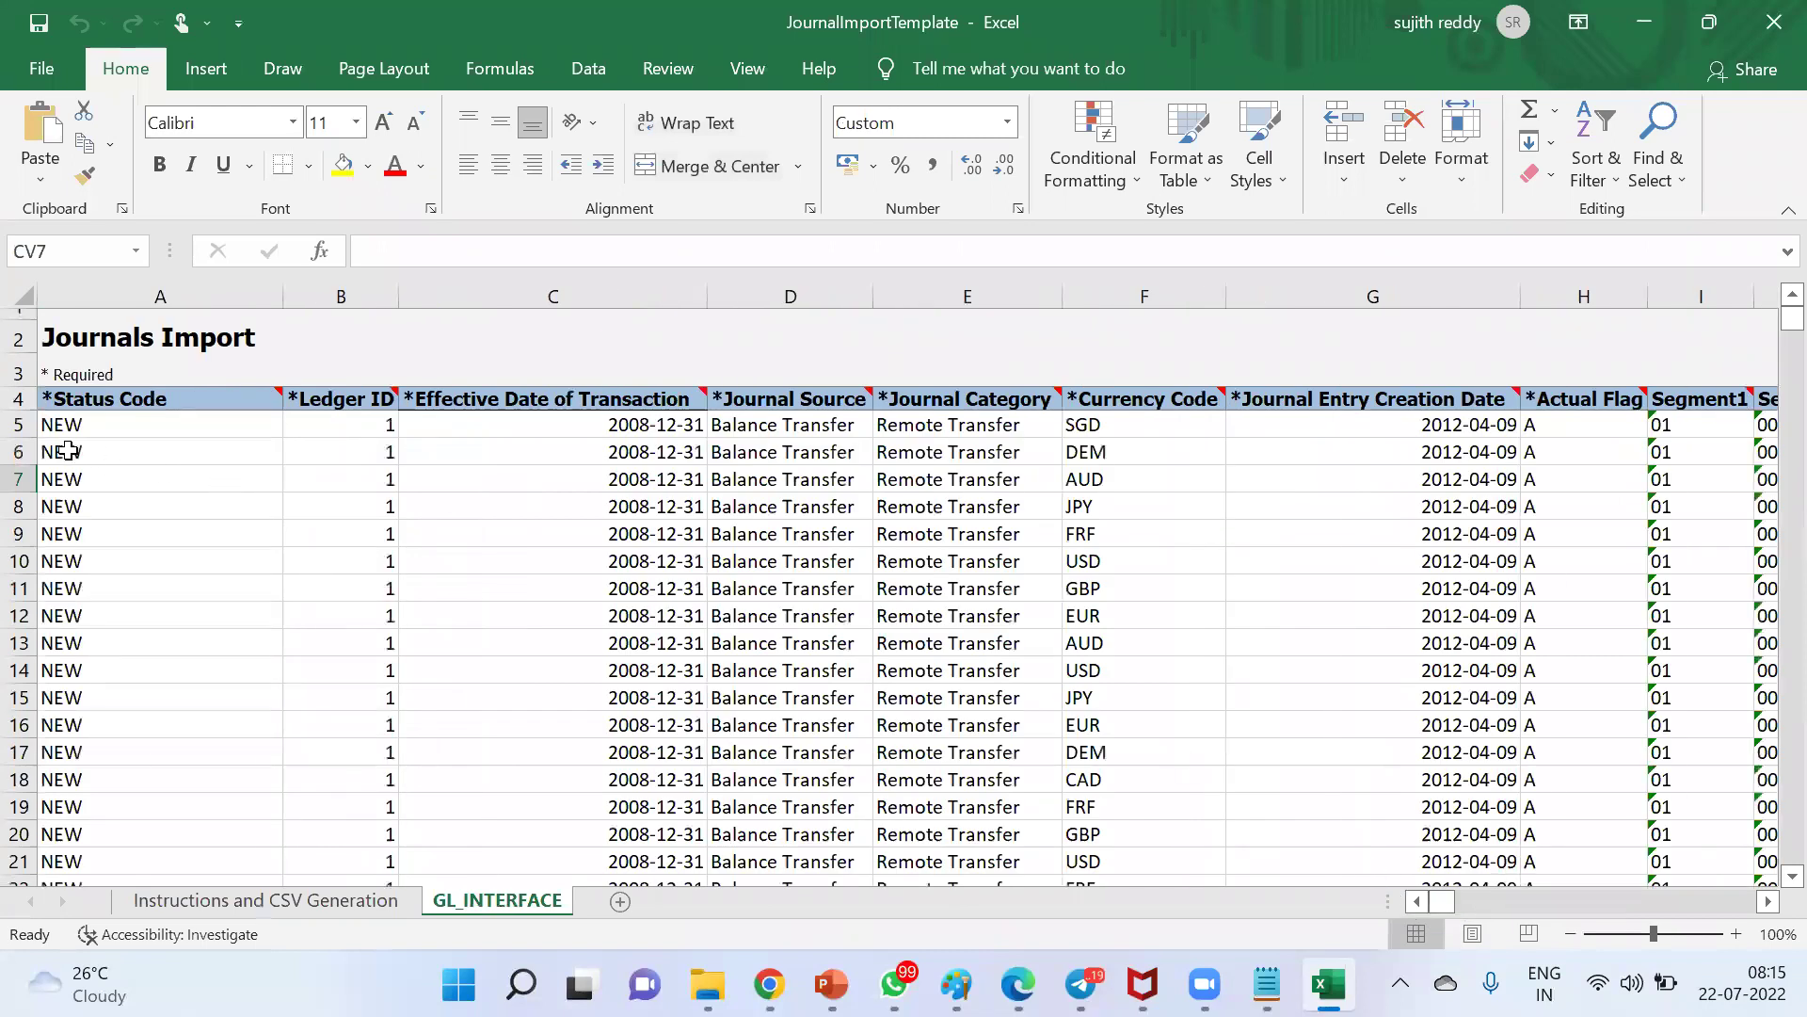
pyautogui.click(19, 479)
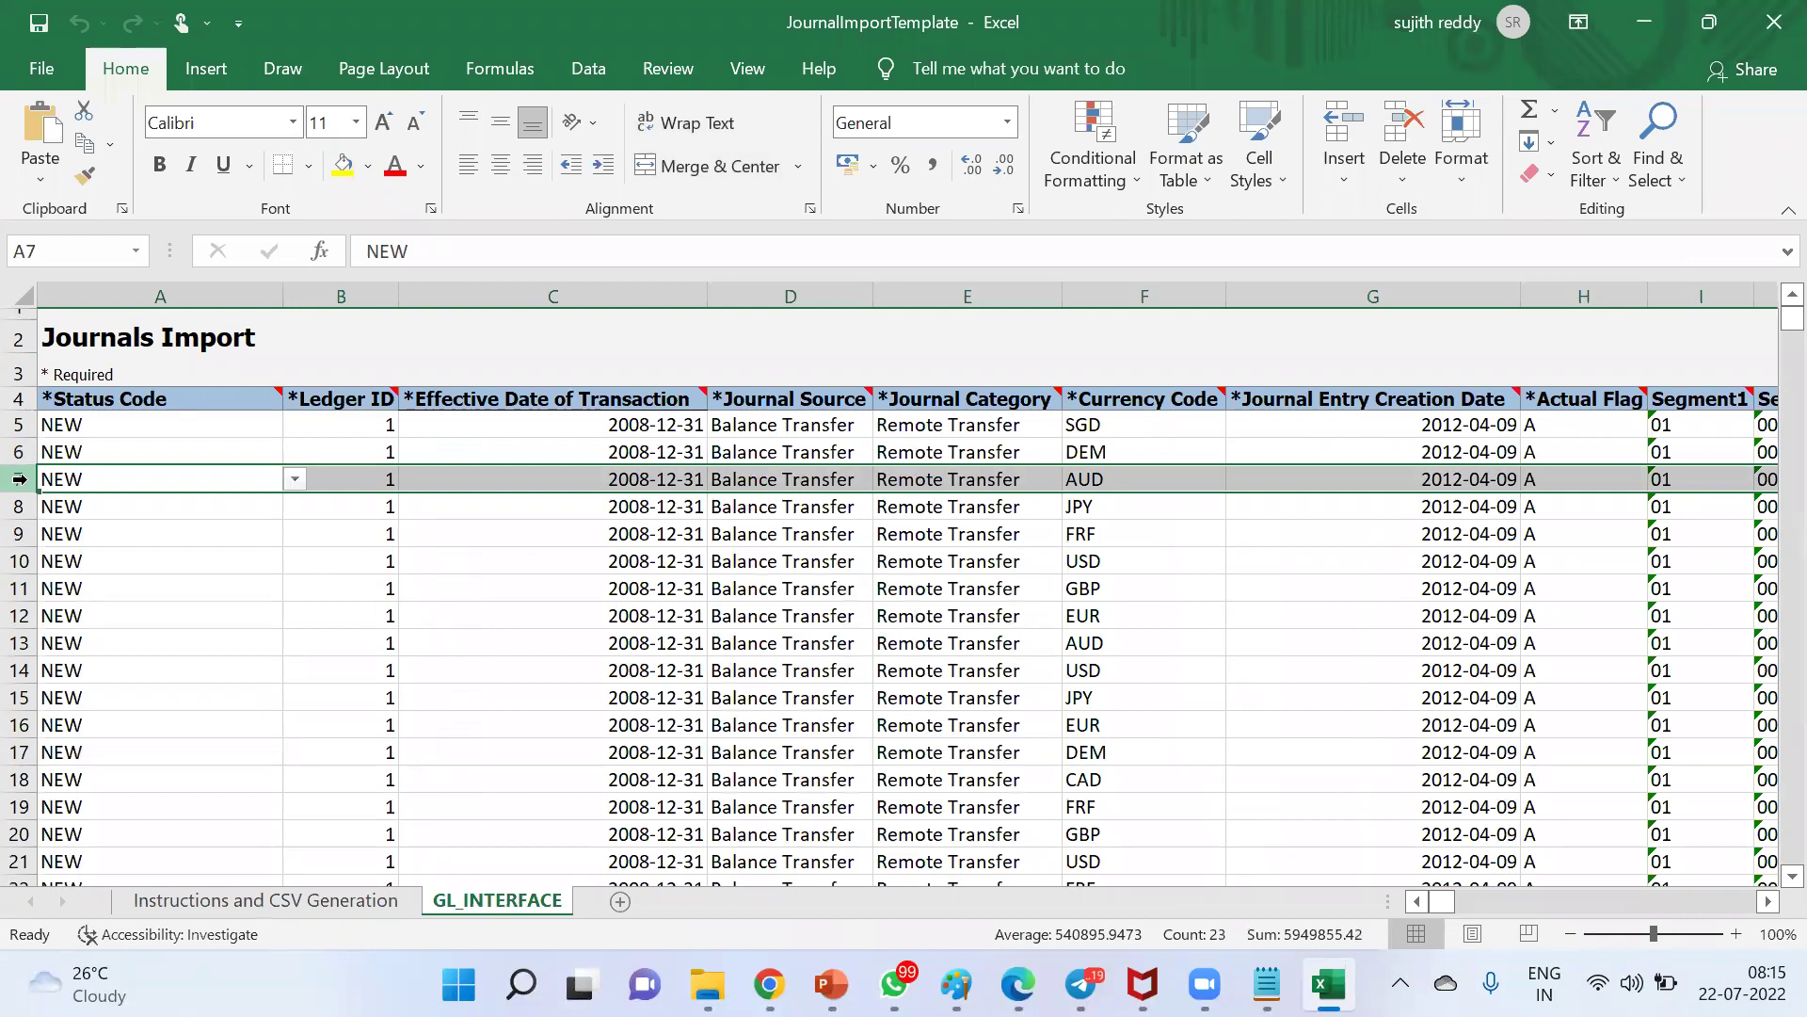
pyautogui.hotkey('ctrl', 'shift', 'Down')
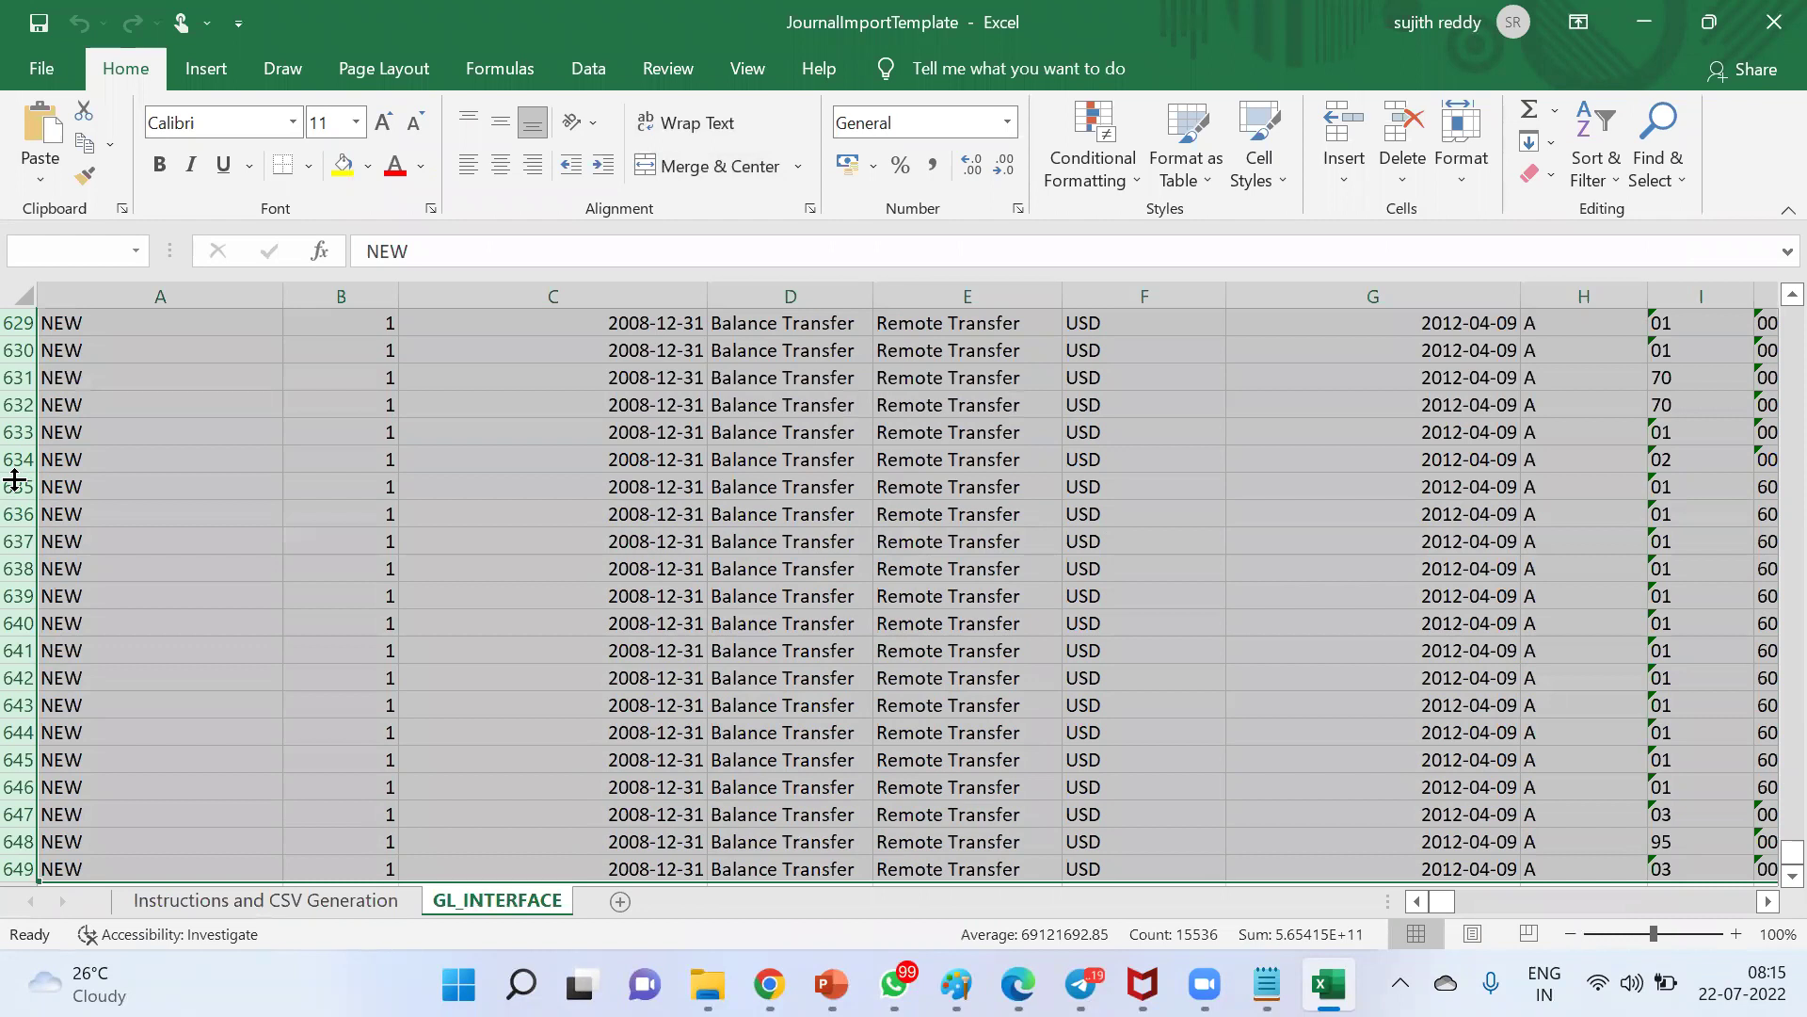
pyautogui.hotkey('ctrl', '-')
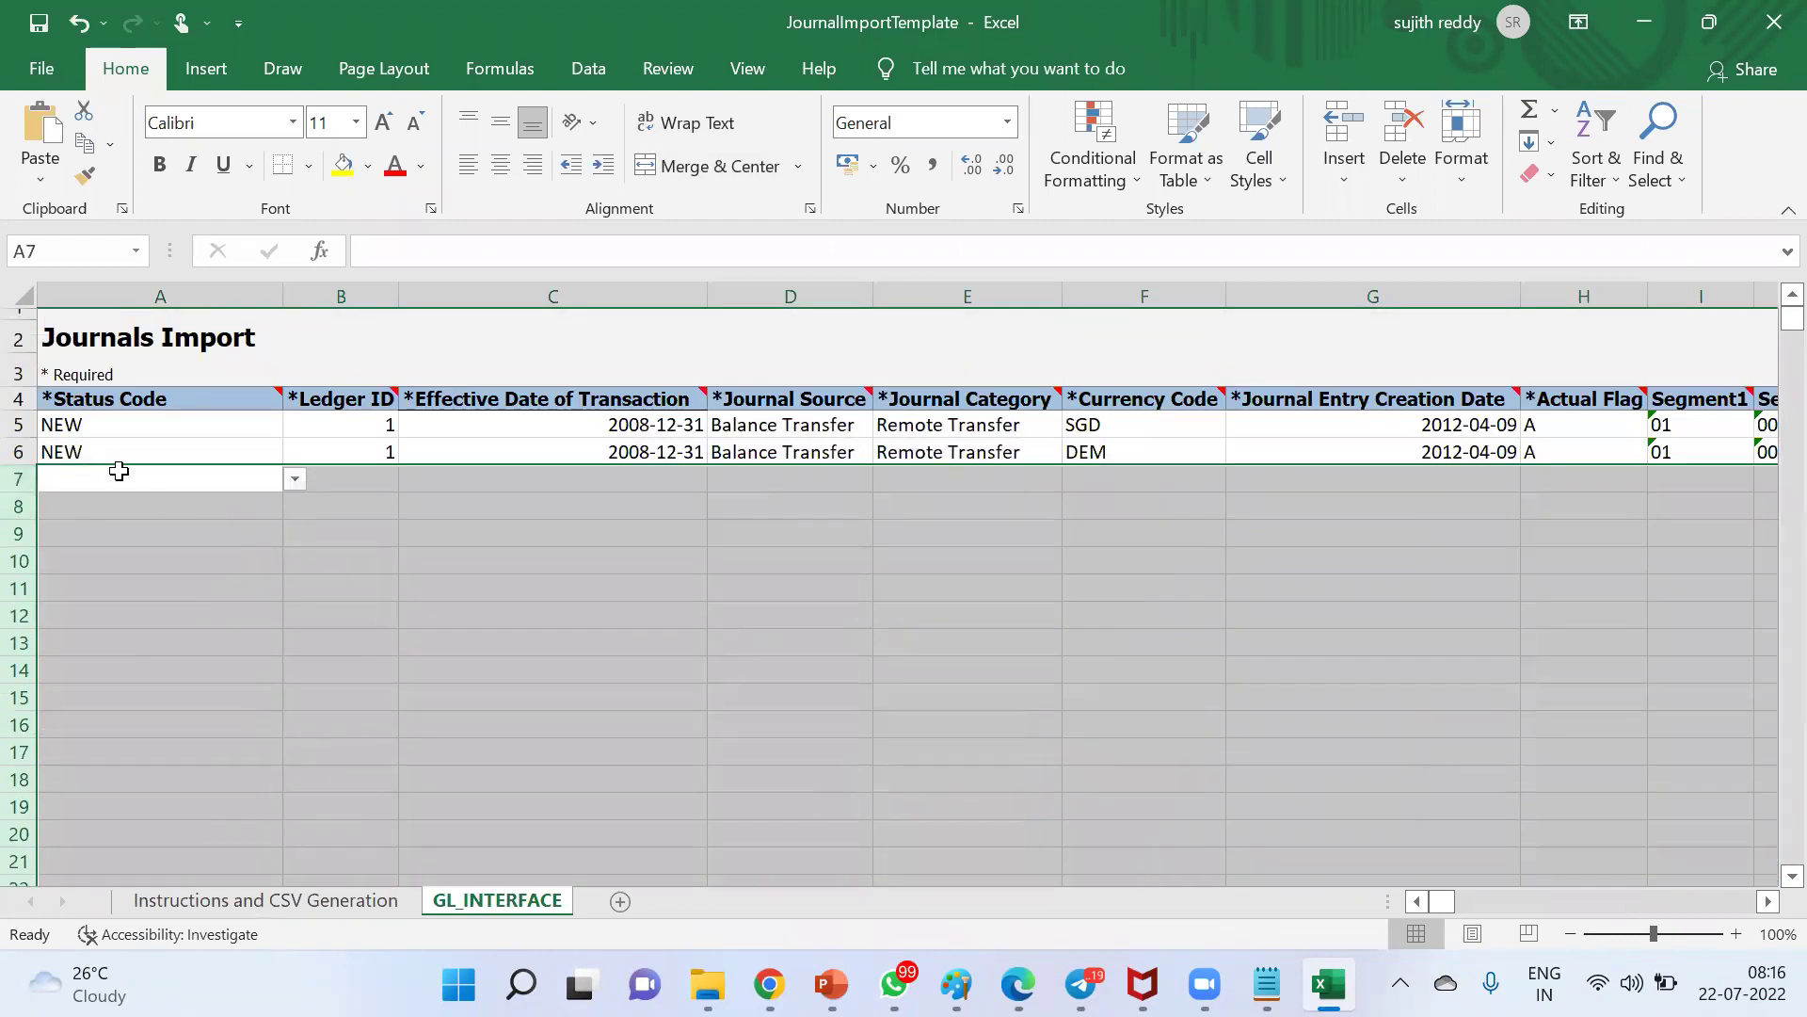
# Check the status code choices in cell A5 and widen the Ledger ID column slightly
pyautogui.click(115, 431)
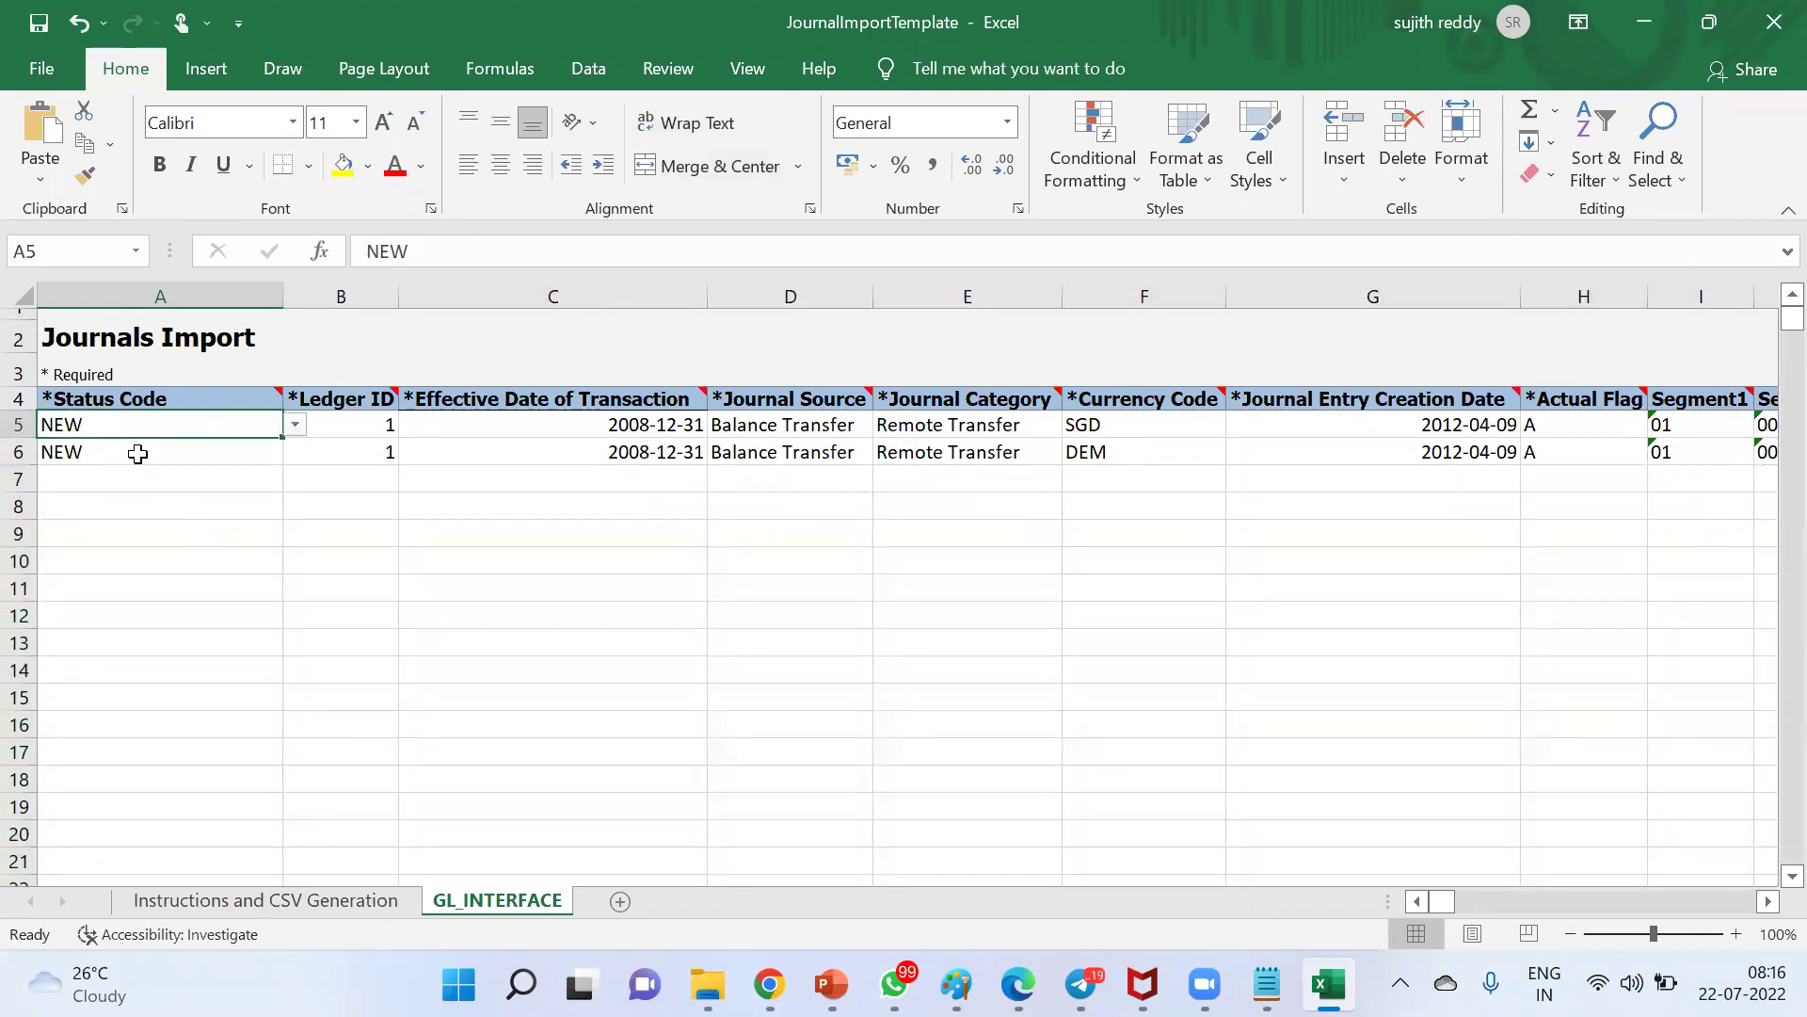
pyautogui.click(294, 425)
pyautogui.click(294, 427)
pyautogui.click(386, 435)
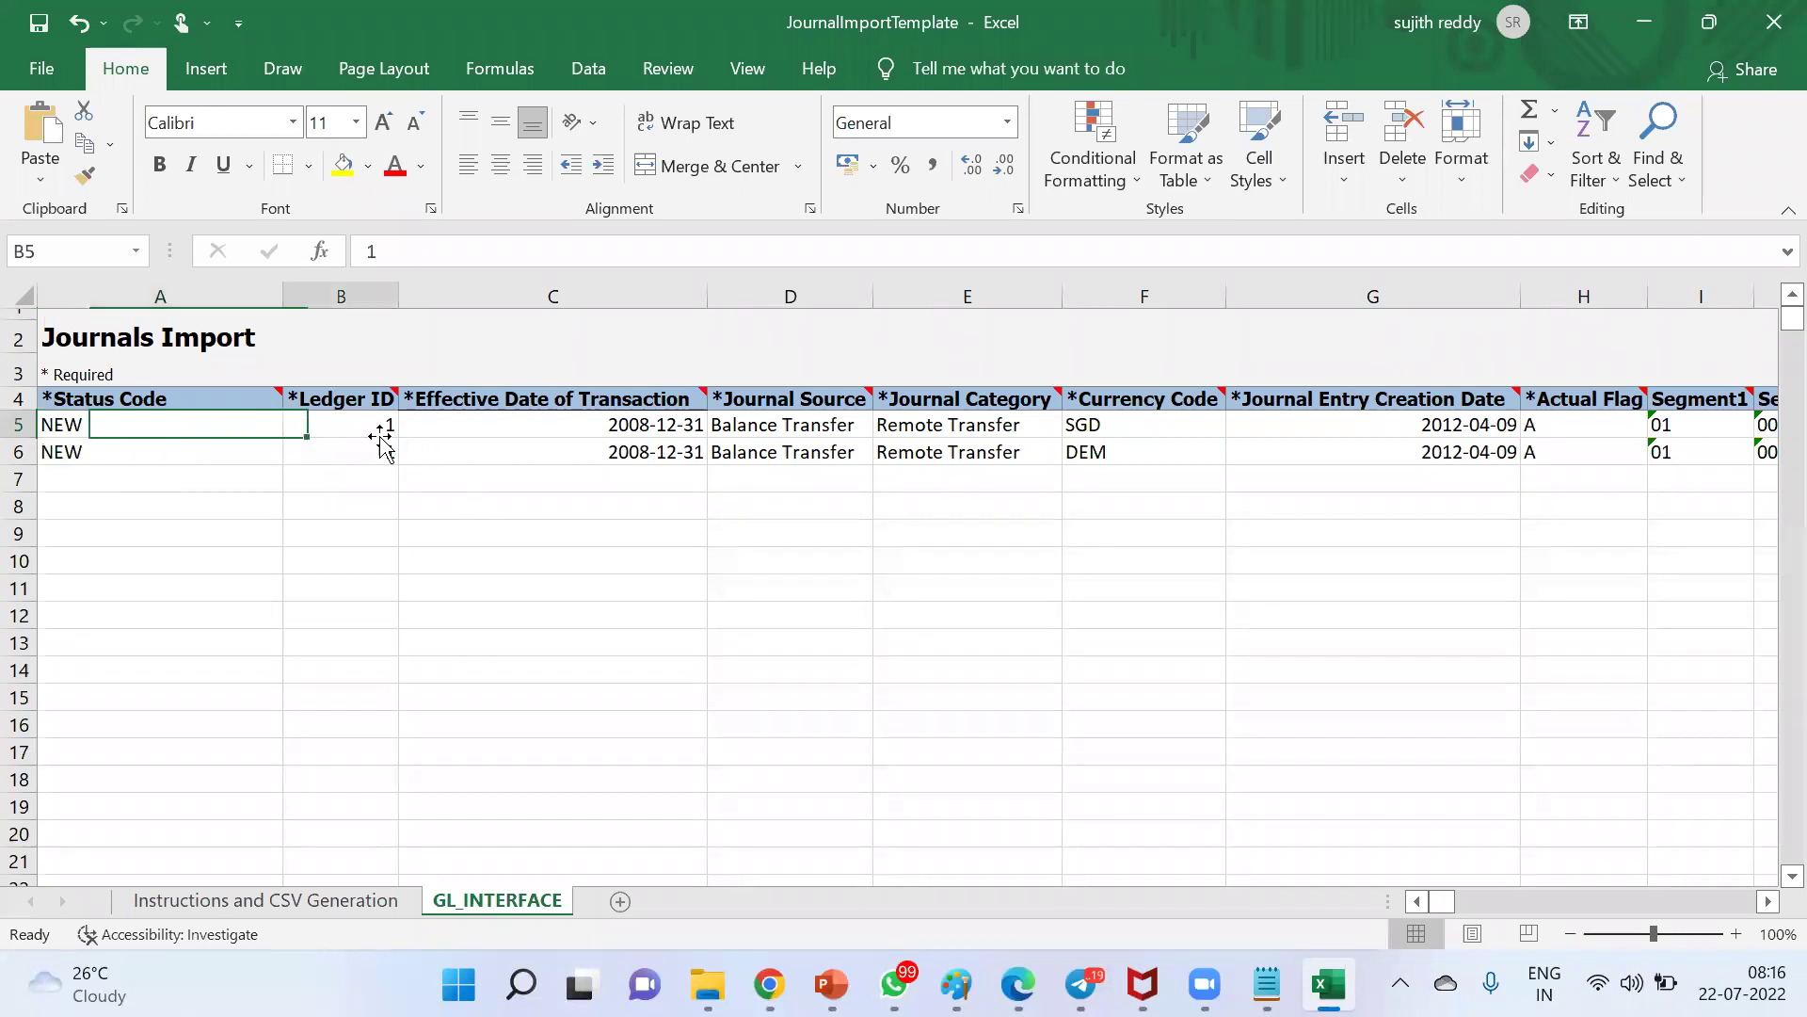
pyautogui.moveTo(403, 298); pyautogui.dragTo(419, 299)
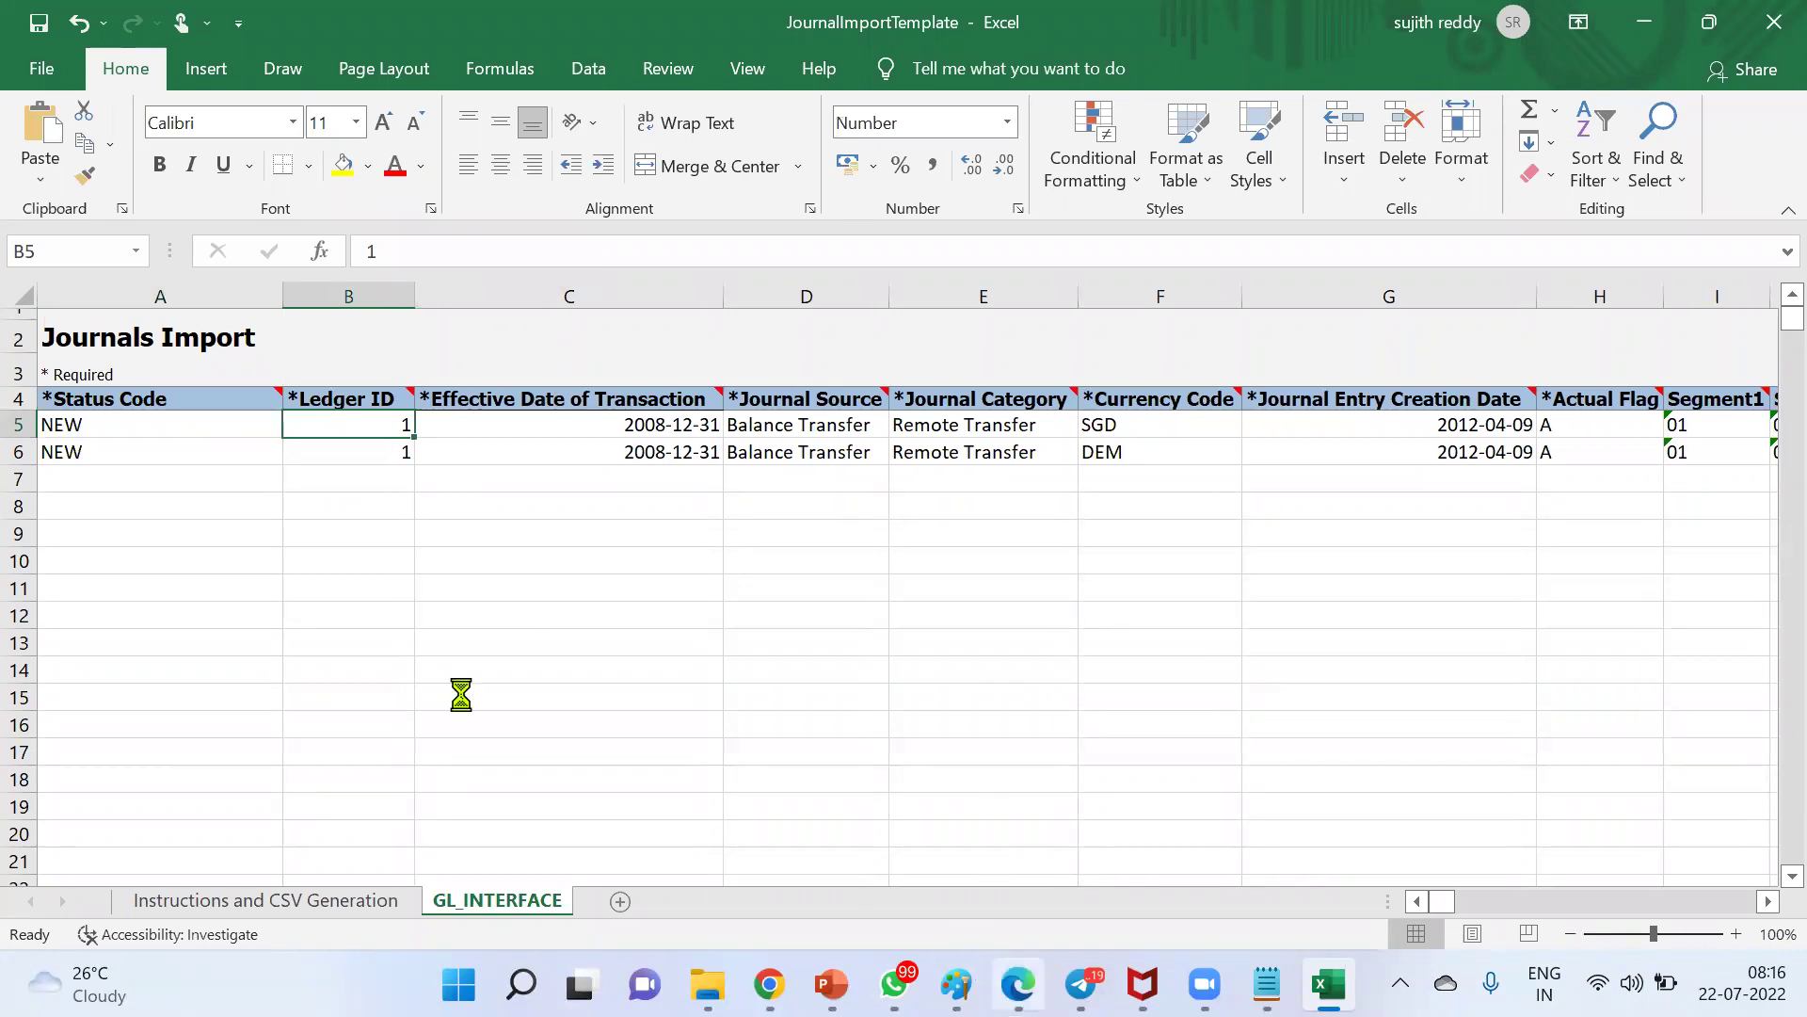
# Switch to the Create Journal page in Edge and check which ledger the journal uses
pyautogui.hotkey('alt', 'Tab')
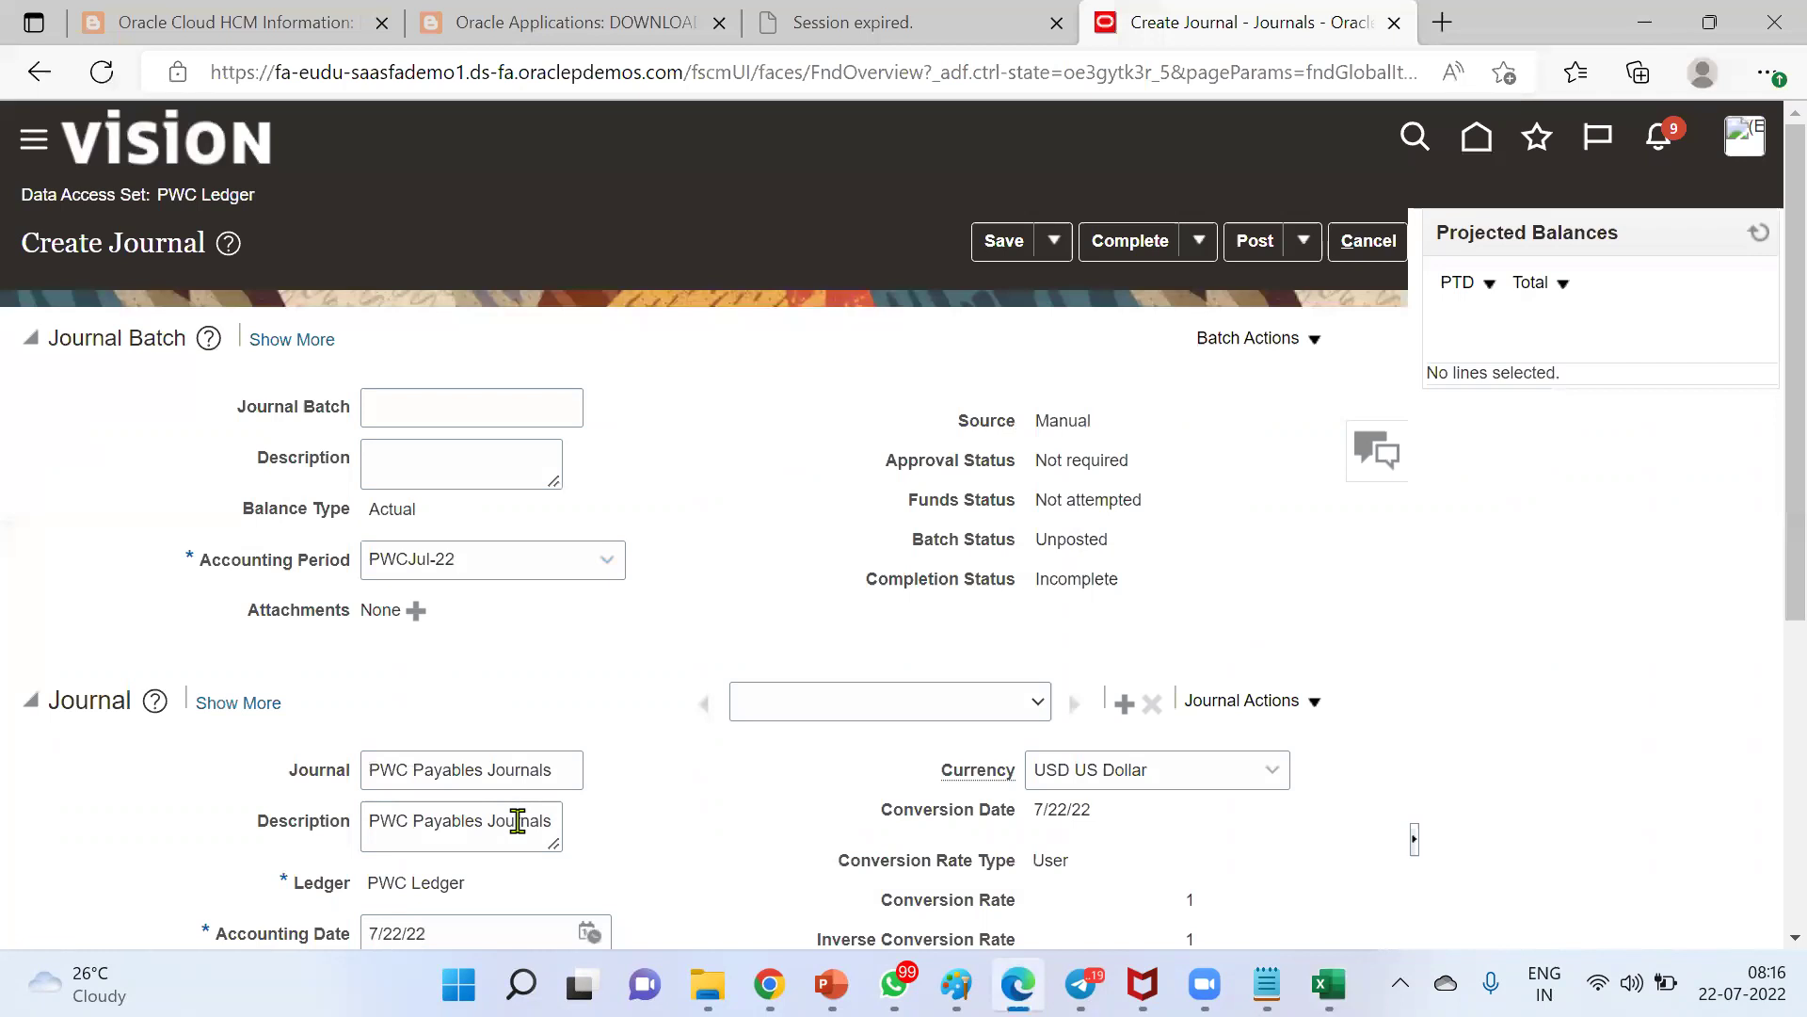
pyautogui.scroll(-1, 516, 816)
pyautogui.moveTo(467, 758); pyautogui.dragTo(369, 755)
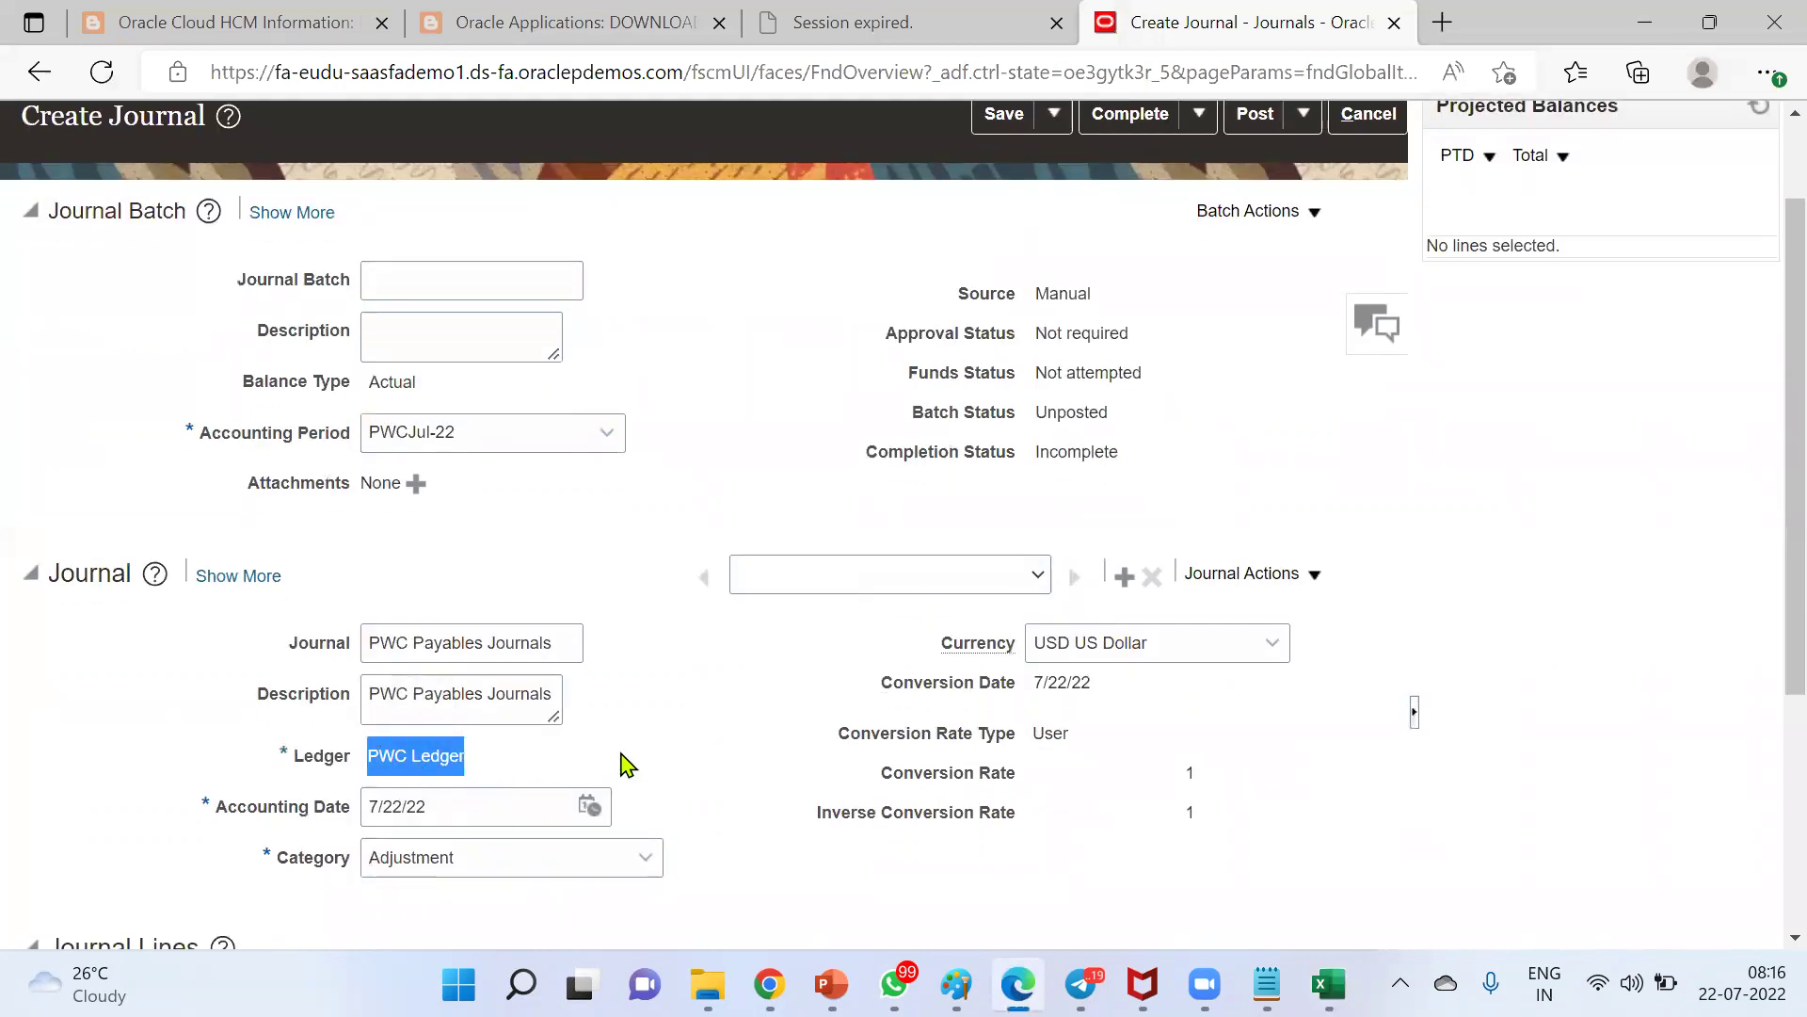
pyautogui.scroll(1, 625, 764)
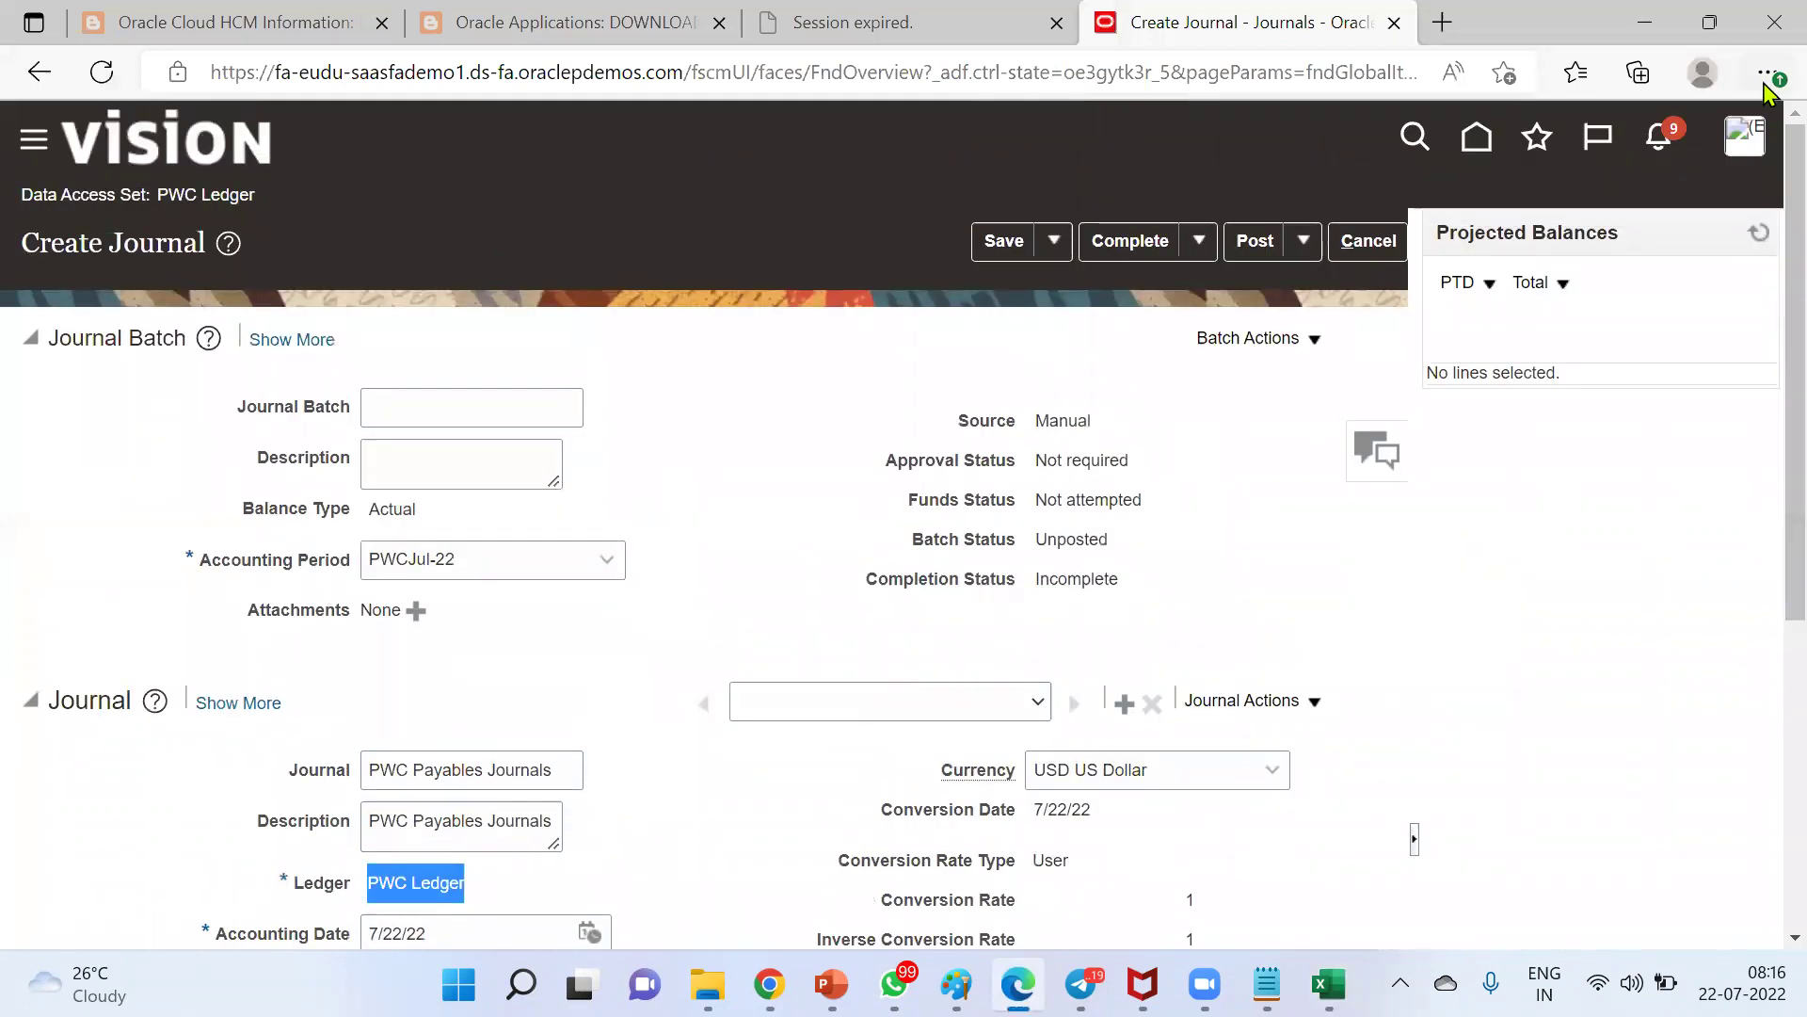
pyautogui.click(1750, 141)
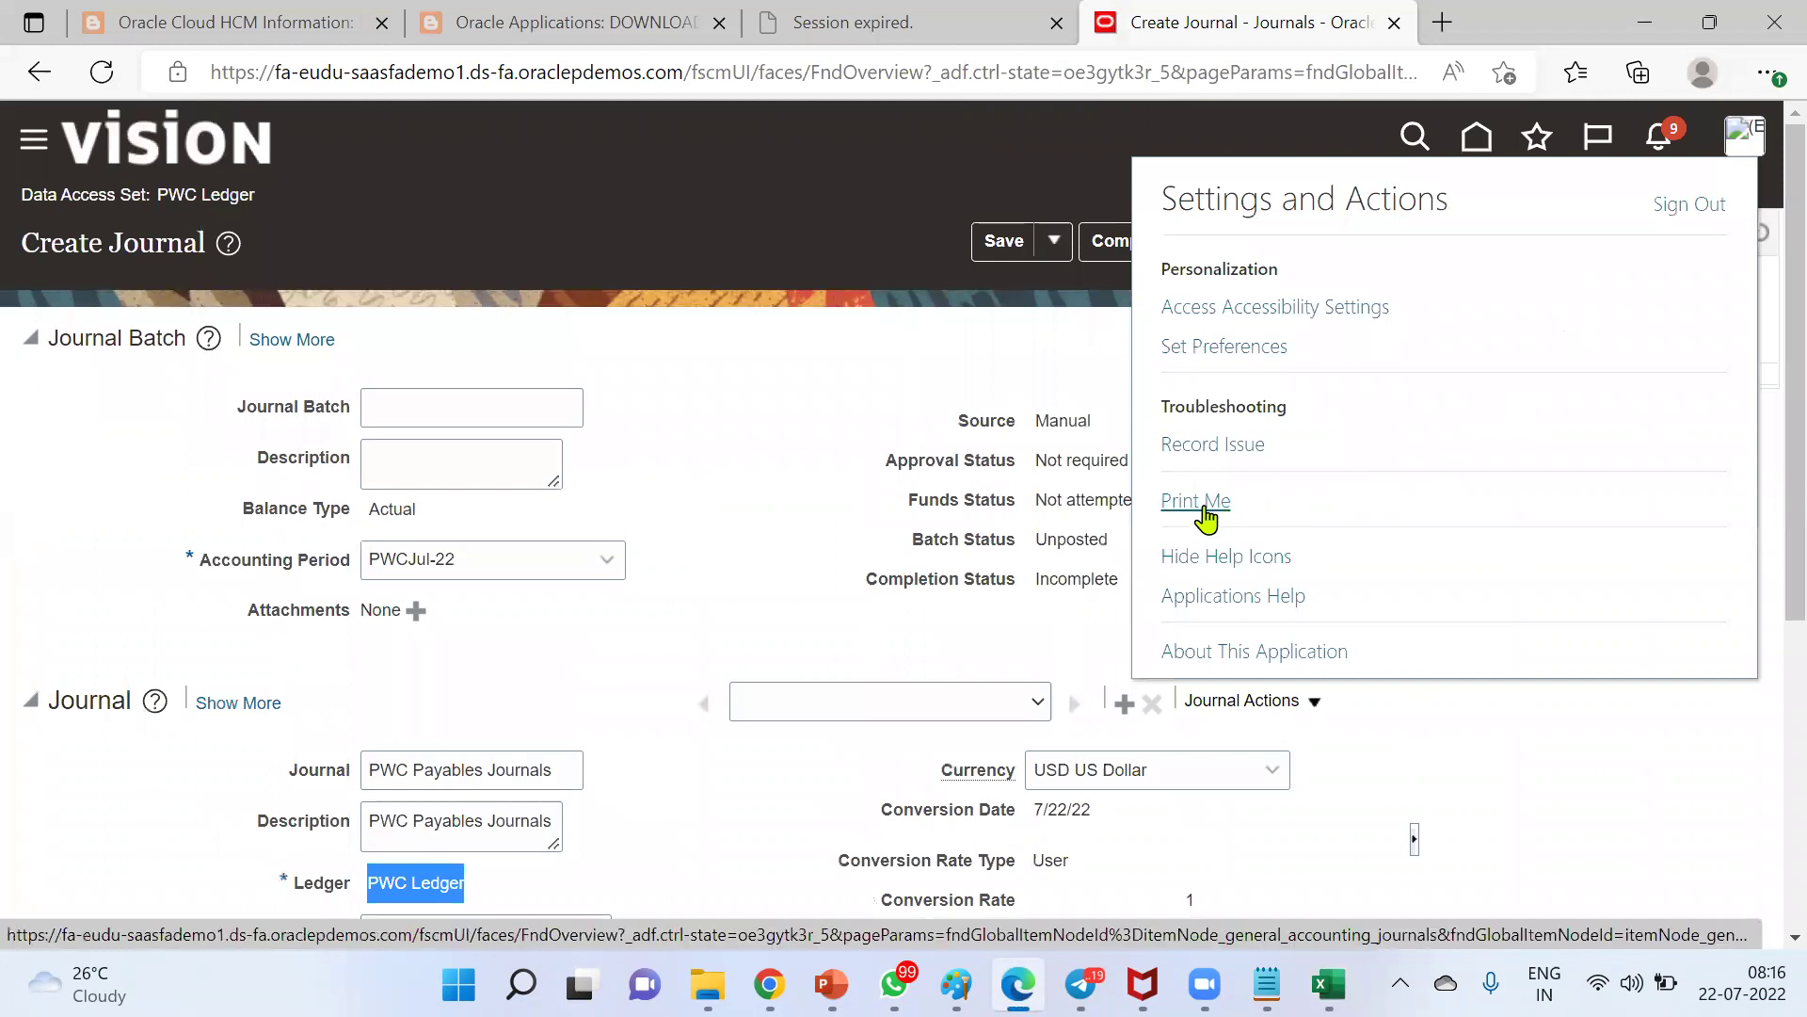
pyautogui.click(773, 412)
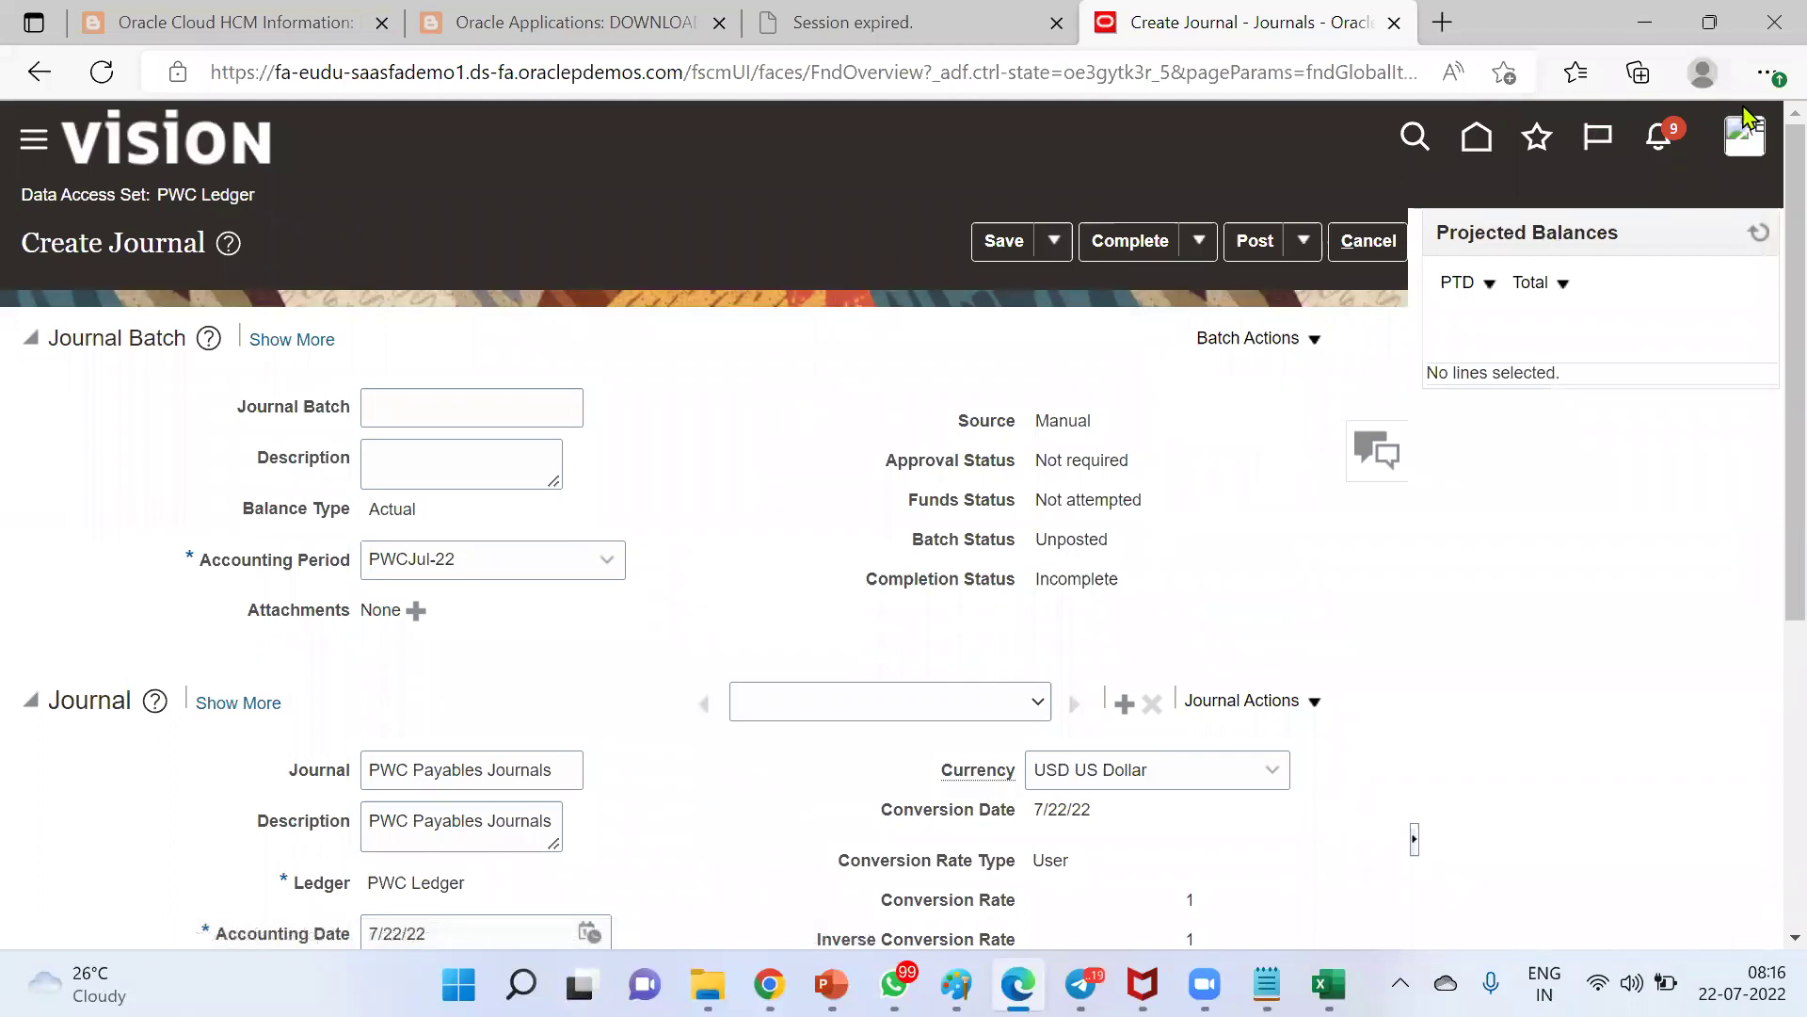
pyautogui.rightClick(1431, 23)
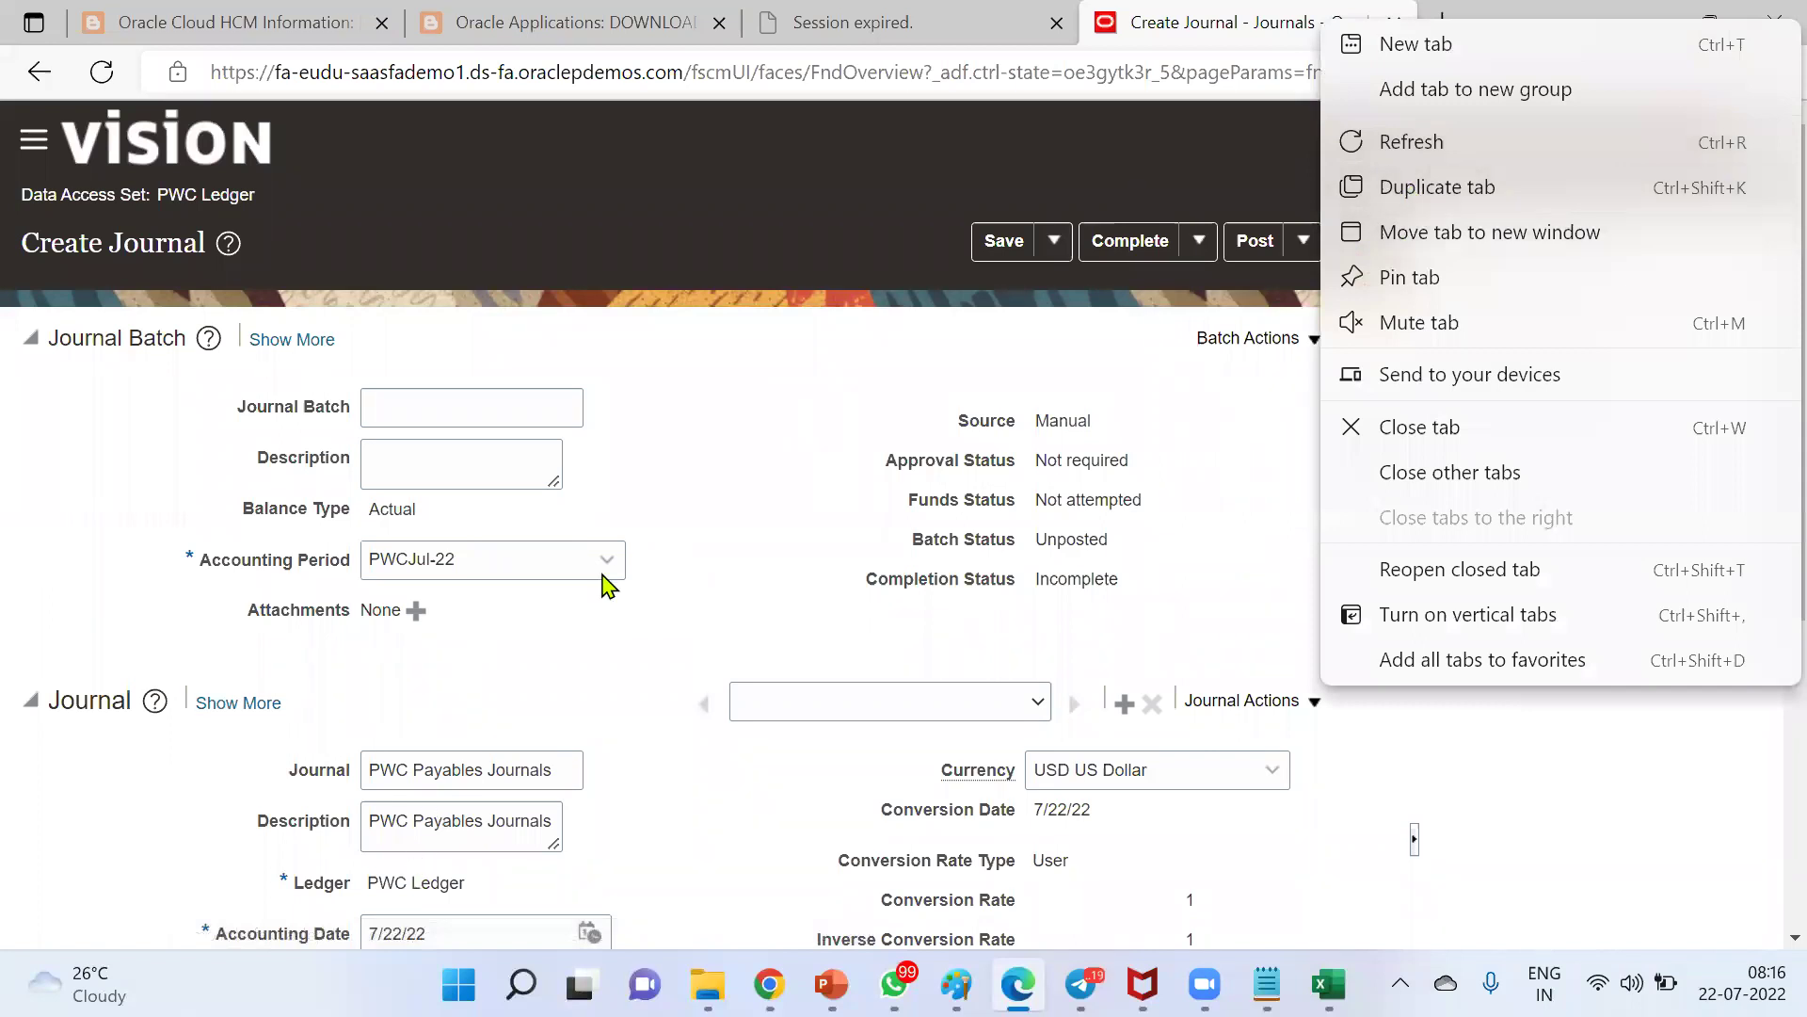
pyautogui.click(762, 508)
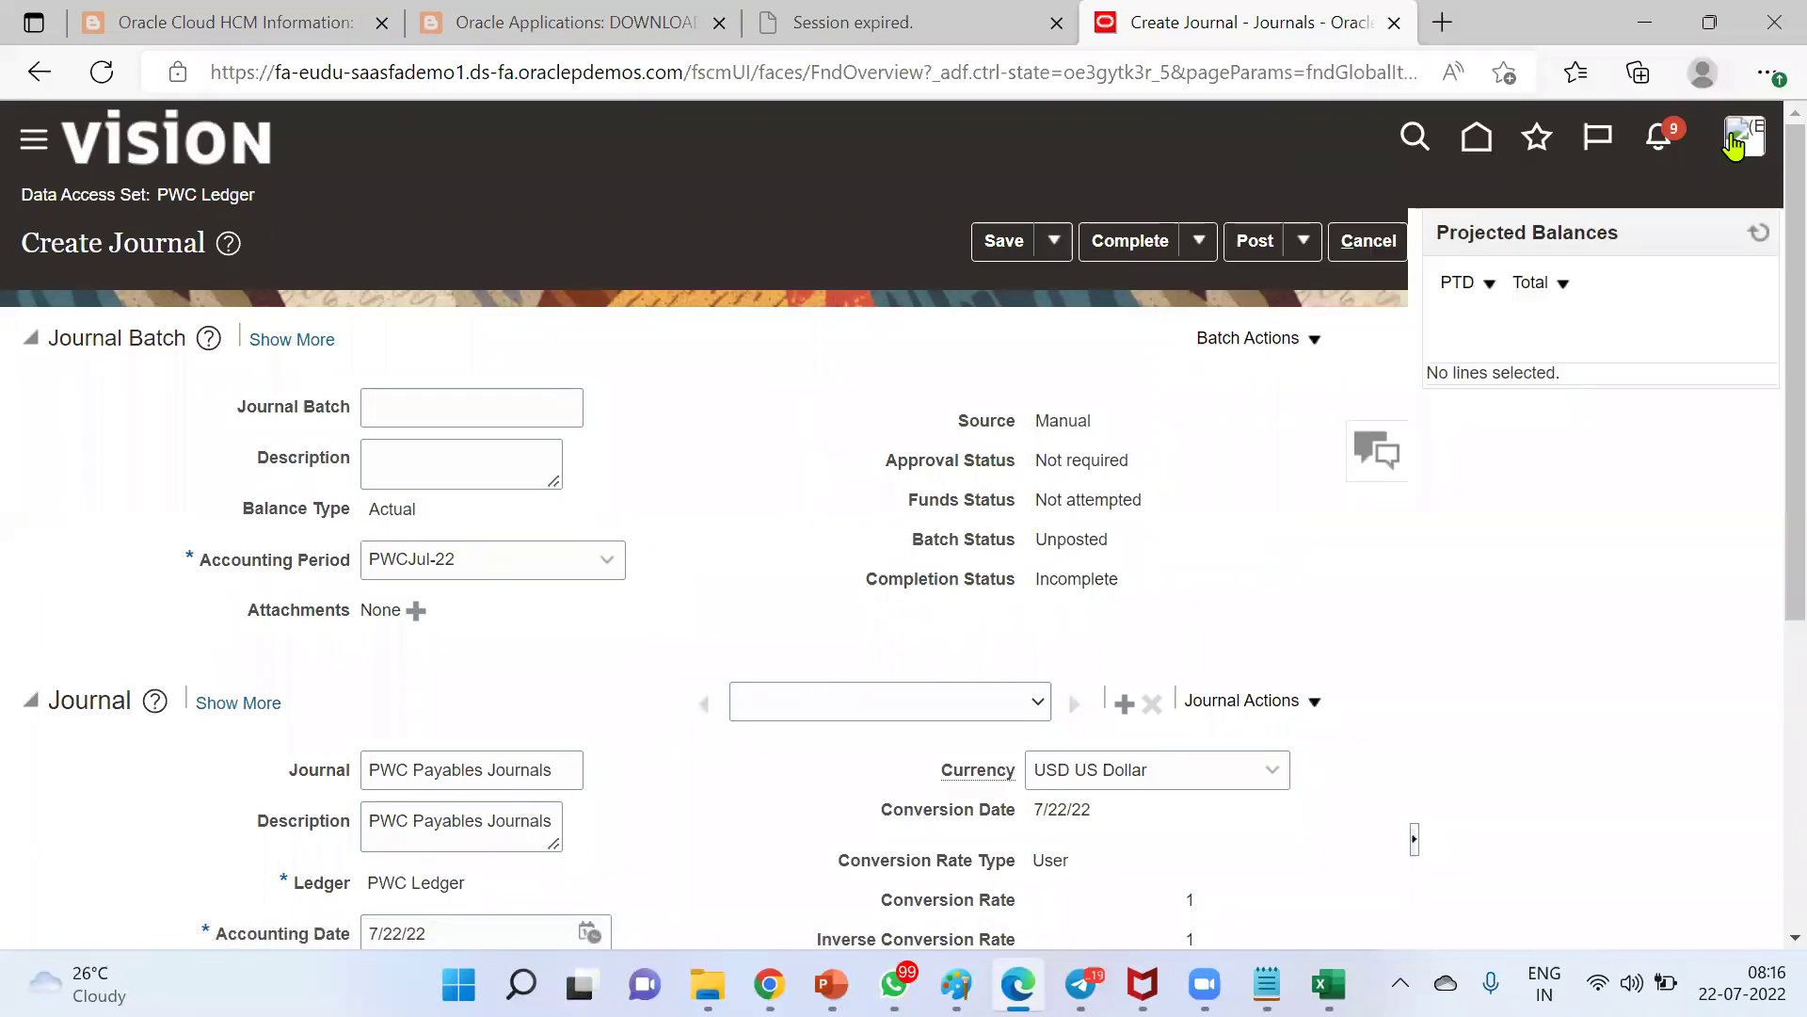
# Open an InPrivate browser window and try to load the copied Create Journal page address in it
pyautogui.click(1770, 82)
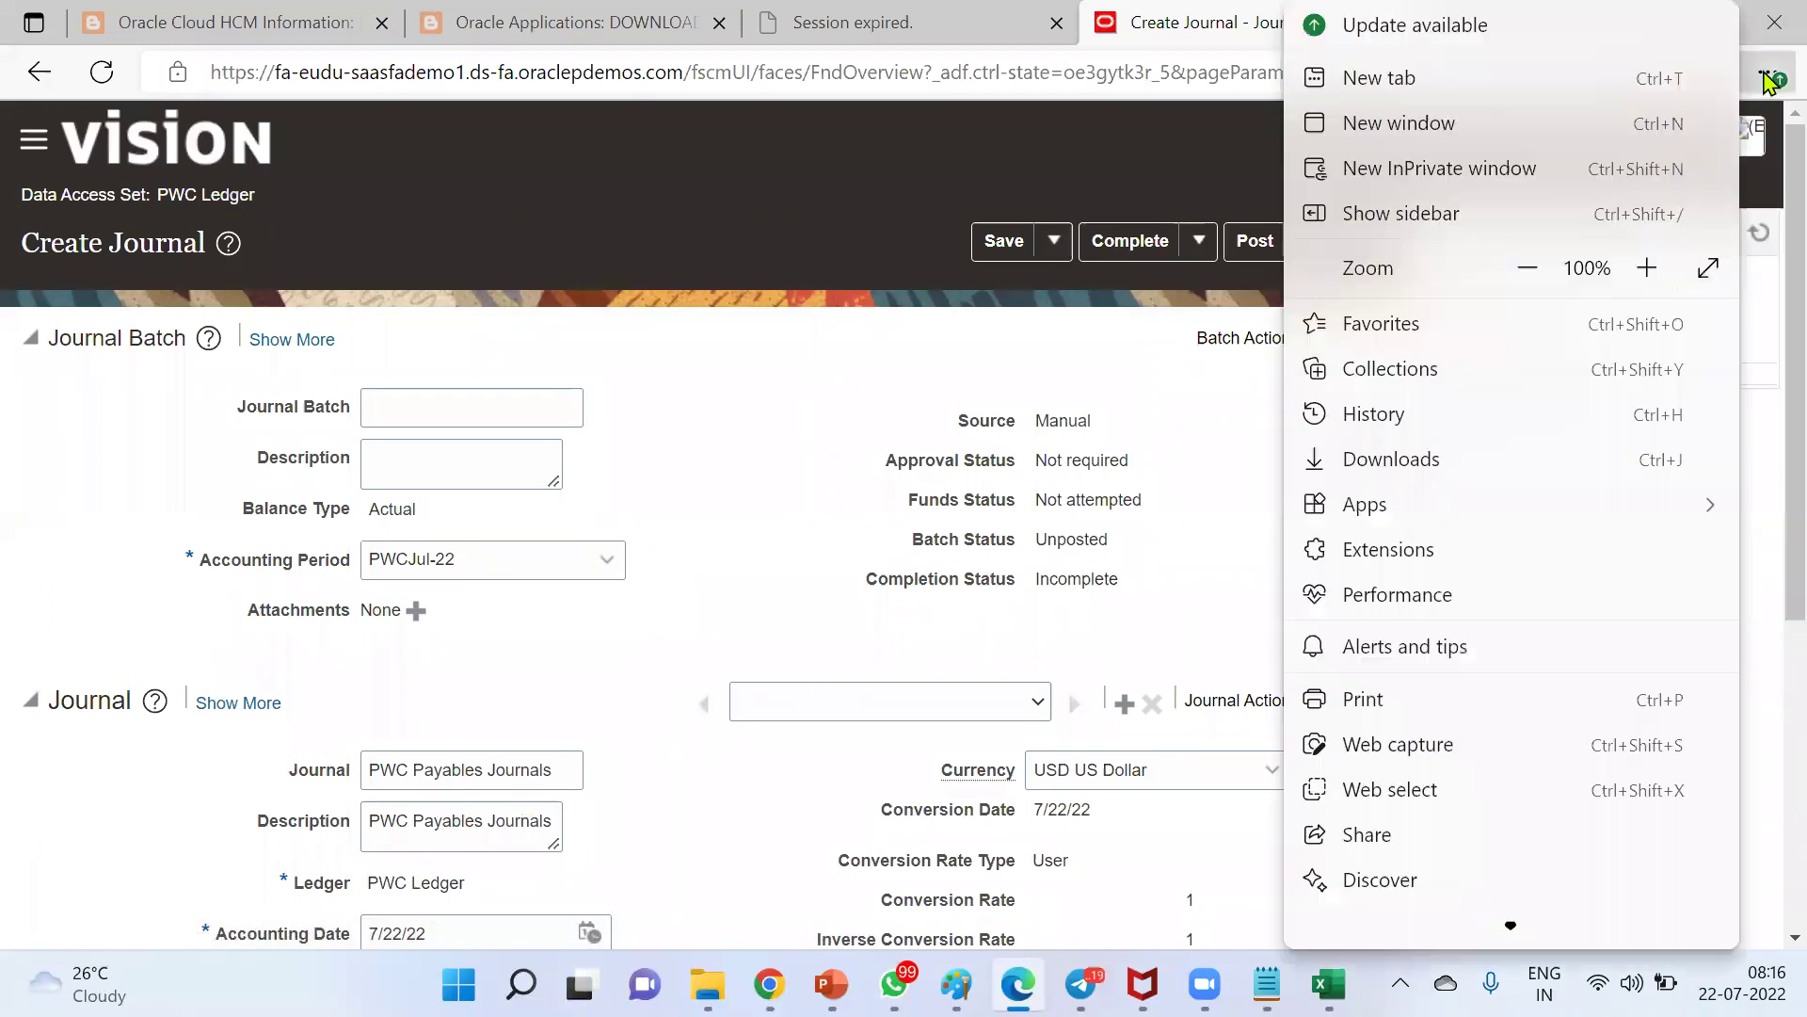
pyautogui.click(1510, 192)
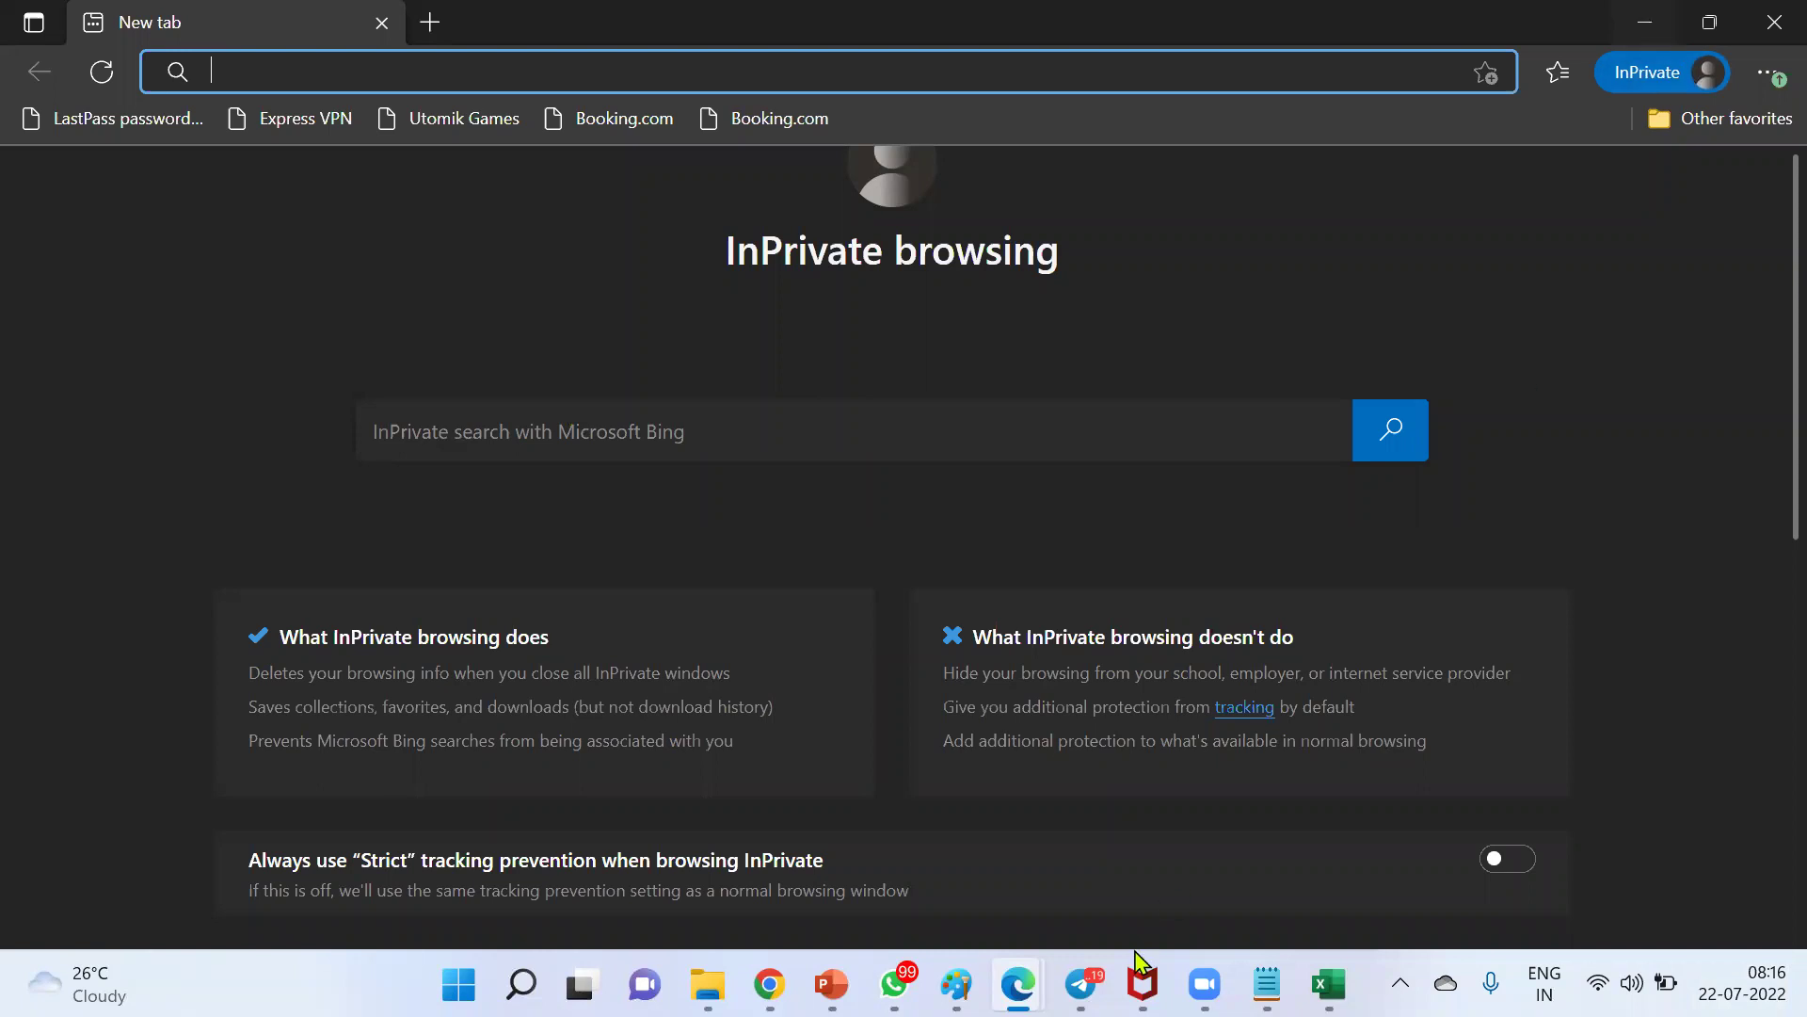
pyautogui.moveTo(1019, 984)
pyautogui.click(942, 899)
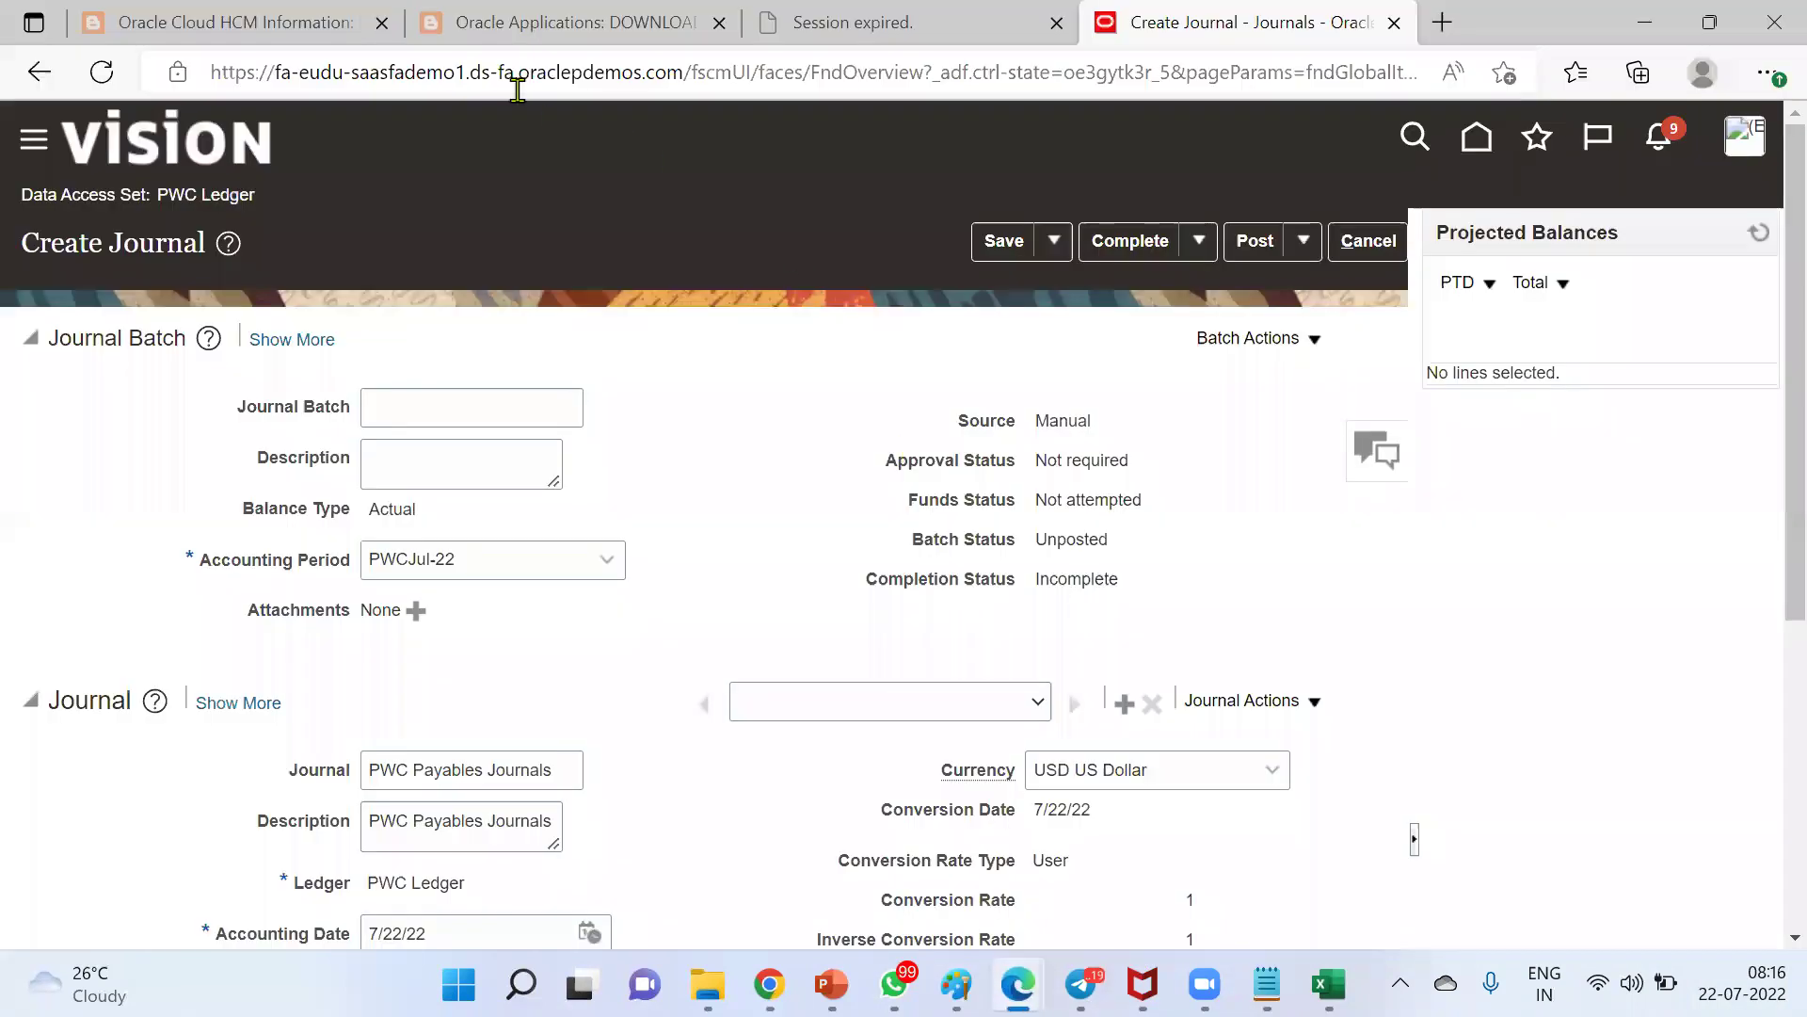
pyautogui.click(517, 89)
pyautogui.moveTo(1081, 984)
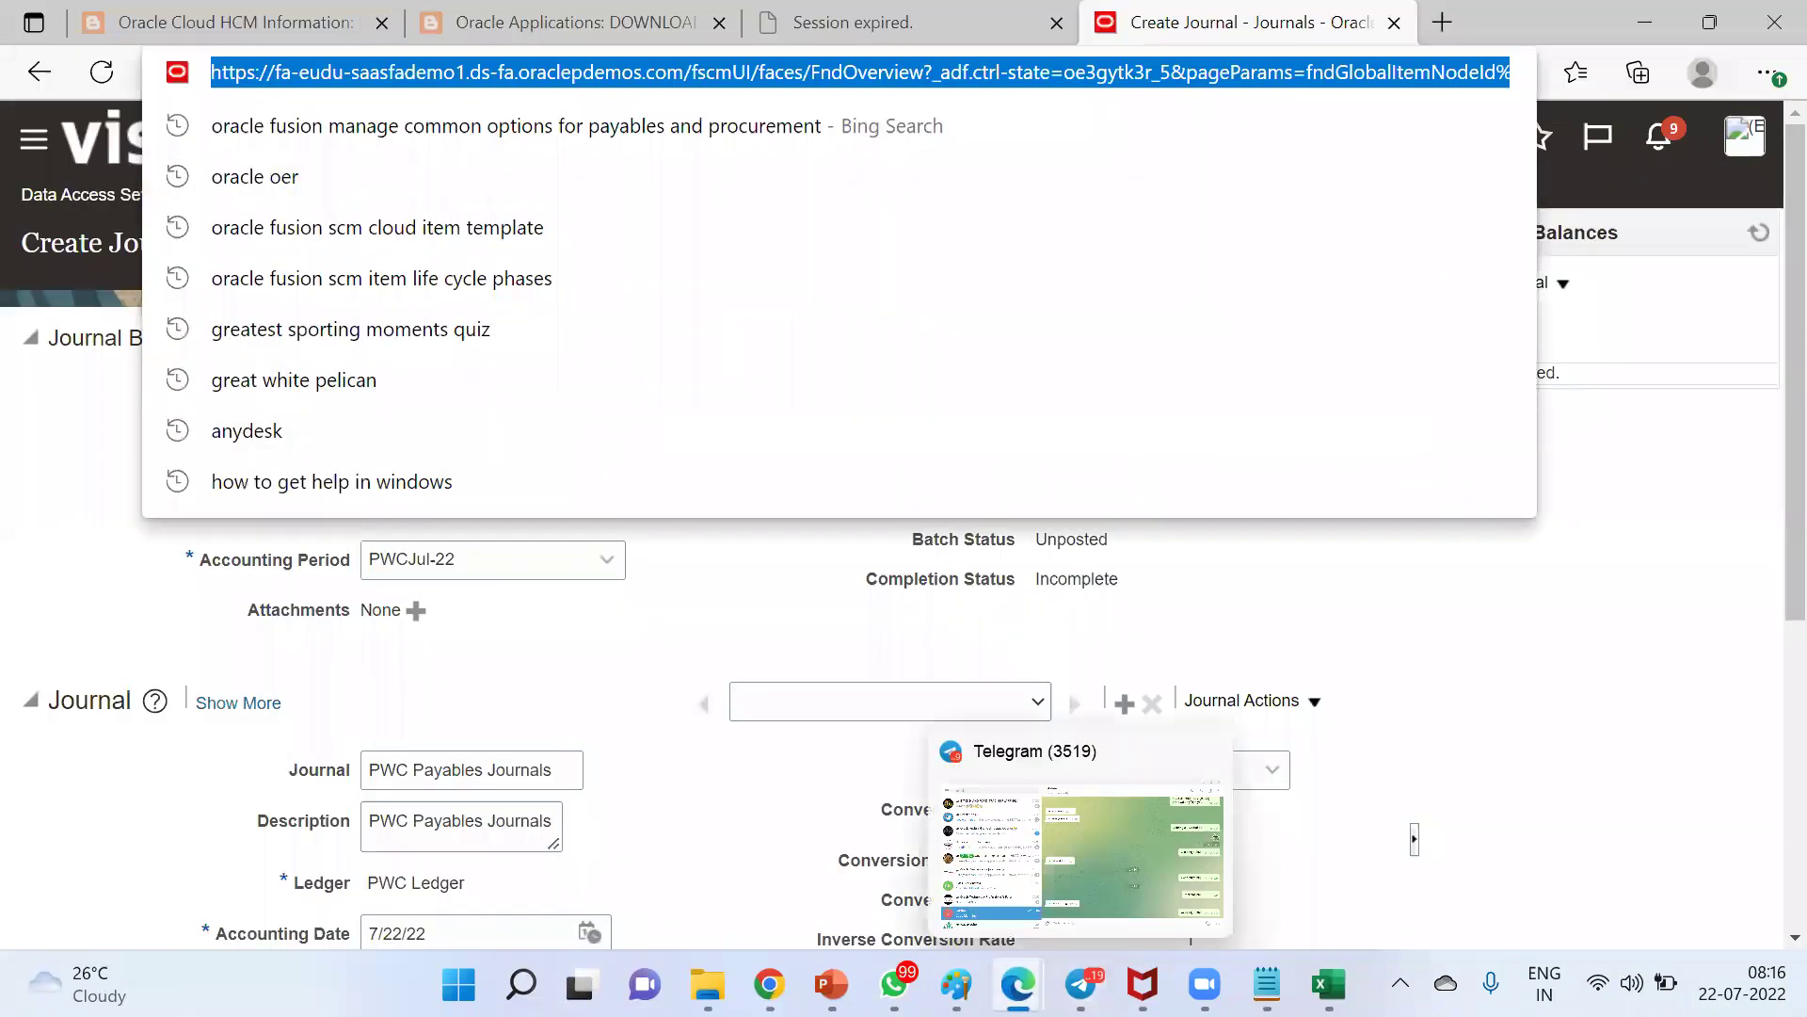
pyautogui.hotkey('ctrl', 'c')
pyautogui.moveTo(1019, 983)
pyautogui.click(1170, 847)
pyautogui.hotkey('ctrl', 'v')
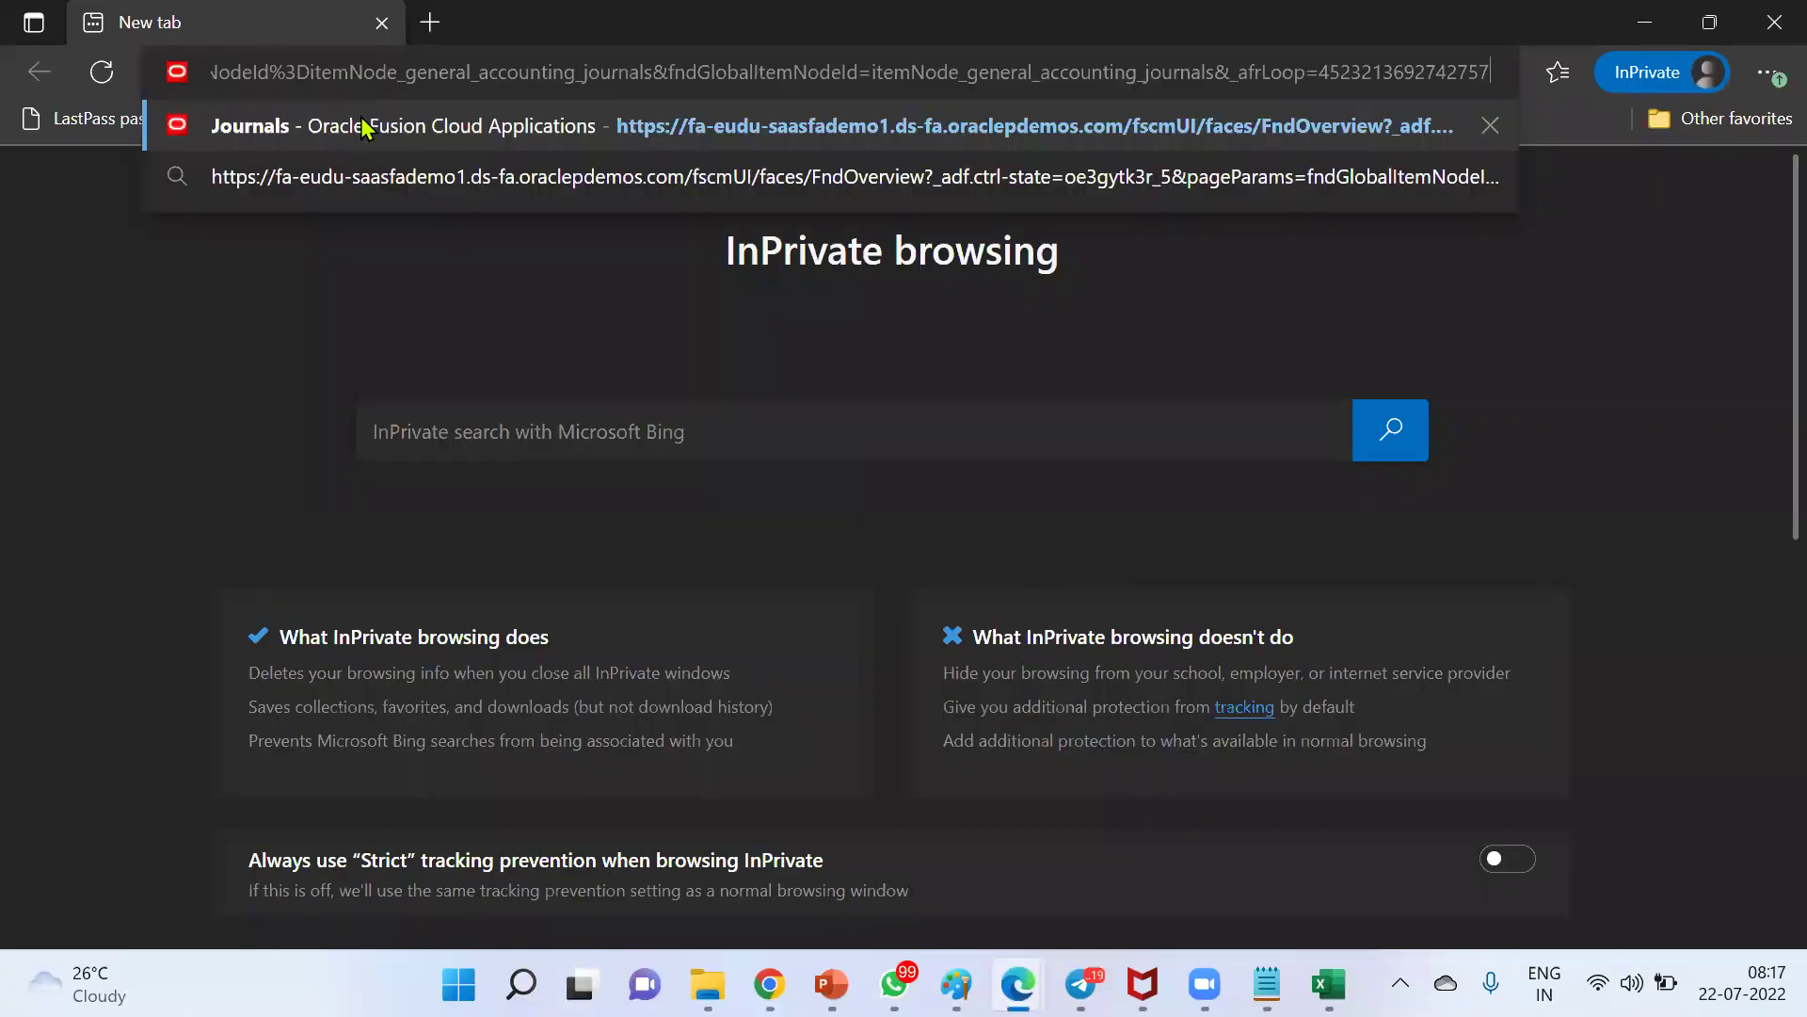
pyautogui.click(377, 139)
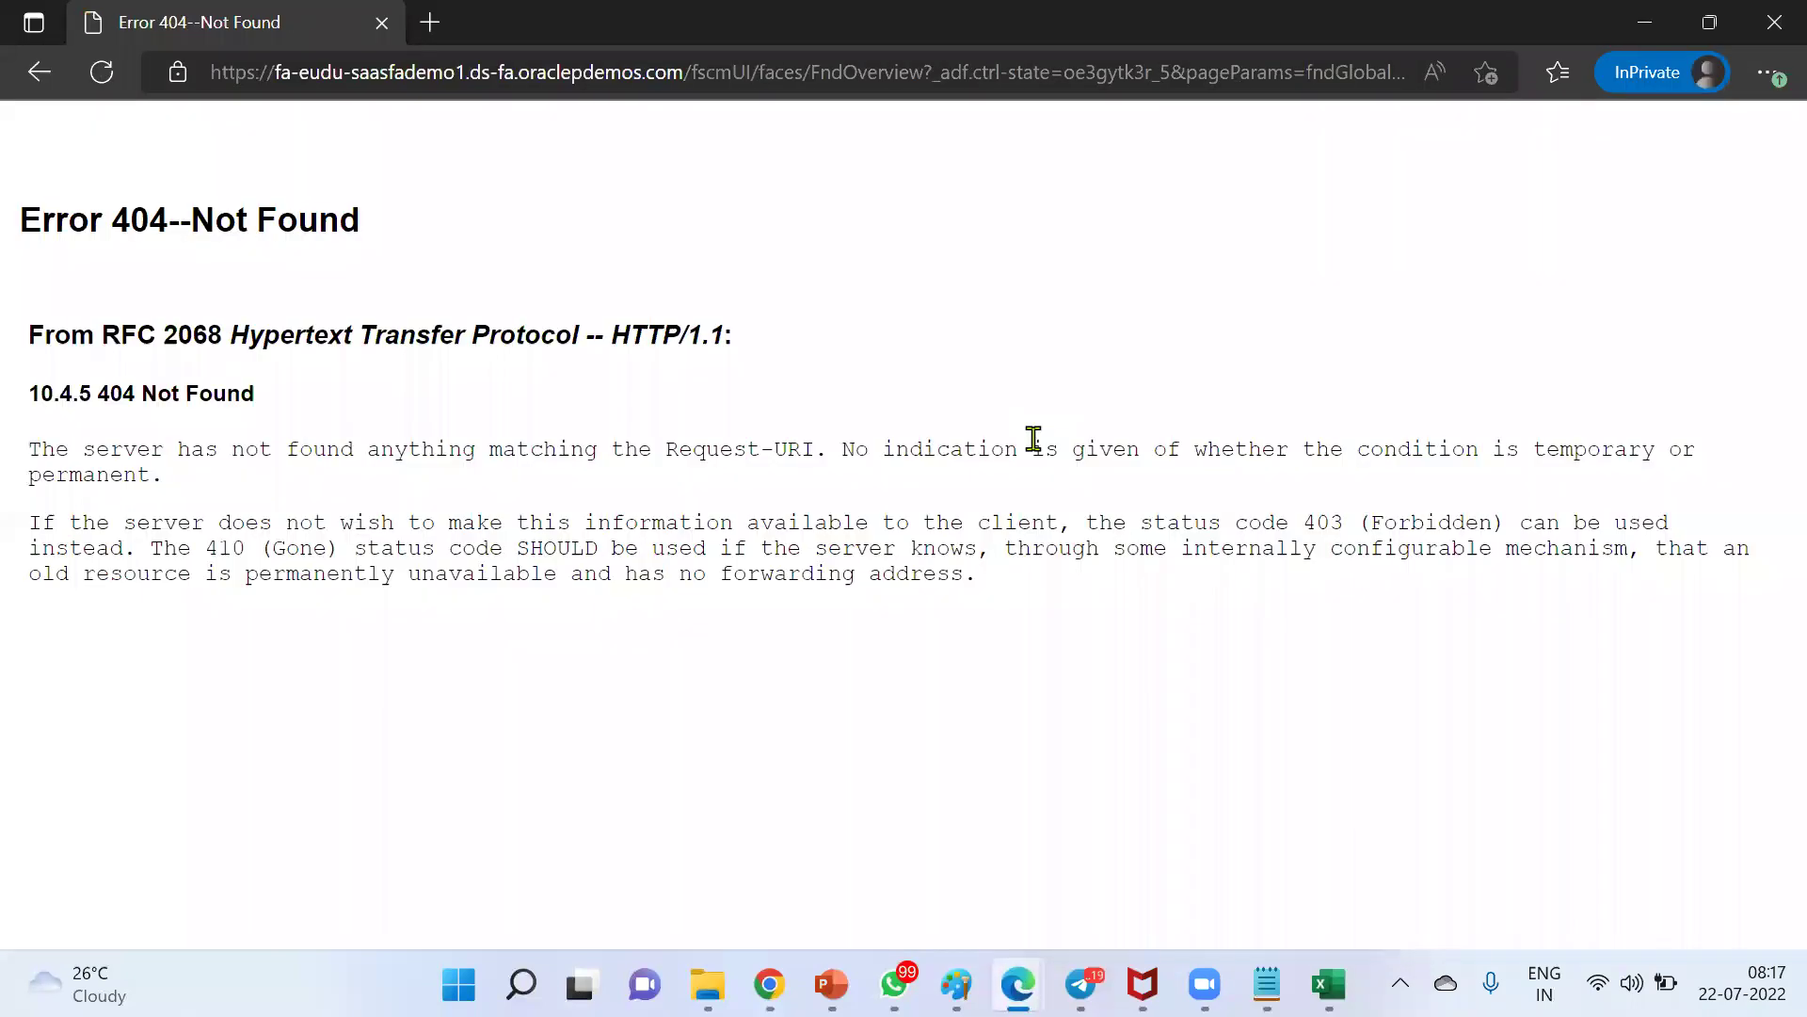
pyautogui.click(640, 72)
pyautogui.click(759, 72)
pyautogui.moveTo(681, 72); pyautogui.dragTo(193, 73)
pyautogui.hotkey('ctrl', 'c')
pyautogui.hotkey('ctrl', 'a')
pyautogui.hotkey('ctrl', 'v')
pyautogui.press('Return')
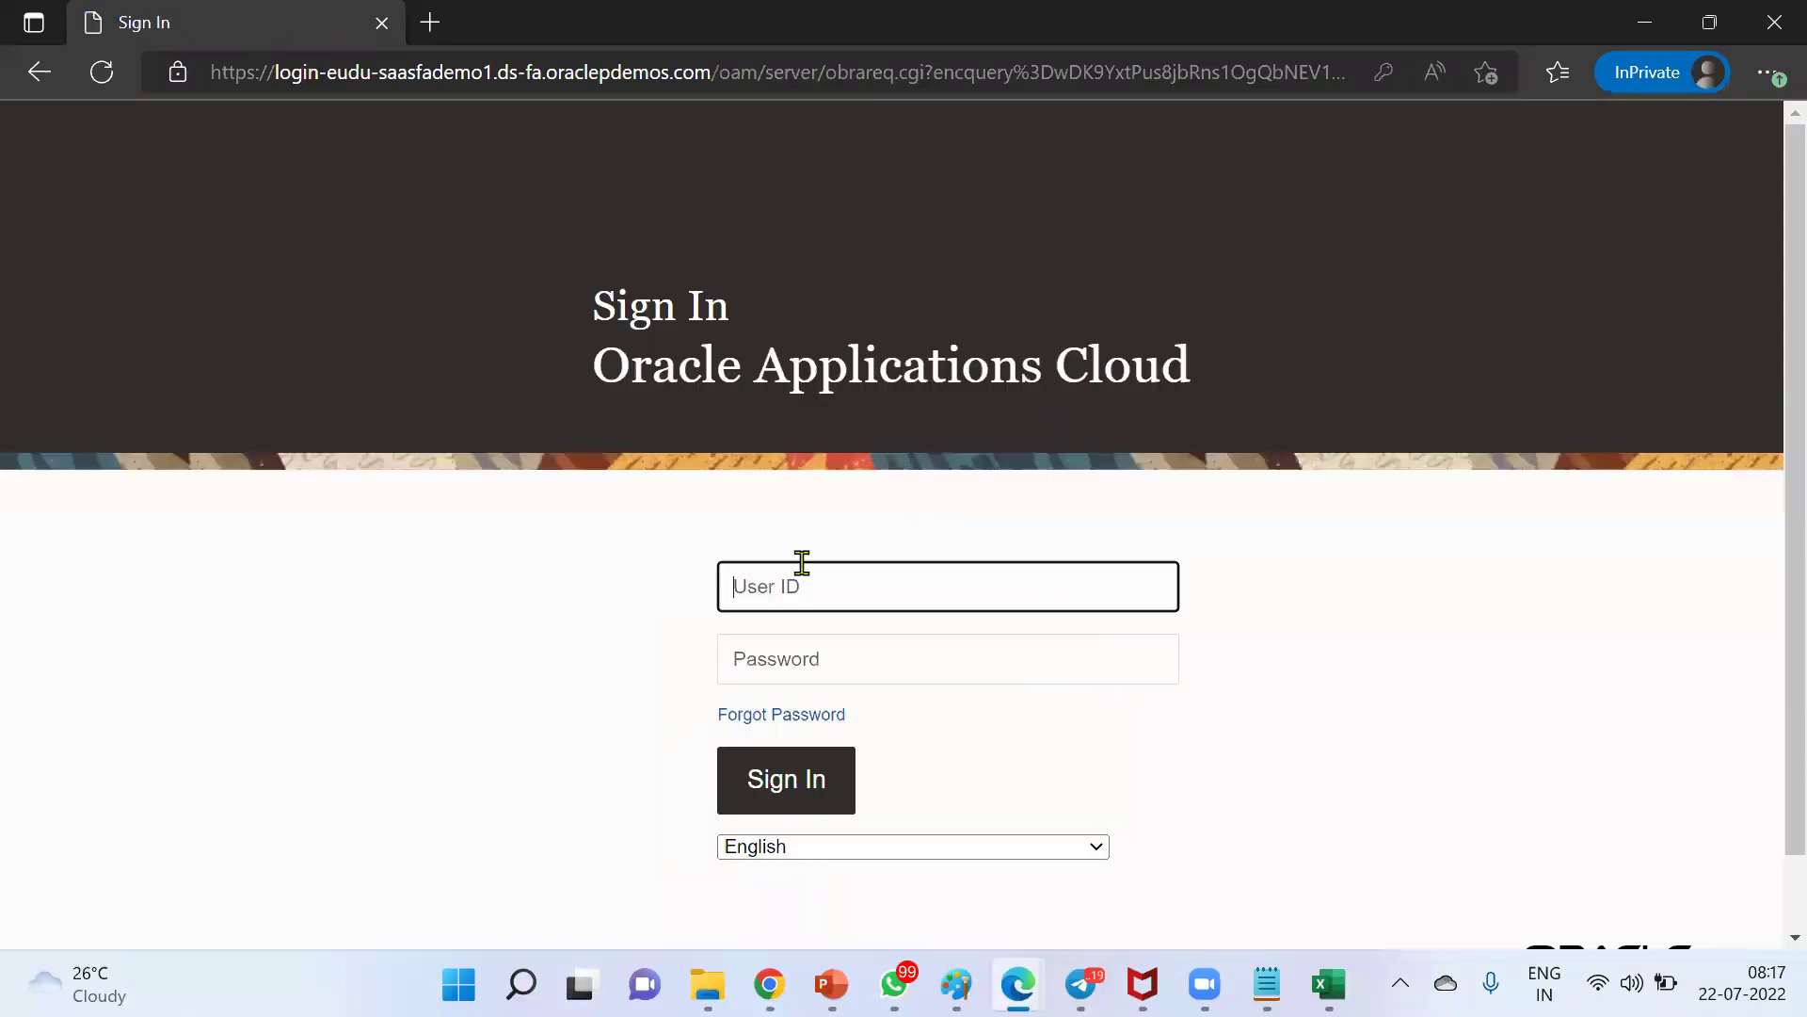
# Sign in to Oracle Applications Cloud with the saved gl_user user ID and its saved password
pyautogui.click(823, 586)
pyautogui.scroll(-1, 840, 280)
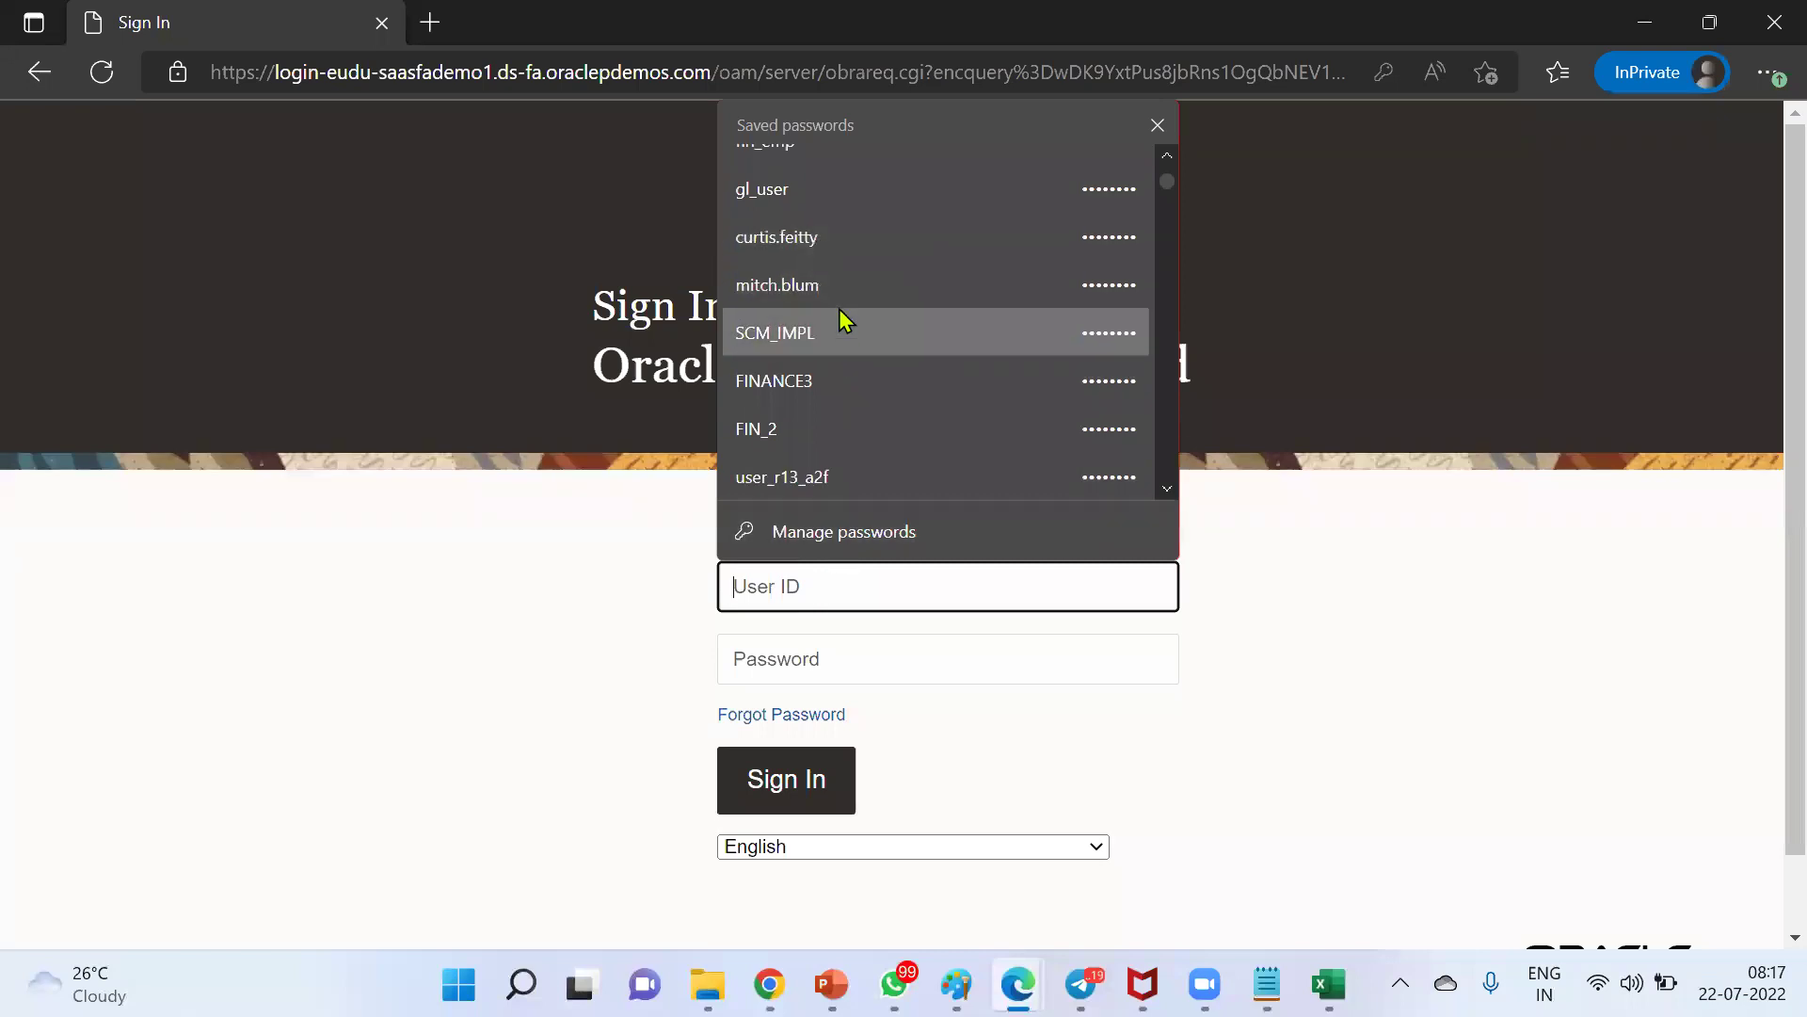
pyautogui.scroll(1, 839, 311)
pyautogui.click(838, 229)
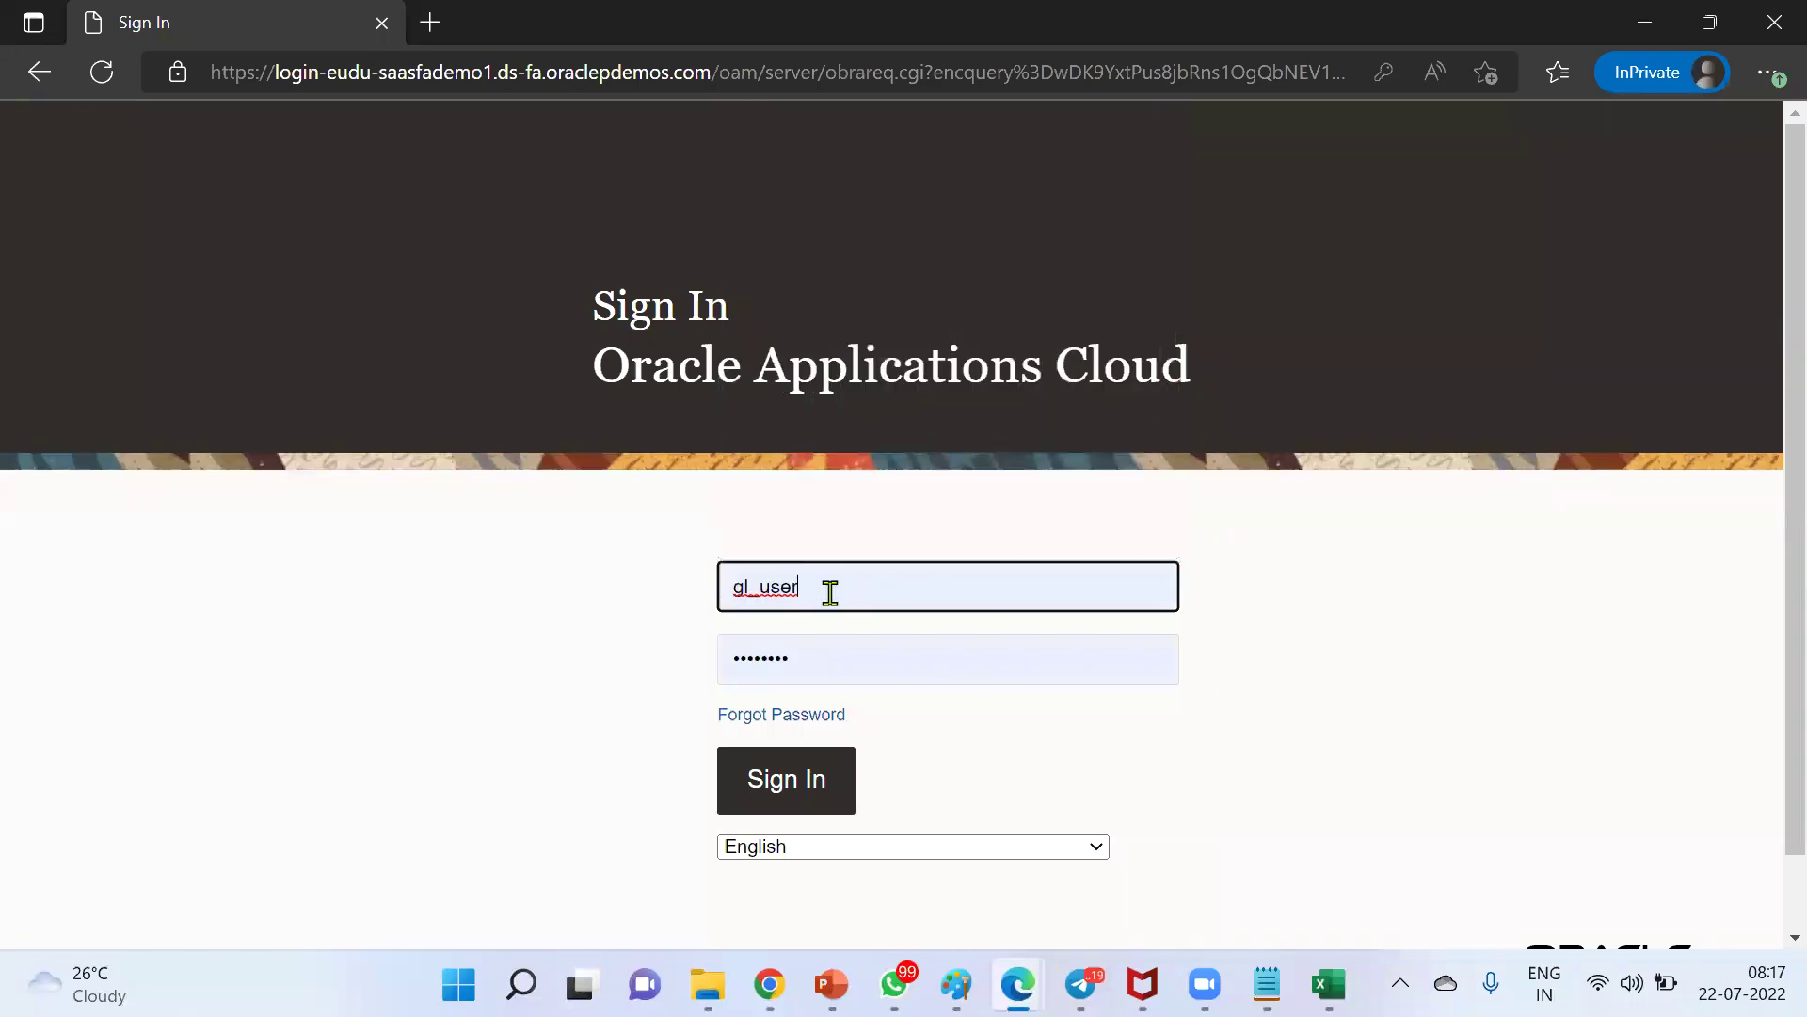
pyautogui.click(812, 780)
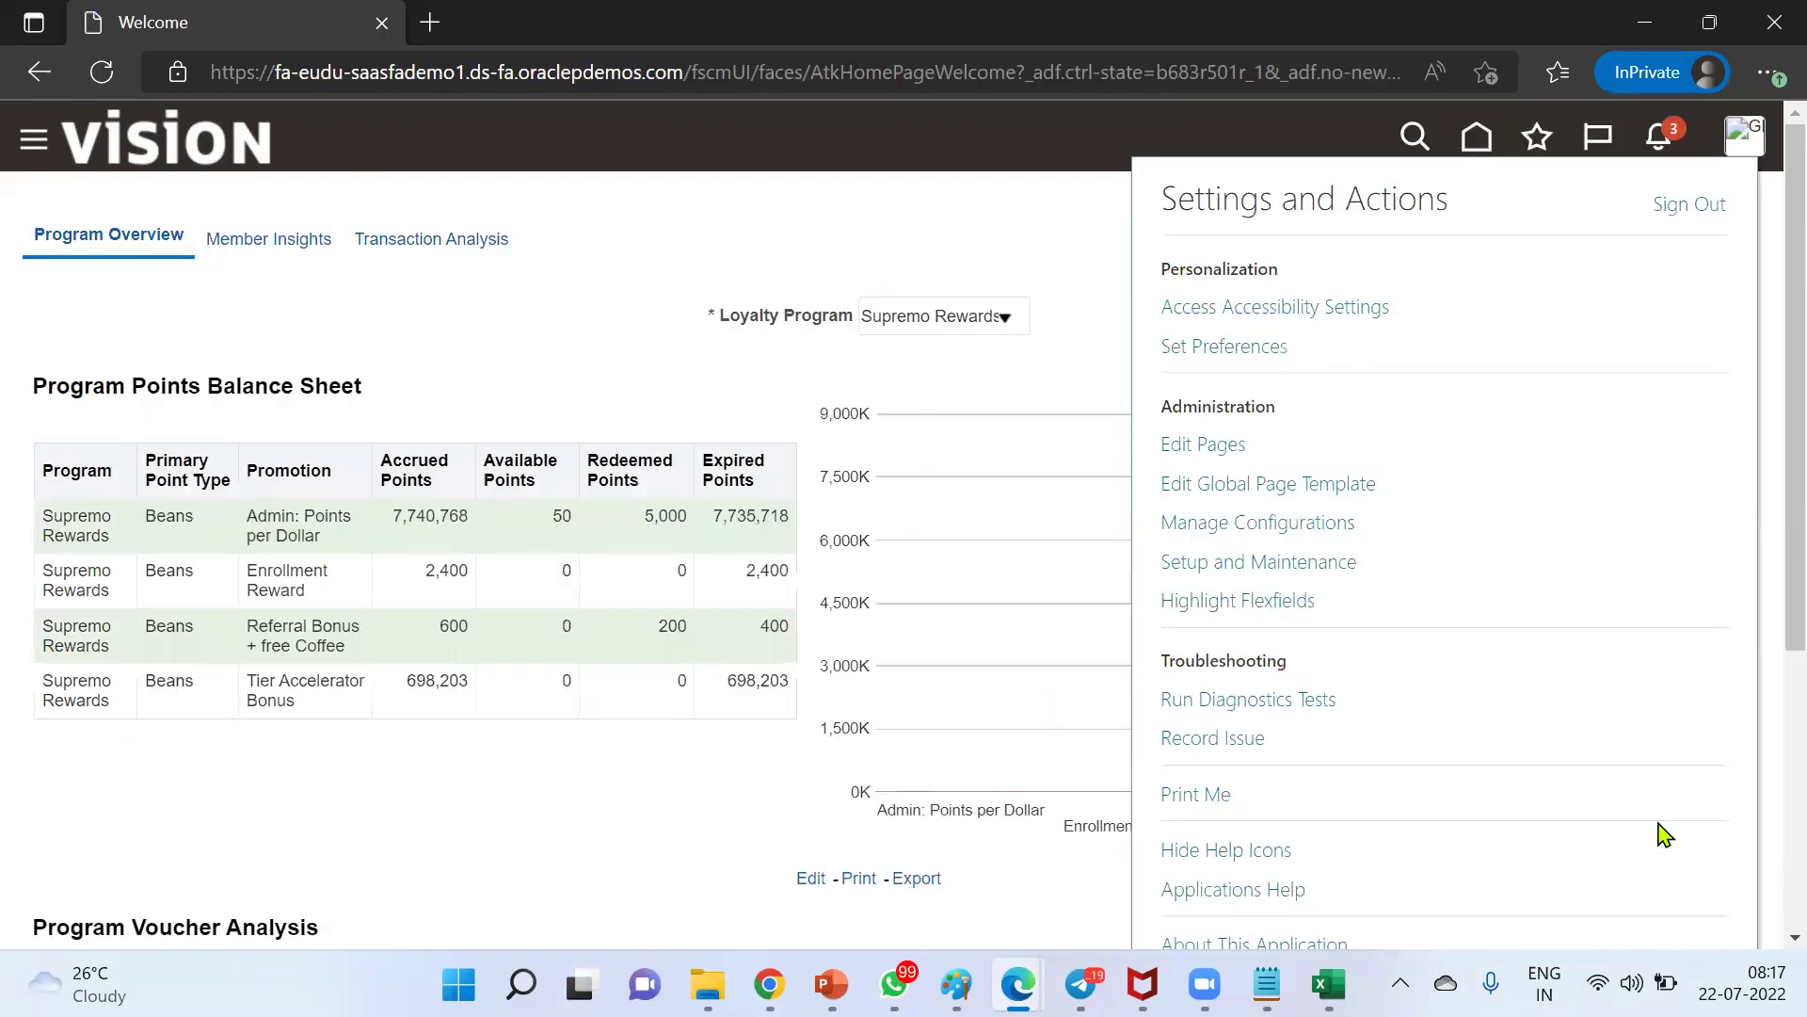
# In the Financials offering of Setup and Maintenance, search the tasks for "primary ledger" and open Manage Primary Ledgers
pyautogui.click(1296, 563)
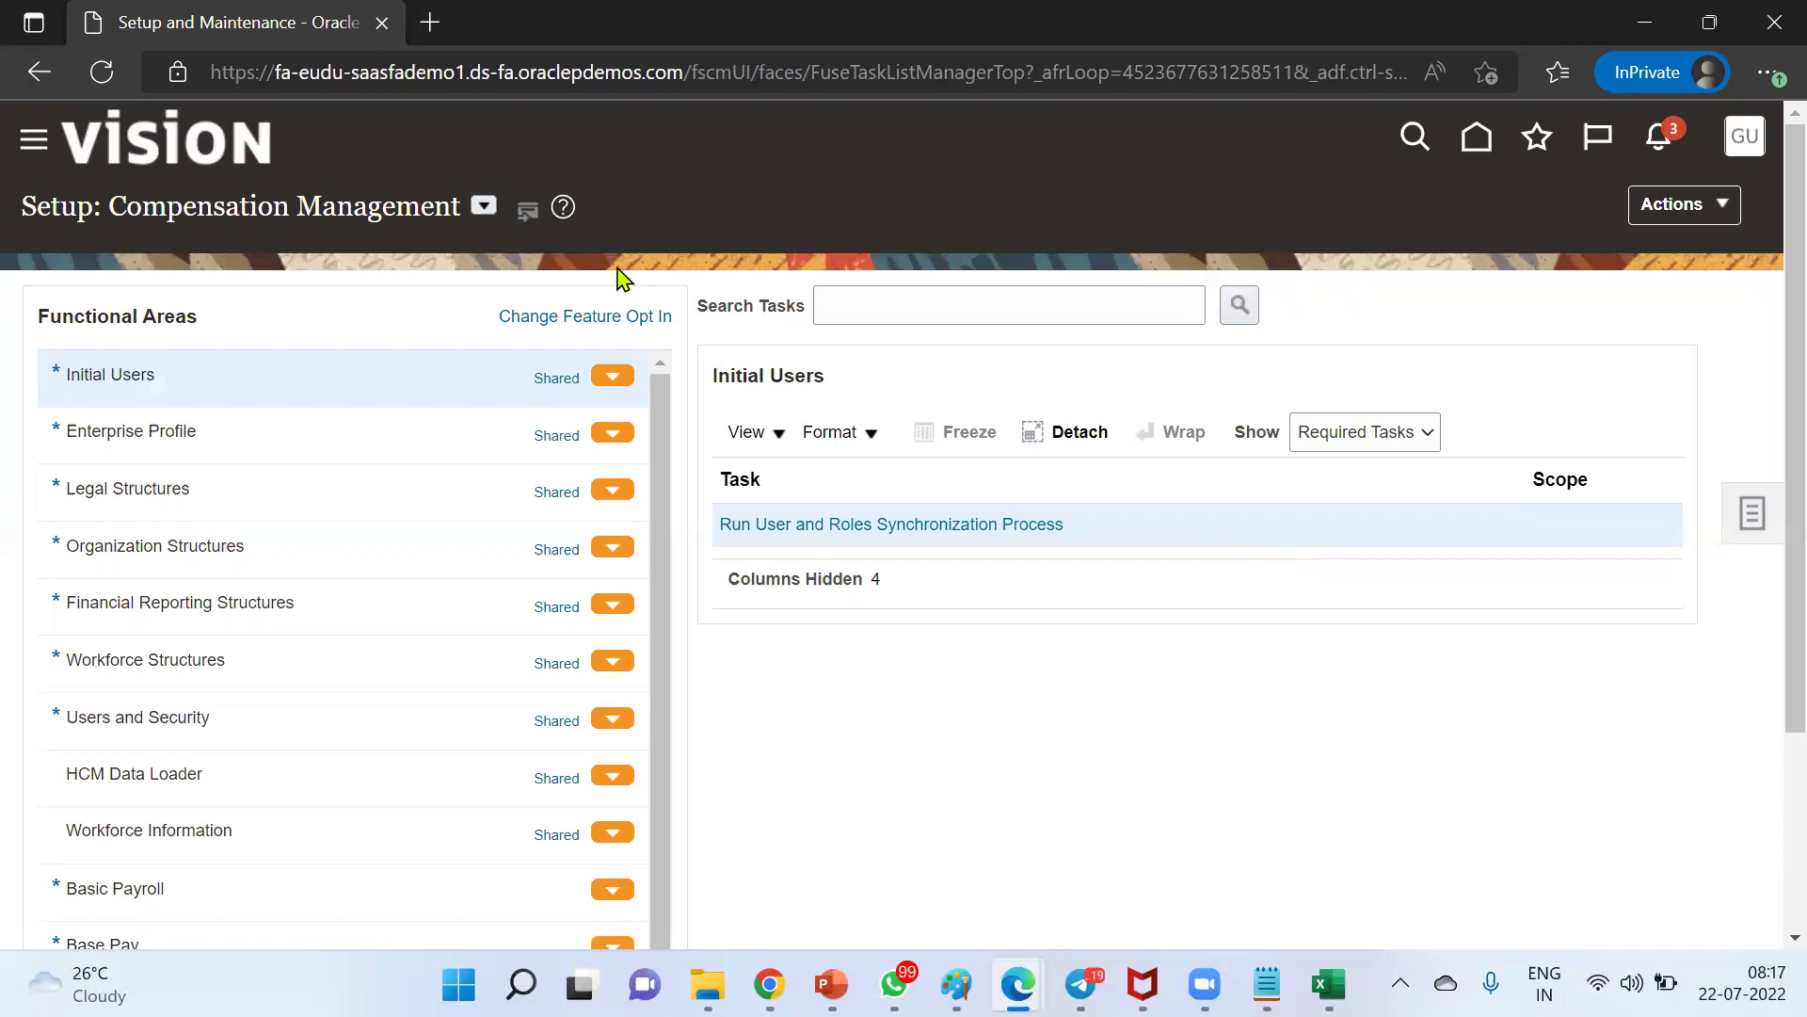
pyautogui.click(484, 211)
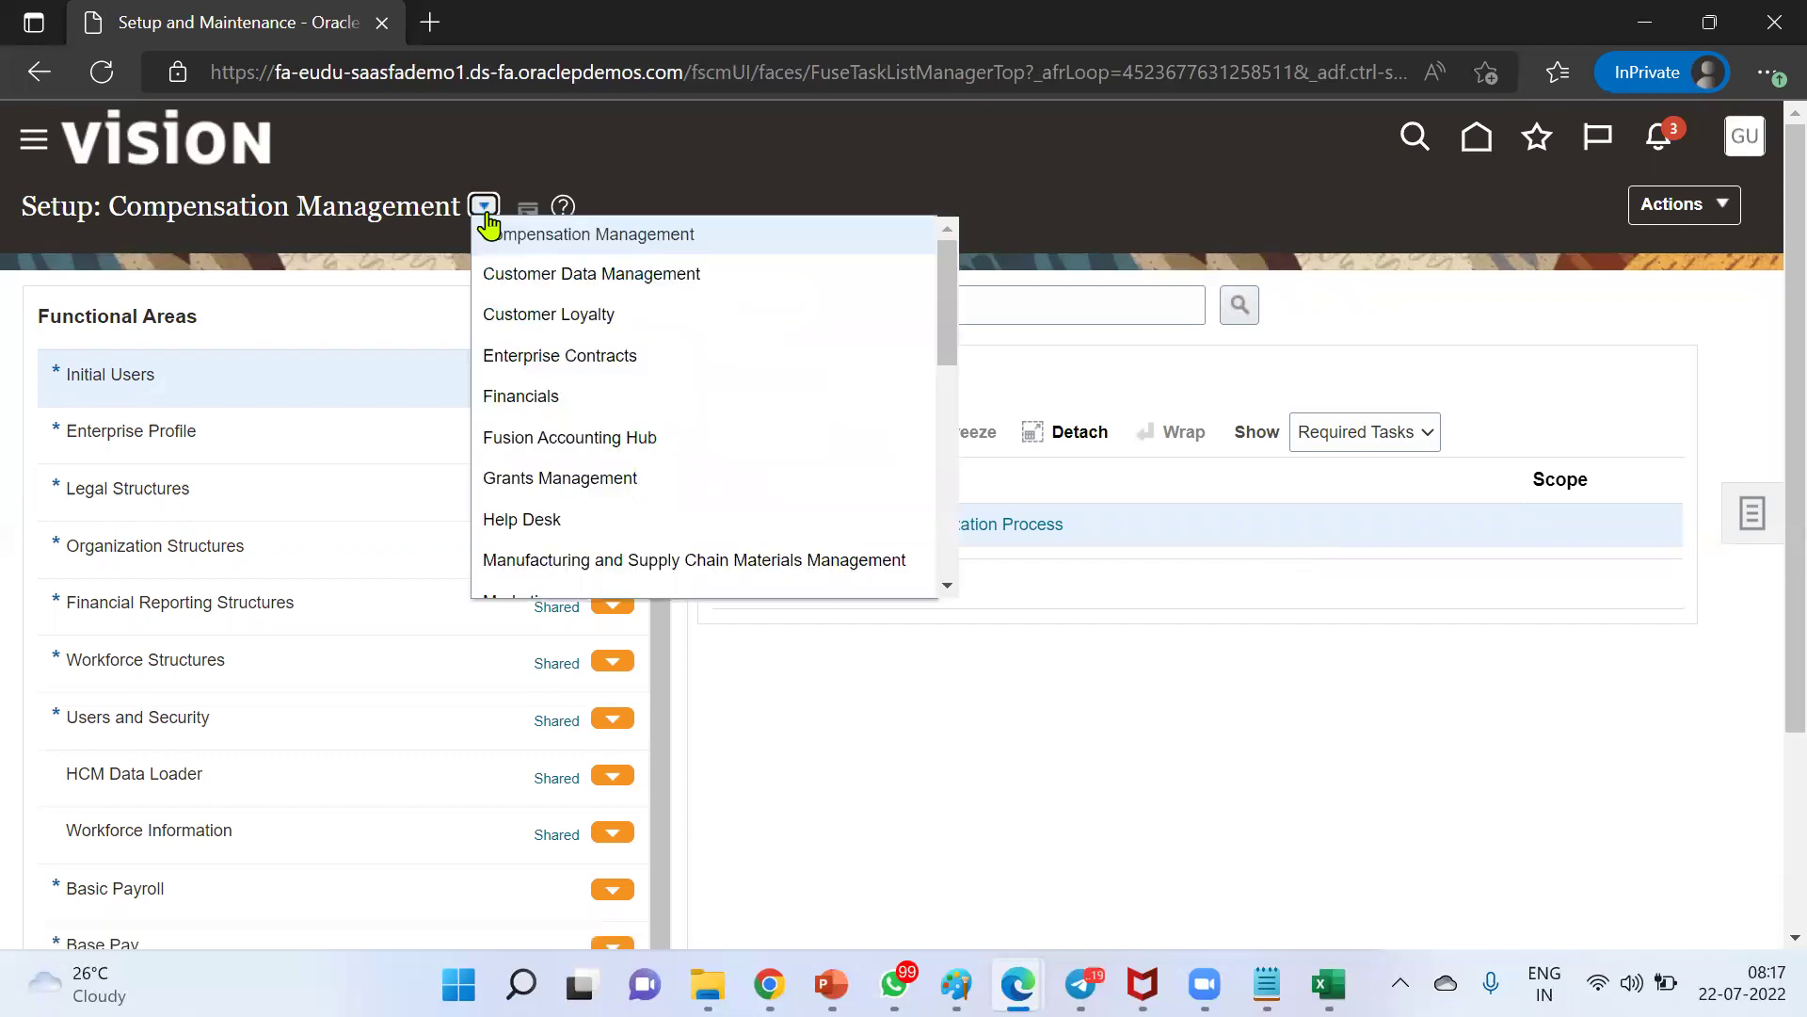
pyautogui.click(1032, 303)
pyautogui.write('primary ledger')
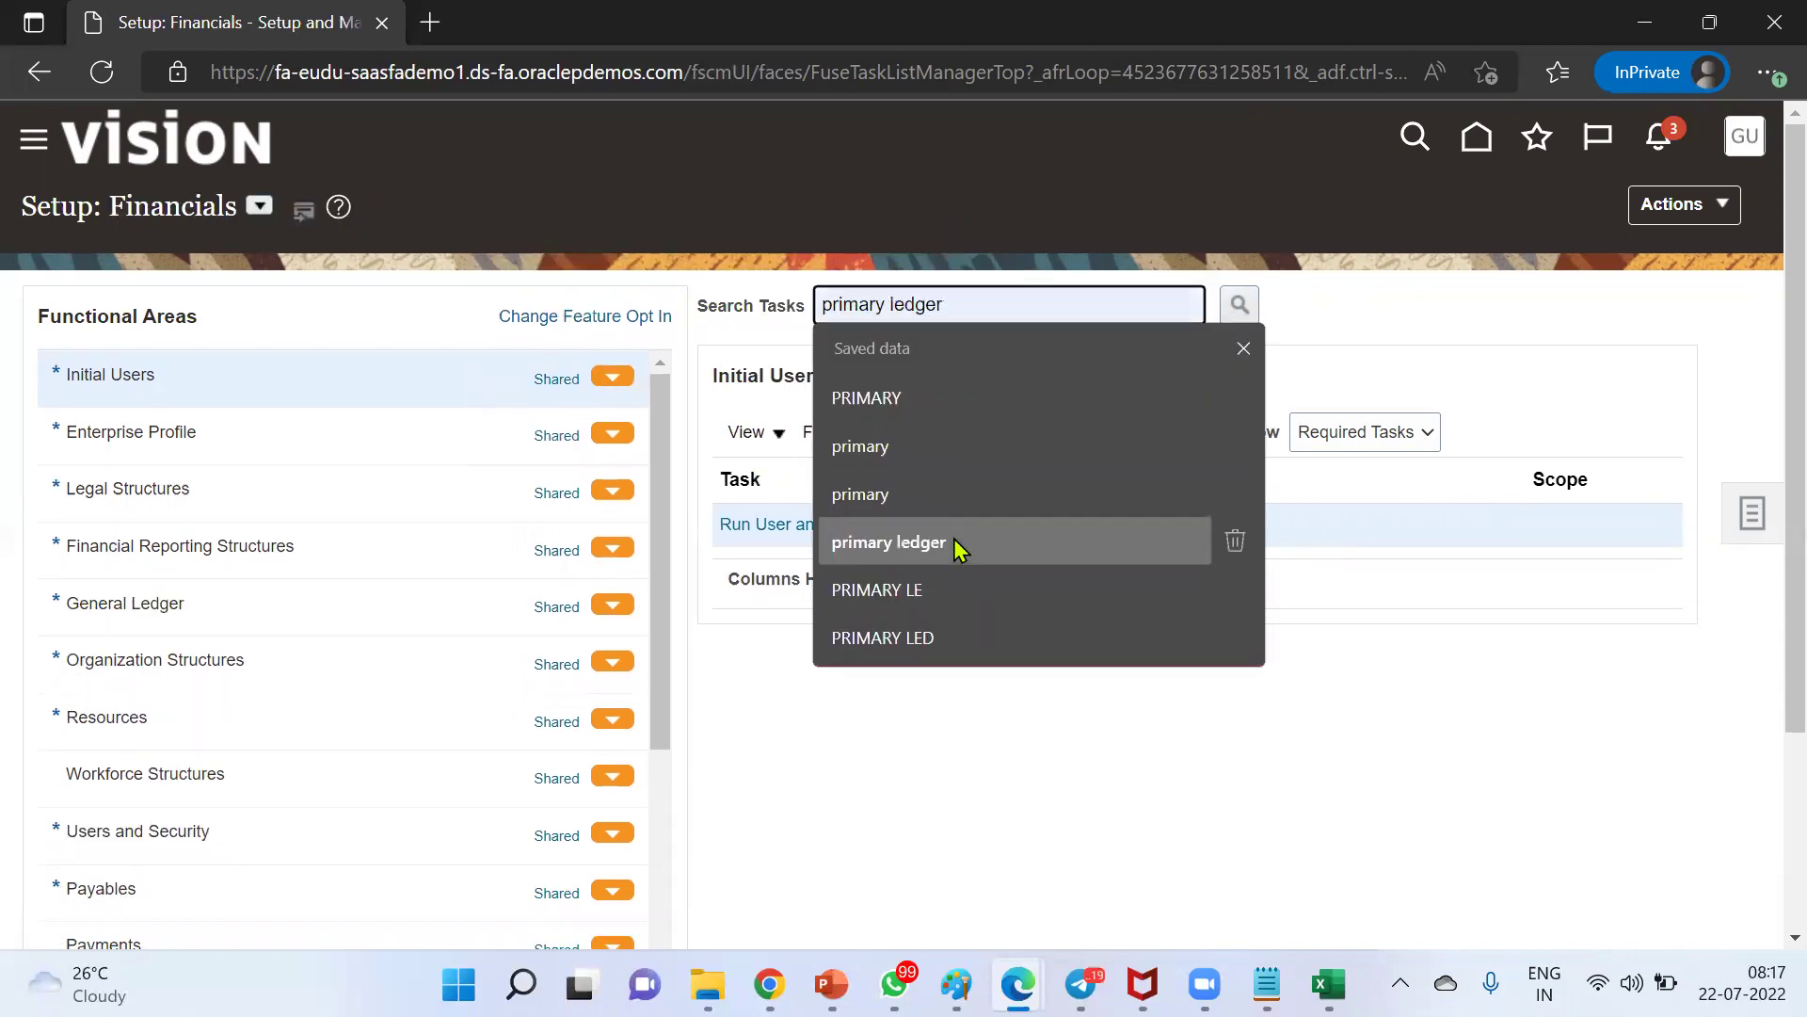
pyautogui.click(956, 541)
pyautogui.click(1239, 307)
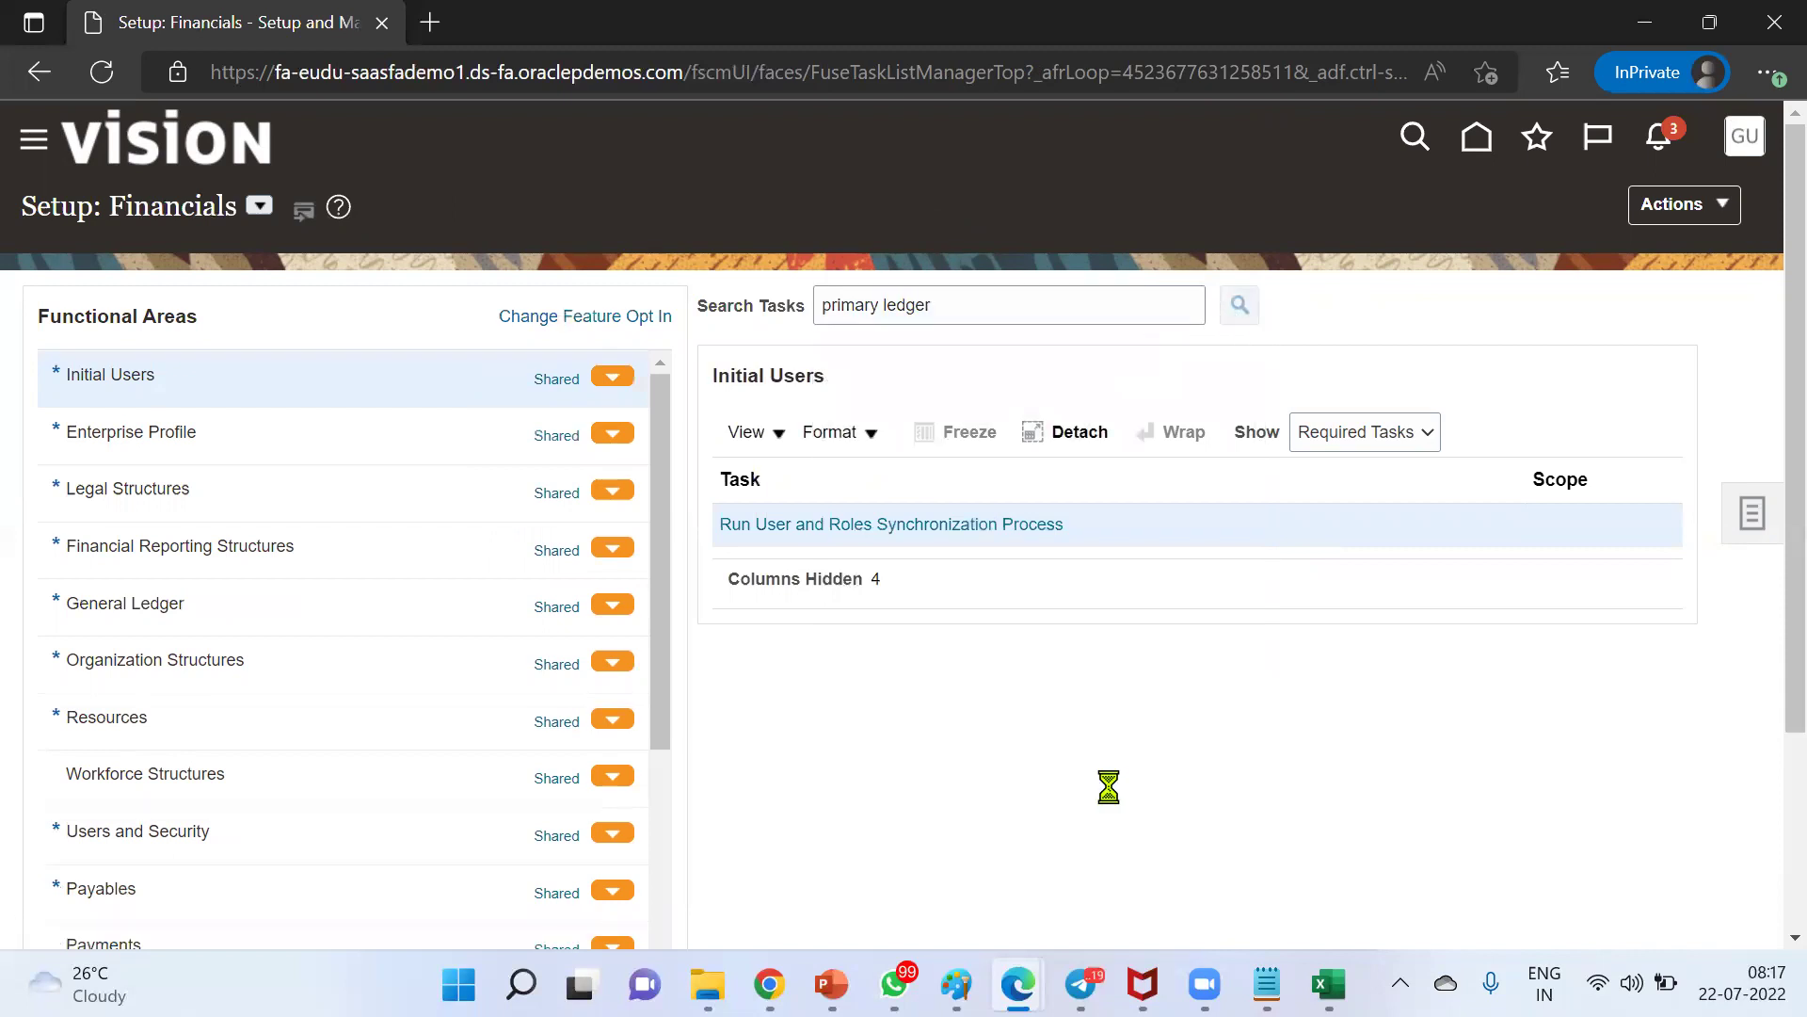
pyautogui.click(867, 525)
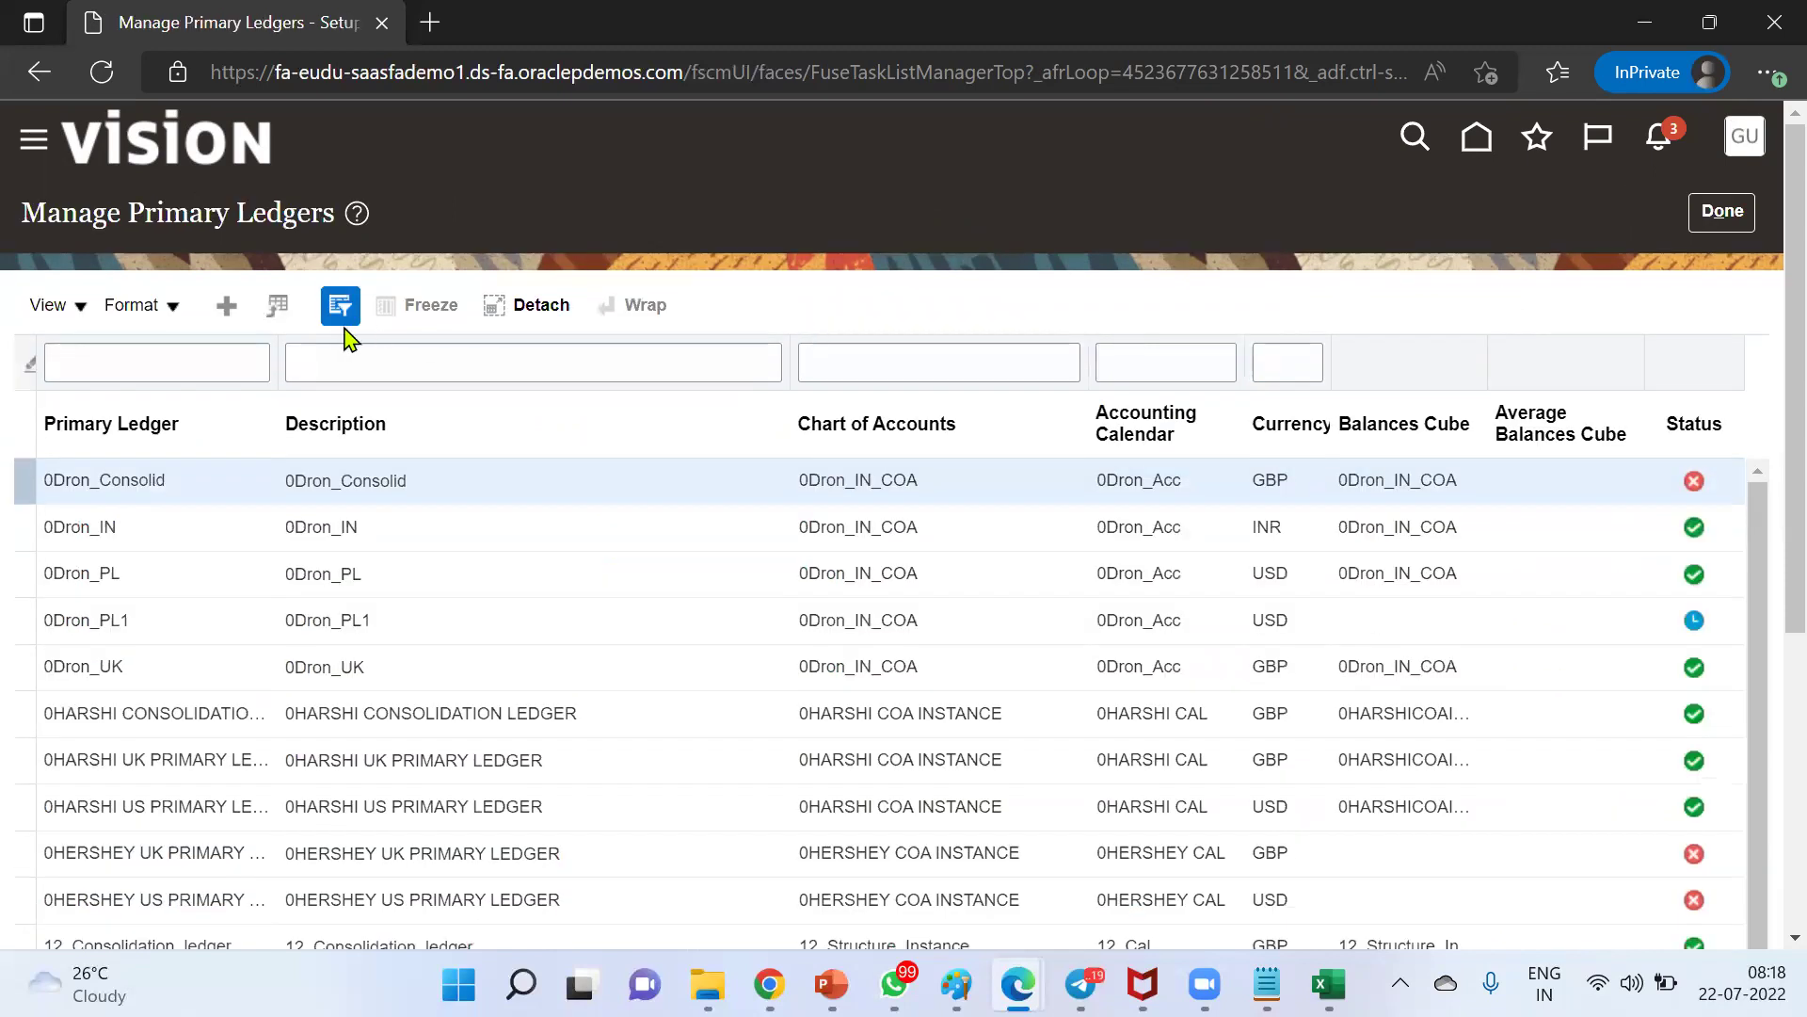
# Filter the primary ledgers by PWC and show the Ledger ID column in the table
pyautogui.click(212, 361)
pyautogui.write('PWC')
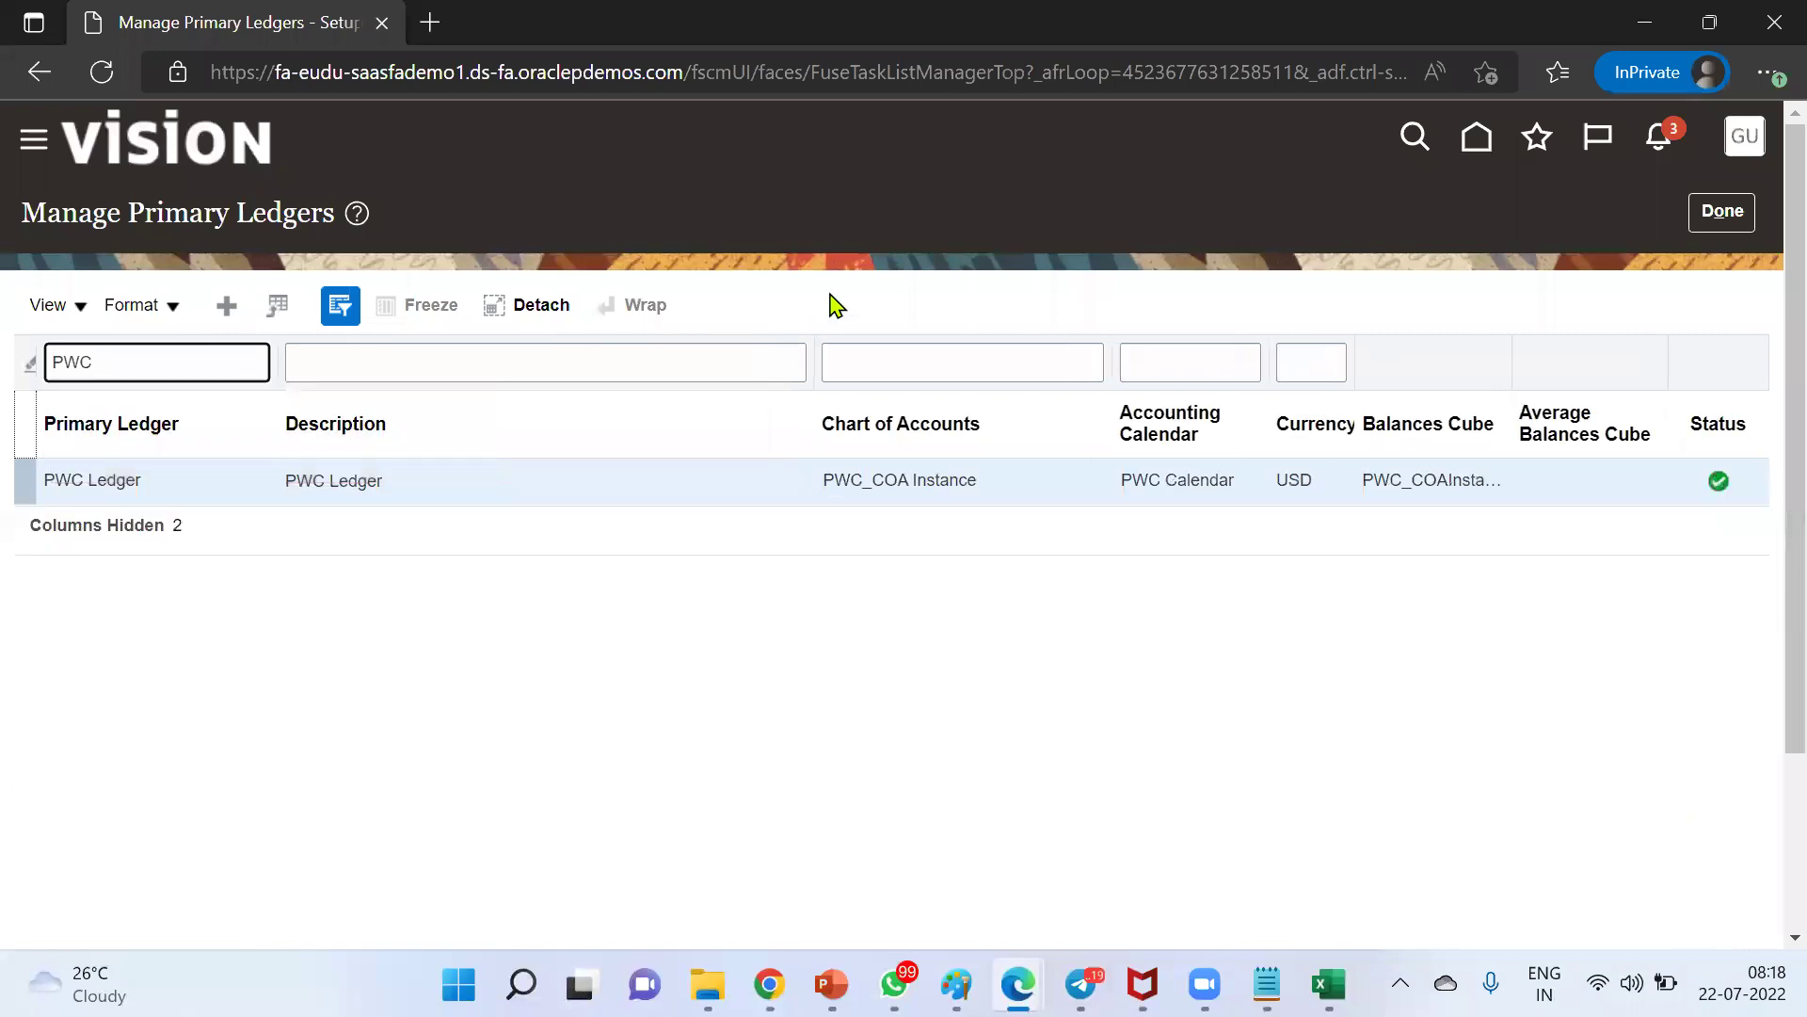
pyautogui.click(188, 482)
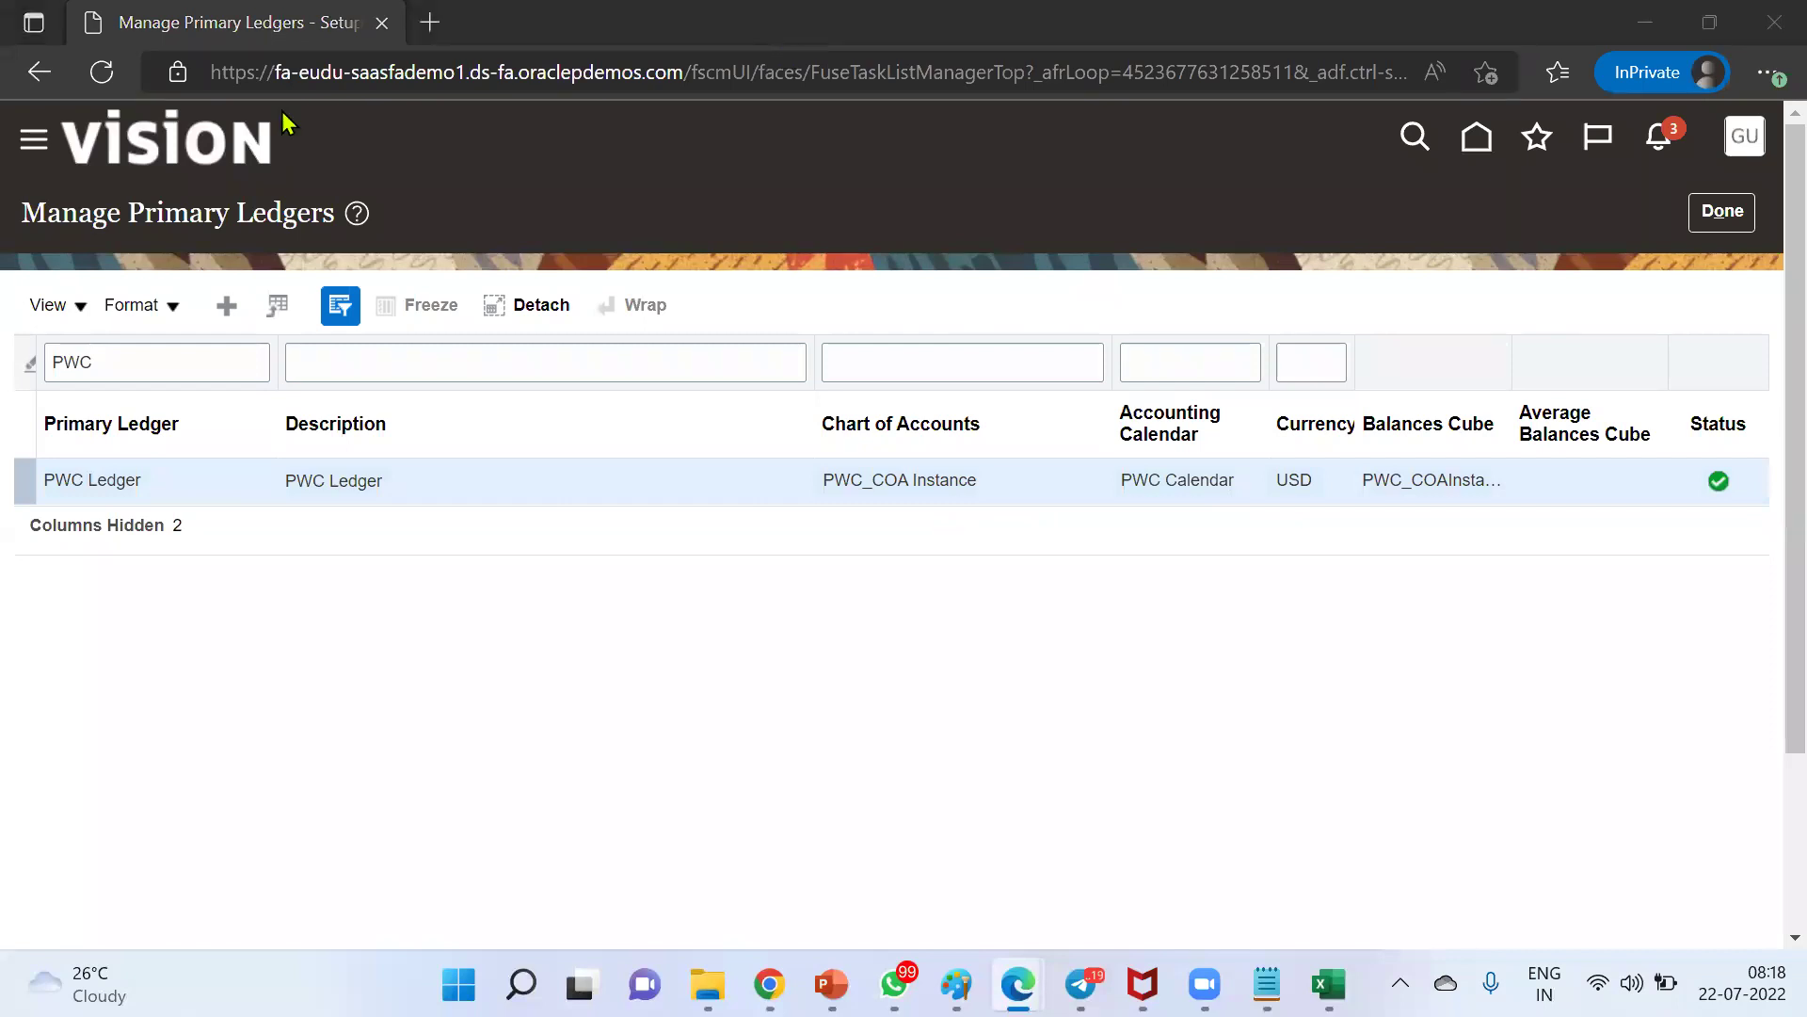
pyautogui.click(81, 307)
pyautogui.moveTo(113, 400)
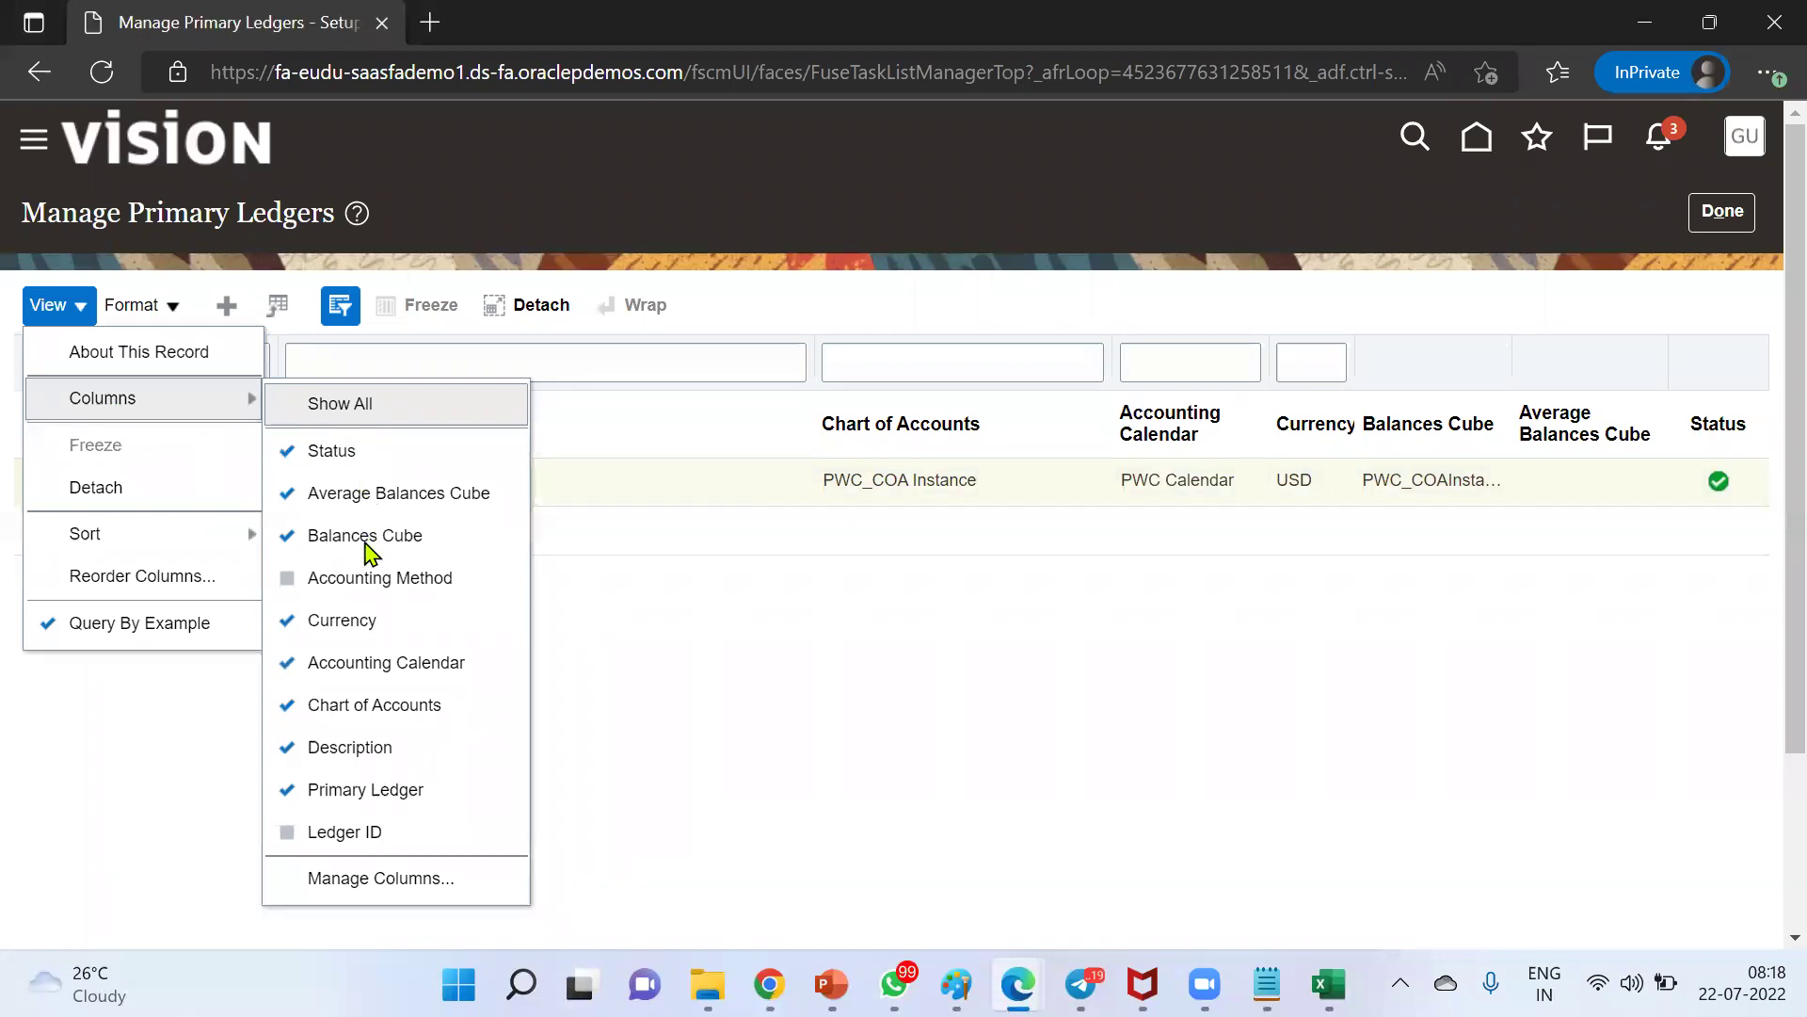
pyautogui.click(345, 832)
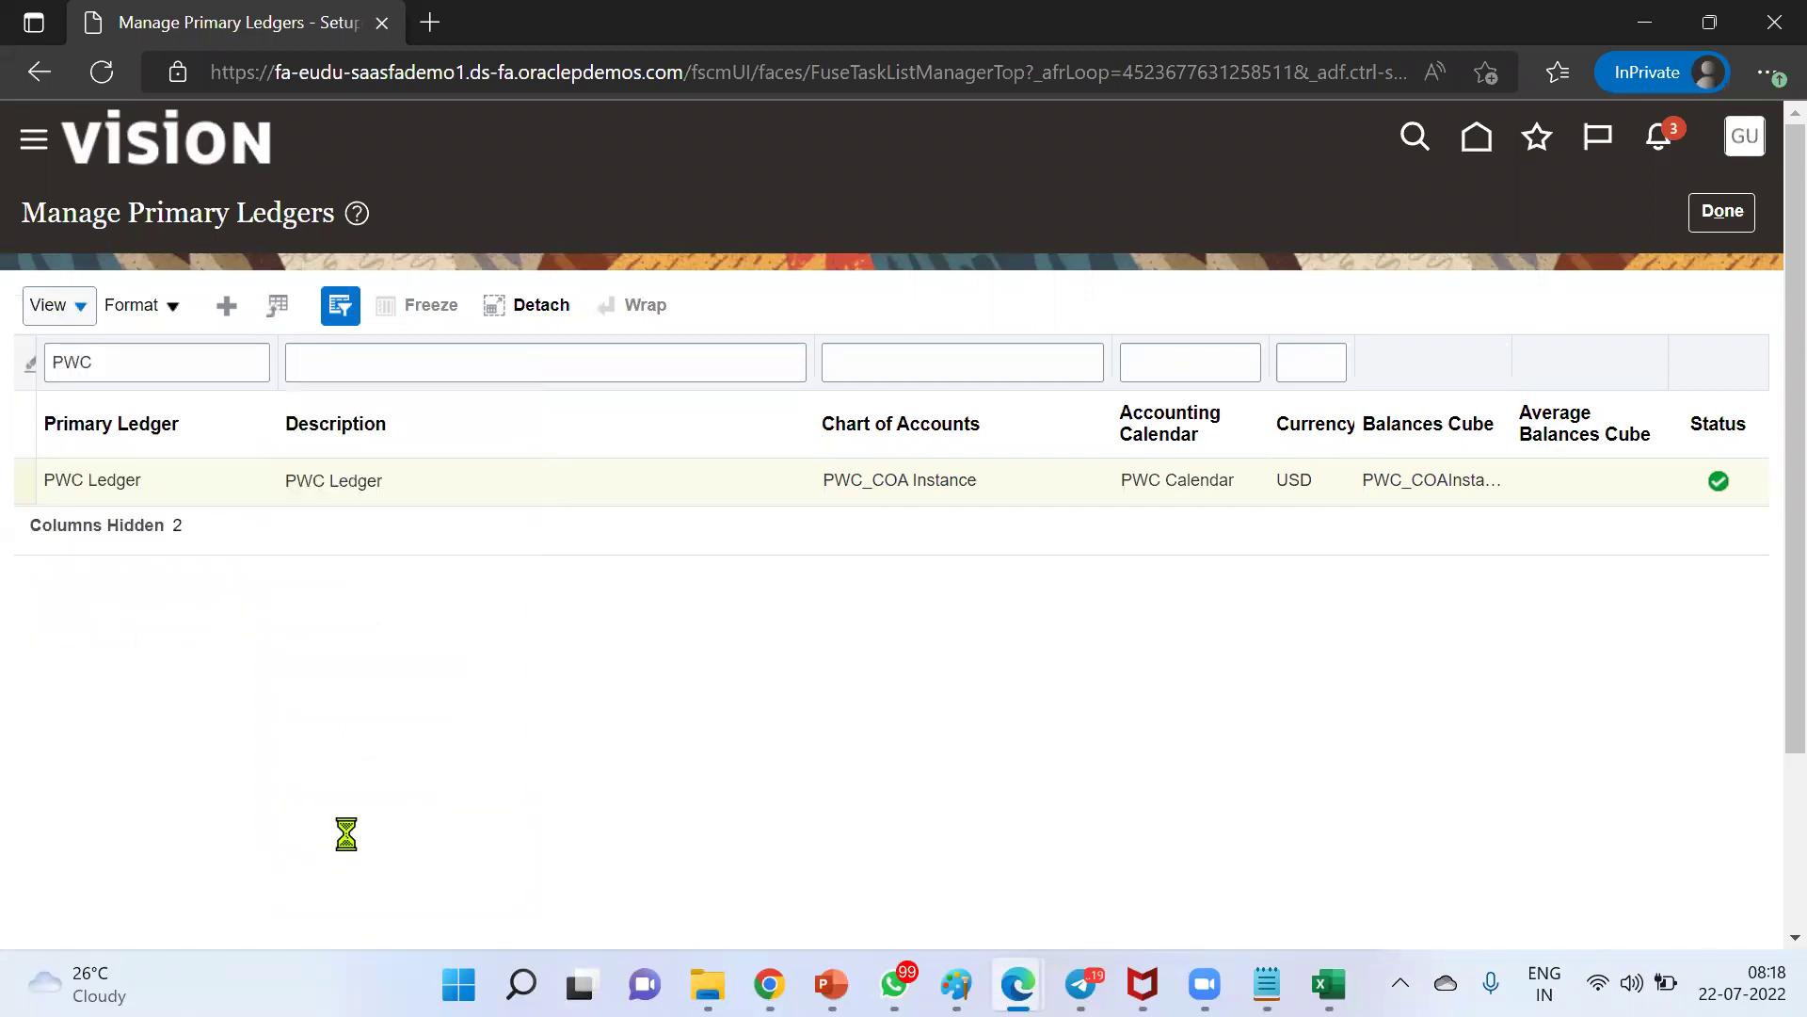
pyautogui.moveTo(190, 364); pyautogui.dragTo(267, 365)
pyautogui.moveTo(461, 374); pyautogui.dragTo(658, 391)
# Copy the PWC Ledger's ledger ID and paste it into cell B5 of the Excel journal import template
pyautogui.doubleClick(133, 479)
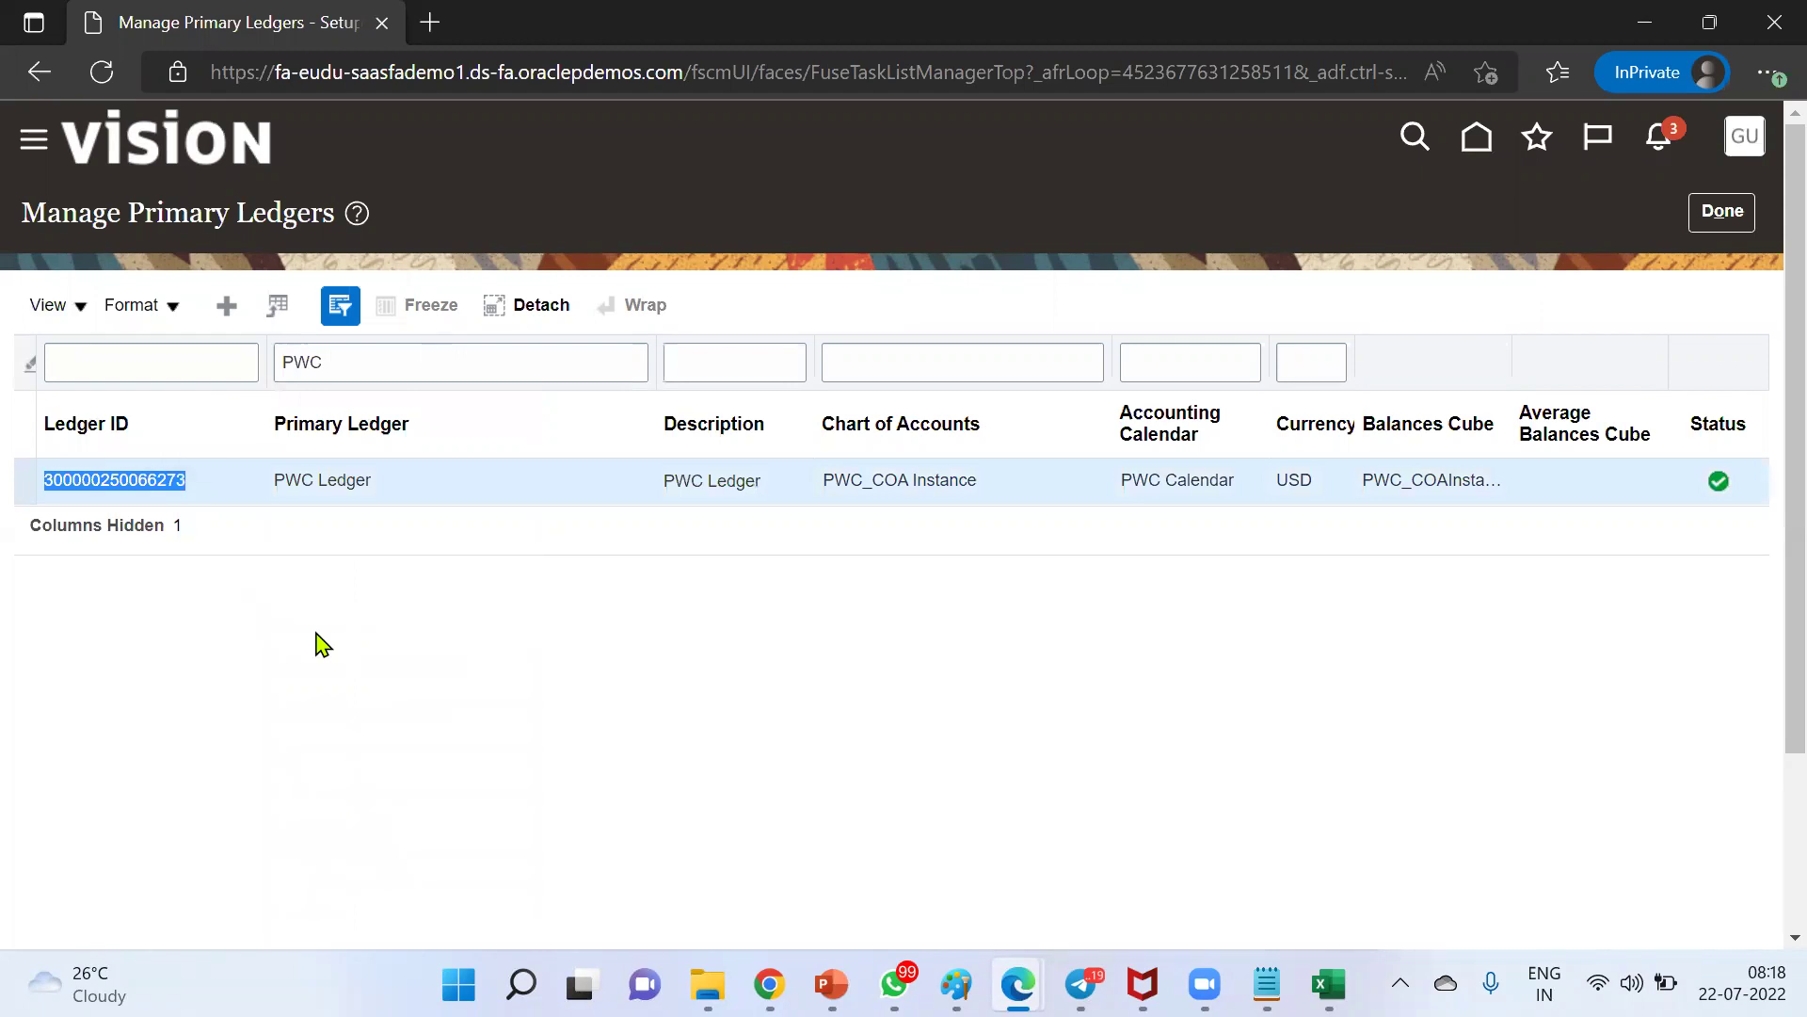
pyautogui.click(1328, 983)
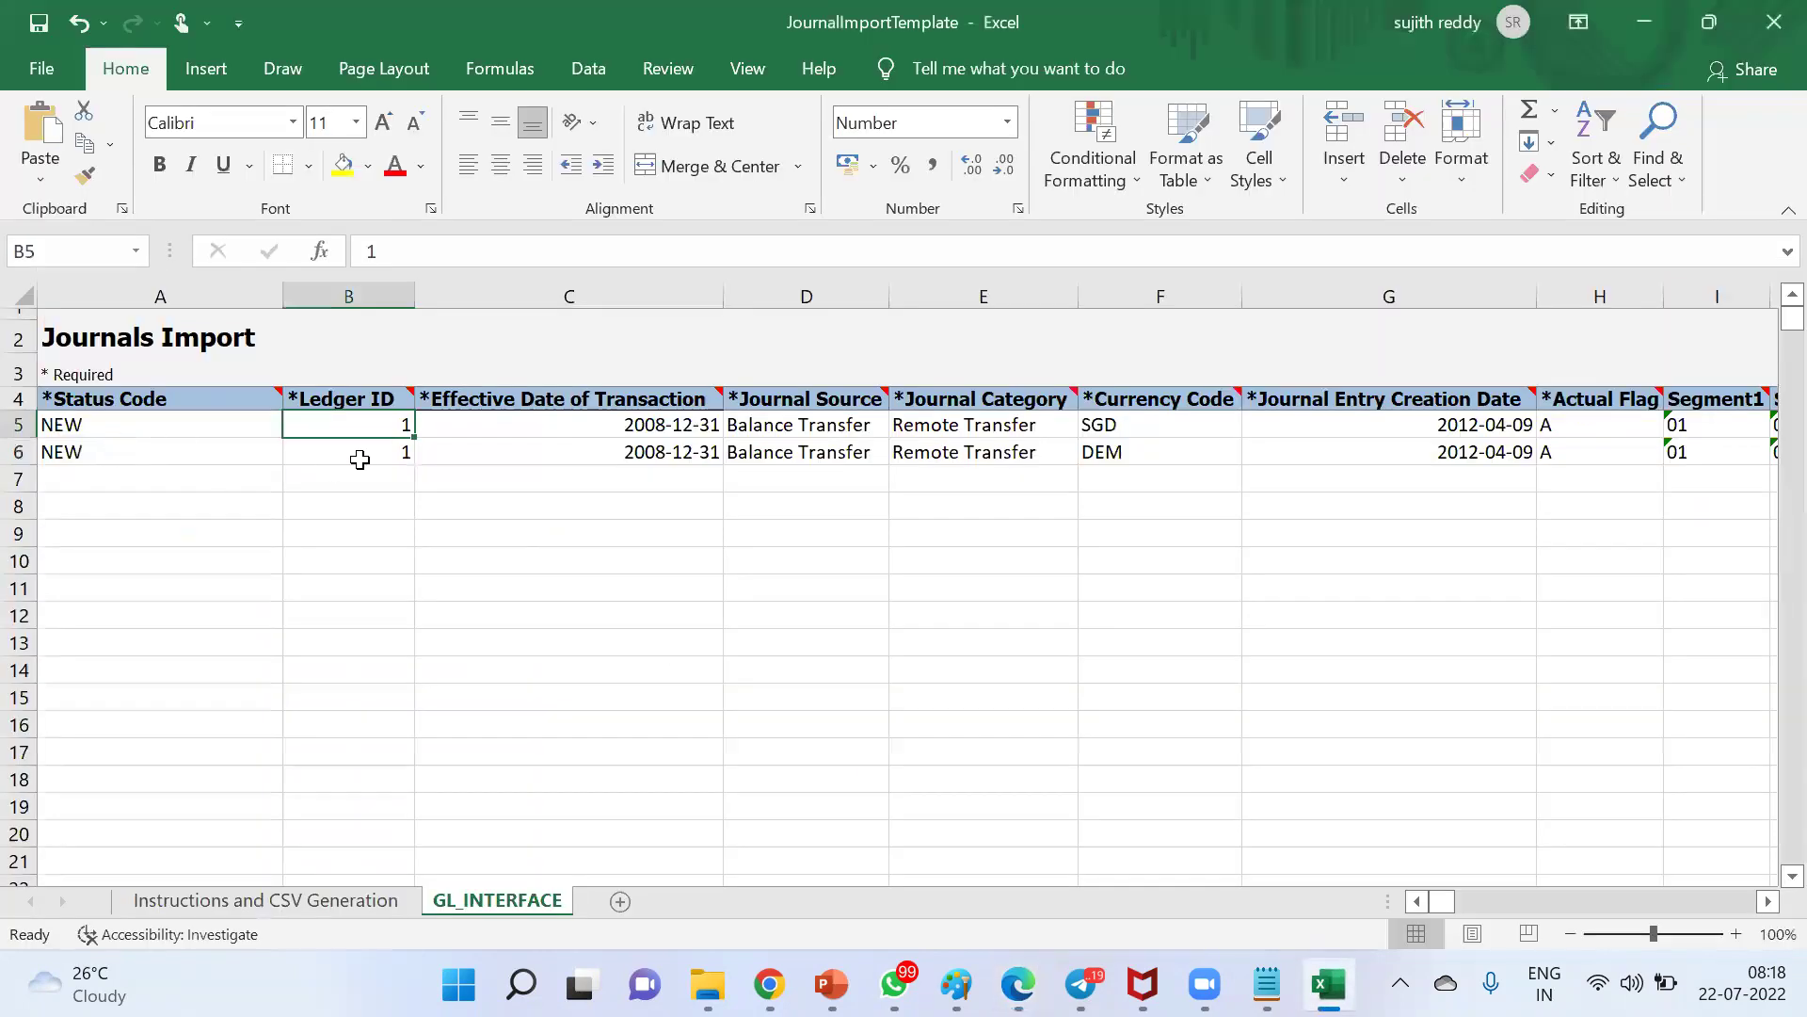
pyautogui.hotkey('ctrl', 'v')
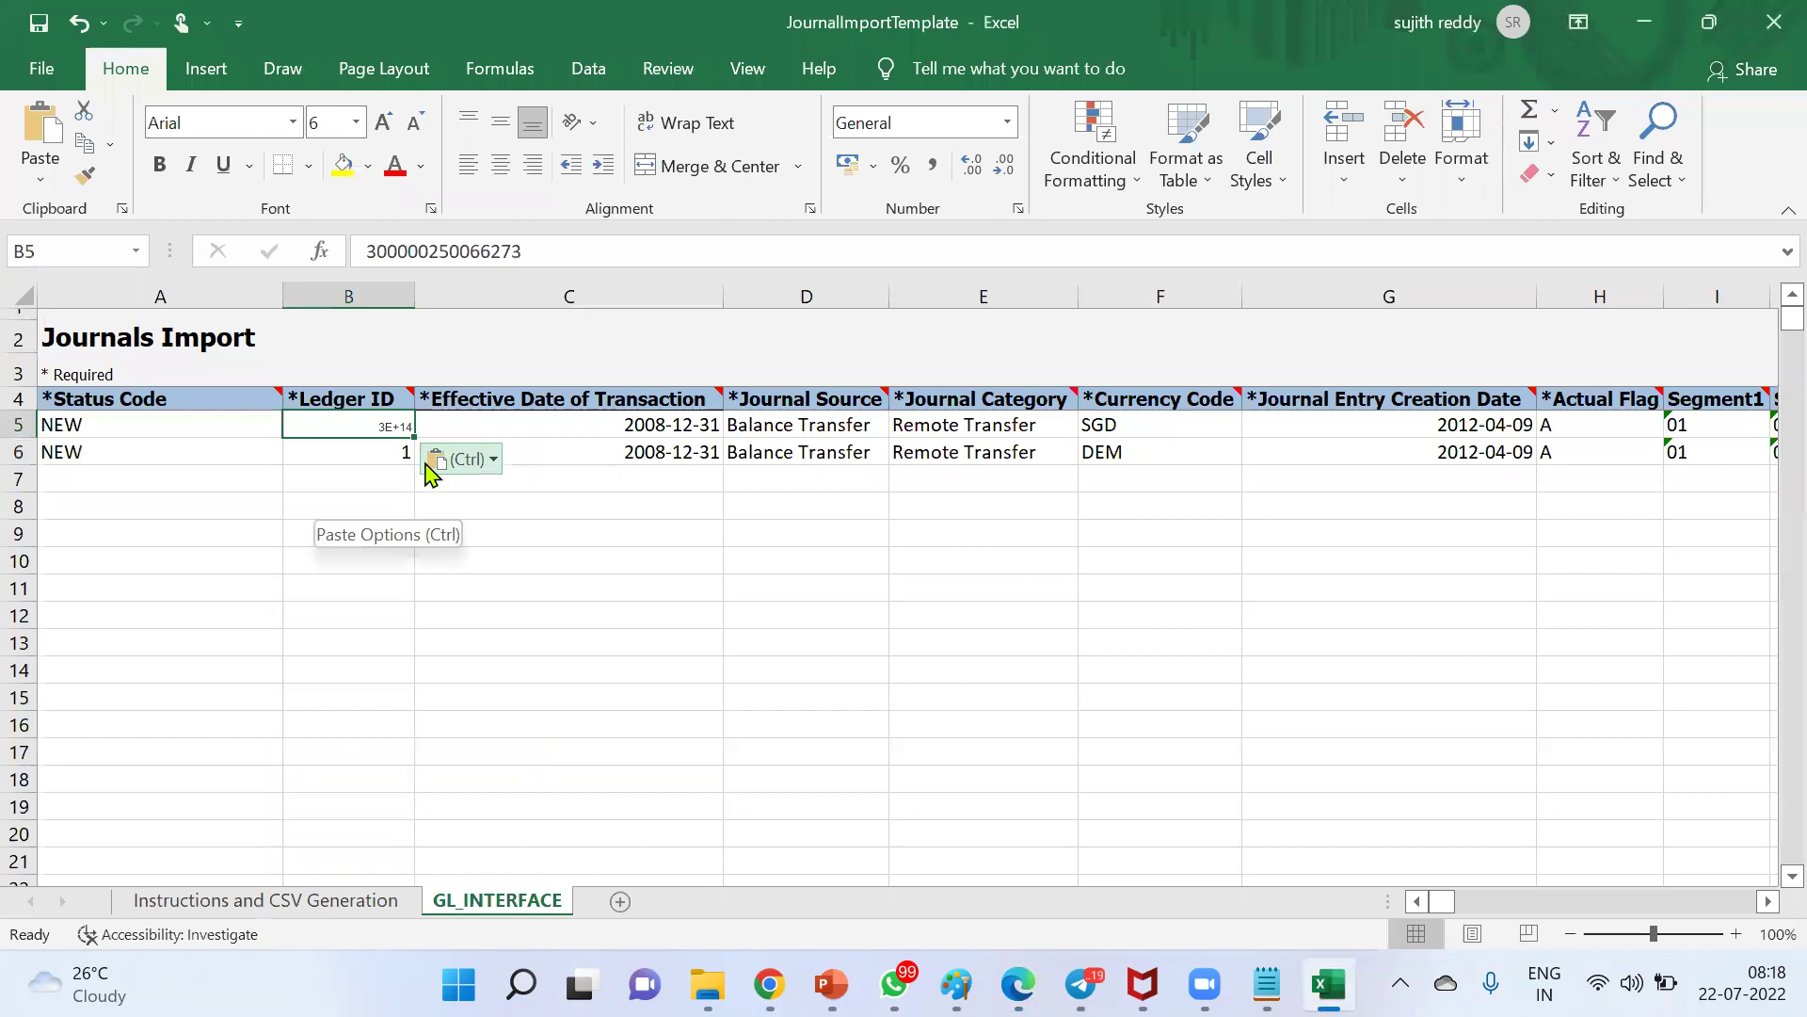
pyautogui.click(358, 455)
pyautogui.click(359, 427)
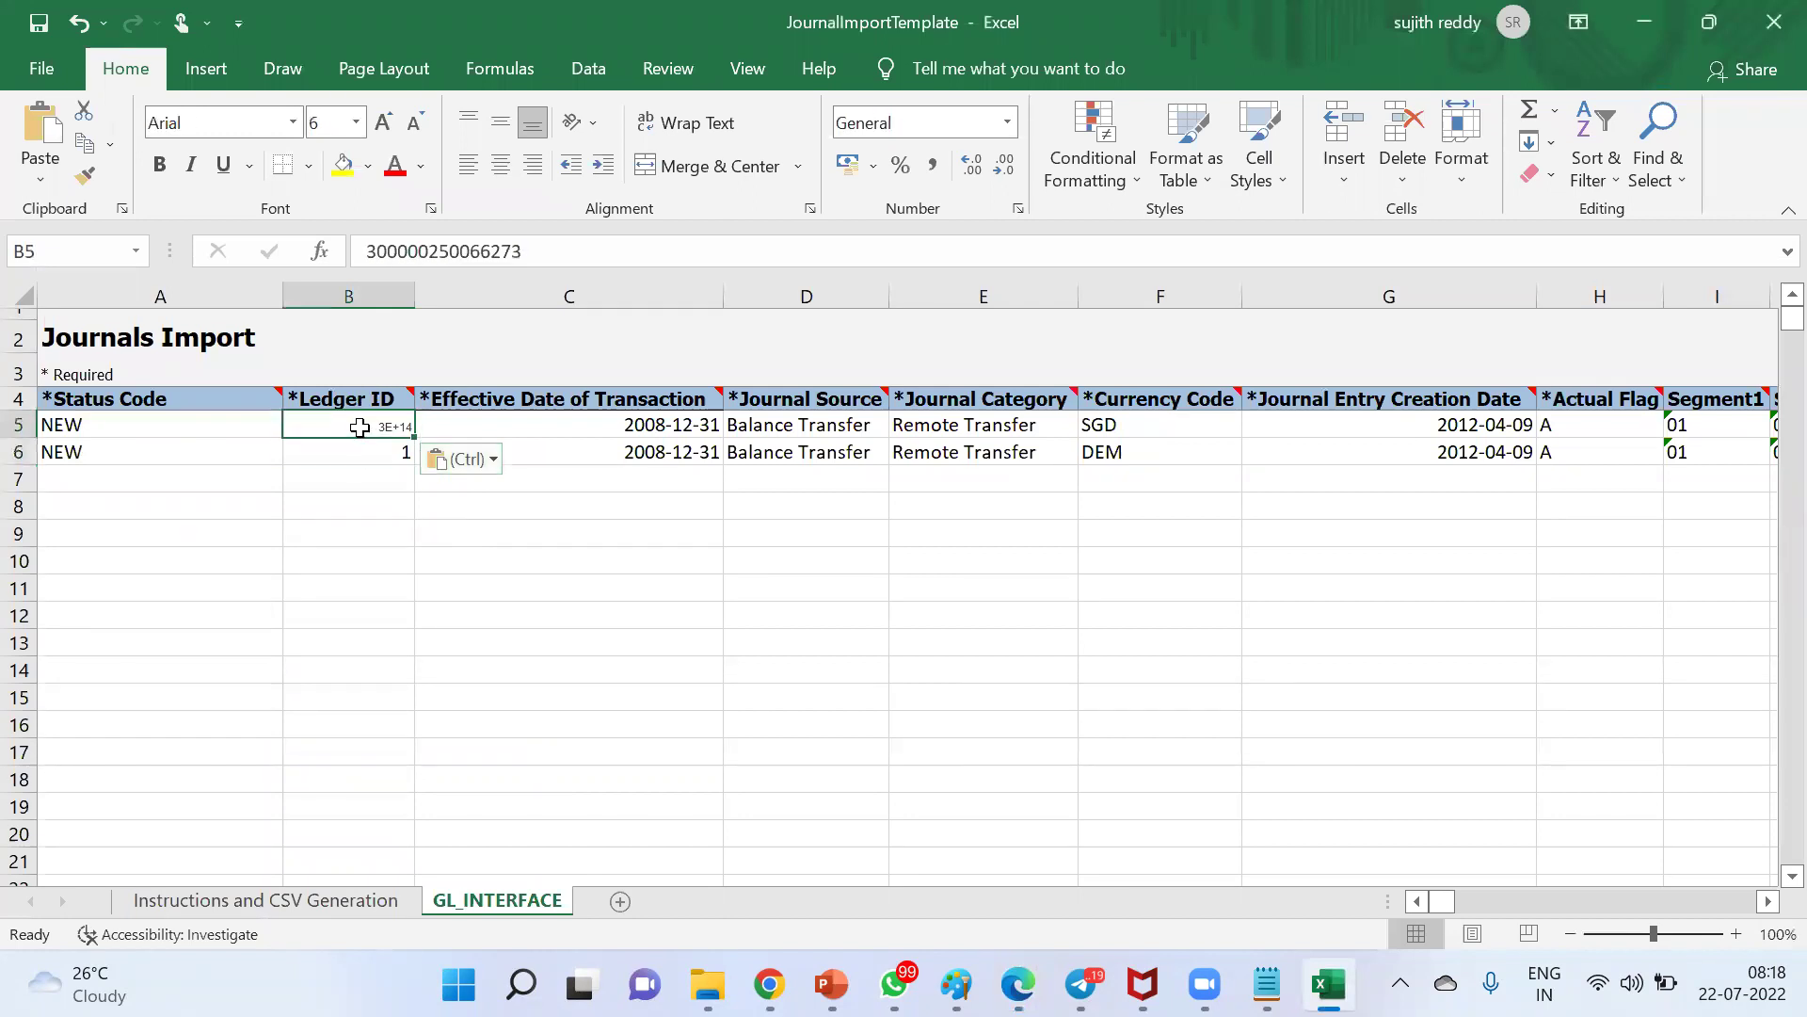
# Format the Ledger ID cells B5:B6 as Number with 0 decimal places
pyautogui.rightClick(360, 428)
pyautogui.click(337, 428)
pyautogui.moveTo(337, 428); pyautogui.dragTo(339, 445)
pyautogui.rightClick(345, 435)
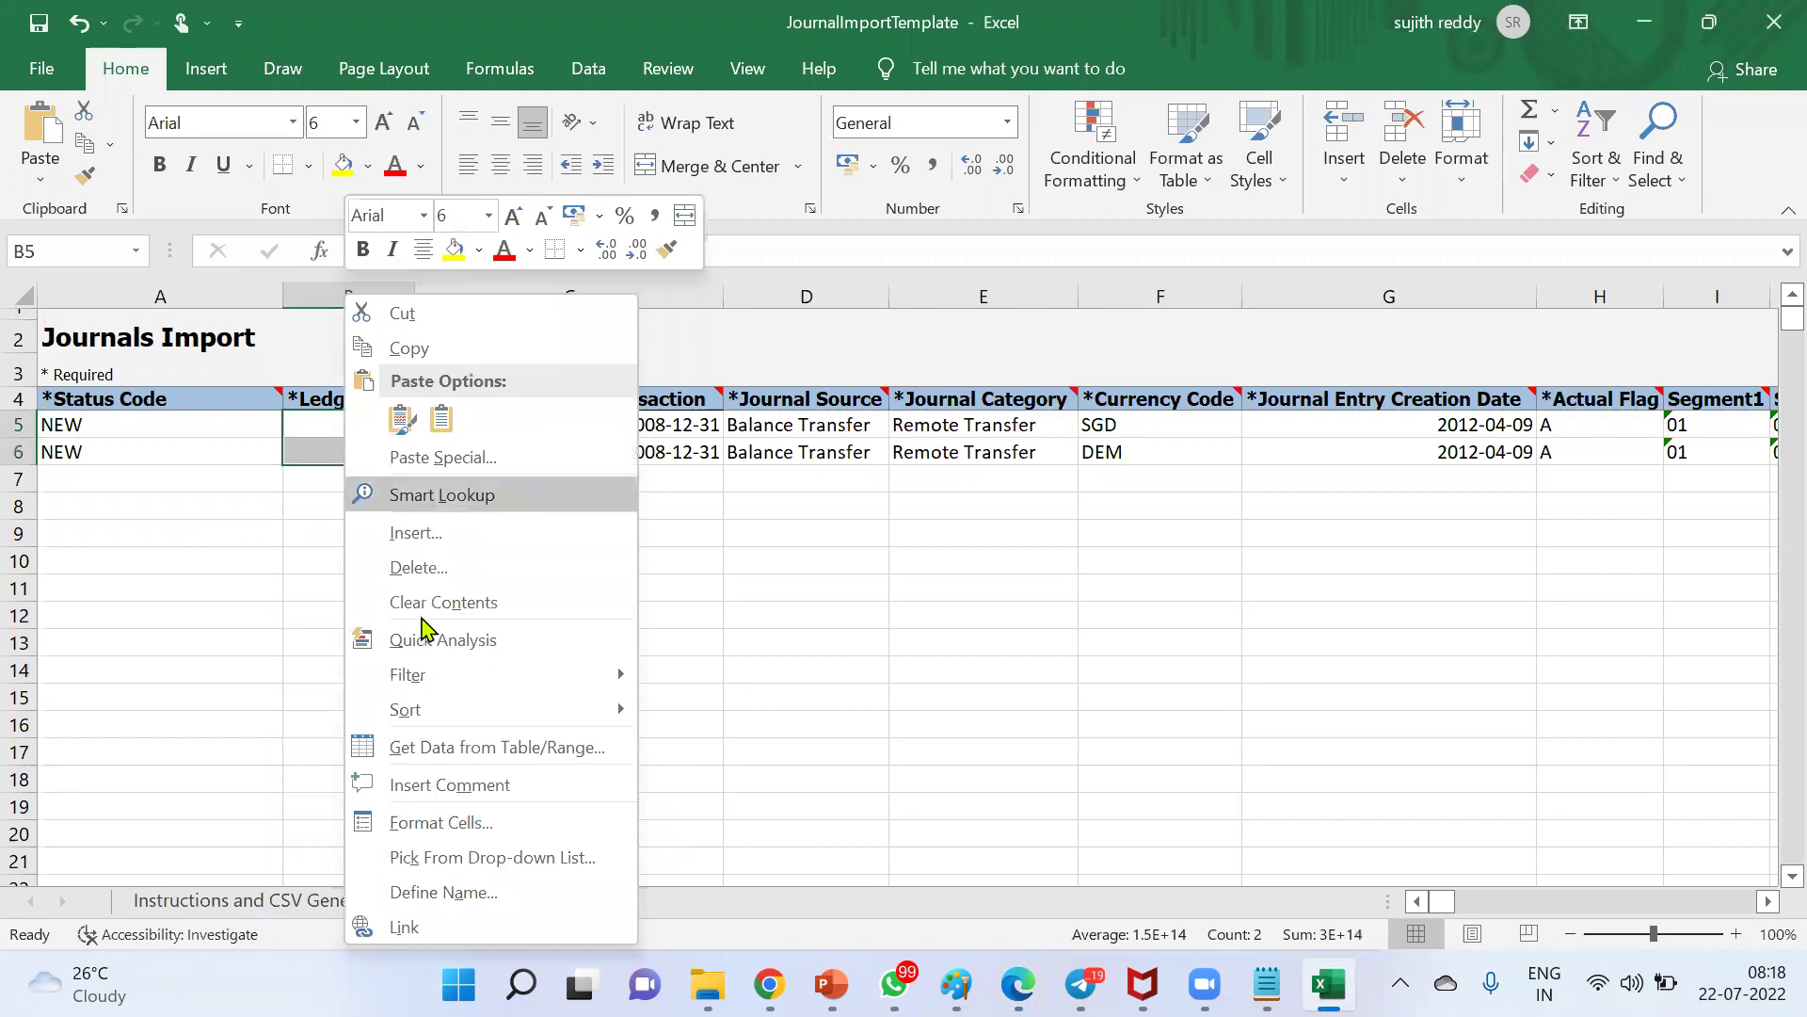
pyautogui.click(412, 823)
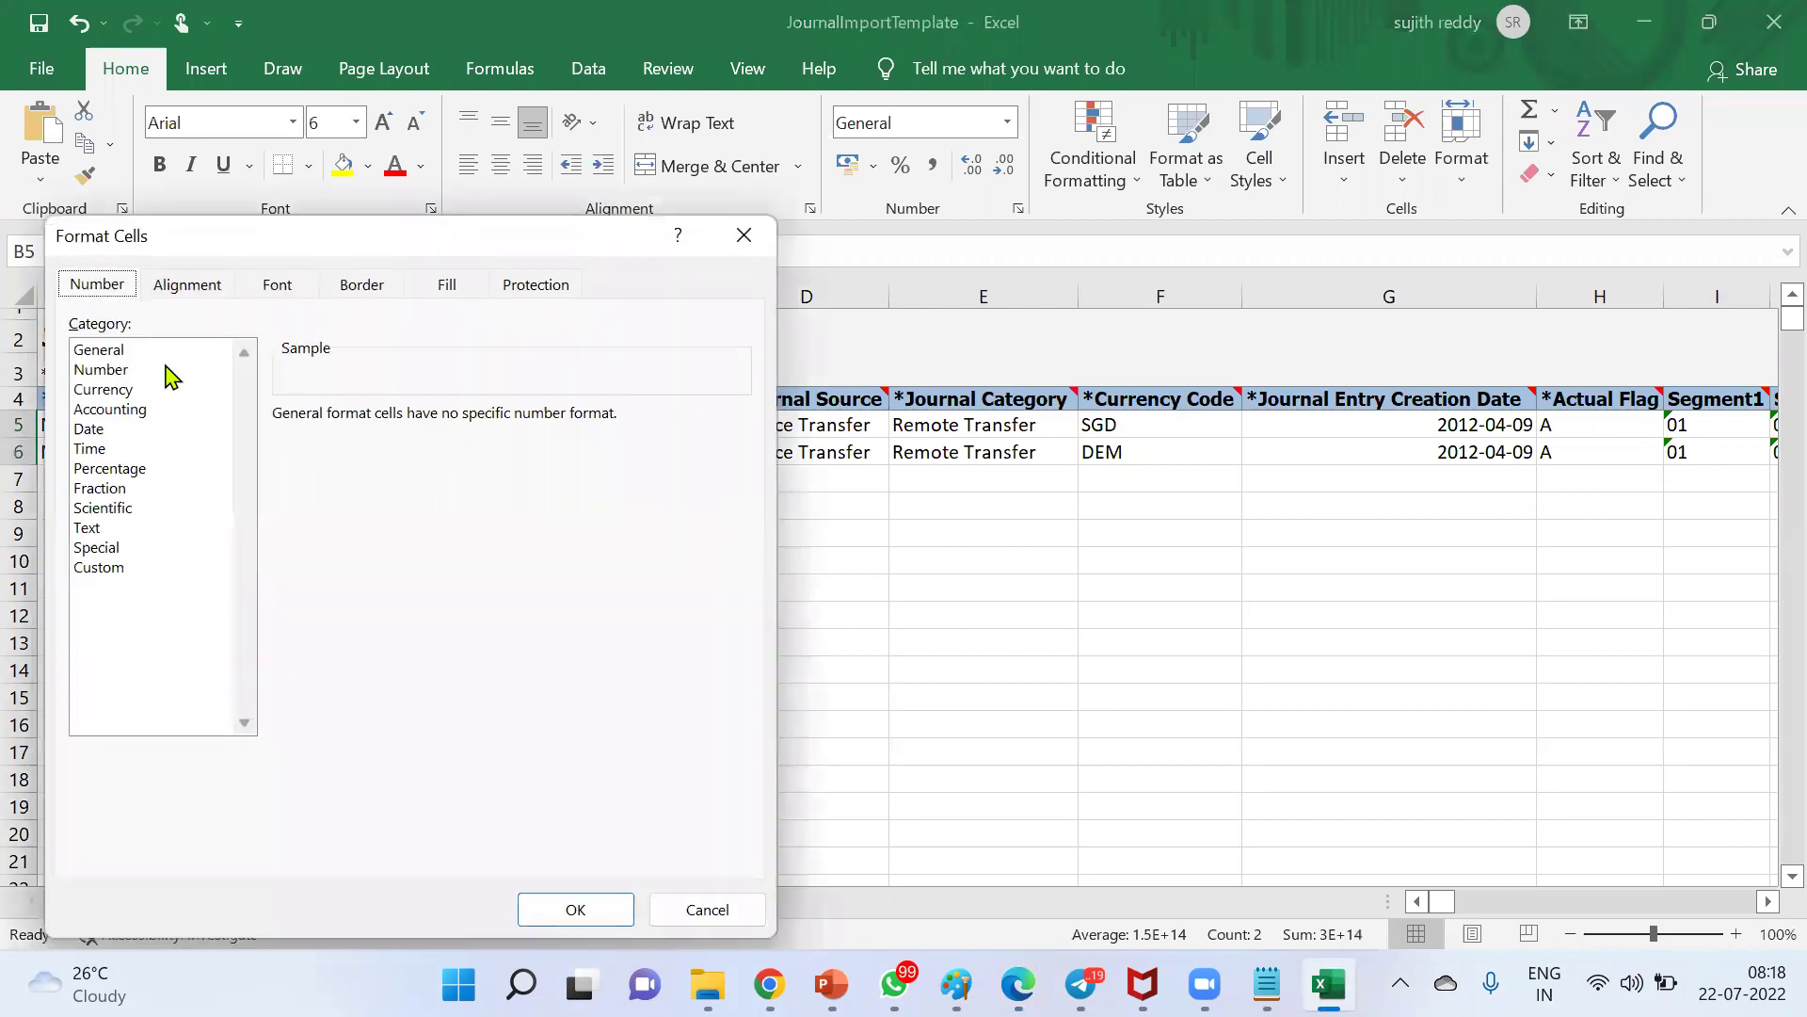
pyautogui.click(130, 370)
pyautogui.click(461, 422)
pyautogui.click(461, 423)
pyautogui.click(572, 910)
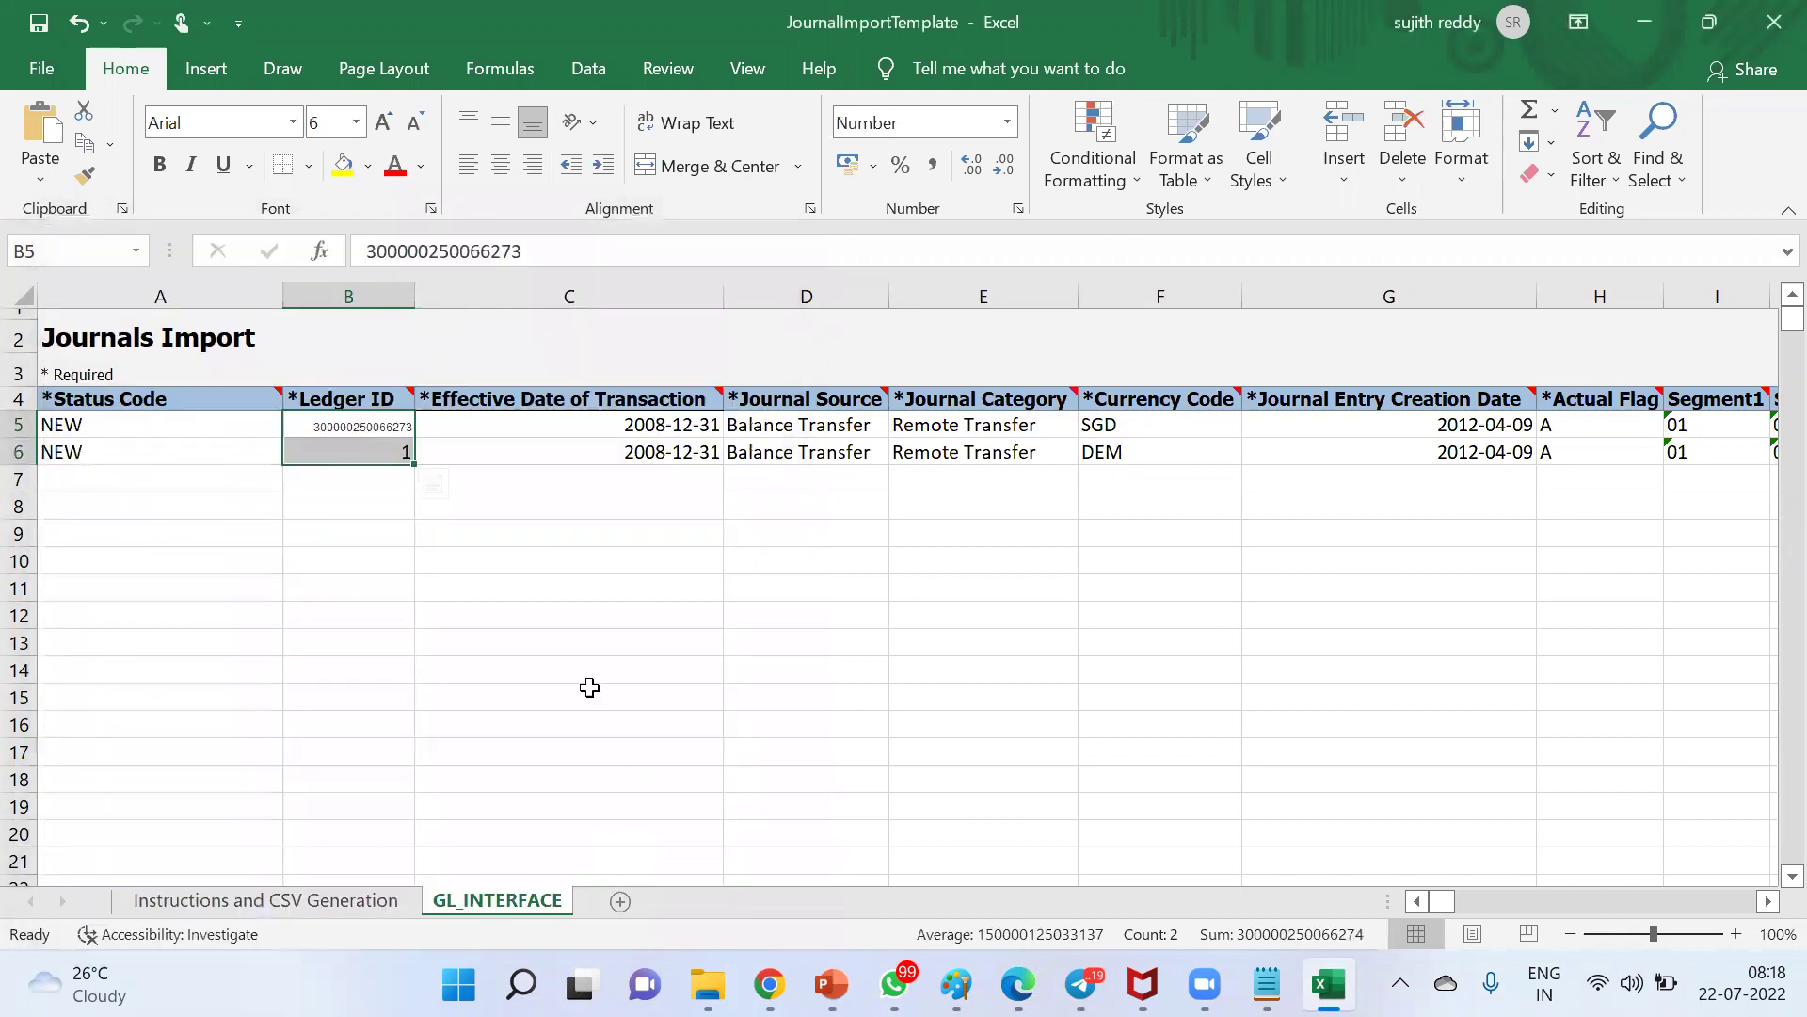
# Copy the formatting of cell A5 onto B5 and widen the Ledger ID column
pyautogui.click(461, 554)
pyautogui.click(372, 431)
pyautogui.click(170, 423)
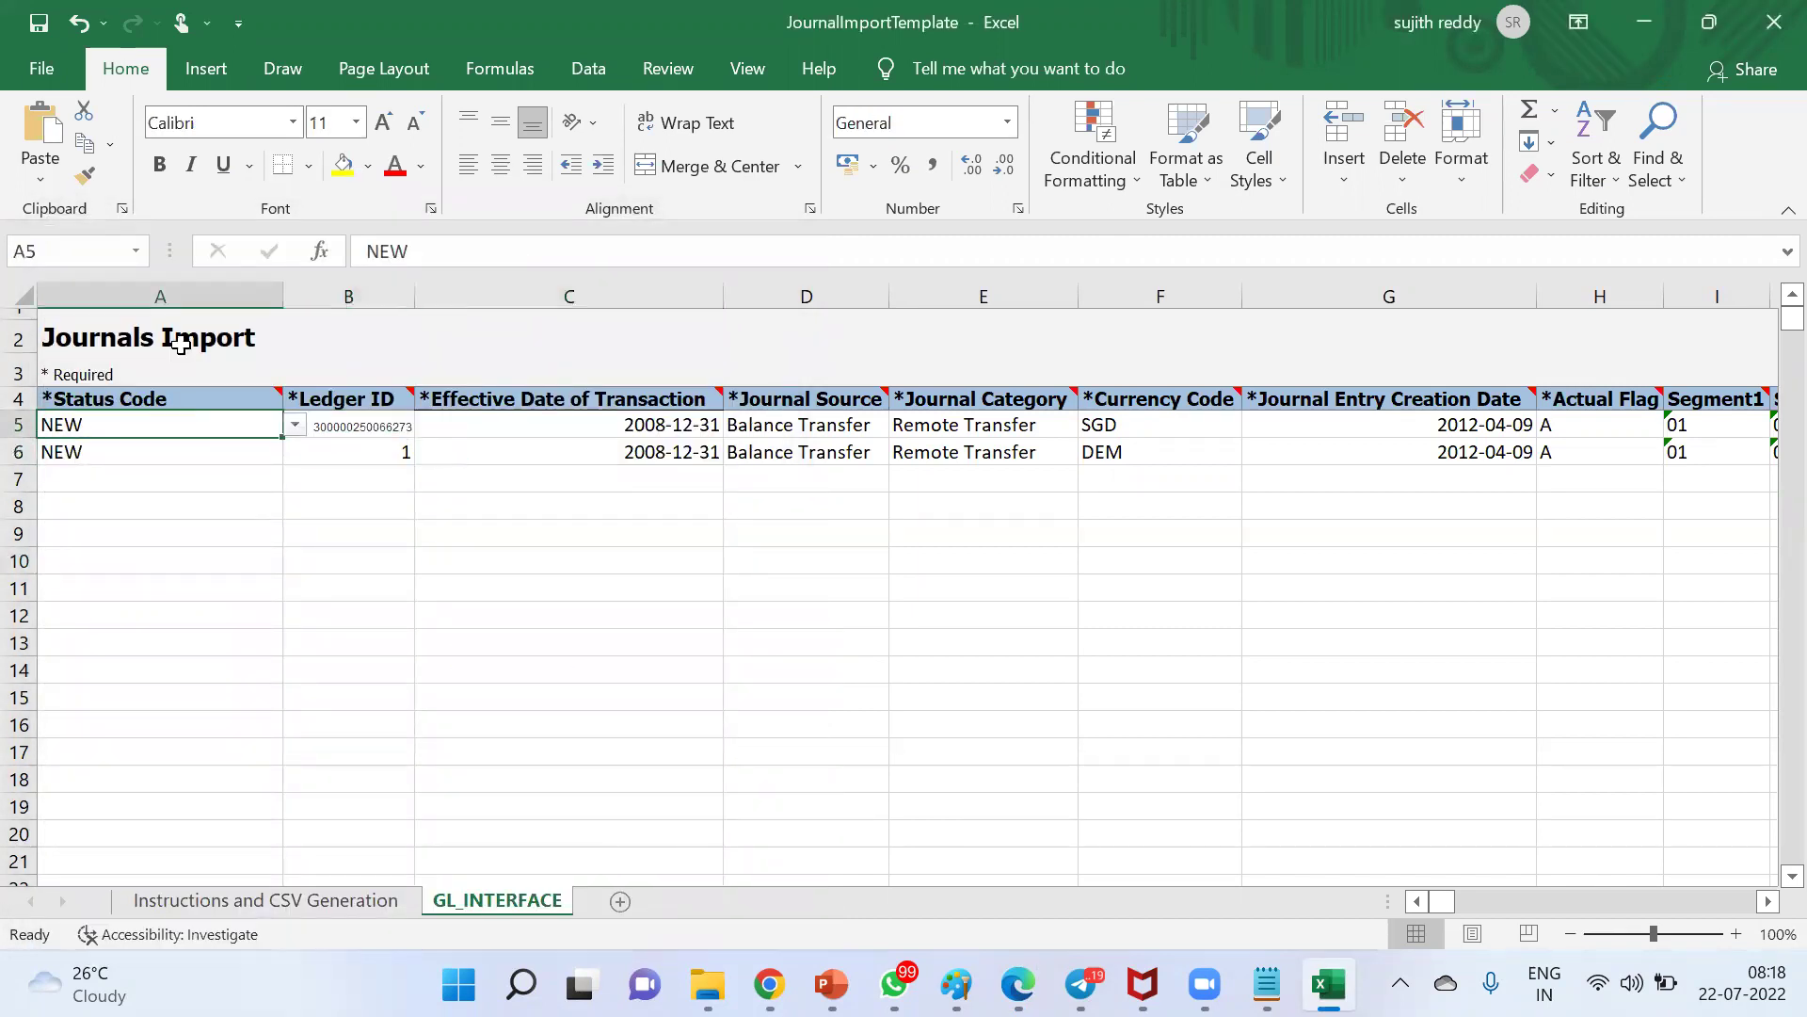
pyautogui.click(85, 176)
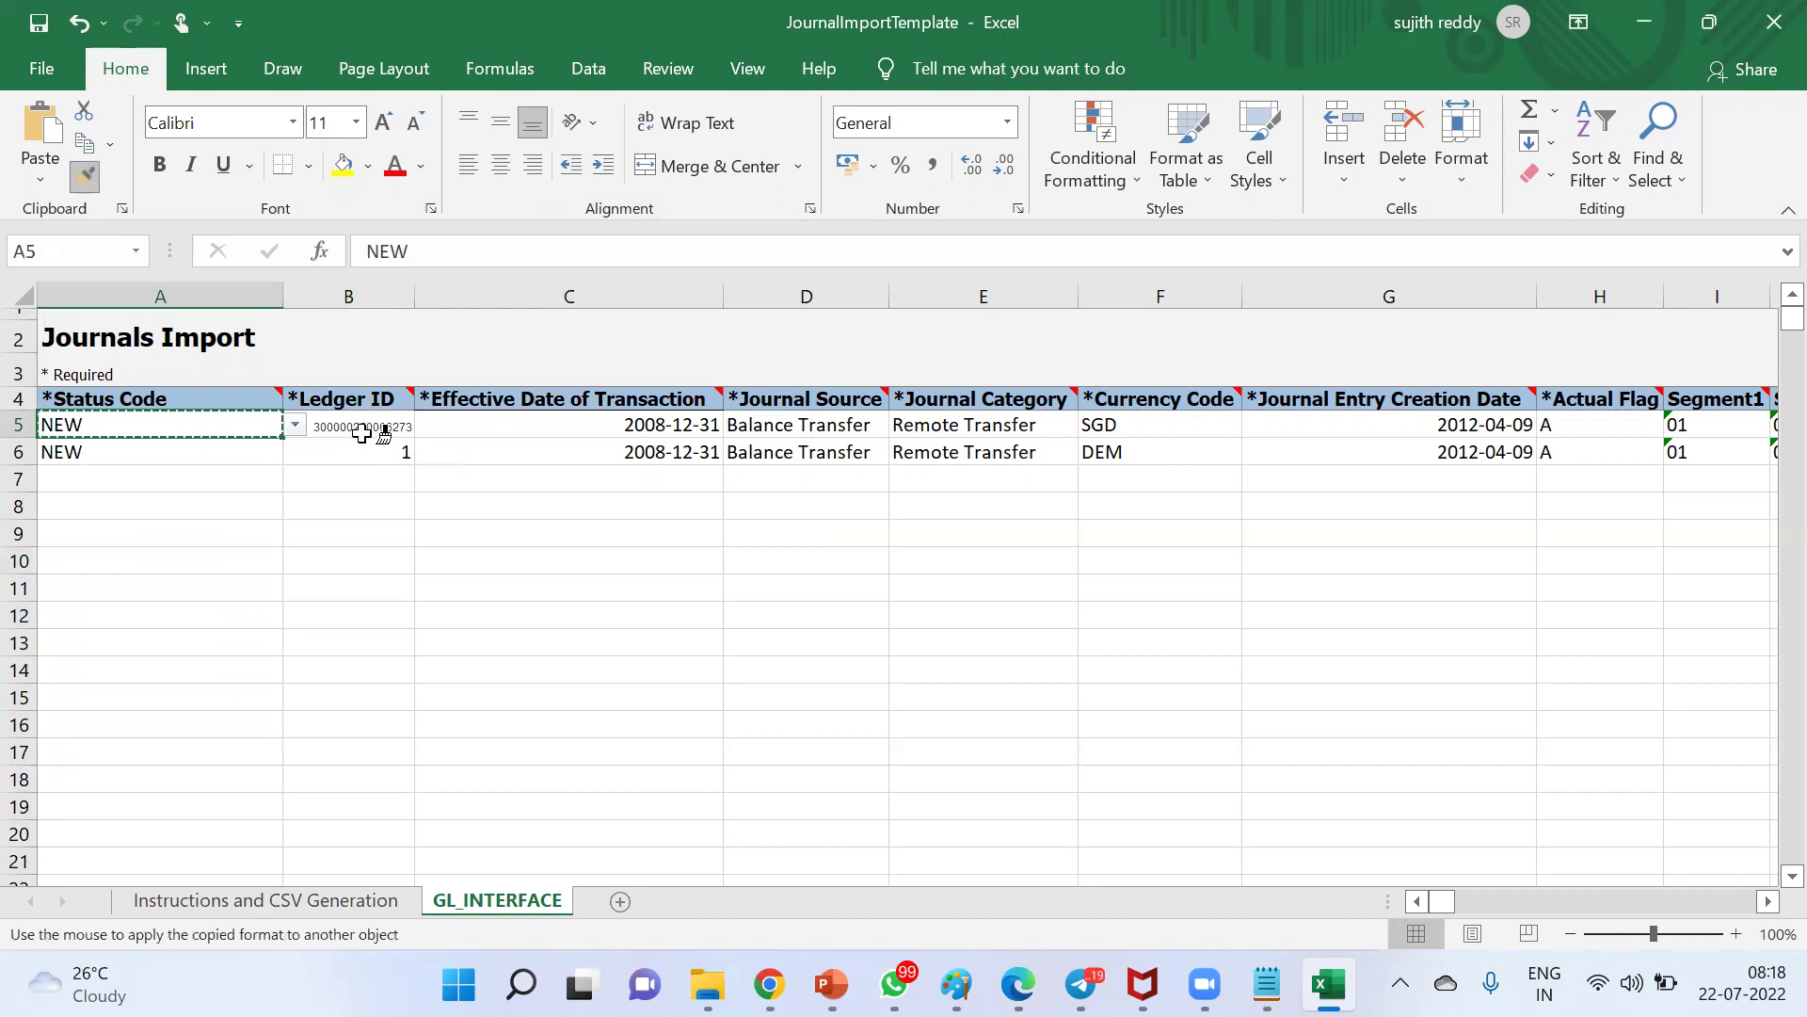
pyautogui.click(362, 431)
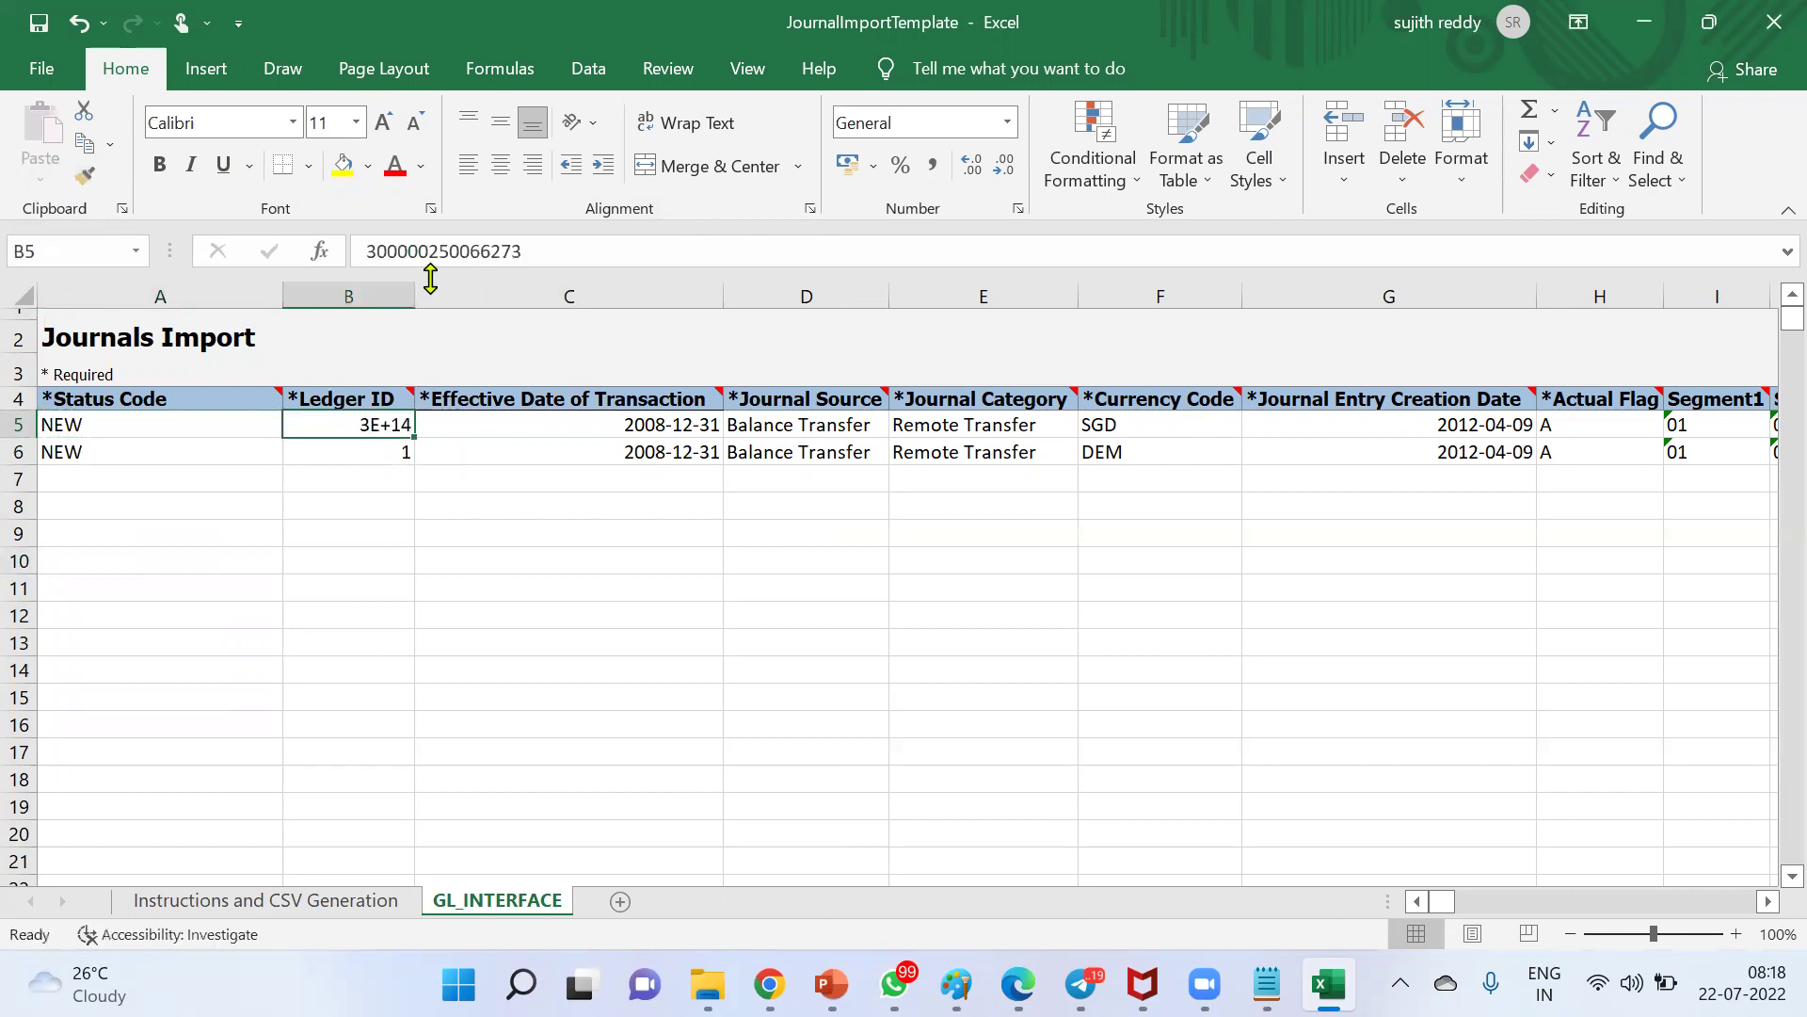
pyautogui.moveTo(413, 293); pyautogui.dragTo(533, 308)
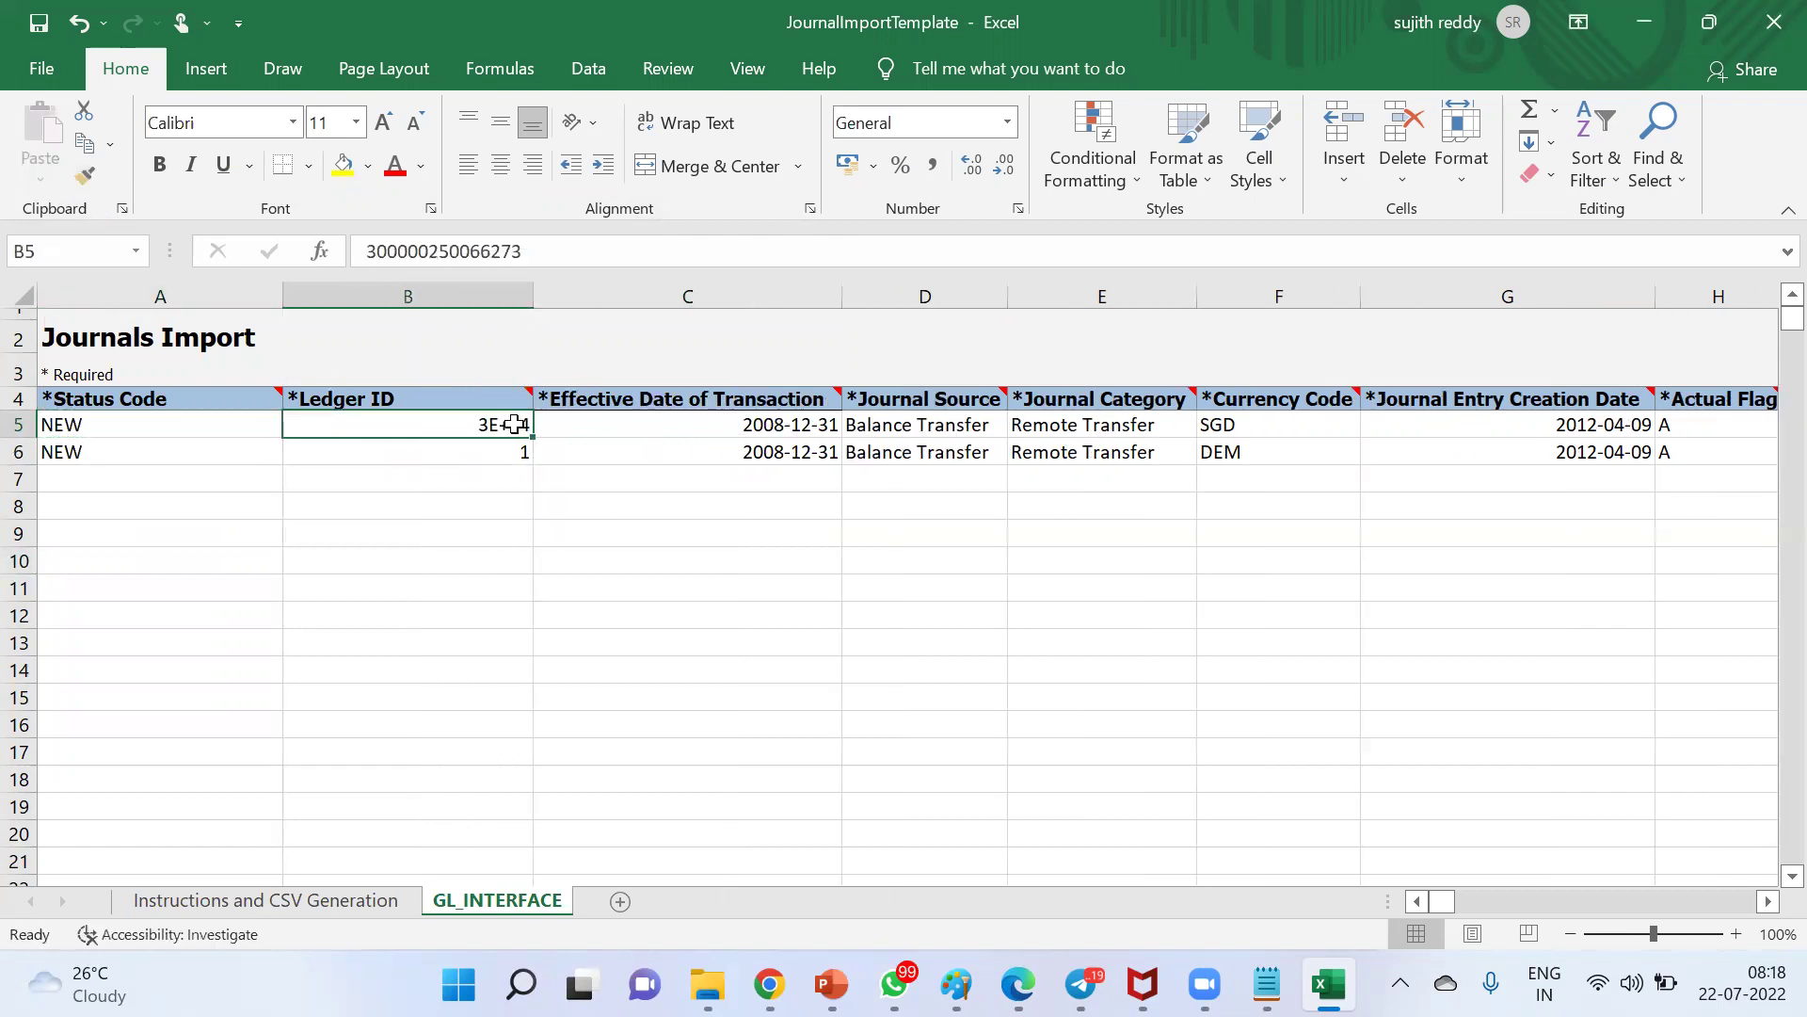
# Change the number format of the Ledger ID cells B5:B6 to Text
pyautogui.keyDown('shift'); pyautogui.click(464, 458); pyautogui.keyUp('shift')
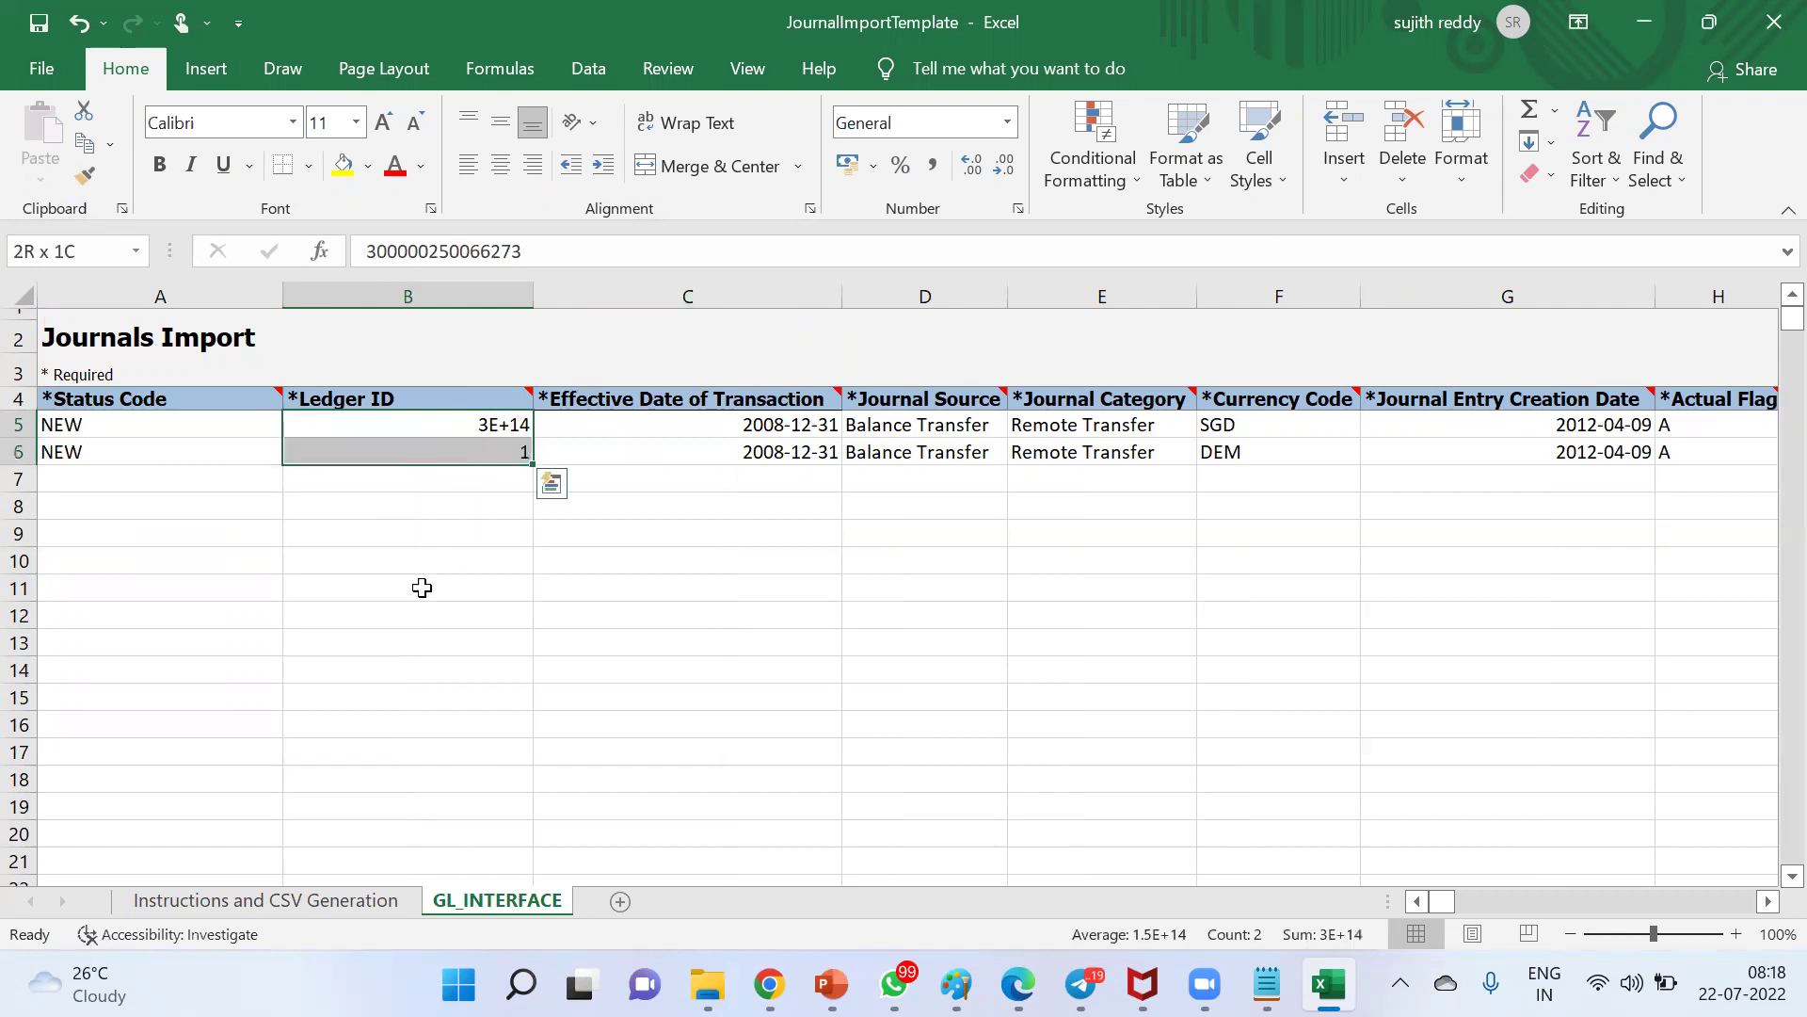
pyautogui.rightClick(337, 435)
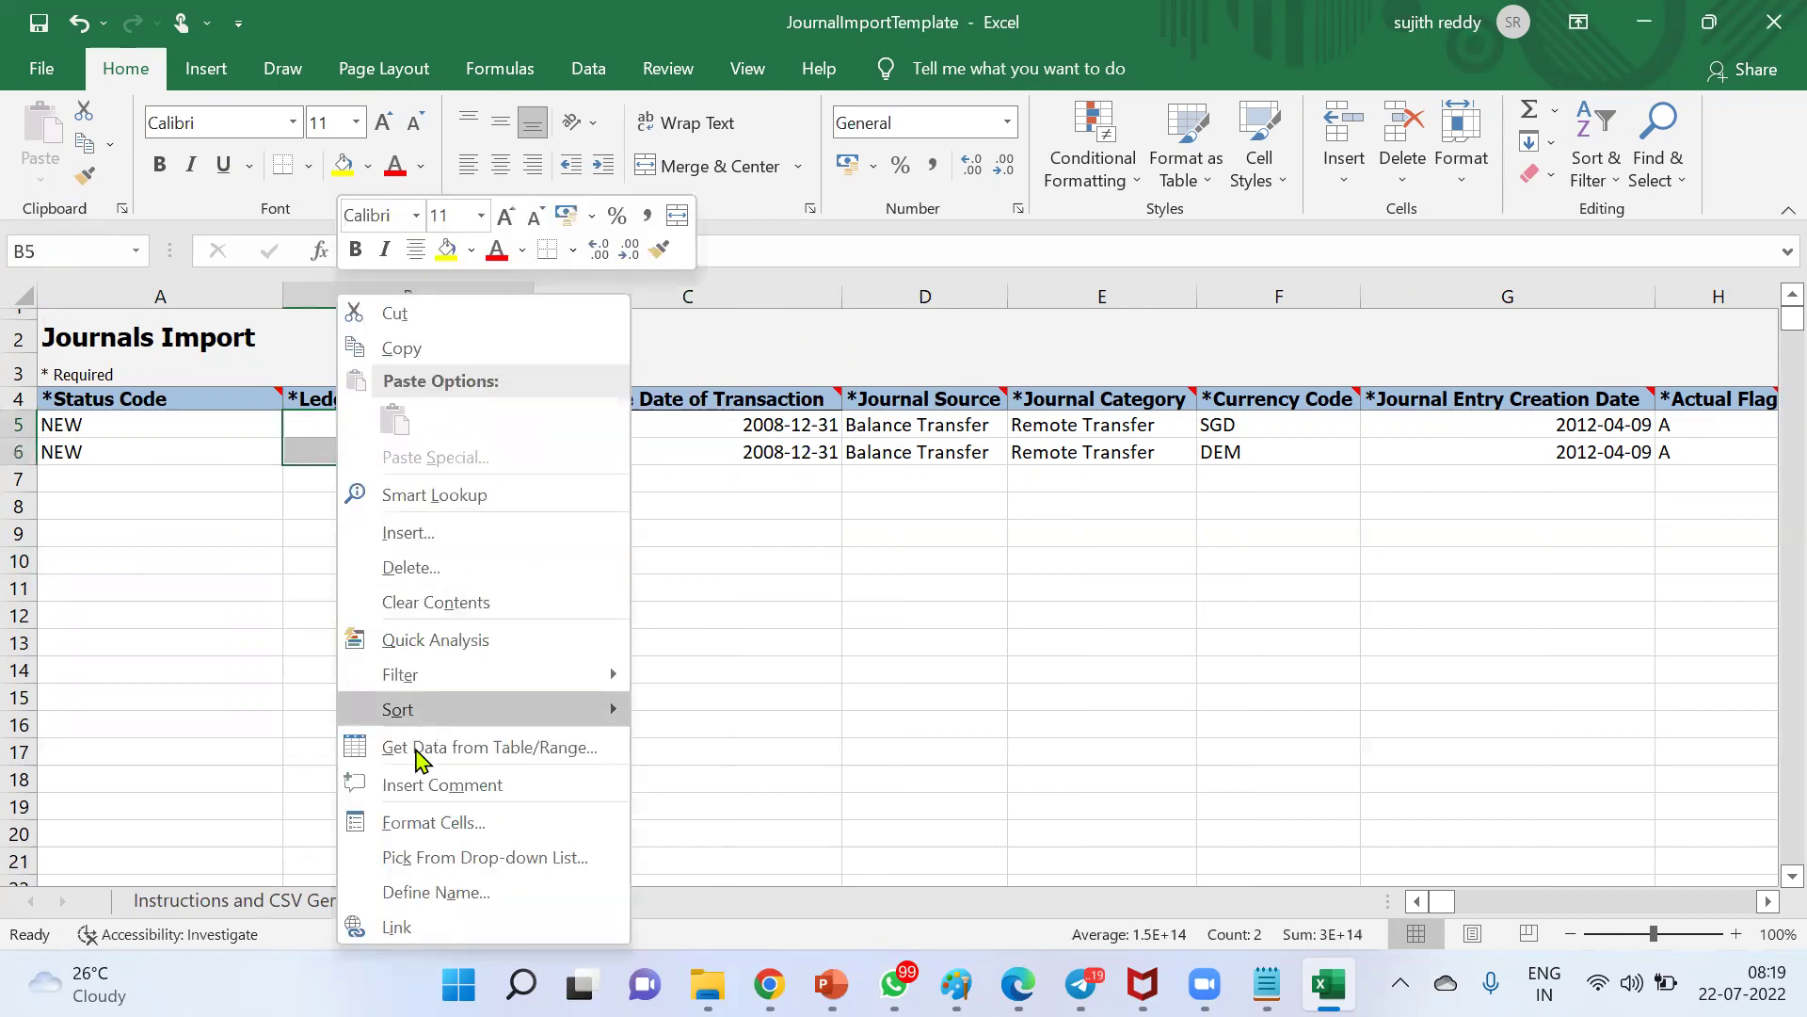
pyautogui.click(436, 822)
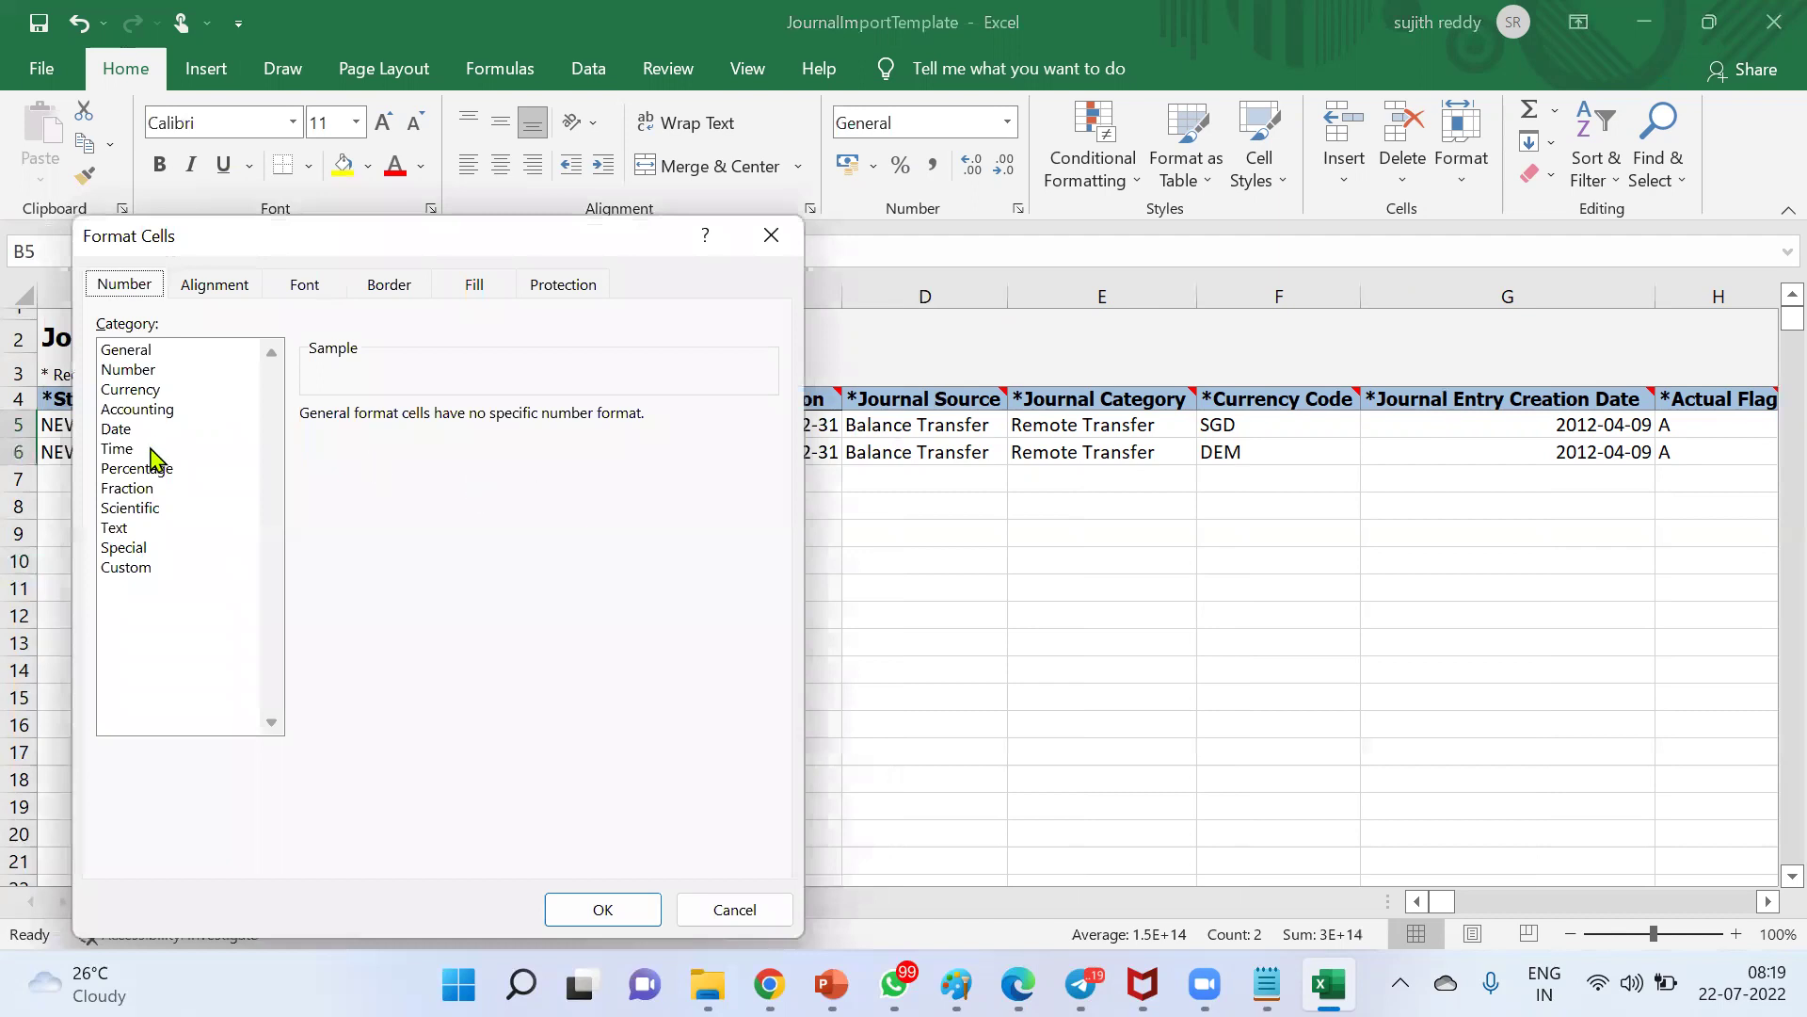
pyautogui.click(132, 528)
pyautogui.click(573, 913)
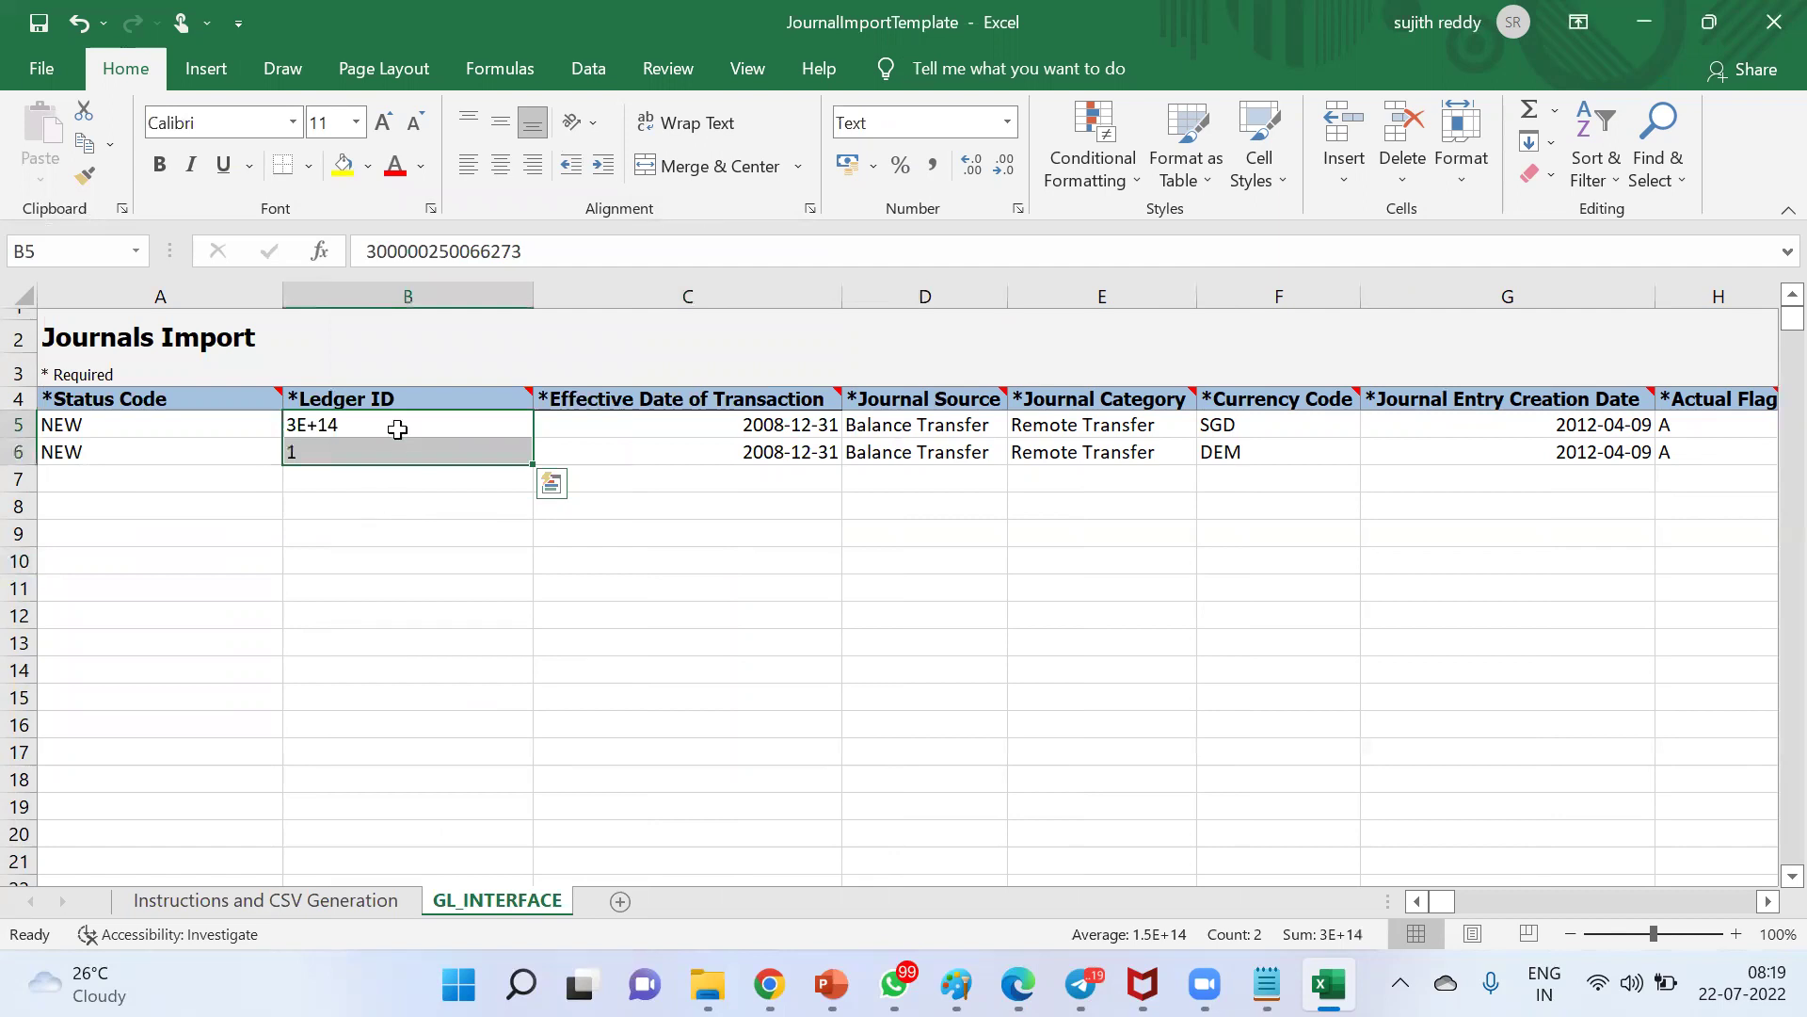
# Switch cells B5:B6 to the Number format with 0 decimal places so the full ledger ID displays
pyautogui.moveTo(398, 429); pyautogui.dragTo(433, 446)
pyautogui.rightClick(450, 429)
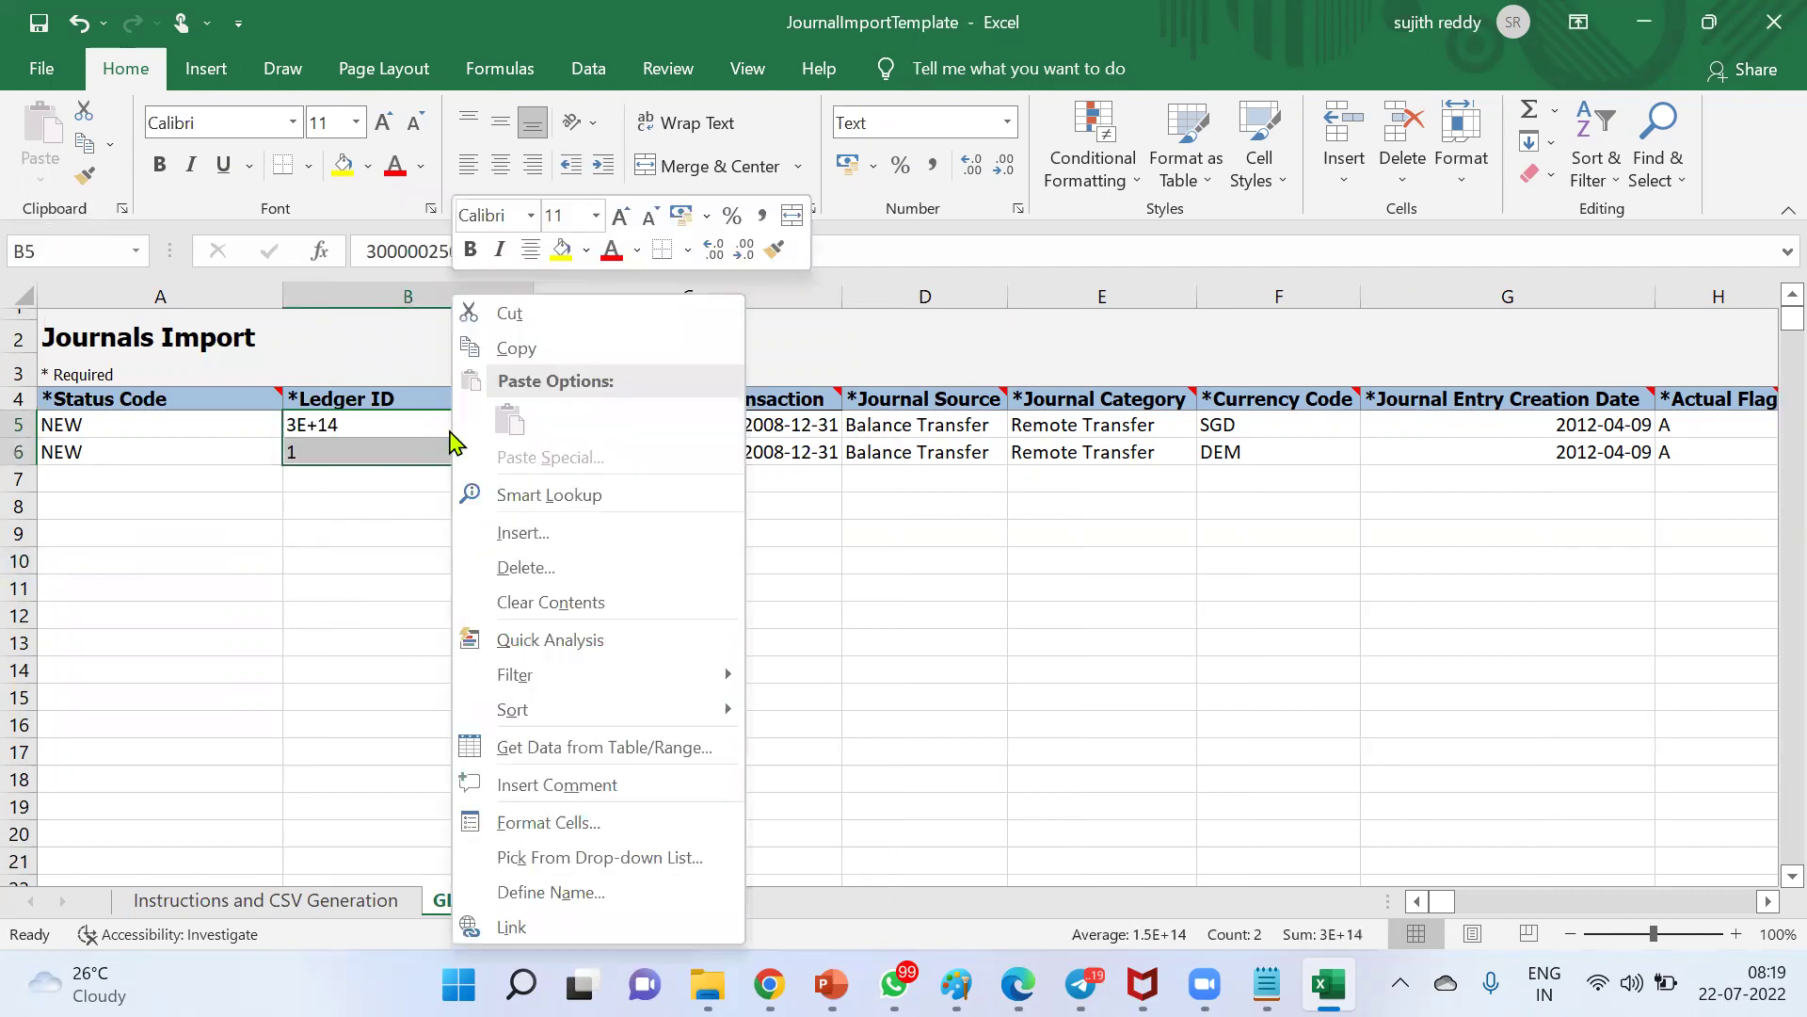
pyautogui.click(525, 815)
pyautogui.click(236, 370)
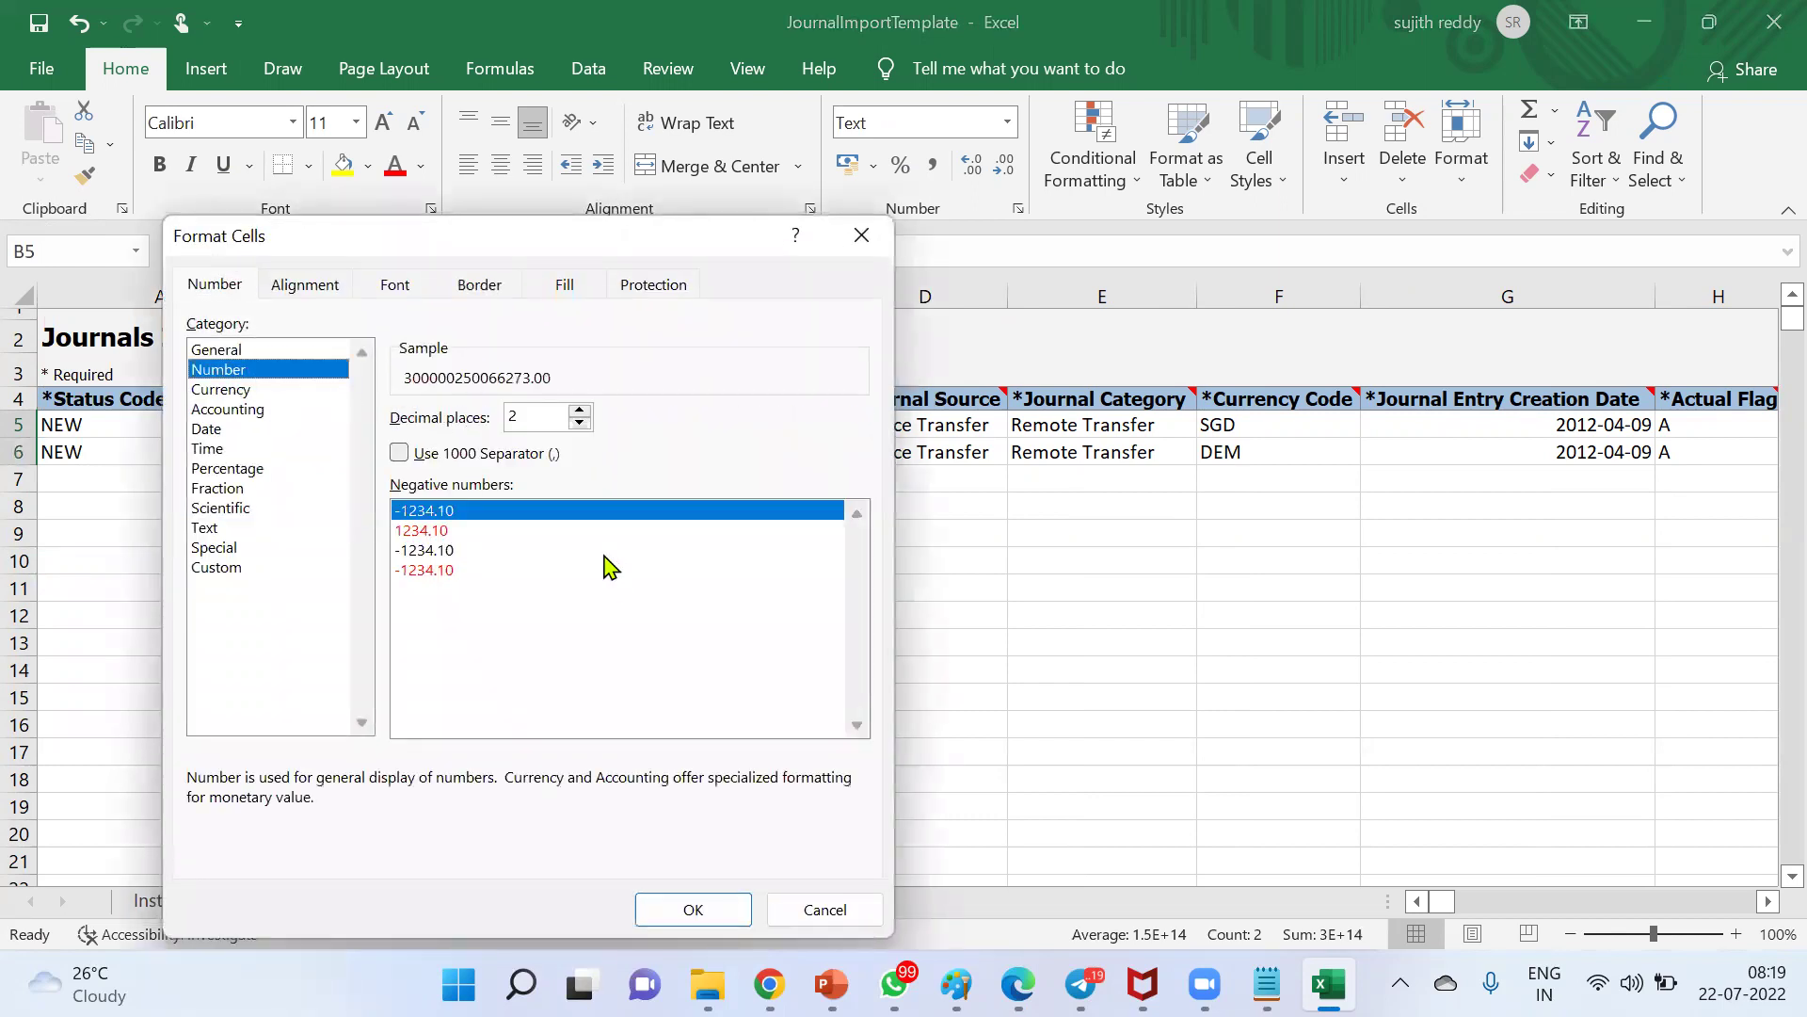
pyautogui.click(581, 423)
pyautogui.click(581, 423)
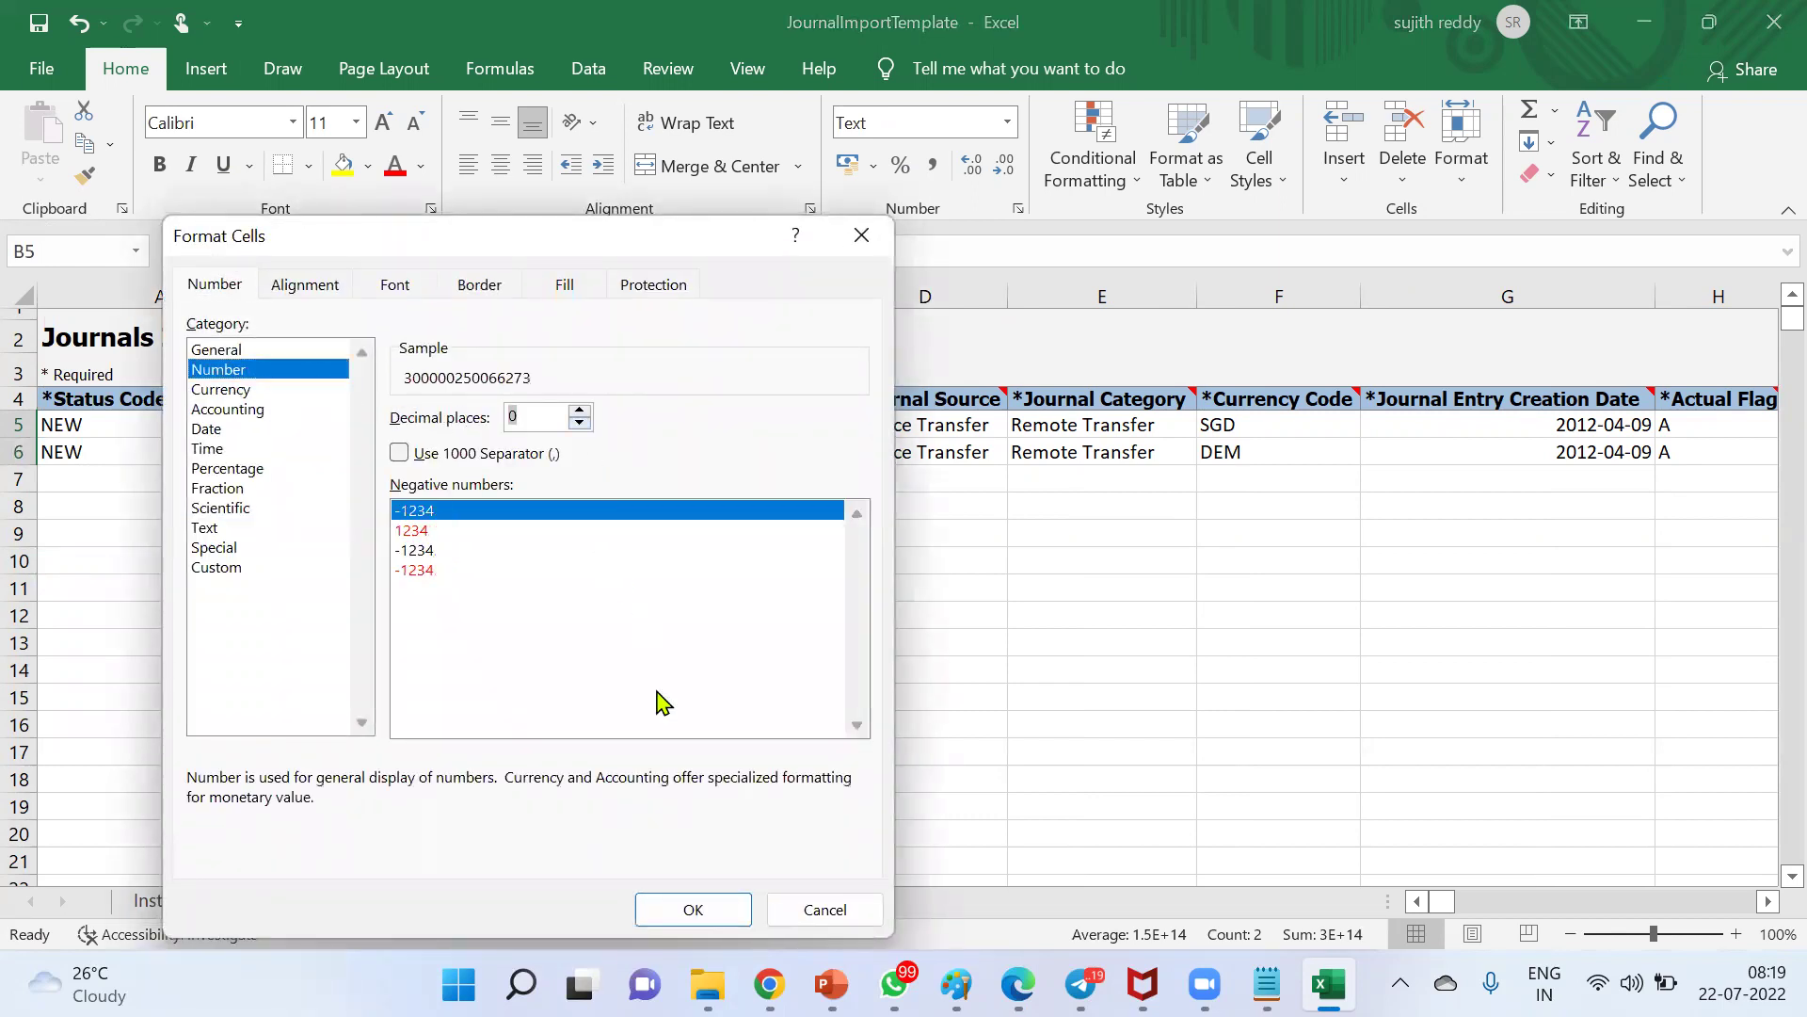
pyautogui.click(726, 907)
pyautogui.click(454, 576)
pyautogui.click(451, 454)
pyautogui.click(480, 422)
# Set the effective date of transaction in cell C5 to 22-JUL-2022
pyautogui.click(751, 429)
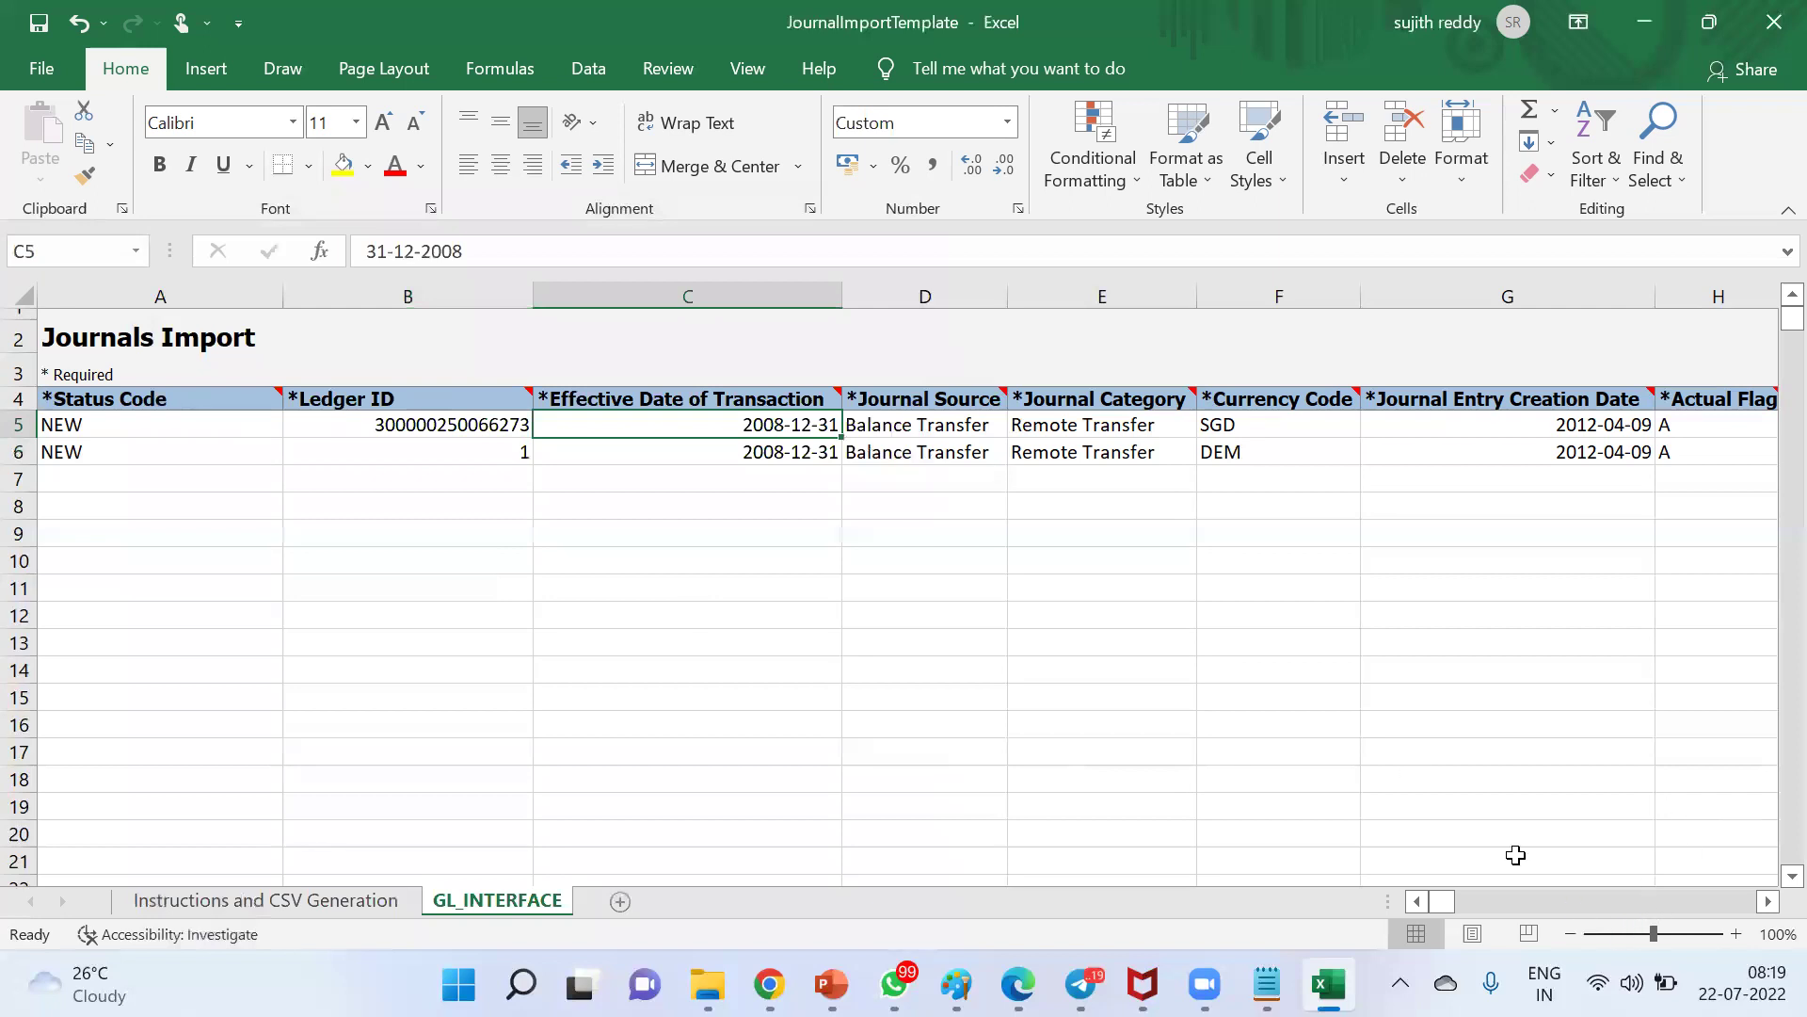
pyautogui.write('22-JUL-2022')
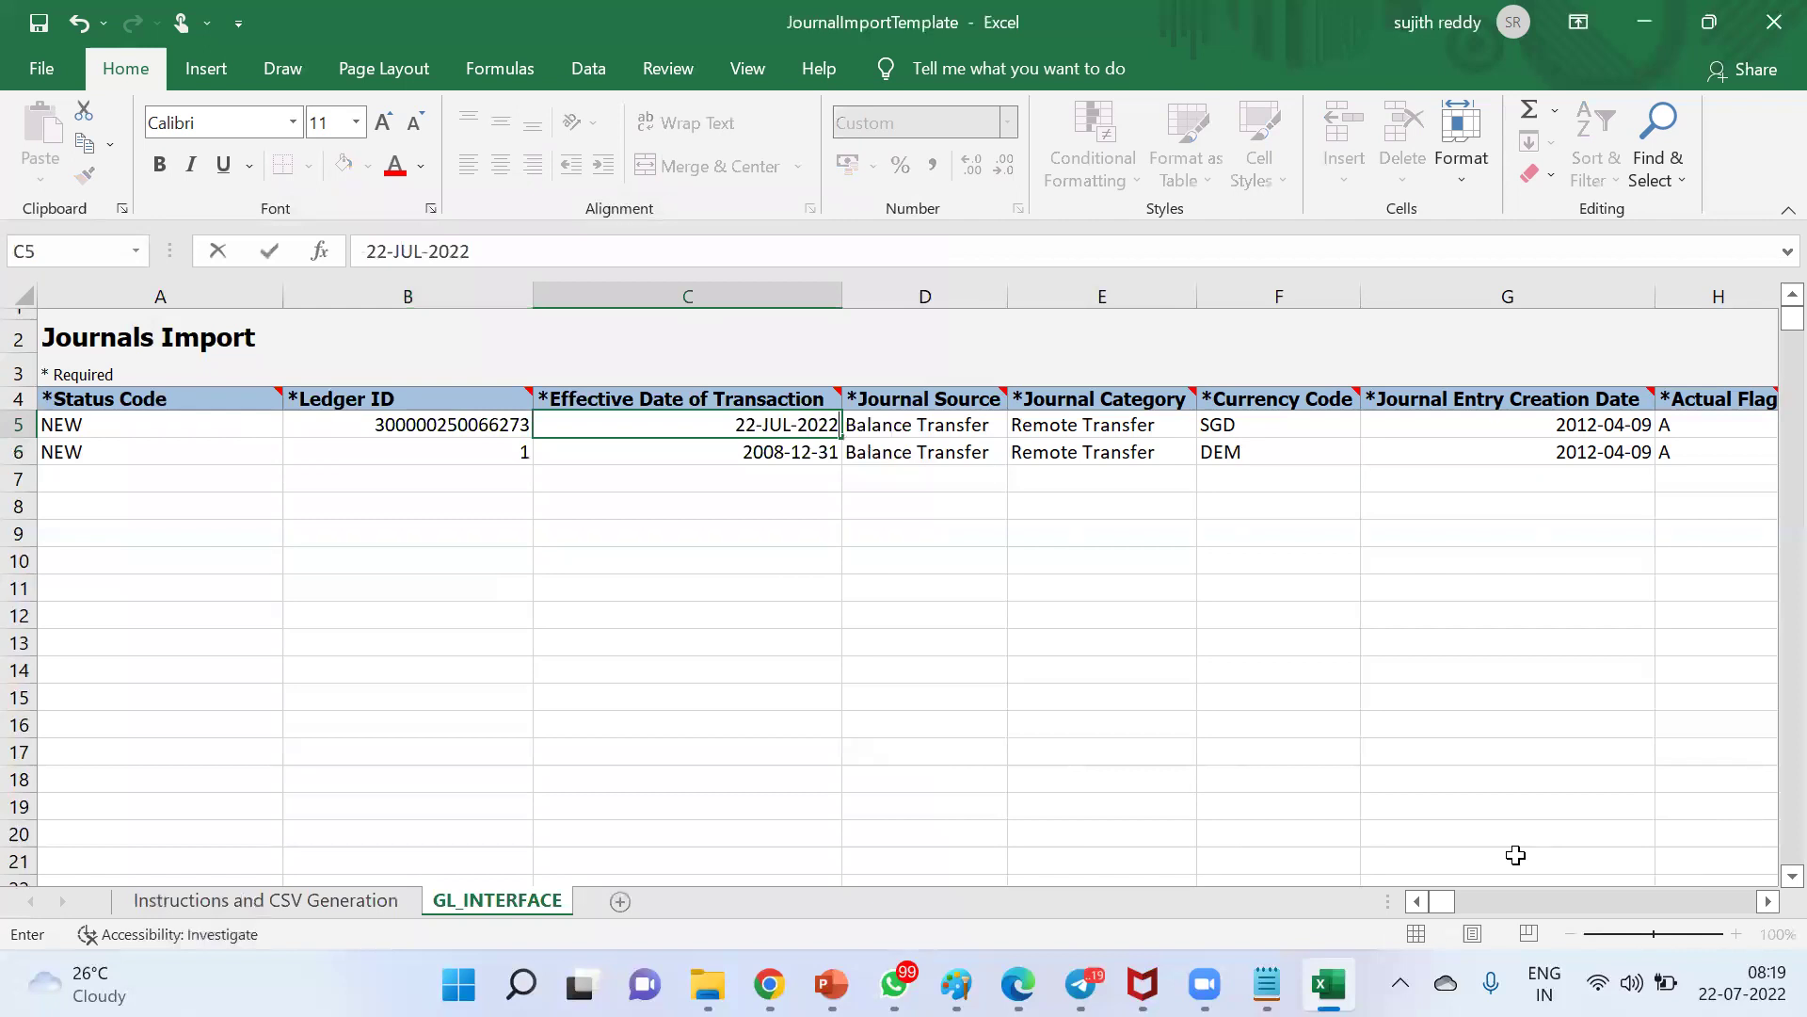
pyautogui.press('Tab')
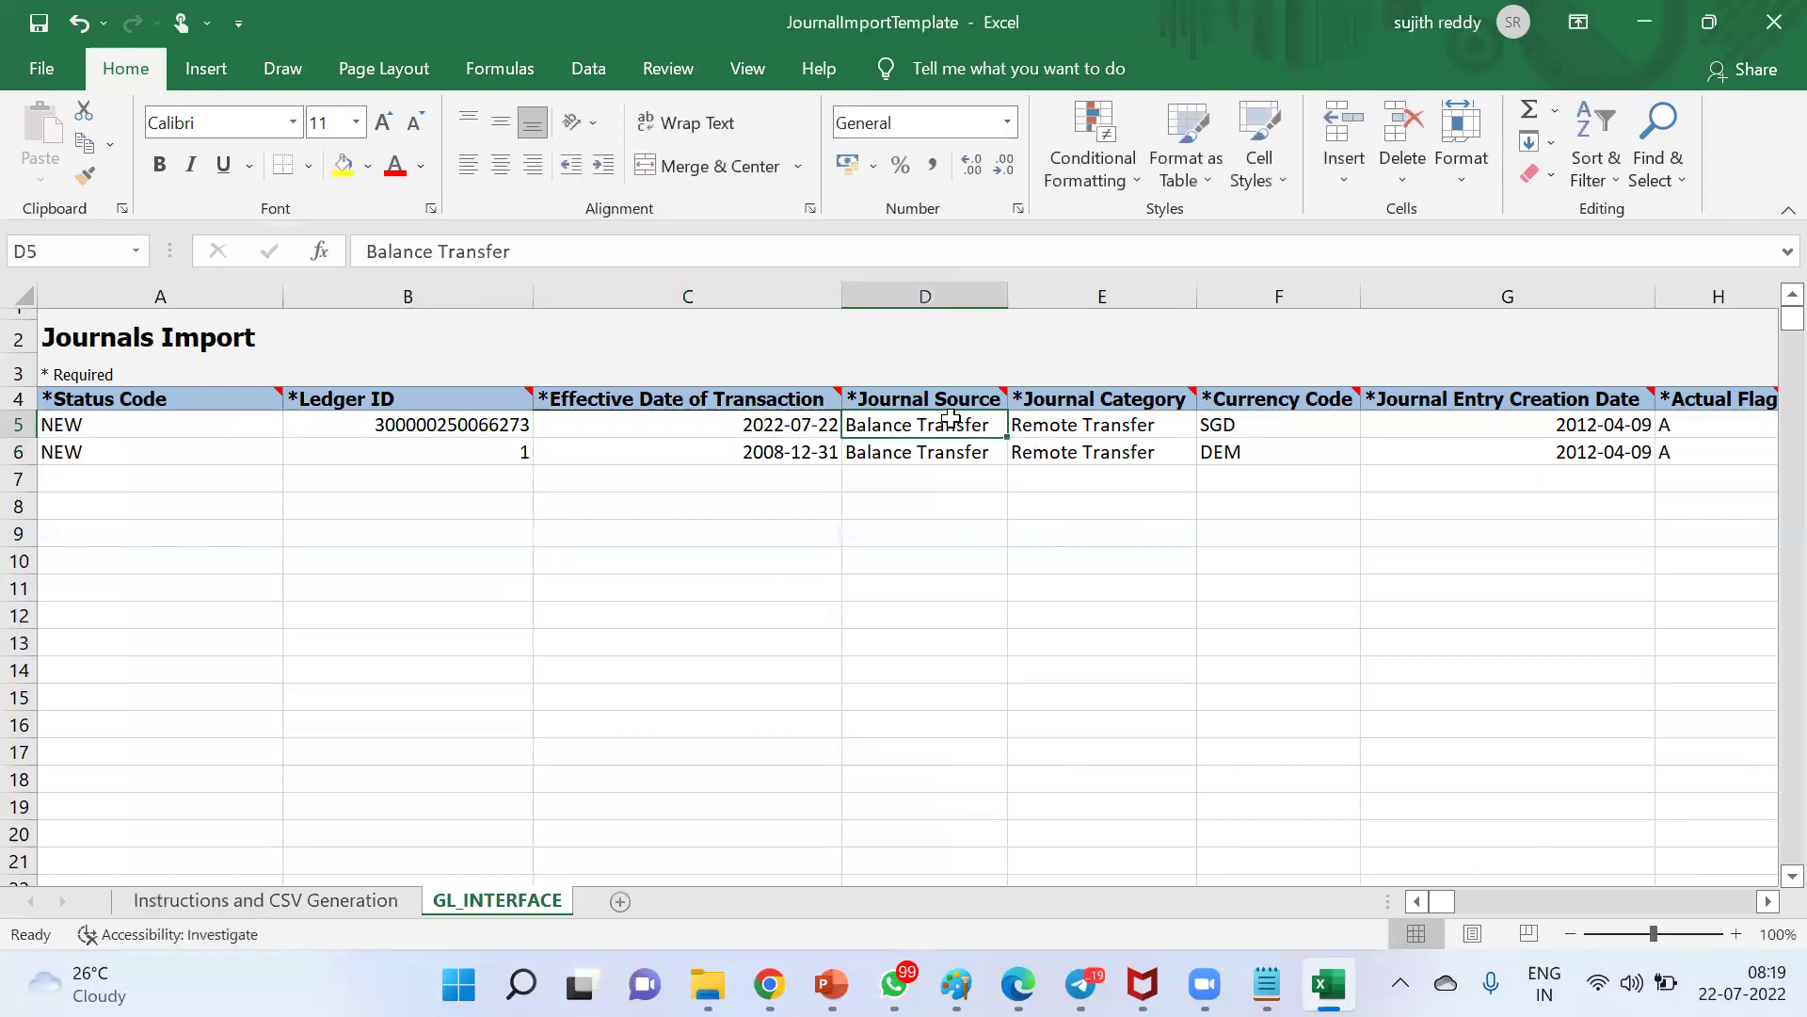
# Switch to the Create Journal page in the browser and check the journal batch's Source value
pyautogui.moveTo(769, 984)
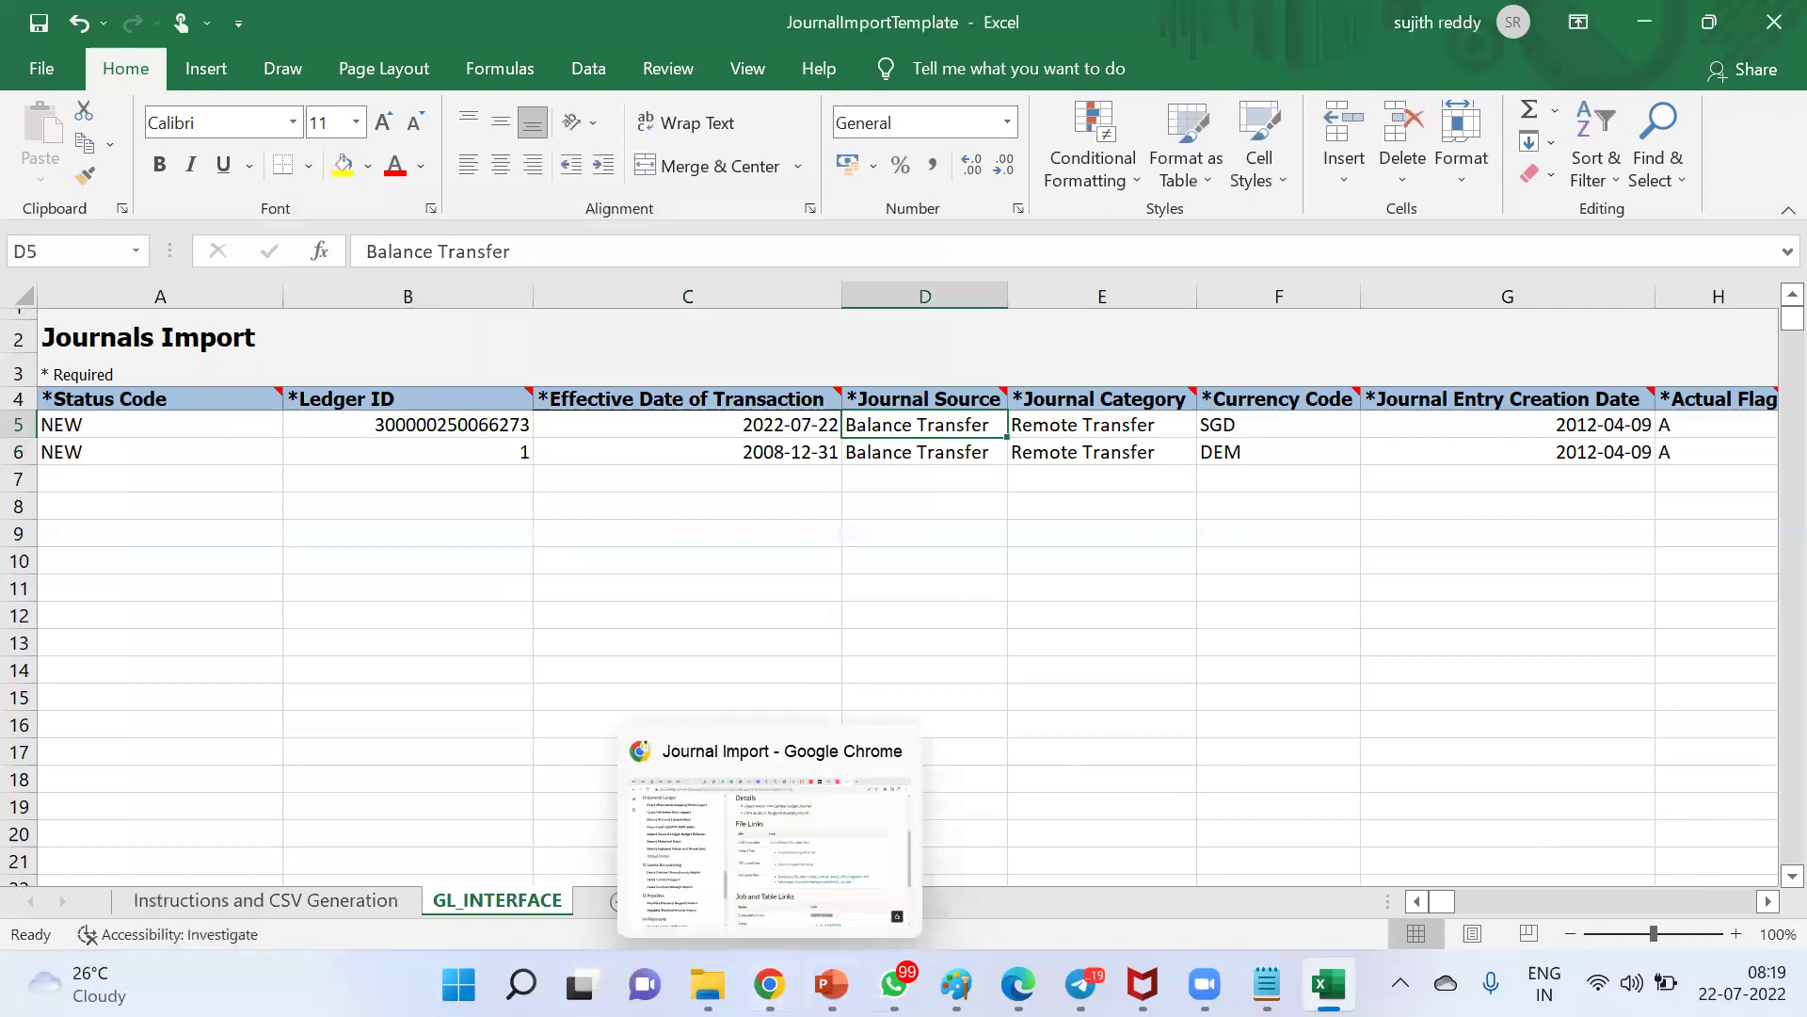
pyautogui.click(925, 893)
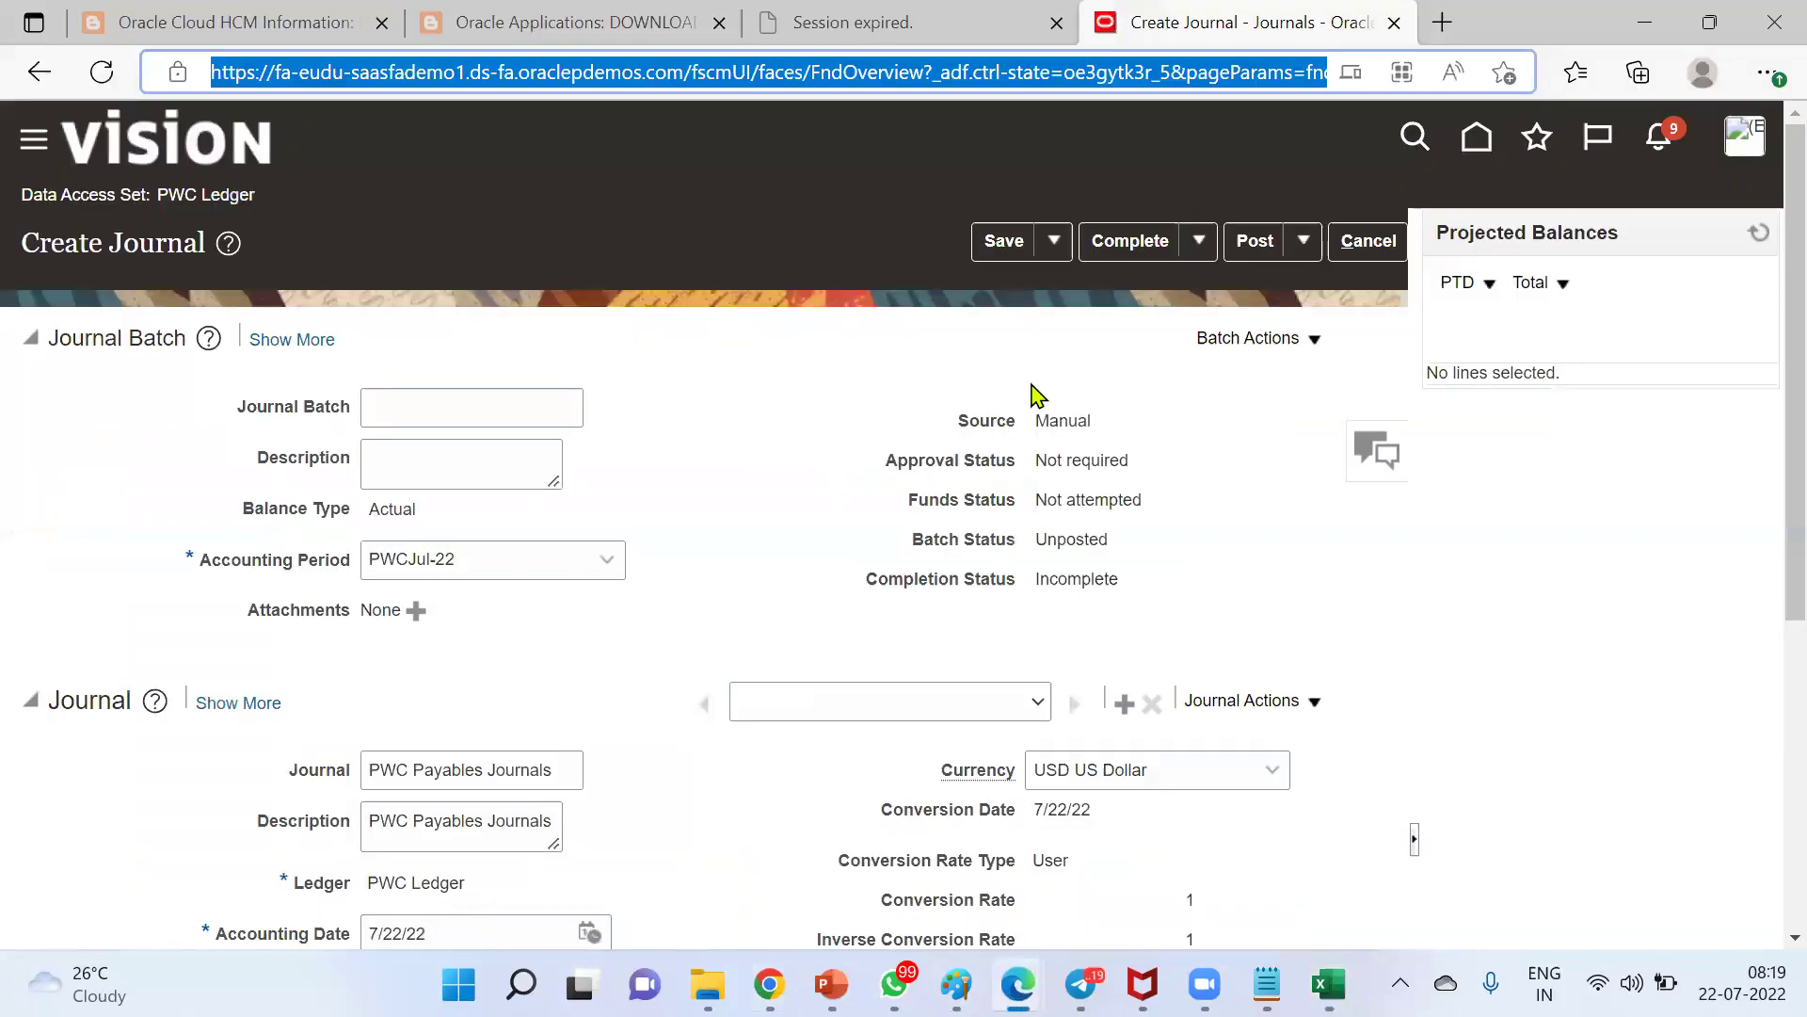
pyautogui.moveTo(1036, 420); pyautogui.dragTo(1095, 429)
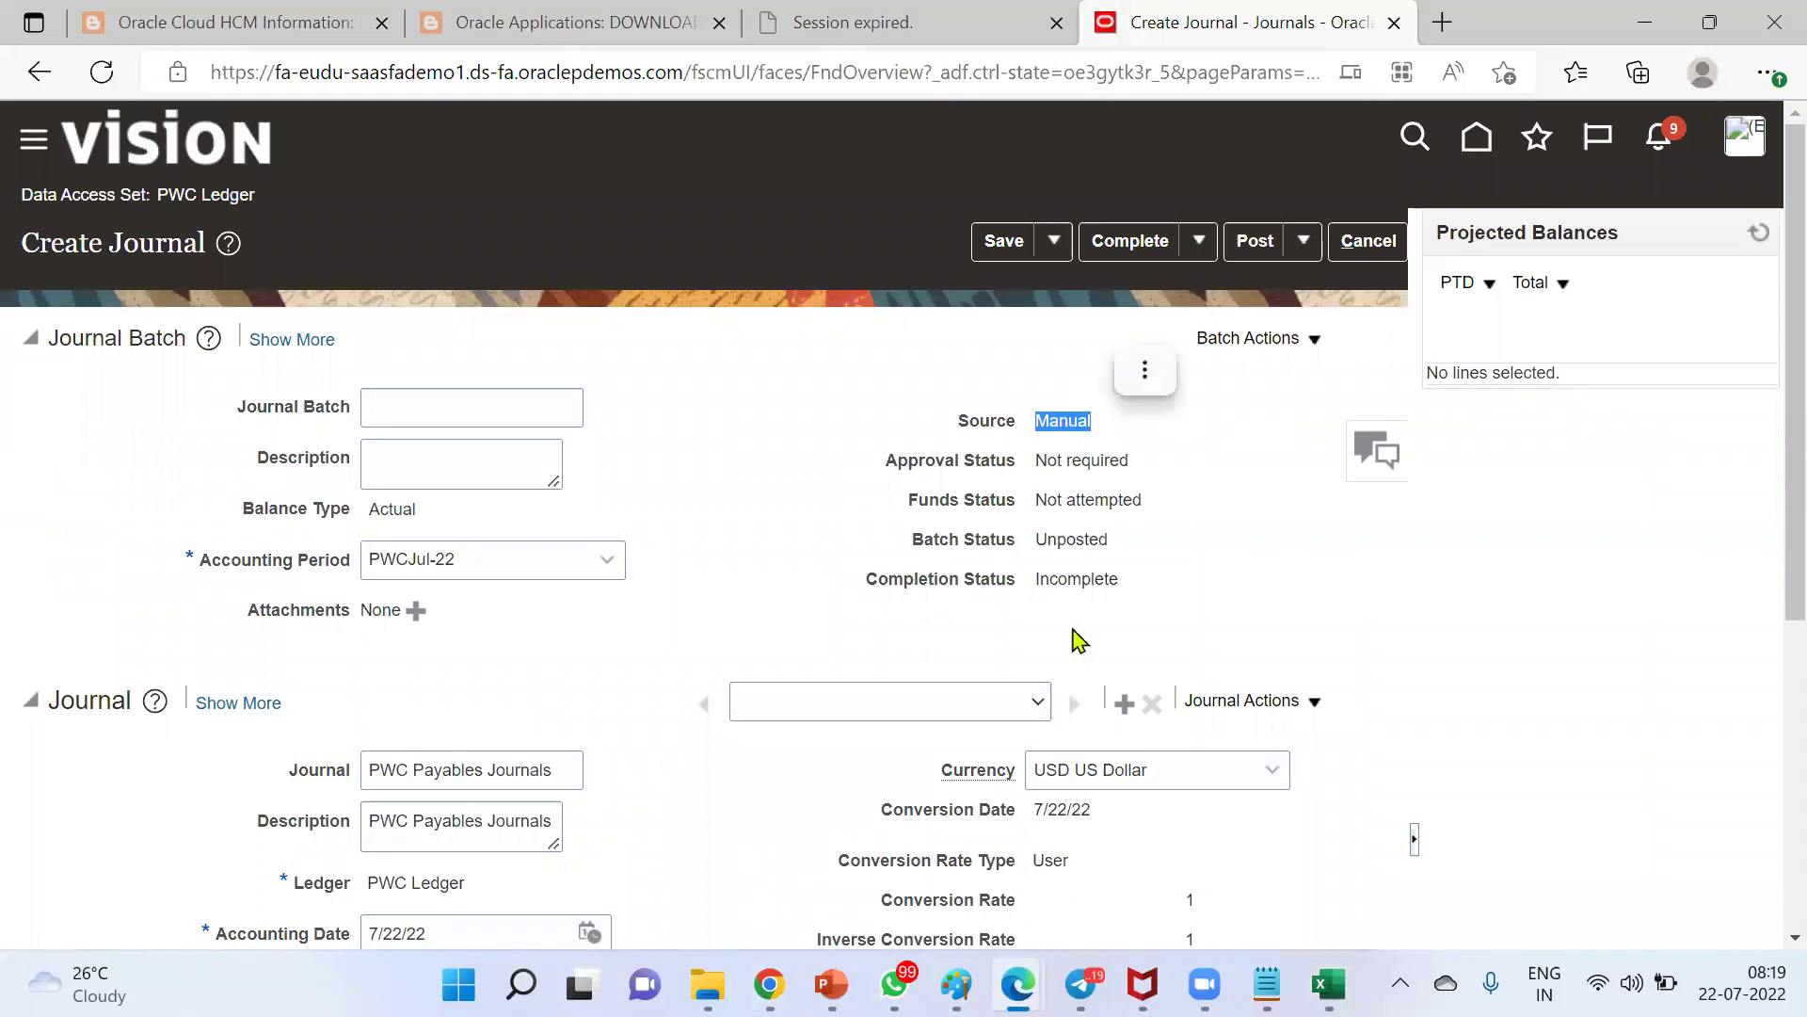
# In the InPrivate browser window, leave Manage Primary Ledgers, search the setup tasks for "journal source" and open Manage Journal Sources
pyautogui.moveTo(1019, 984)
pyautogui.click(1101, 878)
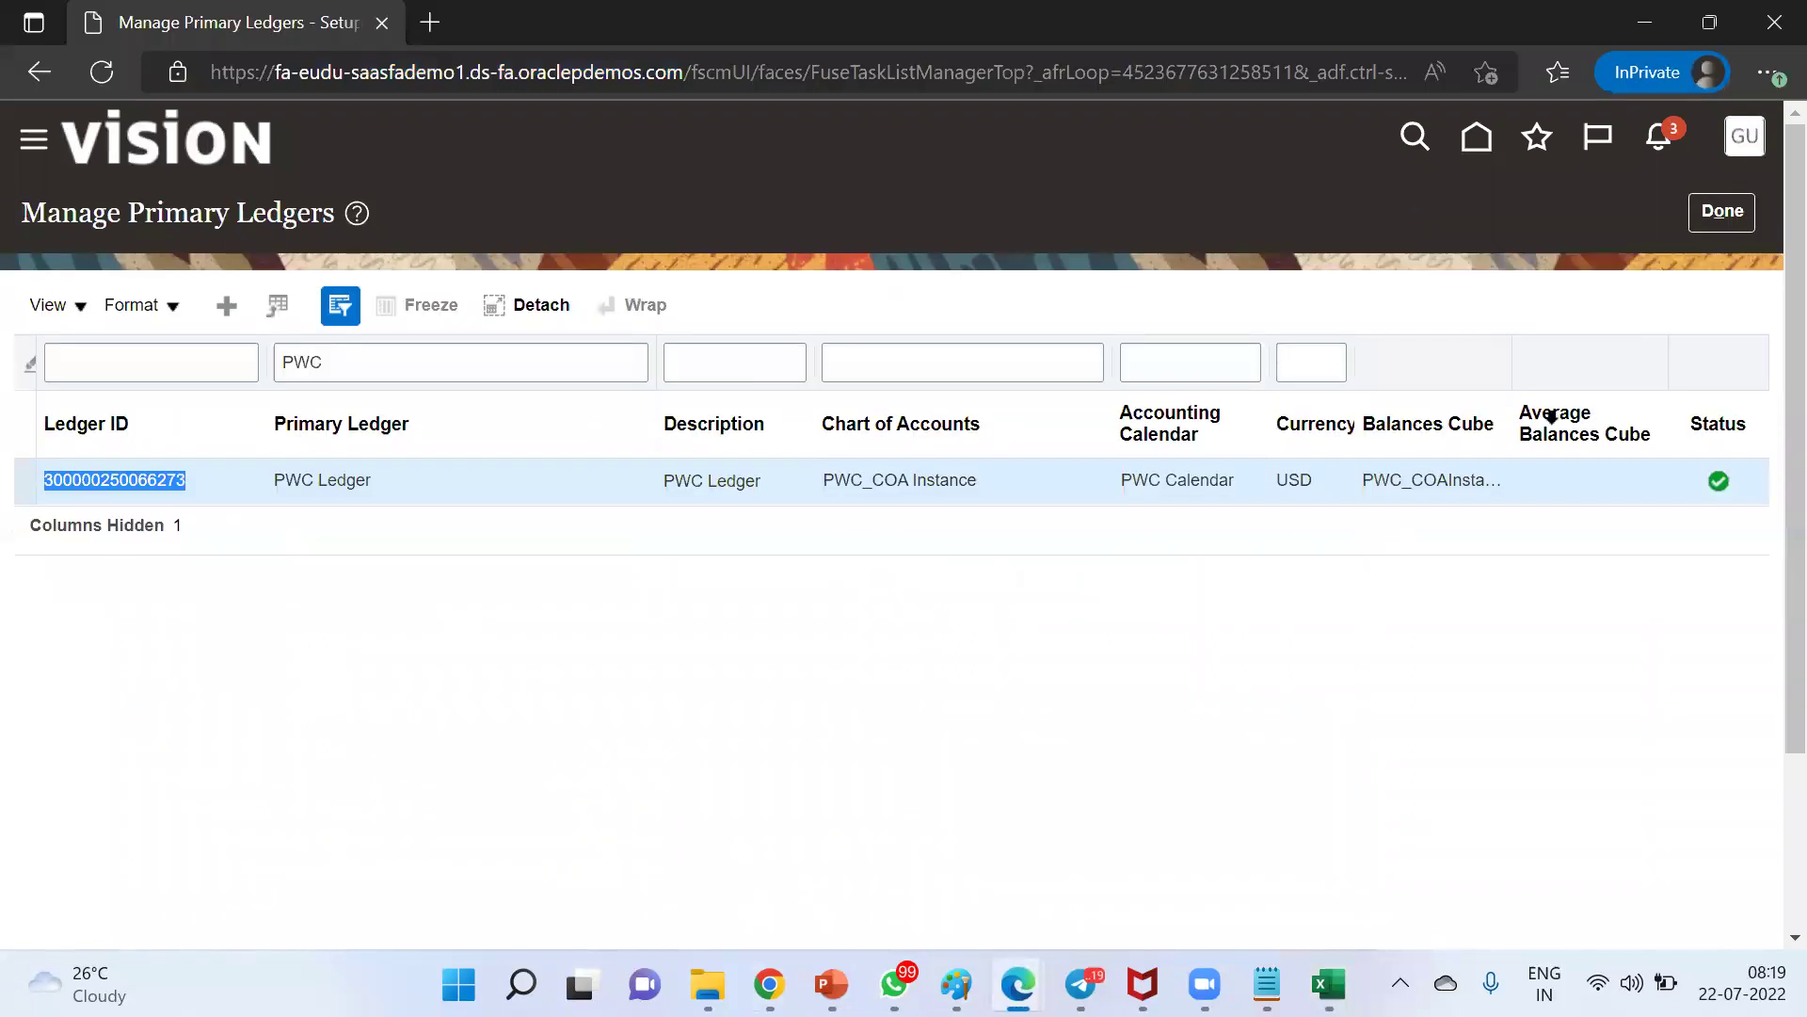
pyautogui.click(1713, 224)
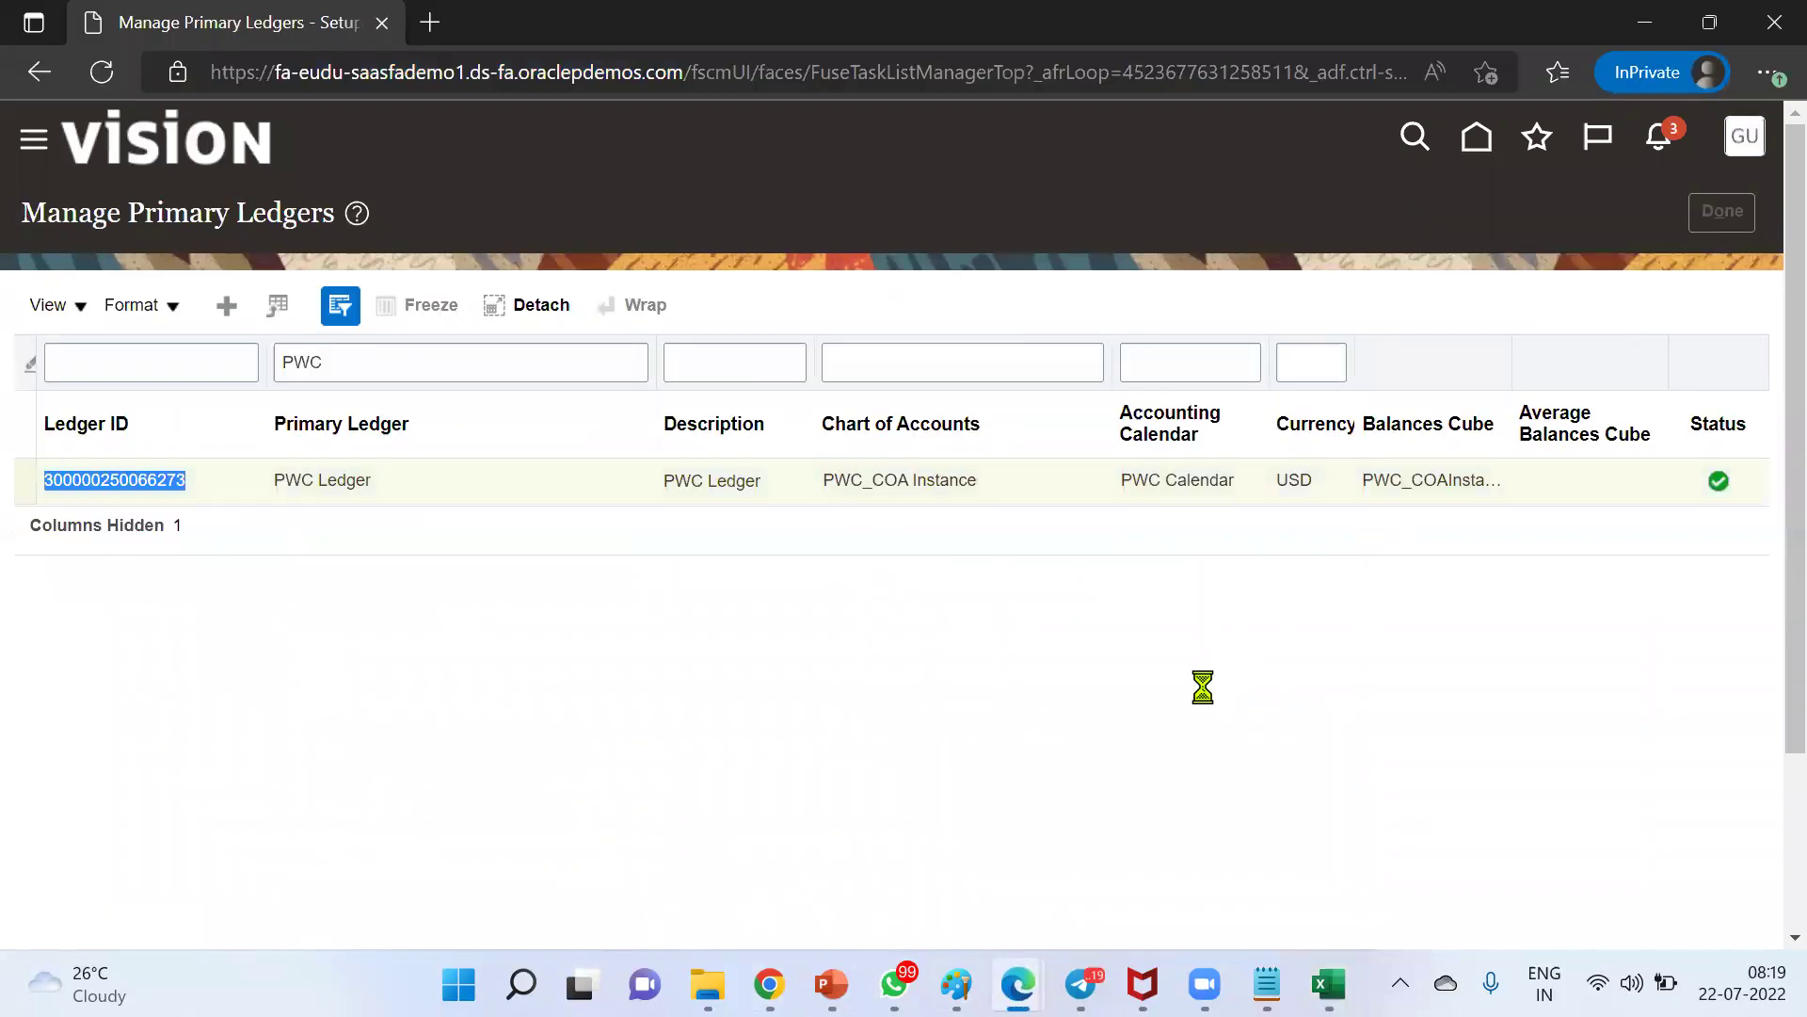
pyautogui.moveTo(961, 302); pyautogui.dragTo(814, 290)
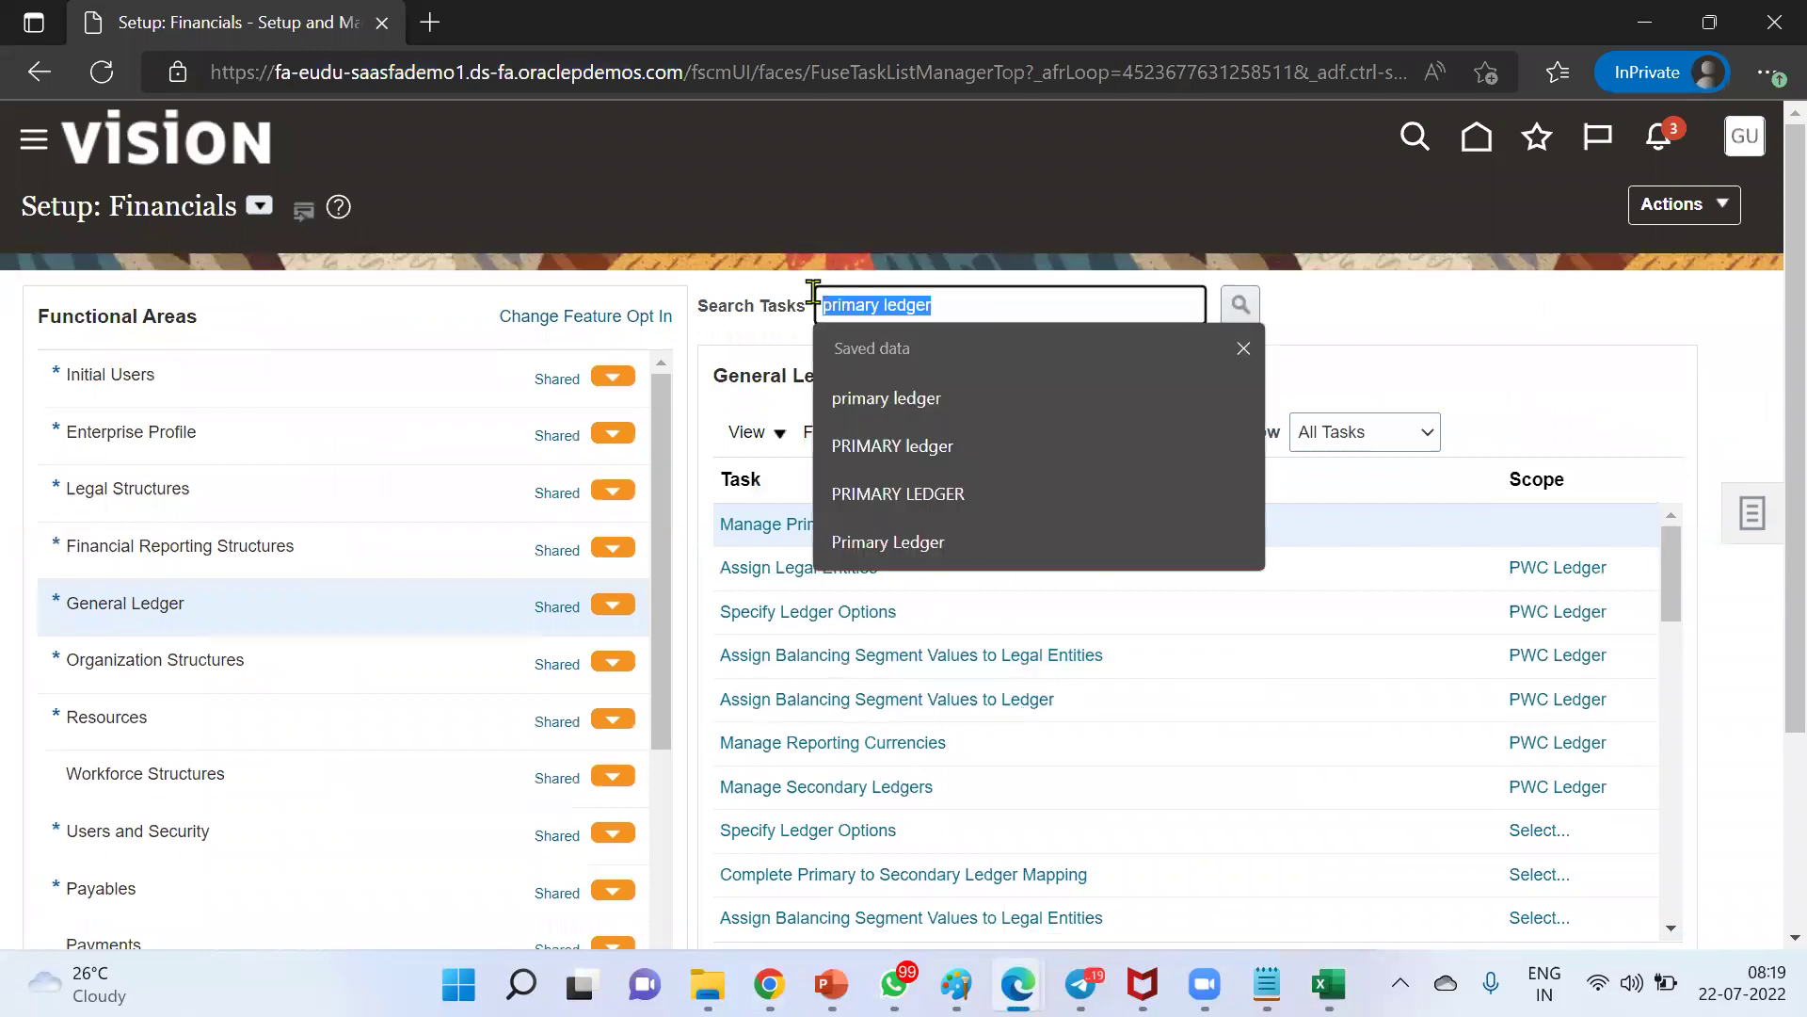
pyautogui.write('journa')
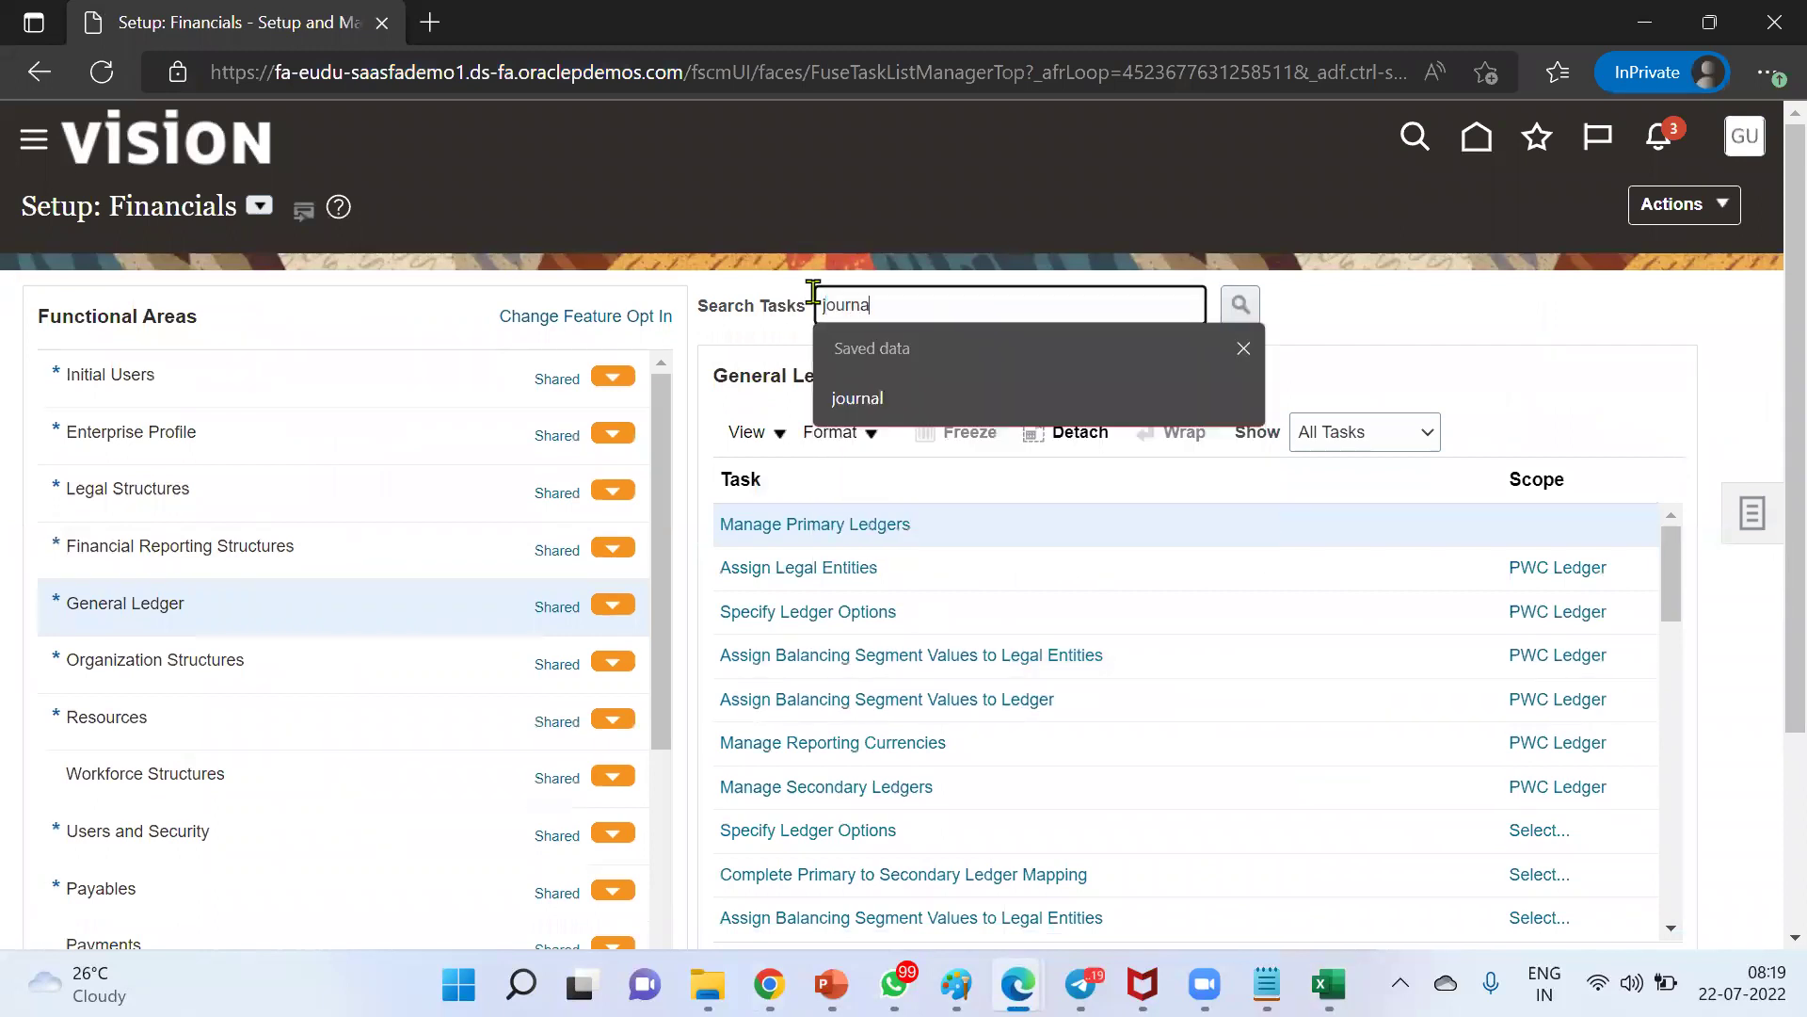
pyautogui.write('l source')
pyautogui.click(1239, 319)
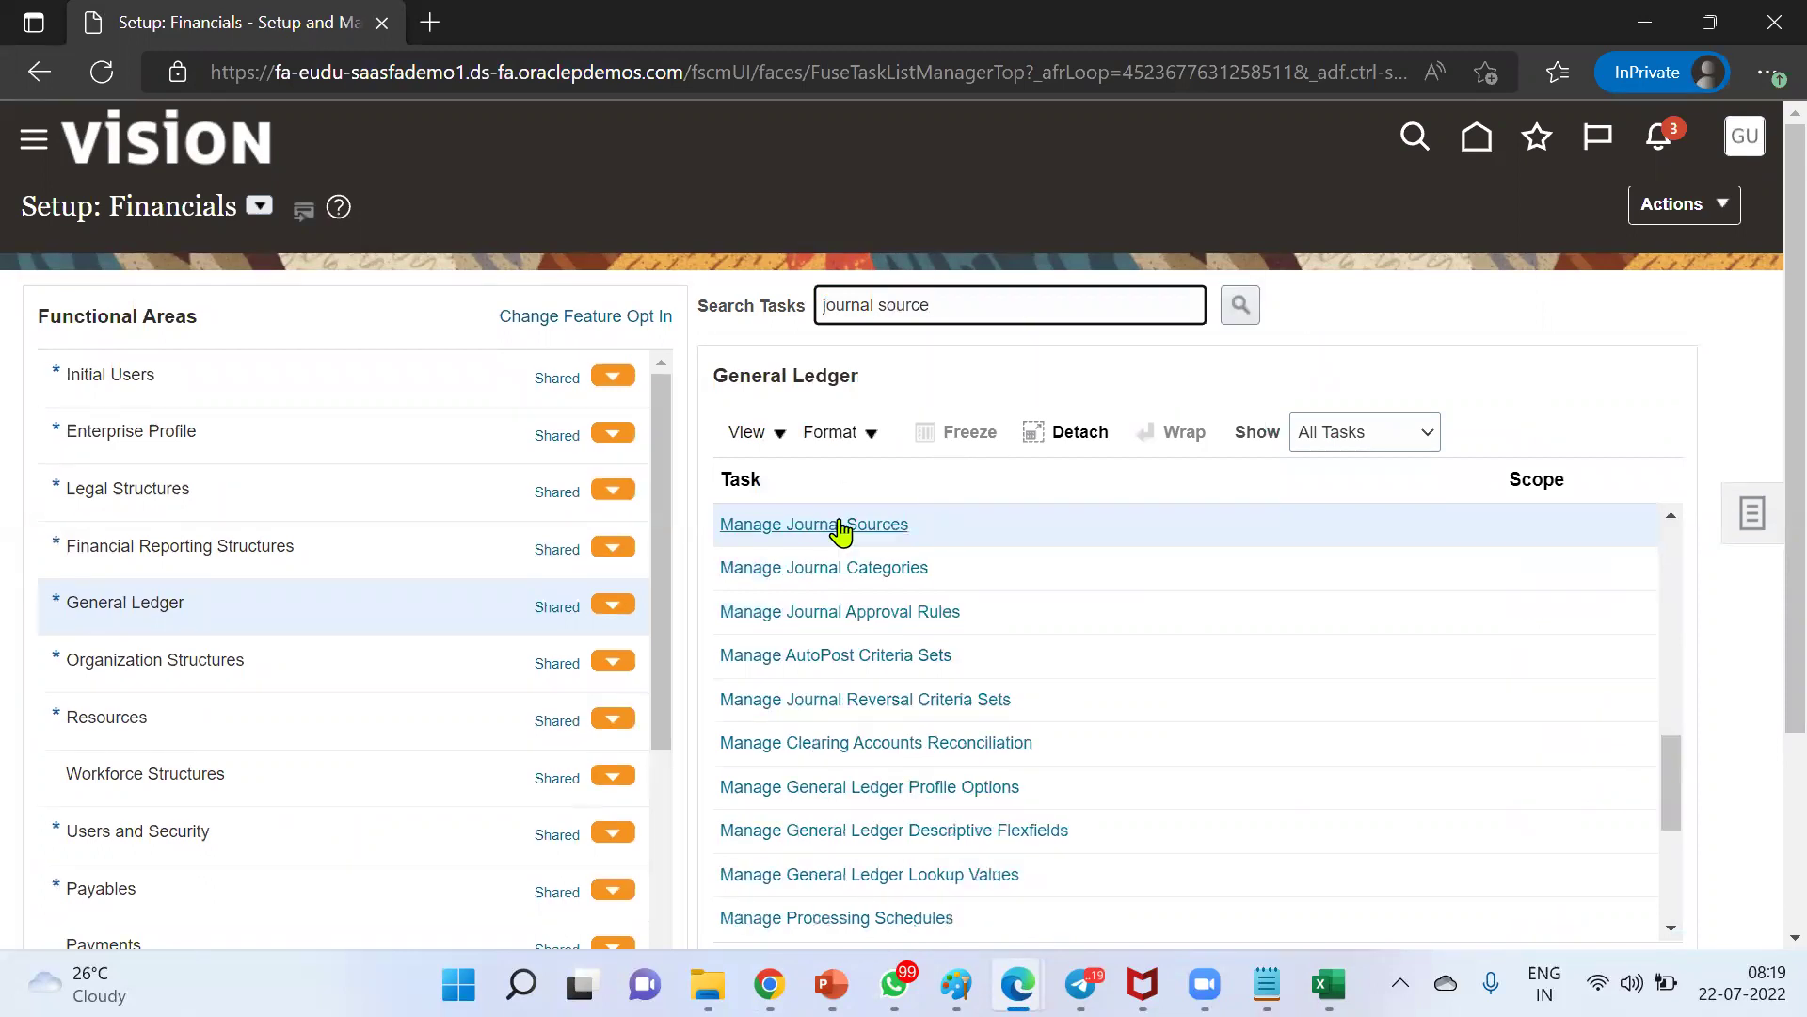
pyautogui.click(839, 526)
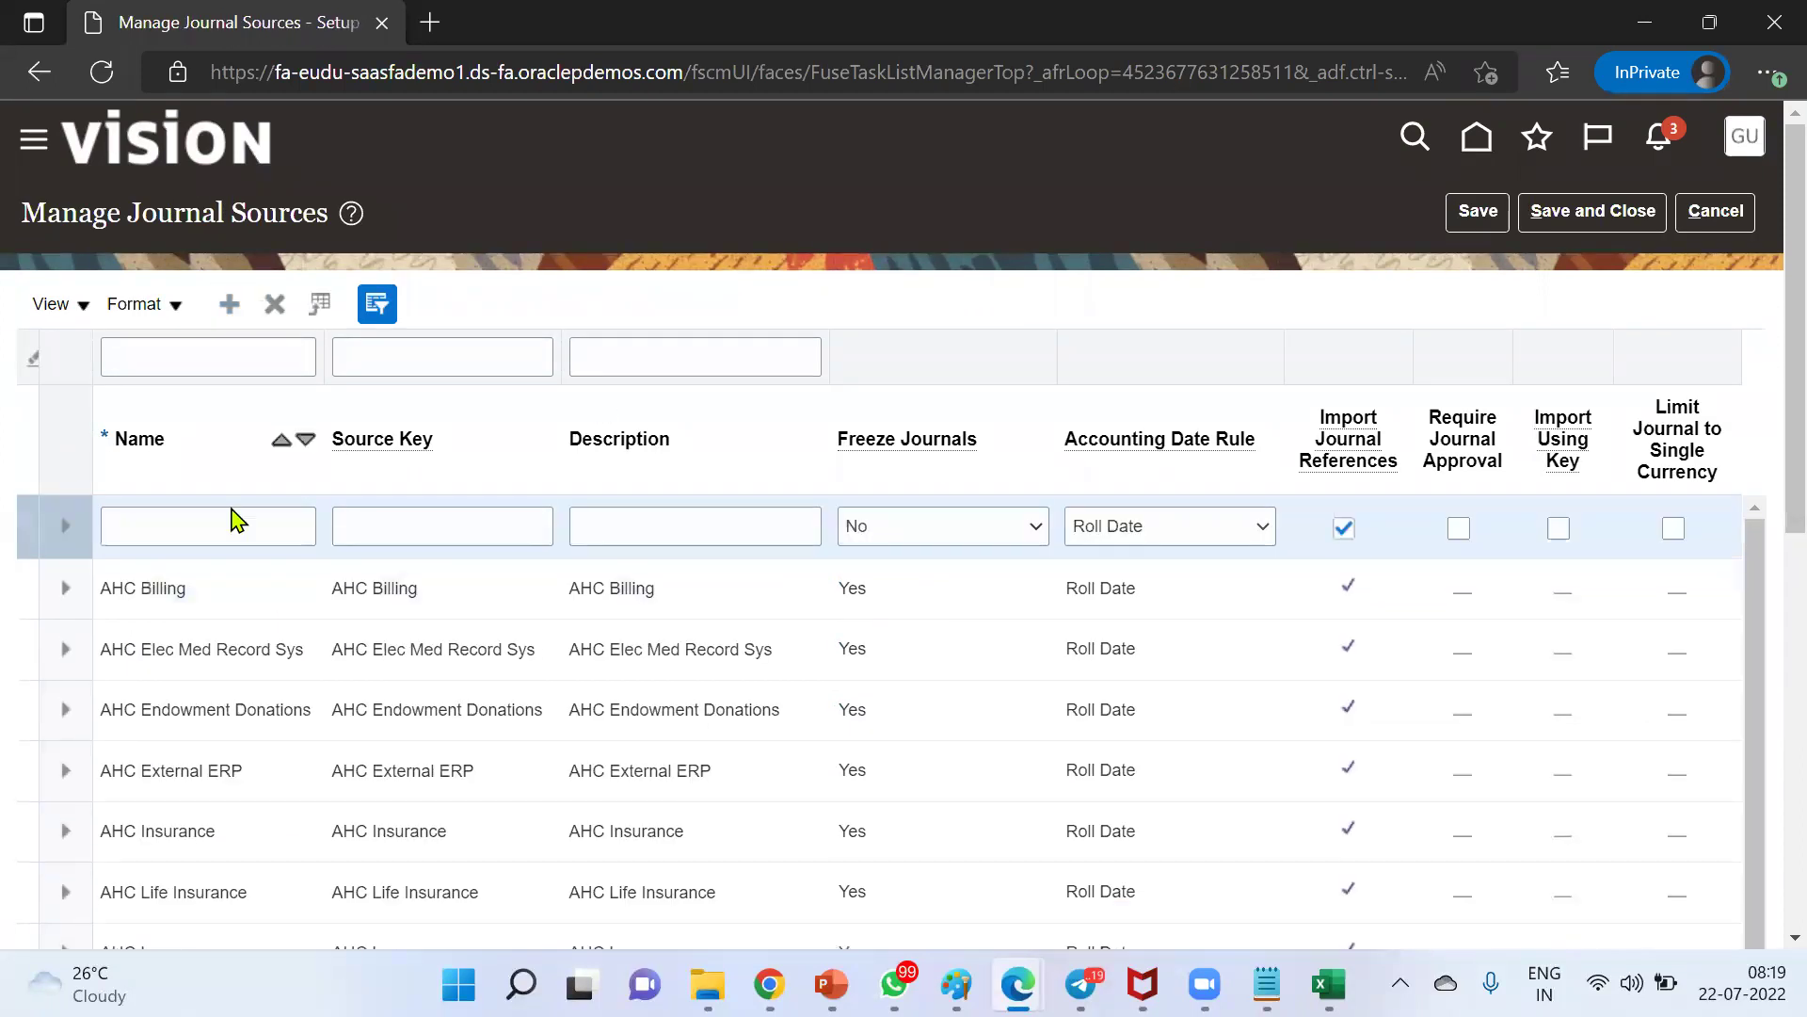
# Add a journal source with PWC Source as its name, source key and description, and save it
pyautogui.click(228, 521)
pyautogui.write('PWC Source')
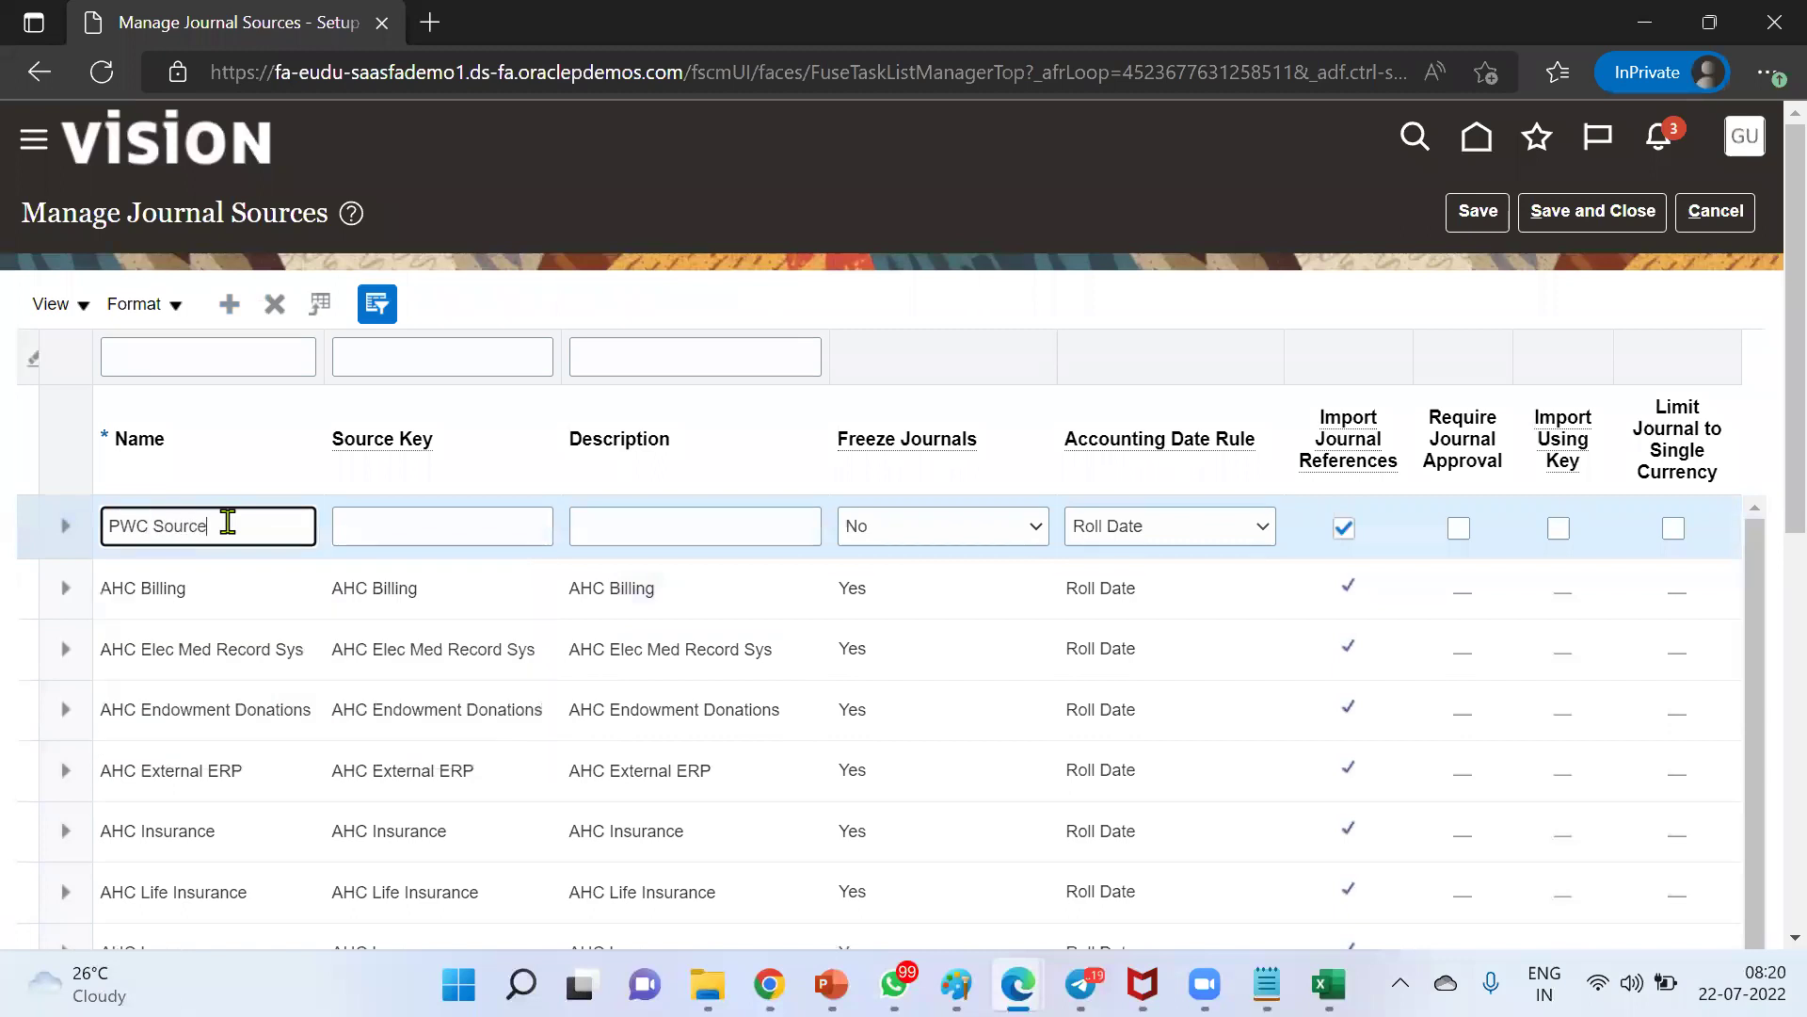
pyautogui.moveTo(228, 520); pyautogui.dragTo(106, 518)
pyautogui.hotkey('ctrl', 'c')
pyautogui.press('Tab')
pyautogui.hotkey('ctrl', 'v')
pyautogui.press('Tab')
pyautogui.hotkey('ctrl', 'v')
pyautogui.press('Tab')
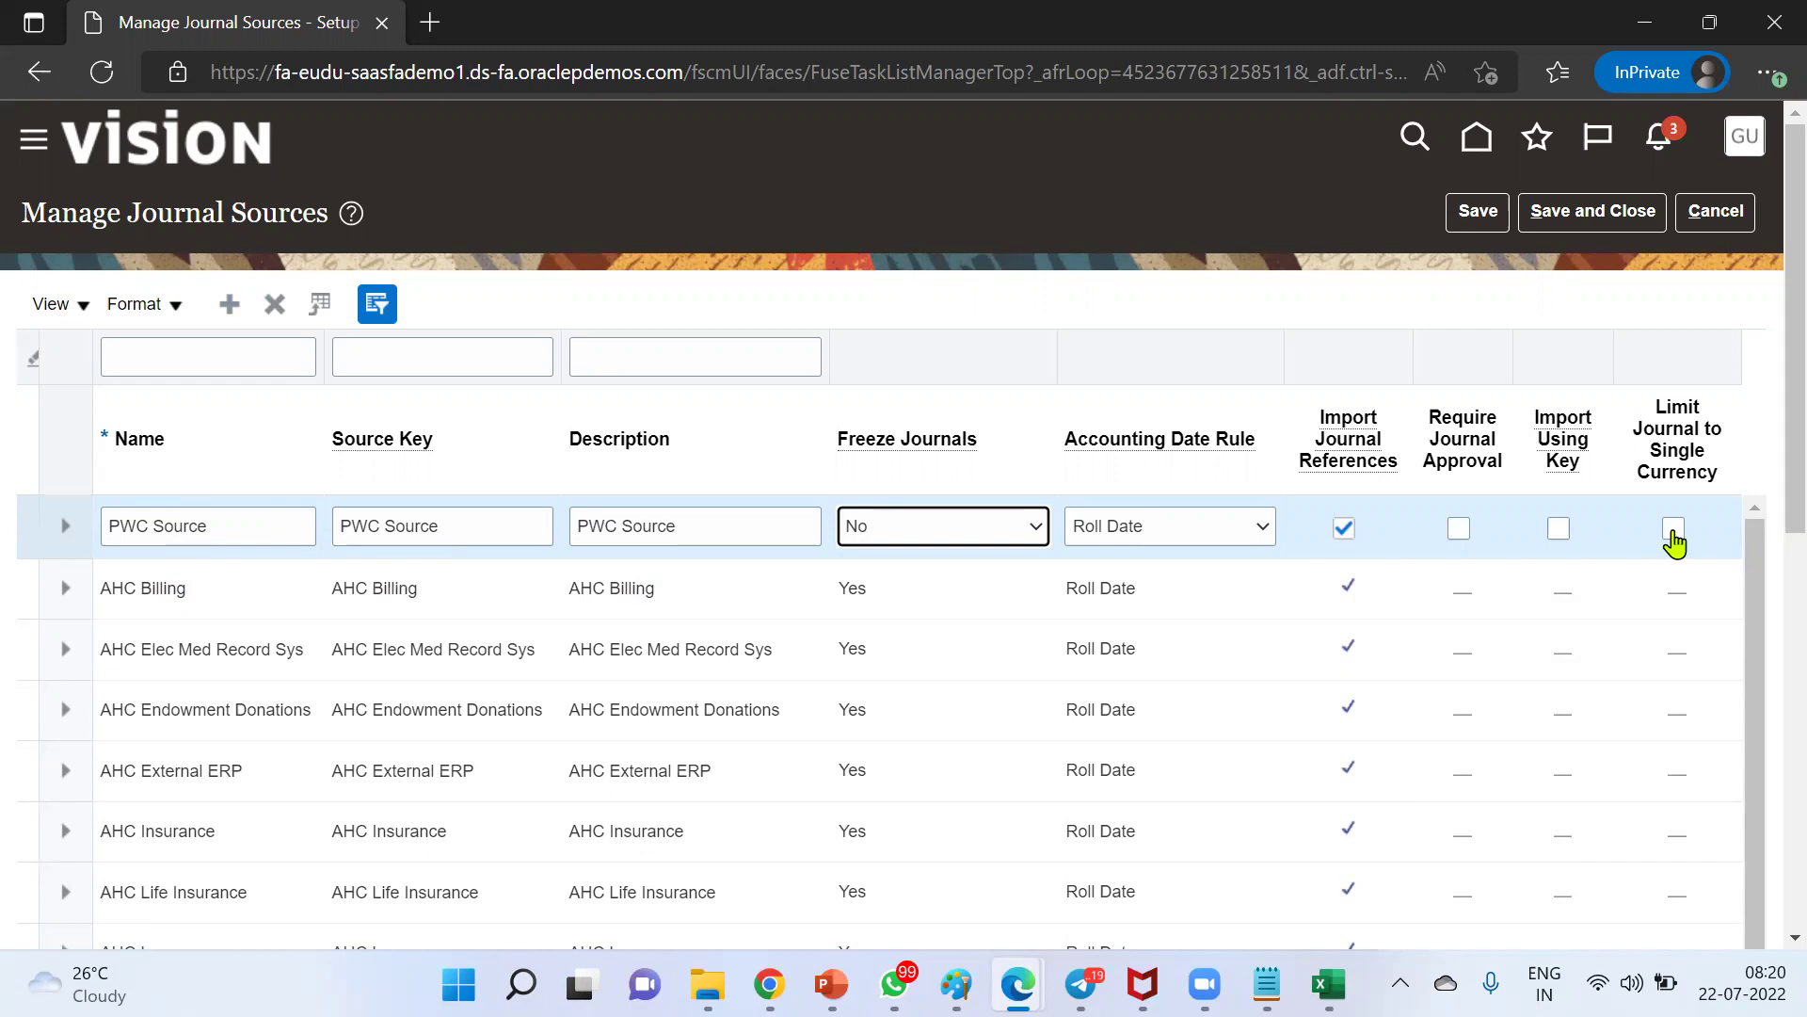
pyautogui.click(1477, 211)
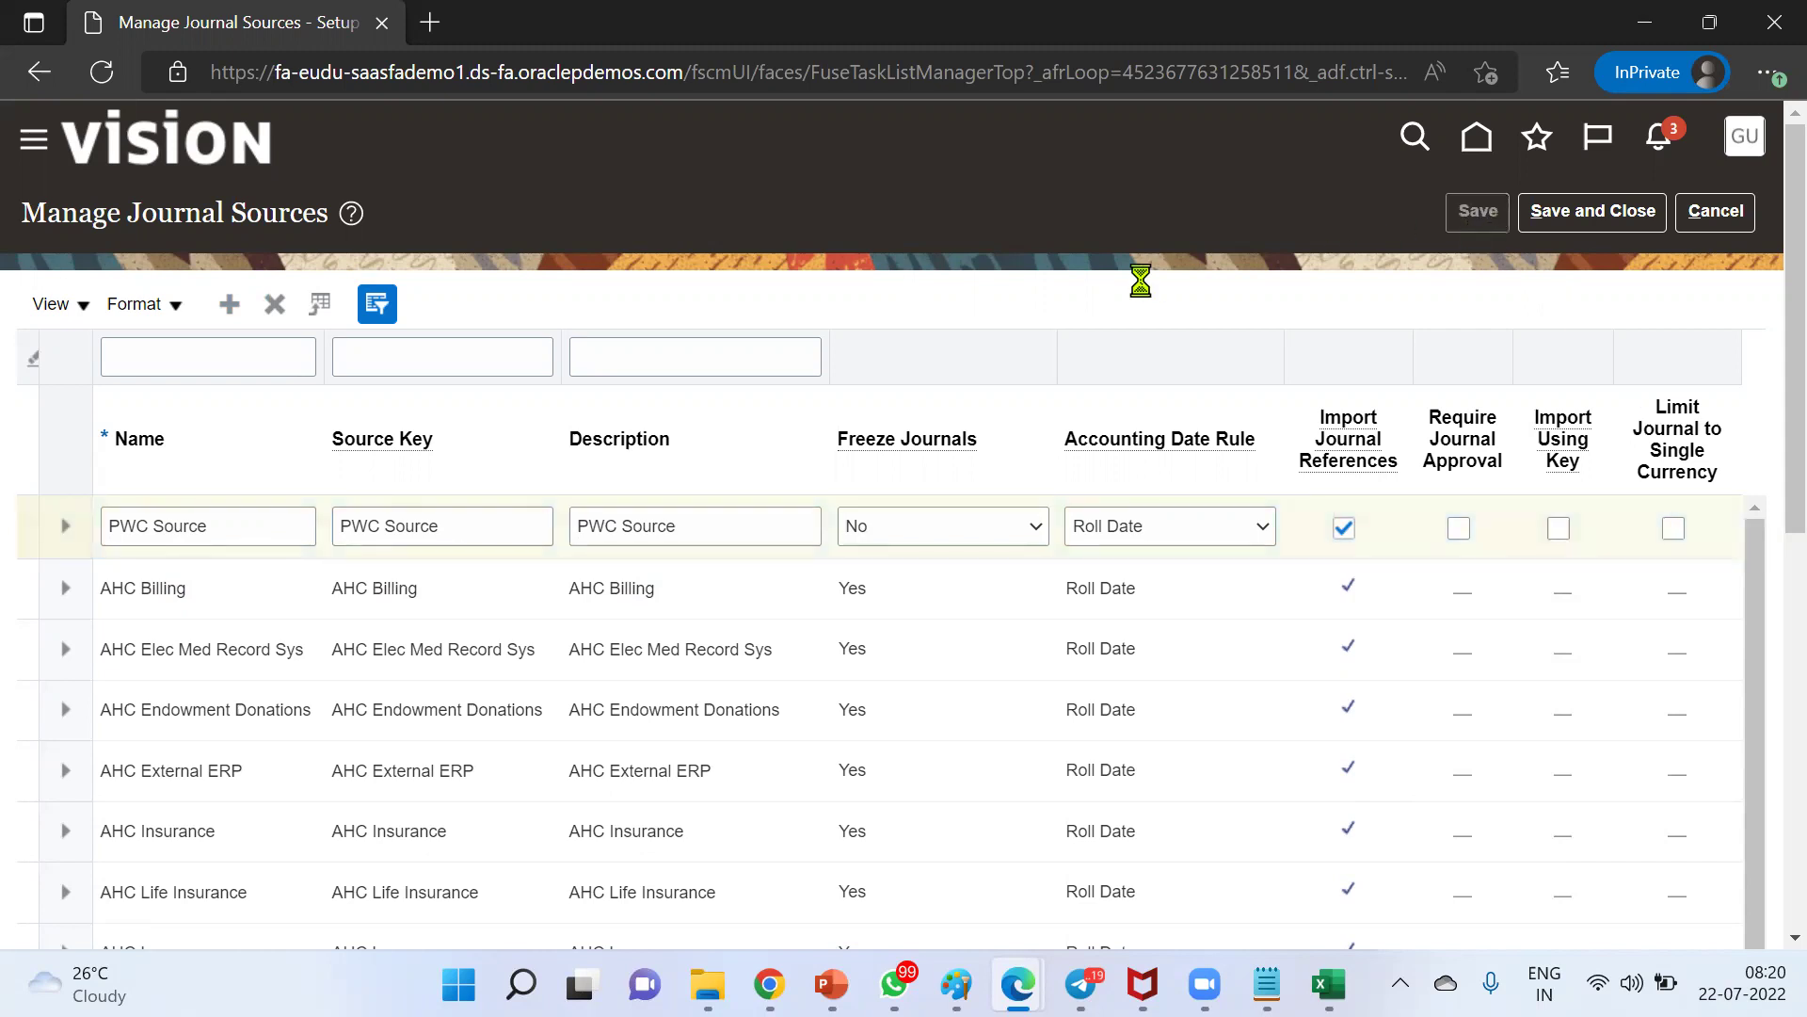
# Copy the saved PWC Source name and paste it as the journal source in cell D5 of the Excel template
pyautogui.moveTo(229, 524); pyautogui.dragTo(105, 524)
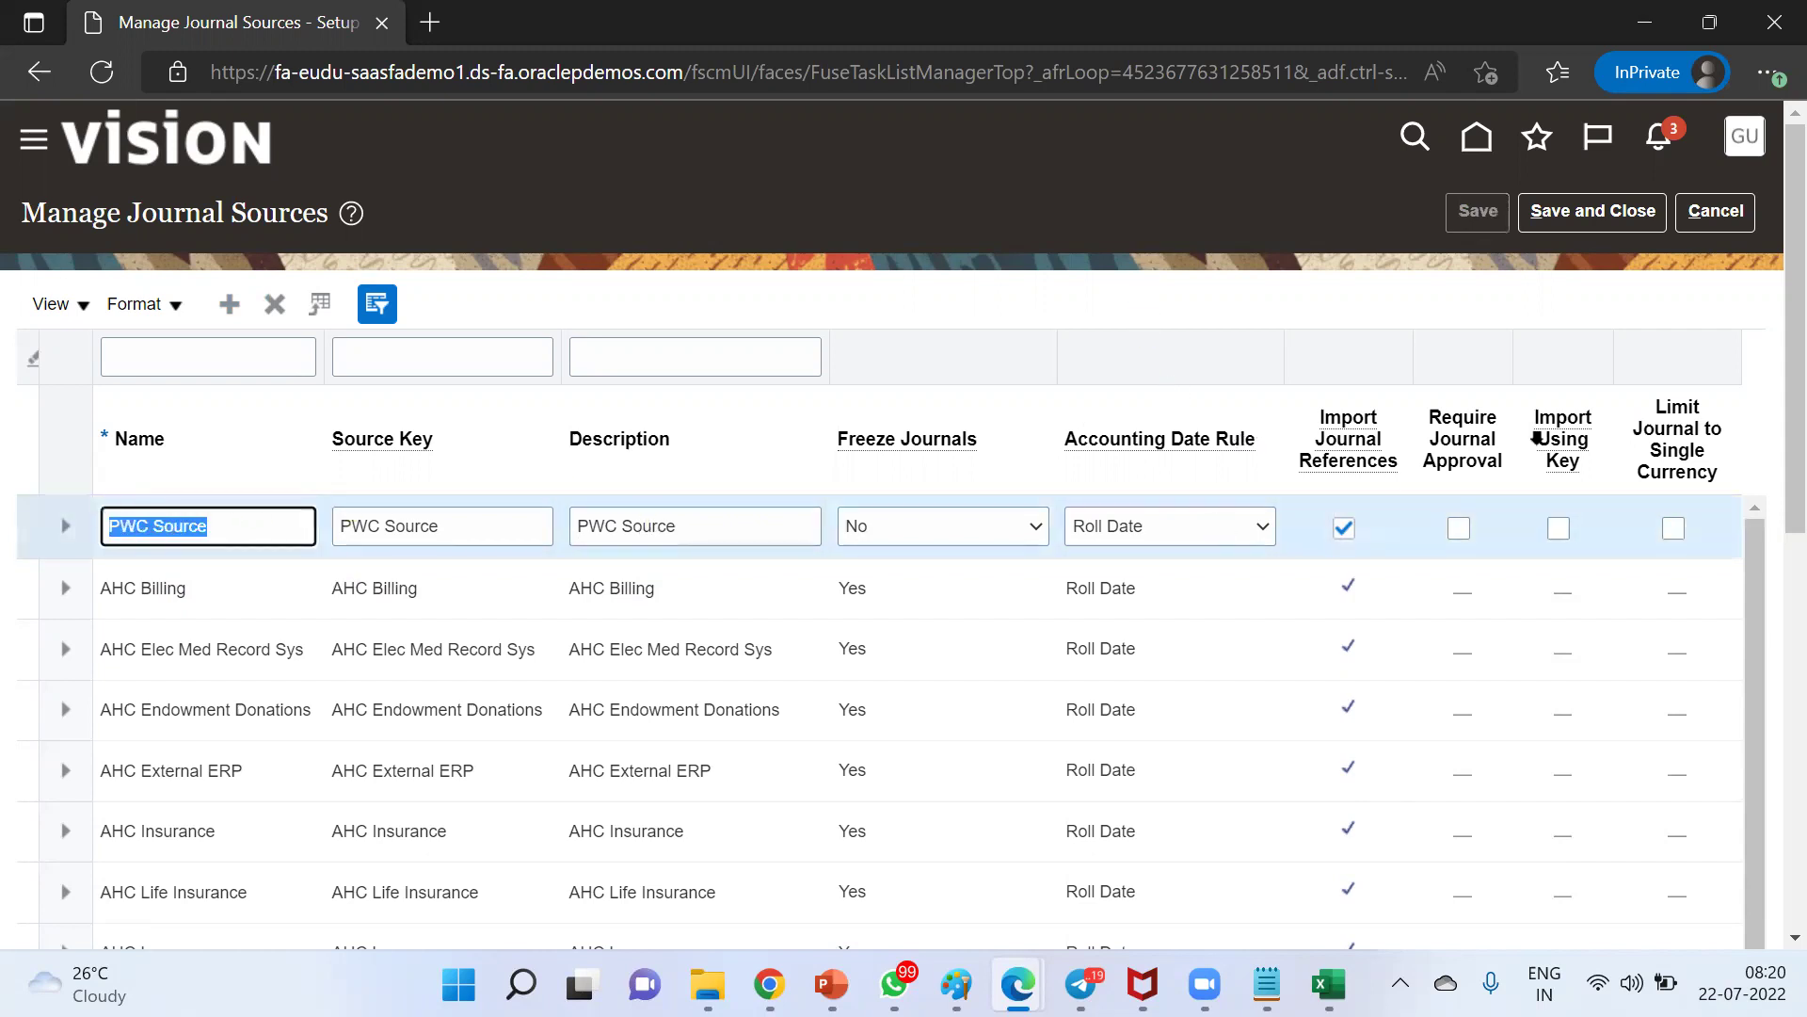
pyautogui.click(1567, 226)
pyautogui.click(990, 565)
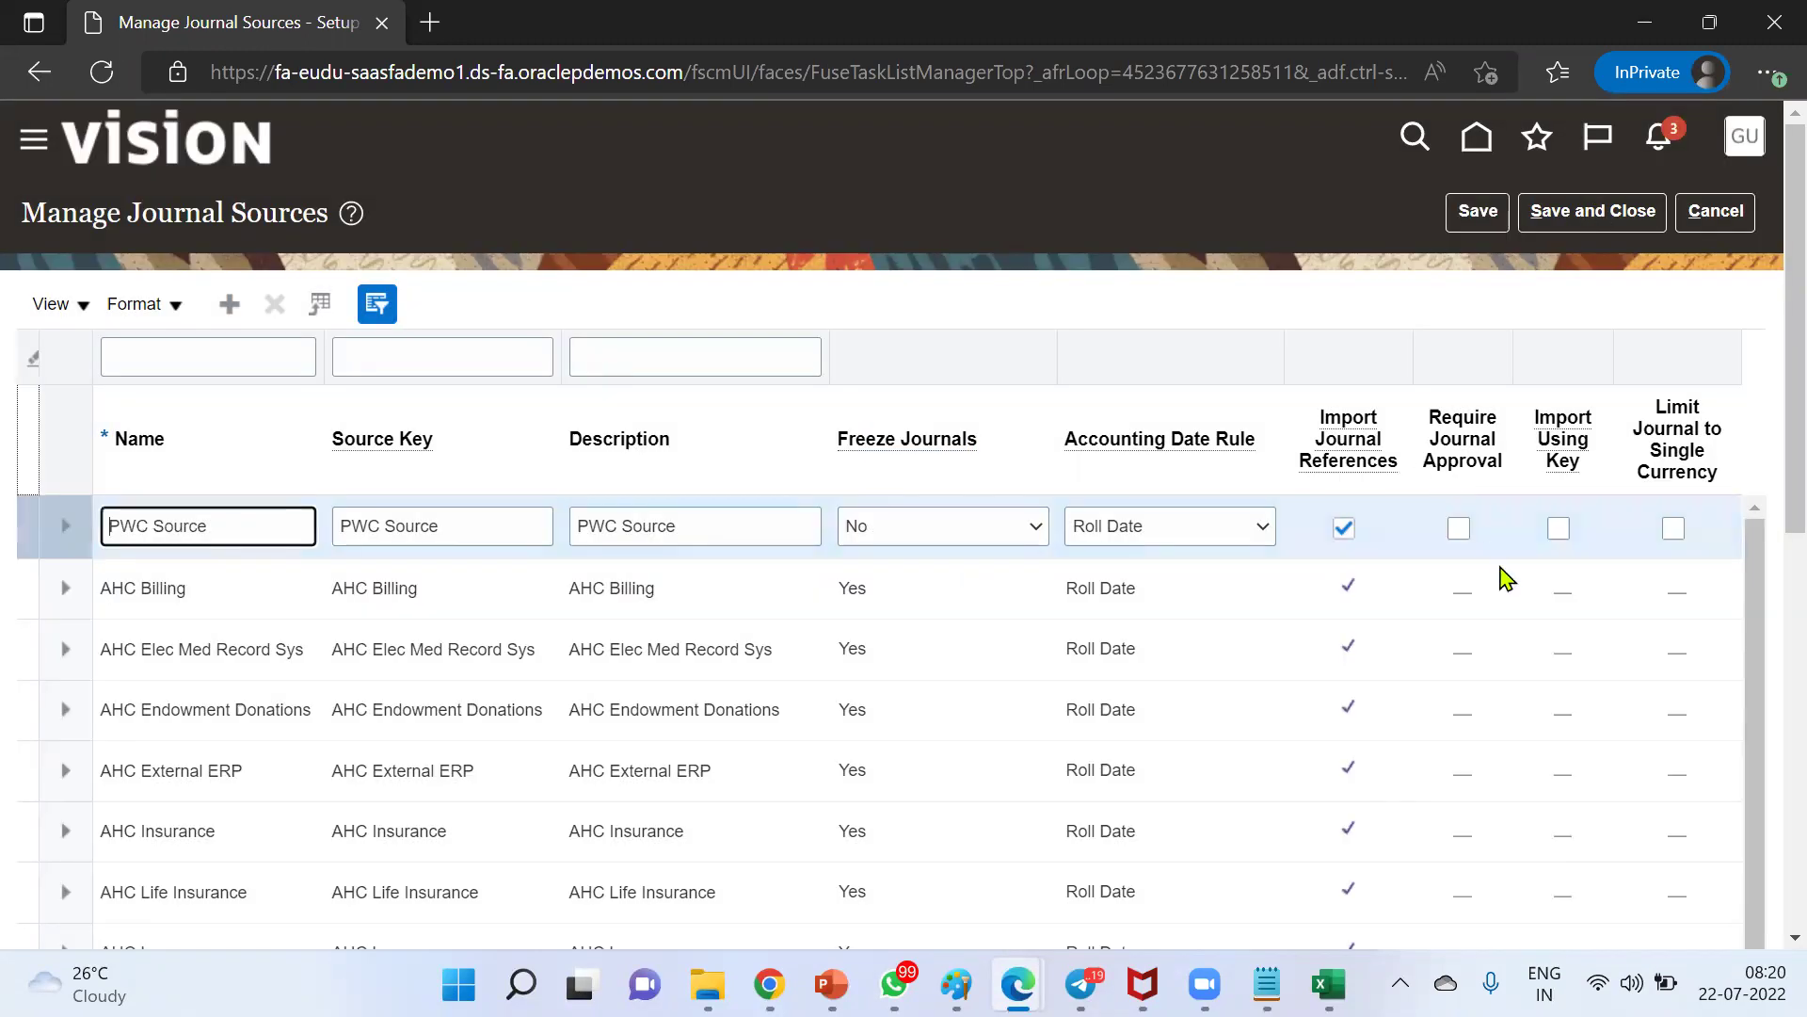
pyautogui.click(1328, 983)
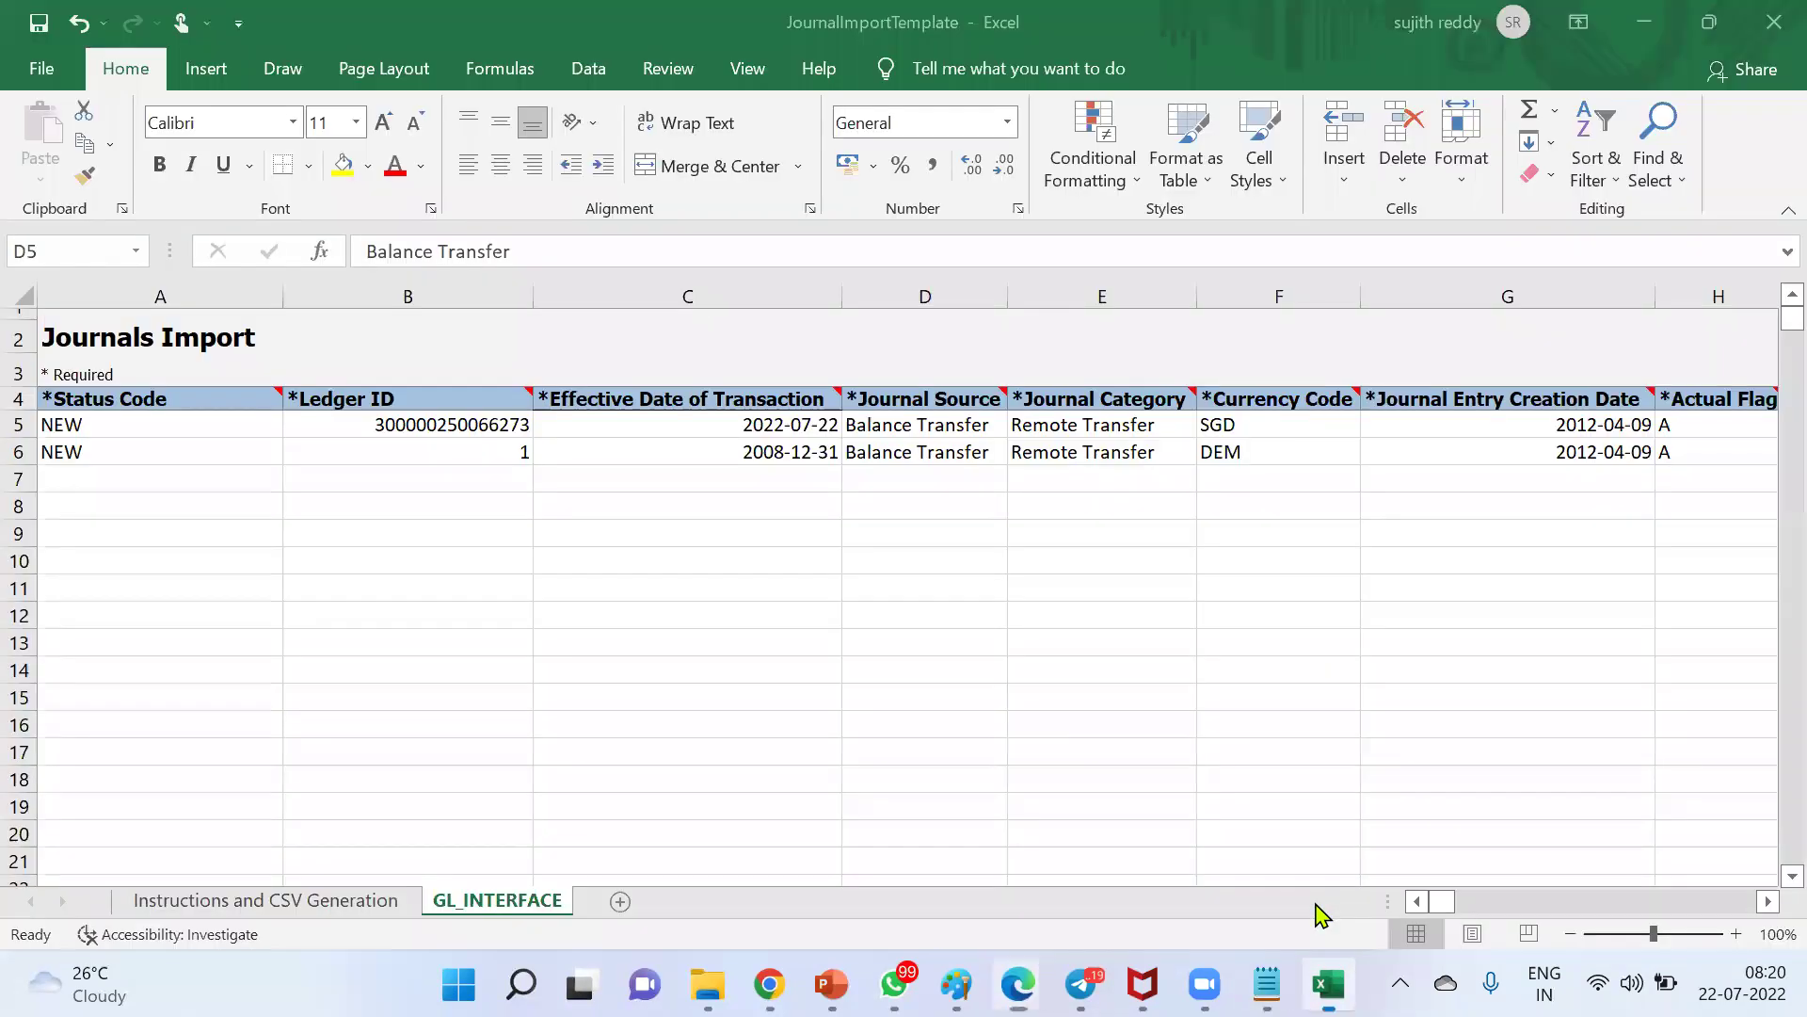
pyautogui.hotkey('ctrl', 'v')
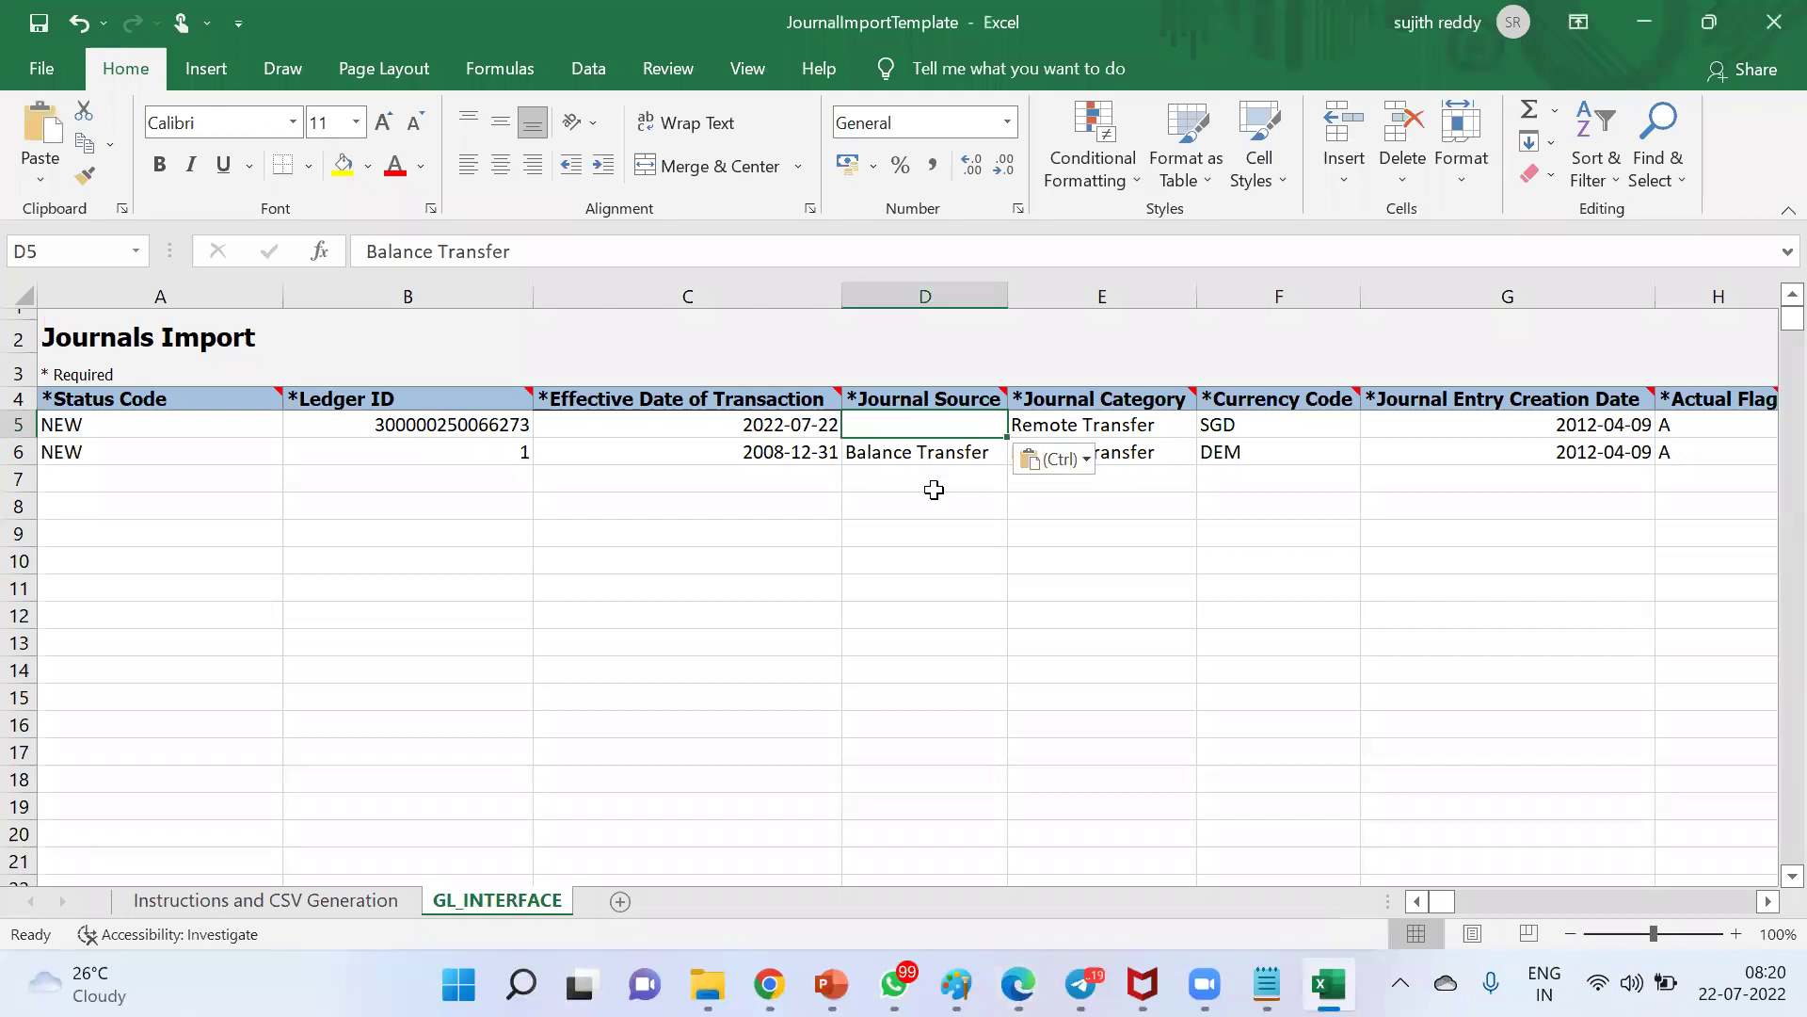
pyautogui.press('Tab')
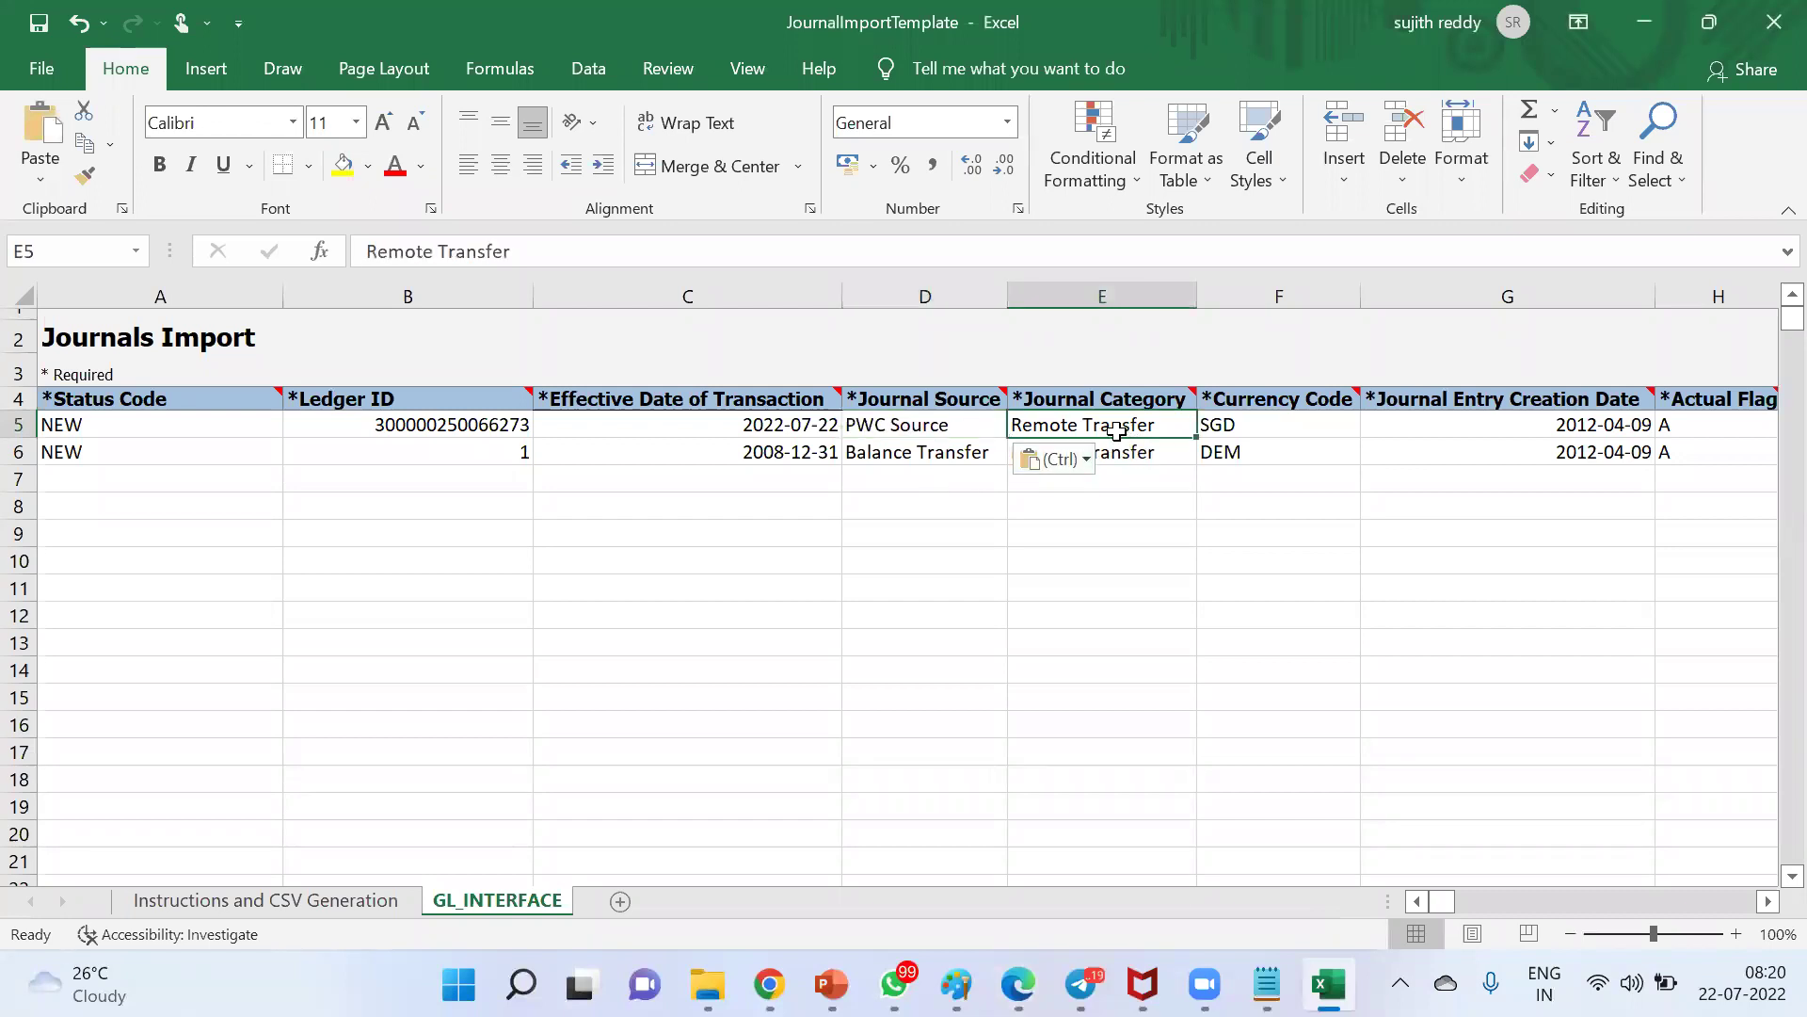
# Switch back to the setup task list in the browser and open Manage Journal Categories
pyautogui.hotkey('alt', 'Tab')
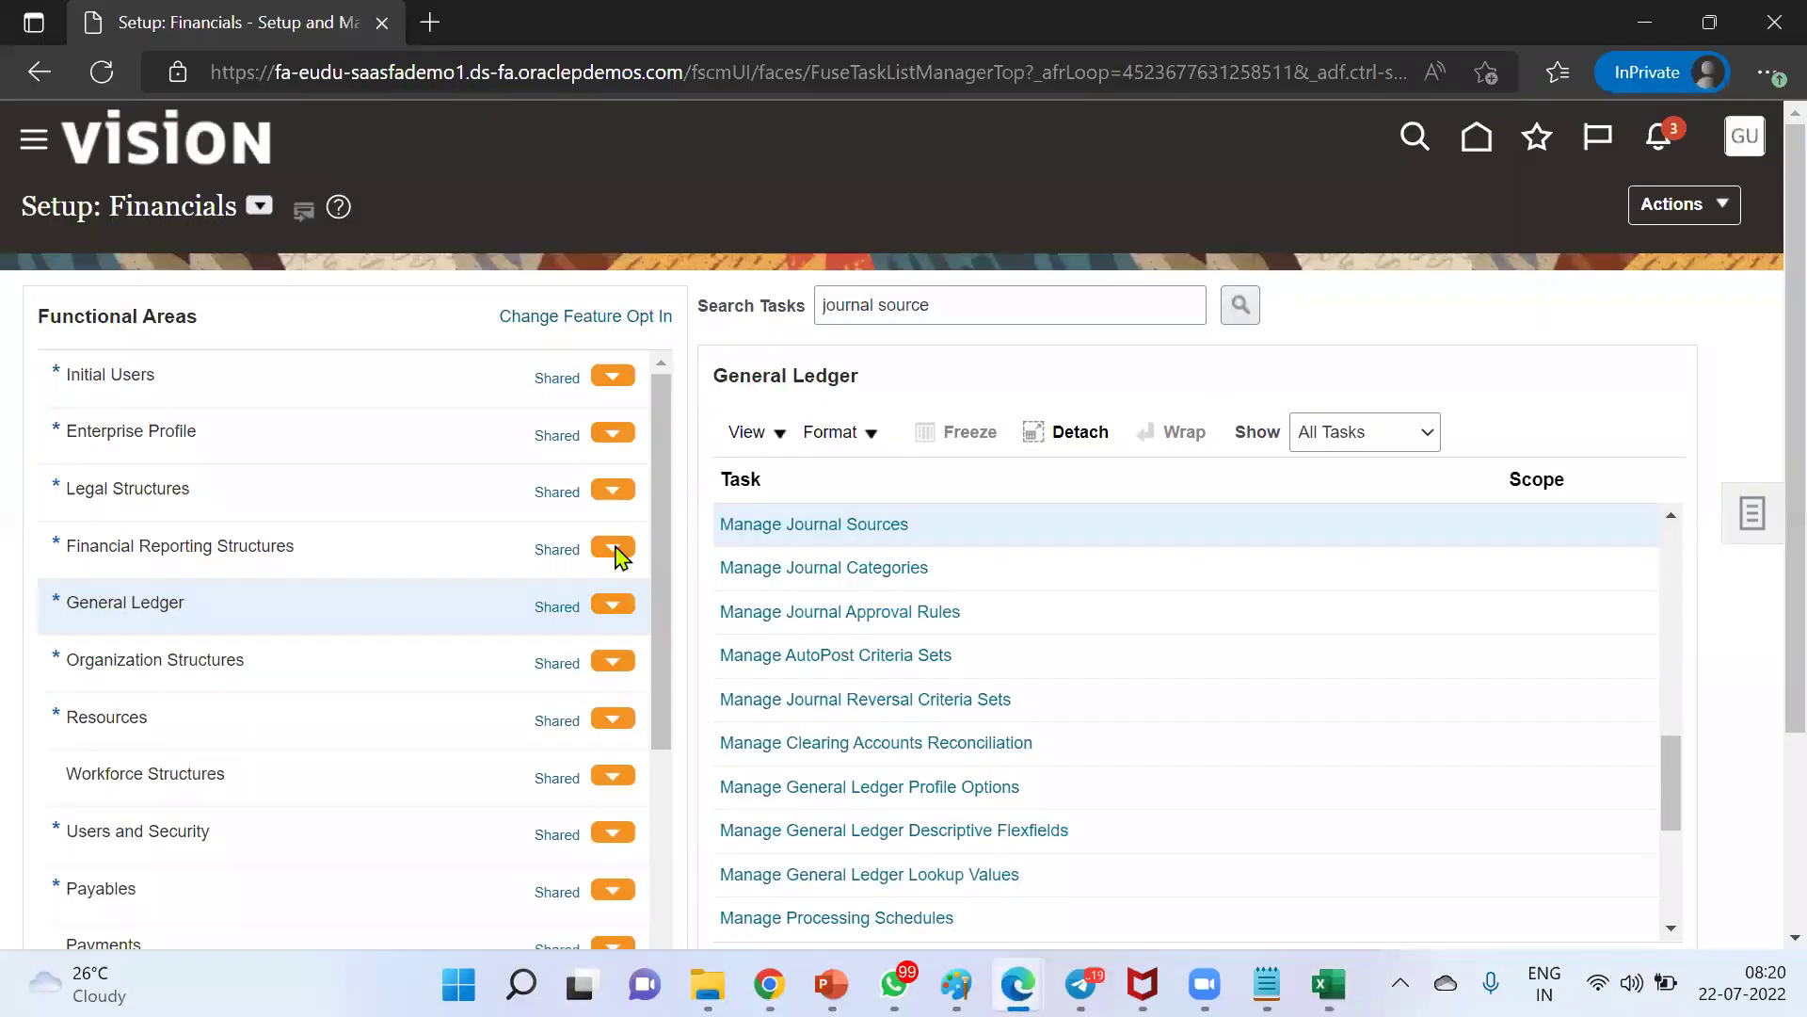
pyautogui.click(870, 577)
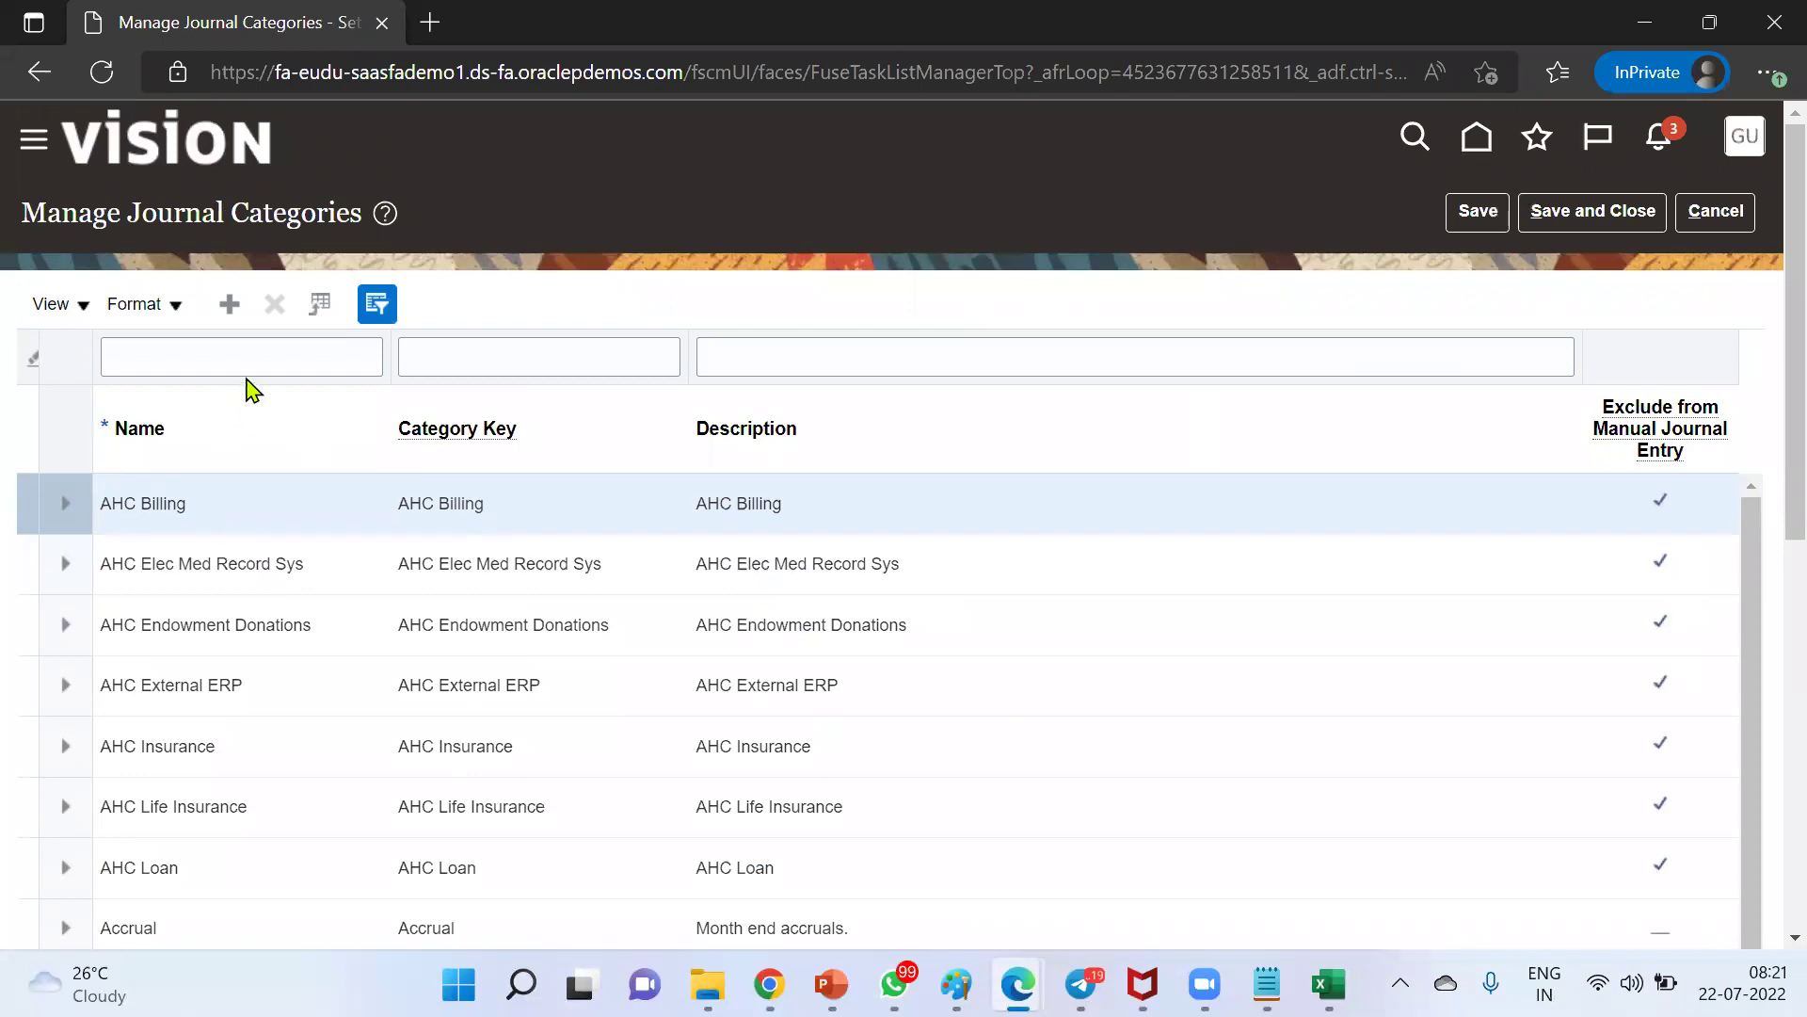
# Examine the existing journal categories, such as Adjustment, and the meaning of the Exclude from Manual Journal Entry option
pyautogui.scroll(-3, 318, 841)
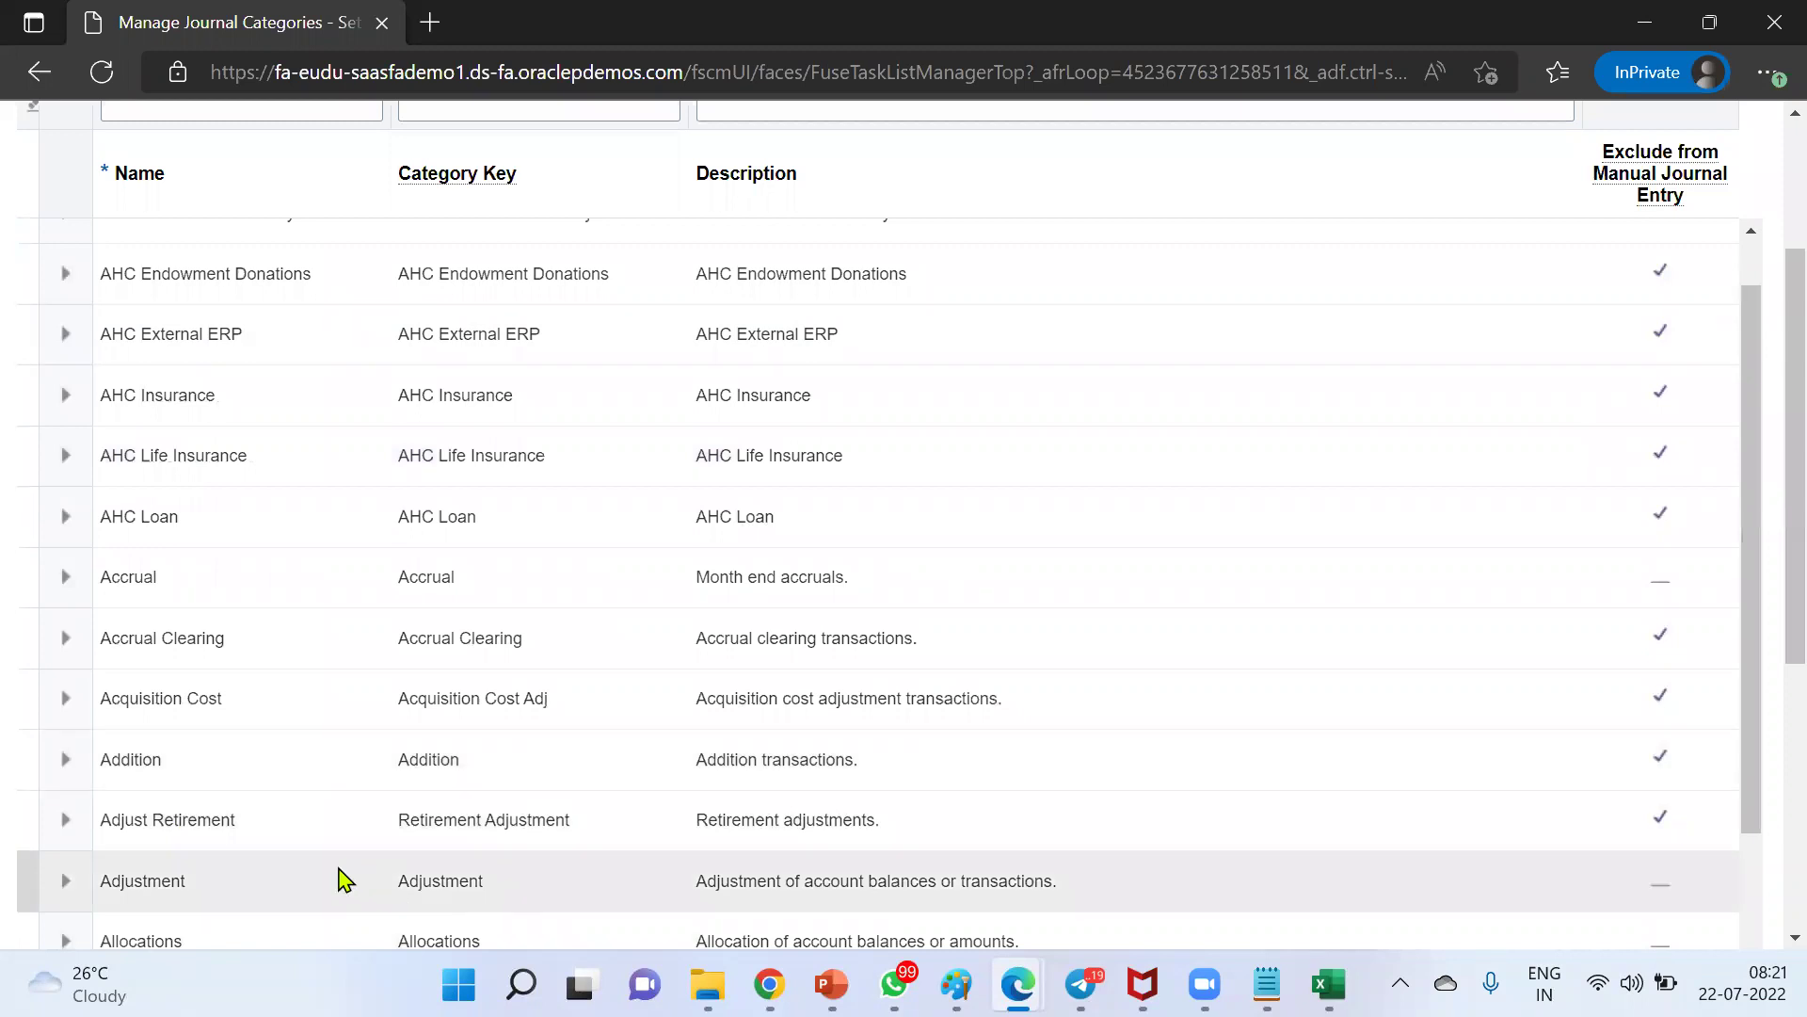
pyautogui.doubleClick(166, 883)
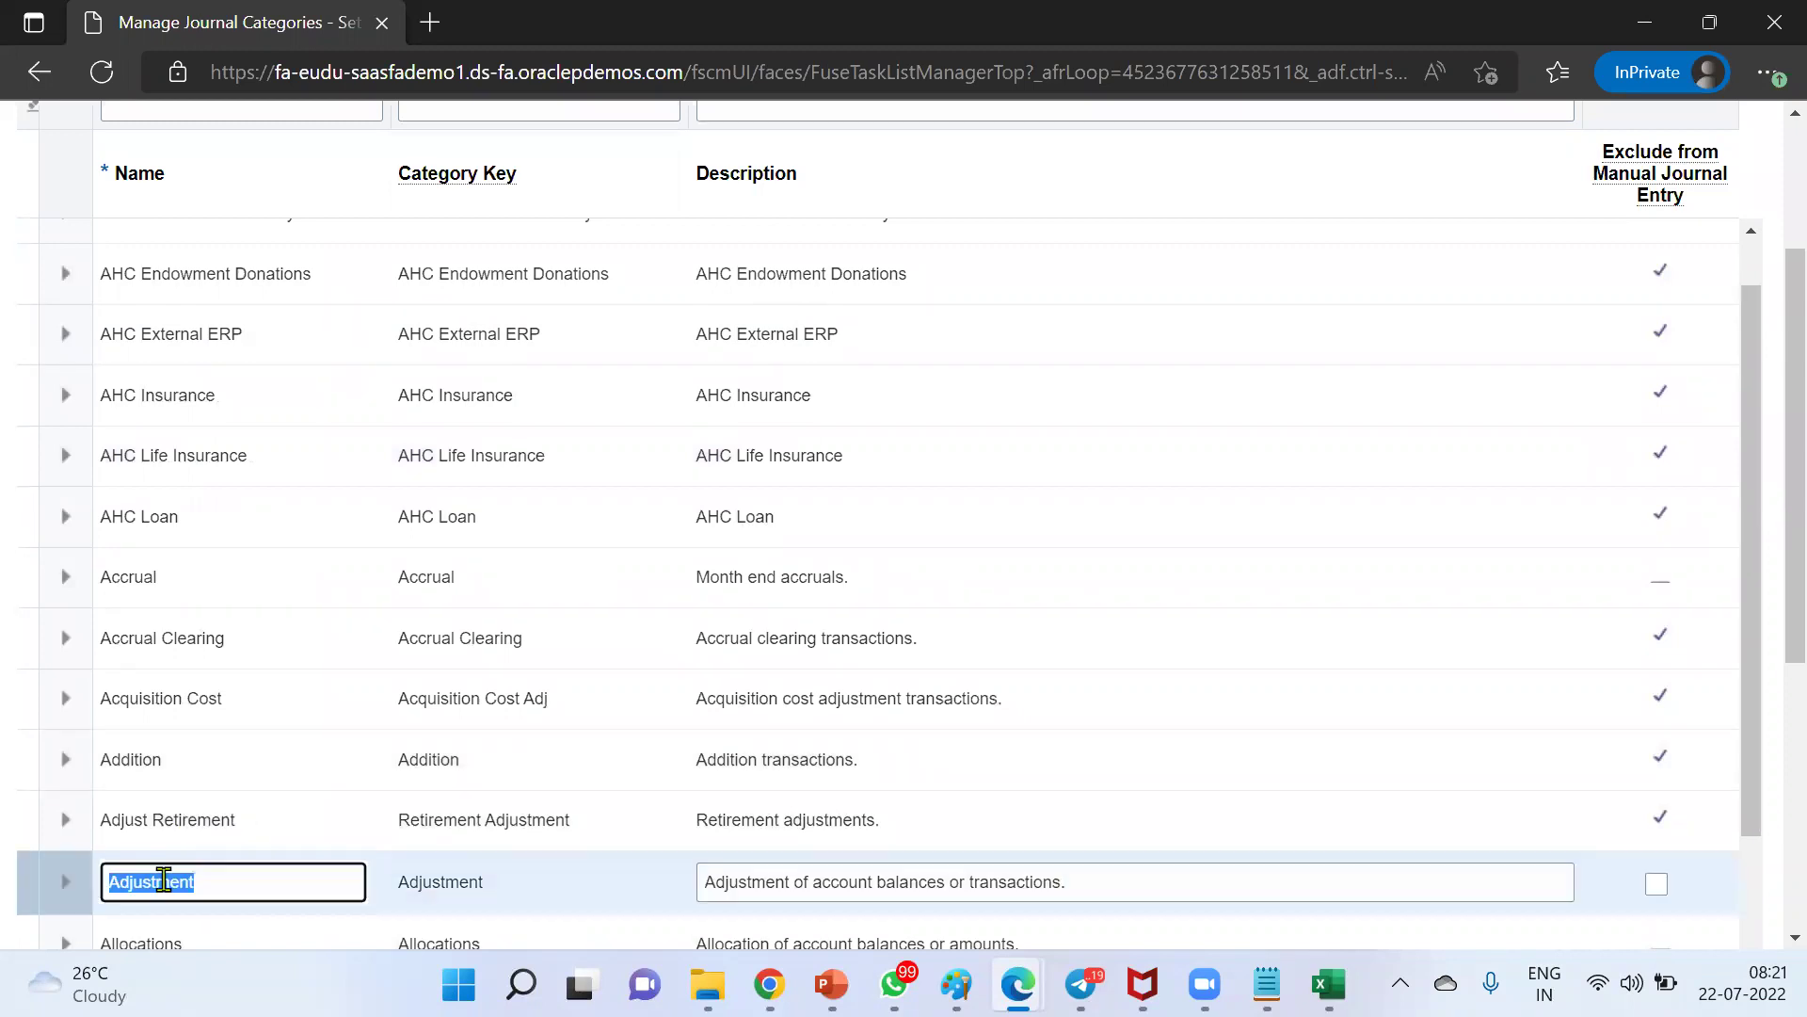
pyautogui.click(203, 880)
pyautogui.doubleClick(111, 881)
pyautogui.click(220, 824)
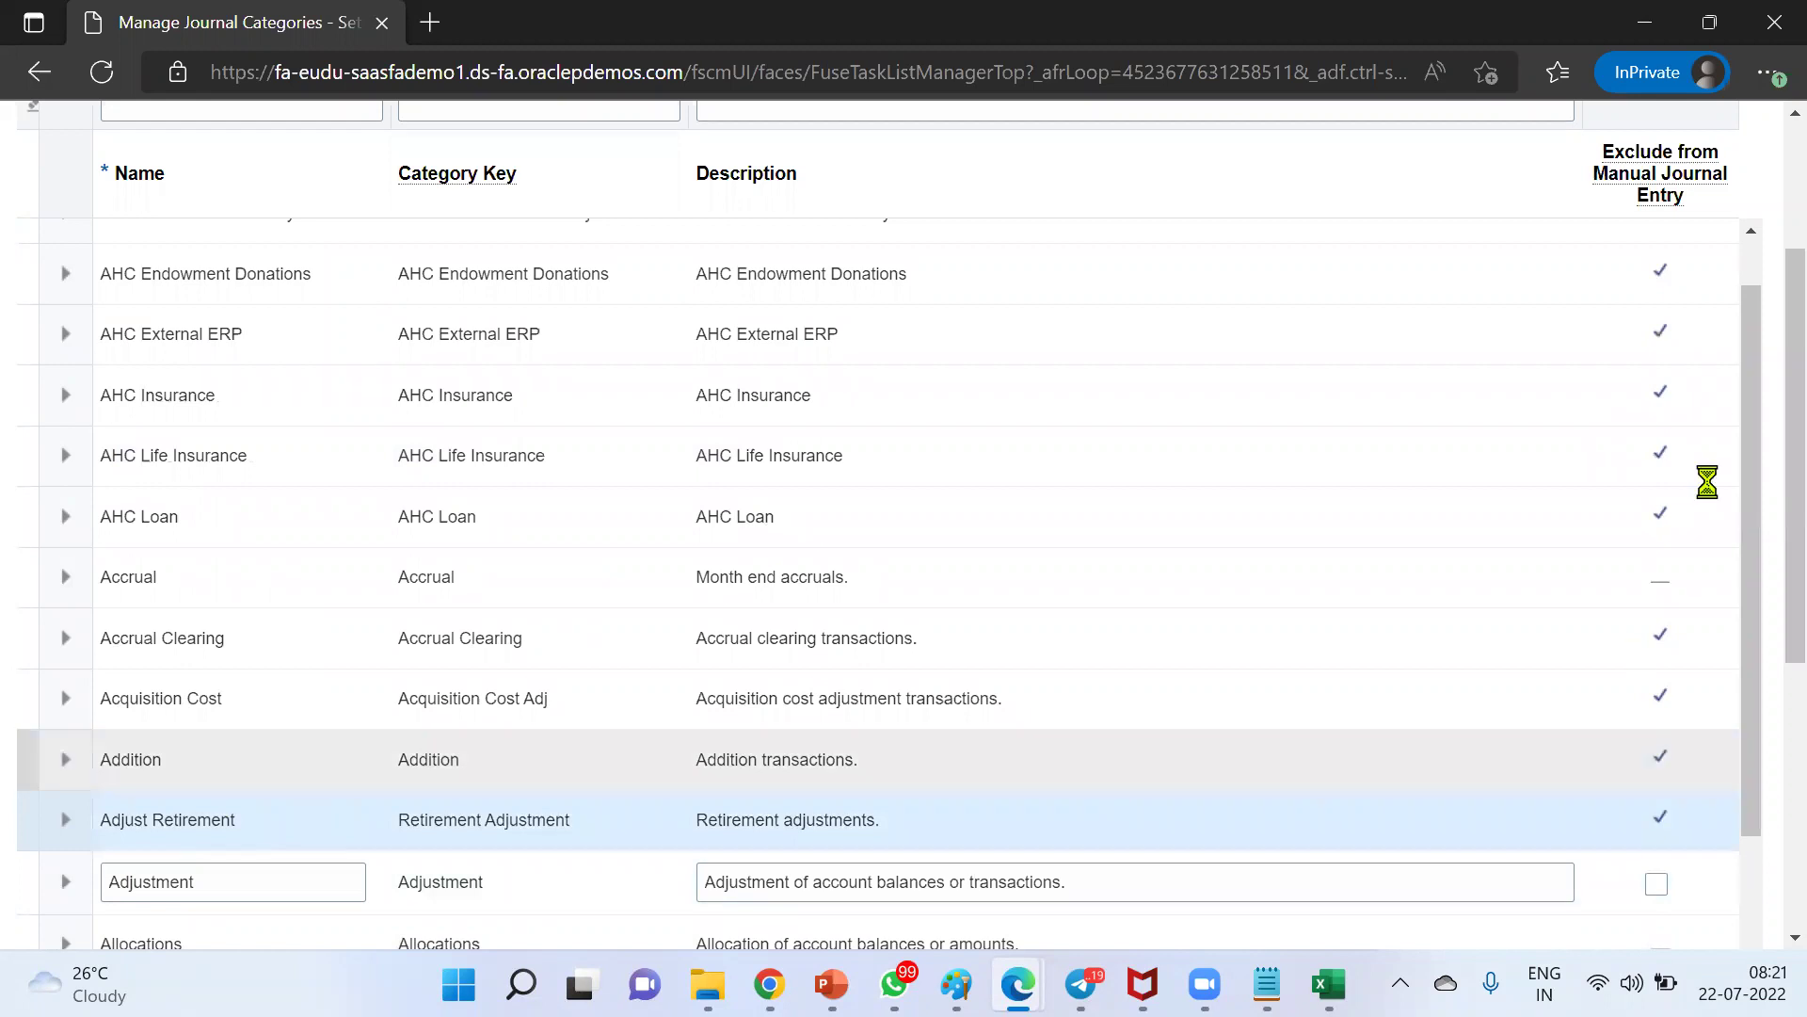
pyautogui.moveTo(1625, 172)
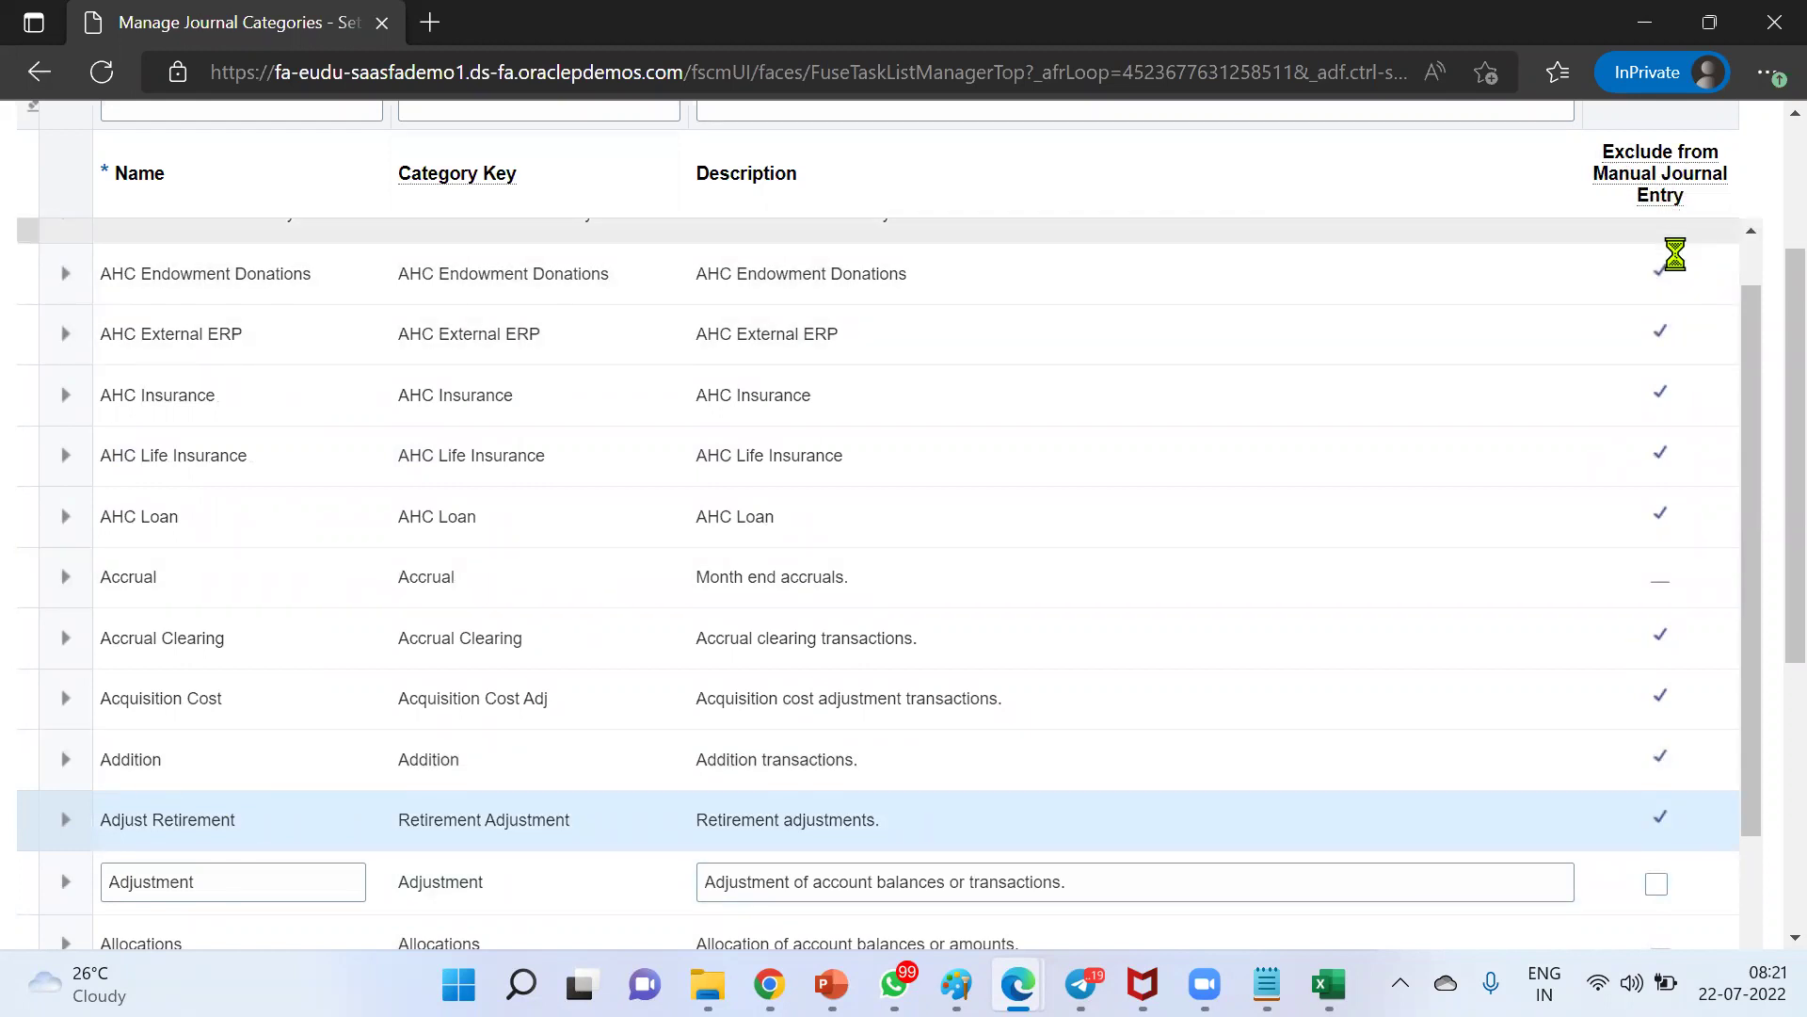
pyautogui.scroll(3, 1679, 262)
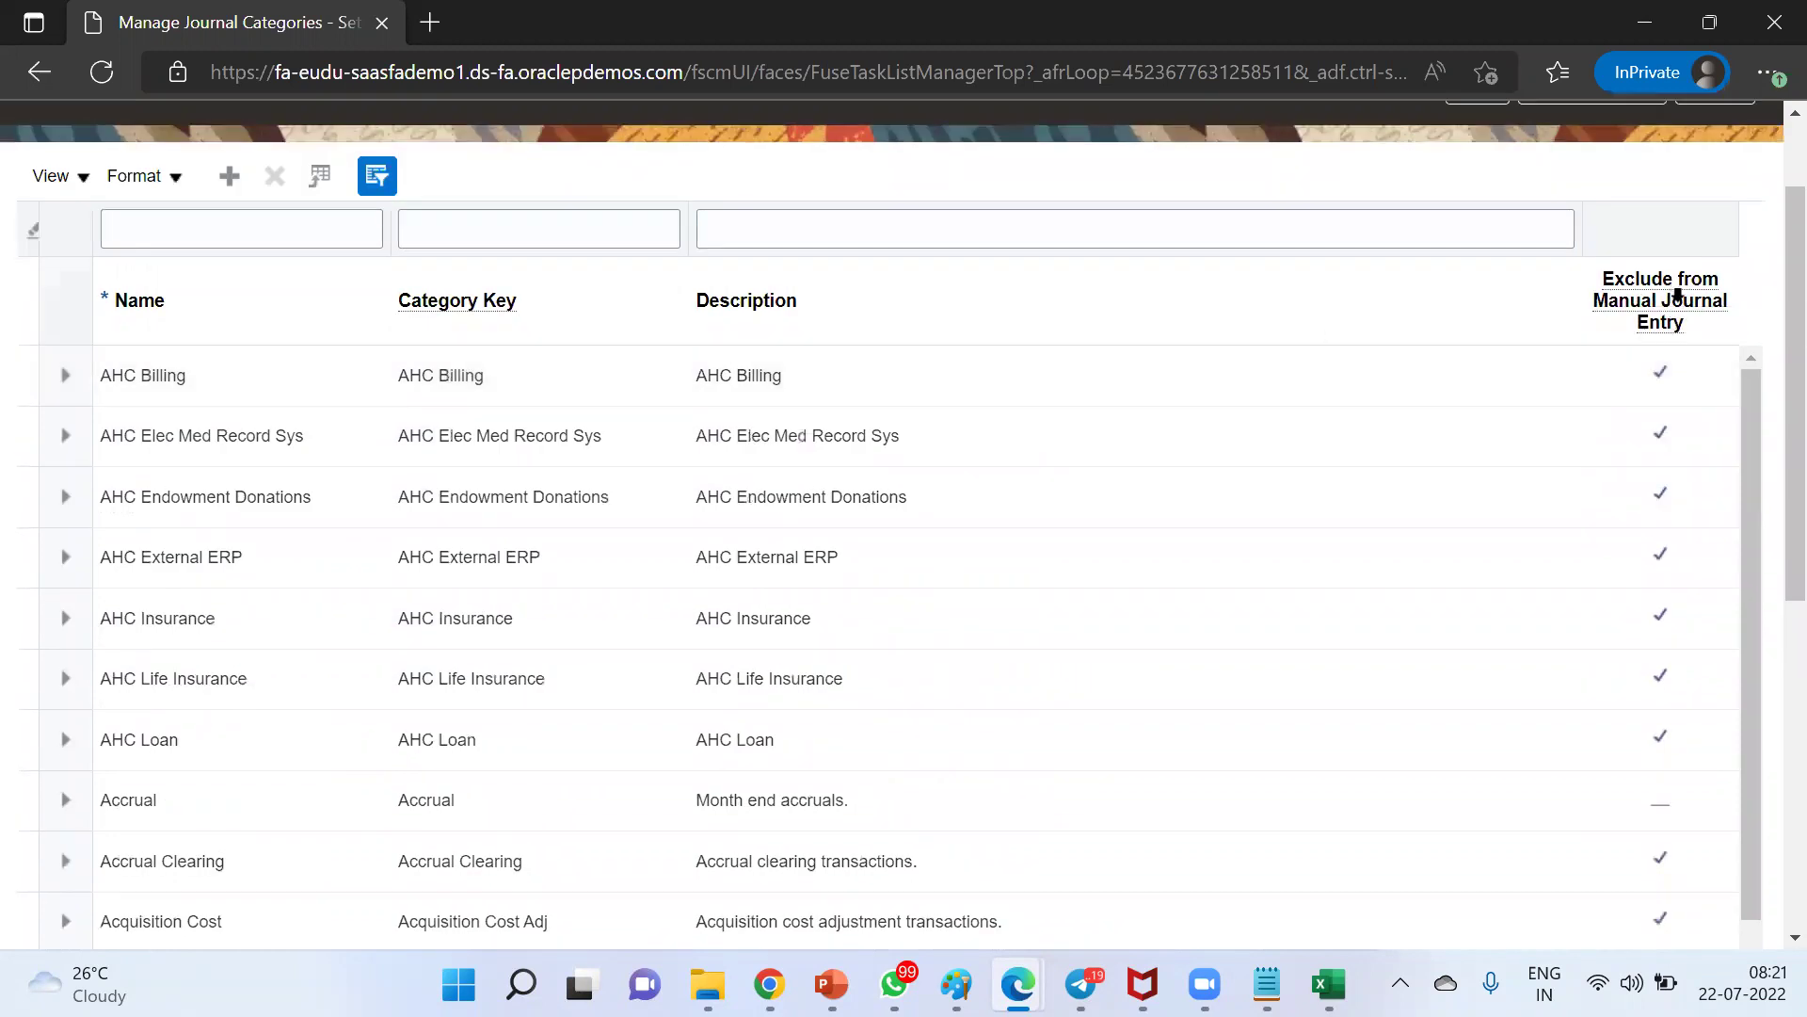
pyautogui.moveTo(1679, 291)
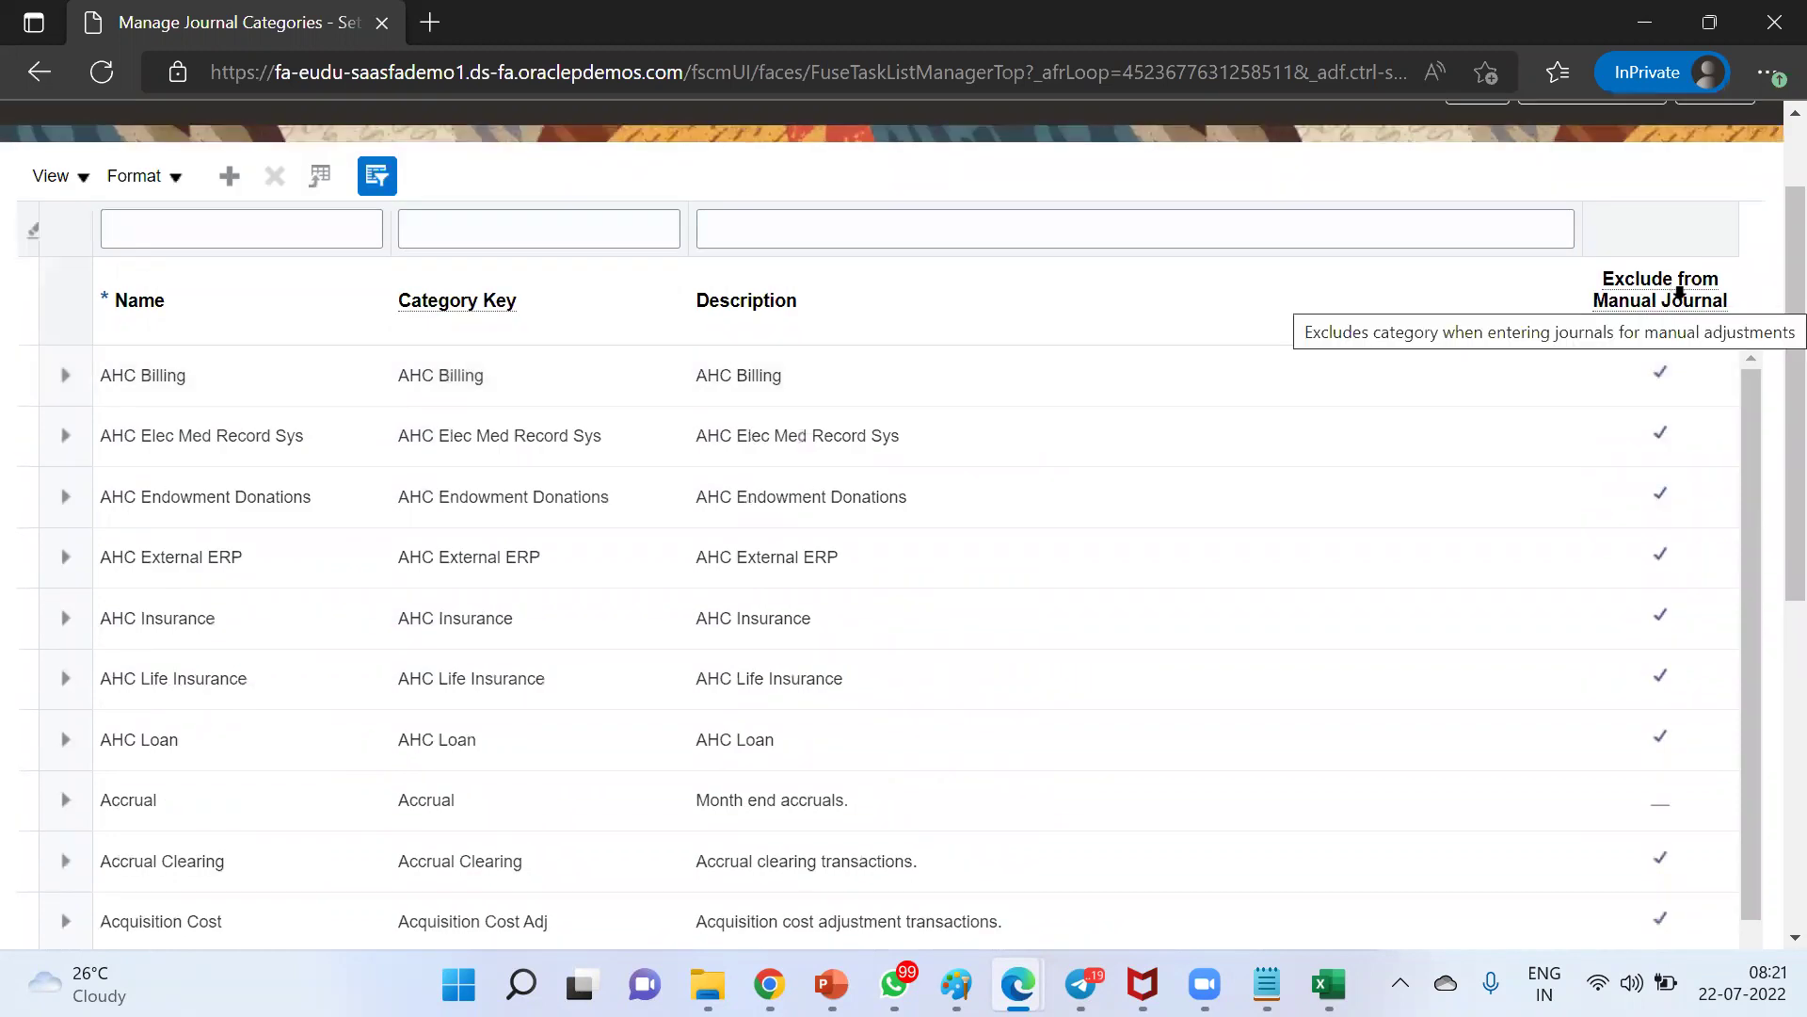
# Add a journal category with PWC Category as its name, category key and description, and save it
pyautogui.click(231, 176)
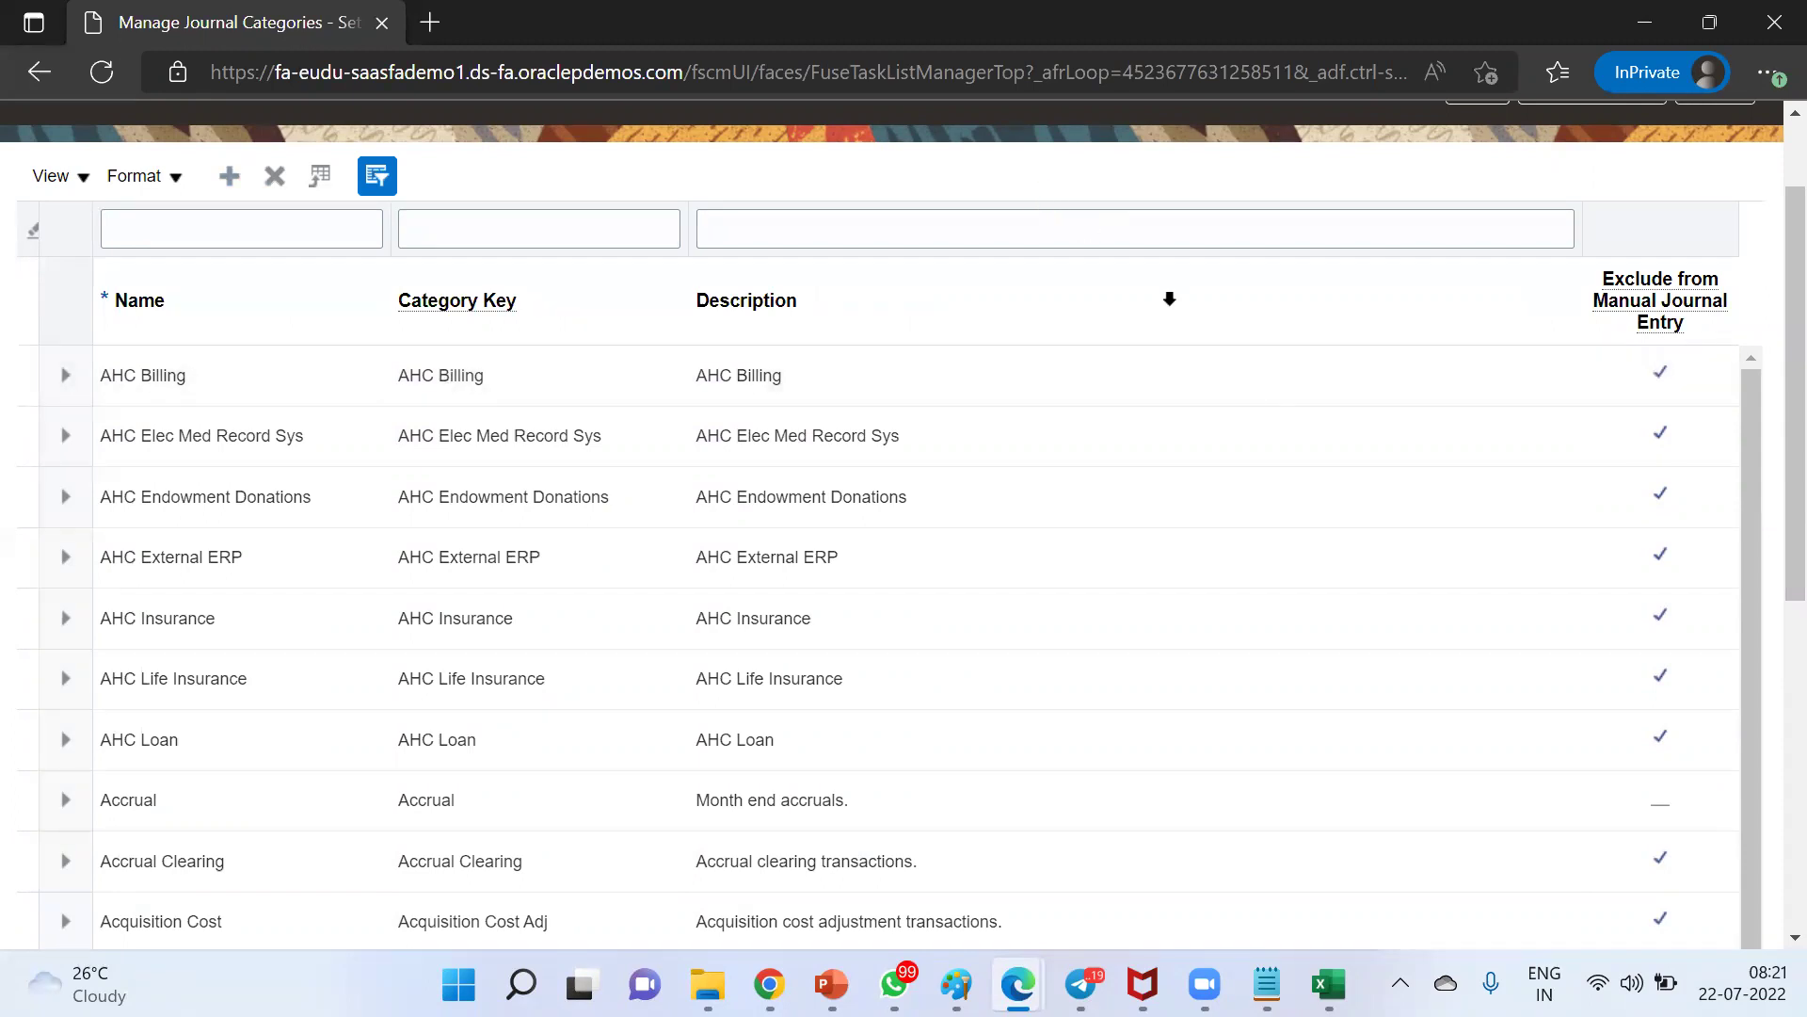
pyautogui.scroll(2, 1248, 380)
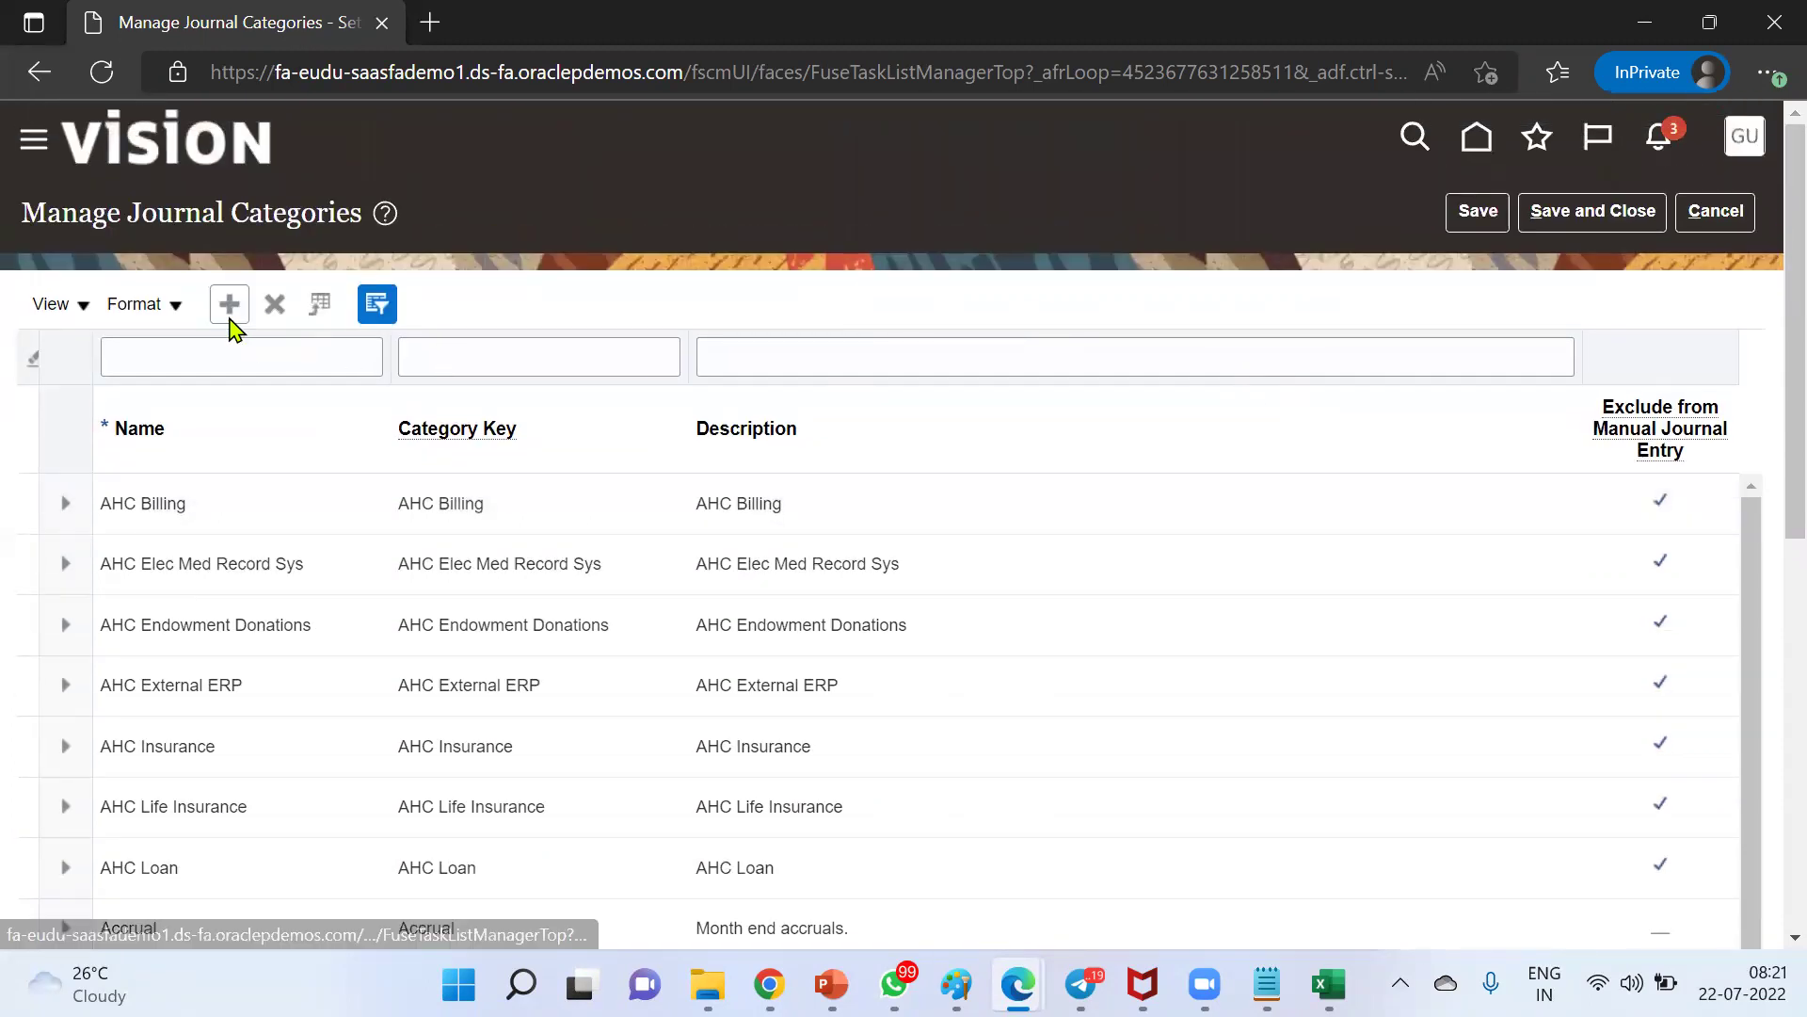
pyautogui.scroll(-2, 373, 727)
pyautogui.scroll(-2, 374, 727)
pyautogui.click(283, 802)
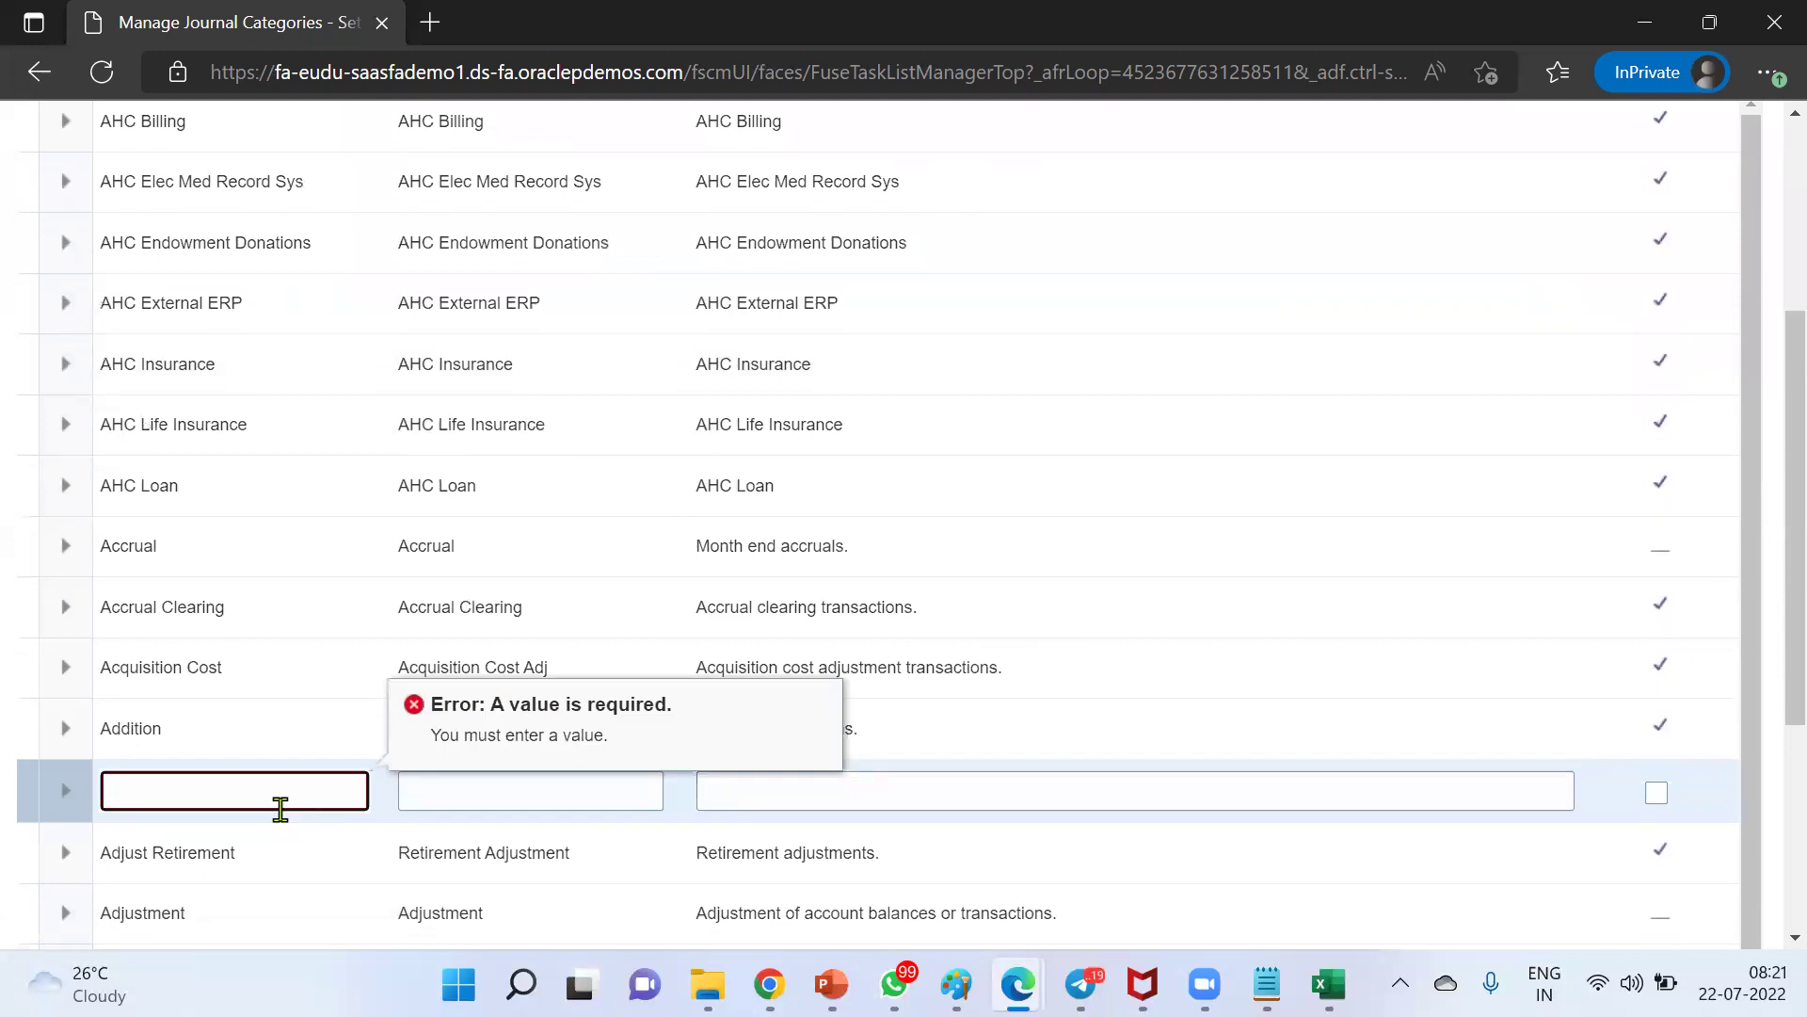
pyautogui.write('PWC Category')
pyautogui.press('Tab')
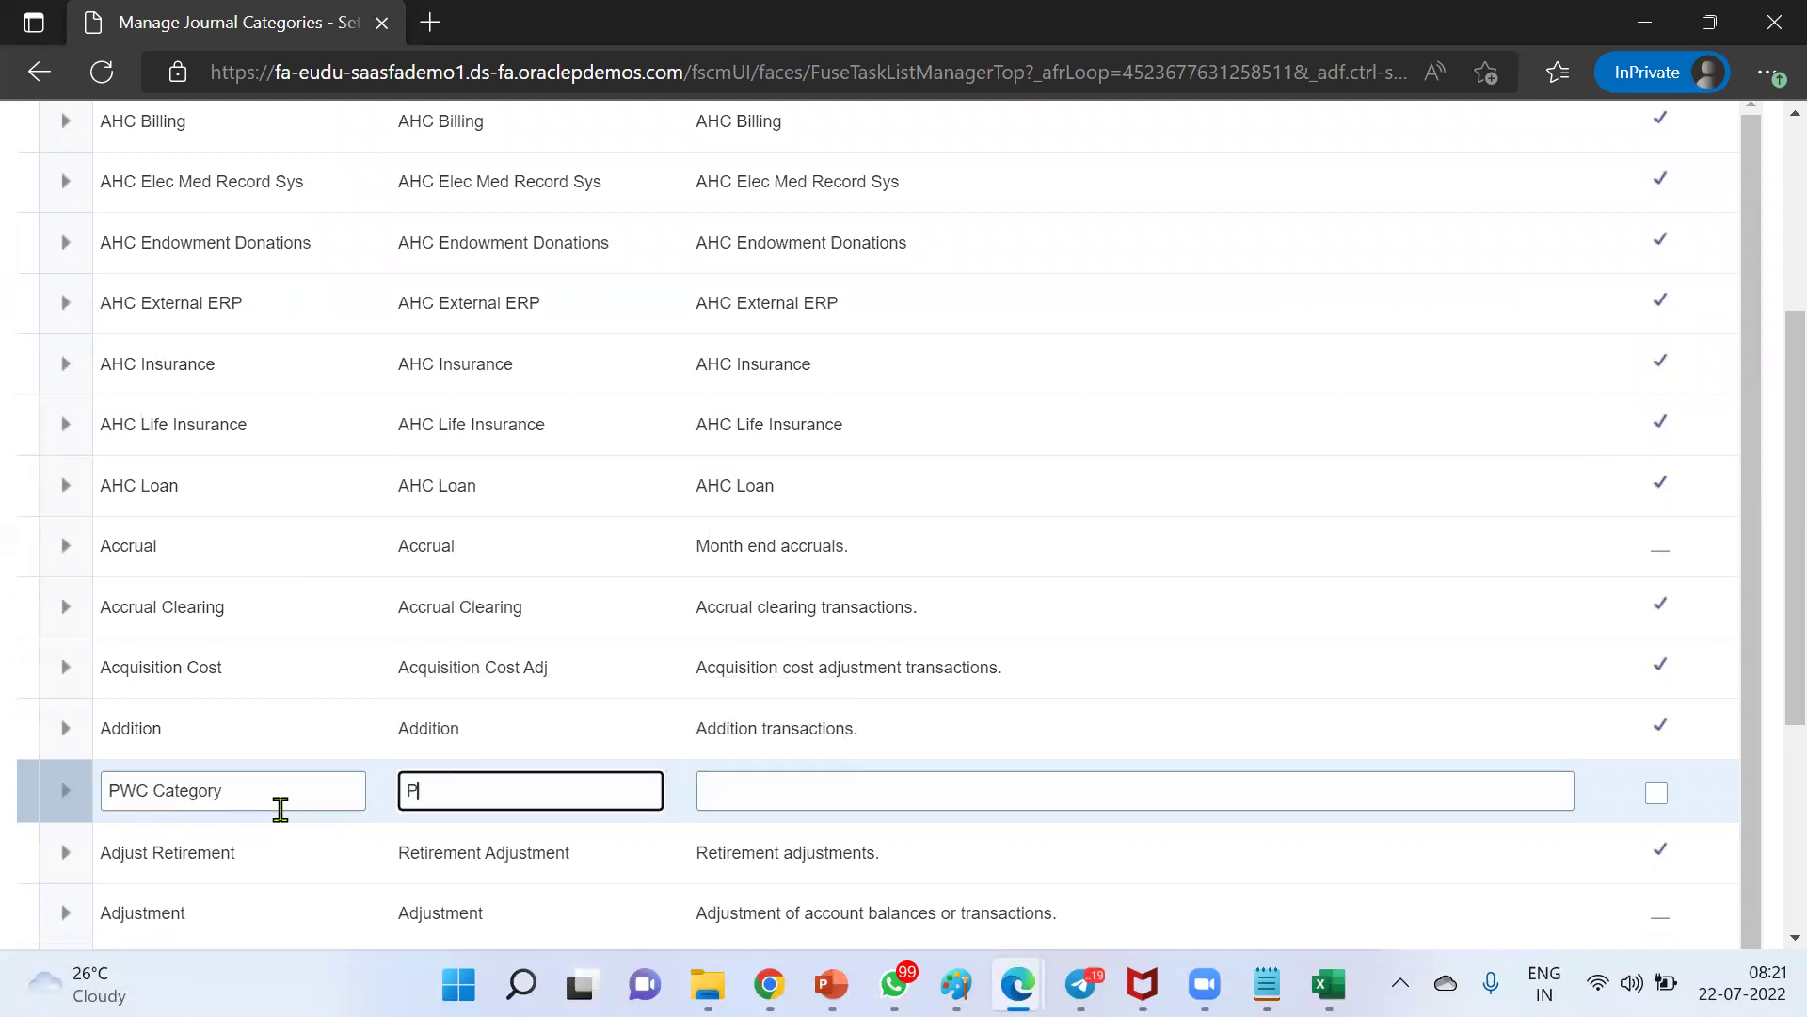
pyautogui.press('Tab')
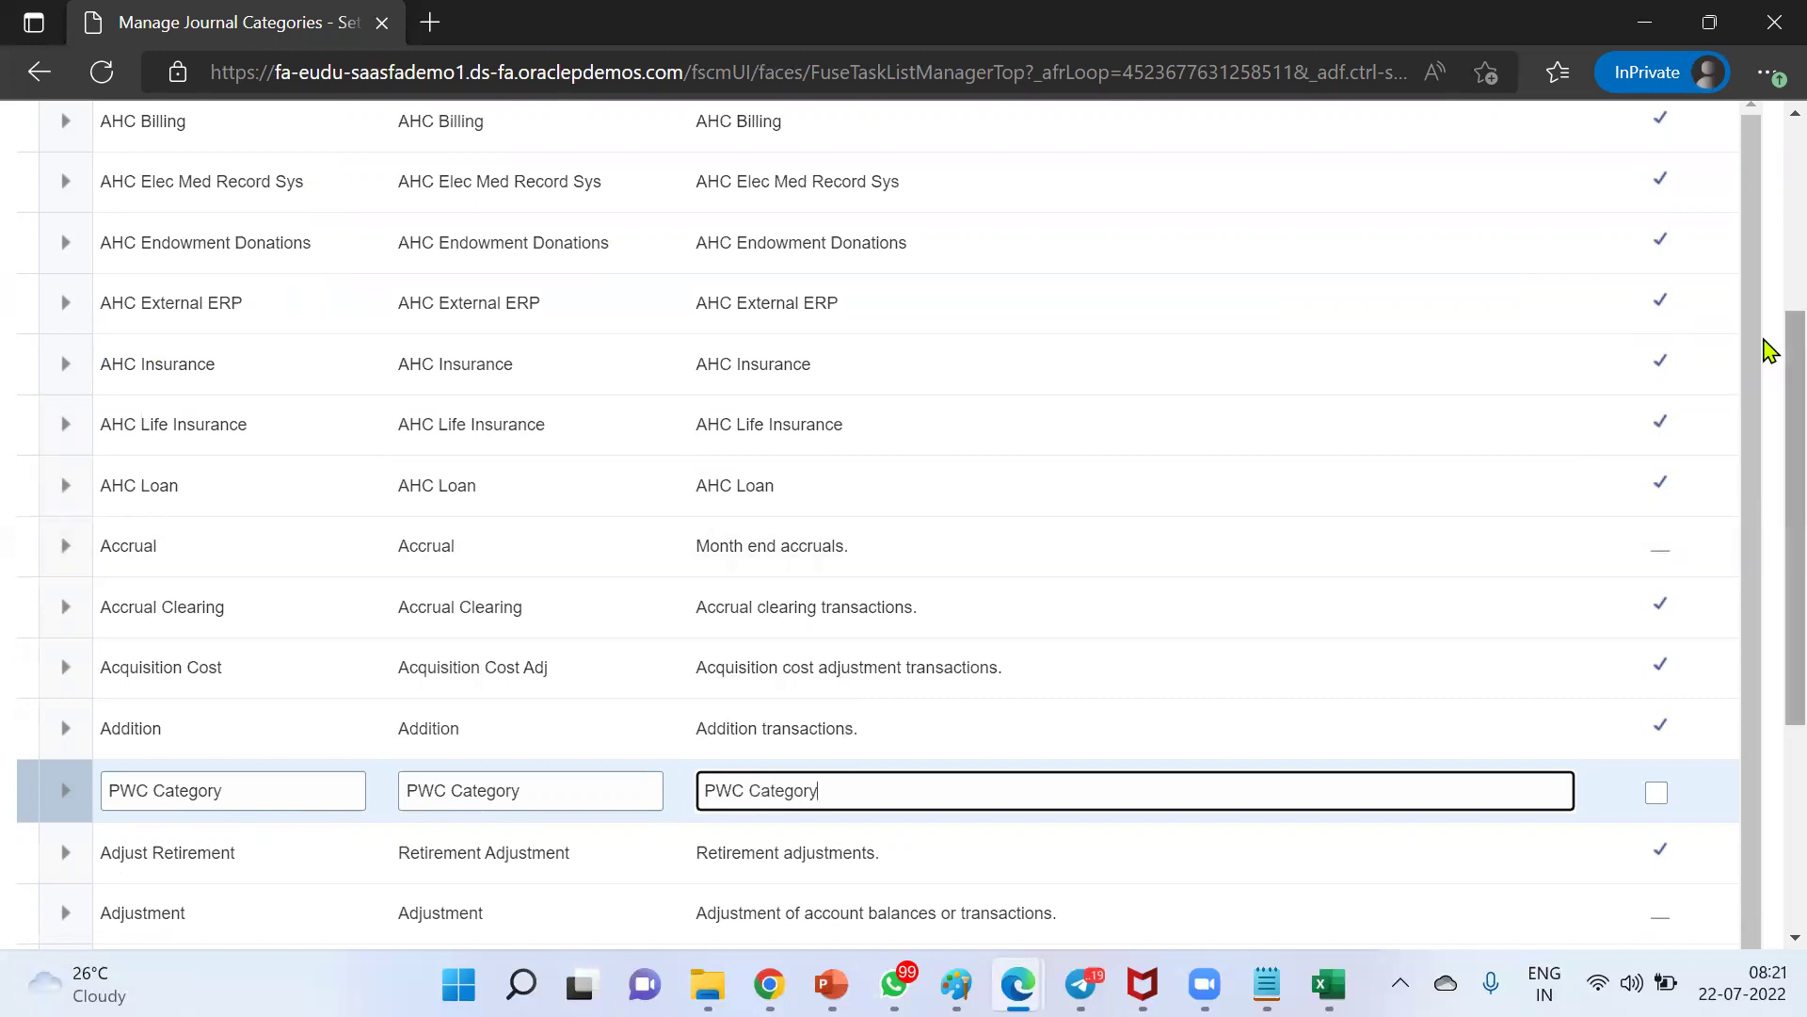
pyautogui.scroll(5, 1765, 310)
pyautogui.click(1476, 219)
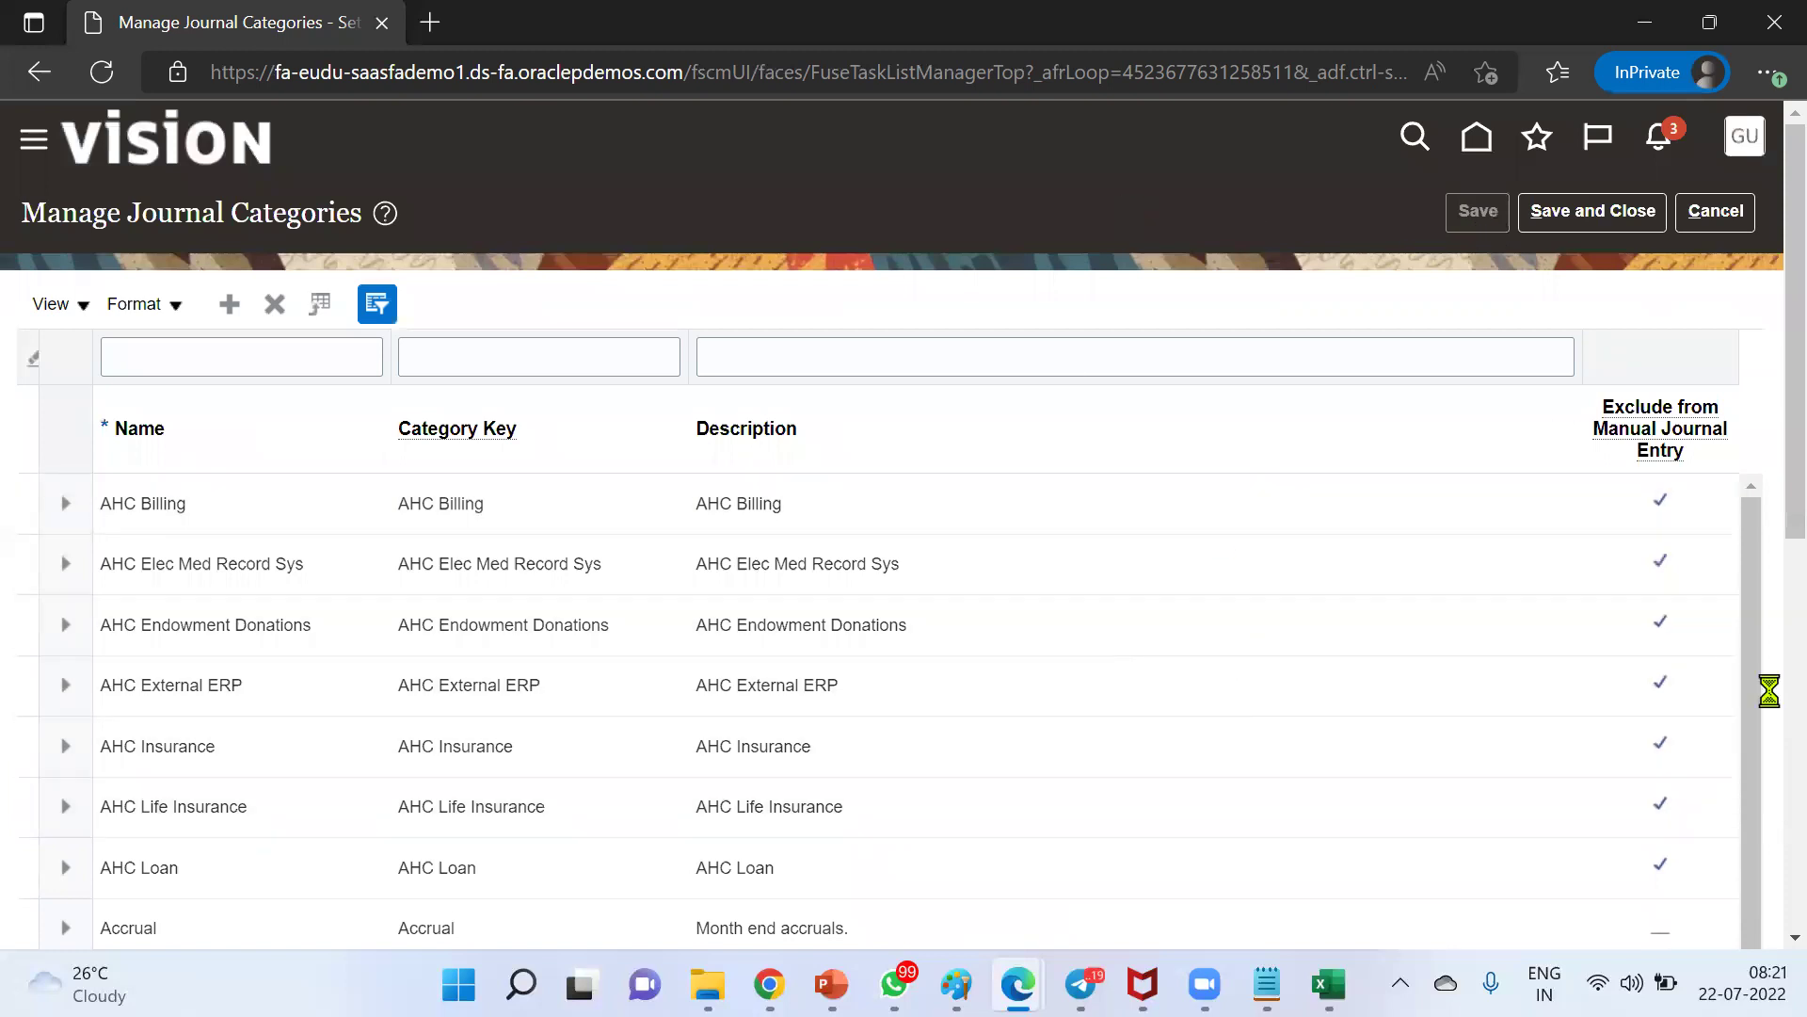
pyautogui.scroll(-5, 1762, 564)
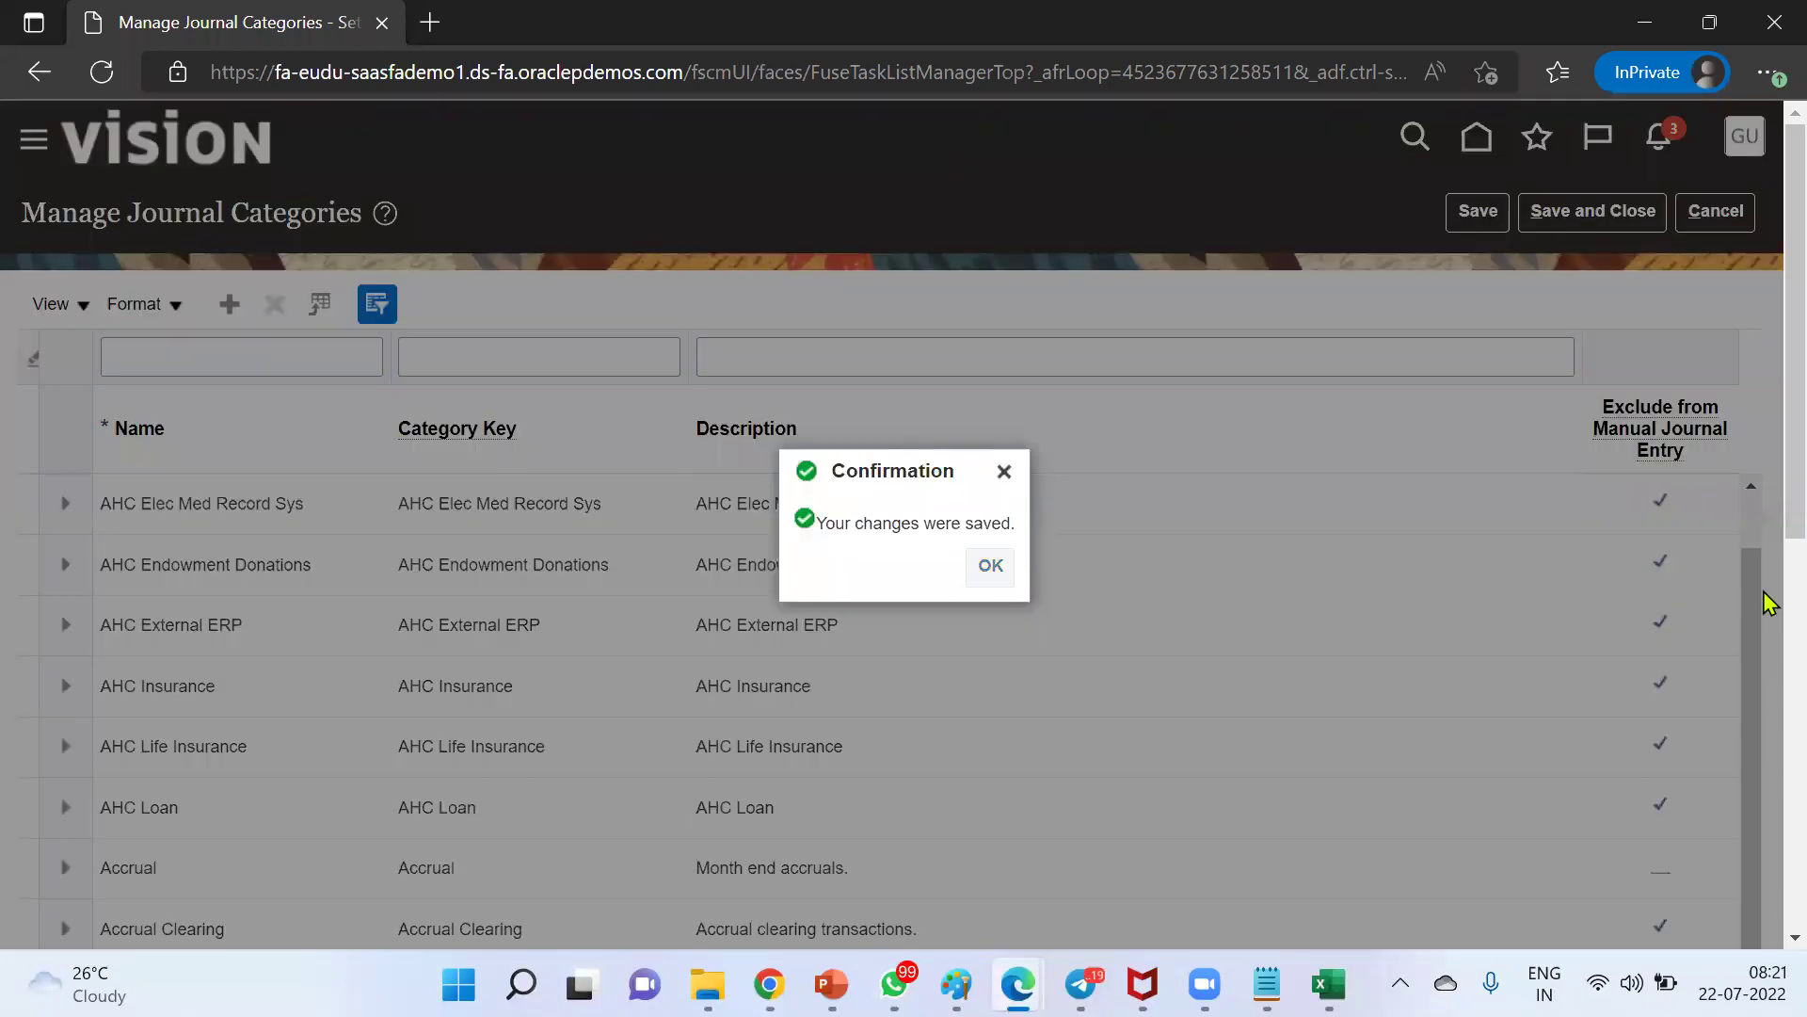
pyautogui.press('Return')
# Copy the PWC Category name into the Excel template's journal category cell E5 and enter USD as the currency code in F5
pyautogui.scroll(-4, 1764, 646)
pyautogui.moveTo(321, 704); pyautogui.dragTo(101, 699)
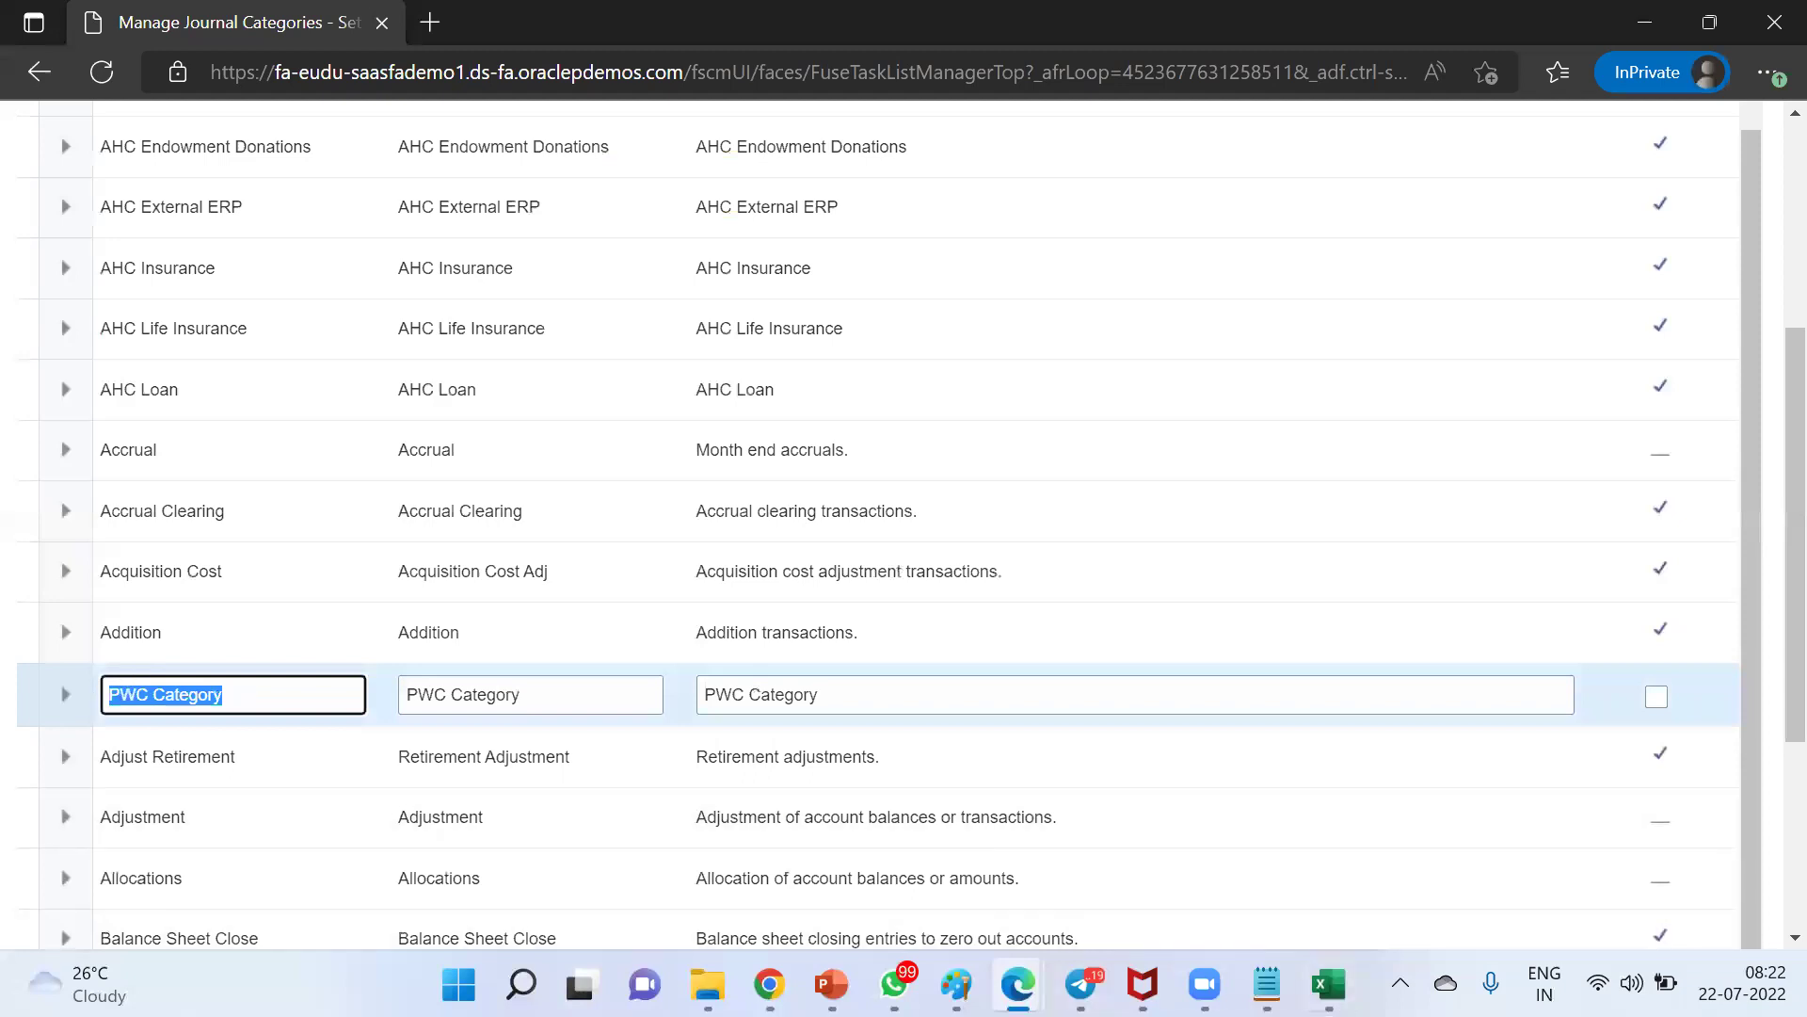
pyautogui.hotkey('ctrl', 'c')
pyautogui.click(1330, 984)
pyautogui.hotkey('ctrl', 'v')
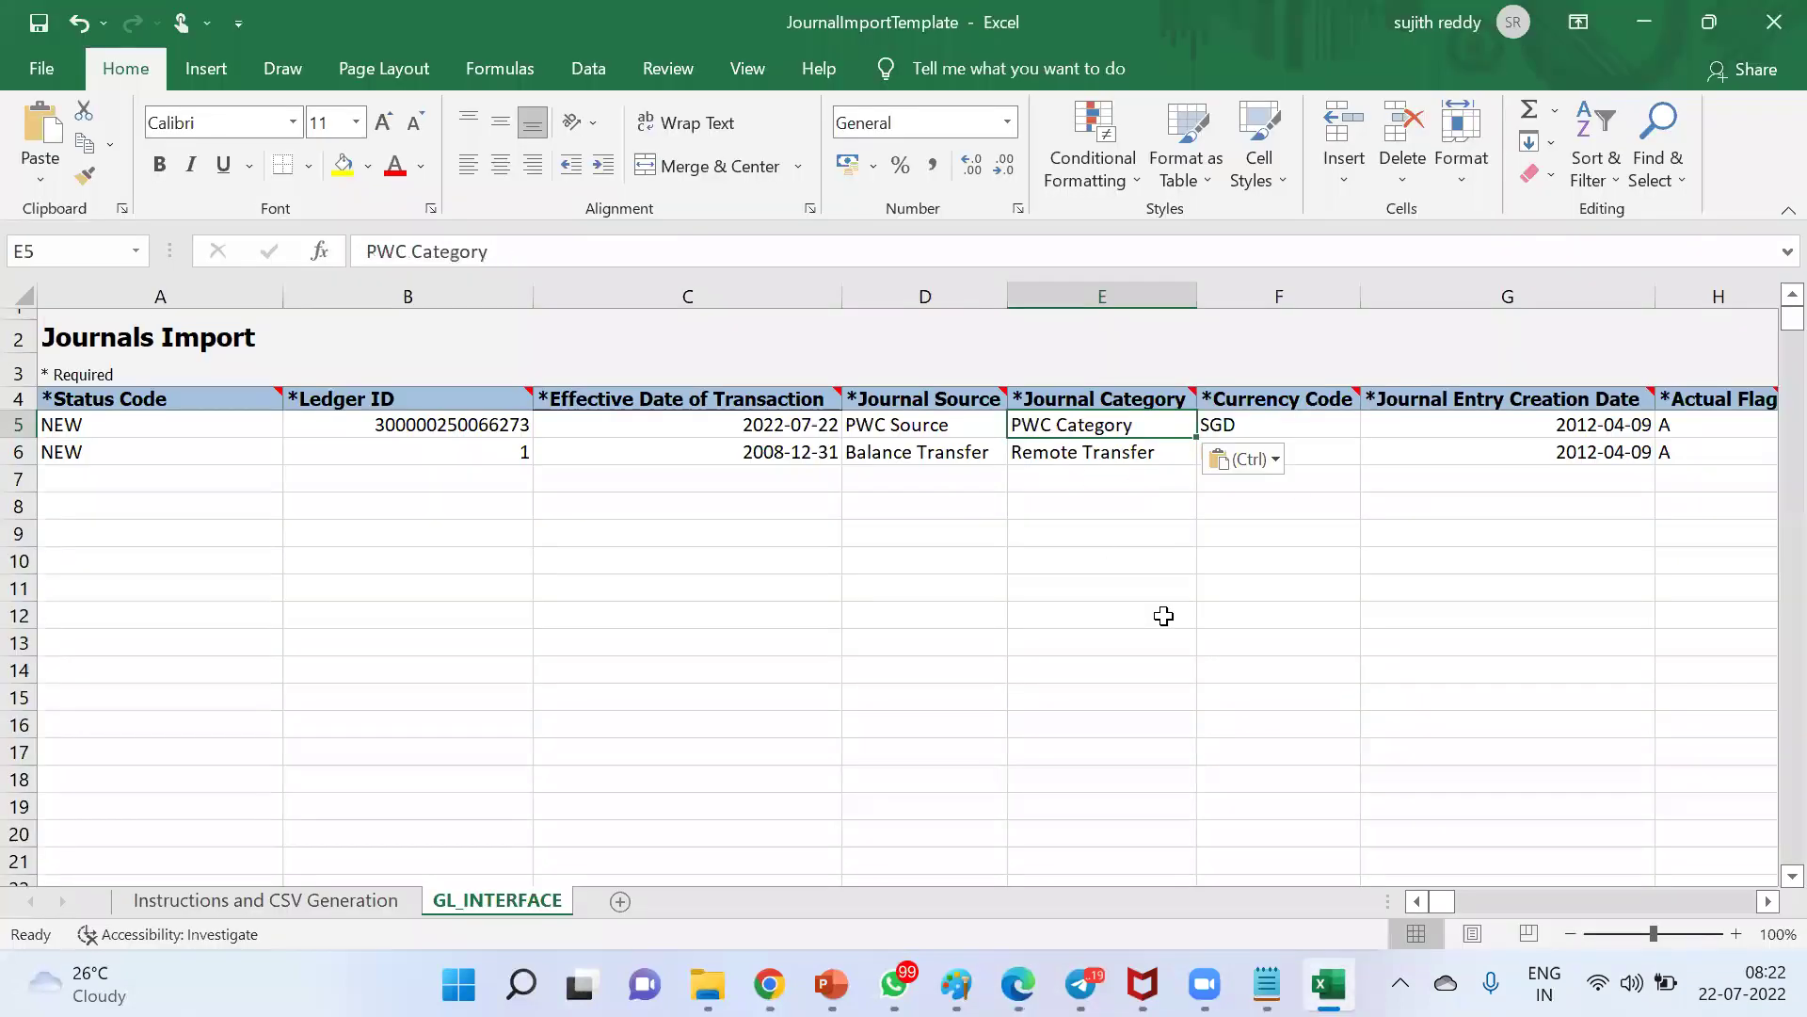
pyautogui.press('Right')
pyautogui.write('USD')
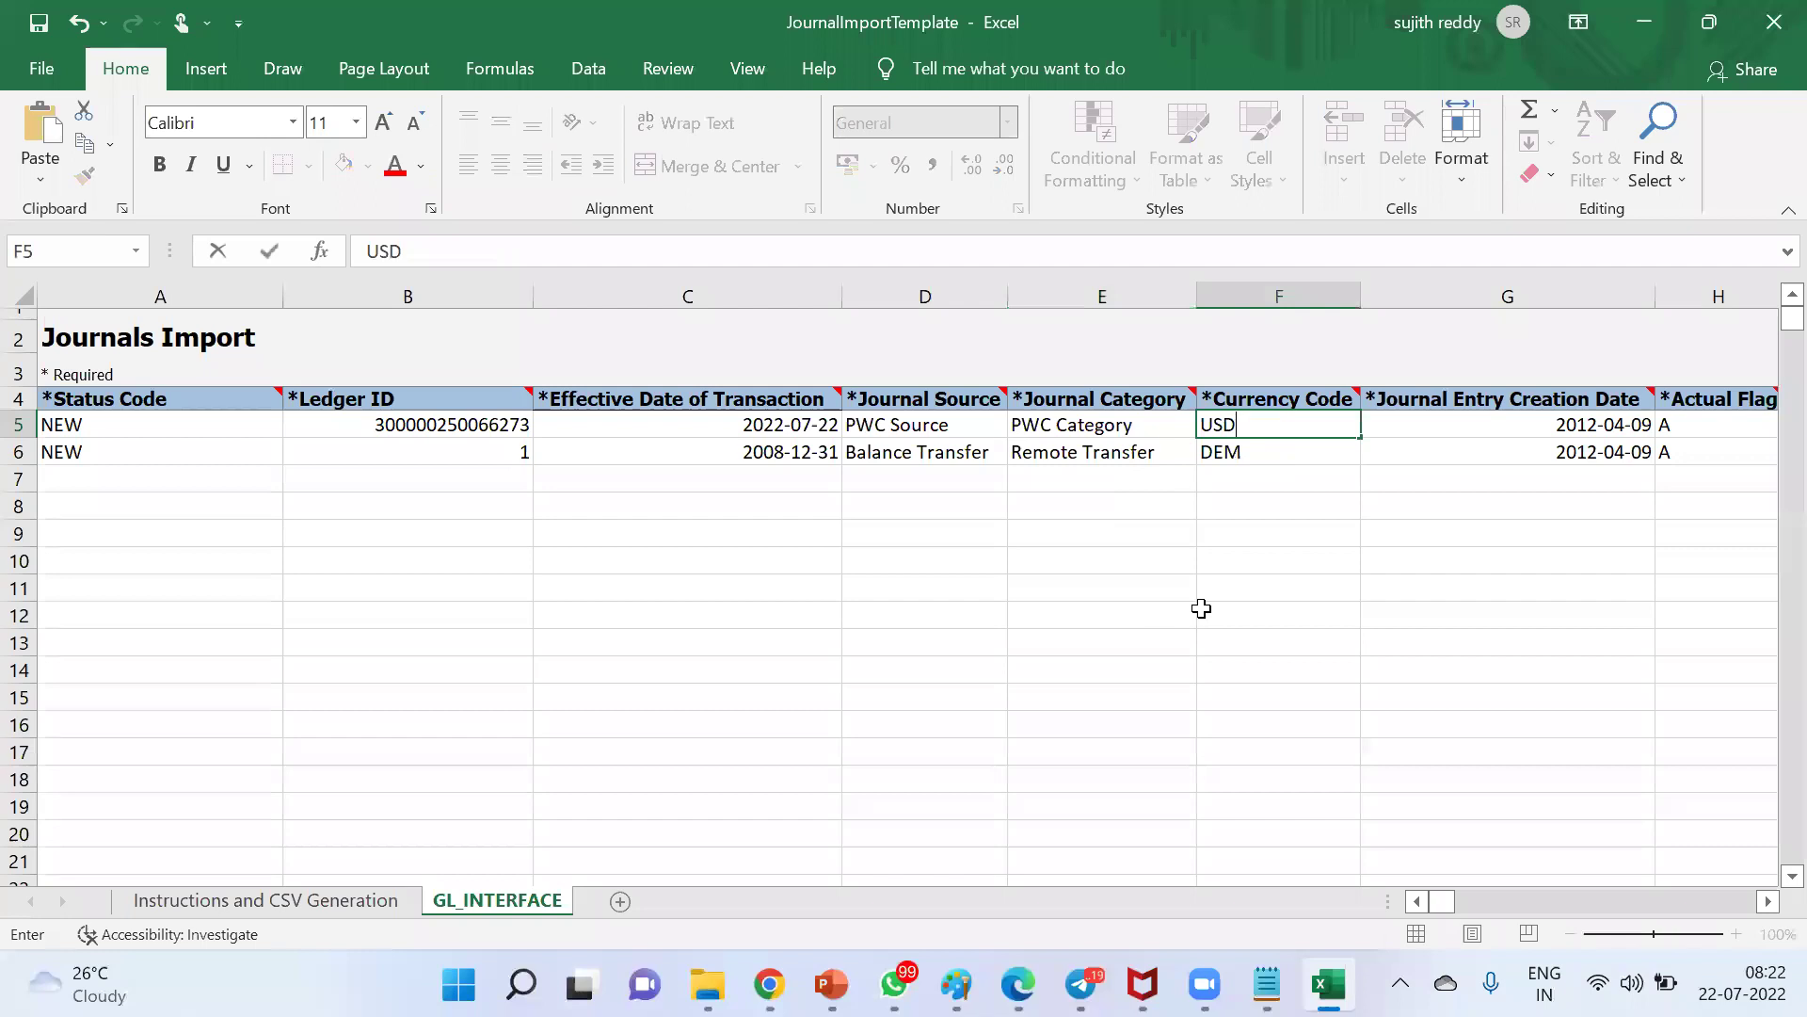
# Enter 22-JUL-2022 as the journal entry creation date in G5 and choose A as the actual flag in H5
pyautogui.press('Right')
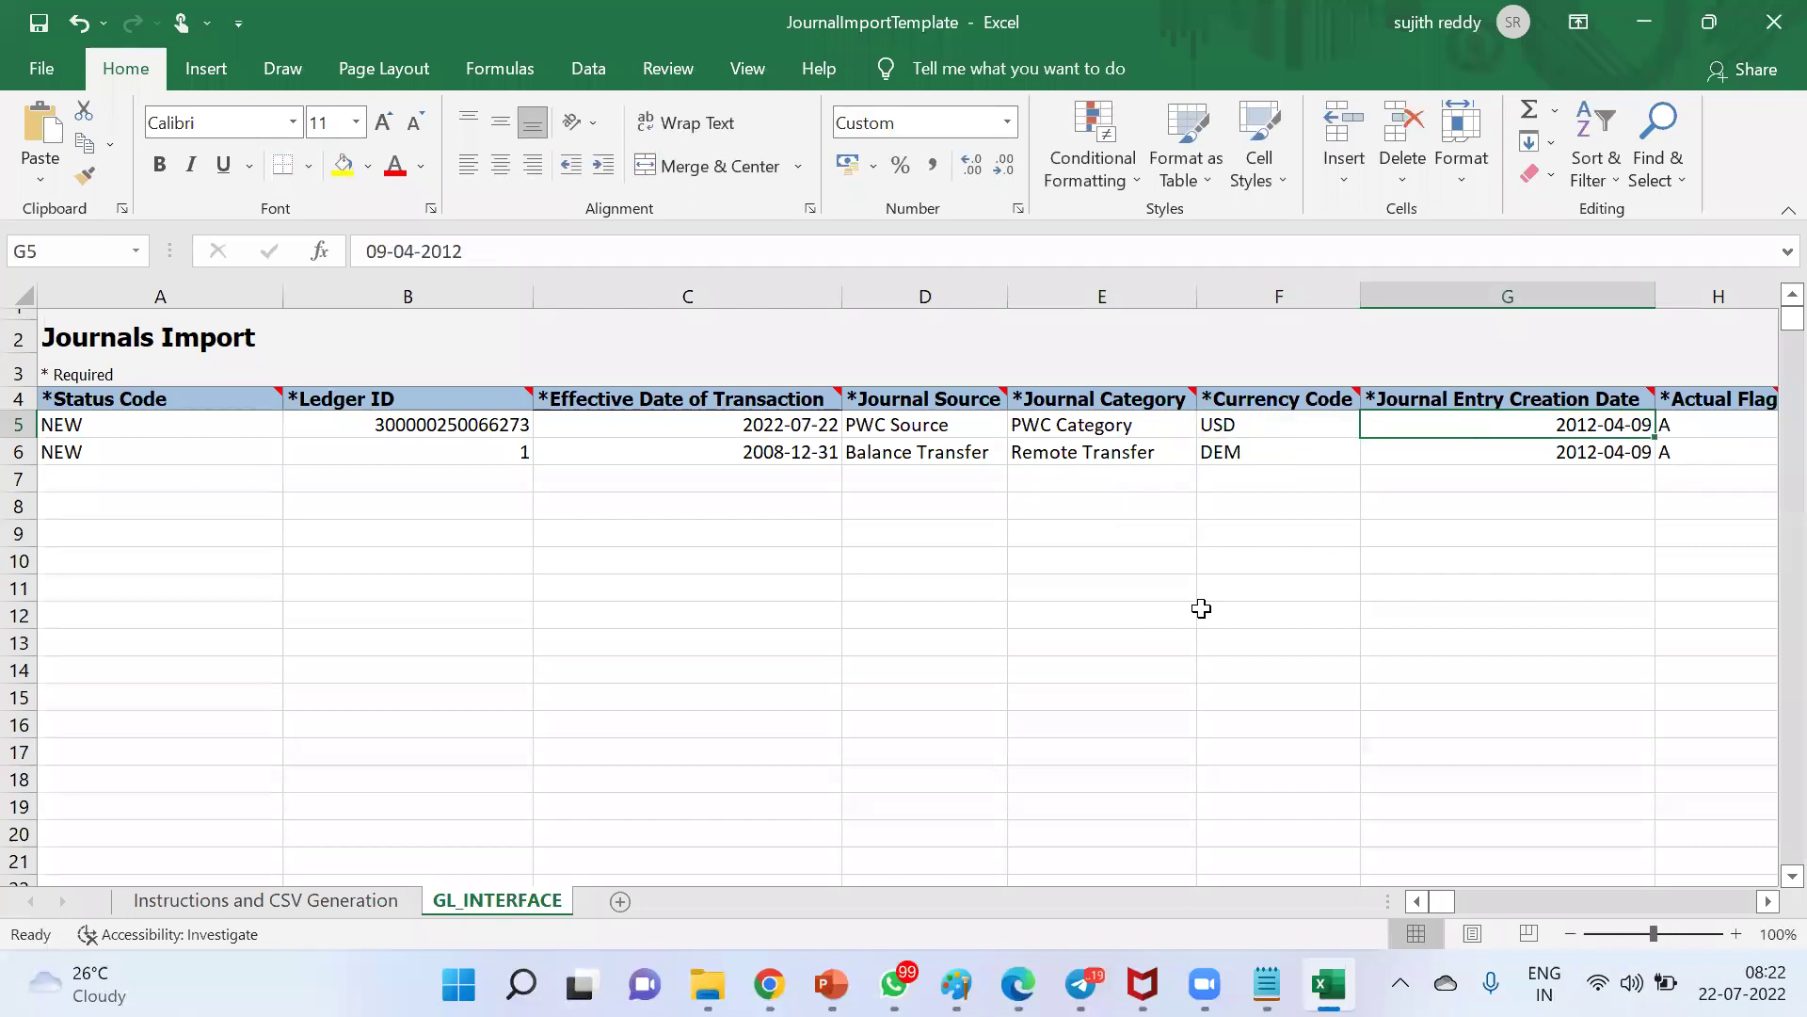
pyautogui.write('22-JU')
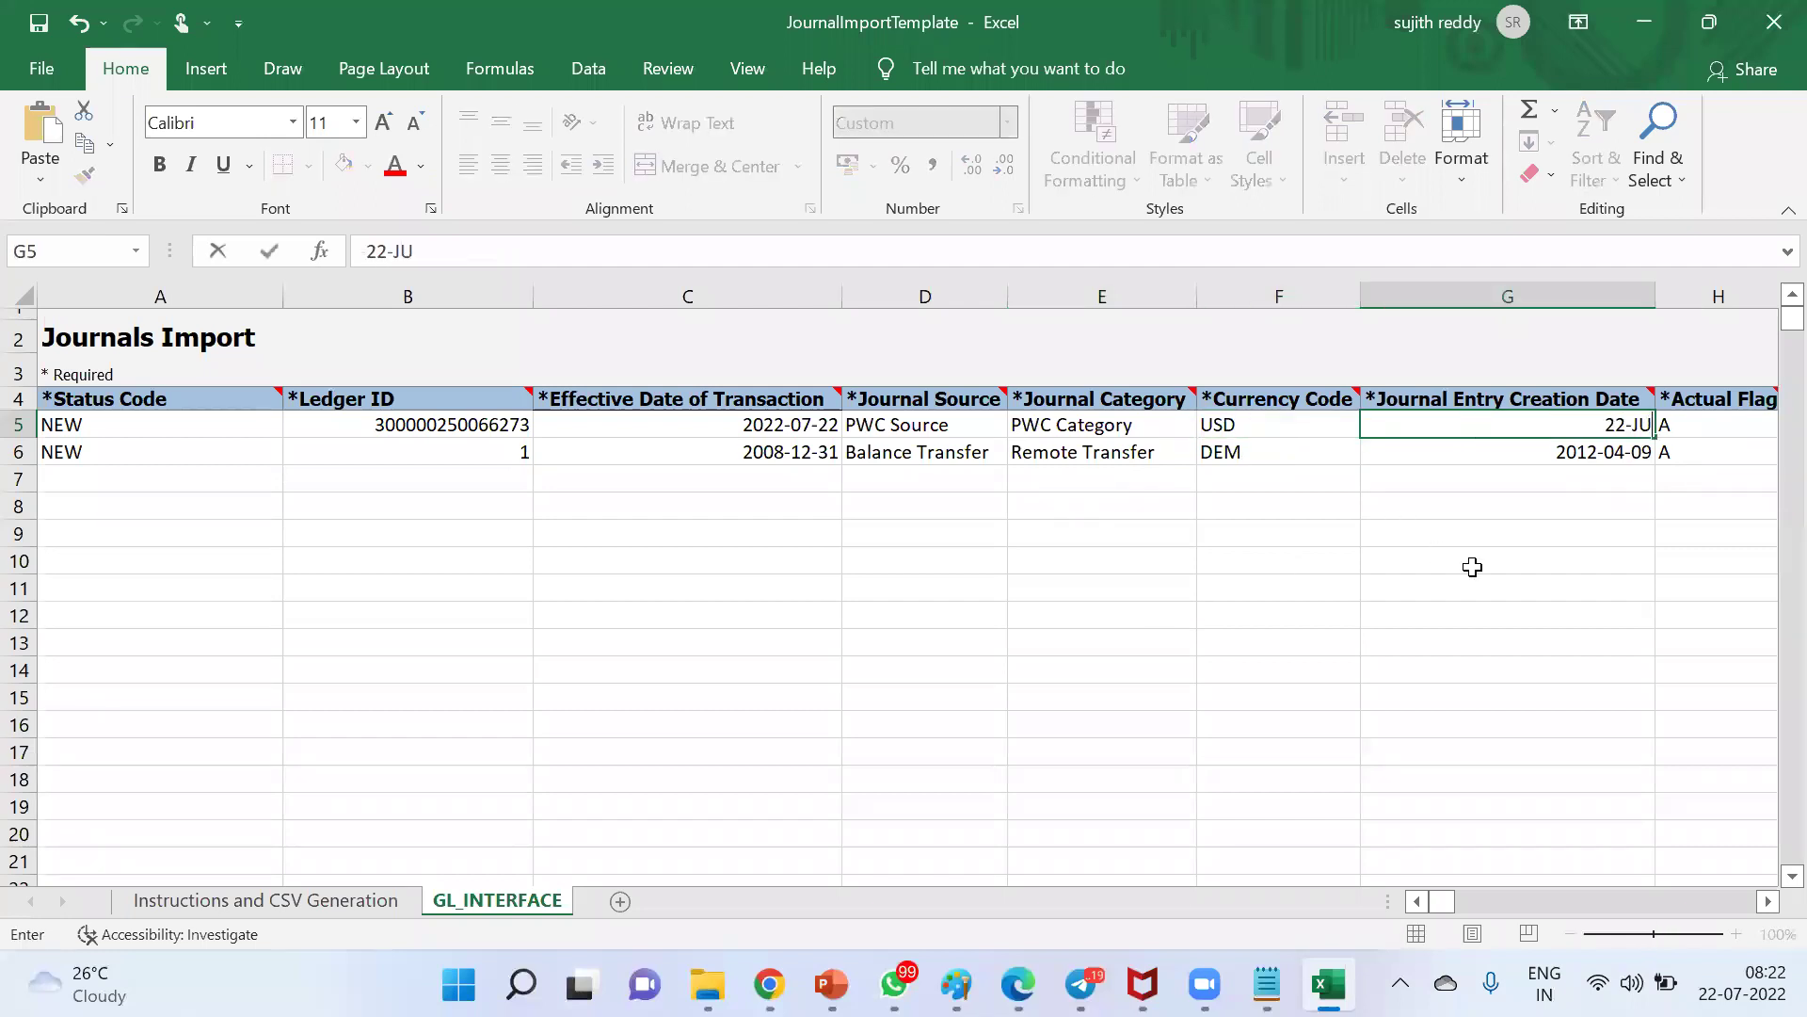
pyautogui.write('L-2022')
pyautogui.press('Right')
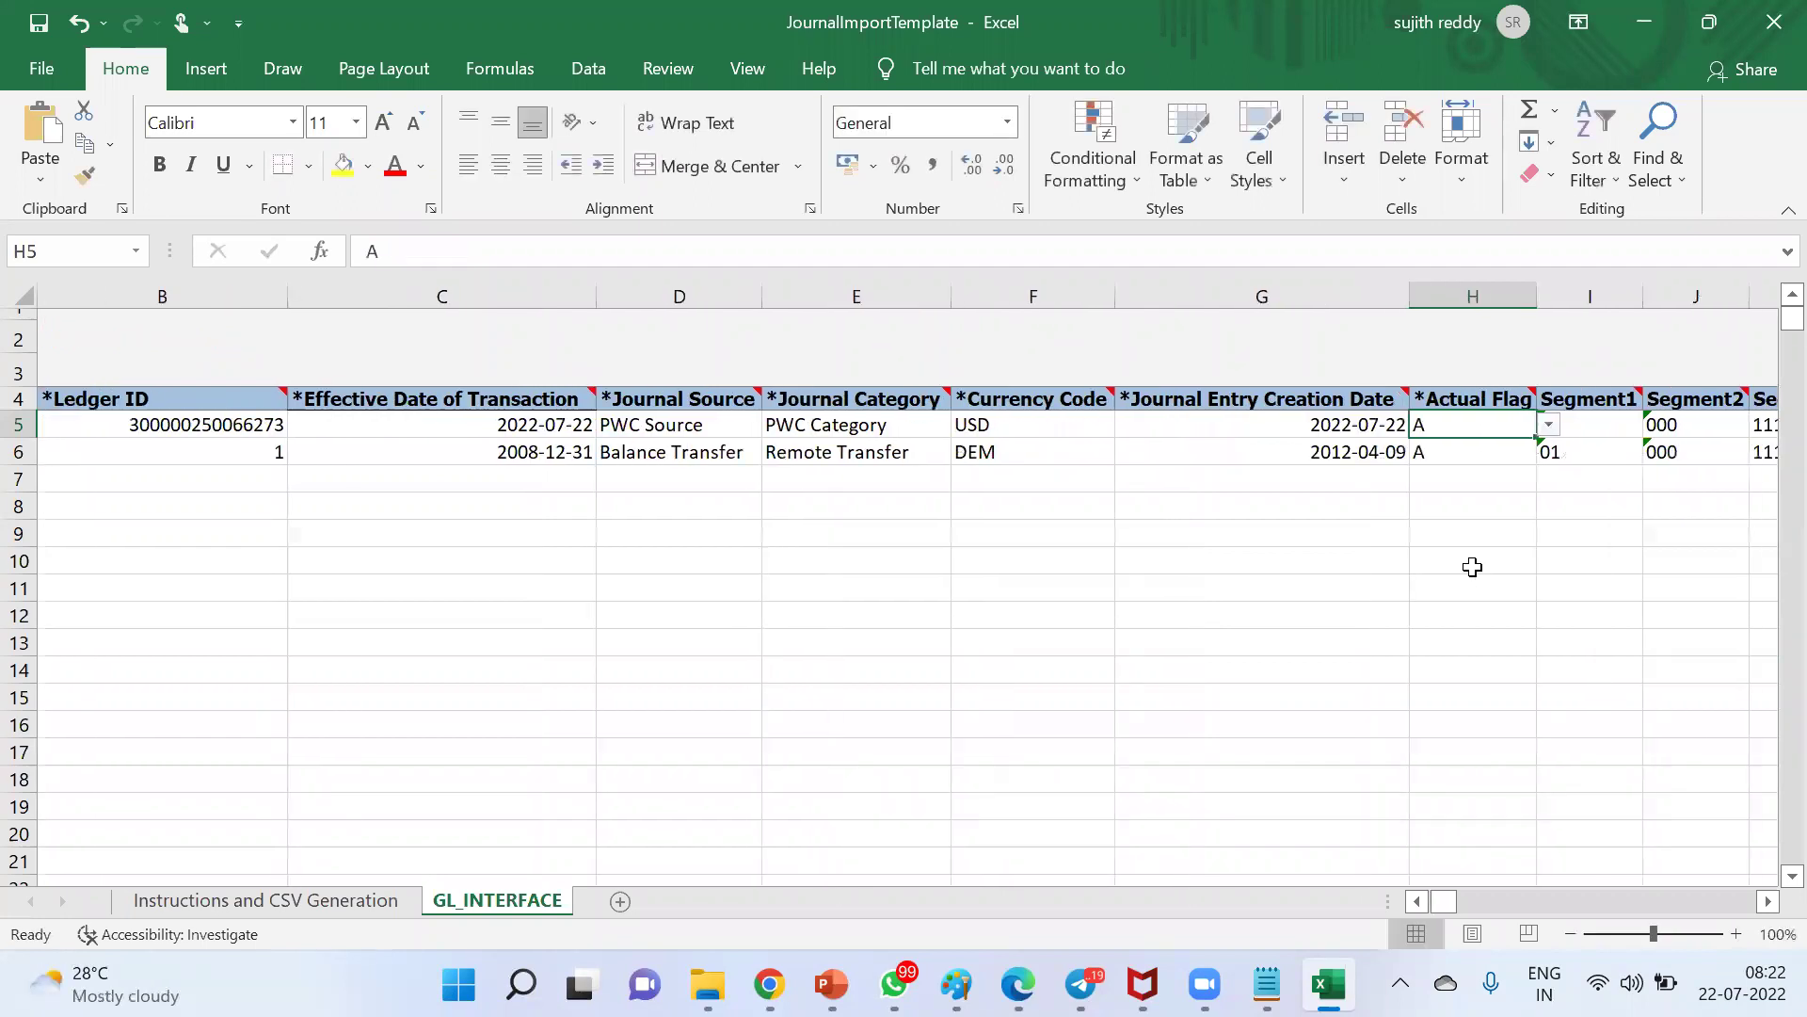
pyautogui.click(1548, 428)
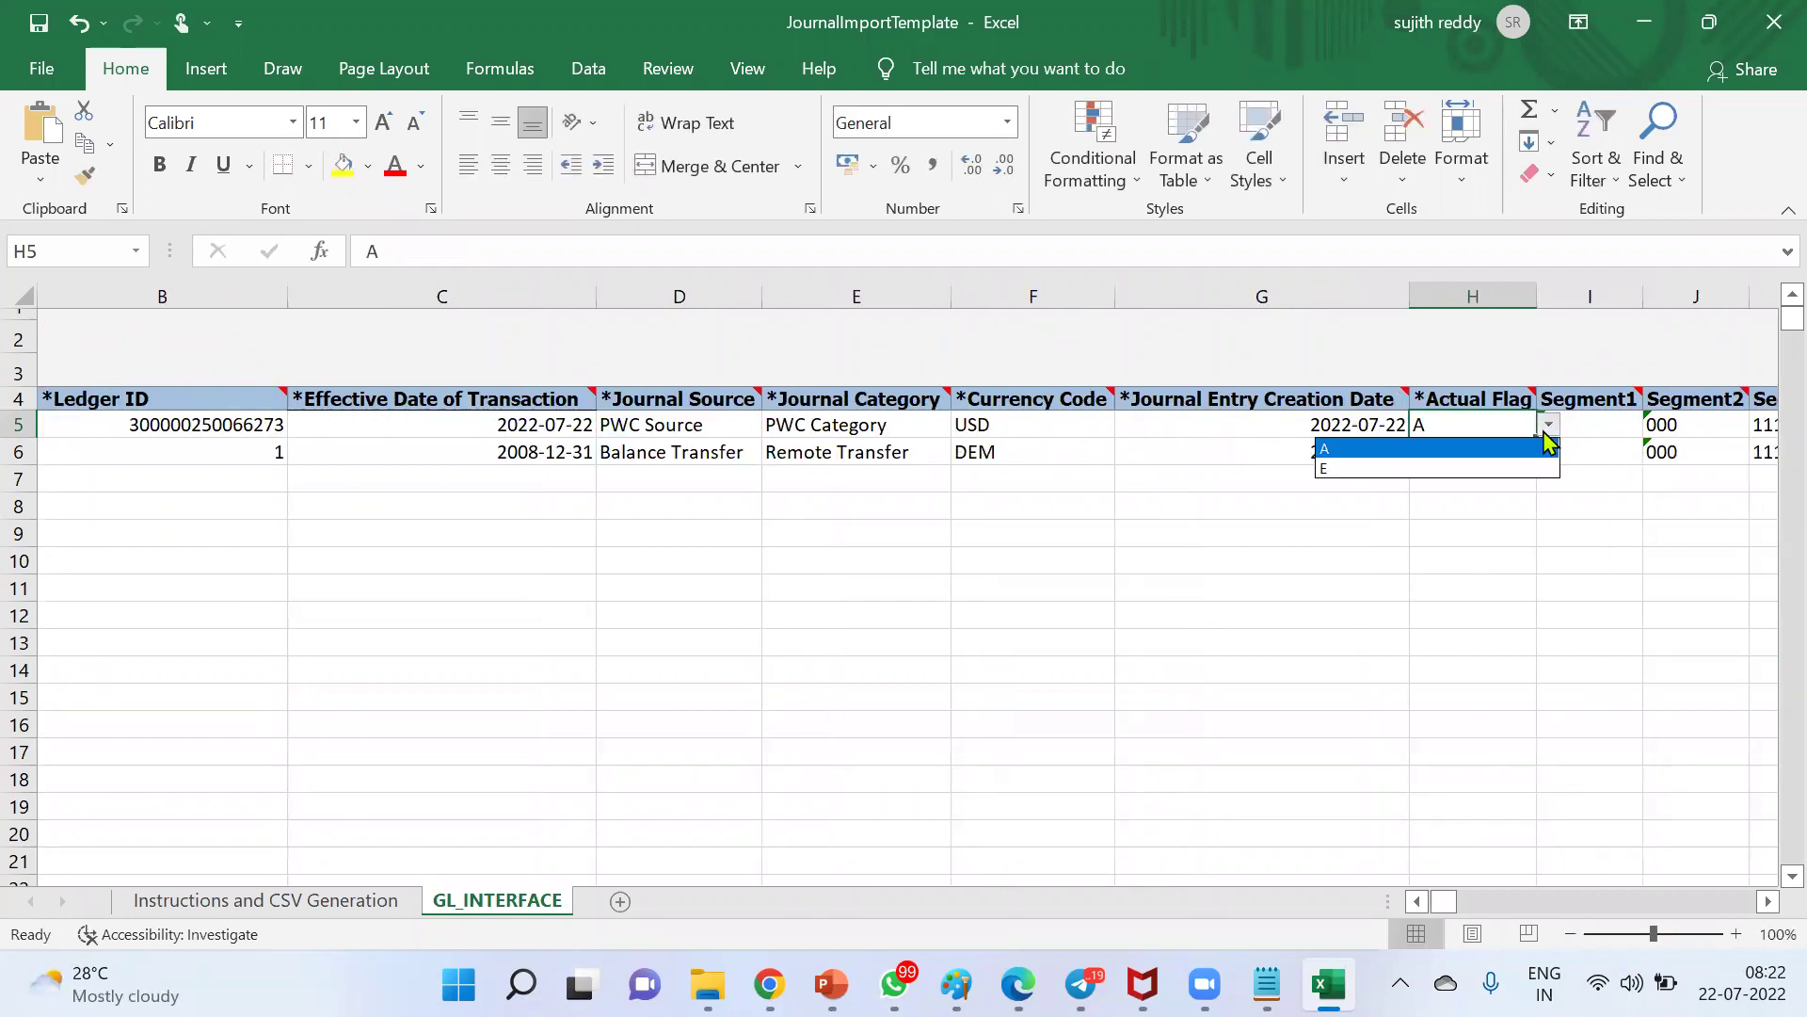
pyautogui.click(1549, 449)
# Look across the segment columns of row 5, from Segment1 through Segment10
pyautogui.press('Right')
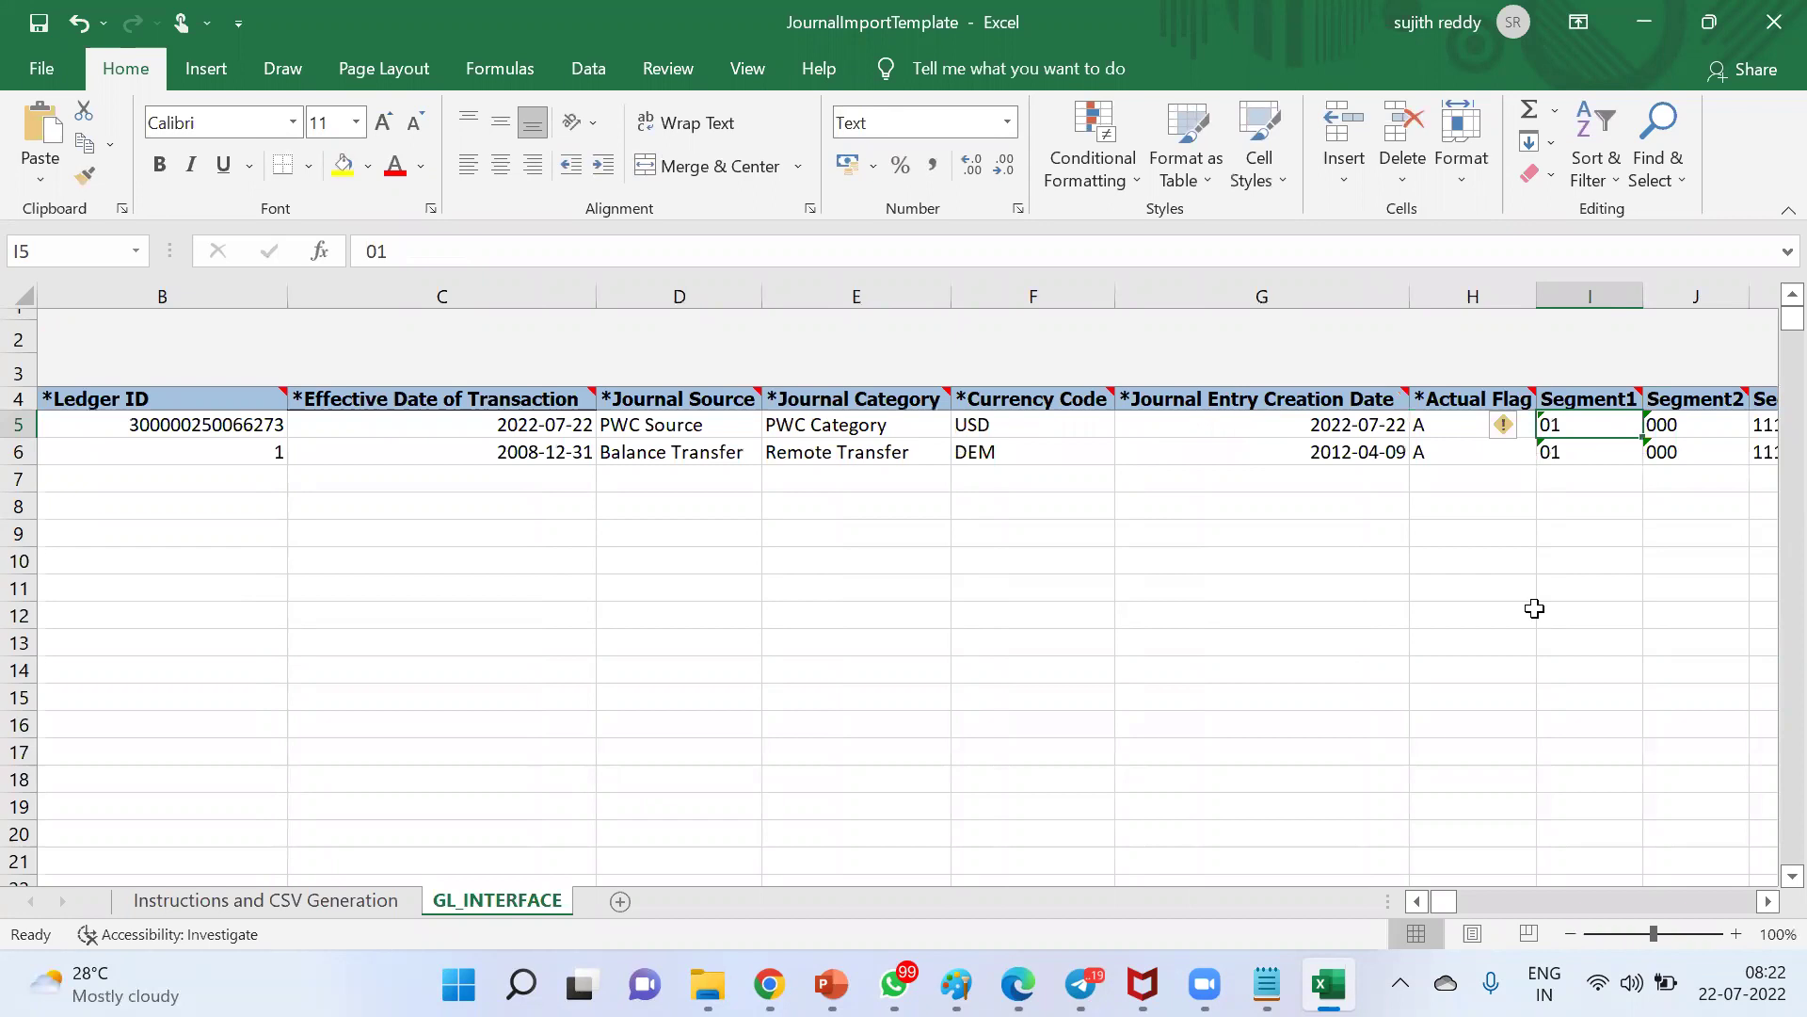
pyautogui.press('Right')
pyautogui.press('Right')
pyautogui.press('Right')
pyautogui.press('Right')
pyautogui.press('Right')
pyautogui.press('Right')
pyautogui.press('Right')
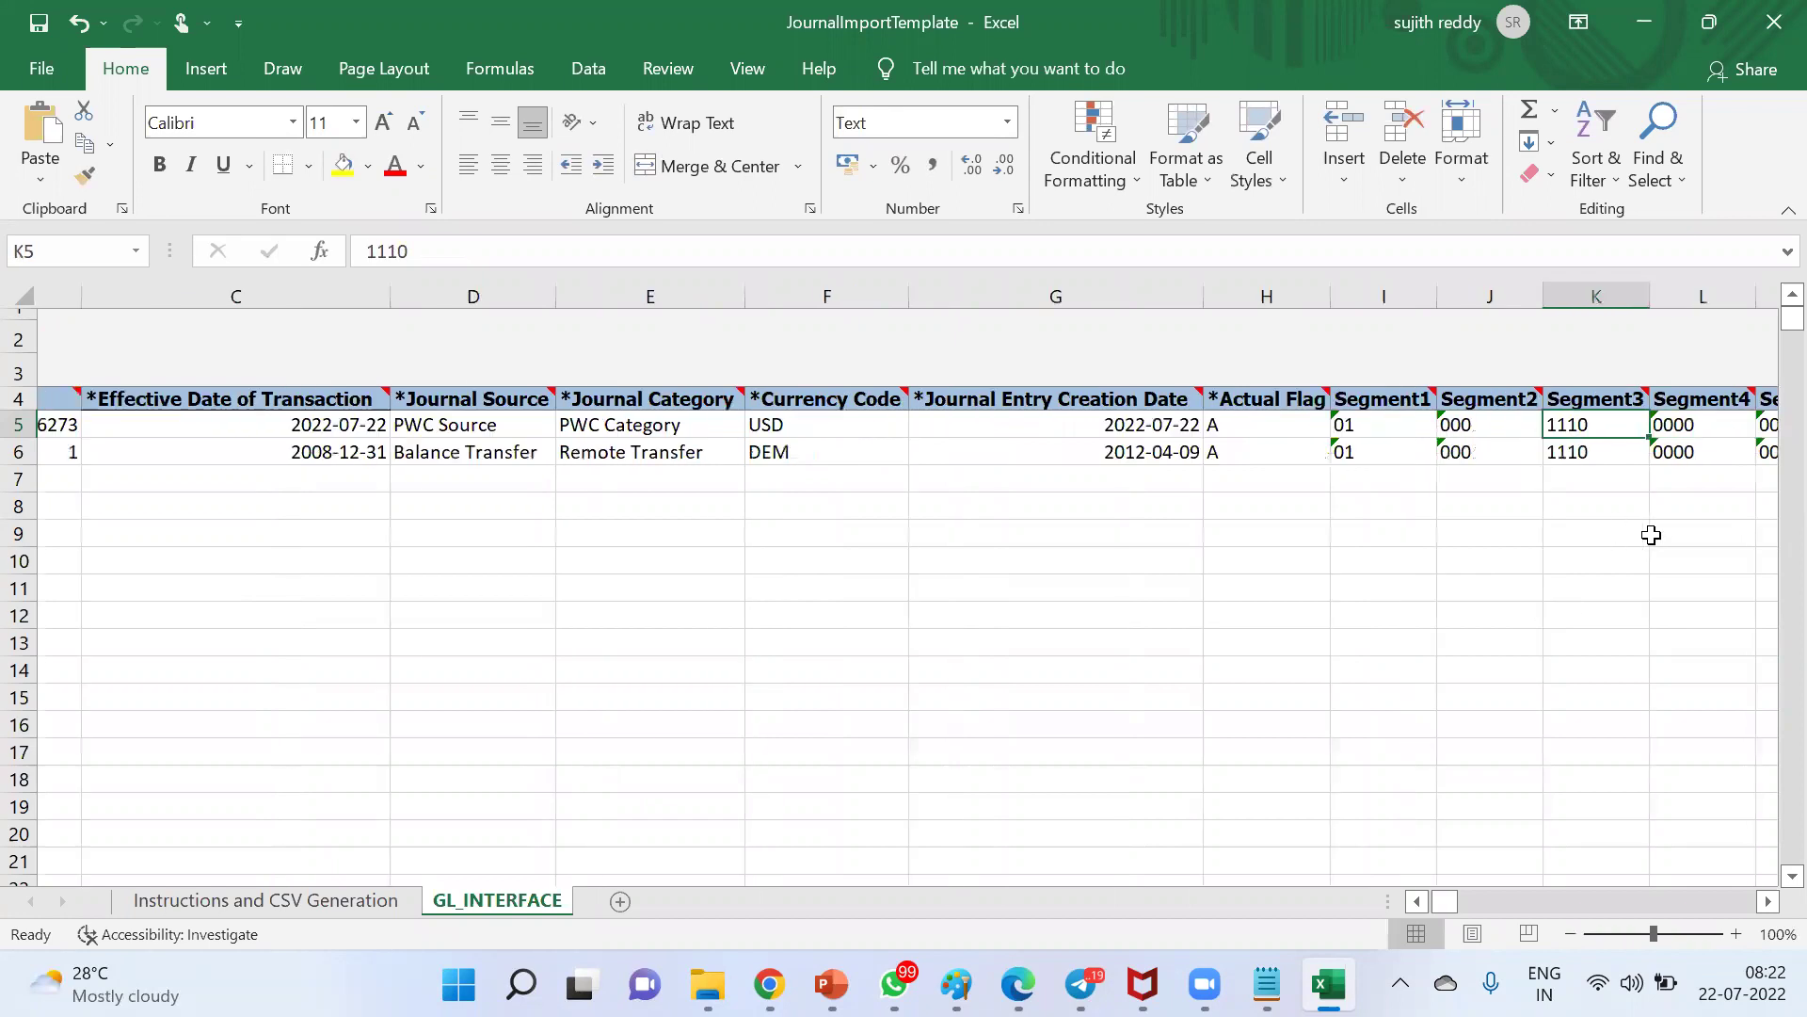
pyautogui.press('Right')
pyautogui.press('Right')
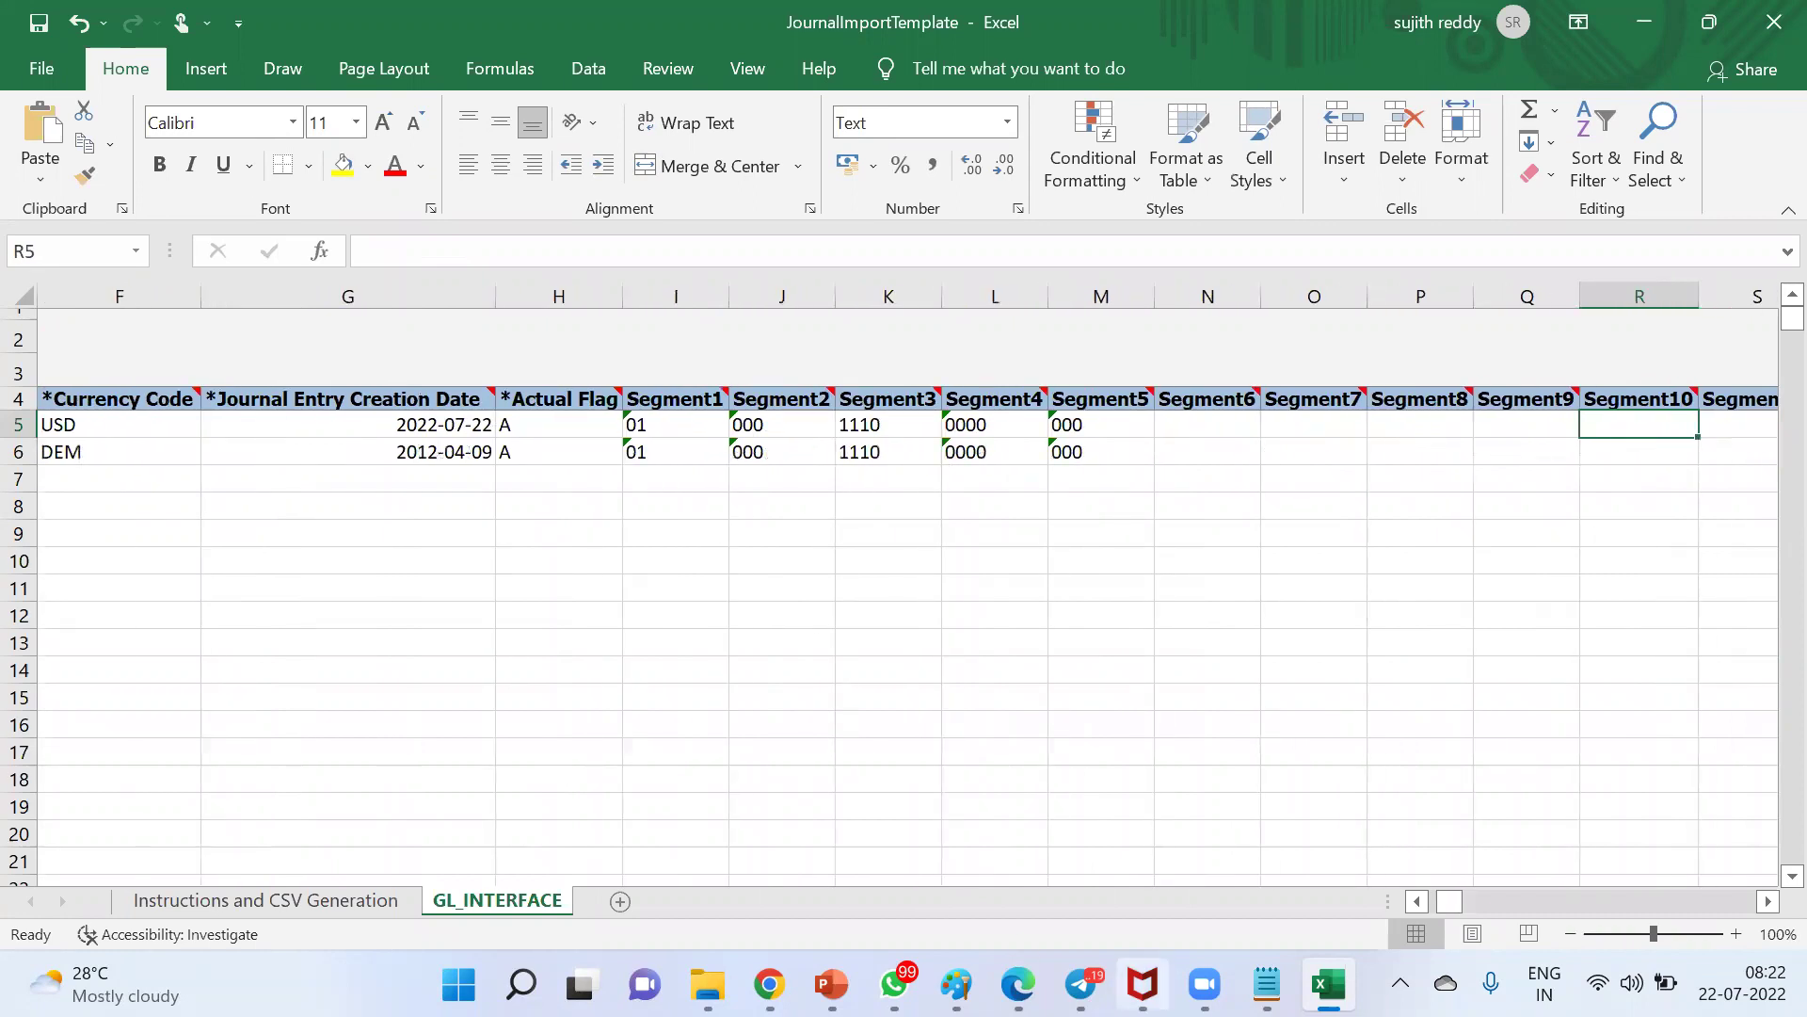
# Switch to the Create Journal page in the browser and check the segment breakdown of journal line 1's account
pyautogui.moveTo(1017, 984)
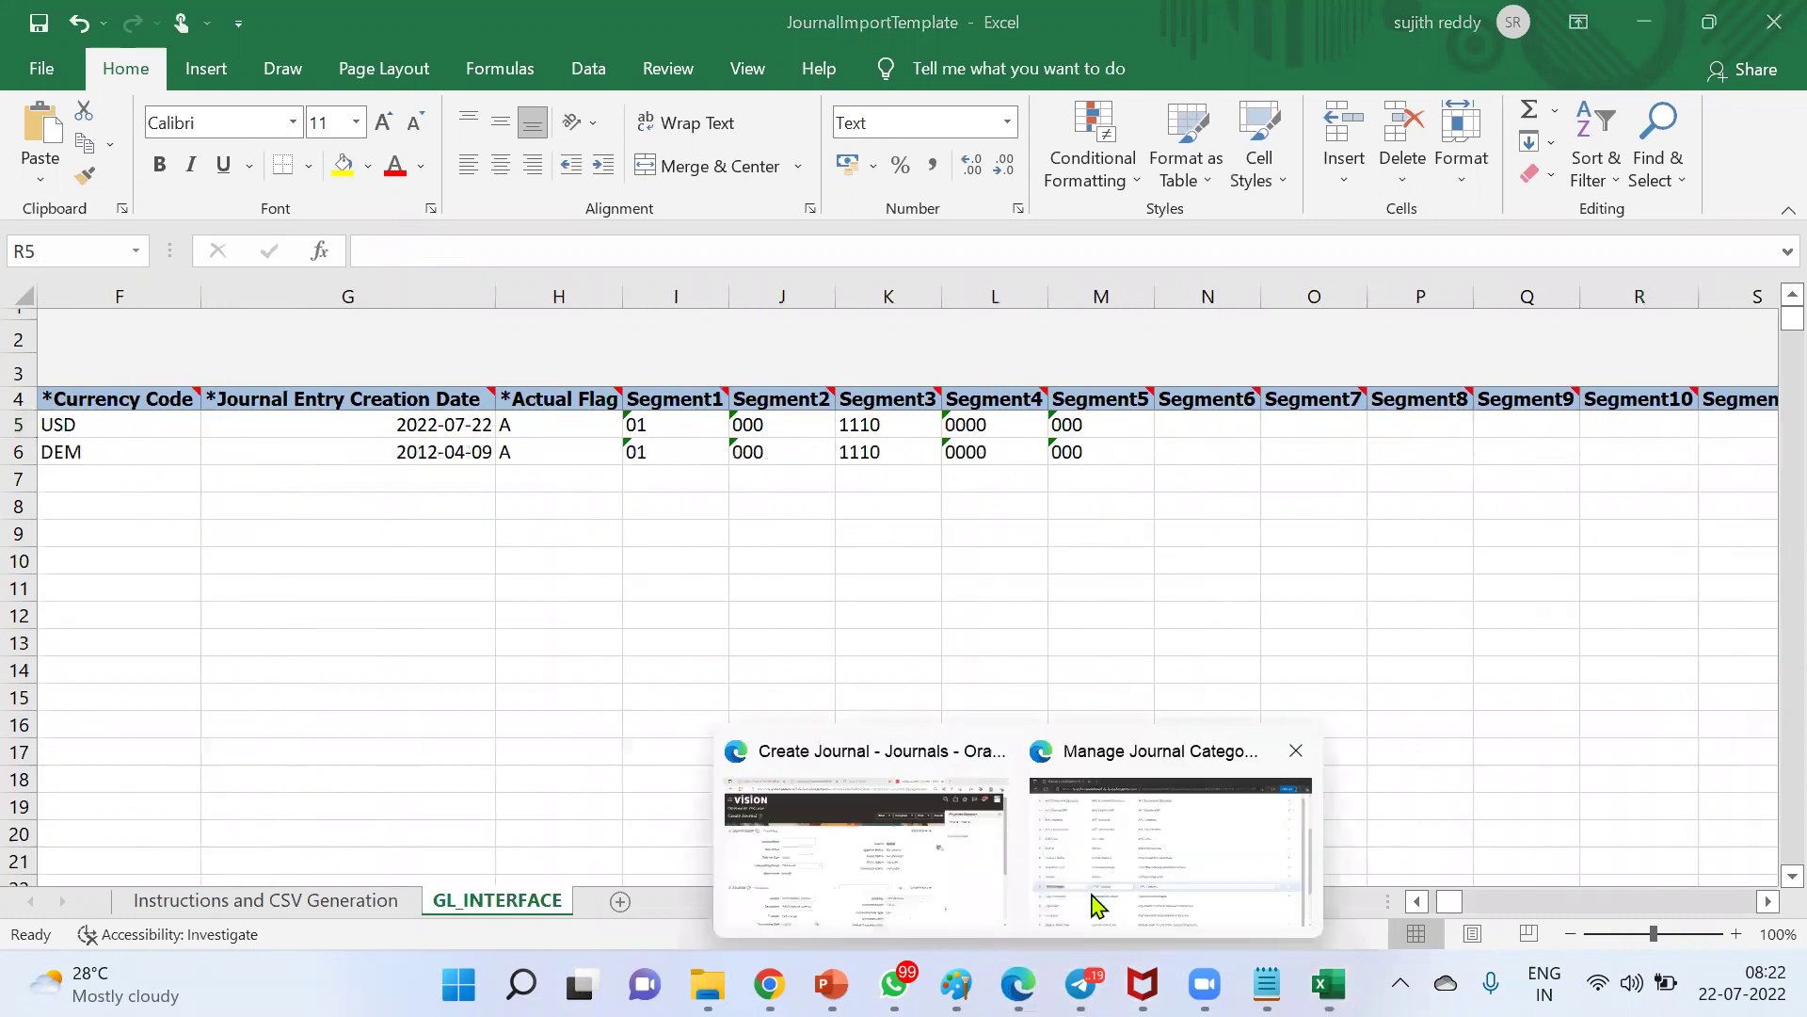
pyautogui.click(925, 870)
pyautogui.scroll(-2, 524, 704)
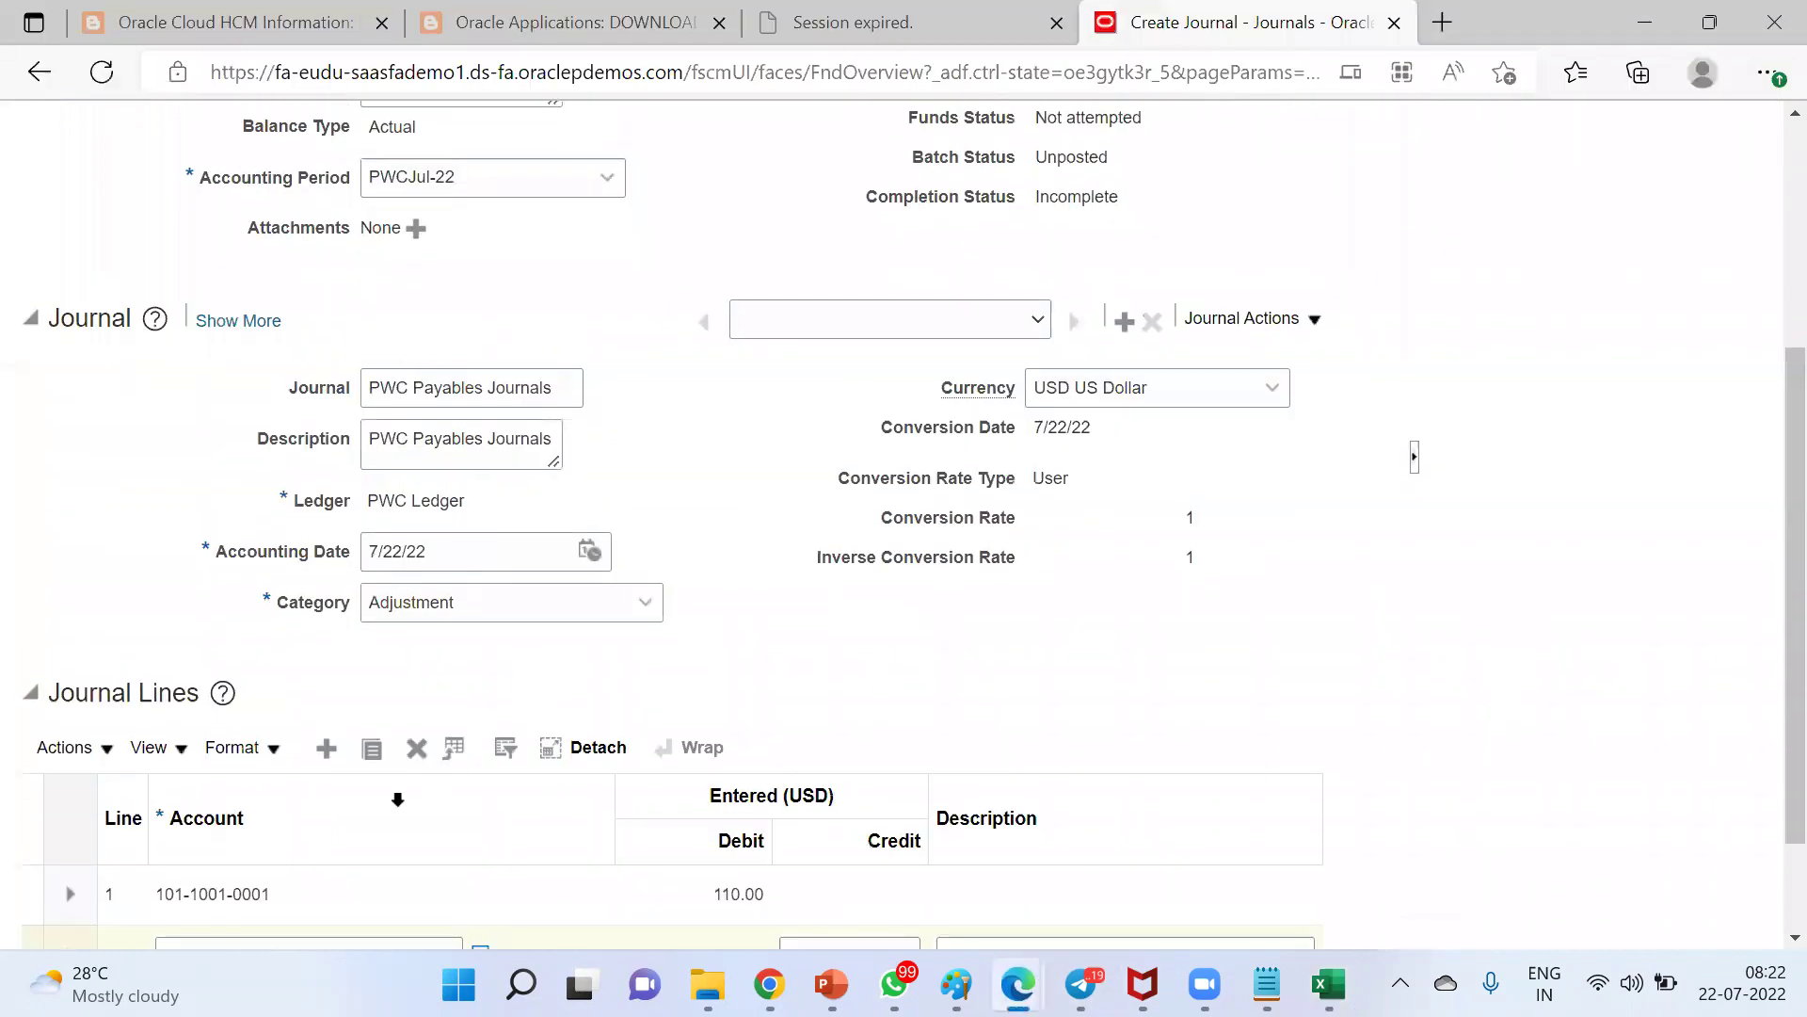
pyautogui.scroll(-1, 254, 896)
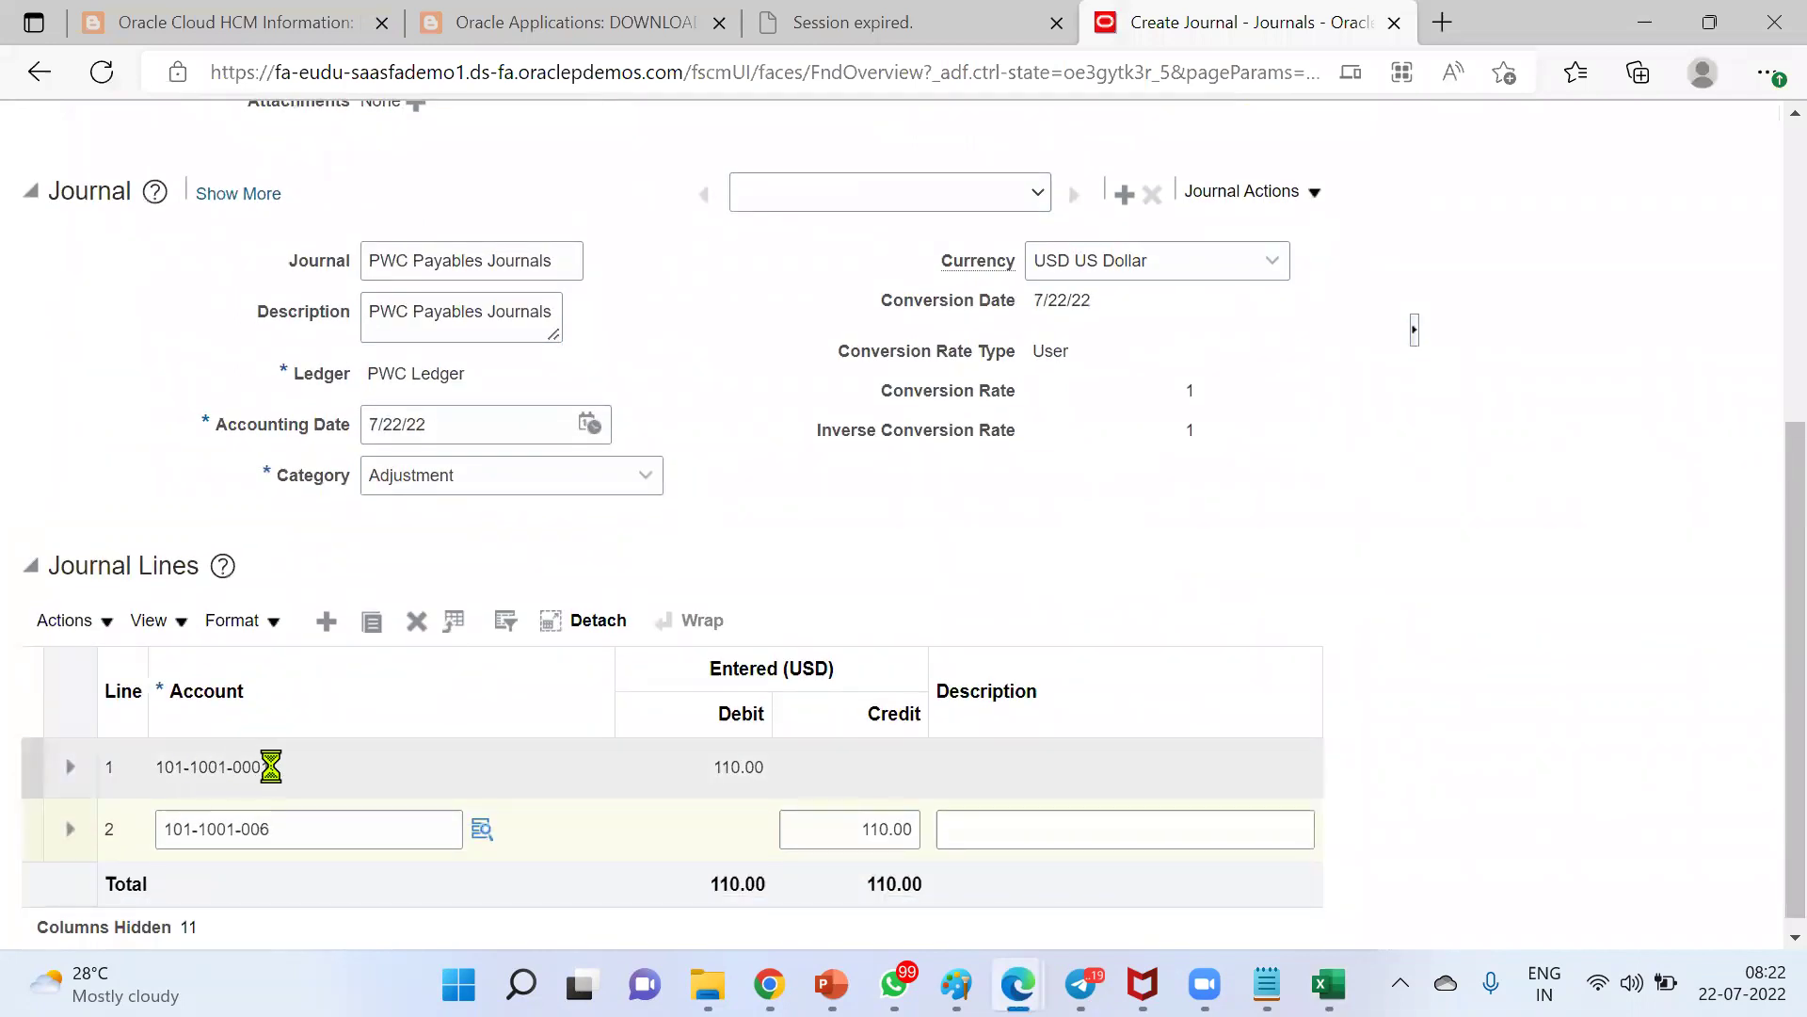
pyautogui.moveTo(287, 793)
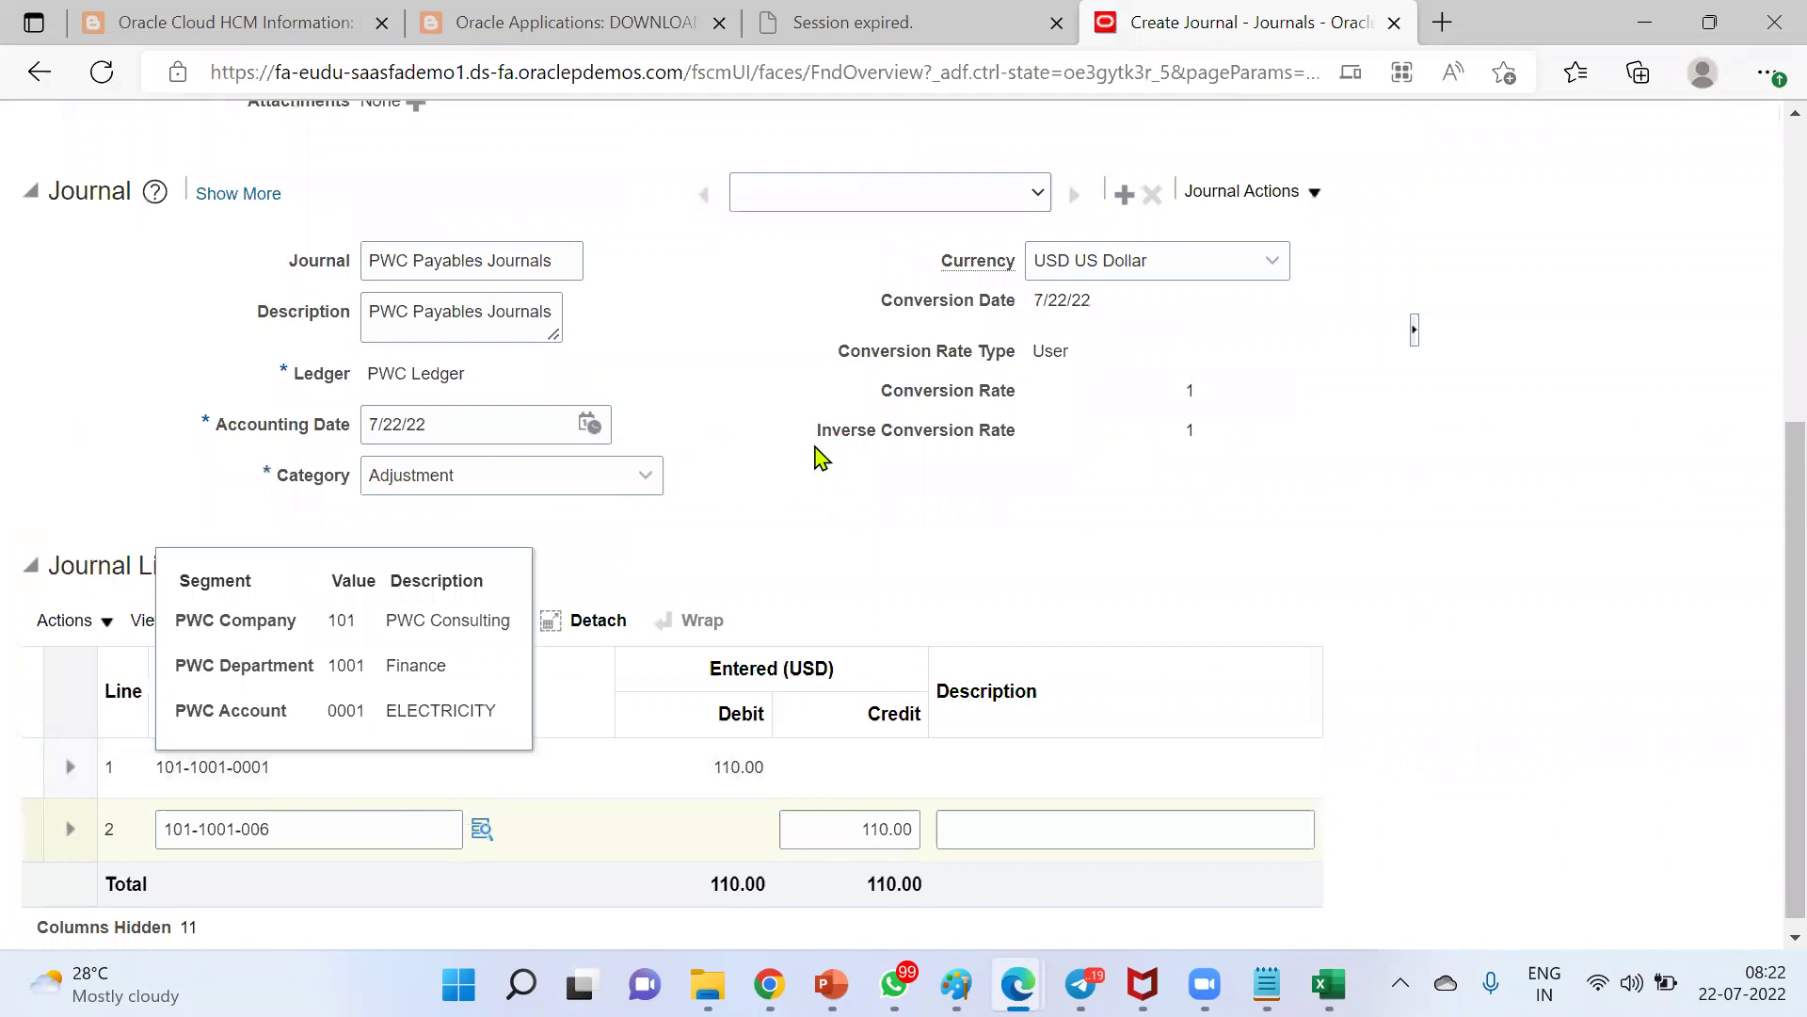
# Return to the Excel template and enter 101, 1001 and 0001 in row 5's Segment1, Segment2 and Segment3 cells
pyautogui.hotkey('alt', 'Tab')
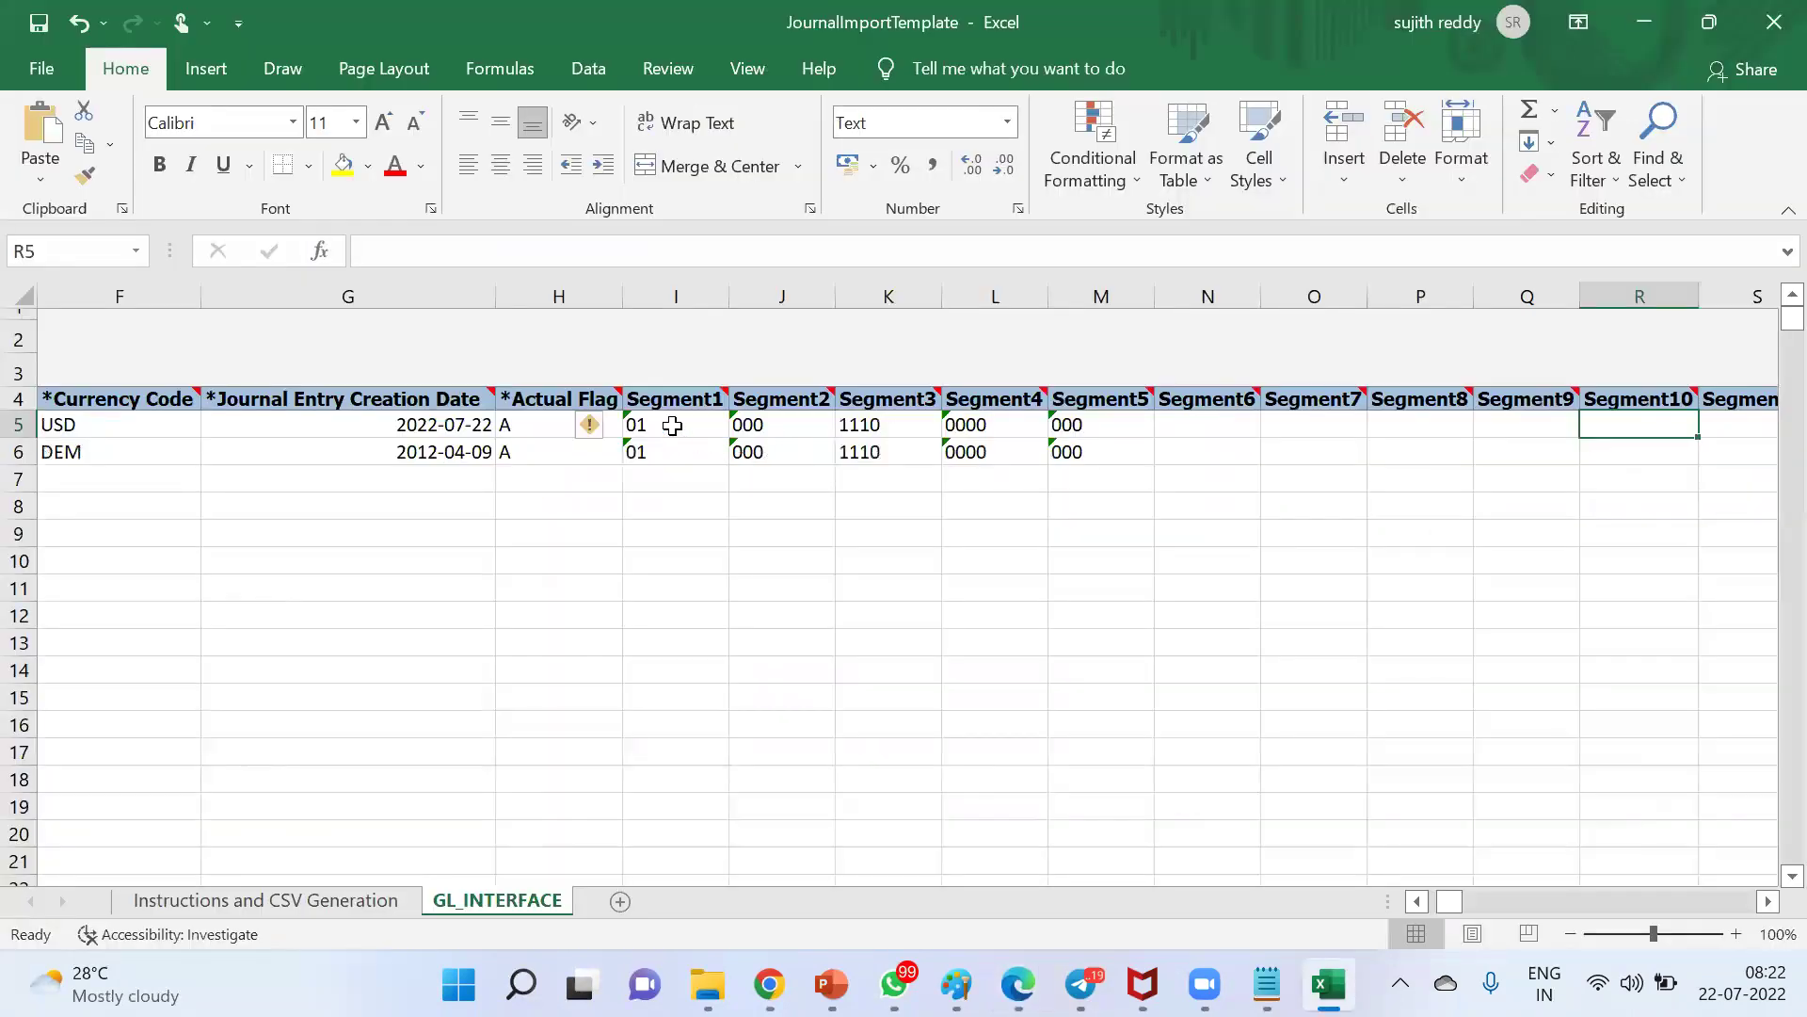
pyautogui.click(672, 426)
pyautogui.write('101')
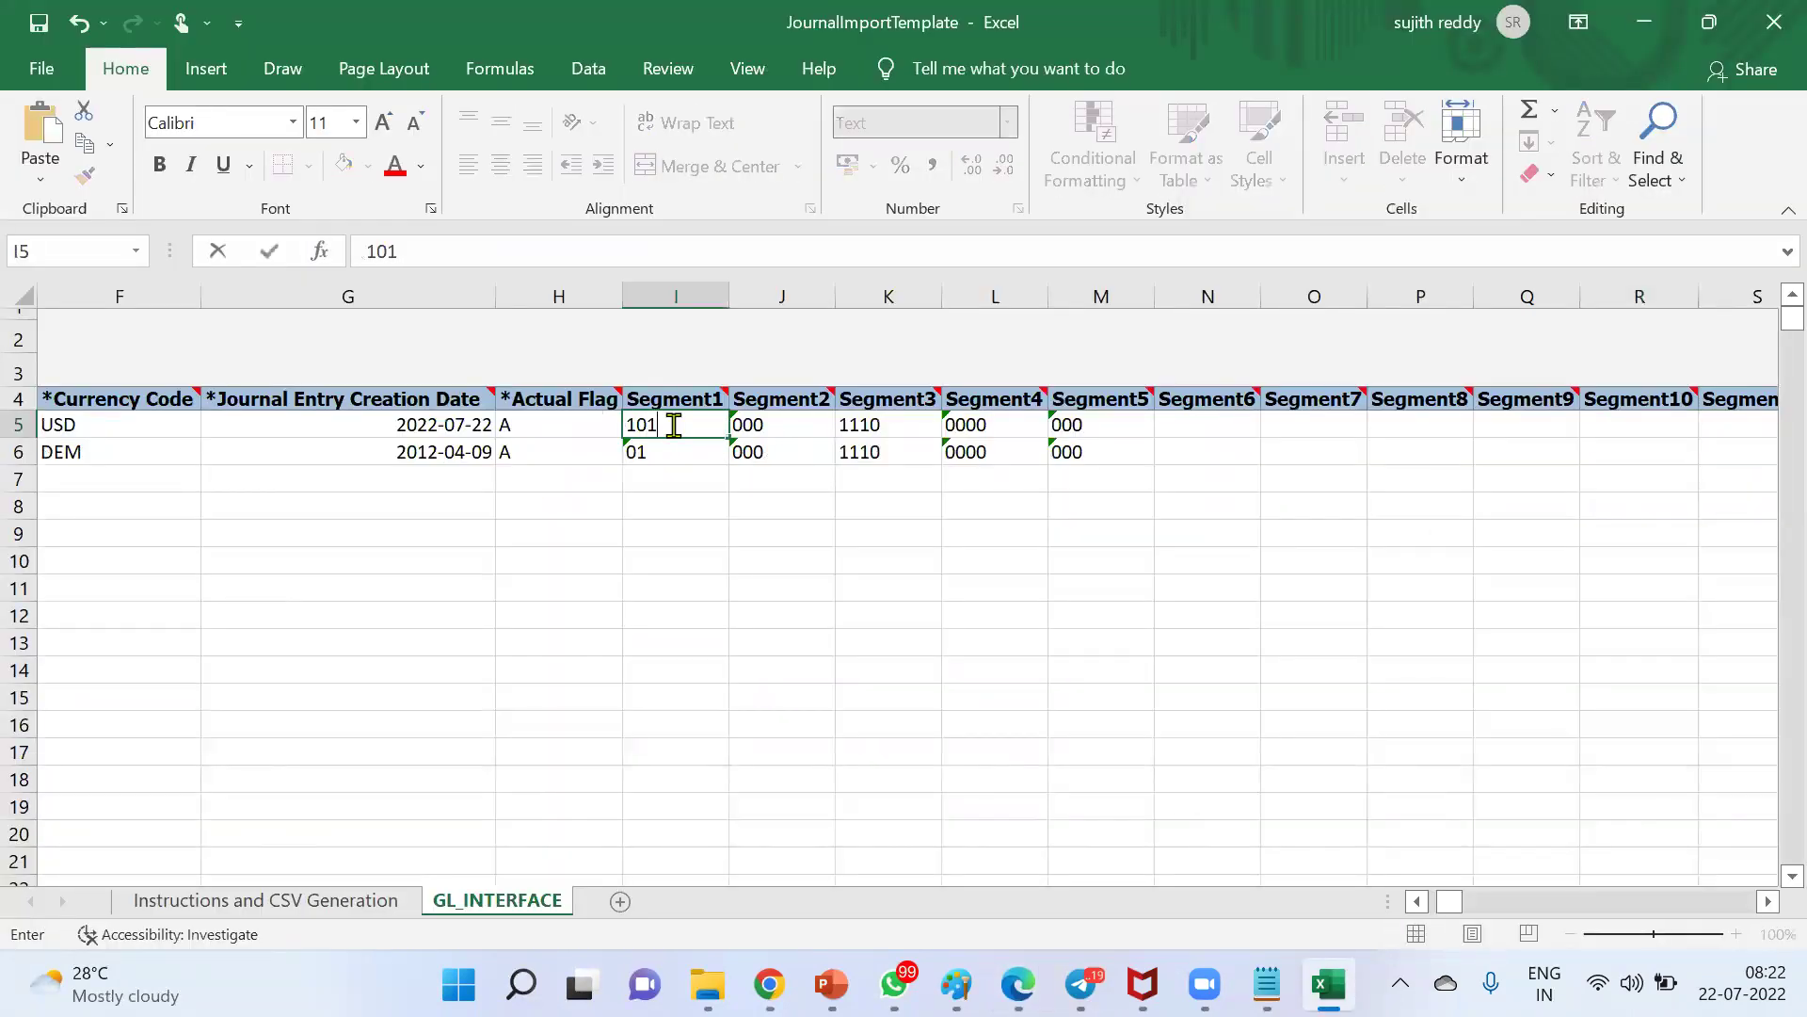
pyautogui.press('Tab')
pyautogui.write('1001')
pyautogui.press('Tab')
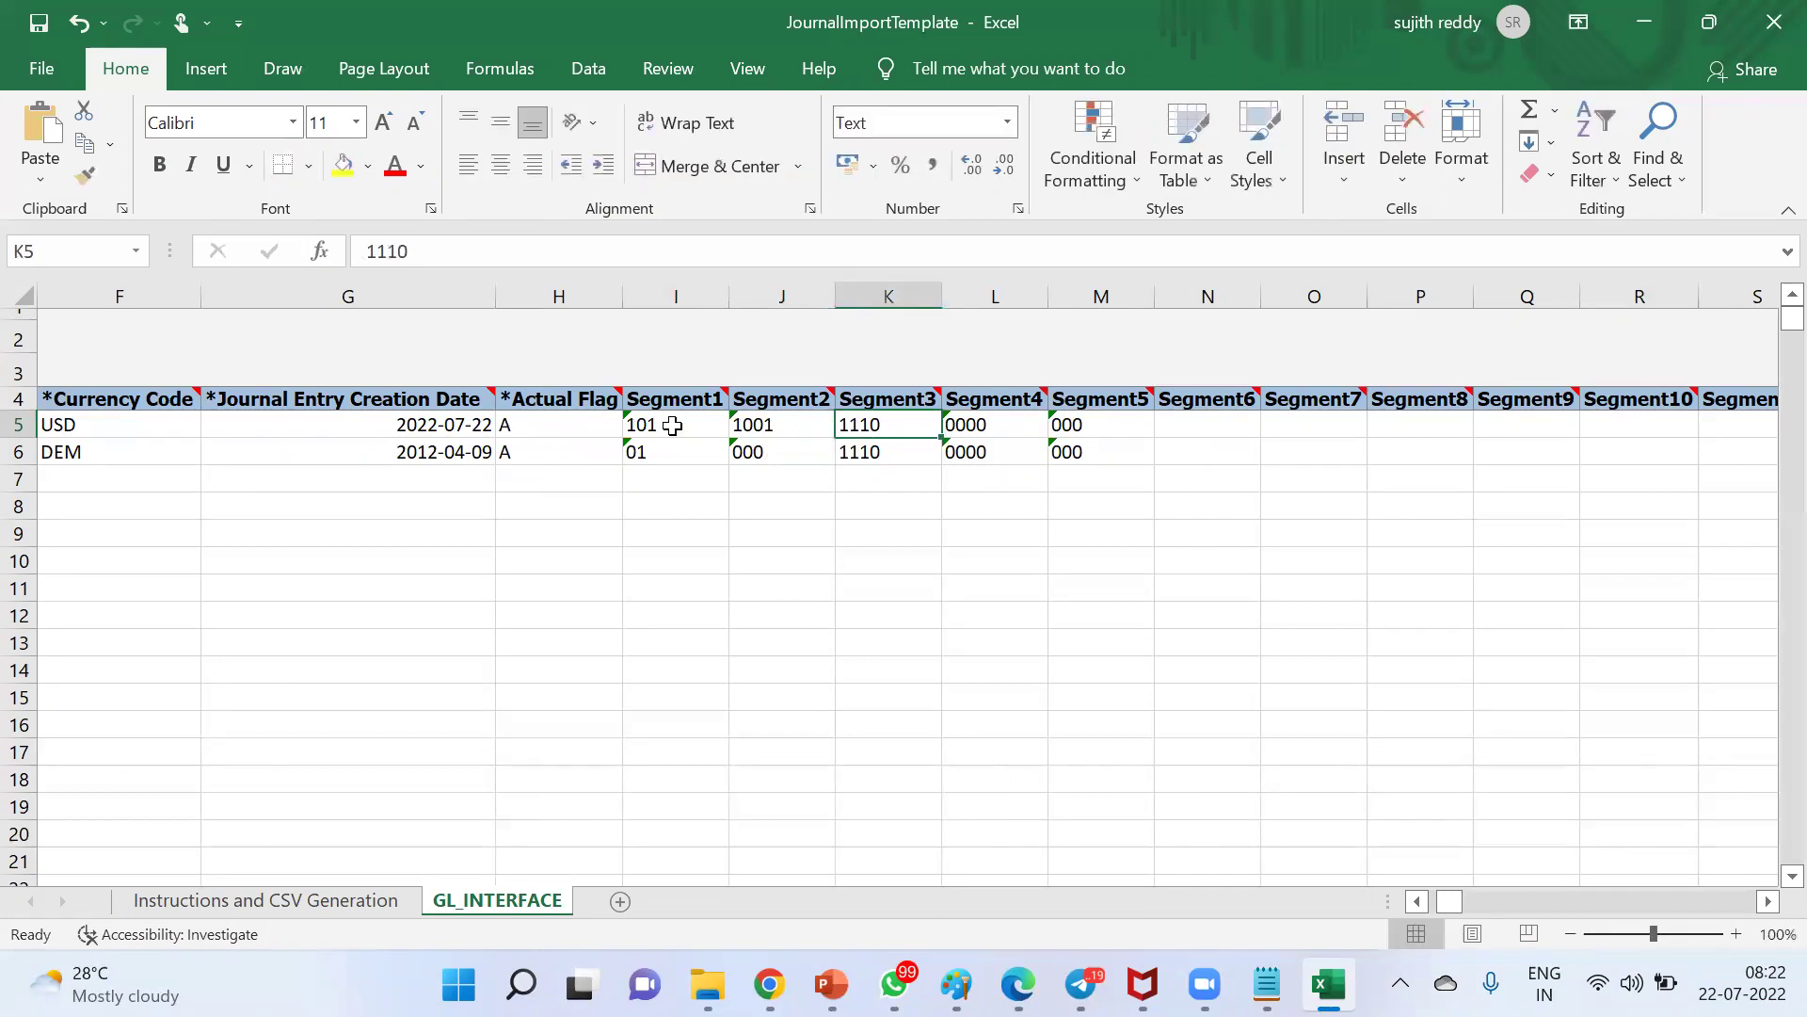
pyautogui.hotkey('alt', 'Tab')
pyautogui.hotkey('alt', 'Tab')
pyautogui.write('0001')
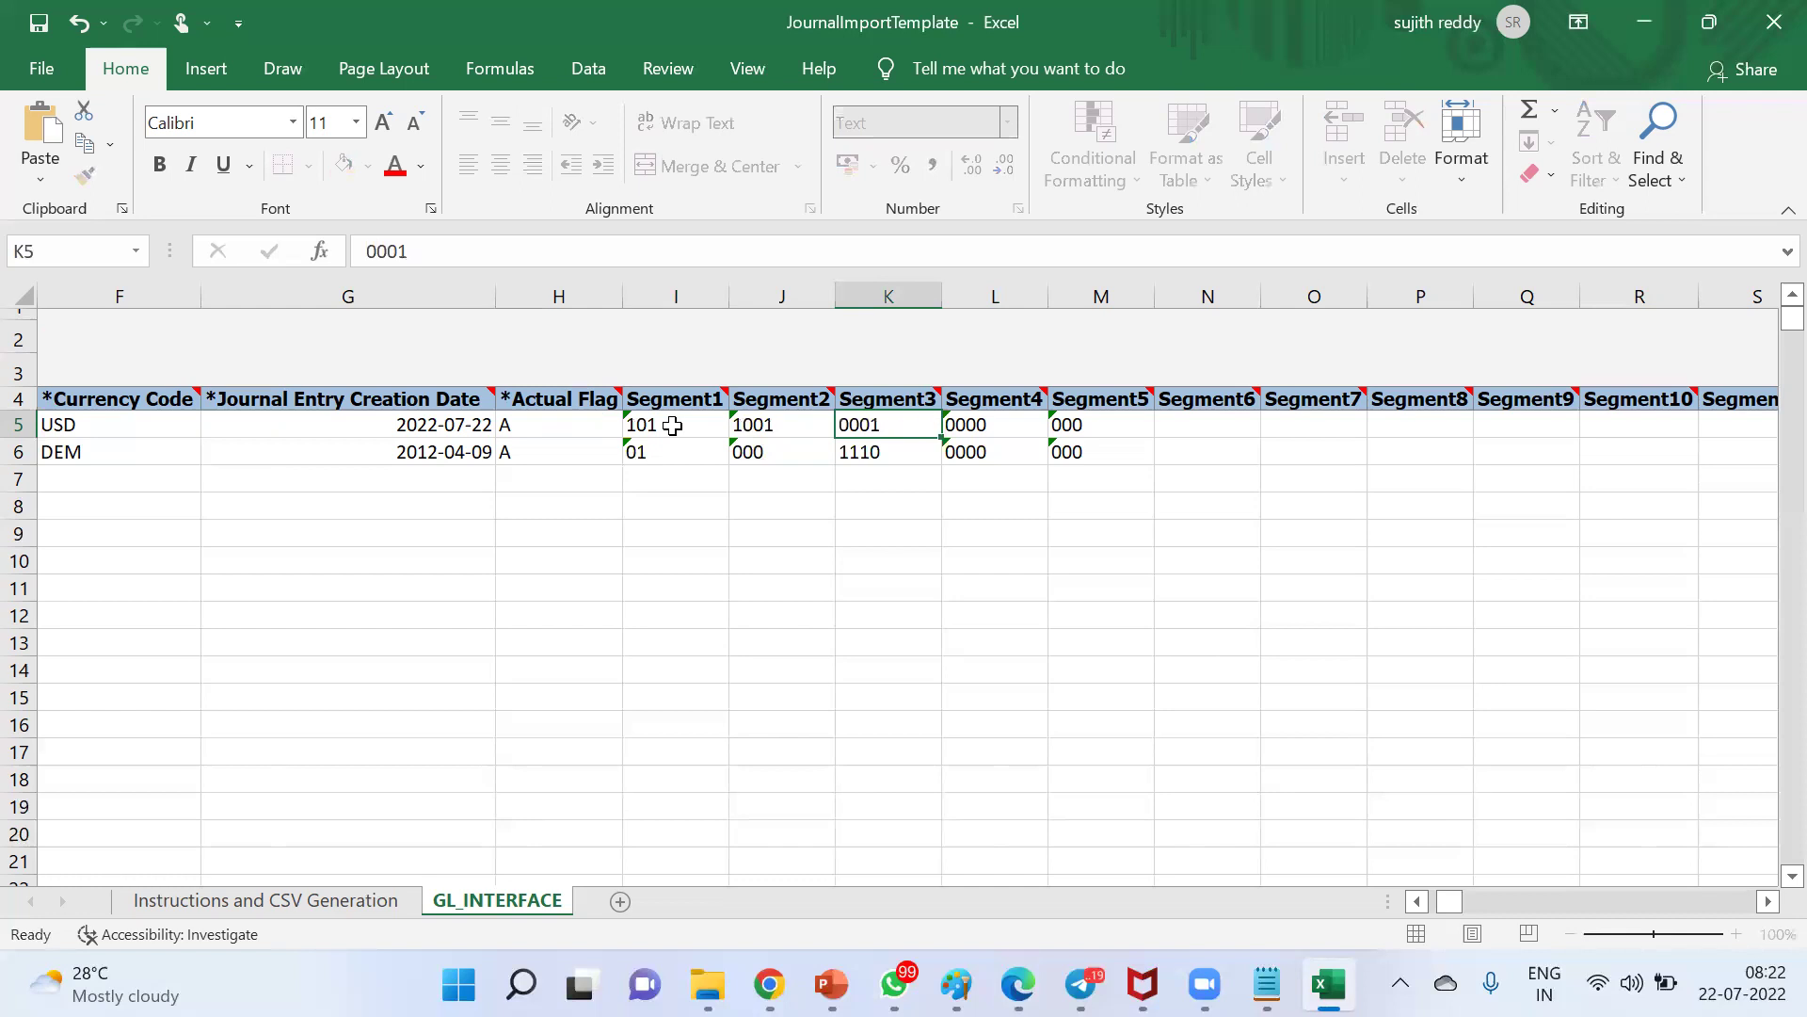
# Clear the Segment4 and Segment5 values in row 5
pyautogui.press('Tab')
pyautogui.press('Delete')
pyautogui.press('Tab')
pyautogui.press('Delete')
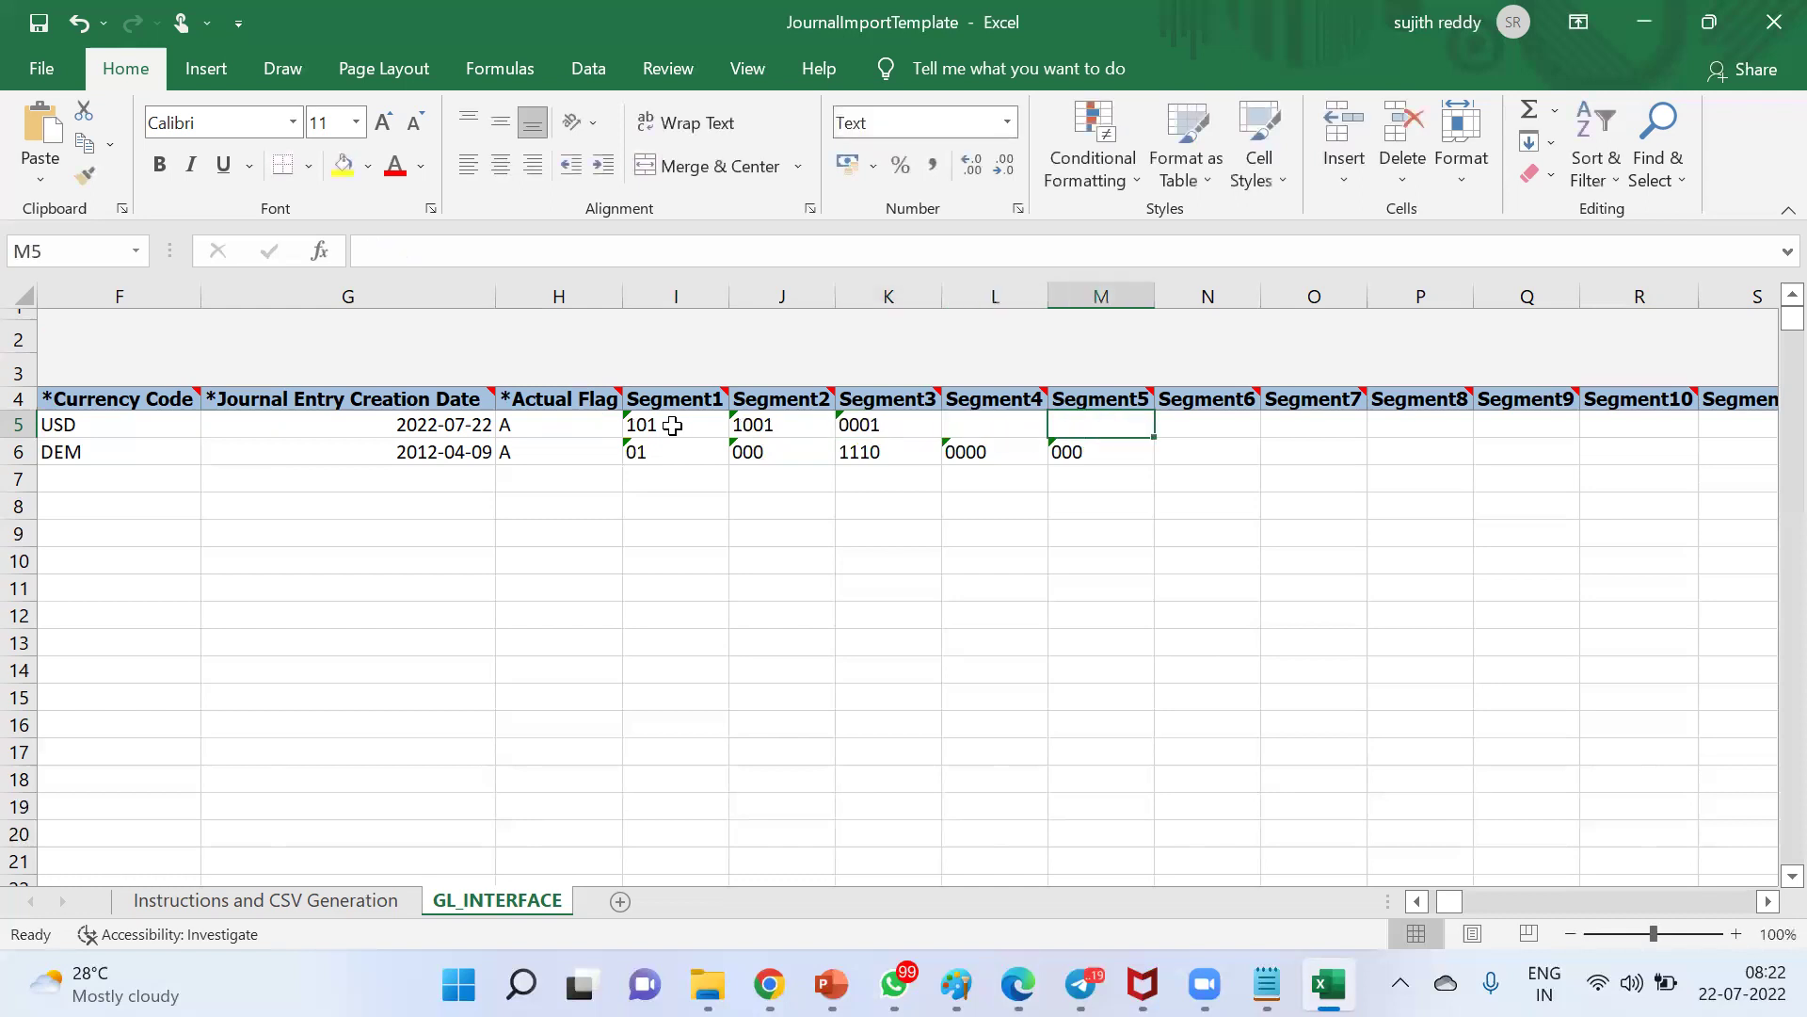
# Look across the remaining empty segment columns of row 5, as far as Segment24
pyautogui.hotkey('shift', 'Tab')
pyautogui.hotkey('shift', 'Tab')
pyautogui.press('Tab')
pyautogui.press('Tab')
pyautogui.press('Tab')
pyautogui.press('Tab')
pyautogui.press('Tab')
pyautogui.press('Tab')
pyautogui.press('Tab')
pyautogui.press('Tab')
pyautogui.press('Tab')
pyautogui.press('Tab')
pyautogui.press('Tab')
pyautogui.press('Tab')
pyautogui.press('Tab')
pyautogui.press('Tab')
pyautogui.press('Tab')
pyautogui.press('Tab')
pyautogui.press('Tab')
pyautogui.press('Tab')
pyautogui.press('Tab')
pyautogui.press('Tab')
pyautogui.press('Tab')
# Switch to the browser's Create Journal page and review its line 1 debit, ledger, accounting date, category and source fields
pyautogui.press('super+Tab')
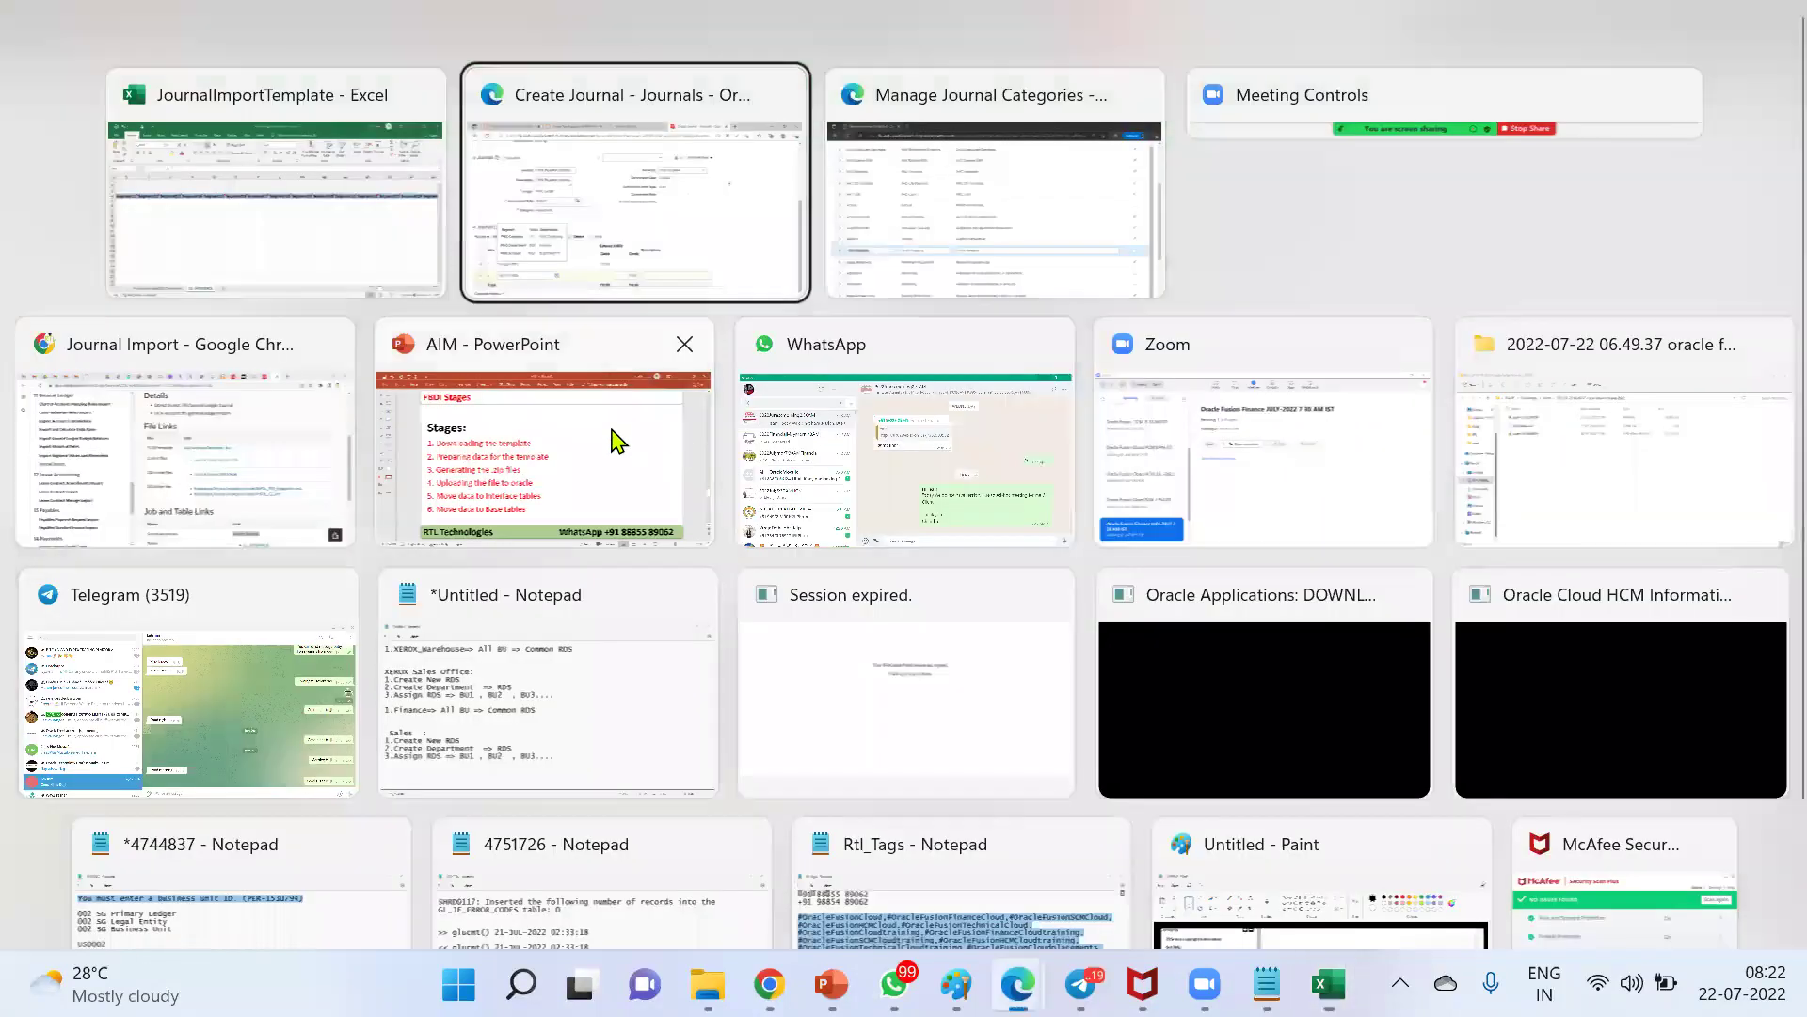
pyautogui.press('Return')
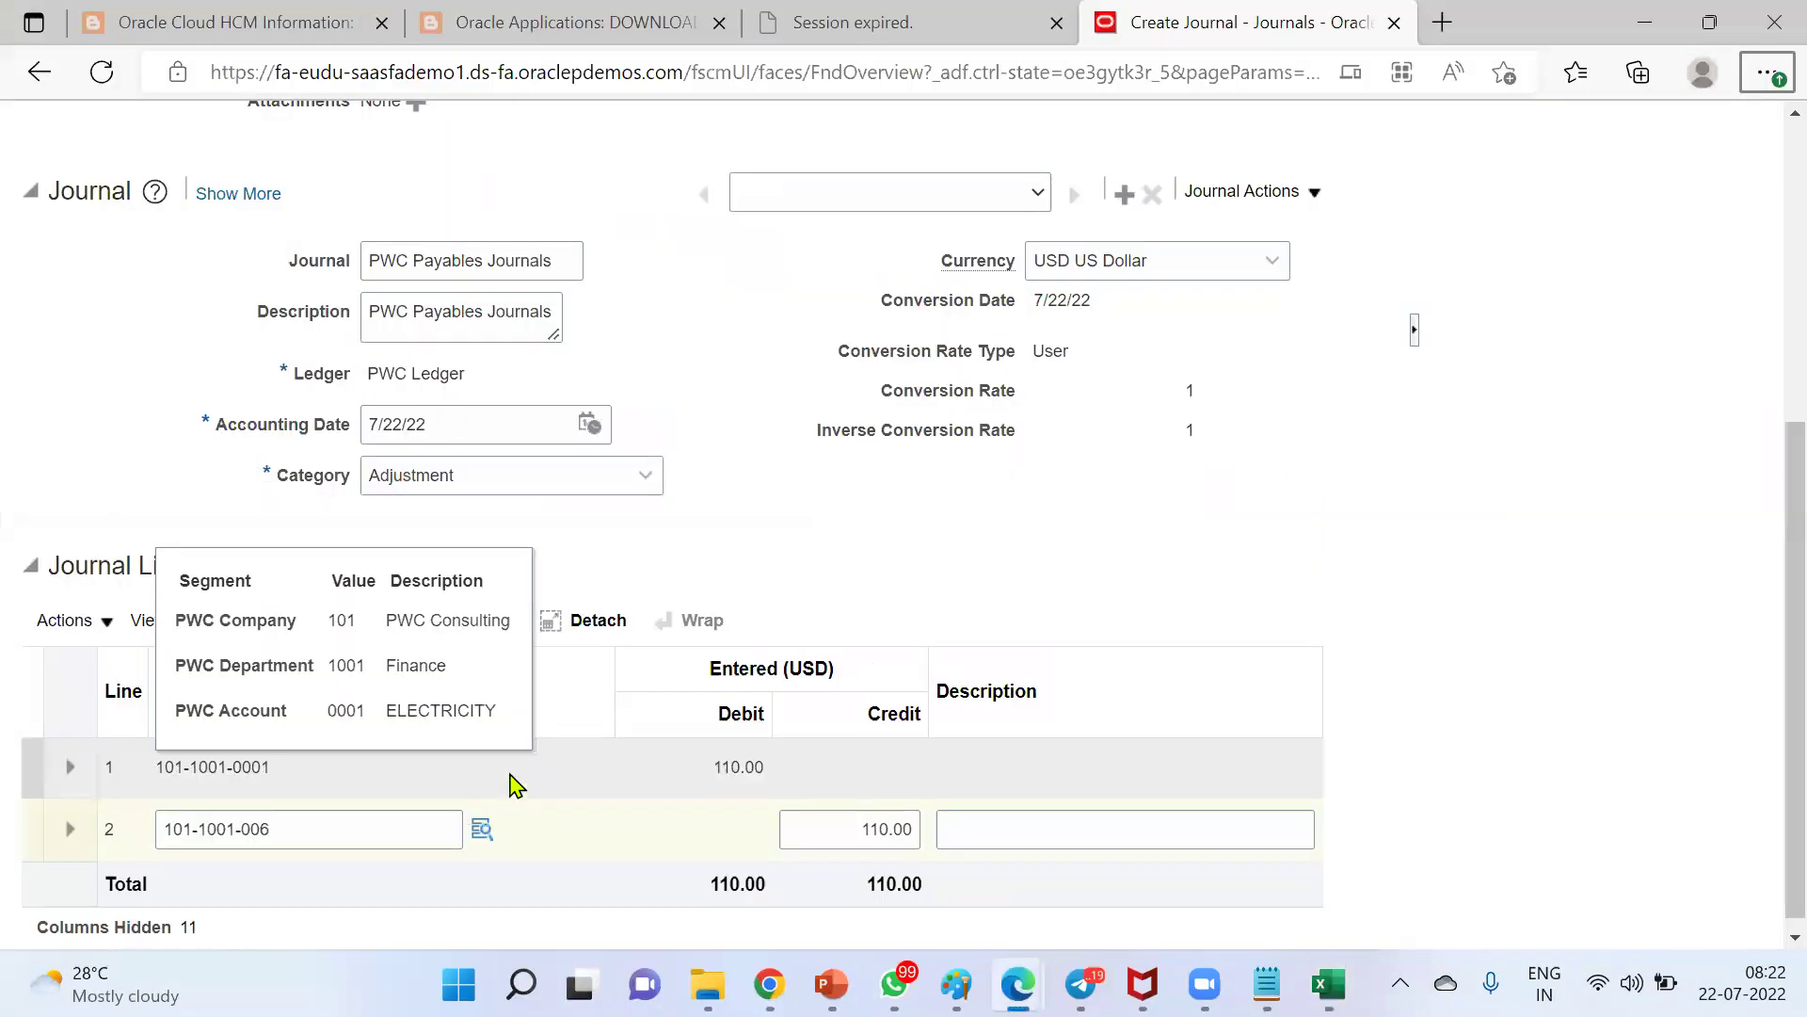
pyautogui.click(704, 777)
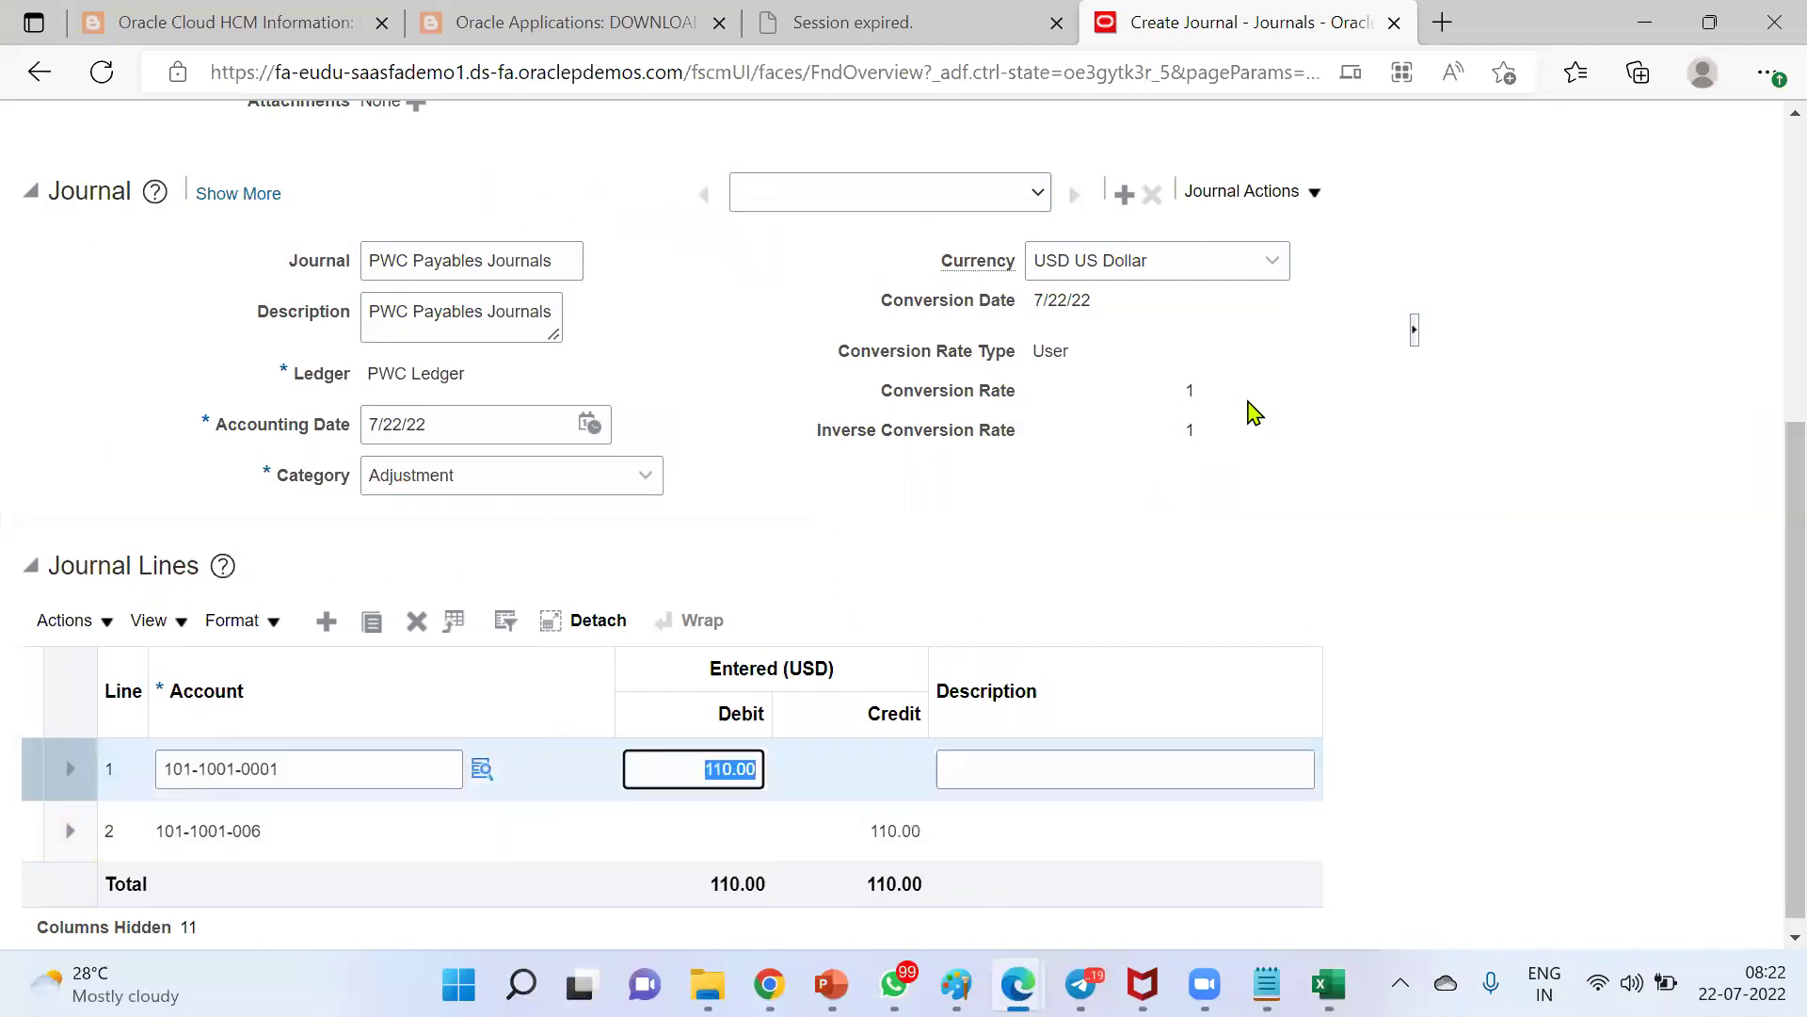
pyautogui.moveTo(368, 374); pyautogui.dragTo(458, 374)
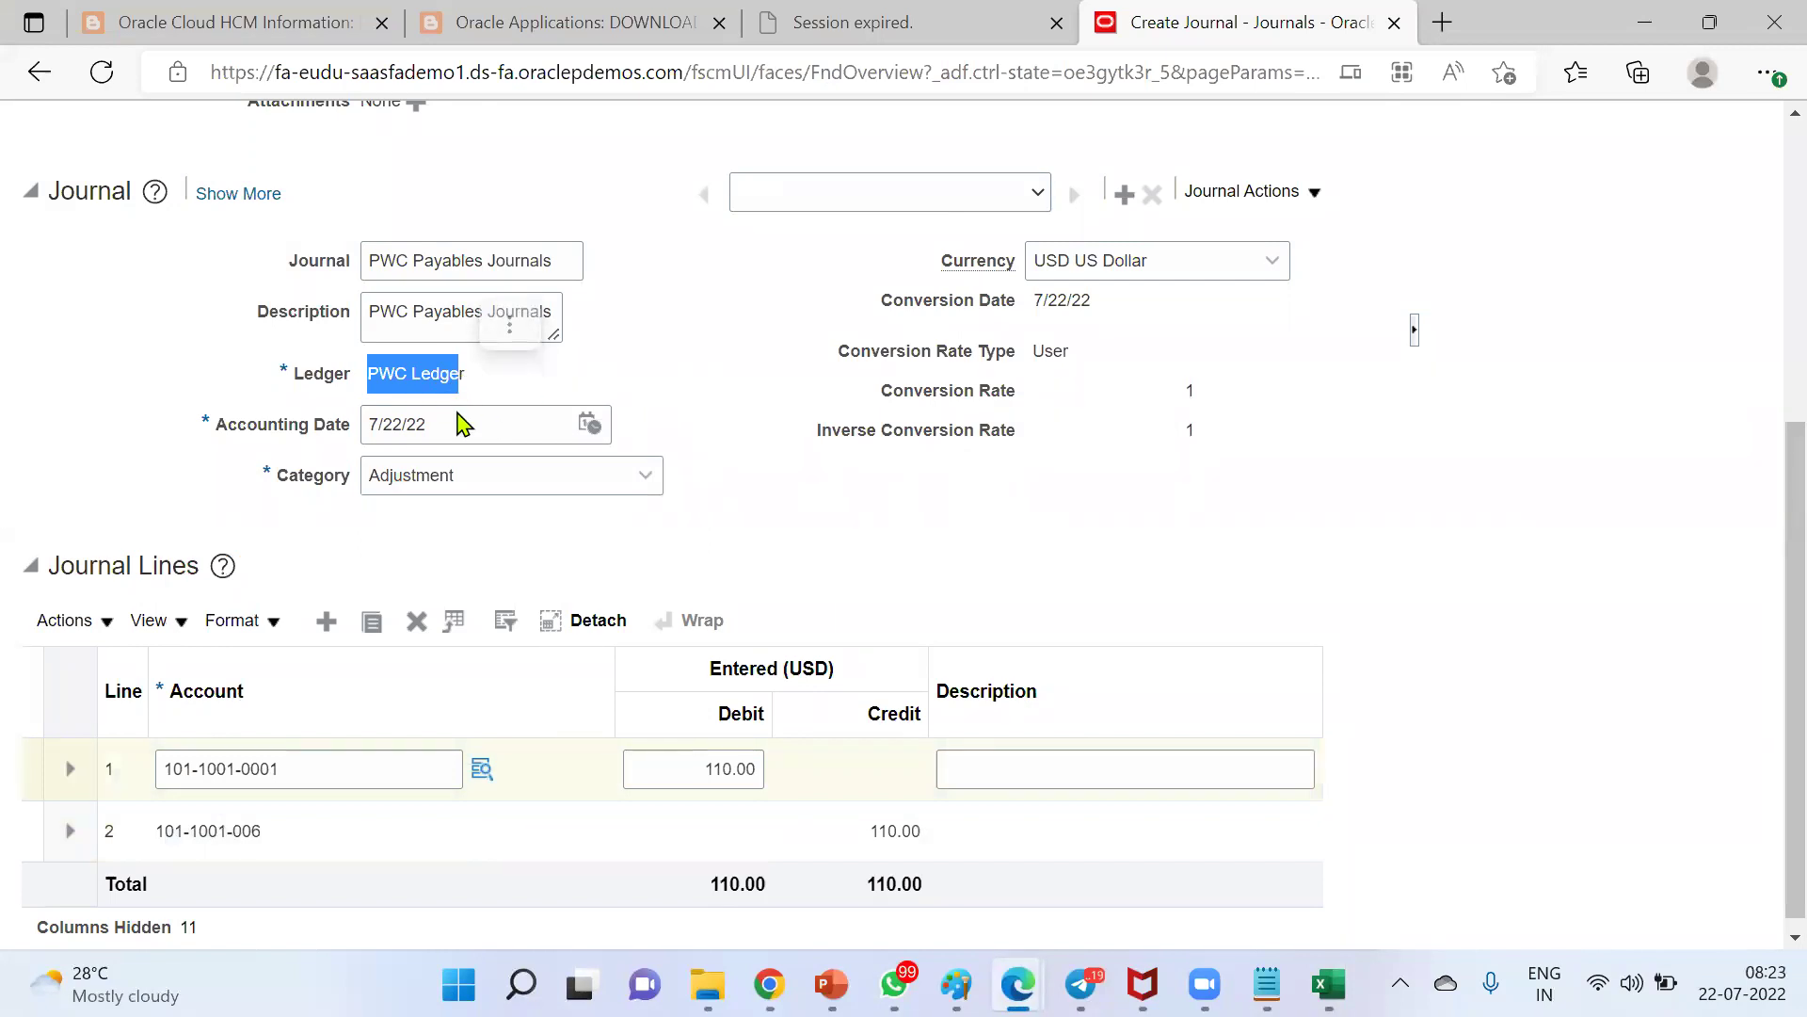
pyautogui.moveTo(464, 423); pyautogui.dragTo(358, 425)
pyautogui.moveTo(276, 477); pyautogui.dragTo(365, 481)
pyautogui.scroll(3, 927, 476)
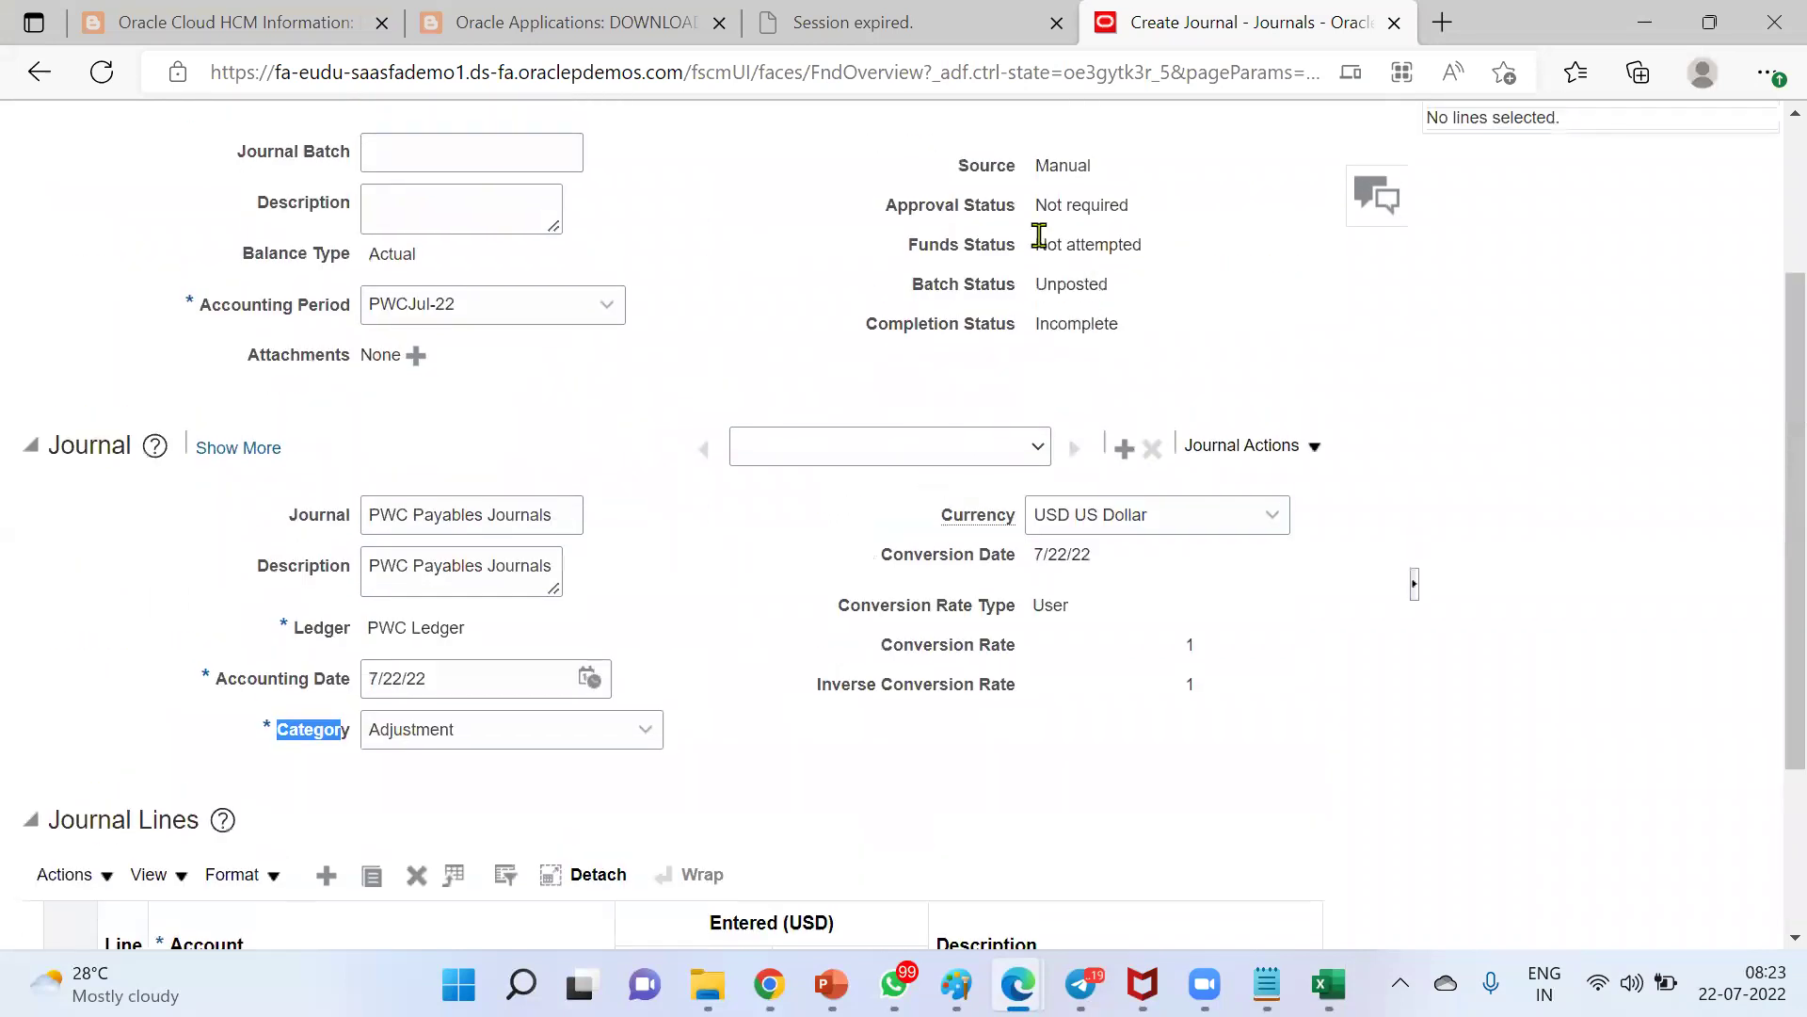
pyautogui.moveTo(956, 168); pyautogui.dragTo(1021, 168)
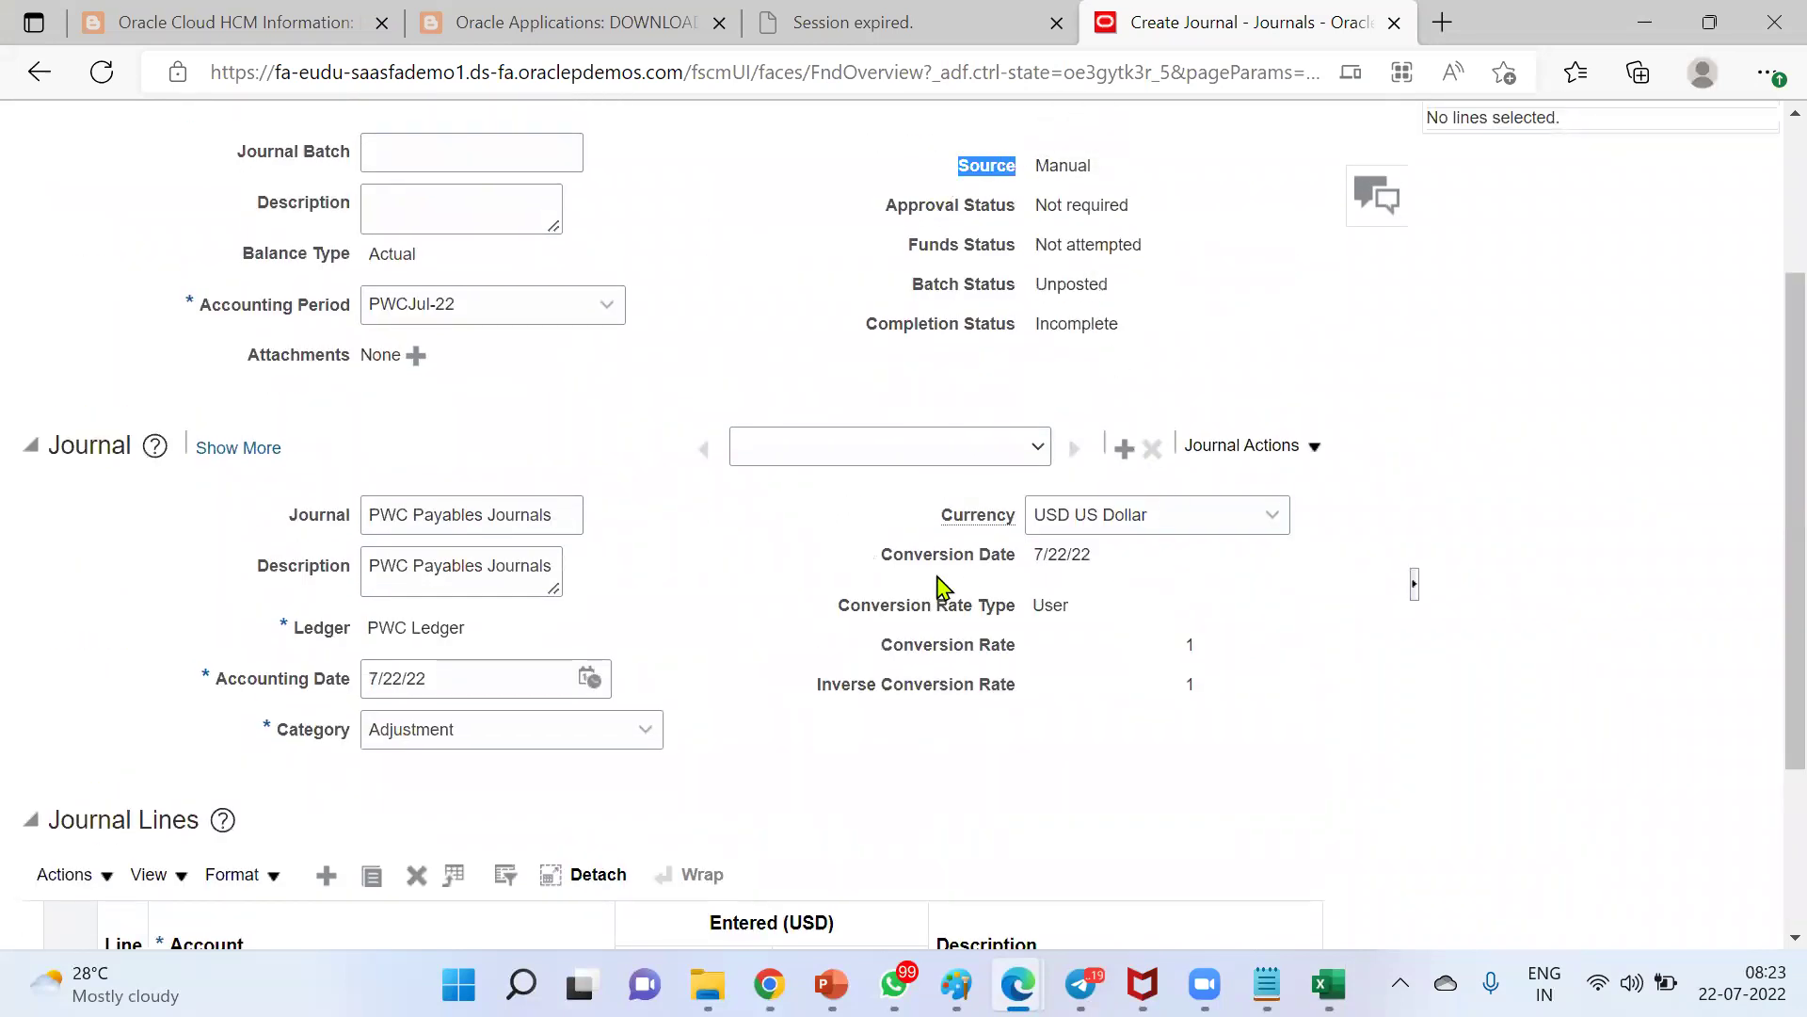
pyautogui.scroll(-1, 879, 650)
pyautogui.scroll(-2, 880, 673)
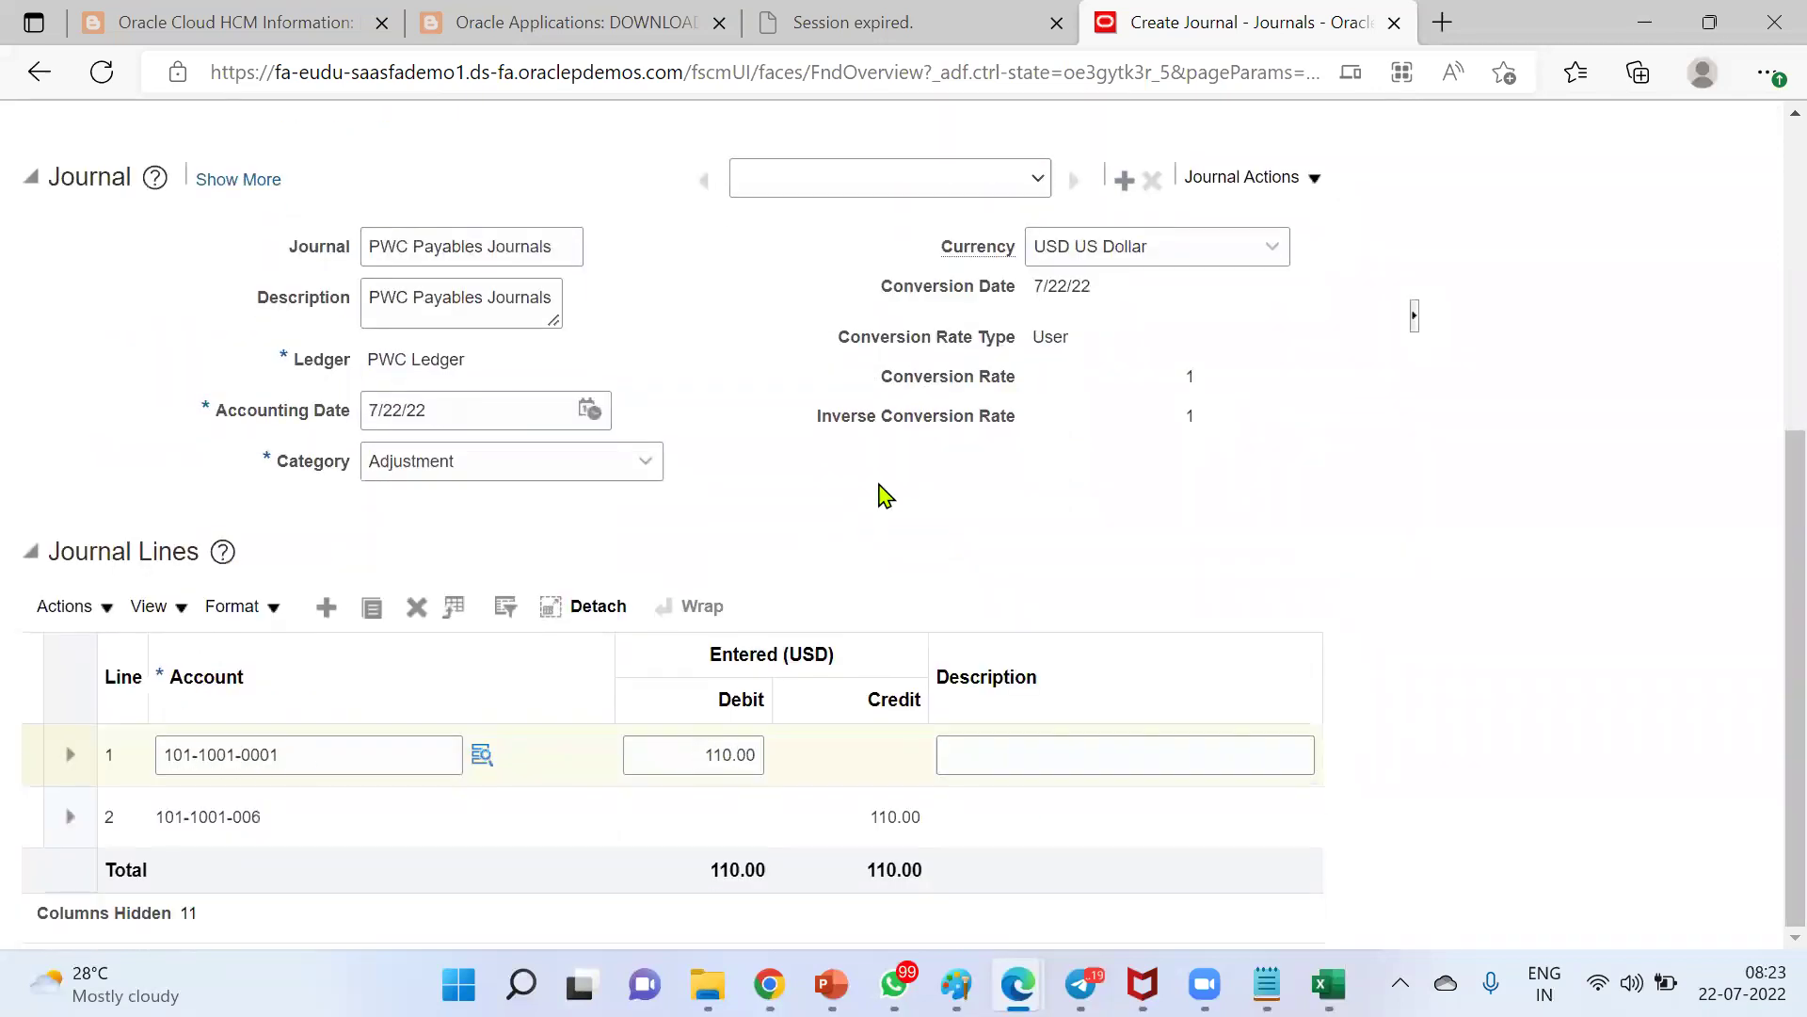
# Back in the Excel template, enter 7788 as the entered debit amount in AM5 and clear the converted debit amount in AO5
pyautogui.hotkey('alt', 'Tab')
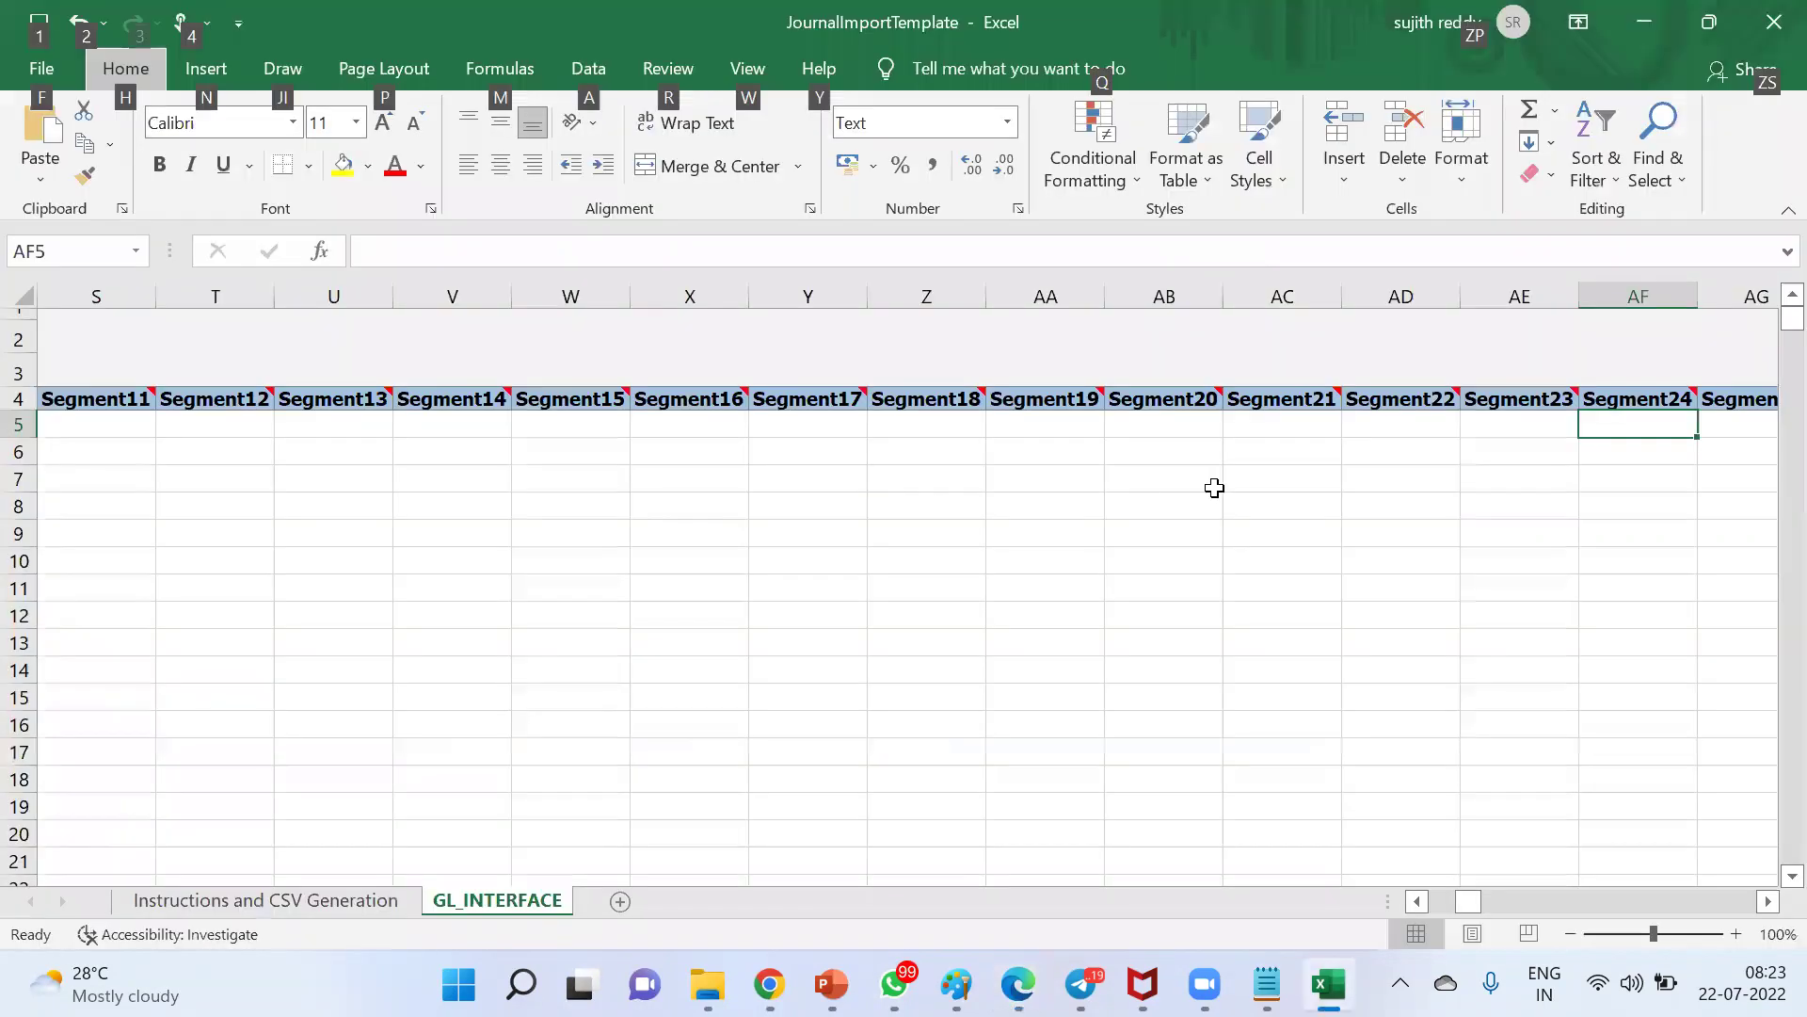
pyautogui.press('Tab')
pyautogui.press('Tab')
pyautogui.press('Tab')
pyautogui.press('Tab')
pyautogui.press('Tab')
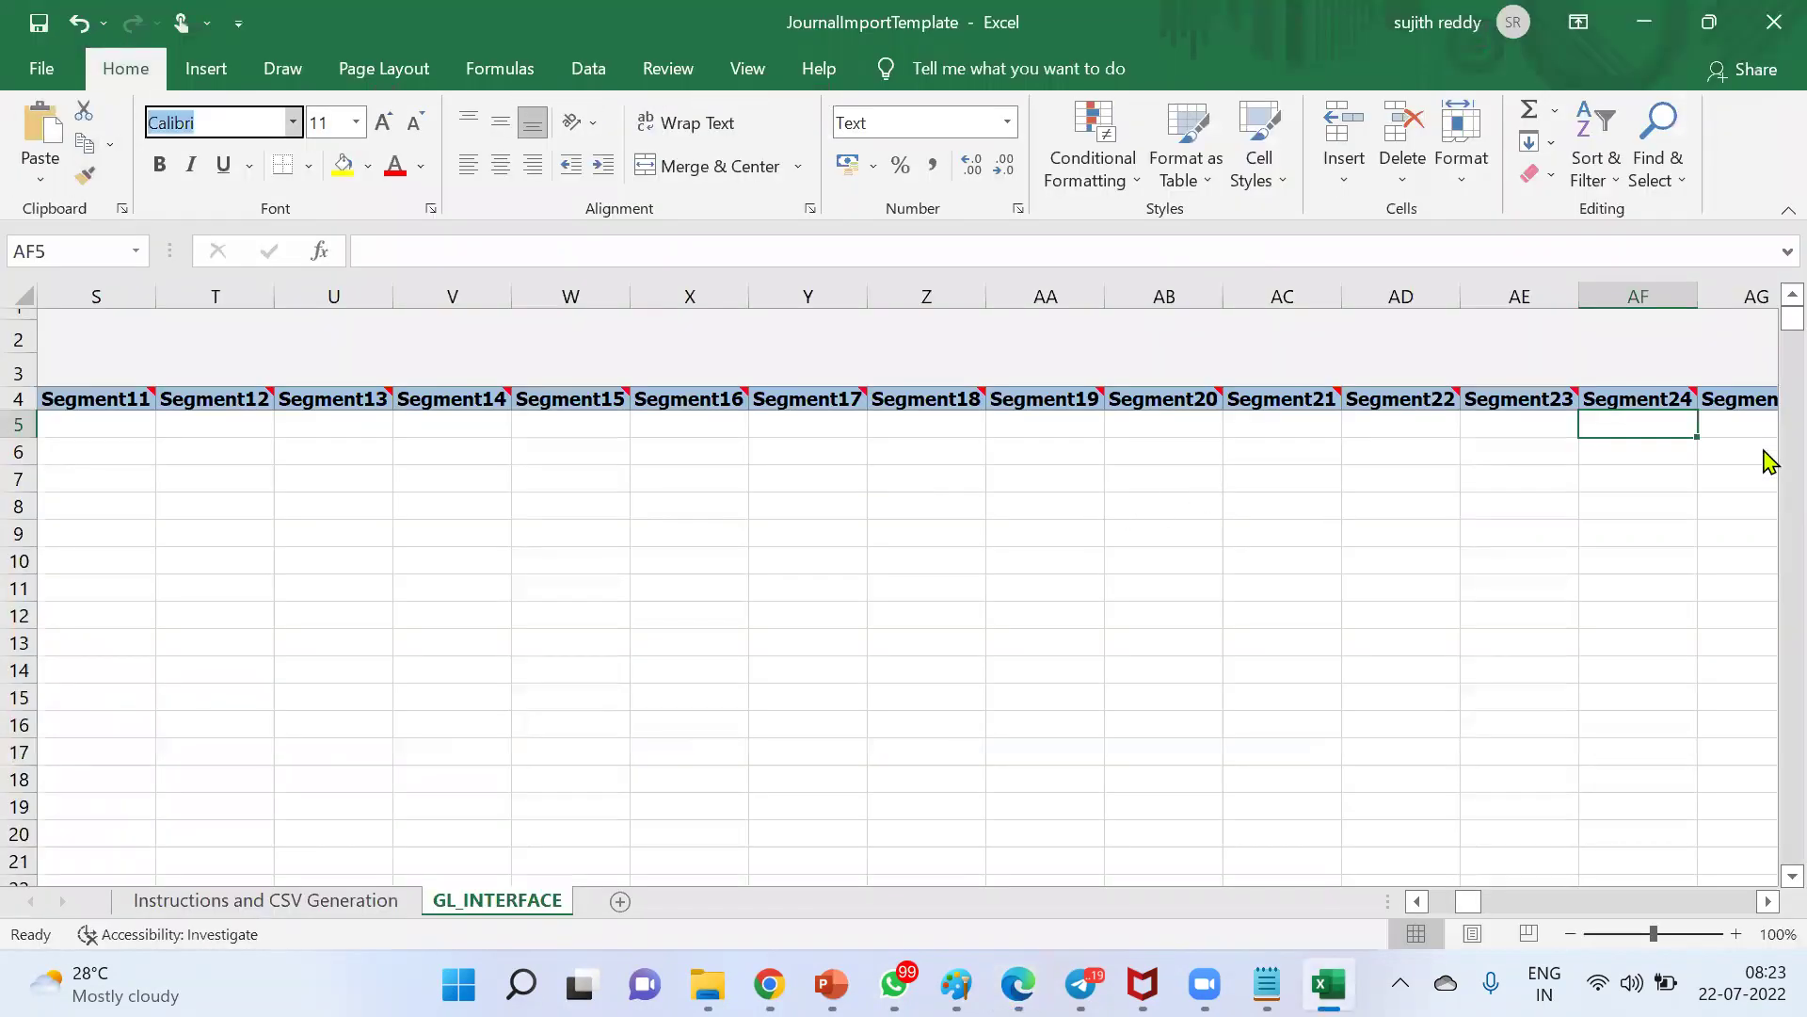
pyautogui.click(1704, 428)
pyautogui.press('Right')
pyautogui.press('Right')
pyautogui.press('Right')
pyautogui.press('Right')
pyautogui.press('Right')
pyautogui.press('Right')
pyautogui.press('Right')
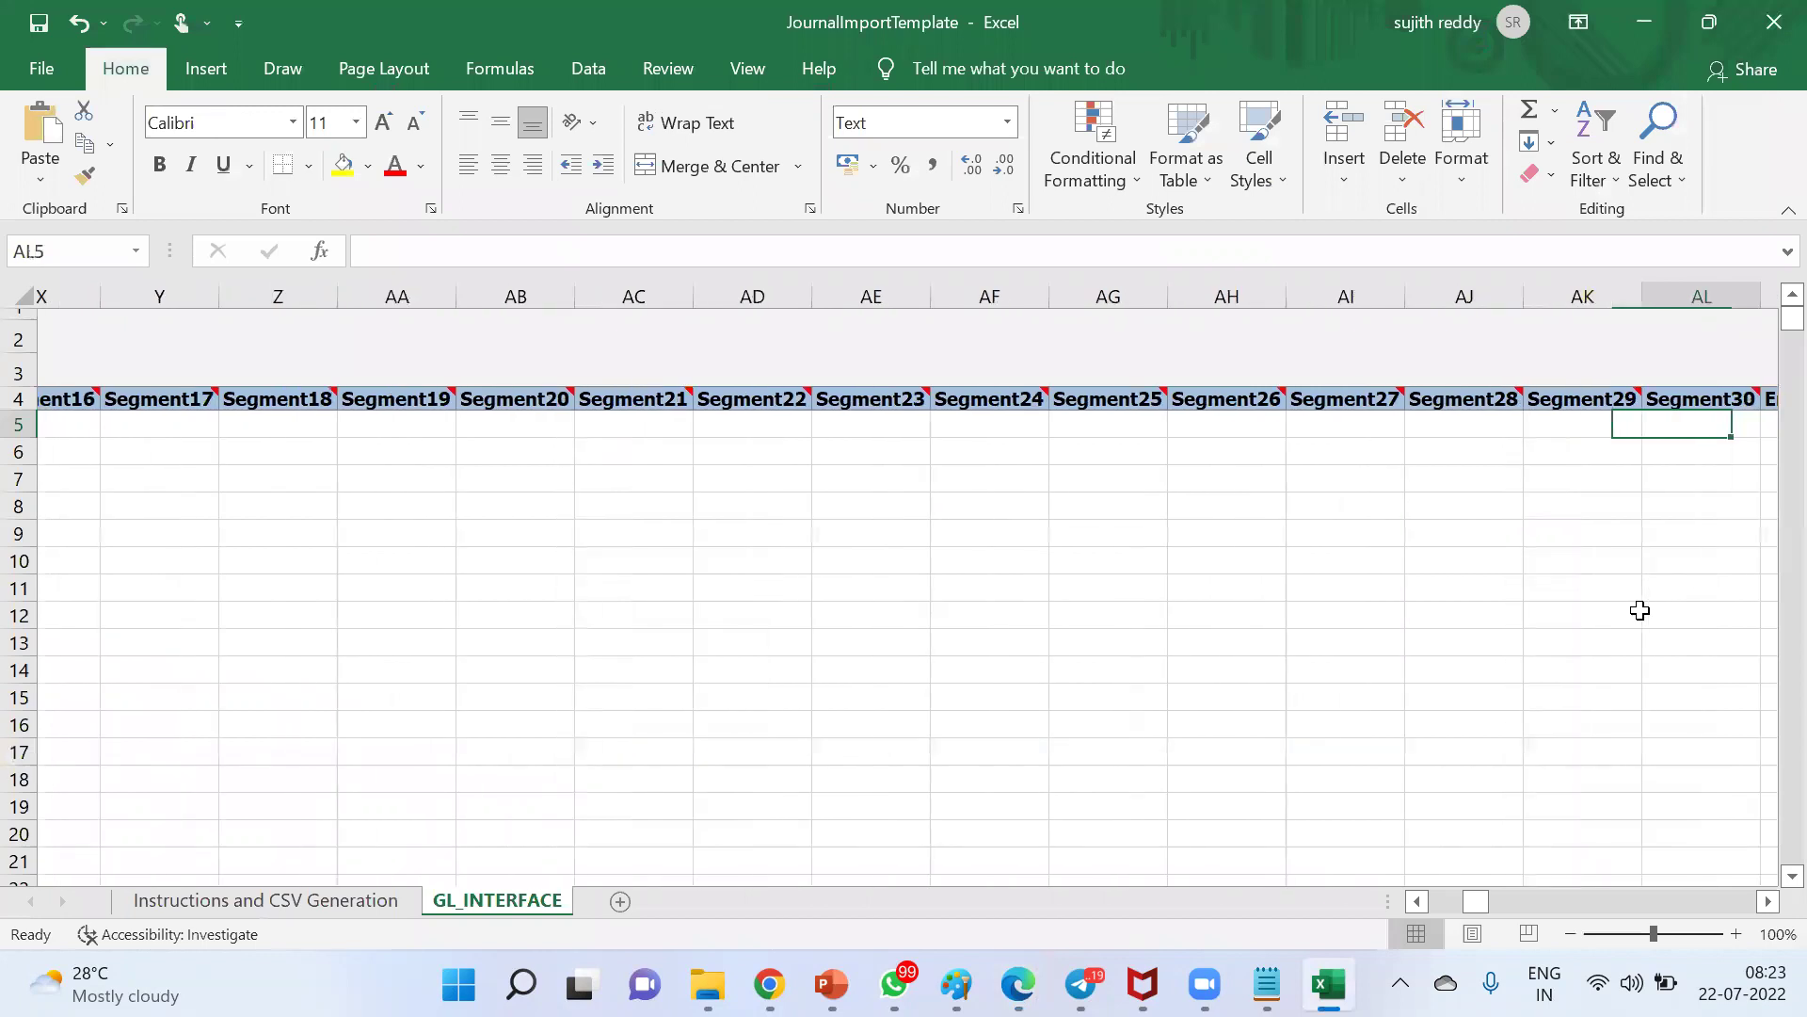
pyautogui.press('Right')
pyautogui.press('Right')
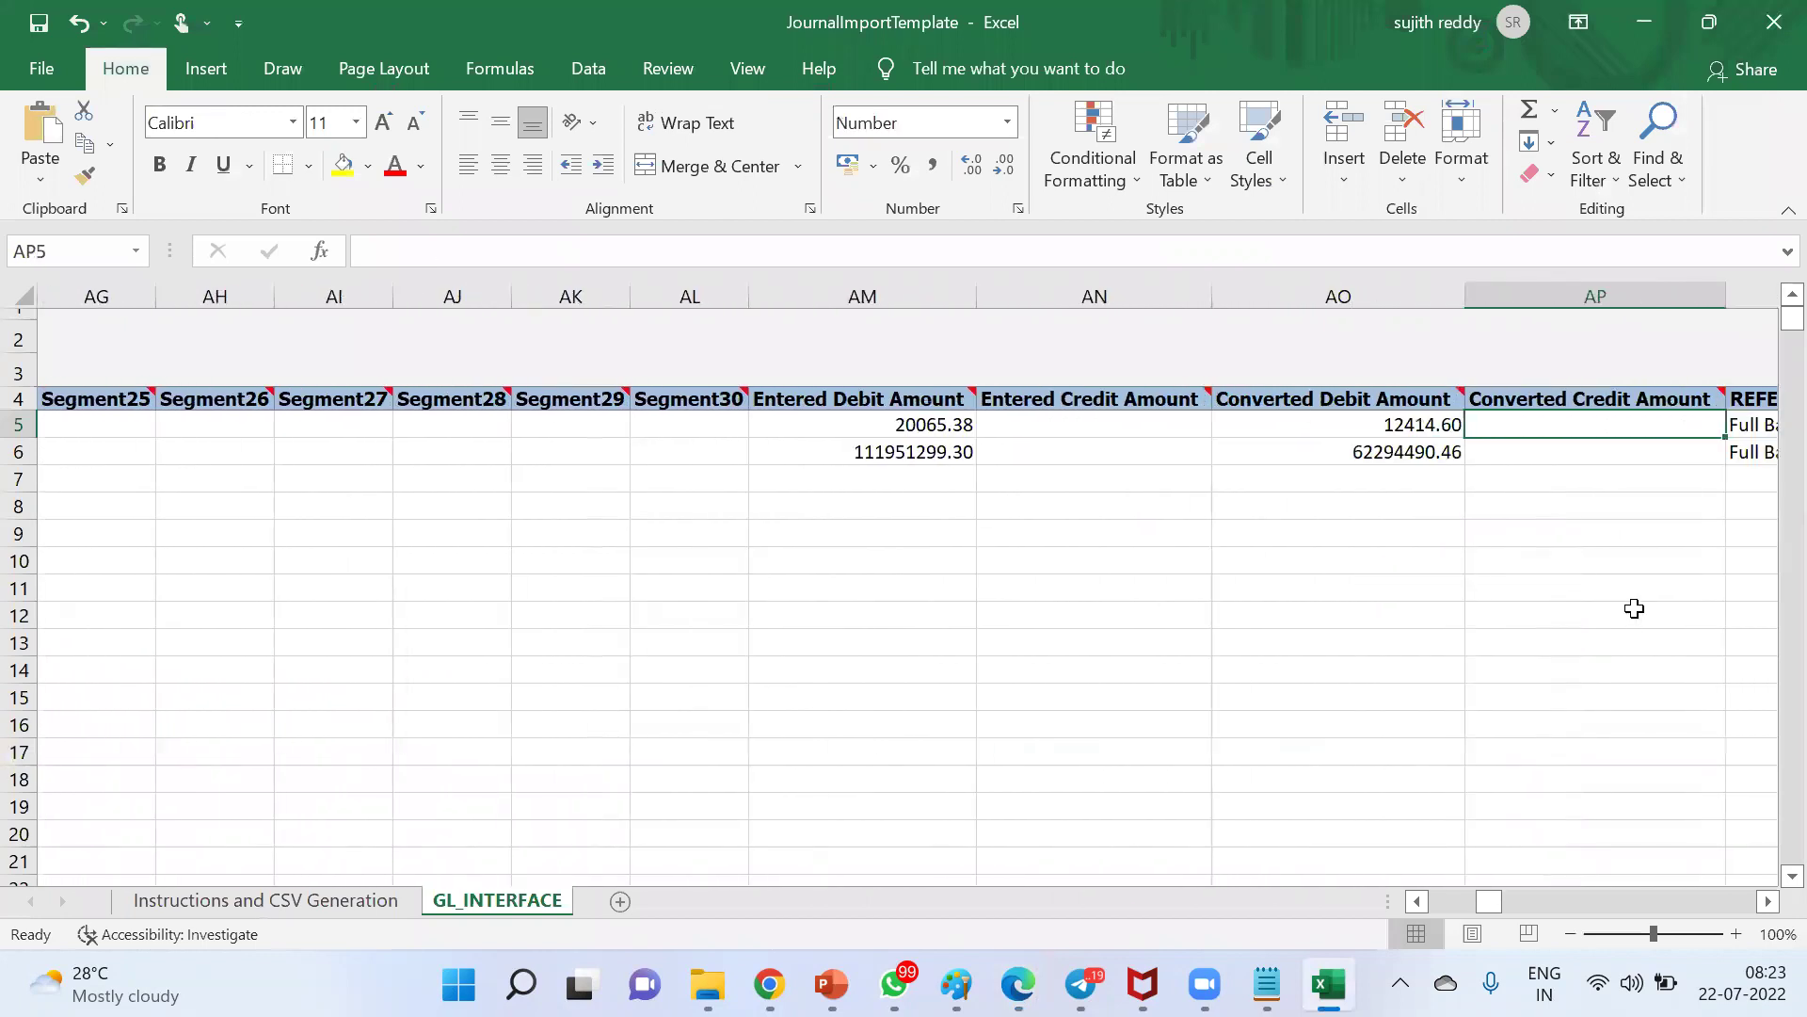
pyautogui.click(904, 426)
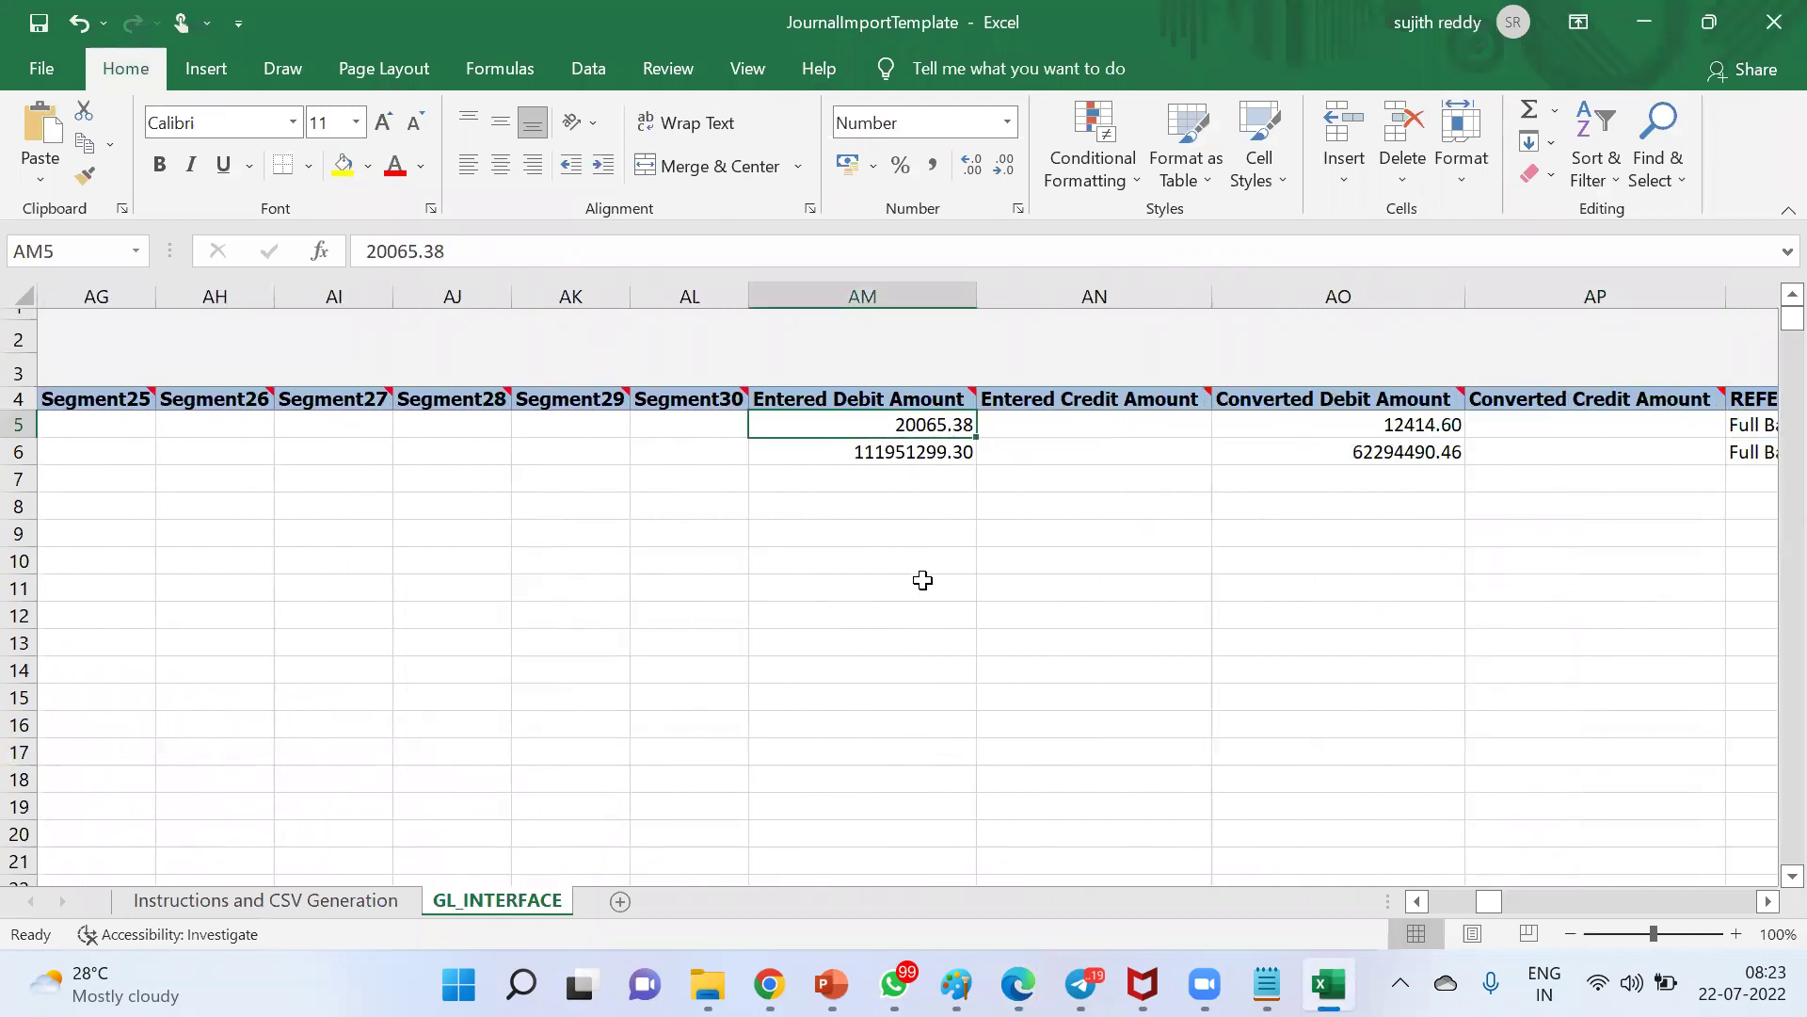
pyautogui.write('77')
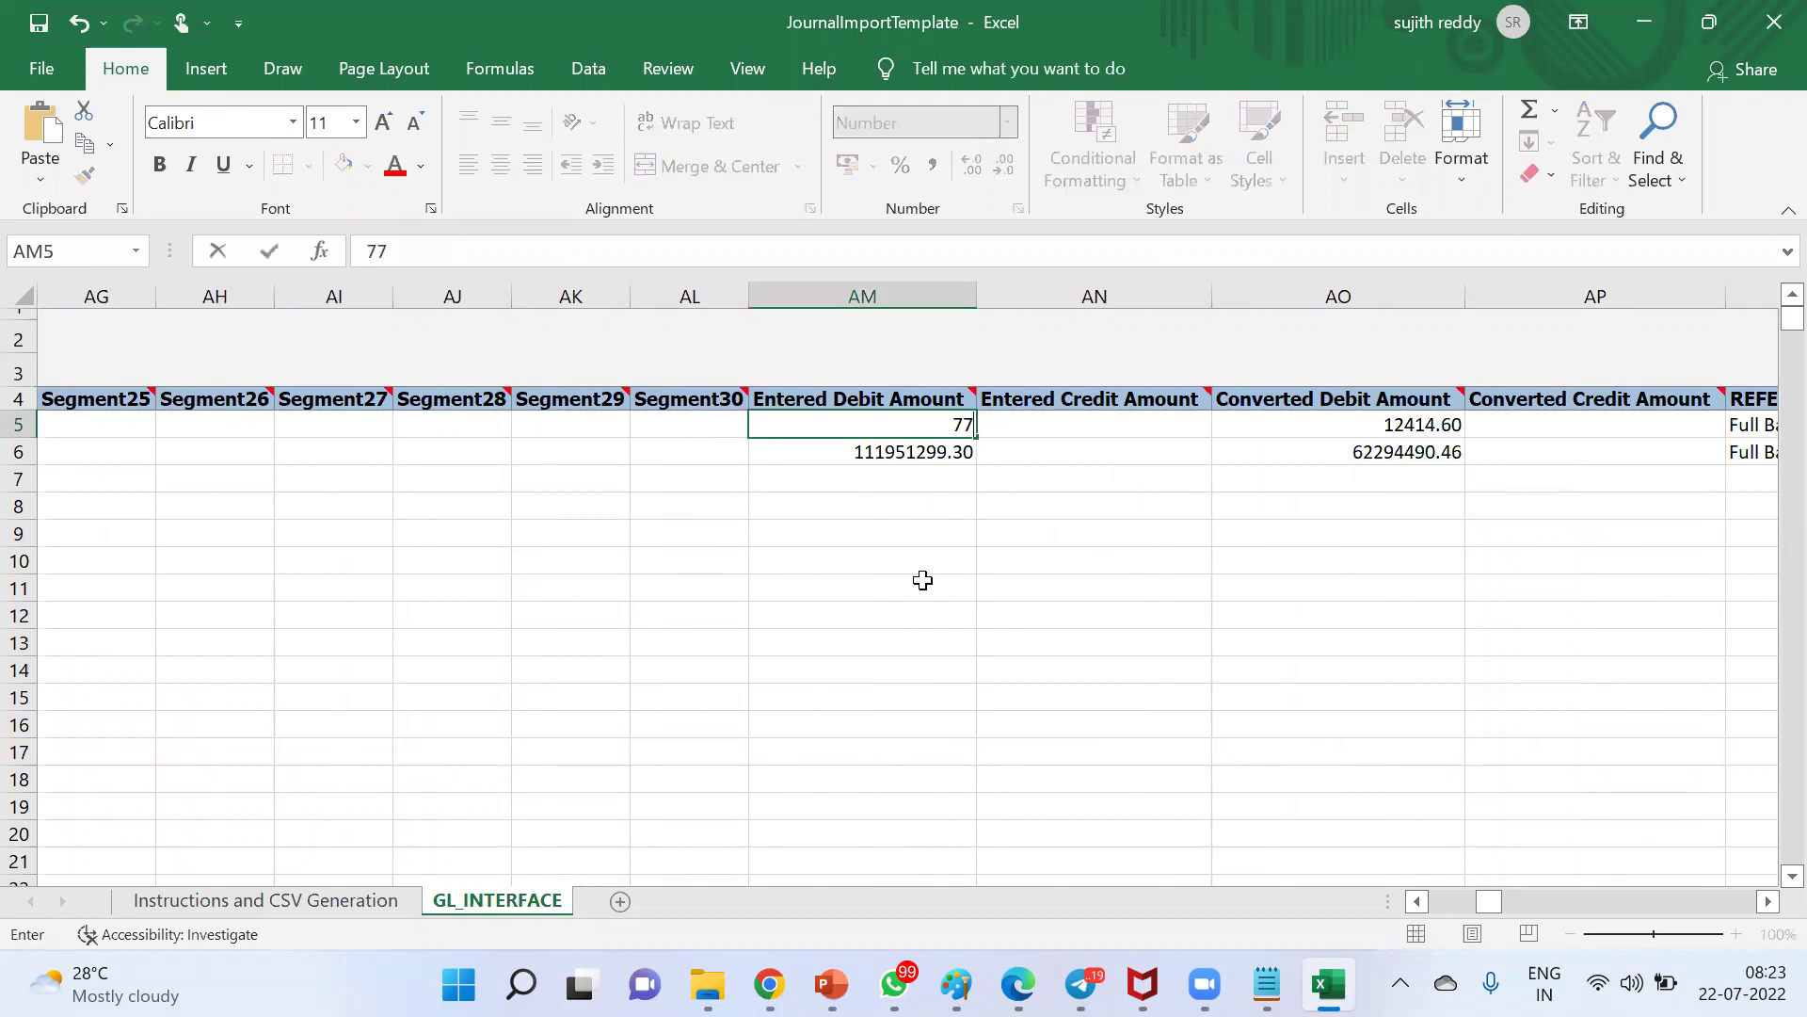
pyautogui.write('88')
pyautogui.press('Tab')
pyautogui.press('Tab')
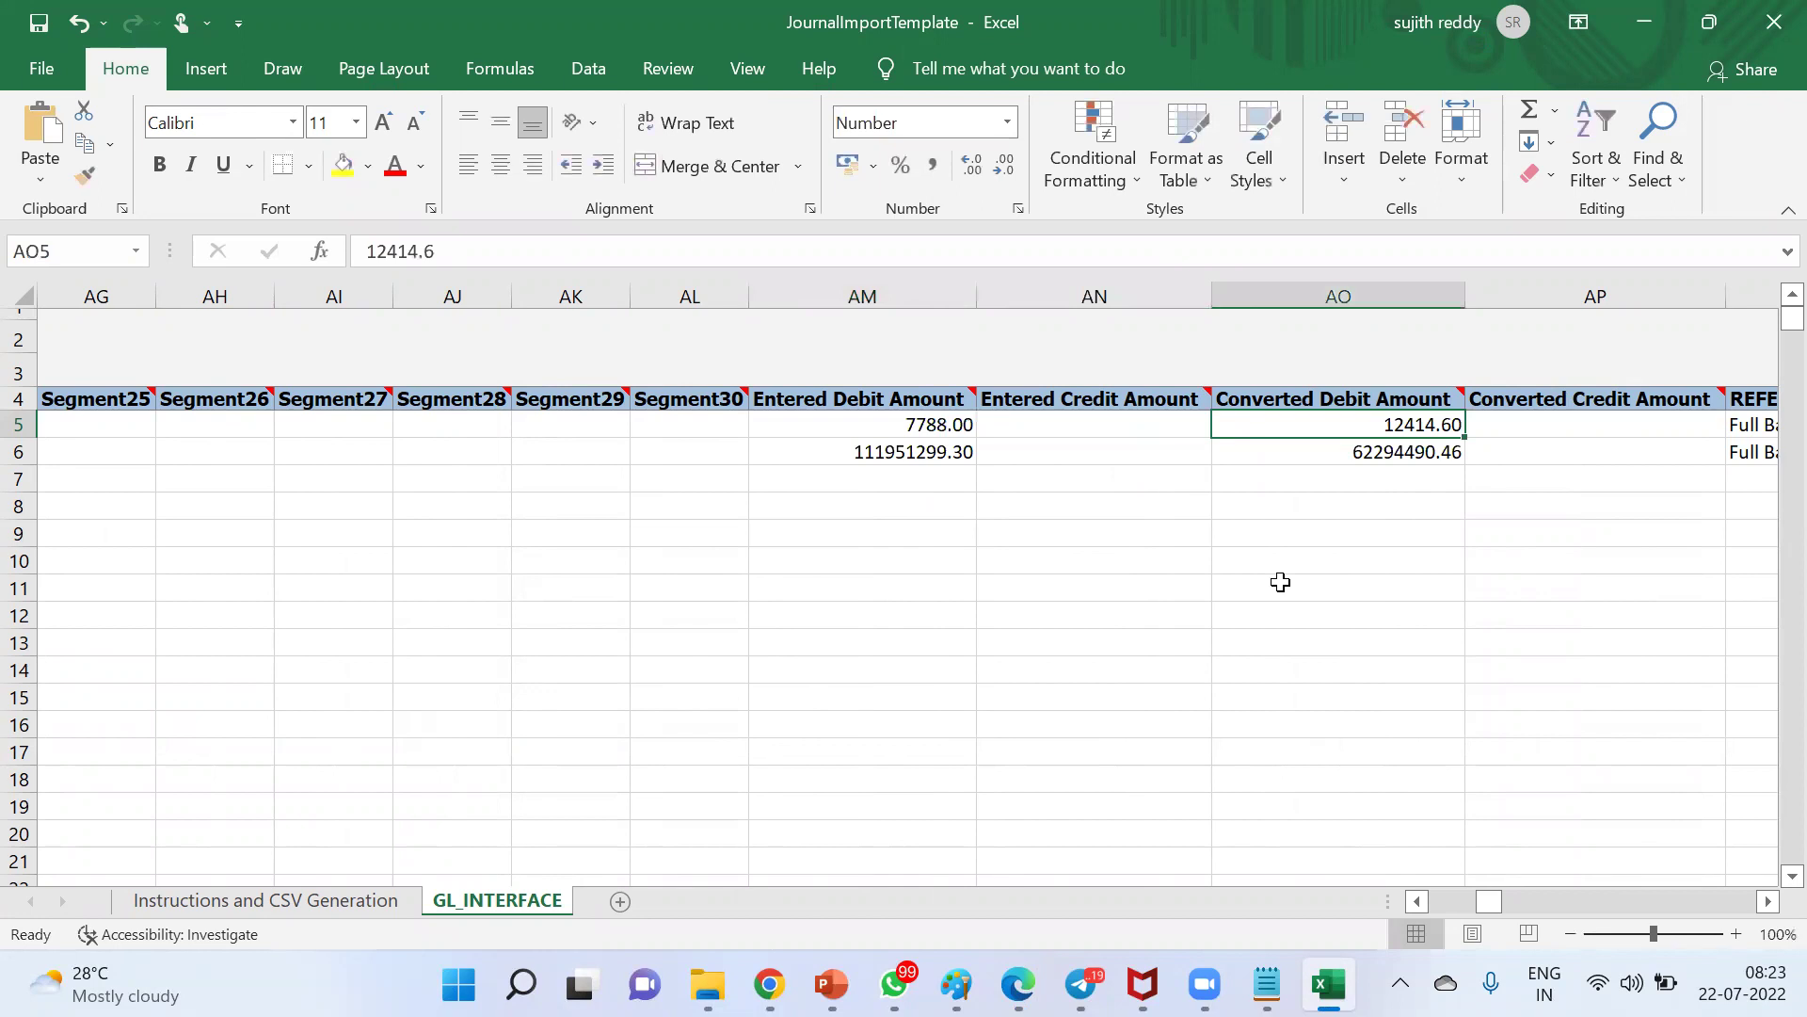
pyautogui.press('Delete')
# Enter PWC (FBDI Batch Name) as the batch name in AQ5 and PWC Batch Description as the batch description in AR5
pyautogui.press('Tab')
pyautogui.press('Tab')
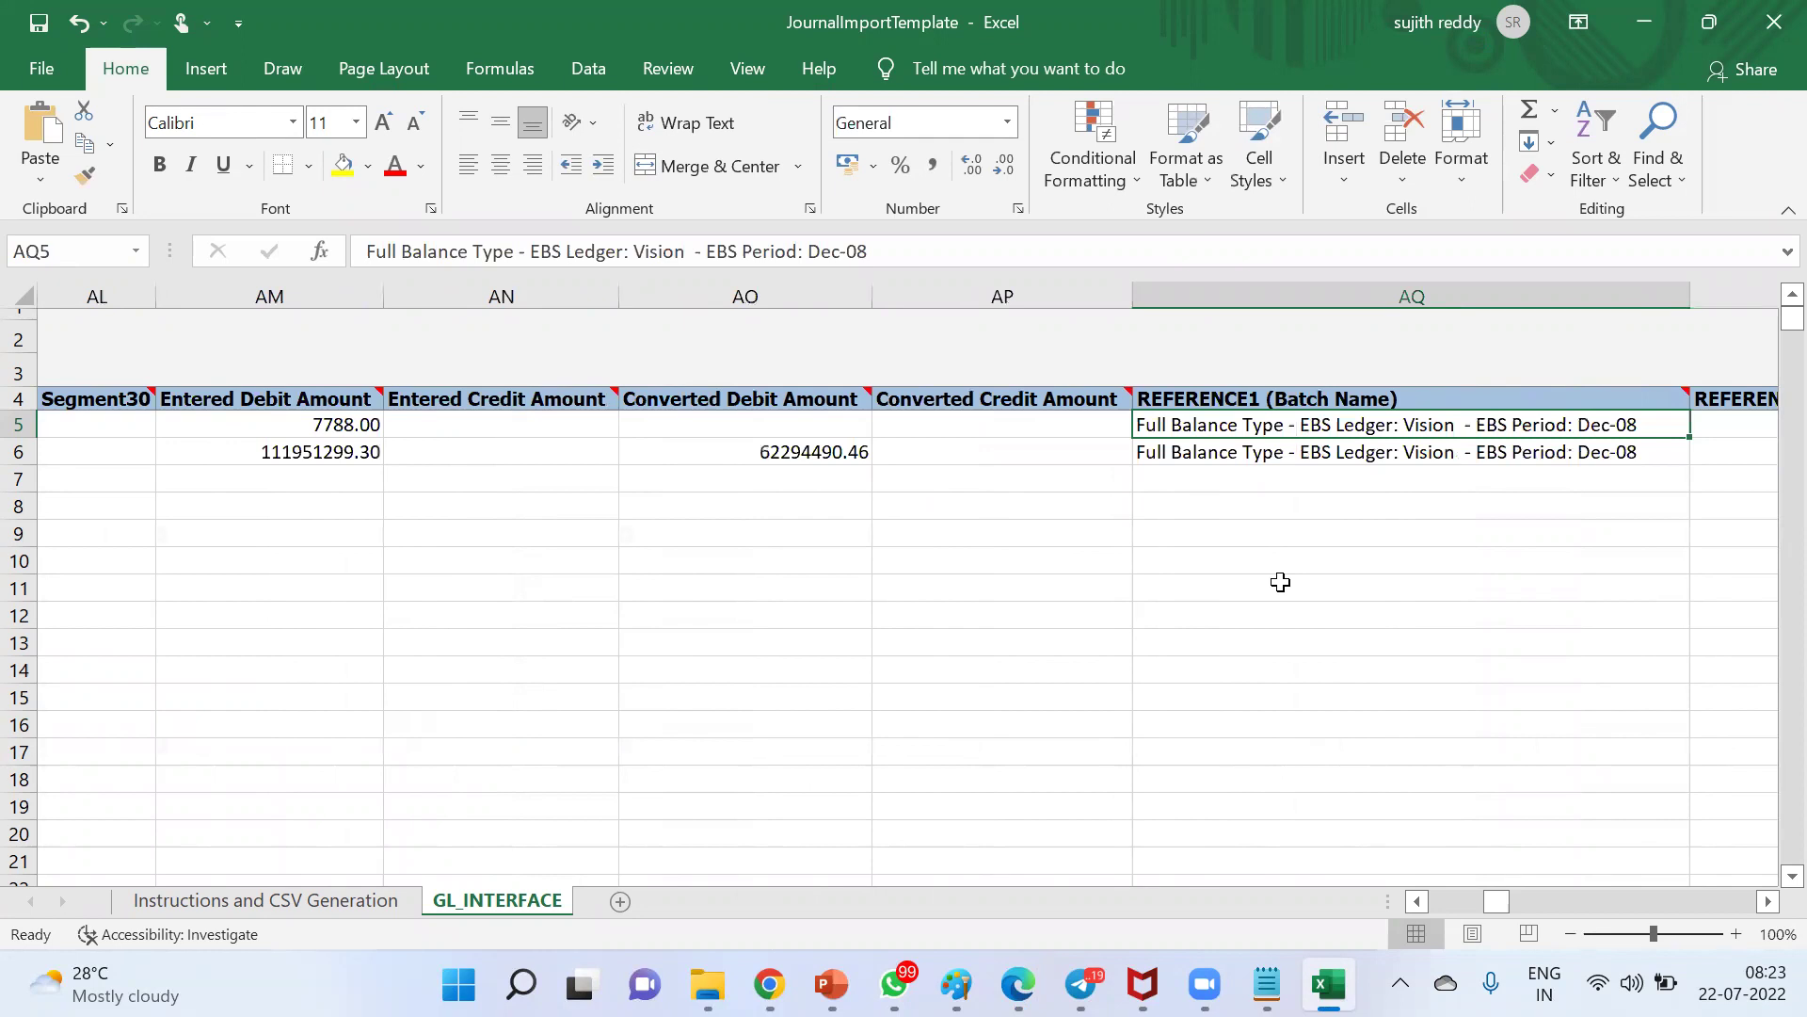
pyautogui.write('PWC (FBDI Batch Name')
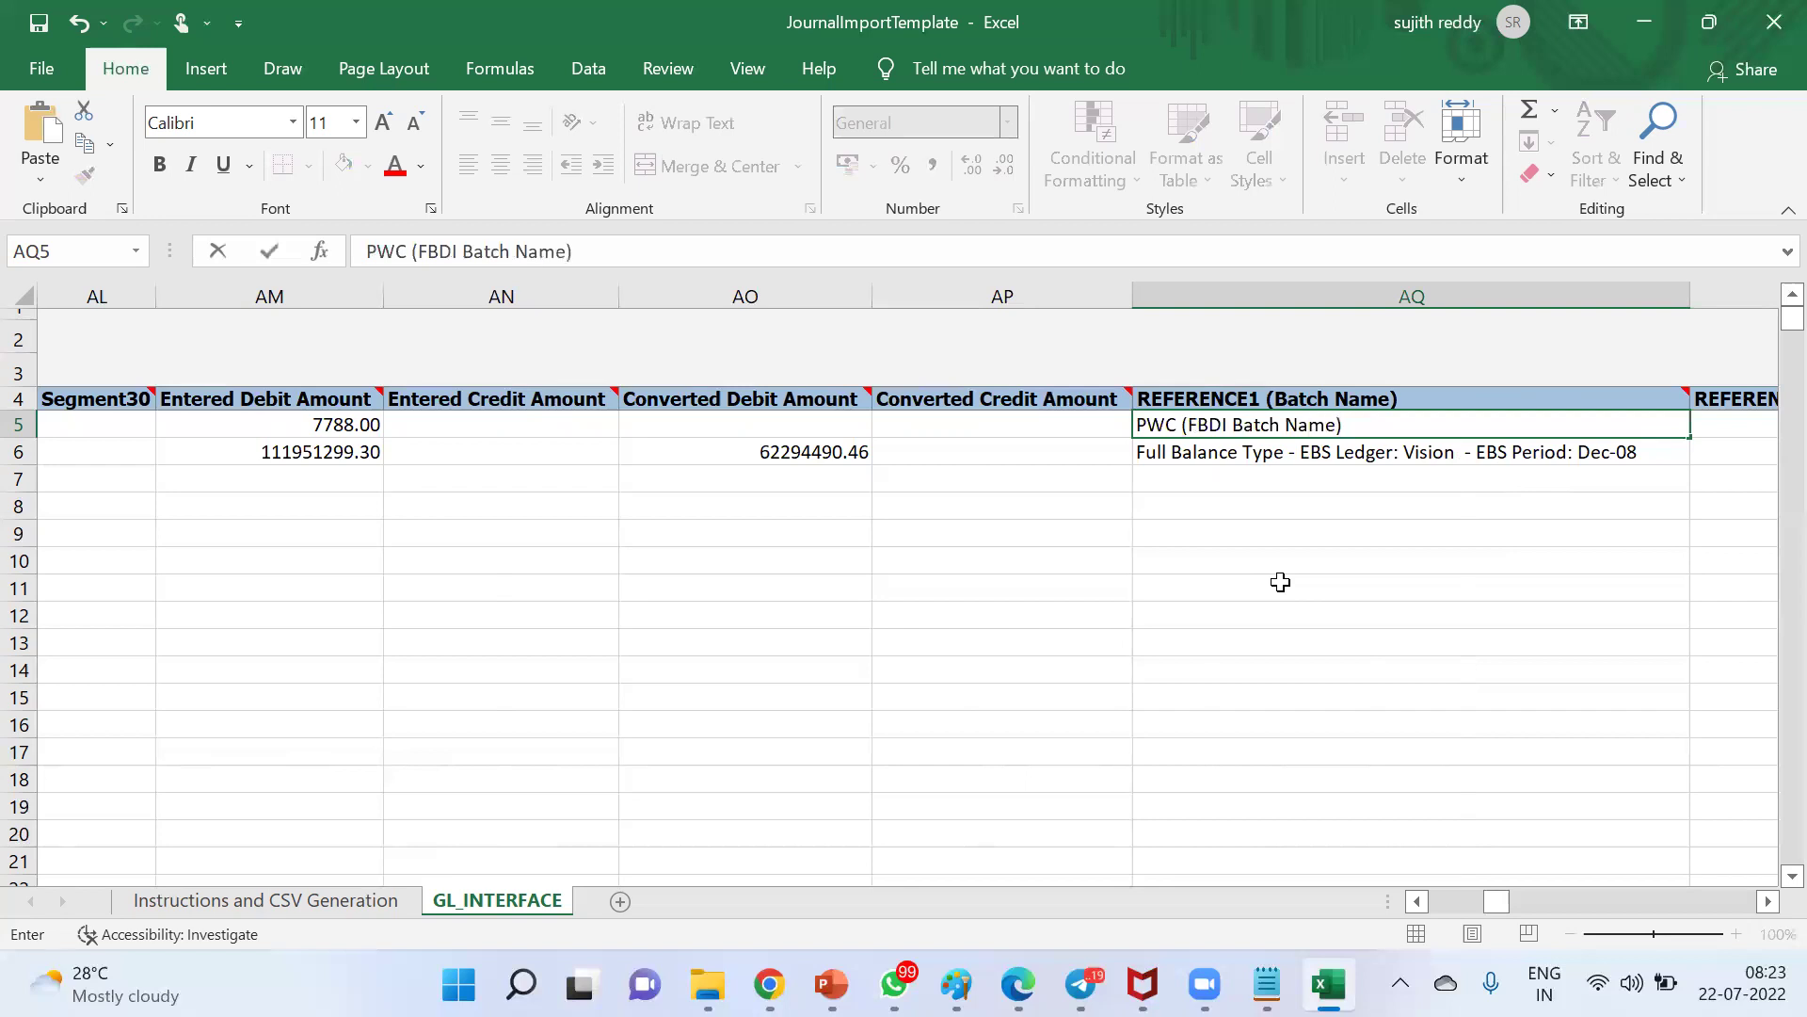
pyautogui.press('Tab')
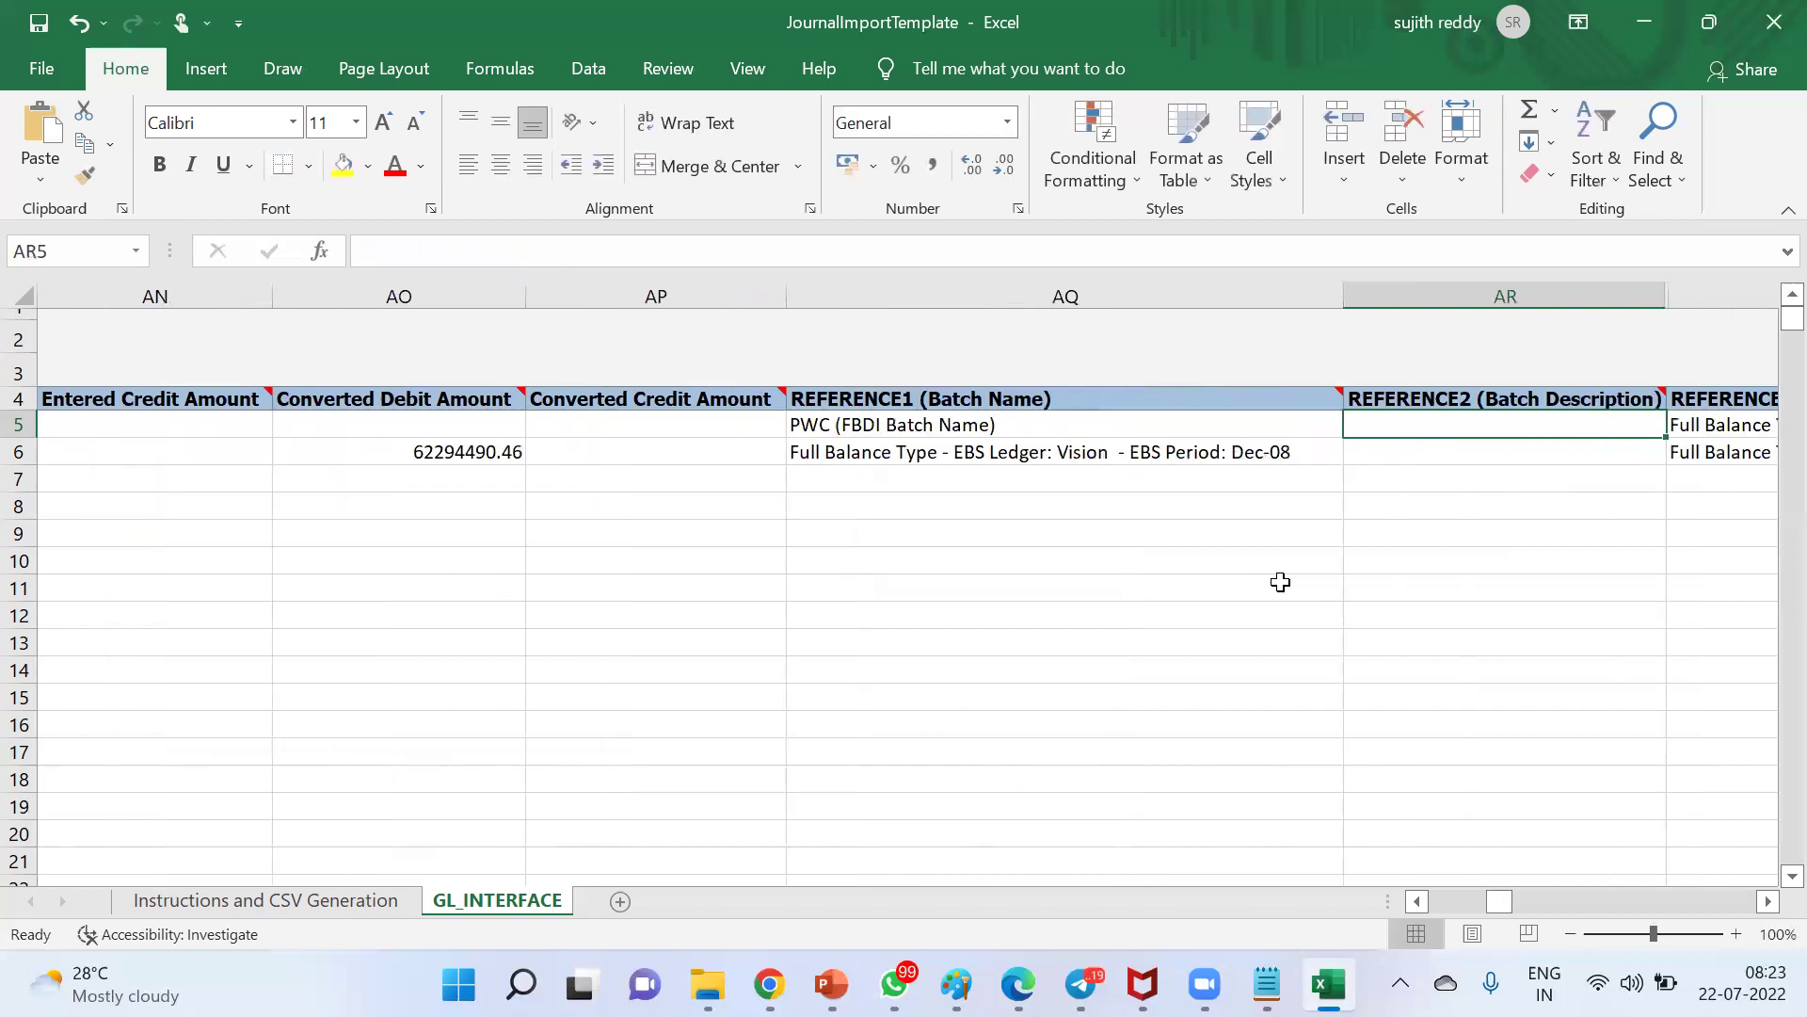
pyautogui.write('PWC Batch Description')
pyautogui.press('Tab')
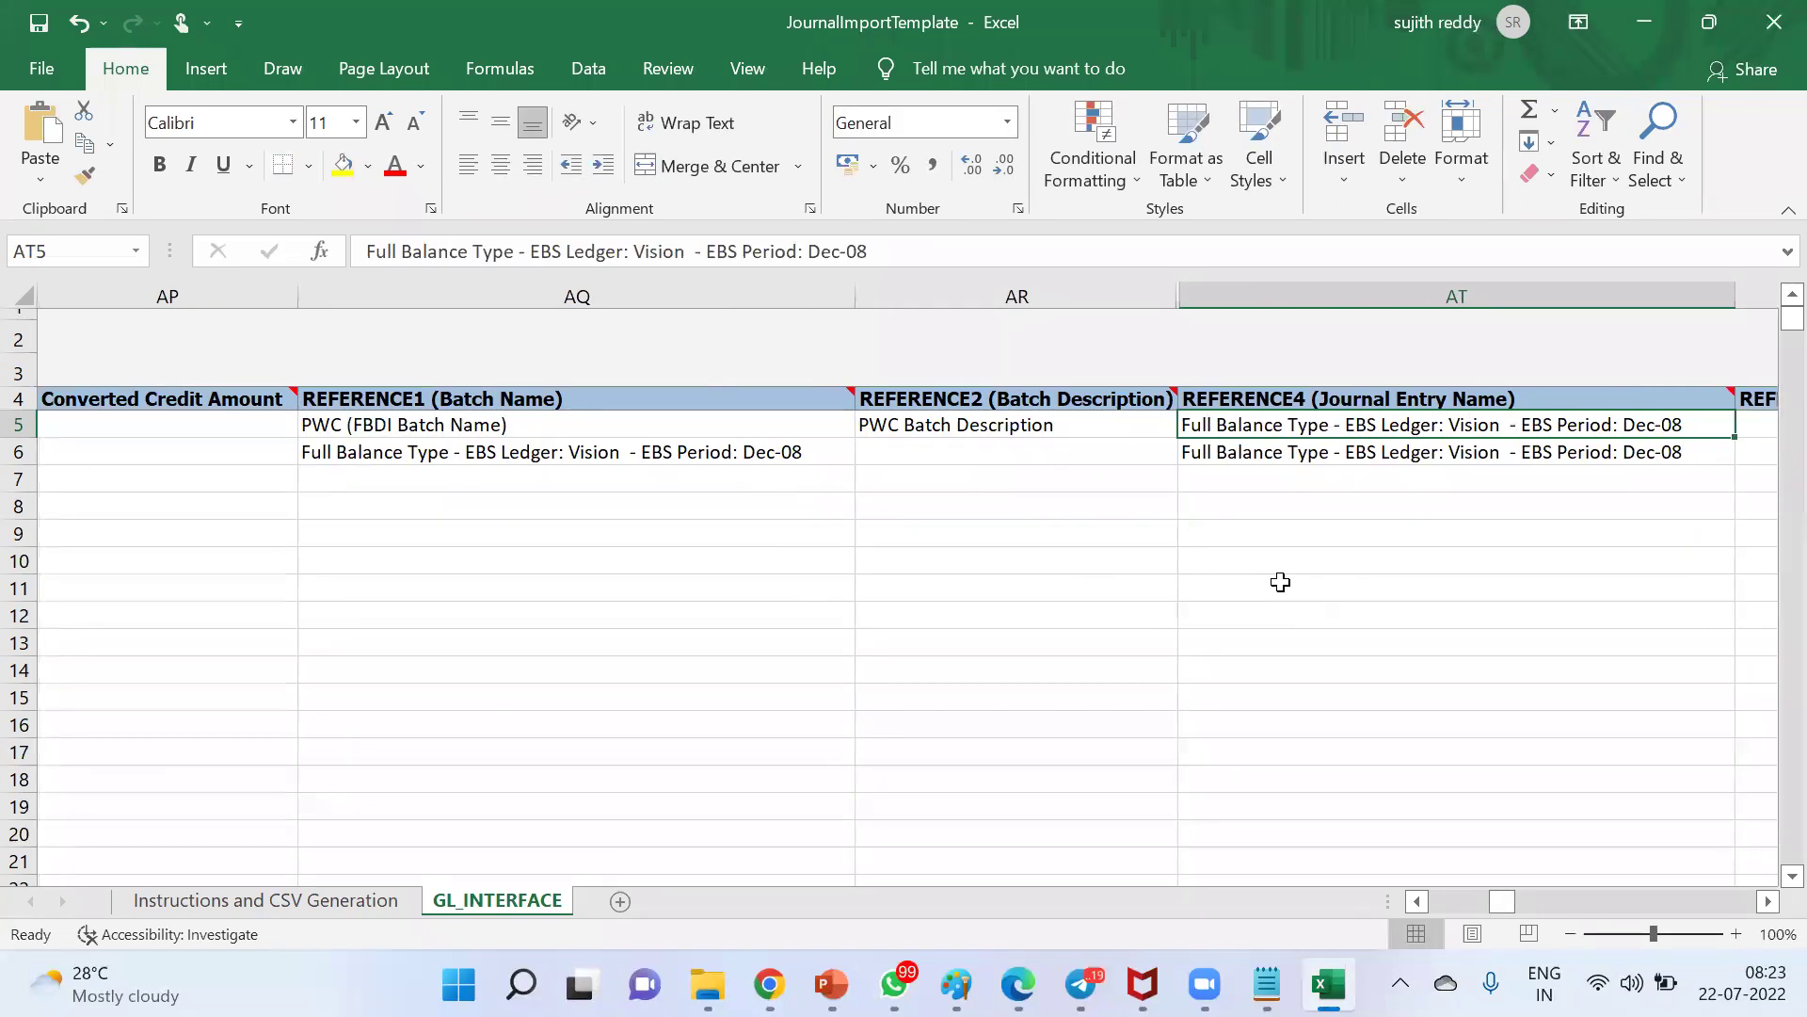
# Enter PWC Journal Entry Name as the journal entry name in AT5 and PWC Journal Entry Description as its description in AU5
pyautogui.write('PWC')
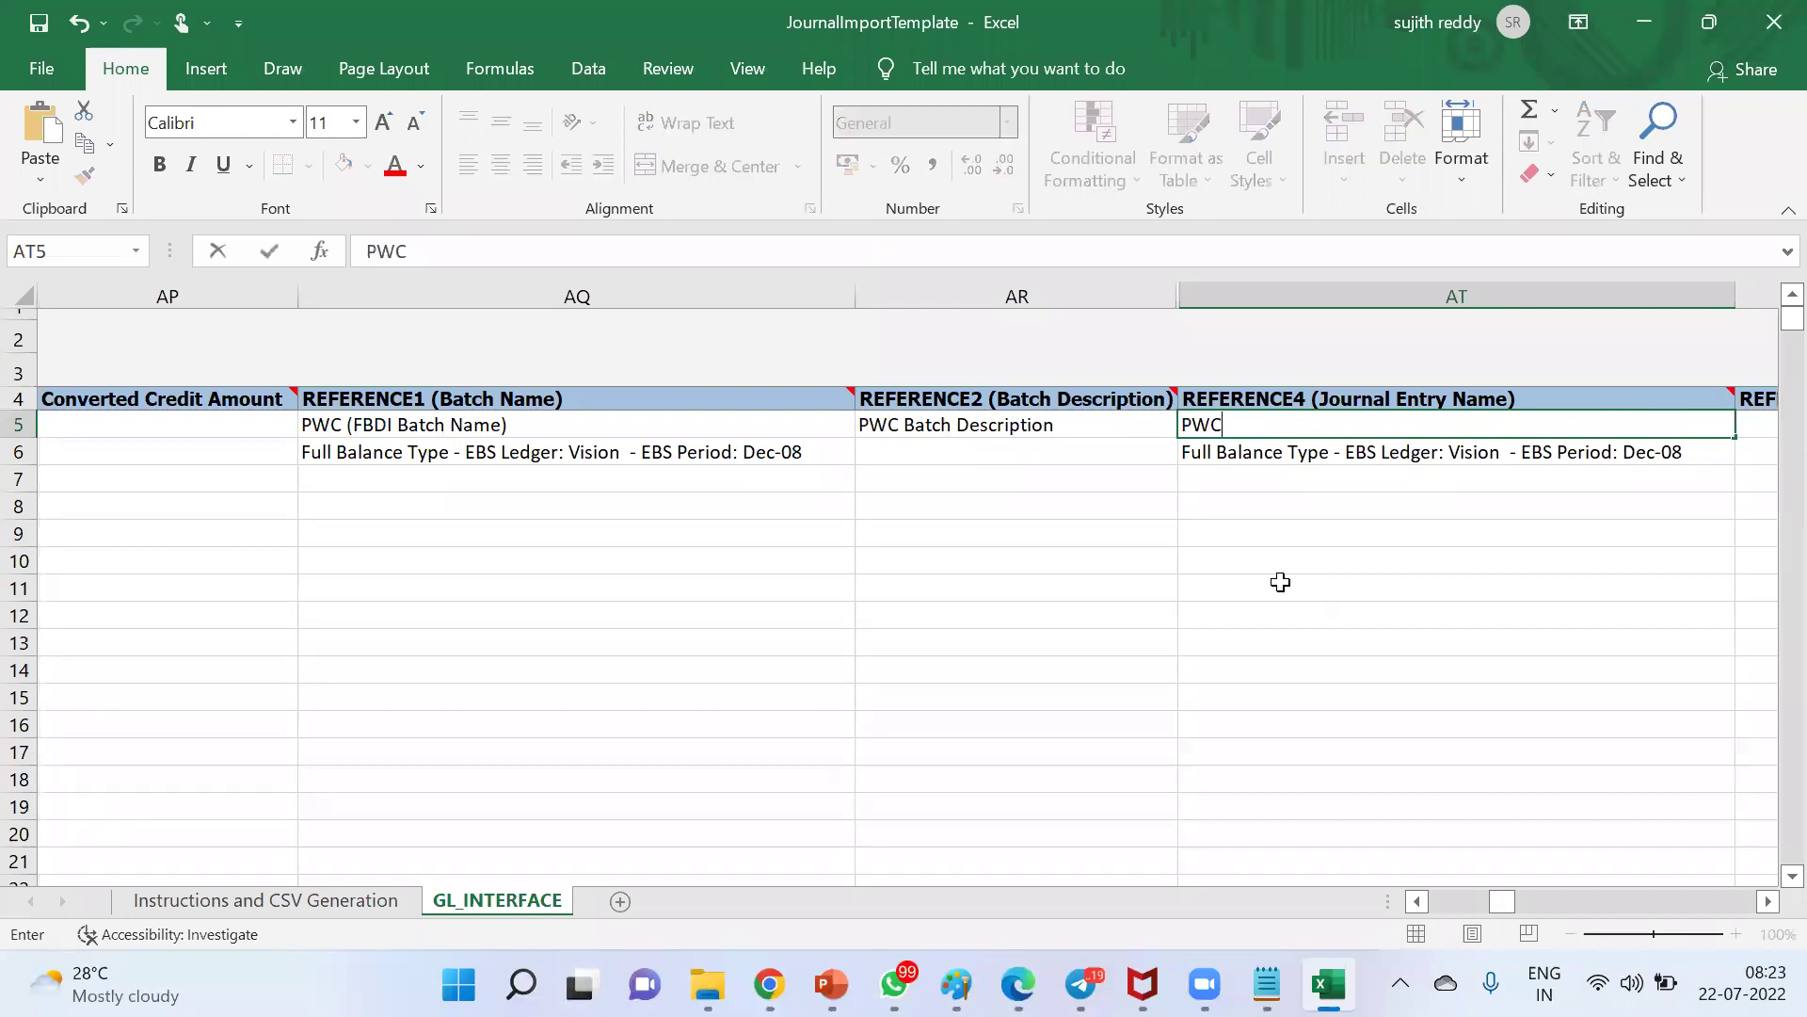
pyautogui.write(' Journal Entry Name')
pyautogui.press('Tab')
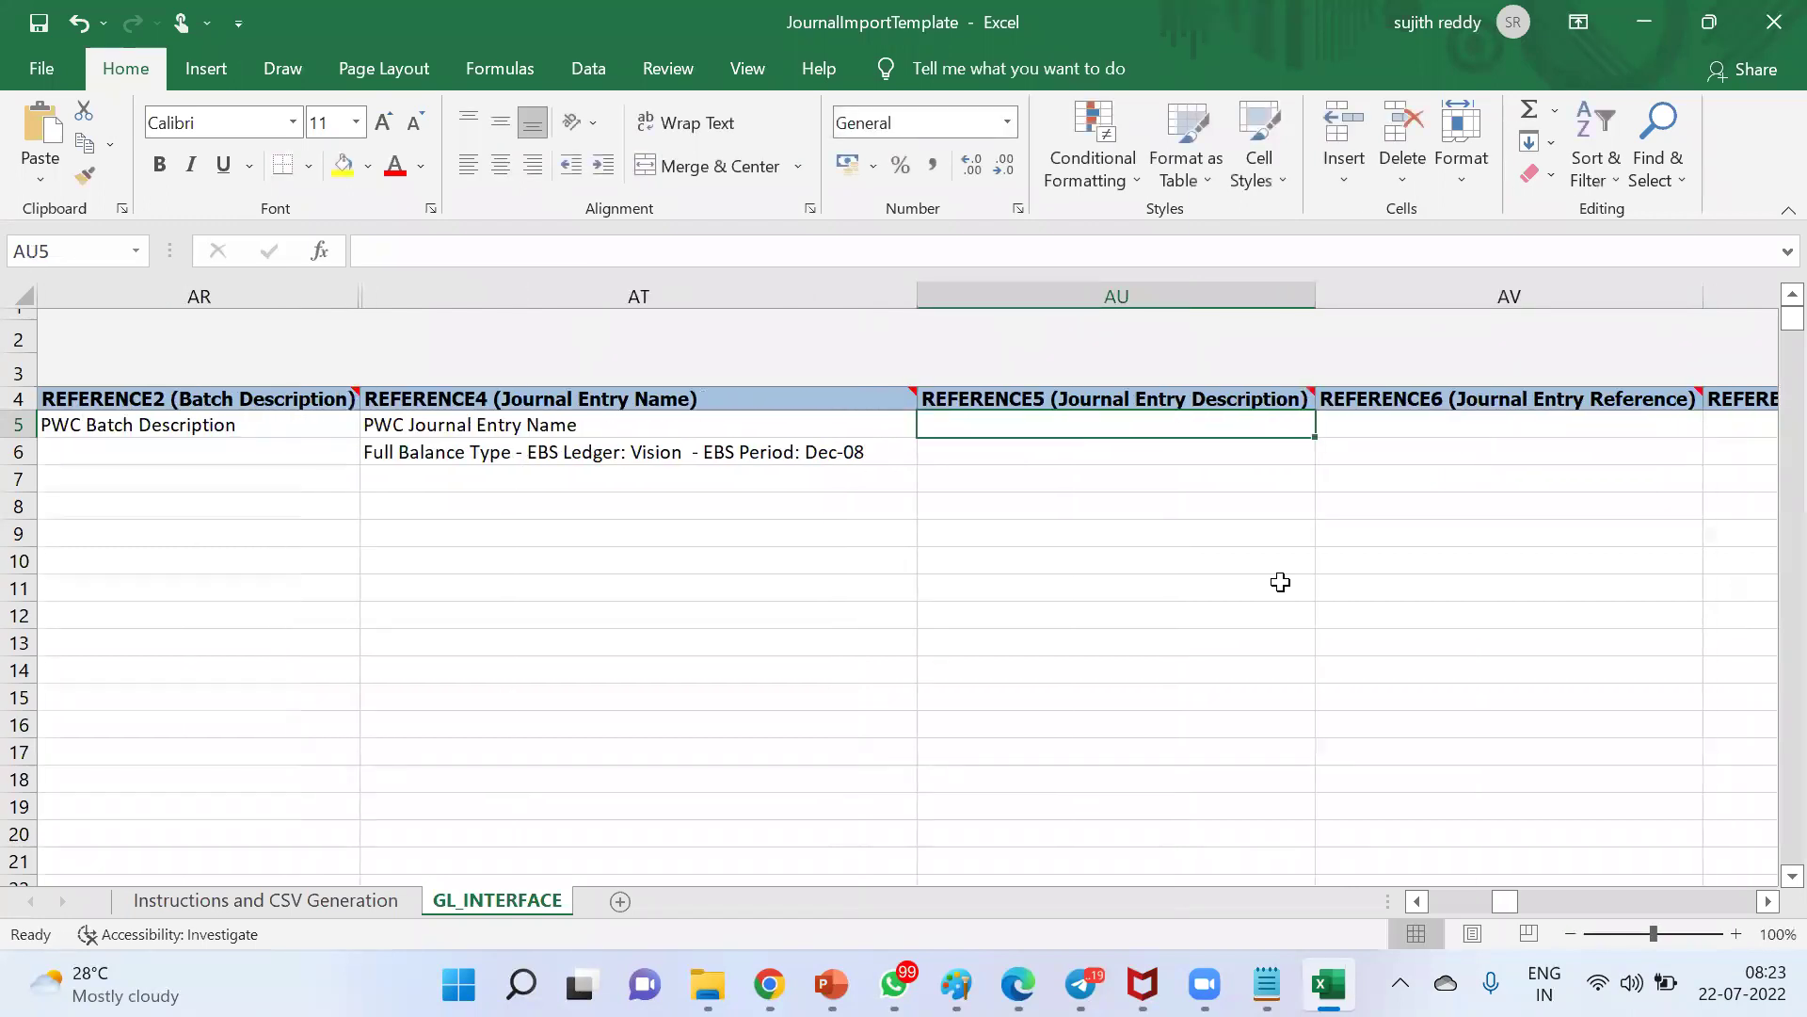
pyautogui.write('PWC ')
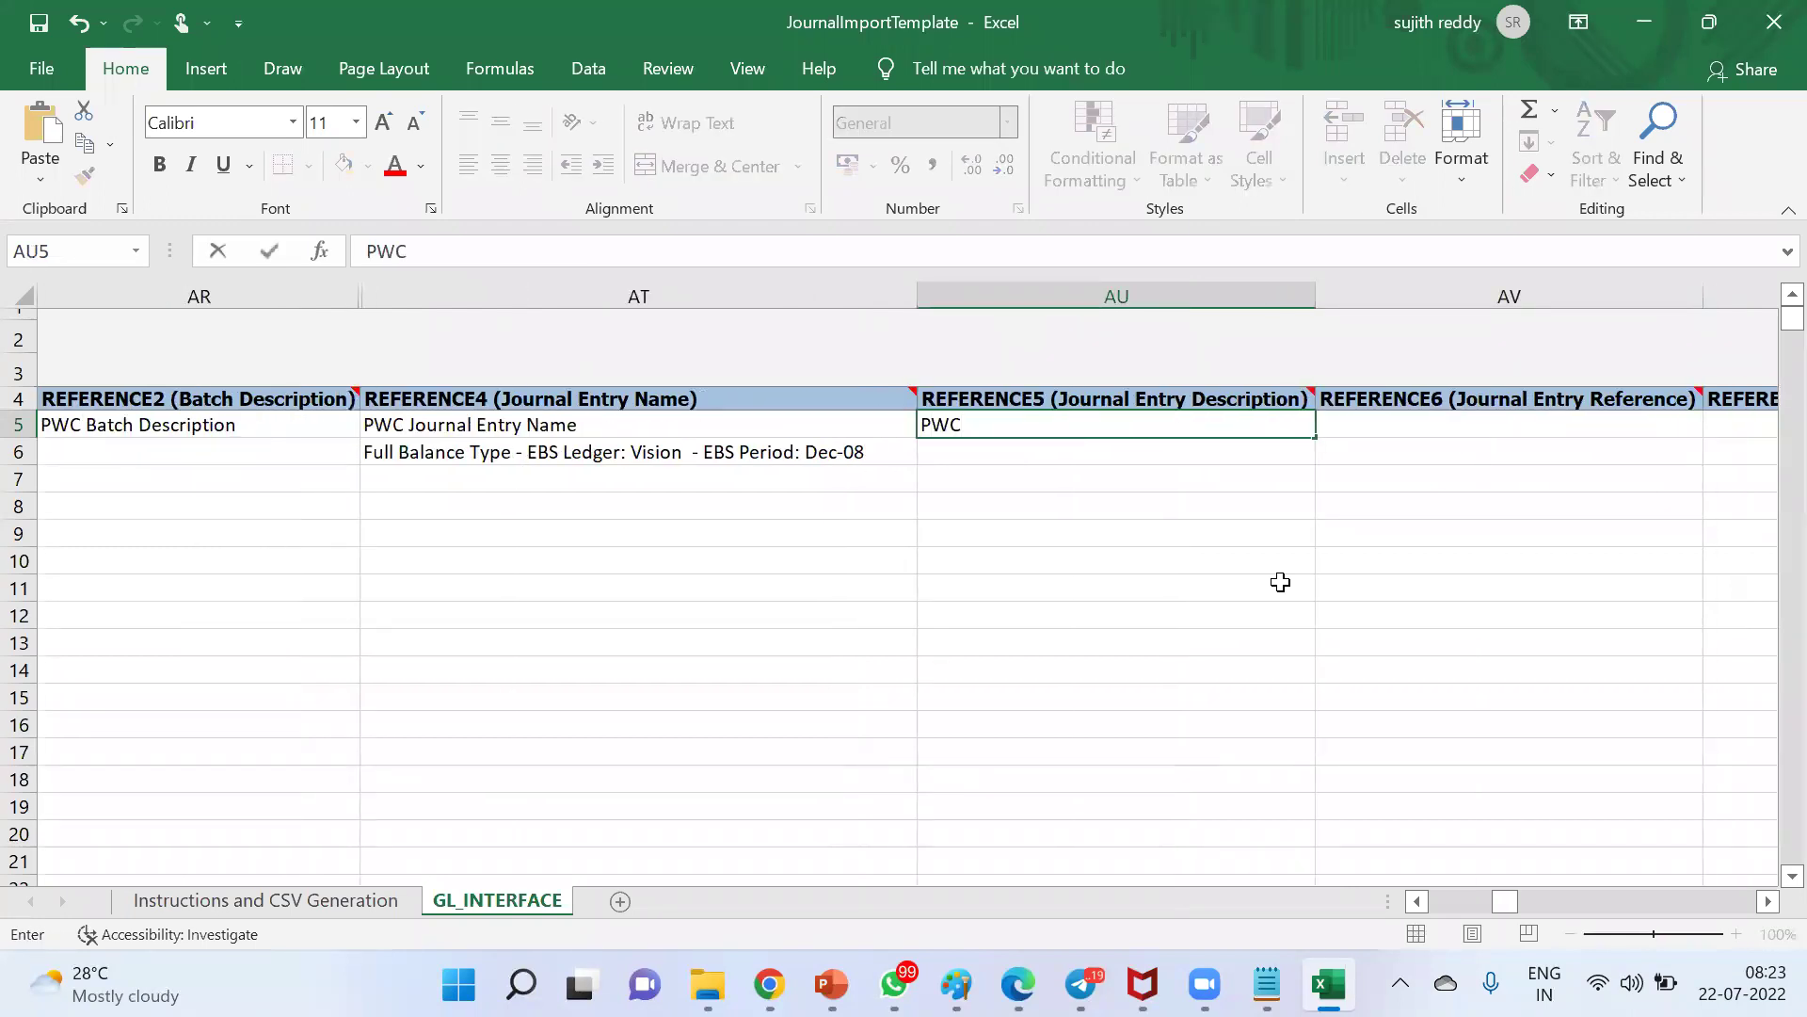
pyautogui.write('Journal Entry Desc')
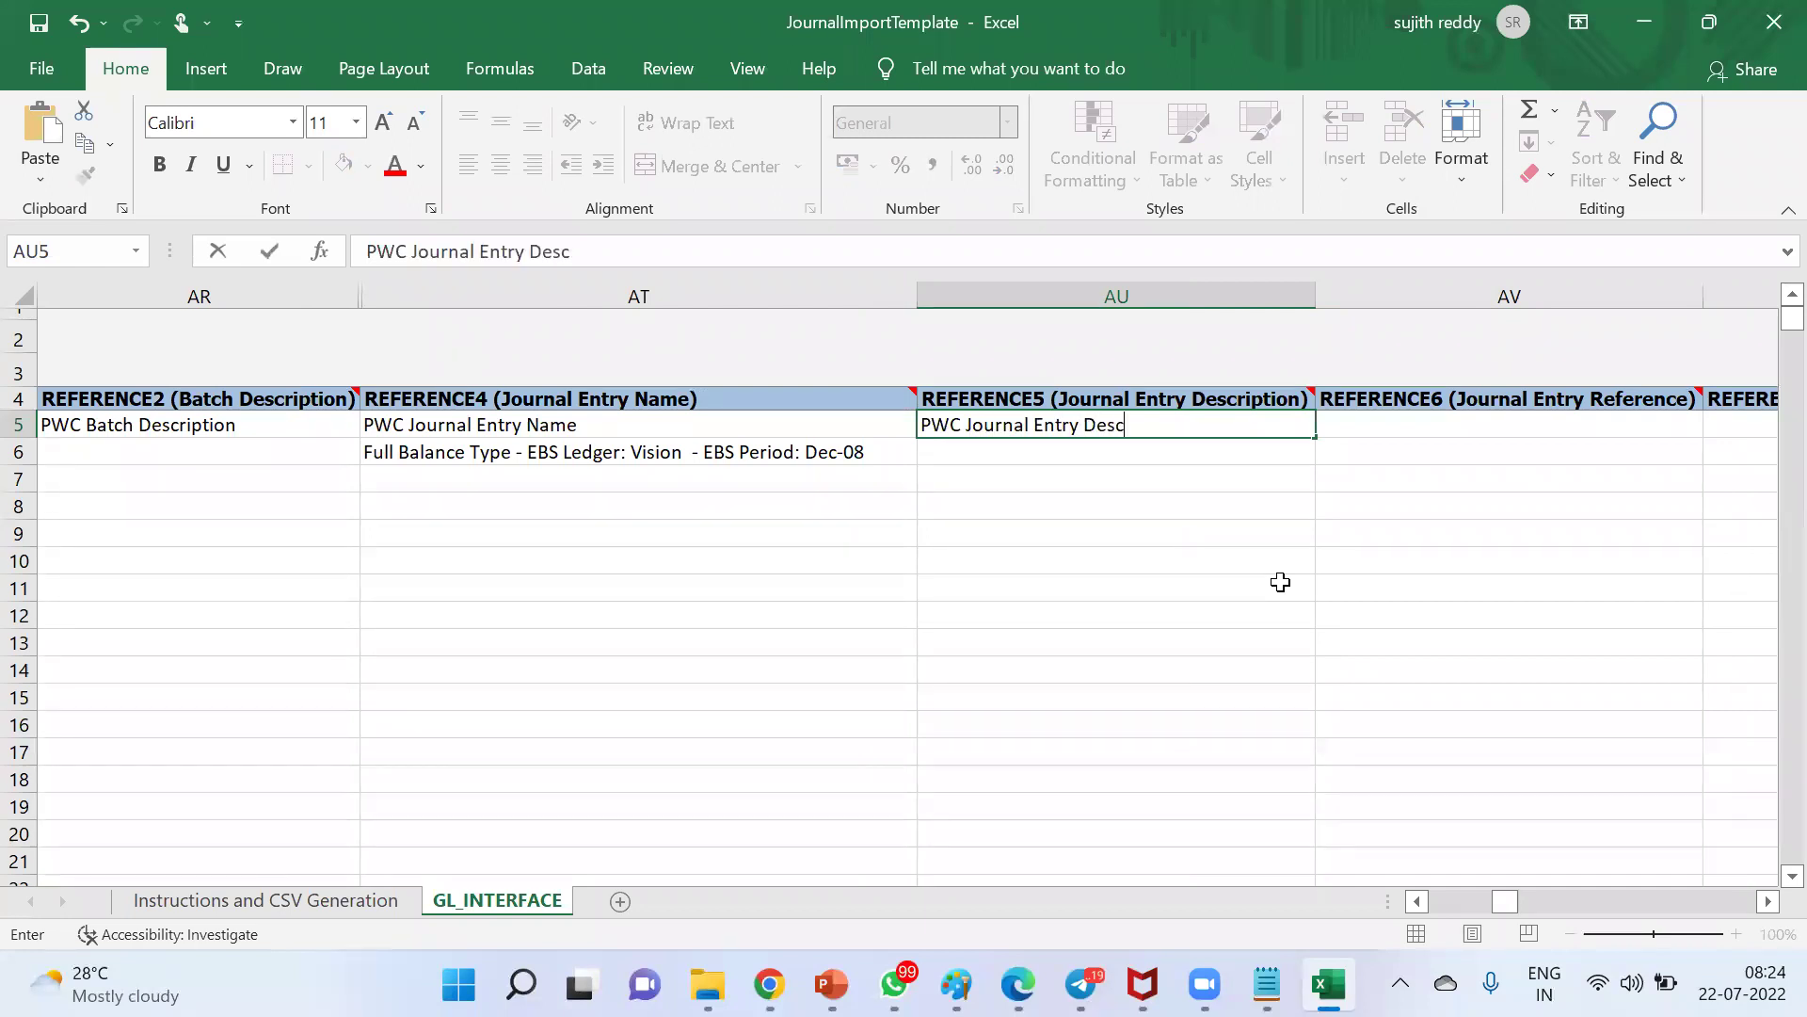
pyautogui.write('ription')
pyautogui.press('Tab')
pyautogui.press('Tab')
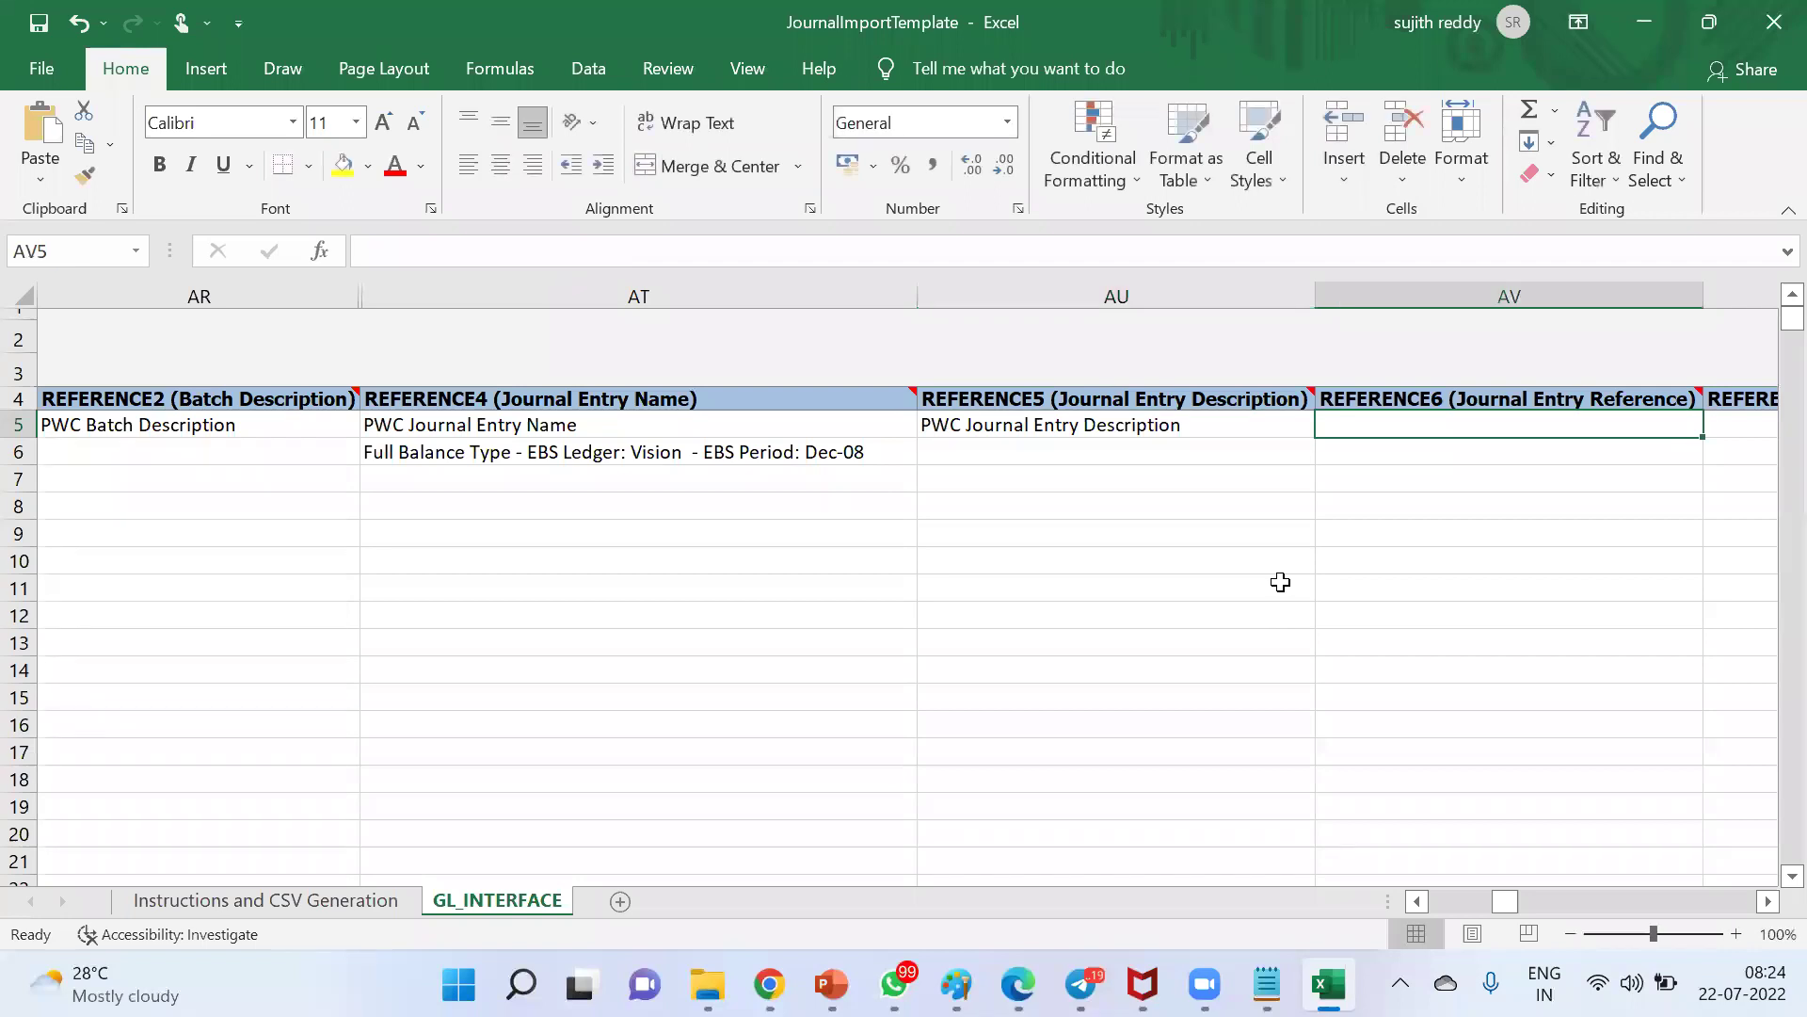
# Look across the remaining reference and currency conversion columns of row 5, up to the Interface Group Identifier in BO5
pyautogui.press('Tab')
pyautogui.press('Tab')
pyautogui.press('Tab')
pyautogui.press('Tab')
pyautogui.press('Tab')
pyautogui.press('Tab')
pyautogui.press('Tab')
pyautogui.press('Tab')
pyautogui.press('Tab')
pyautogui.press('Tab')
pyautogui.press('Tab')
pyautogui.press('Tab')
pyautogui.press('Tab')
pyautogui.press('Tab')
pyautogui.press('Tab')
pyautogui.press('Tab')
pyautogui.press('Tab')
pyautogui.press('Tab')
pyautogui.press('Tab')
pyautogui.press('Tab')
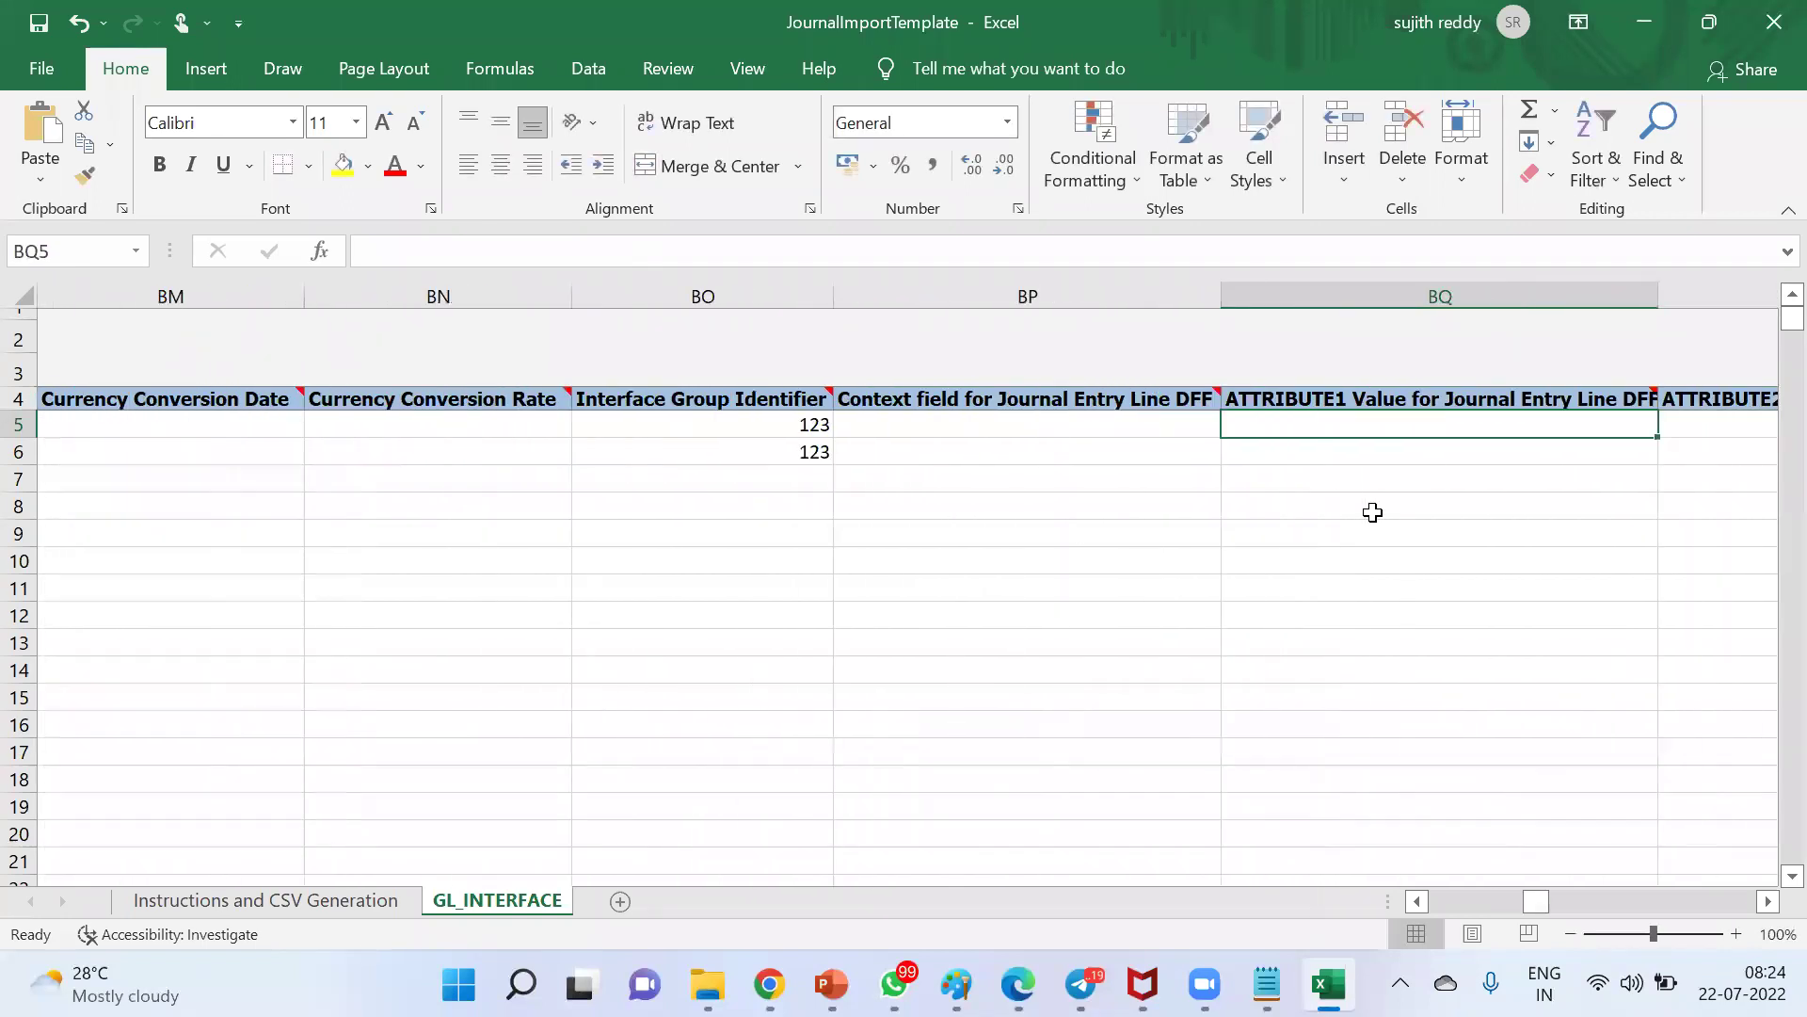
pyautogui.press('Left')
pyautogui.press('Left')
pyautogui.press('Left')
pyautogui.press('Right')
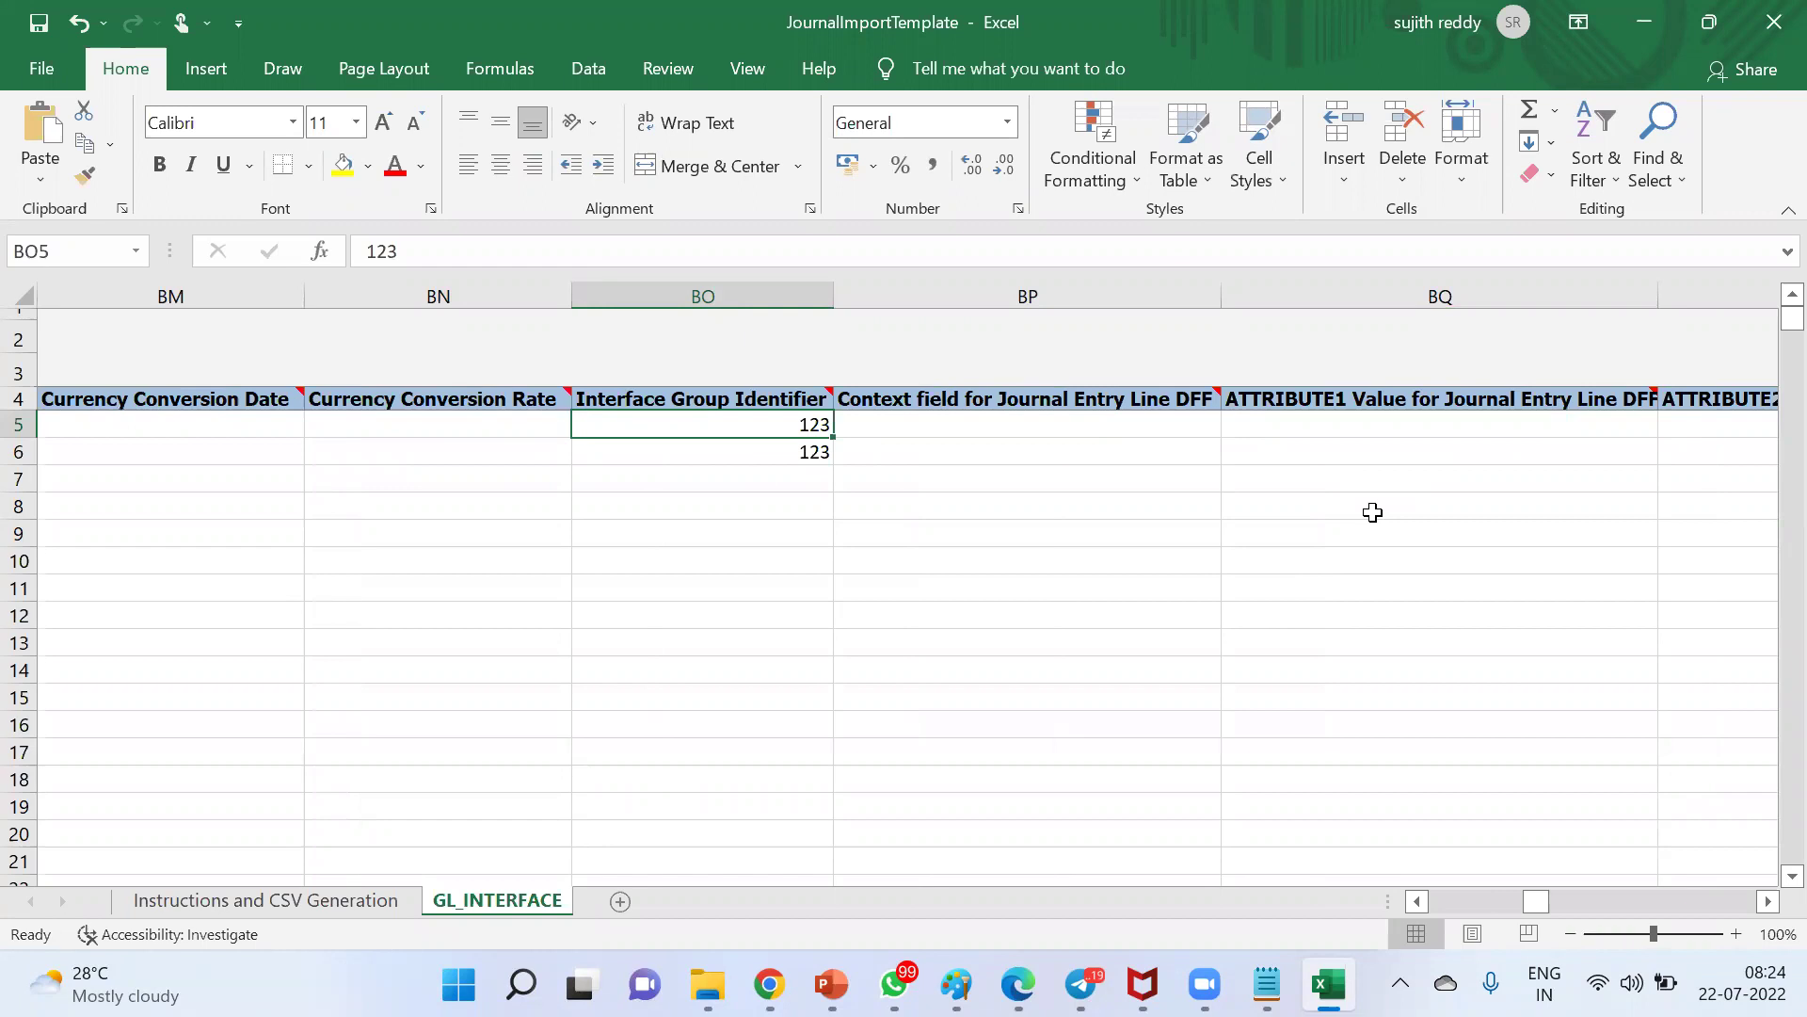
# Look across the journal entry line and captured information attribute columns of row 5, up to Reconciliation Reference in CP5
pyautogui.press('Right')
pyautogui.press('Right')
pyautogui.press('Right')
pyautogui.press('Right')
pyautogui.press('Right')
pyautogui.press('Right')
pyautogui.press('Right')
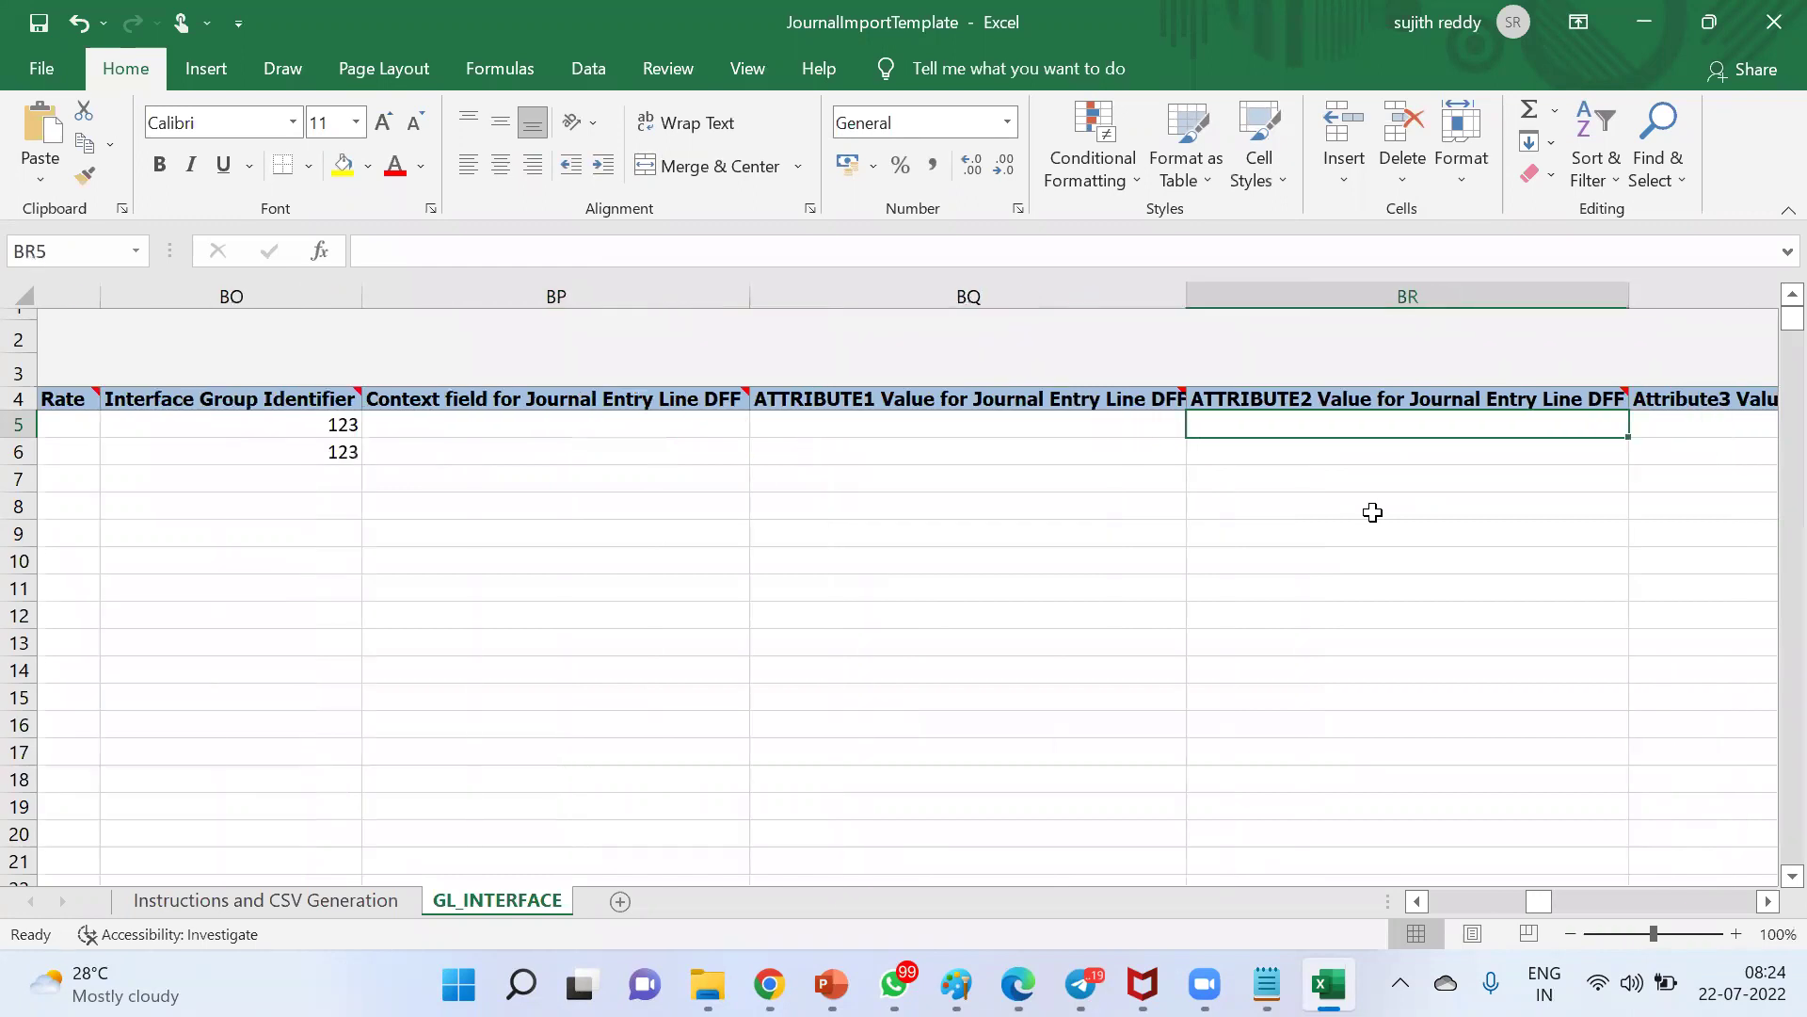
pyautogui.press('Right')
pyautogui.press('Right')
pyautogui.press('Right')
pyautogui.press('Right')
pyautogui.press('Right')
pyautogui.press('Right')
pyautogui.press('Right')
pyautogui.press('Right')
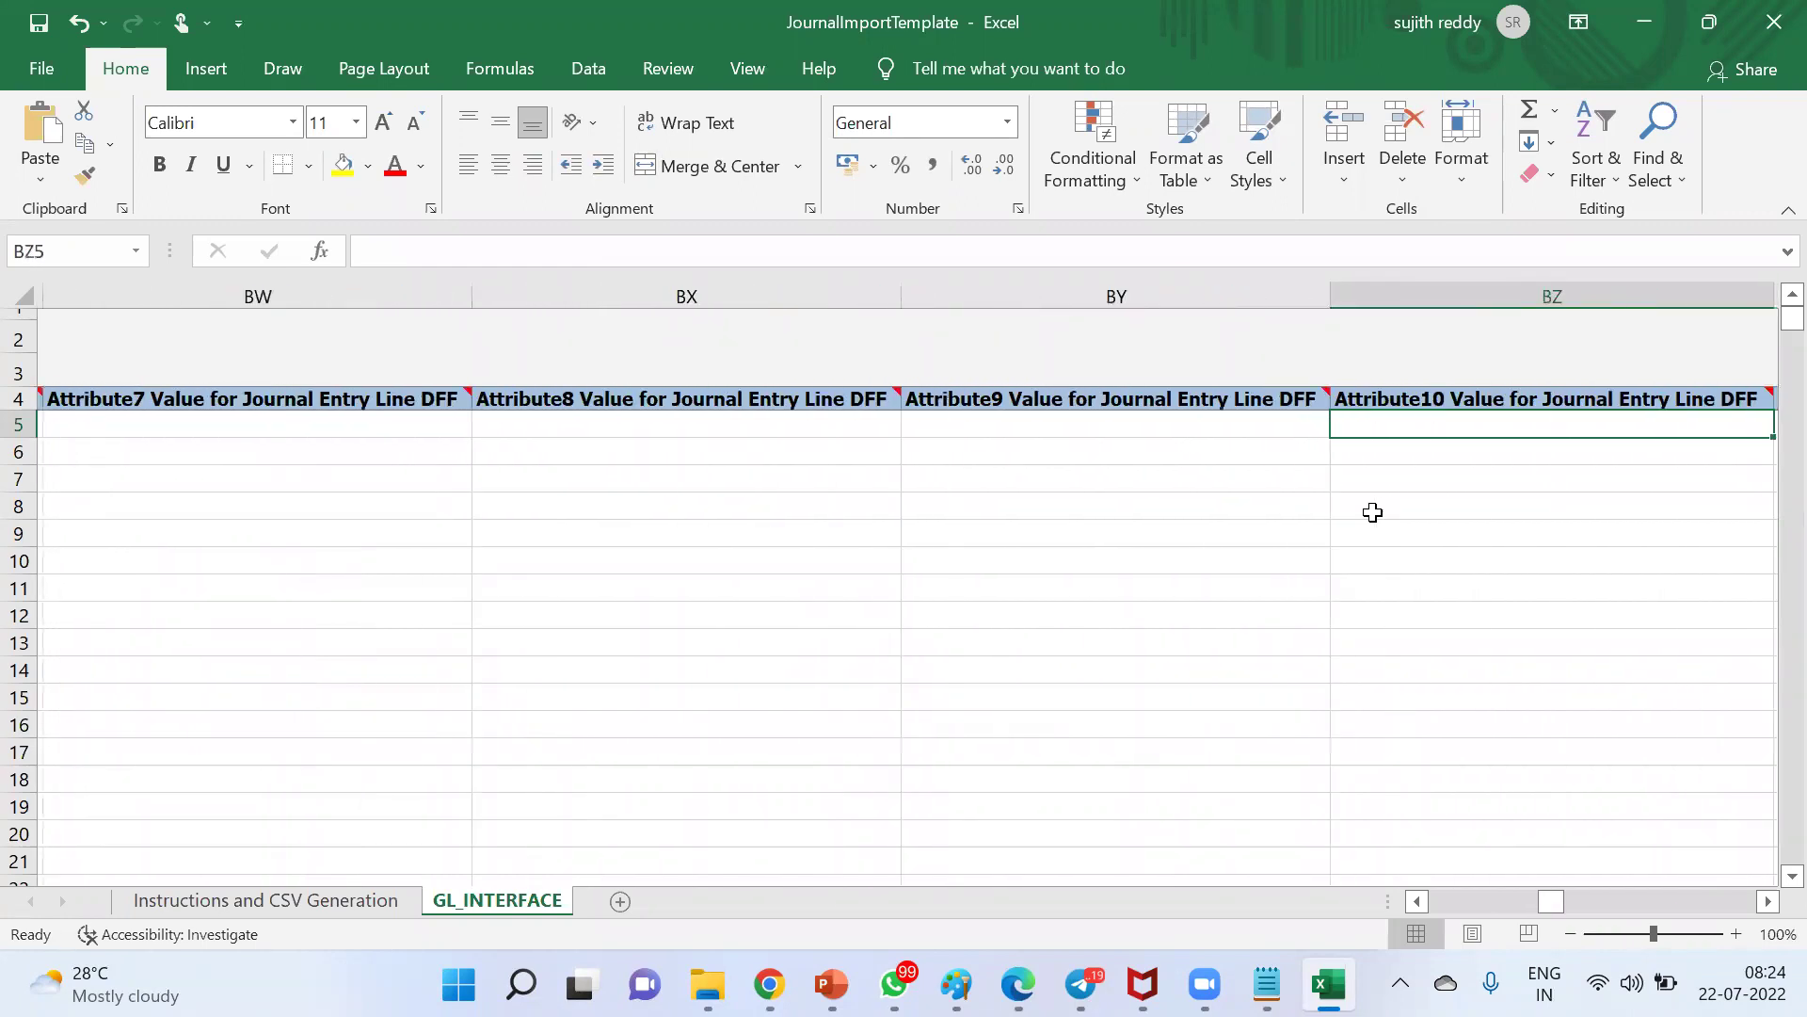
pyautogui.press('Right')
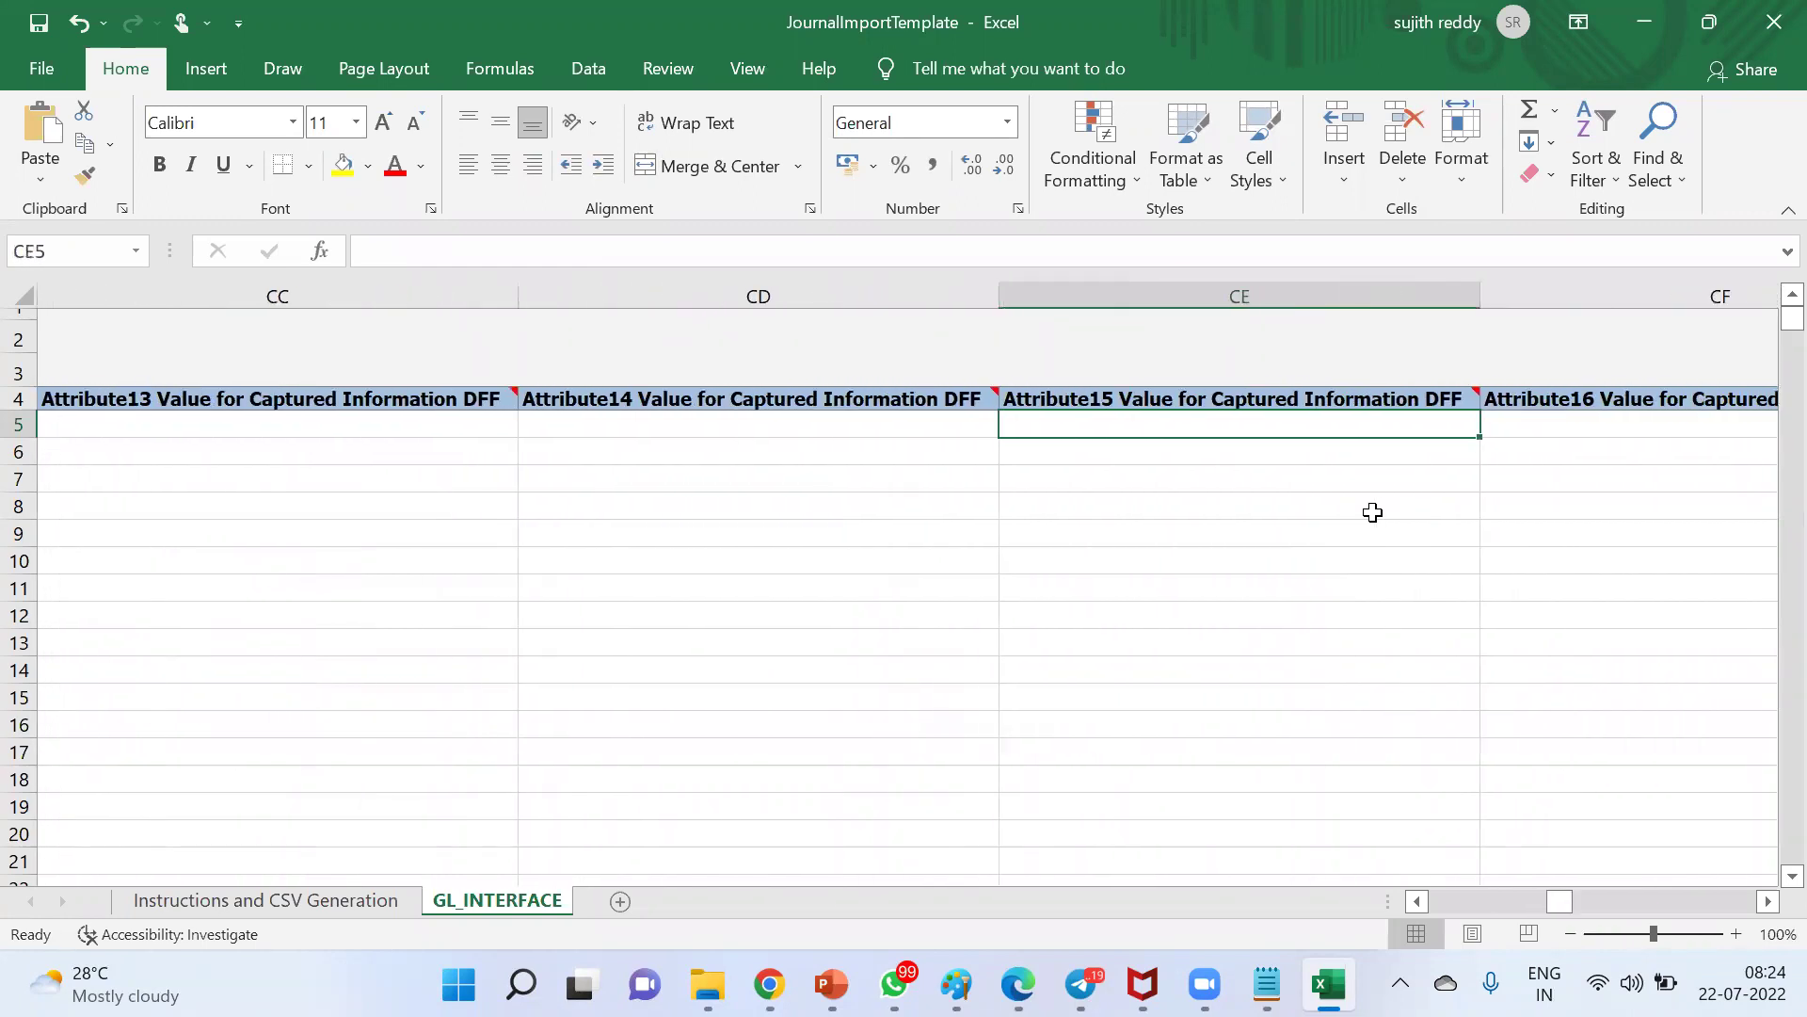
pyautogui.press('Right')
pyautogui.press('Right')
pyautogui.press('Right')
pyautogui.press('Right')
pyautogui.press('Right')
pyautogui.press('Right')
pyautogui.press('Right')
pyautogui.press('Right')
pyautogui.press('Right')
pyautogui.press('Right')
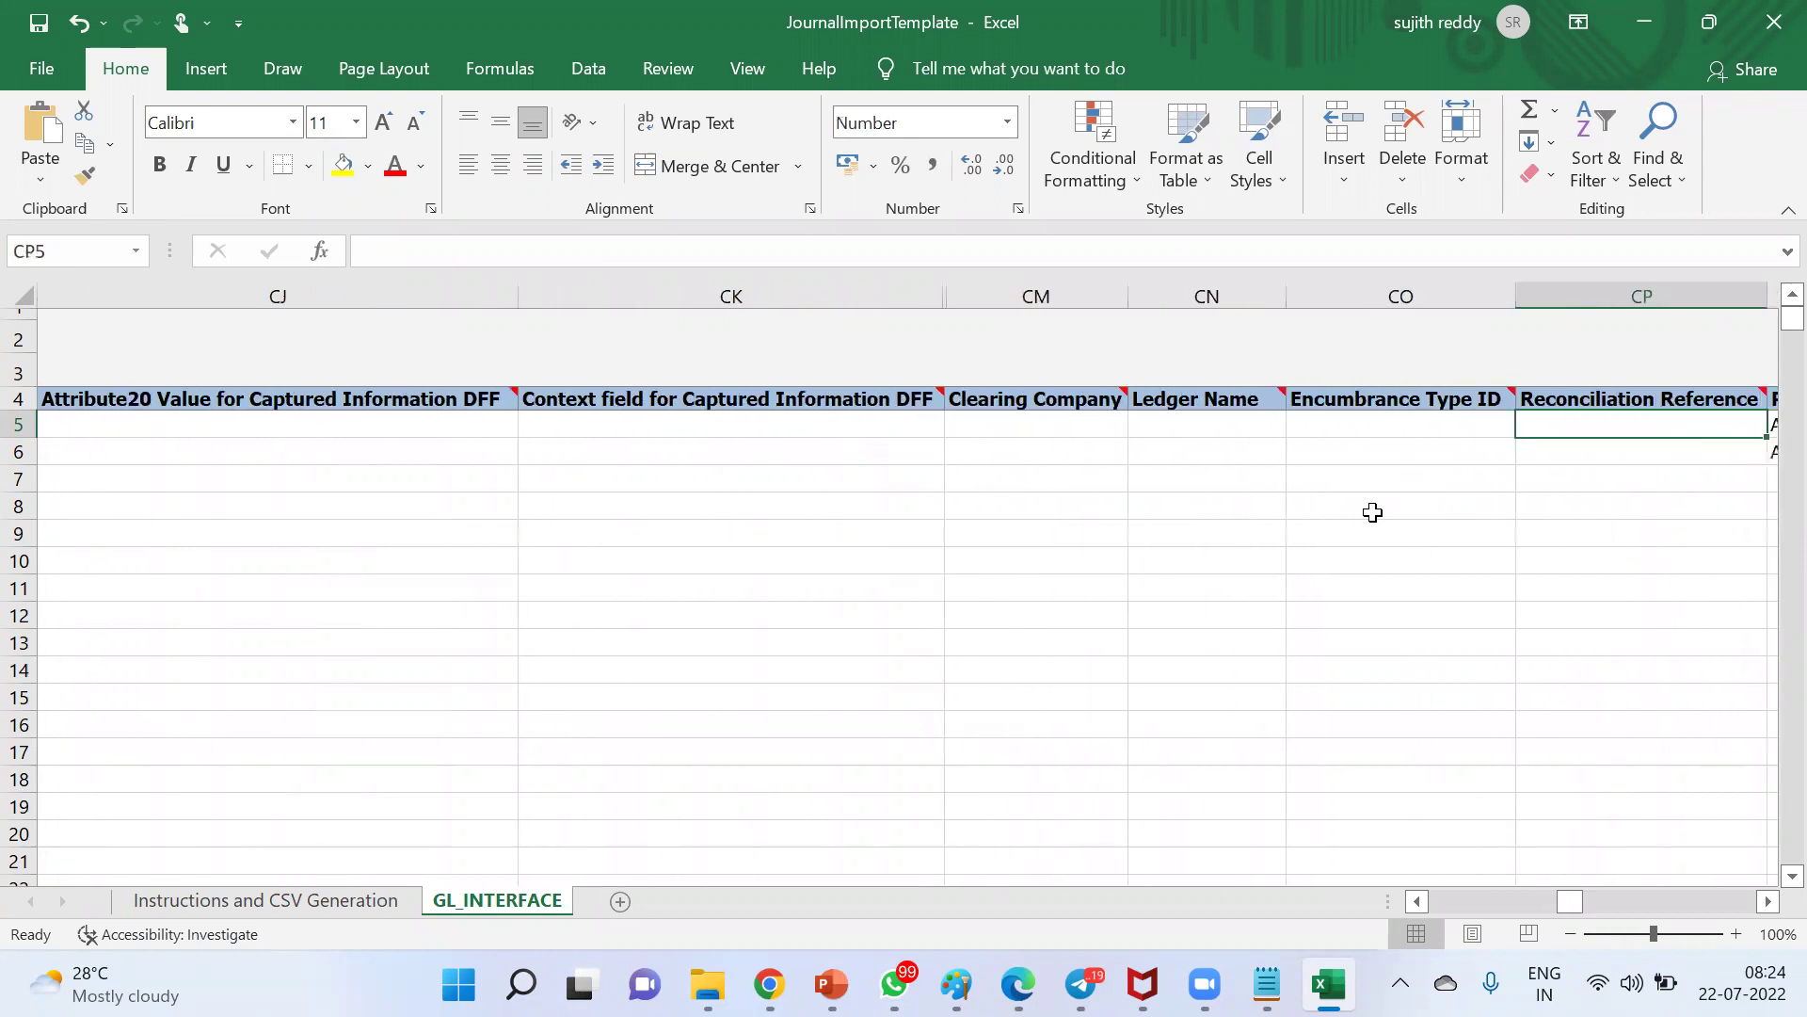
# Clear the sample period name in CQ5
pyautogui.press('Right')
pyautogui.press('Delete')
pyautogui.press('Right')
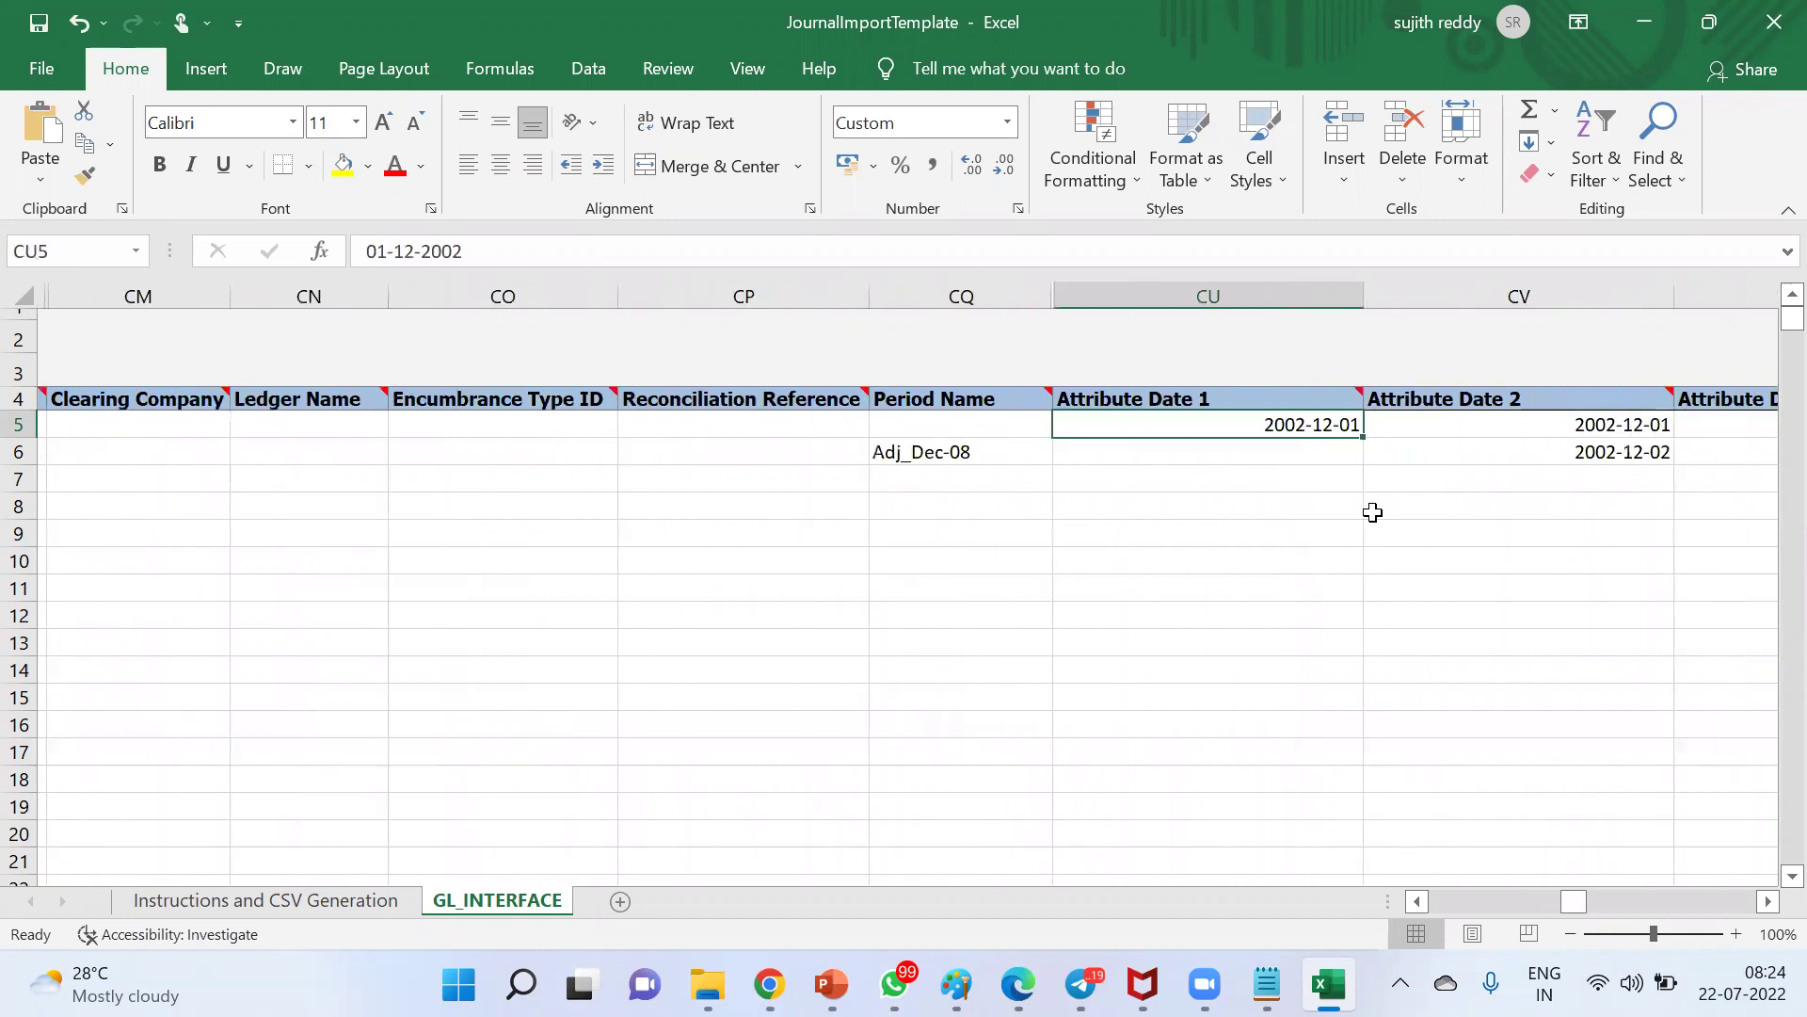
pyautogui.press('Left')
pyautogui.press('Left')
pyautogui.press('Right')
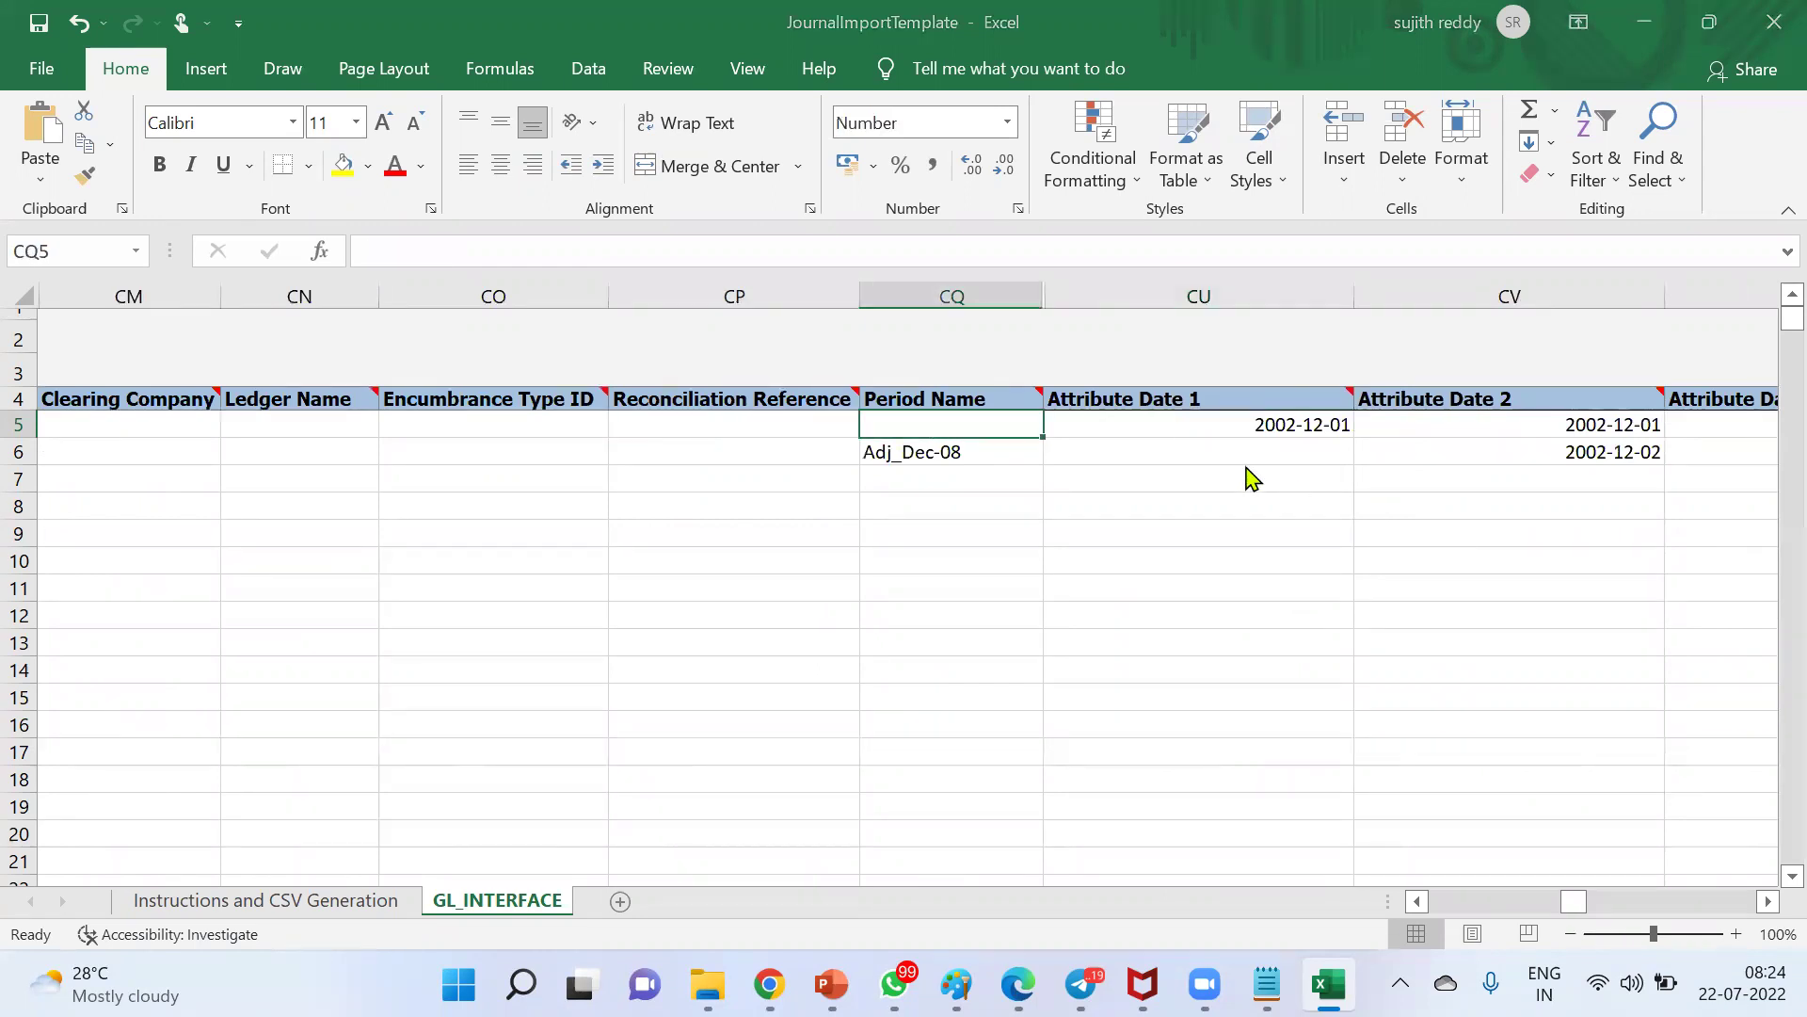
# Look up the Accounting Period on the browser's Create Journal page and enter PWCJul-22 as the period name in CQ5 of the Excel template
pyautogui.hotkey('alt', 'Tab')
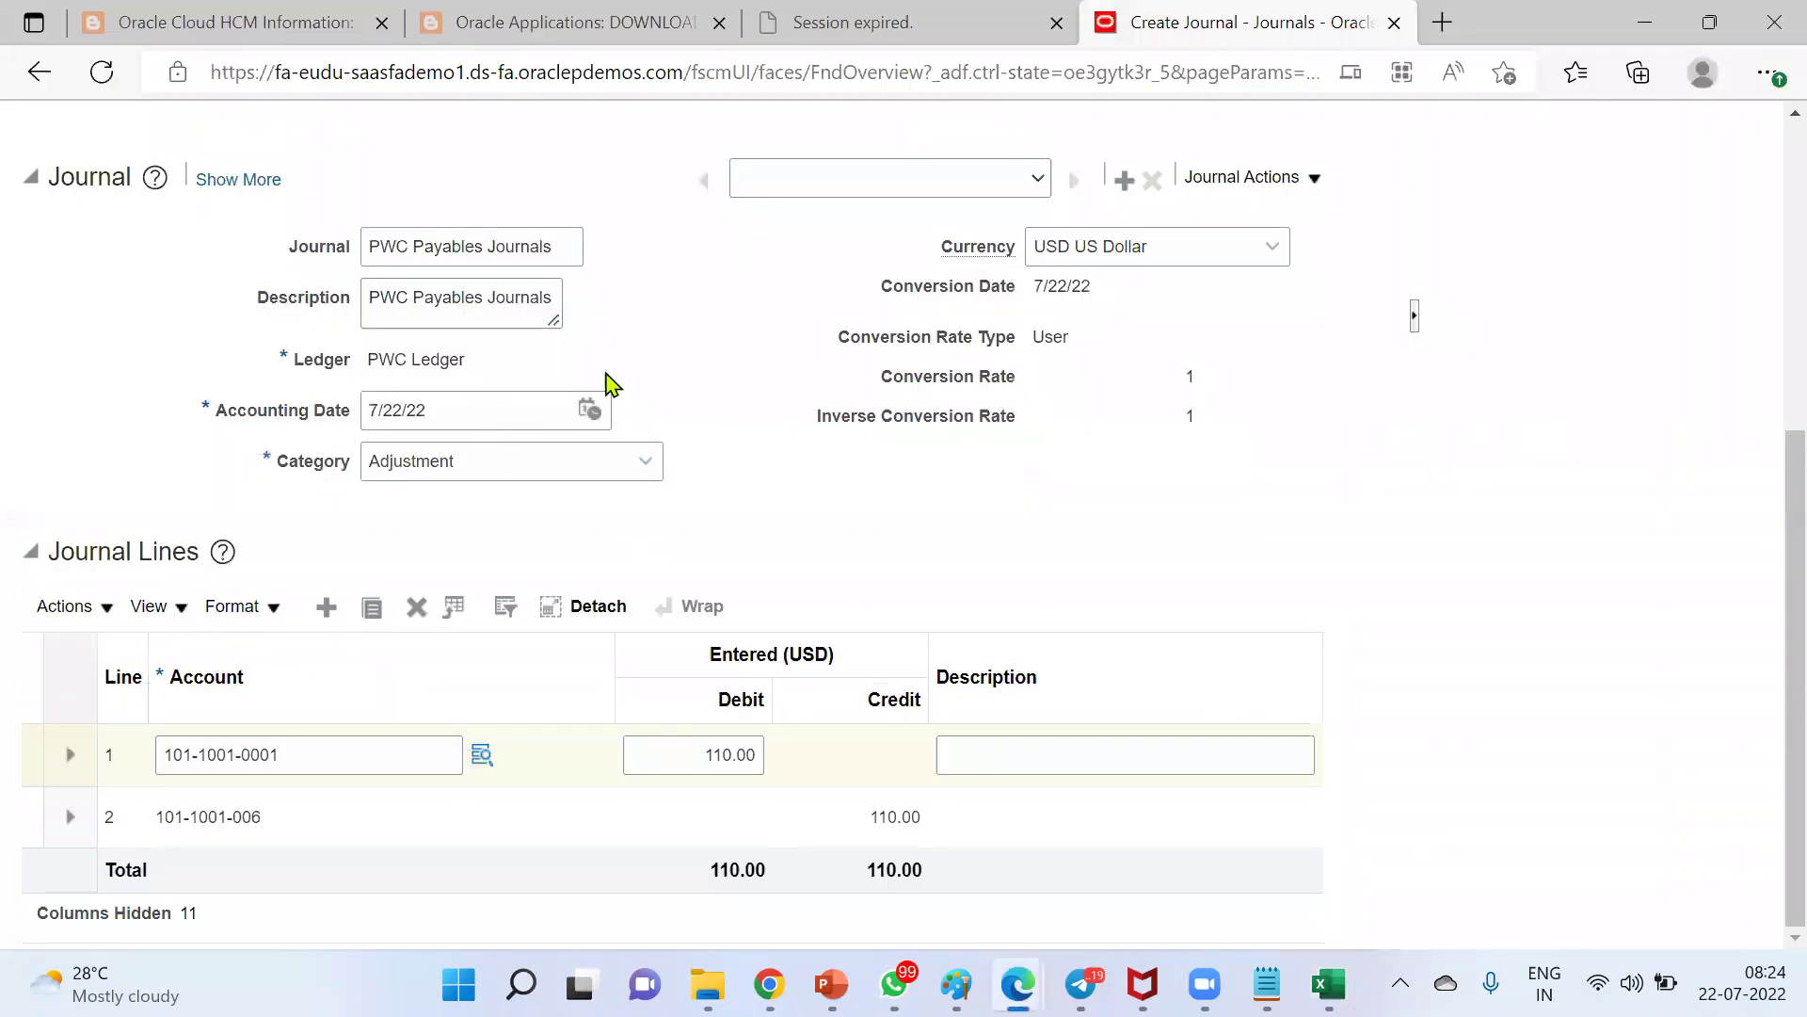
pyautogui.scroll(3, 742, 378)
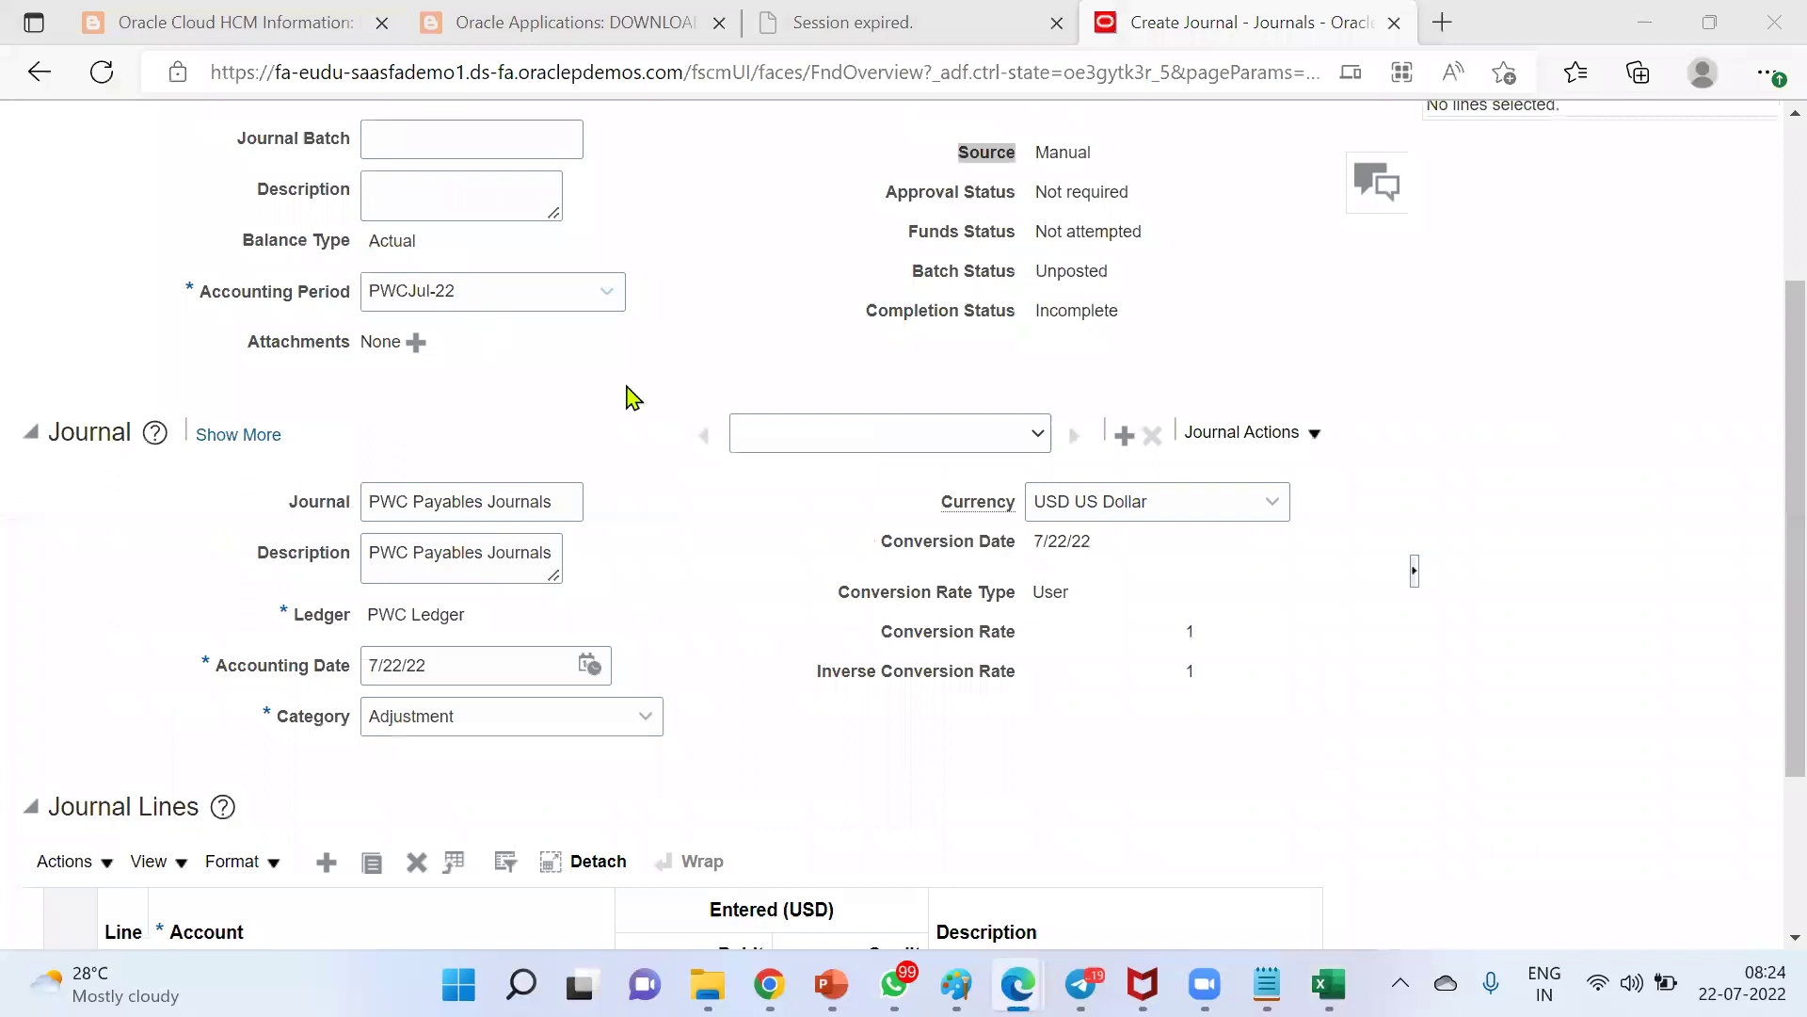
pyautogui.click(1328, 984)
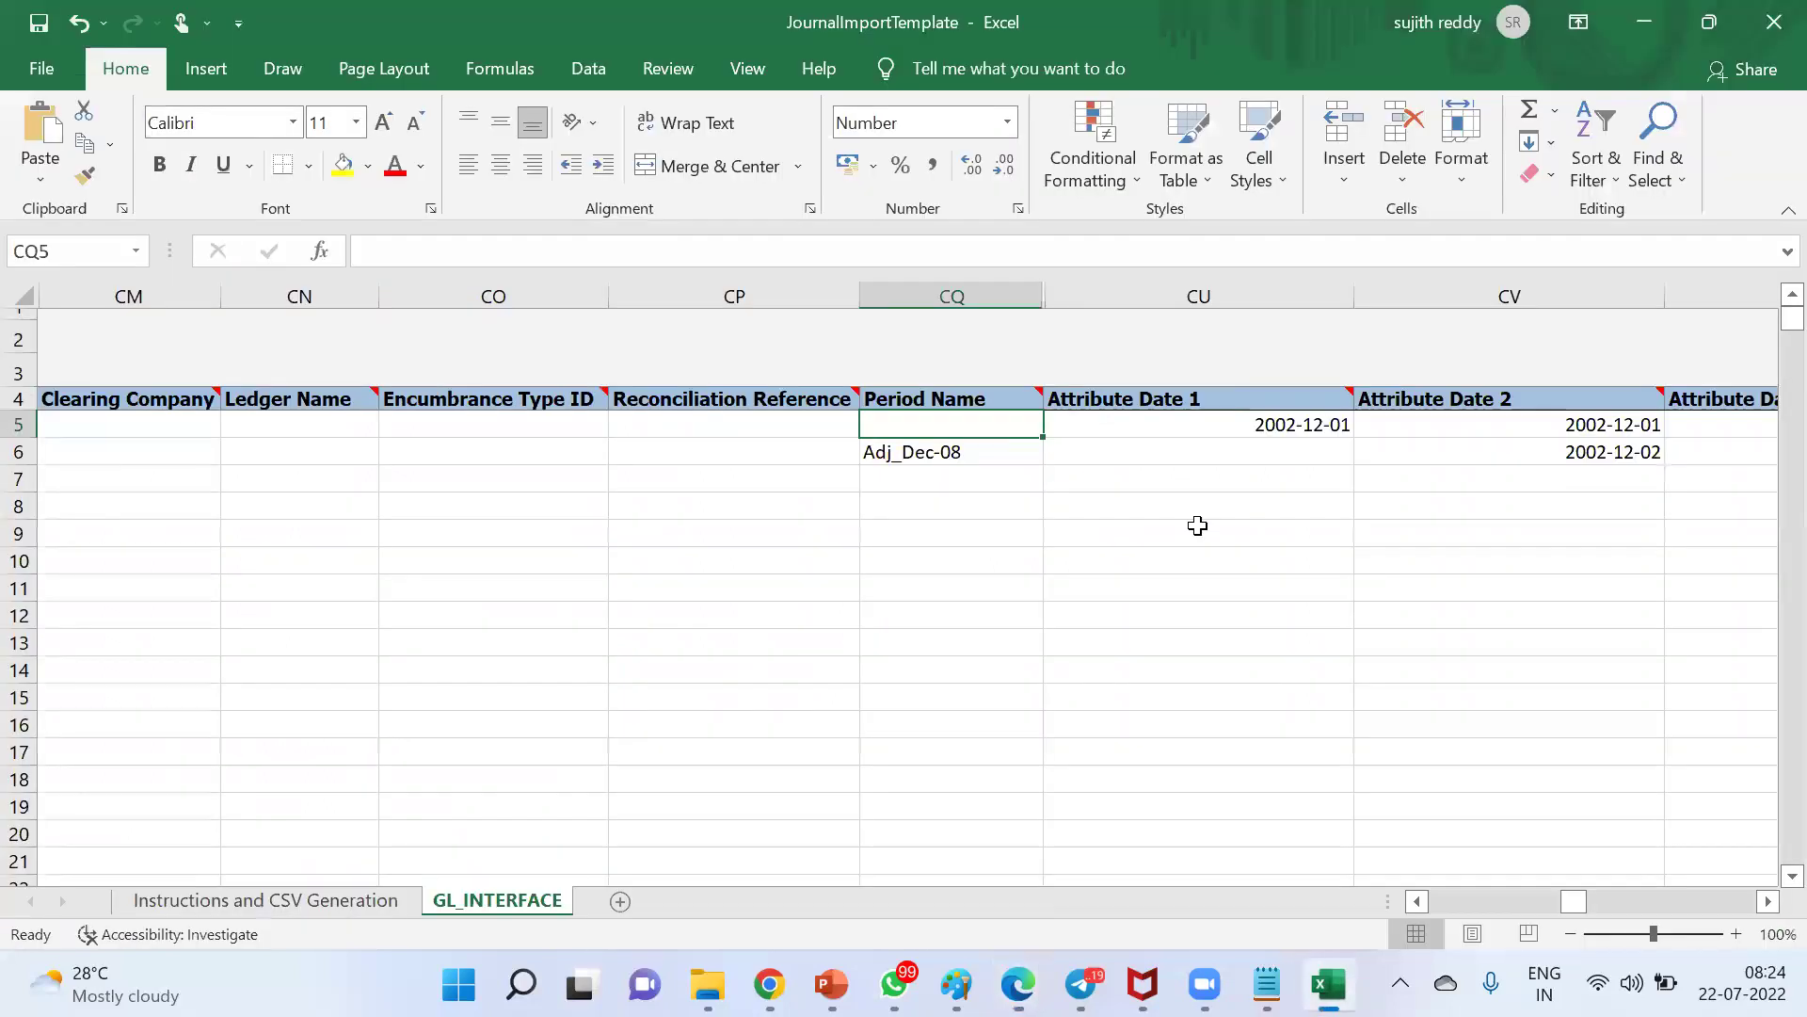
pyautogui.write('PWCJul-22')
pyautogui.press('Right')
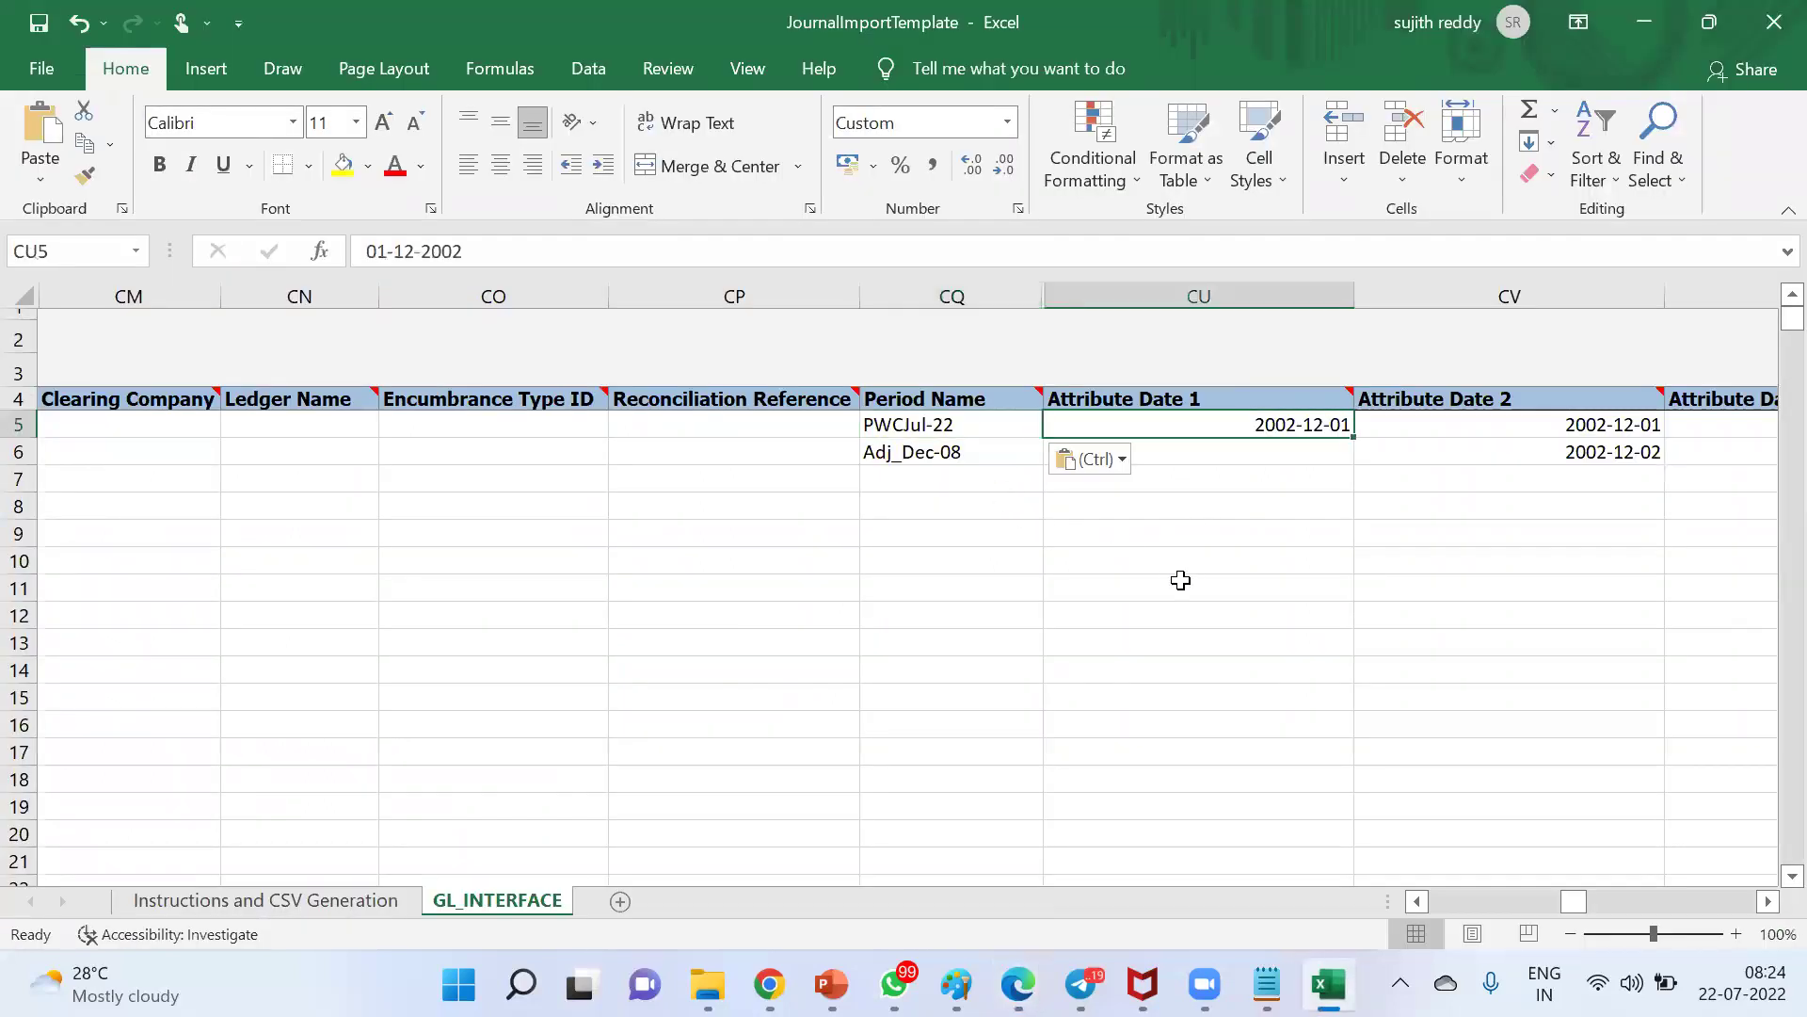
# Clear the sample dates in row 5 from Attribute Date 1 through Attribute Date 10 (CU5:DD5)
pyautogui.press('Delete')
pyautogui.press('Delete')
pyautogui.press('Right')
pyautogui.hotkey('ctrl', 'v')
pyautogui.press('Delete')
pyautogui.press('Right')
pyautogui.hotkey('ctrl', 'v')
pyautogui.press('Right')
pyautogui.hotkey('ctrl', 'v')
pyautogui.press('Left')
pyautogui.press('Delete')
pyautogui.press('Right')
pyautogui.press('Delete')
pyautogui.press('Right')
pyautogui.write('2002-12-01')
pyautogui.press('Delete')
pyautogui.press('Right')
pyautogui.write('2002-12-01')
pyautogui.press('Delete')
pyautogui.press('Right')
pyautogui.write('2002-12-01')
pyautogui.press('Right')
pyautogui.hotkey('ctrl', 'v')
pyautogui.press('Delete')
pyautogui.press('Right')
pyautogui.hotkey('ctrl', 'v')
pyautogui.press('Delete')
pyautogui.press('Right')
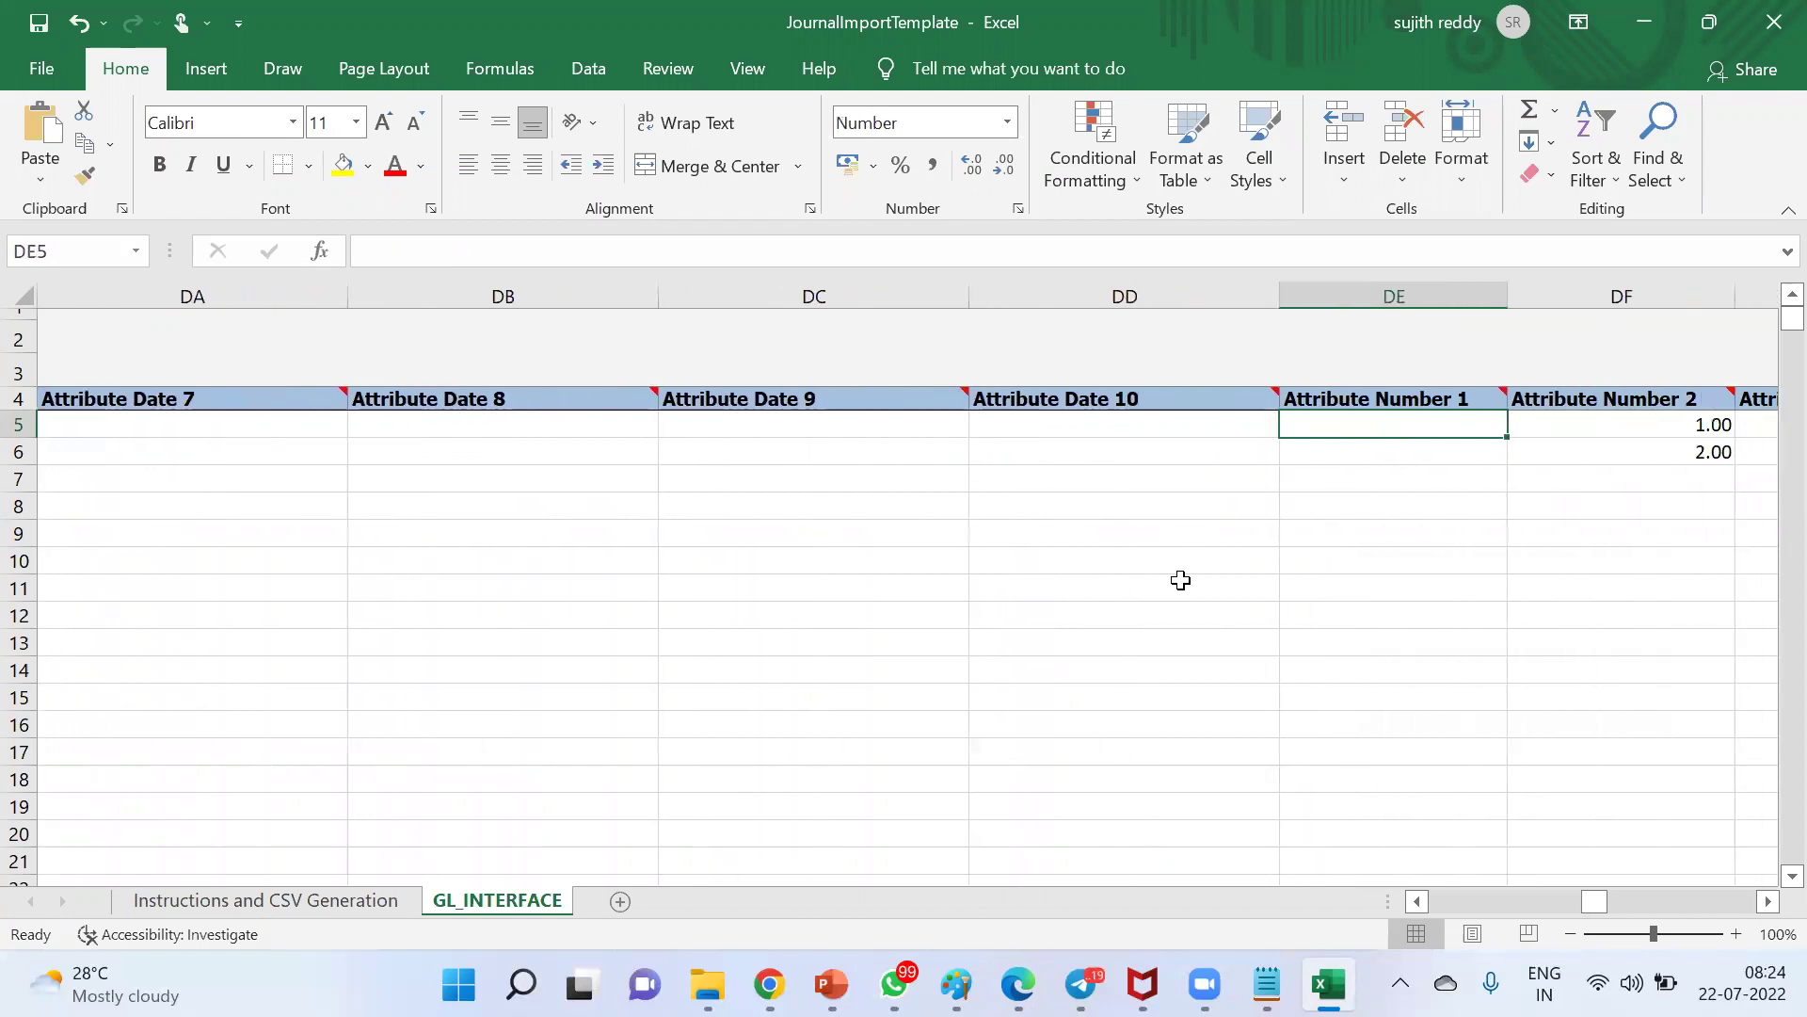
# Clear the sample numbers in row 5 from Attribute Number 2 through Attribute Number 8 (DF5:DL5)
pyautogui.press('Right')
pyautogui.hotkey('ctrl', 'c')
pyautogui.press('Delete')
pyautogui.press('Right')
pyautogui.hotkey('ctrl', 'v')
pyautogui.press('Delete')
pyautogui.press('Right')
pyautogui.hotkey('ctrl', 'v')
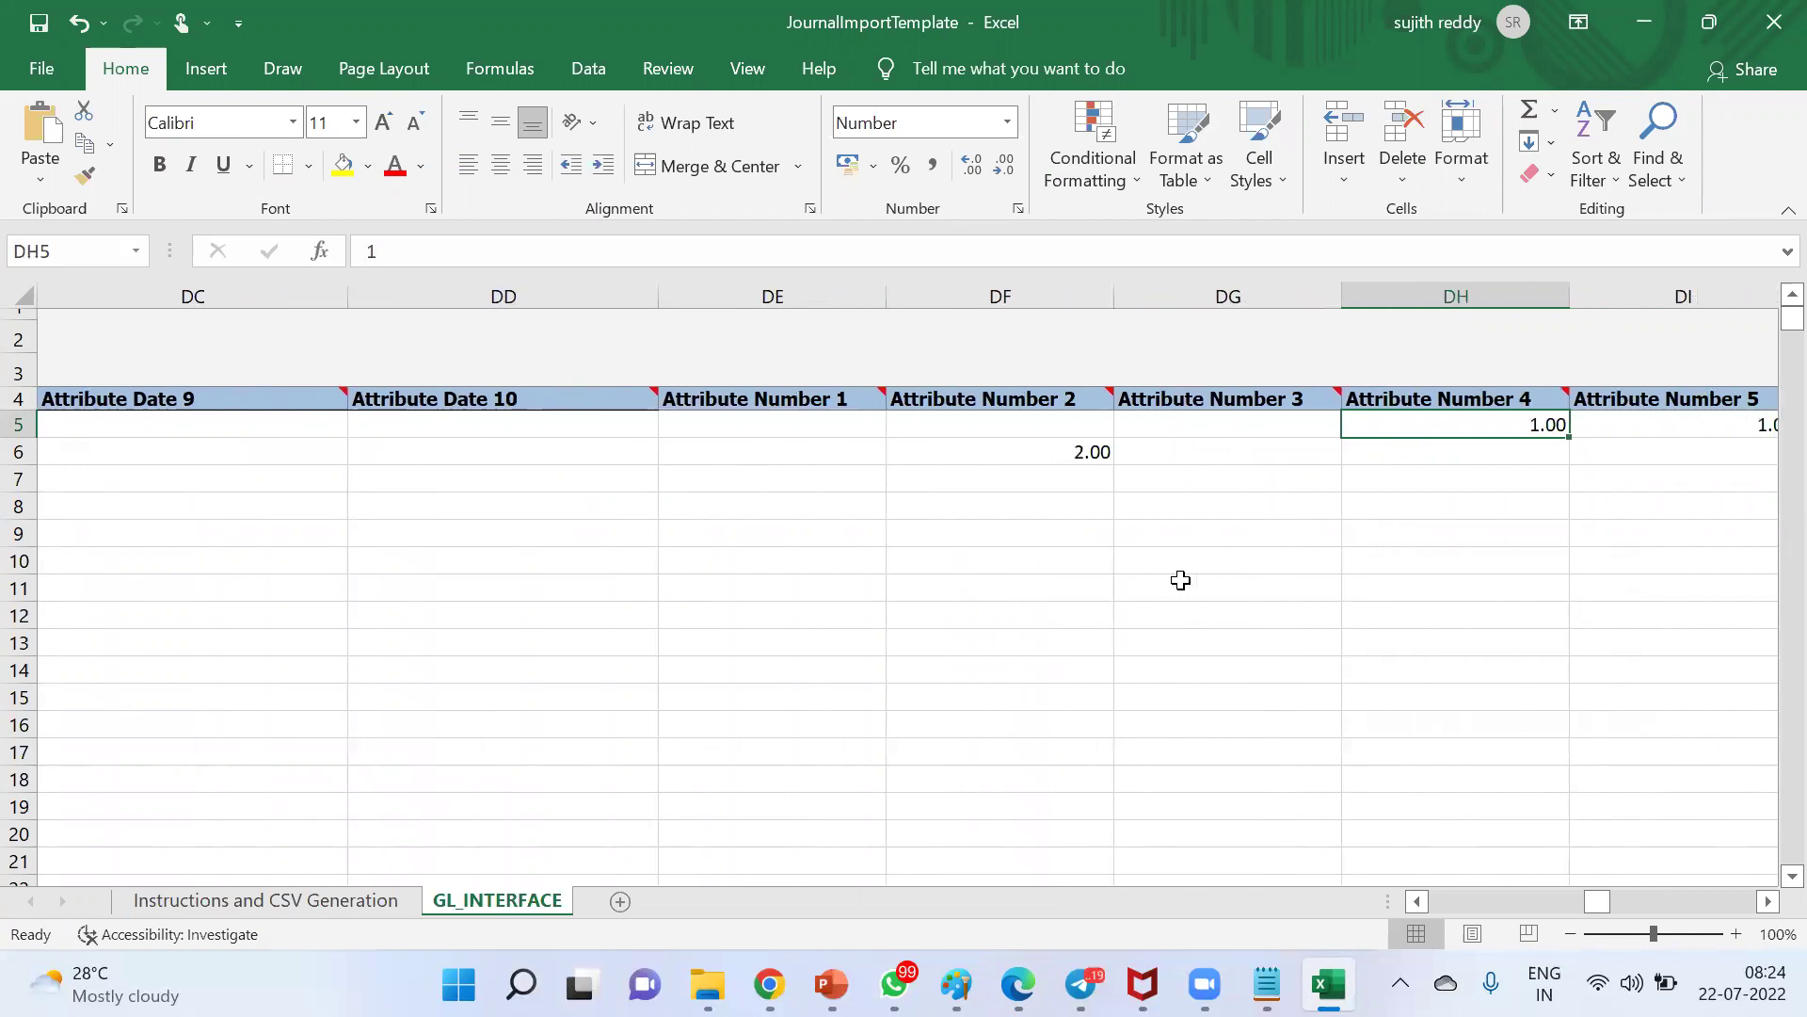
pyautogui.press('Delete')
pyautogui.press('Right')
pyautogui.hotkey('ctrl', 'v')
pyautogui.press('Delete')
pyautogui.press('Right')
pyautogui.hotkey('ctrl', 'v')
pyautogui.press('Delete')
pyautogui.press('Right')
pyautogui.hotkey('ctrl', 'v')
pyautogui.press('Delete')
pyautogui.press('Right')
pyautogui.hotkey('ctrl', 'v')
pyautogui.press('Right')
pyautogui.press('Left')
pyautogui.press('Delete')
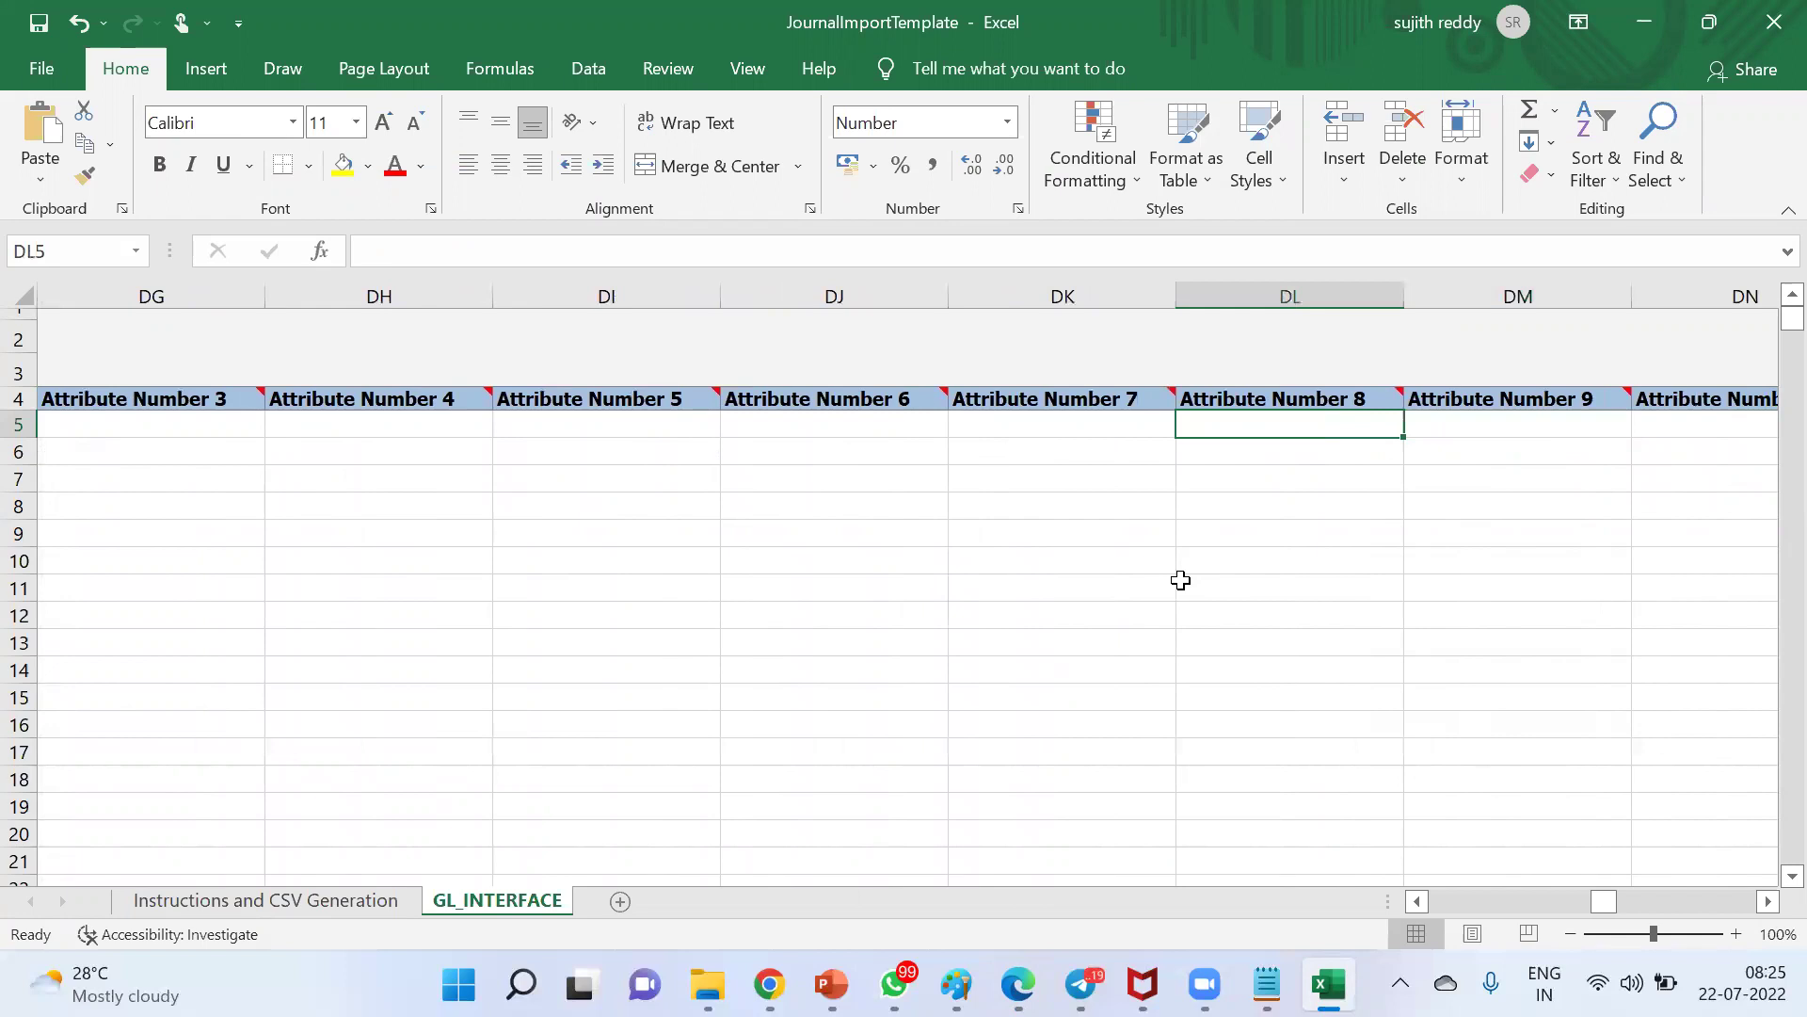
# Look across the last Attribute Number columns and the Global Attribute columns of row 5, up to Global Attribute 20
pyautogui.press('Right')
pyautogui.press('Right')
pyautogui.hotkey('ctrl', 'v')
pyautogui.press('Right')
pyautogui.press('Left')
pyautogui.press('Delete')
pyautogui.press('Right')
pyautogui.press('Right')
pyautogui.press('Right')
pyautogui.press('Right')
pyautogui.press('Right')
pyautogui.press('Right')
pyautogui.press('Right')
pyautogui.press('Right')
pyautogui.press('Right')
pyautogui.press('Right')
pyautogui.press('Right')
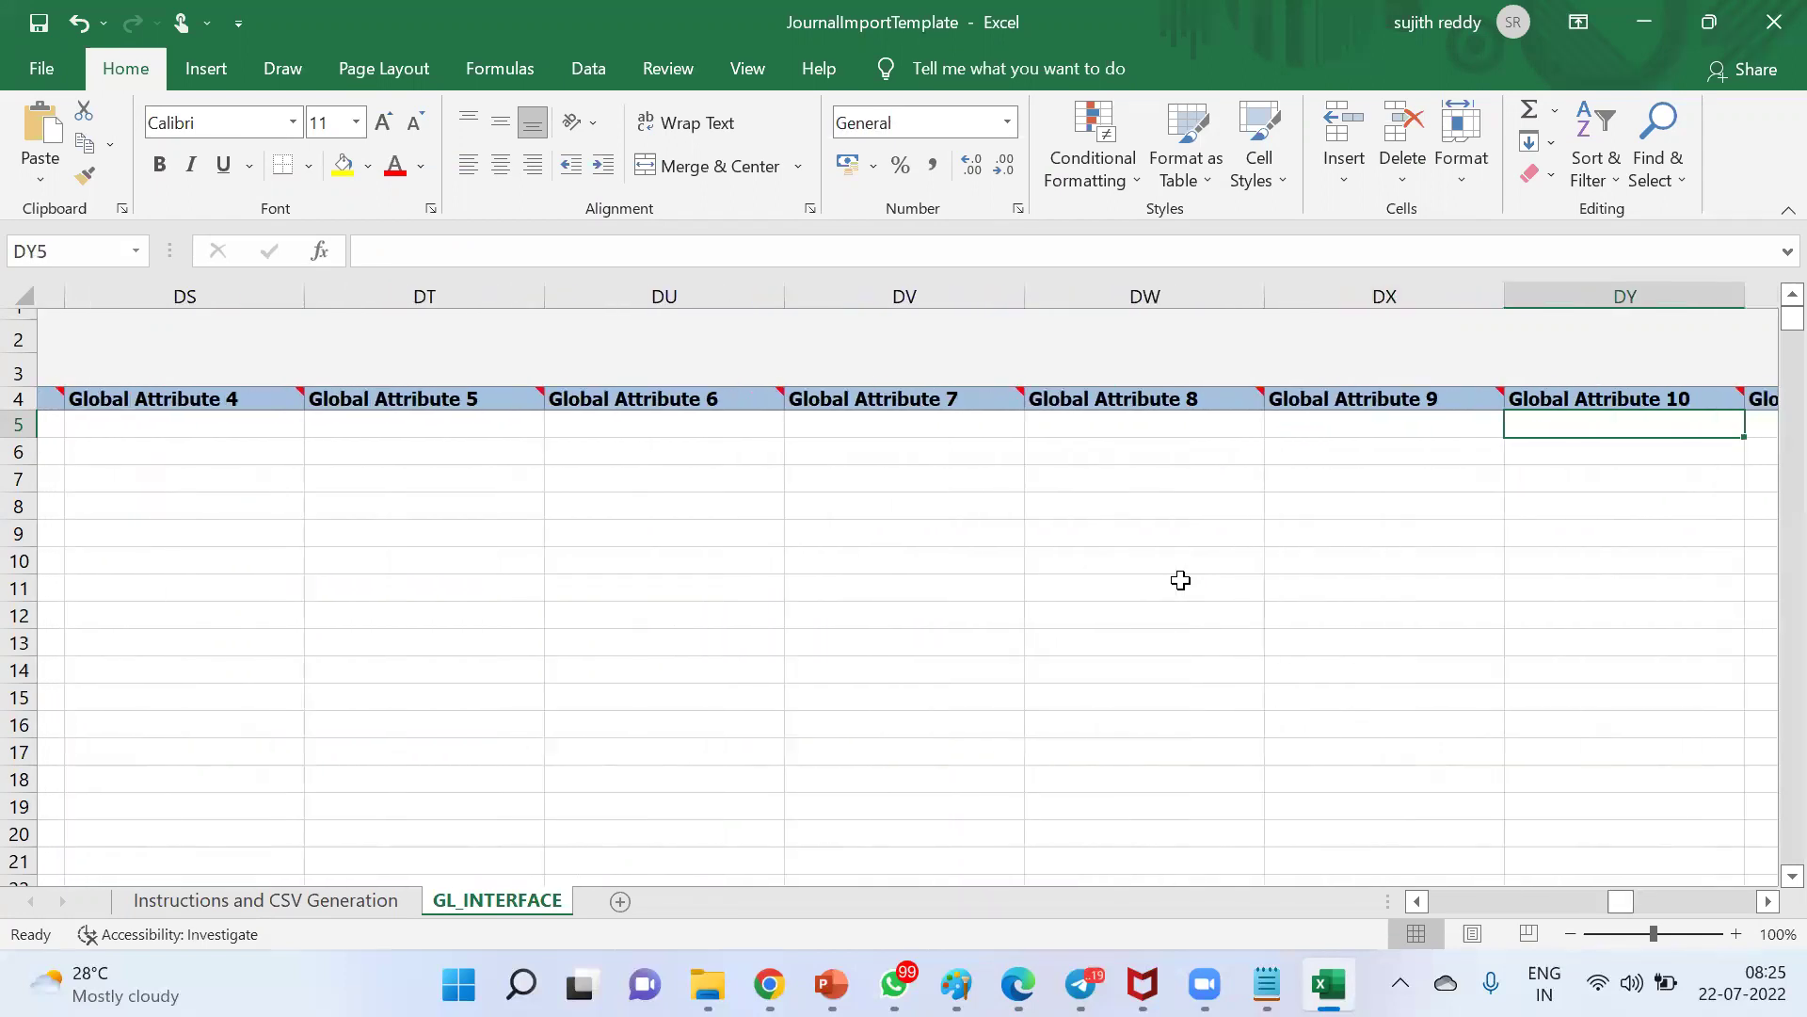
pyautogui.press('Right')
pyautogui.press('Right')
pyautogui.press('Right')
pyautogui.press('Right')
pyautogui.press('Right')
pyautogui.press('Right')
pyautogui.press('Right')
pyautogui.press('Right')
pyautogui.press('Right')
pyautogui.press('Right')
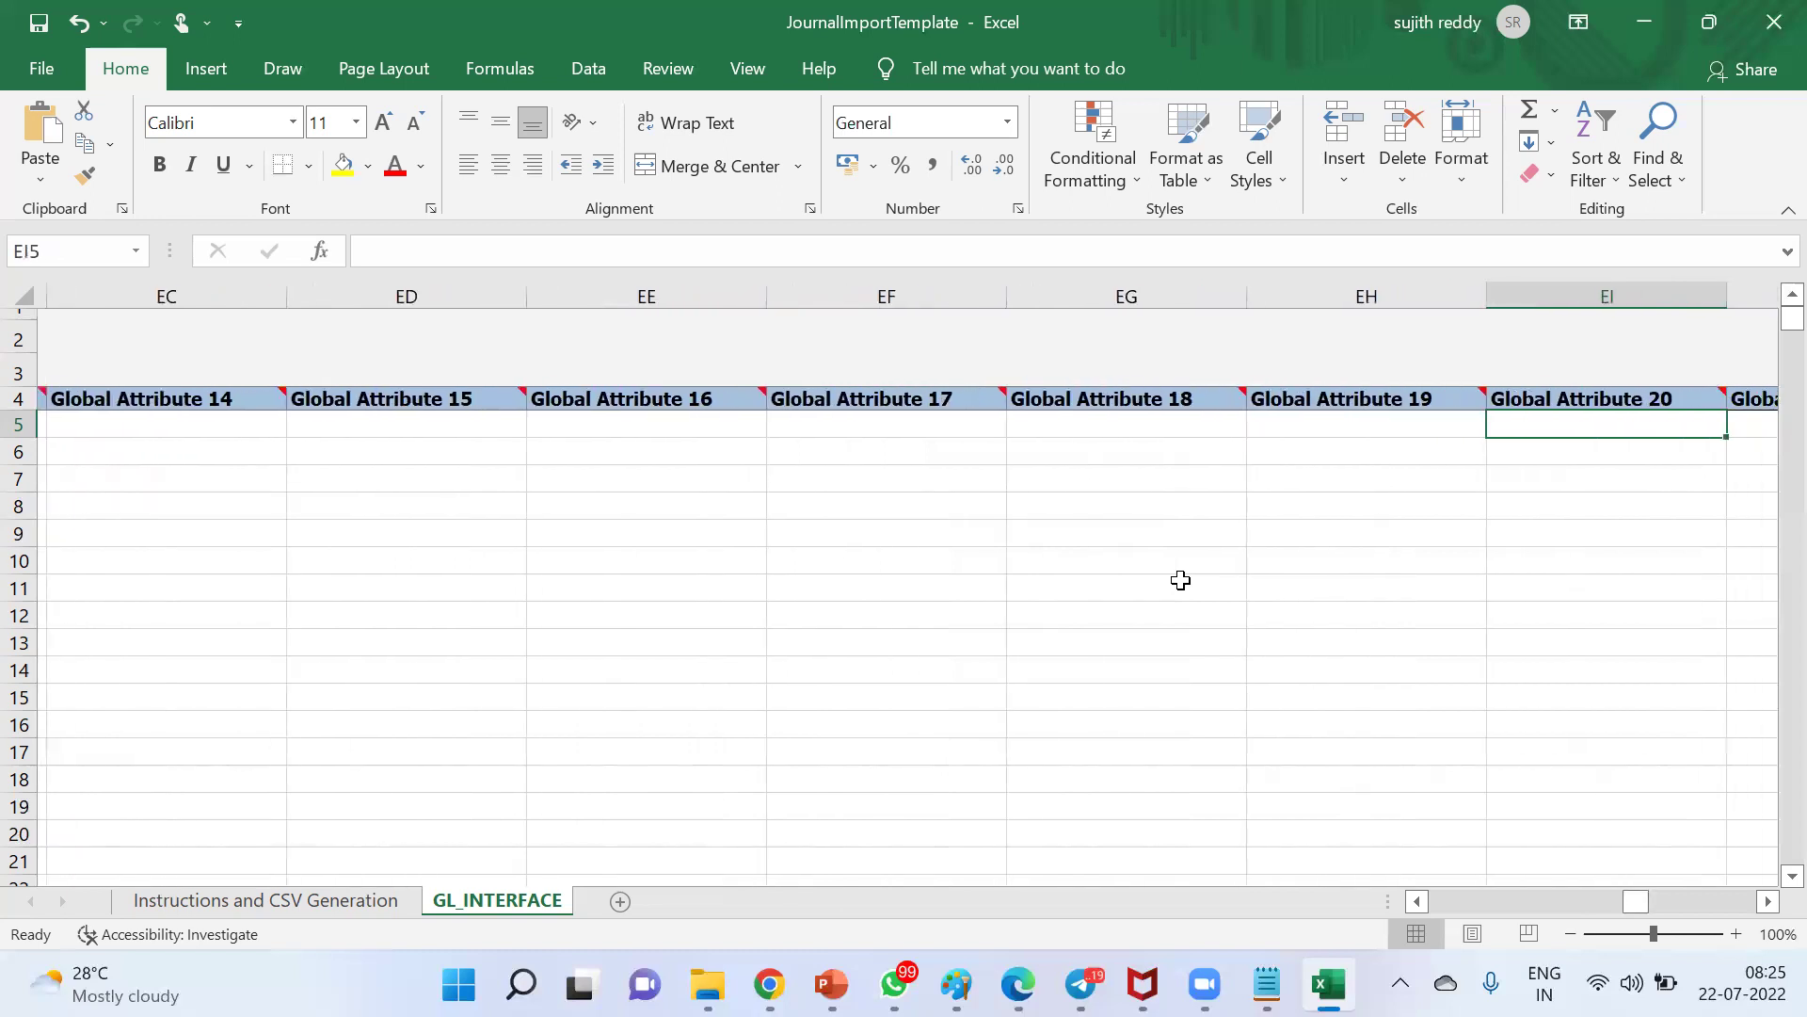
# Clear the sample dates and numbers in row 5 from Global Attribute Date 1 through Global Attribute Number 5 (EJ5:ES5)
pyautogui.press('Right')
pyautogui.press('Right')
pyautogui.press('Left')
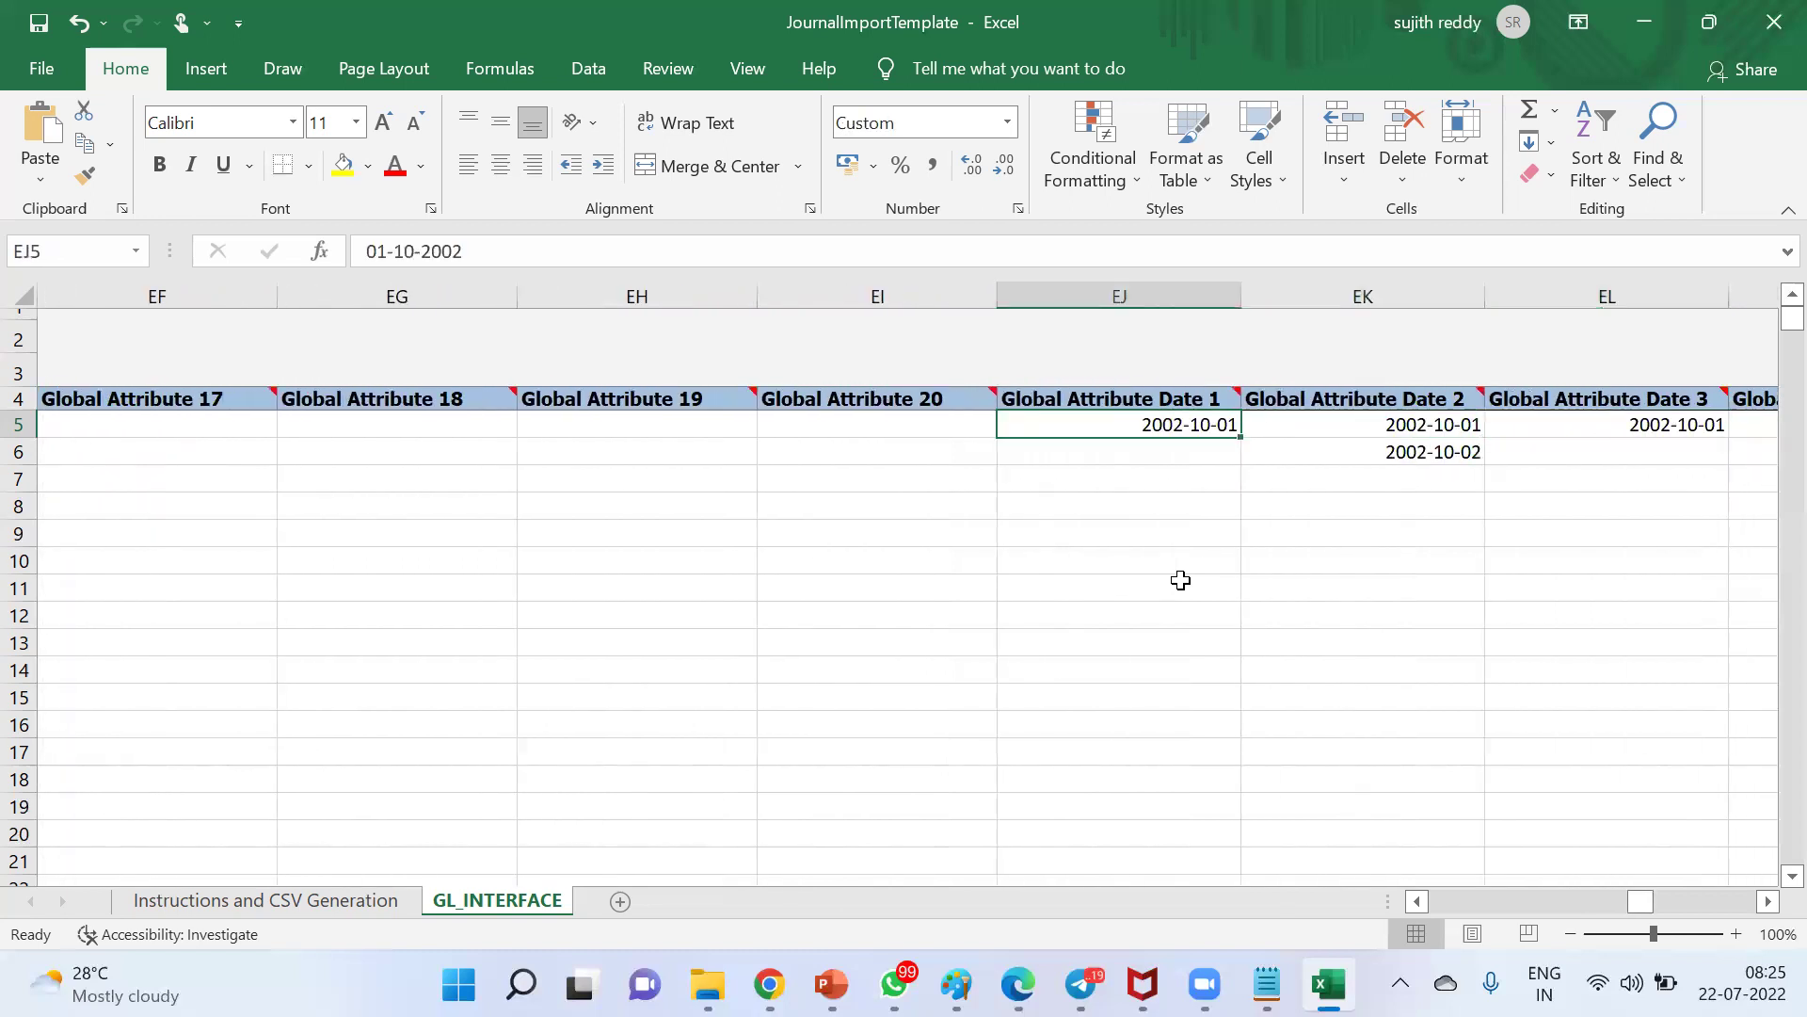
pyautogui.hotkey('shift', 'Right')
pyautogui.hotkey('shift', 'Right')
pyautogui.hotkey('shift', 'Right')
pyautogui.hotkey('shift', 'Right')
pyautogui.hotkey('shift', 'Right')
pyautogui.hotkey('shift', 'Right')
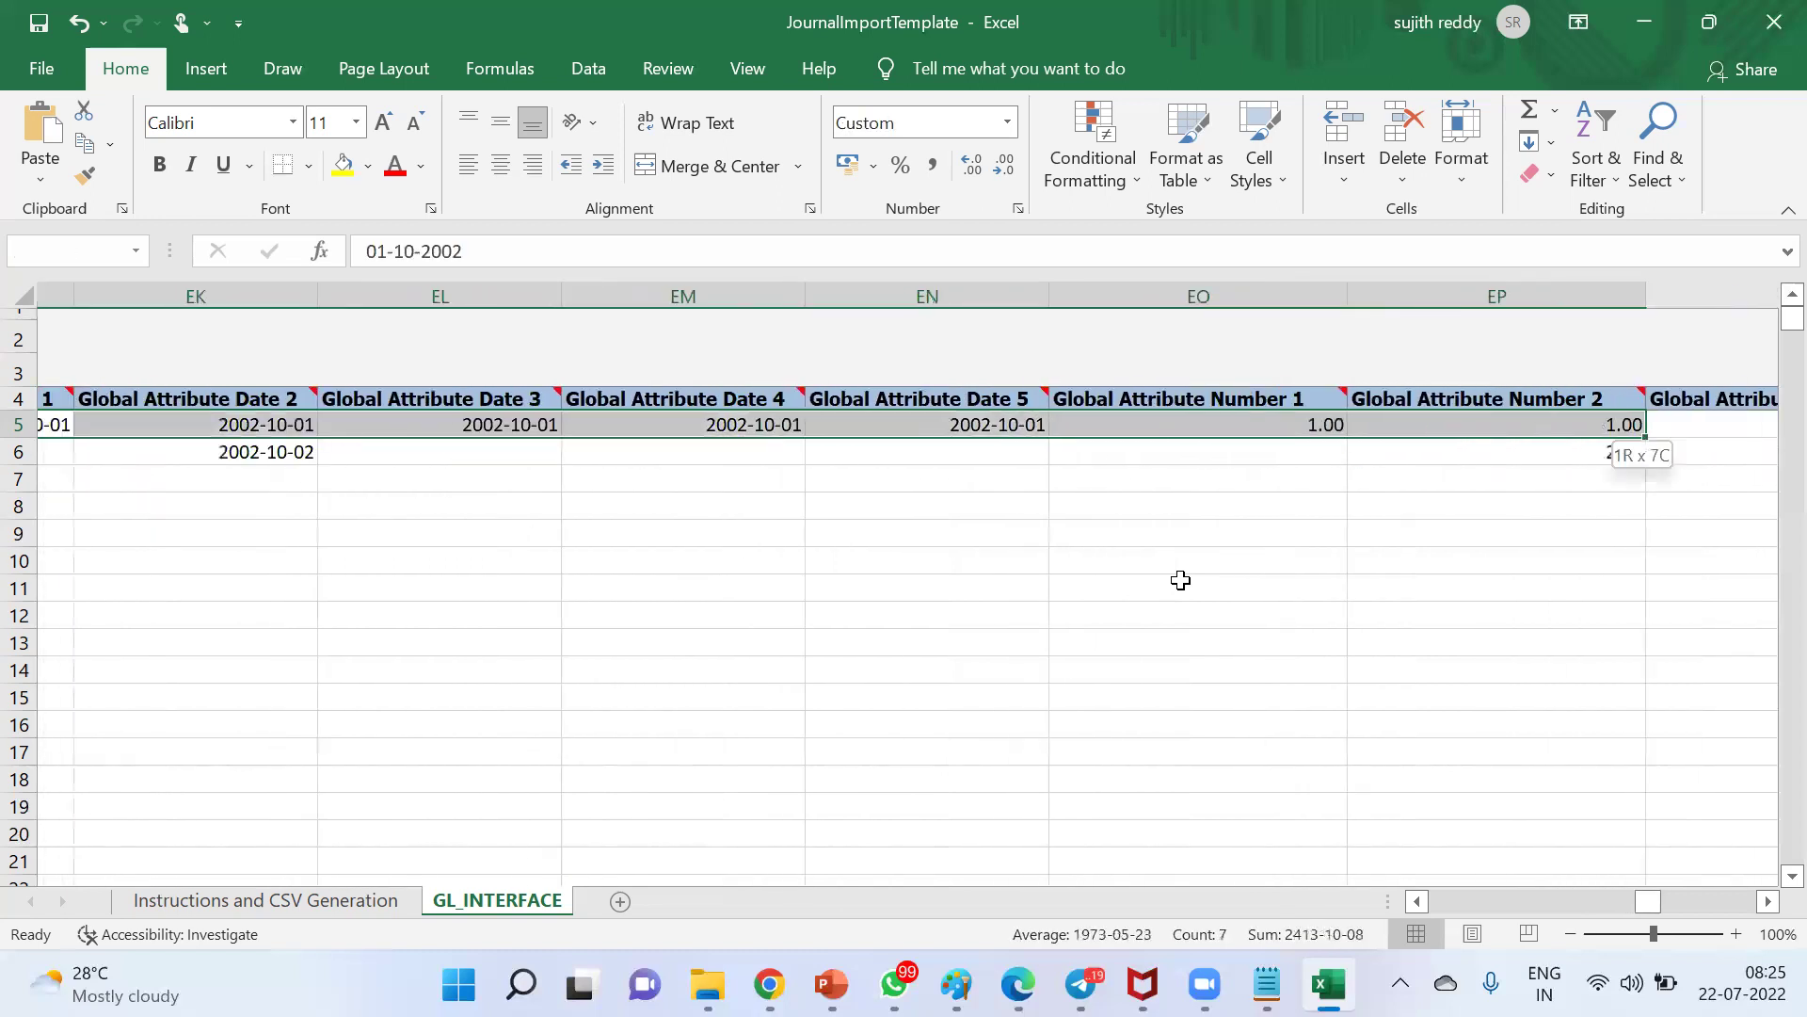
pyautogui.hotkey('shift', 'Right')
pyautogui.hotkey('shift', 'Right')
pyautogui.hotkey('shift', 'Right')
pyautogui.hotkey('shift', 'Right')
pyautogui.hotkey('shift', 'Right')
pyautogui.hotkey('shift', 'Right')
pyautogui.hotkey('shift', 'Right')
pyautogui.hotkey('shift', 'Right')
pyautogui.hotkey('shift', 'Right')
pyautogui.hotkey('shift', 'Right')
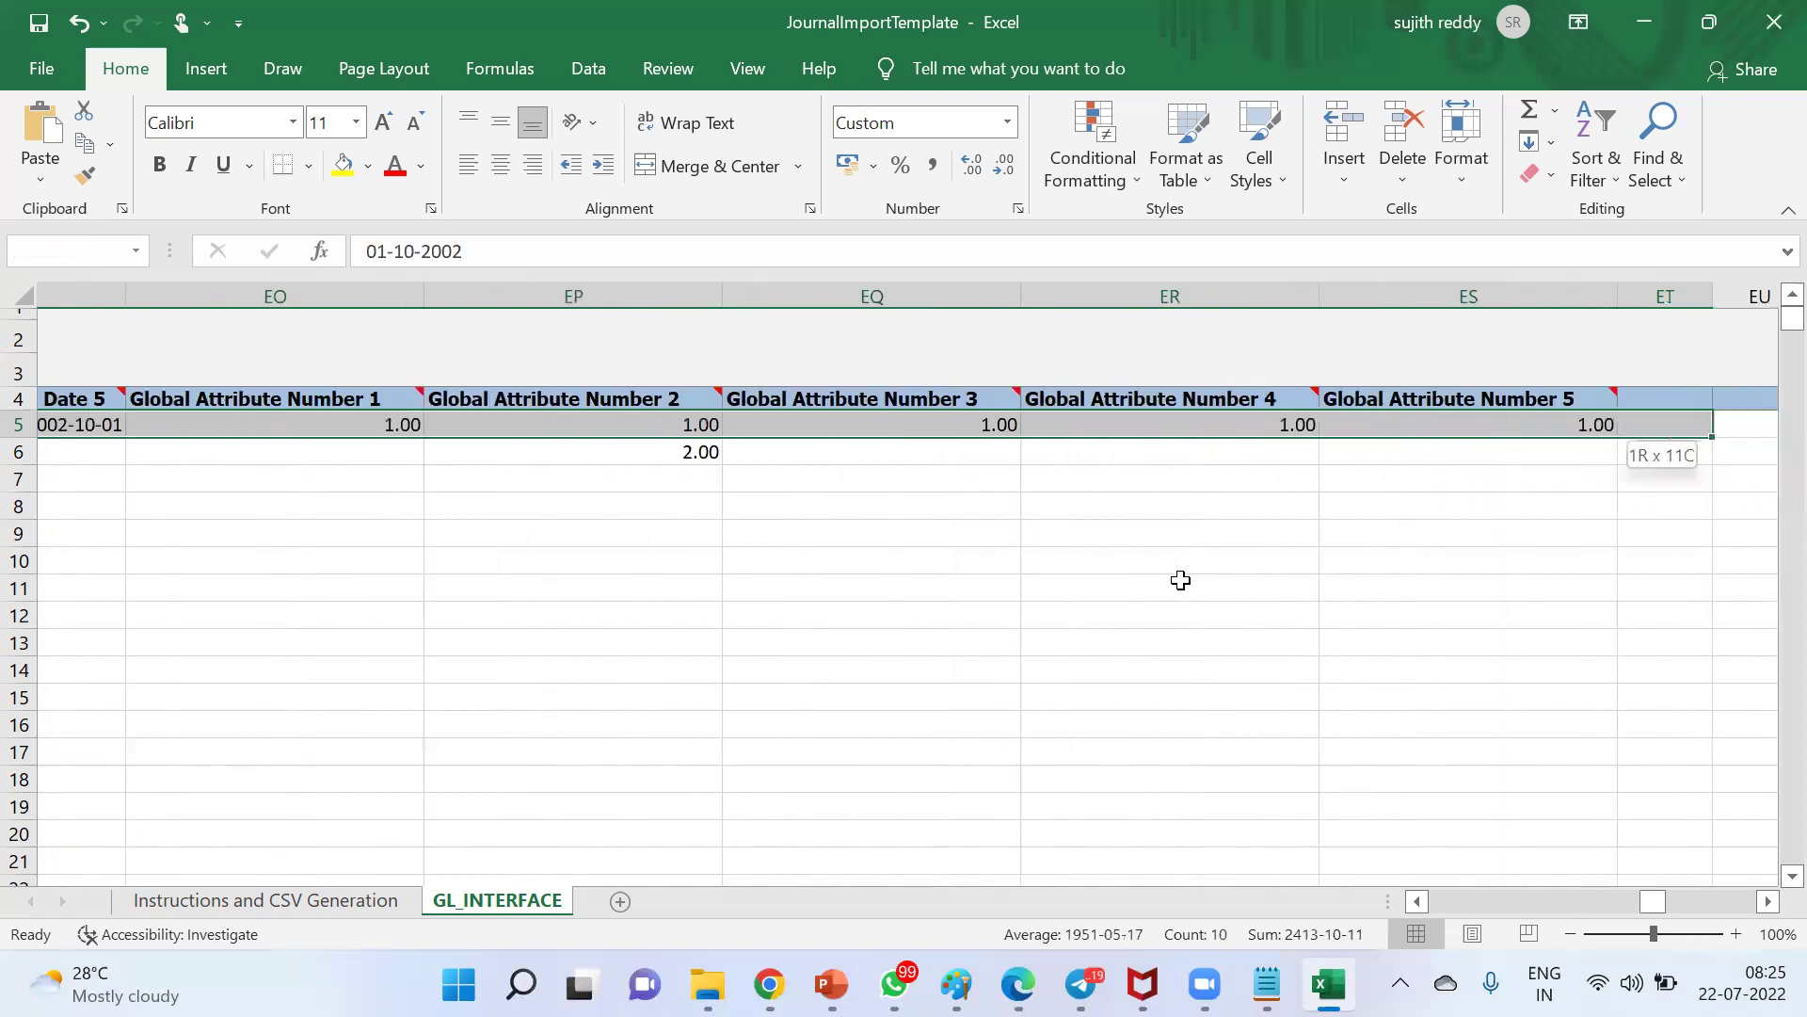
pyautogui.hotkey('shift', 'Right')
pyautogui.hotkey('shift', 'Right')
pyautogui.hotkey('shift', 'Right')
pyautogui.hotkey('shift', 'Right')
pyautogui.hotkey('shift', 'Right')
pyautogui.hotkey('shift', 'Right')
pyautogui.hotkey('shift', 'Right')
pyautogui.hotkey('shift', 'Right')
pyautogui.hotkey('shift', 'Right')
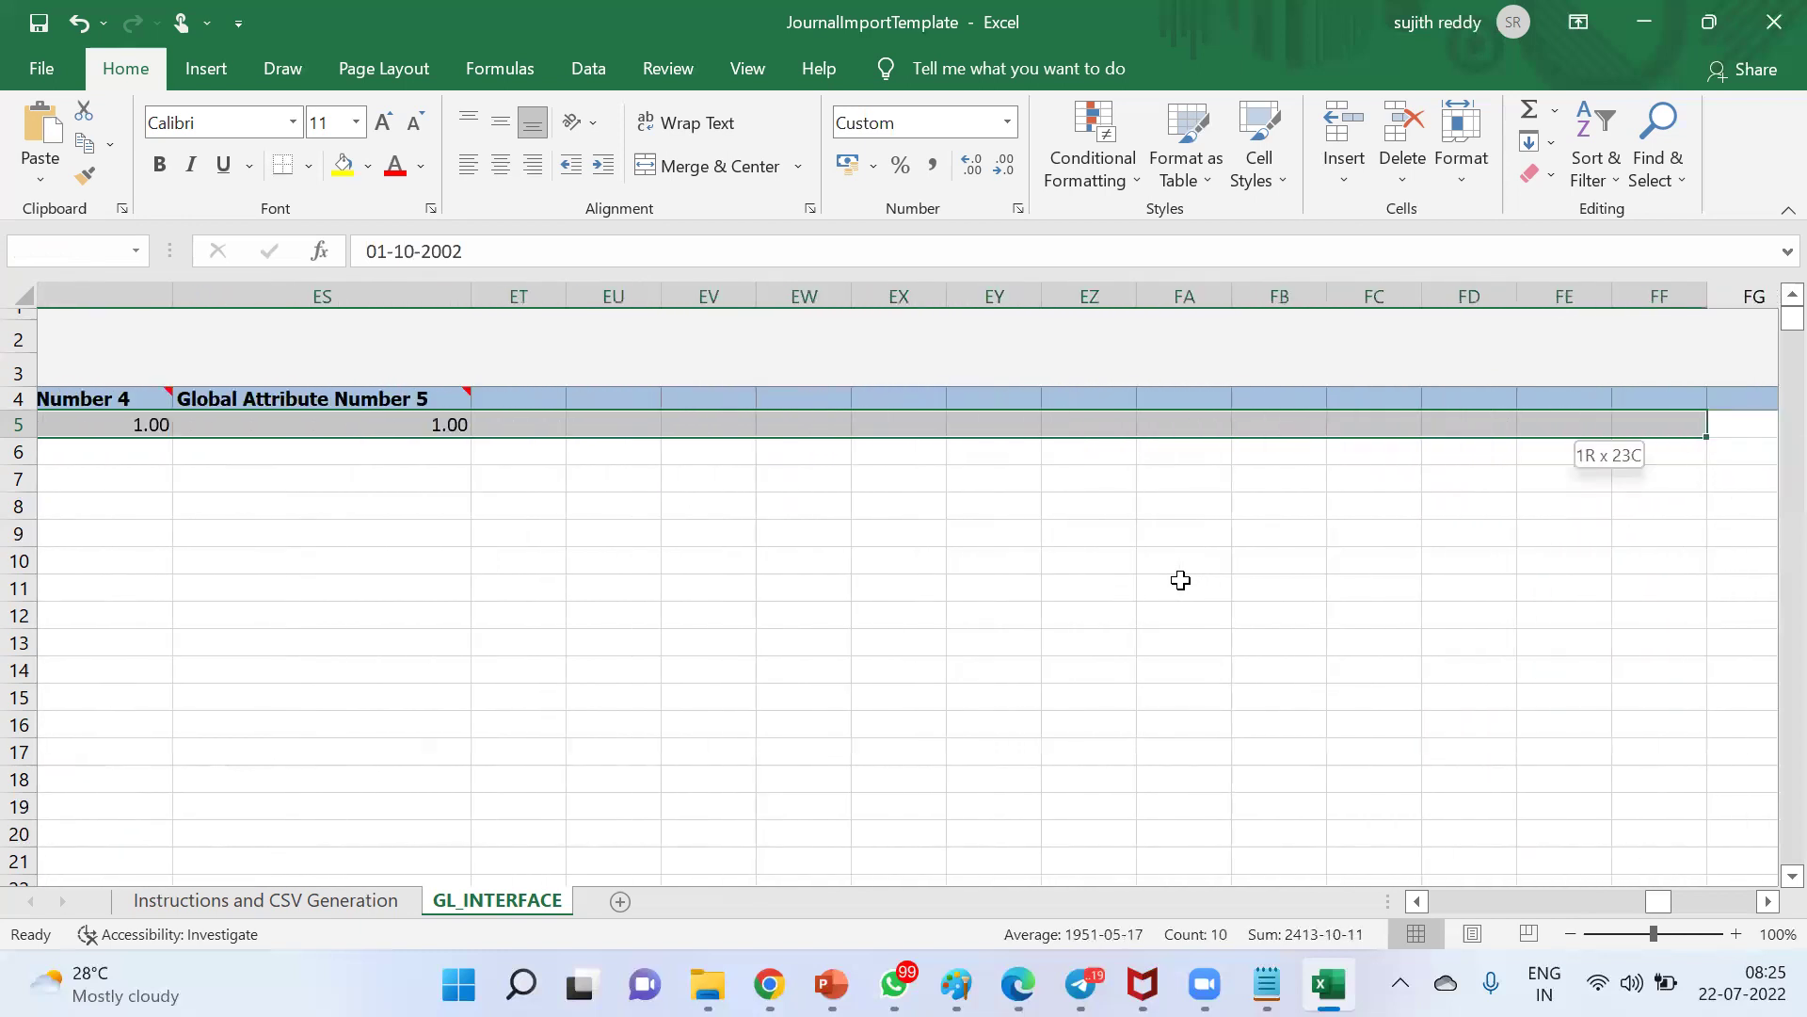
pyautogui.press('Delete')
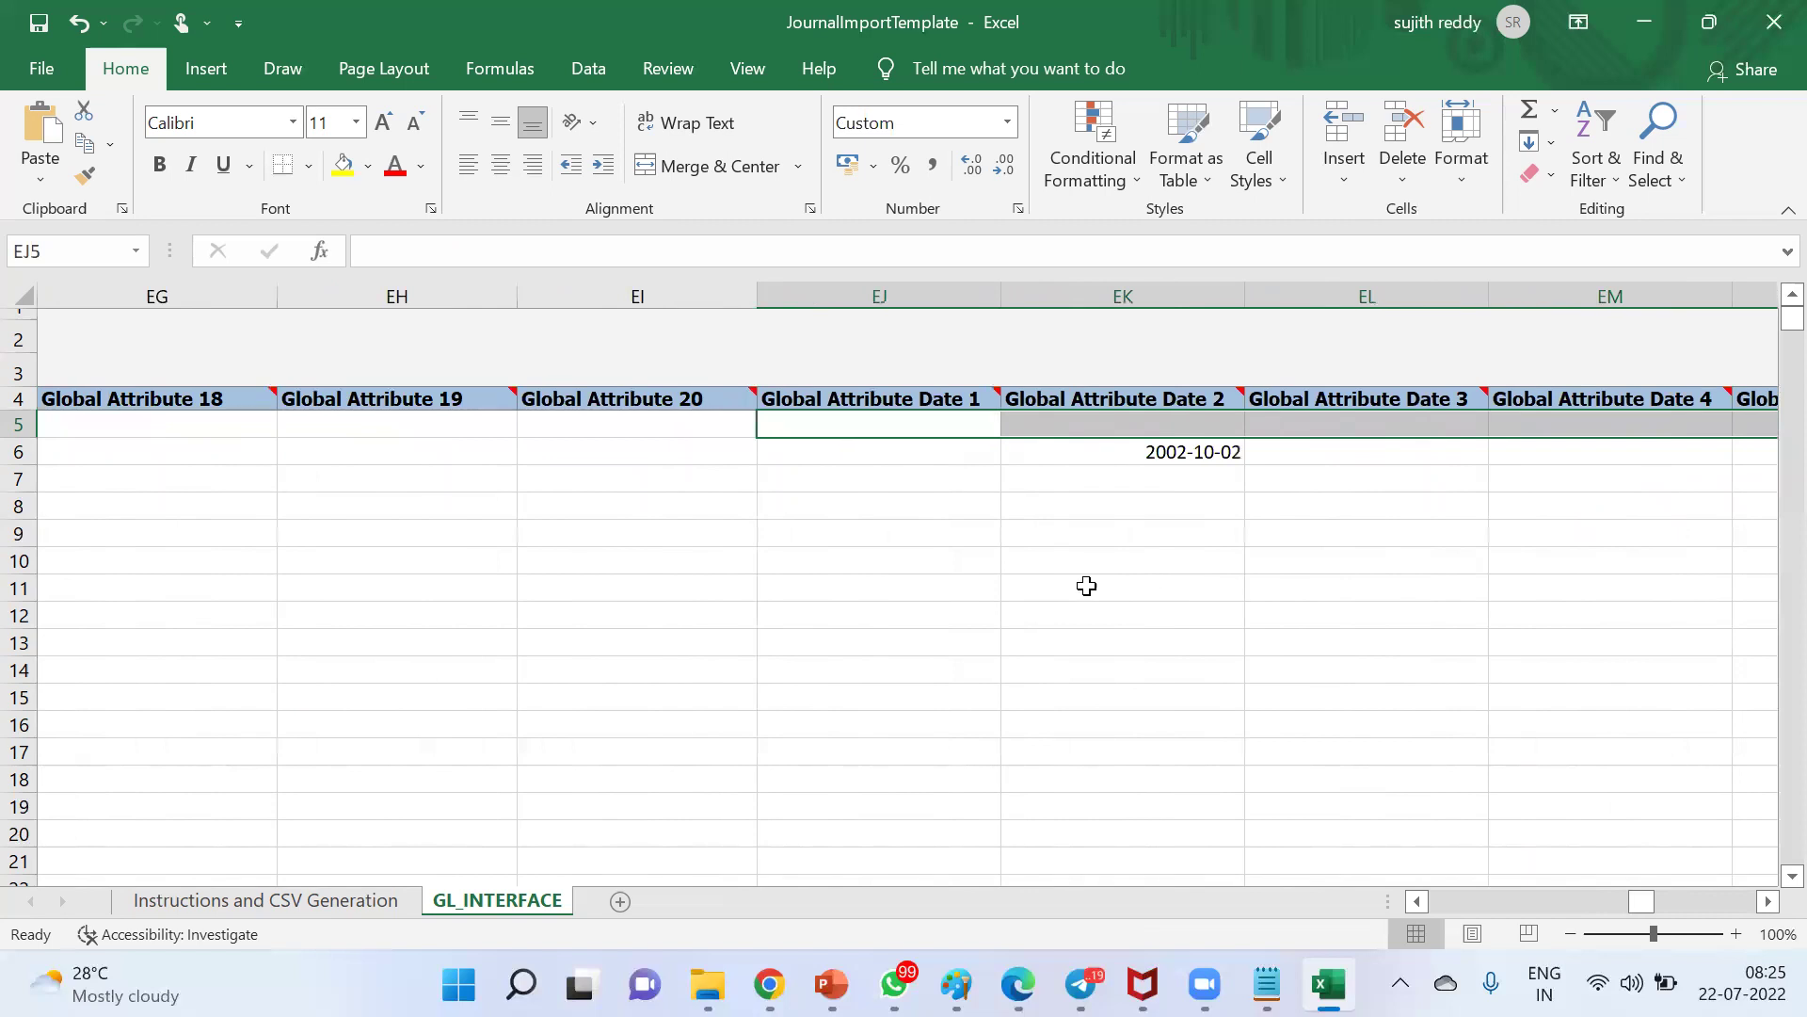
# Copy the Ledger ID from B5 into B6 at the start of the second journal line
pyautogui.moveTo(1636, 907); pyautogui.dragTo(1431, 905)
pyautogui.click(156, 454)
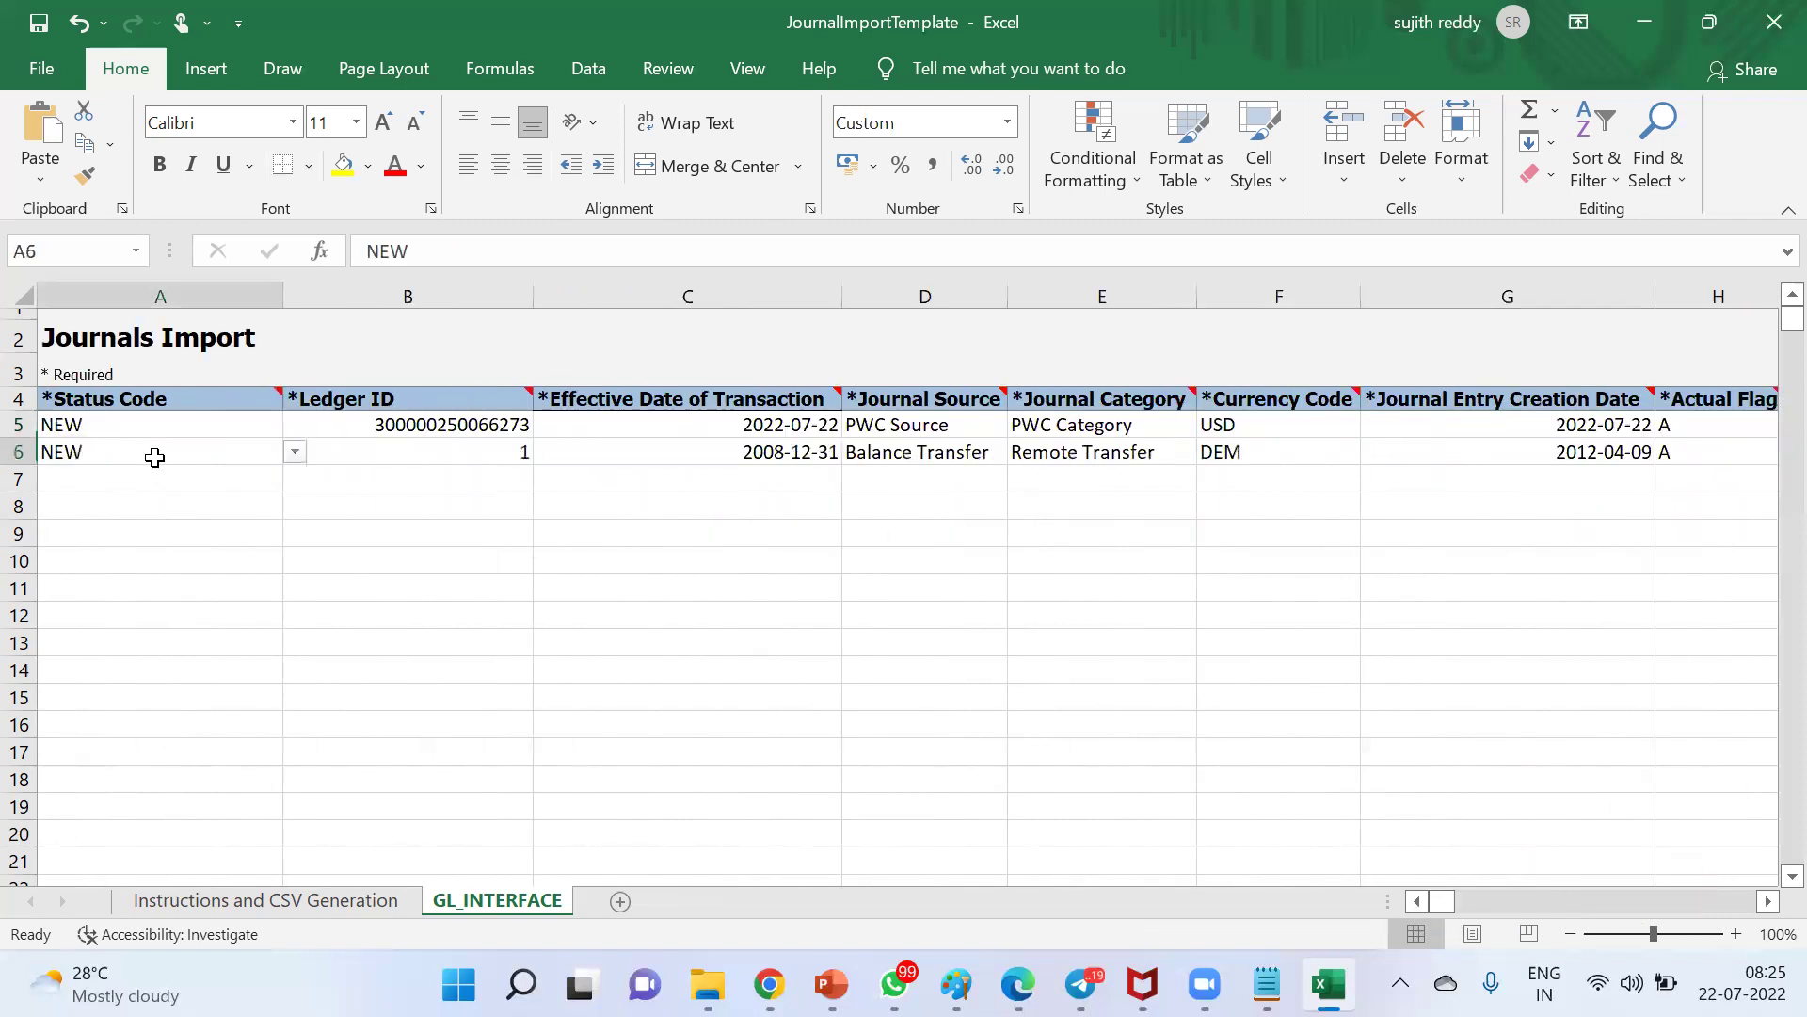
pyautogui.click(411, 454)
pyautogui.click(410, 428)
pyautogui.hotkey('ctrl', 'c')
pyautogui.click(407, 453)
pyautogui.hotkey('ctrl', 'v')
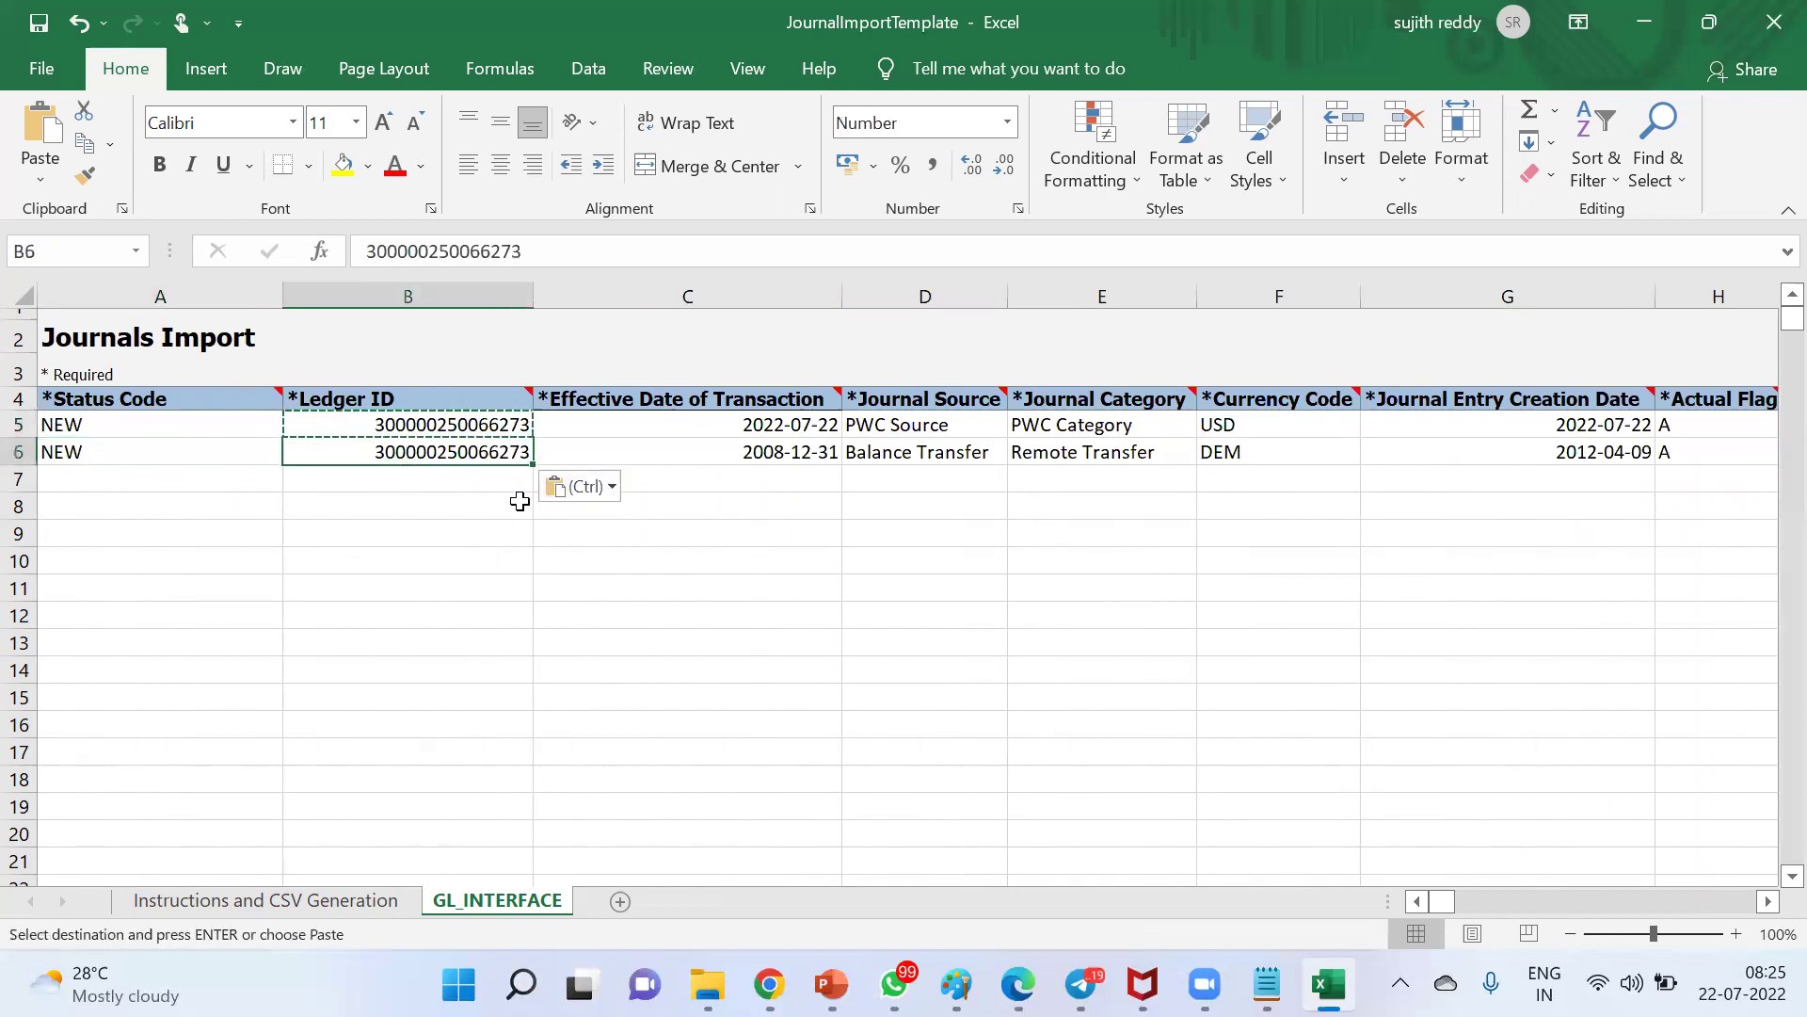
pyautogui.press('Escape')
# Copy the row 5 values from Effective Date of Transaction through Segment2 (C5:J5) into row 6, starting at C6
pyautogui.click(778, 424)
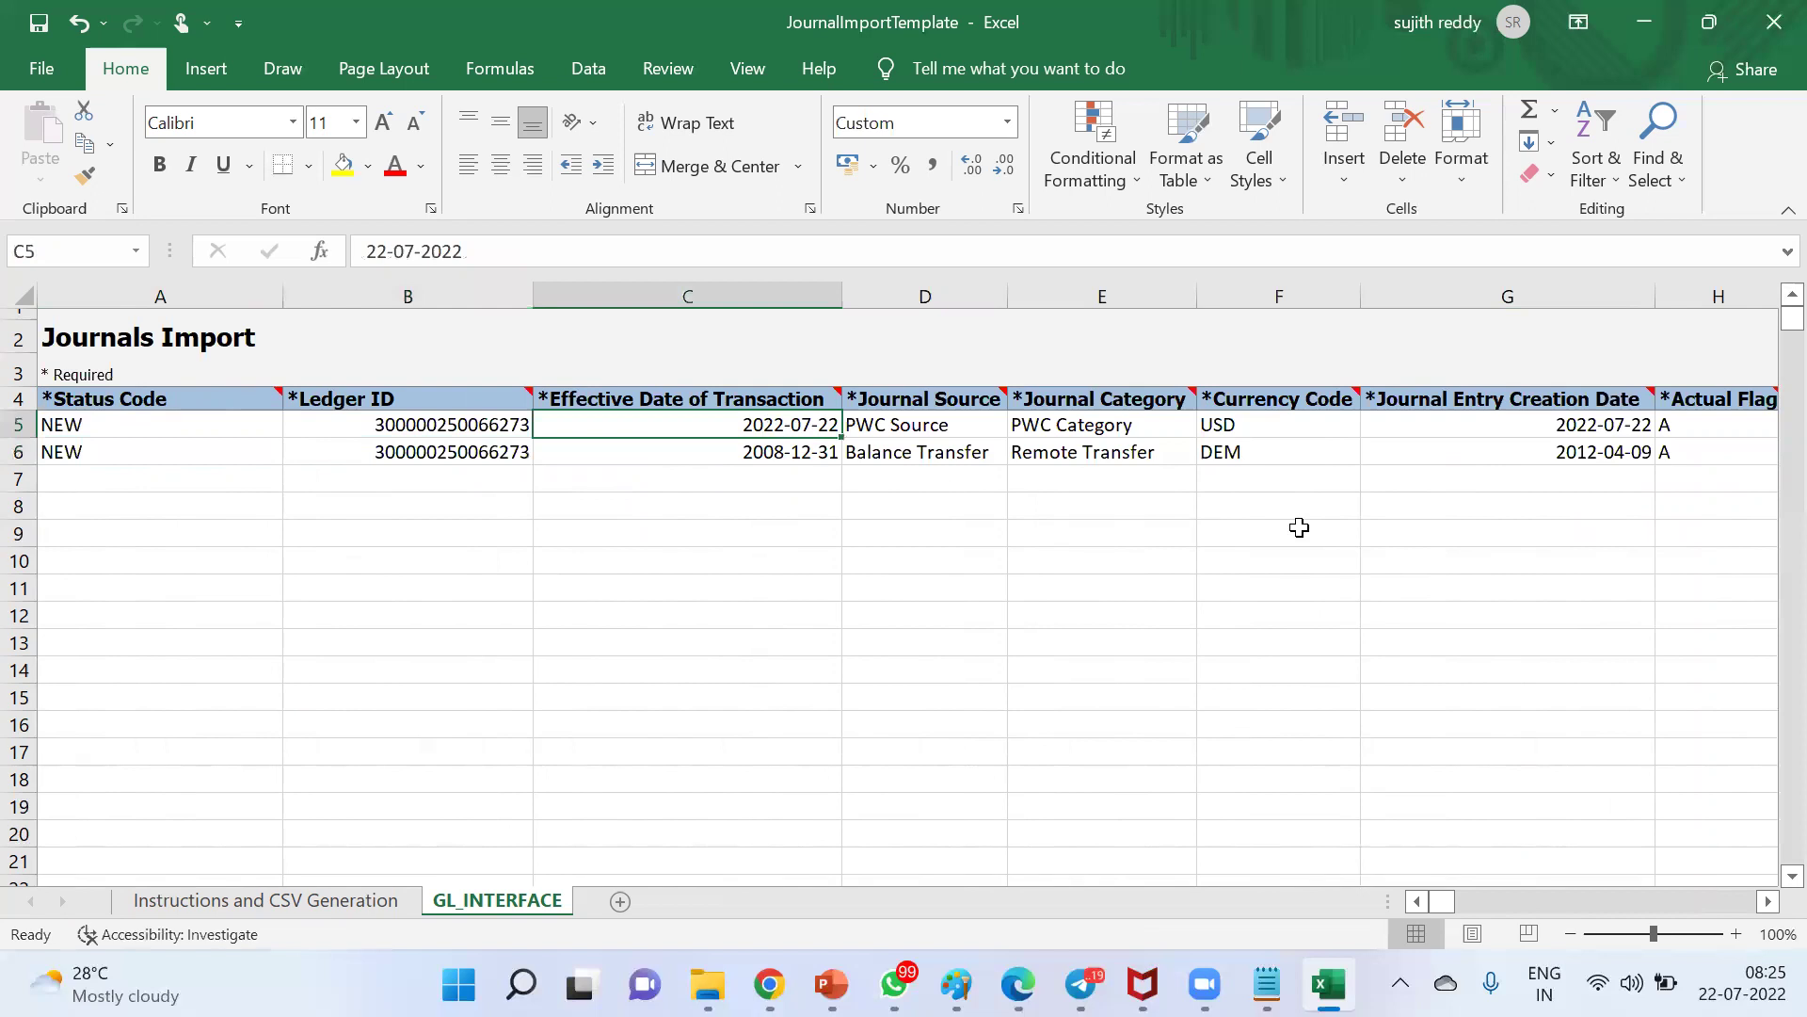
pyautogui.hotkey('shift', 'Right')
pyautogui.hotkey('shift', 'Right')
pyautogui.hotkey('shift', 'Right')
pyautogui.hotkey('shift', 'Right')
pyautogui.hotkey('shift', 'Right')
pyautogui.hotkey('shift', 'Right')
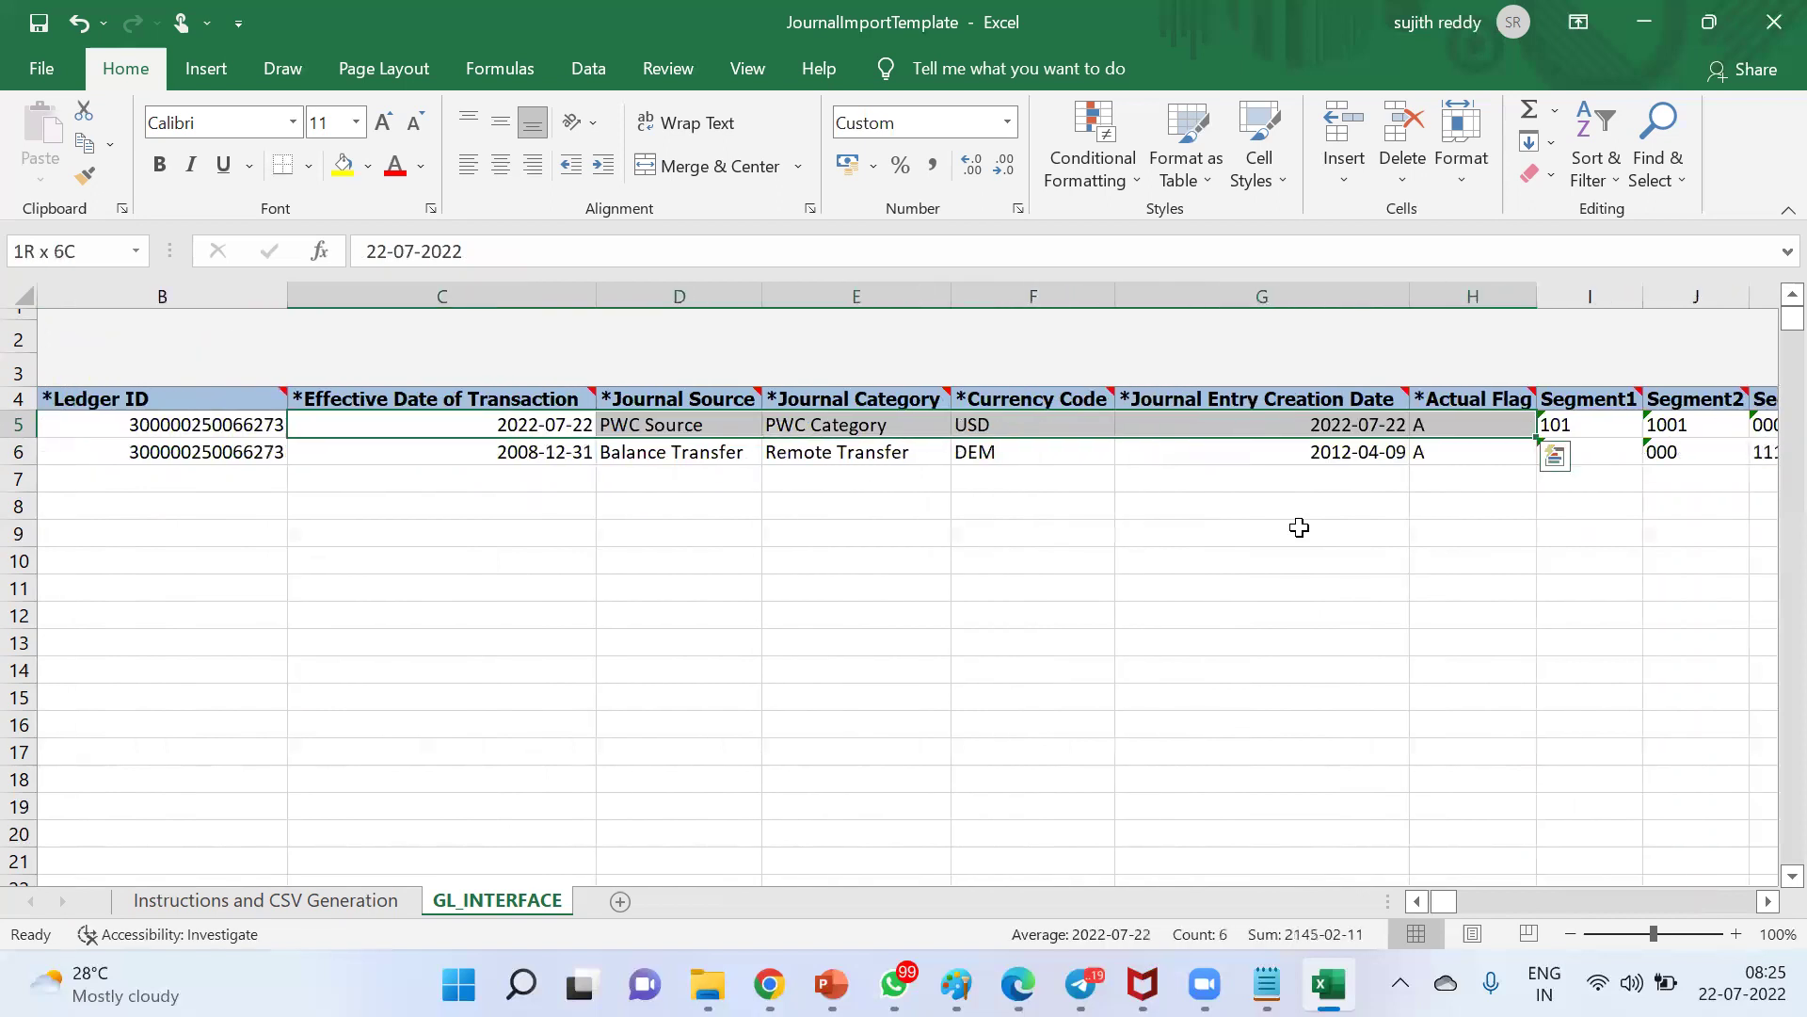
pyautogui.hotkey('shift', 'Right')
pyautogui.hotkey('ctrl', 'c')
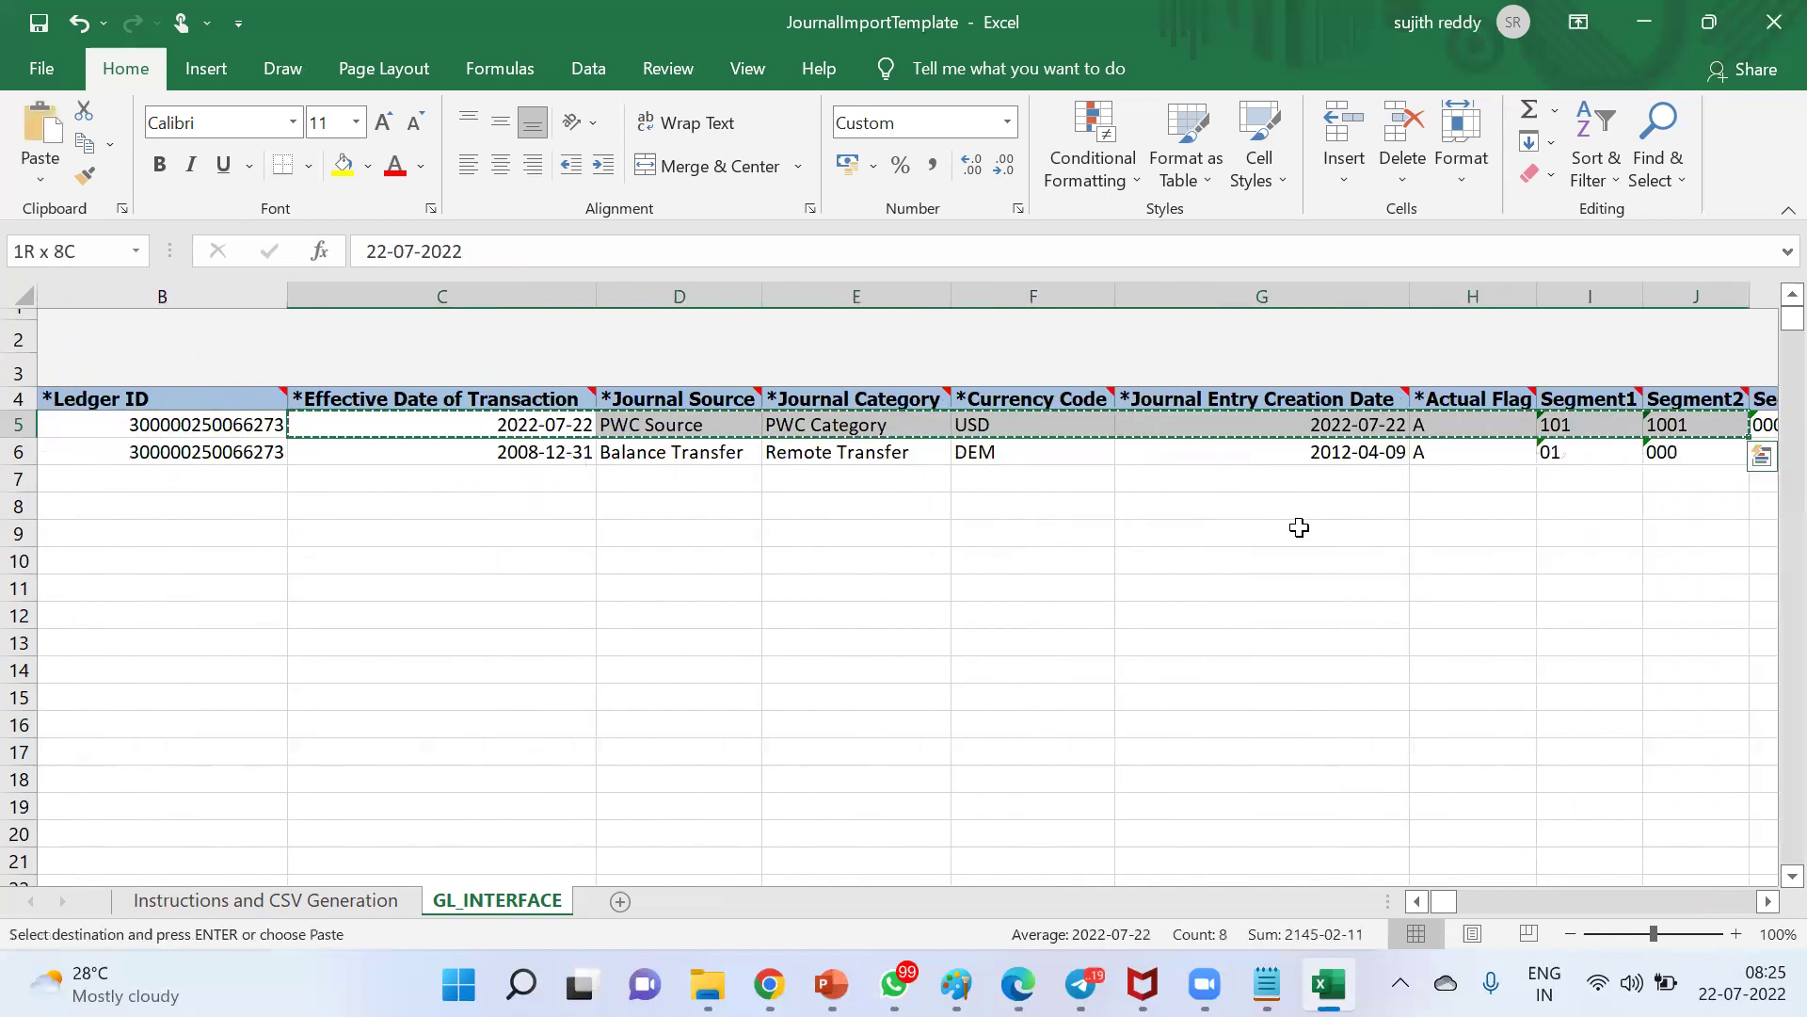
pyautogui.click(450, 455)
pyautogui.hotkey('ctrl', 'v')
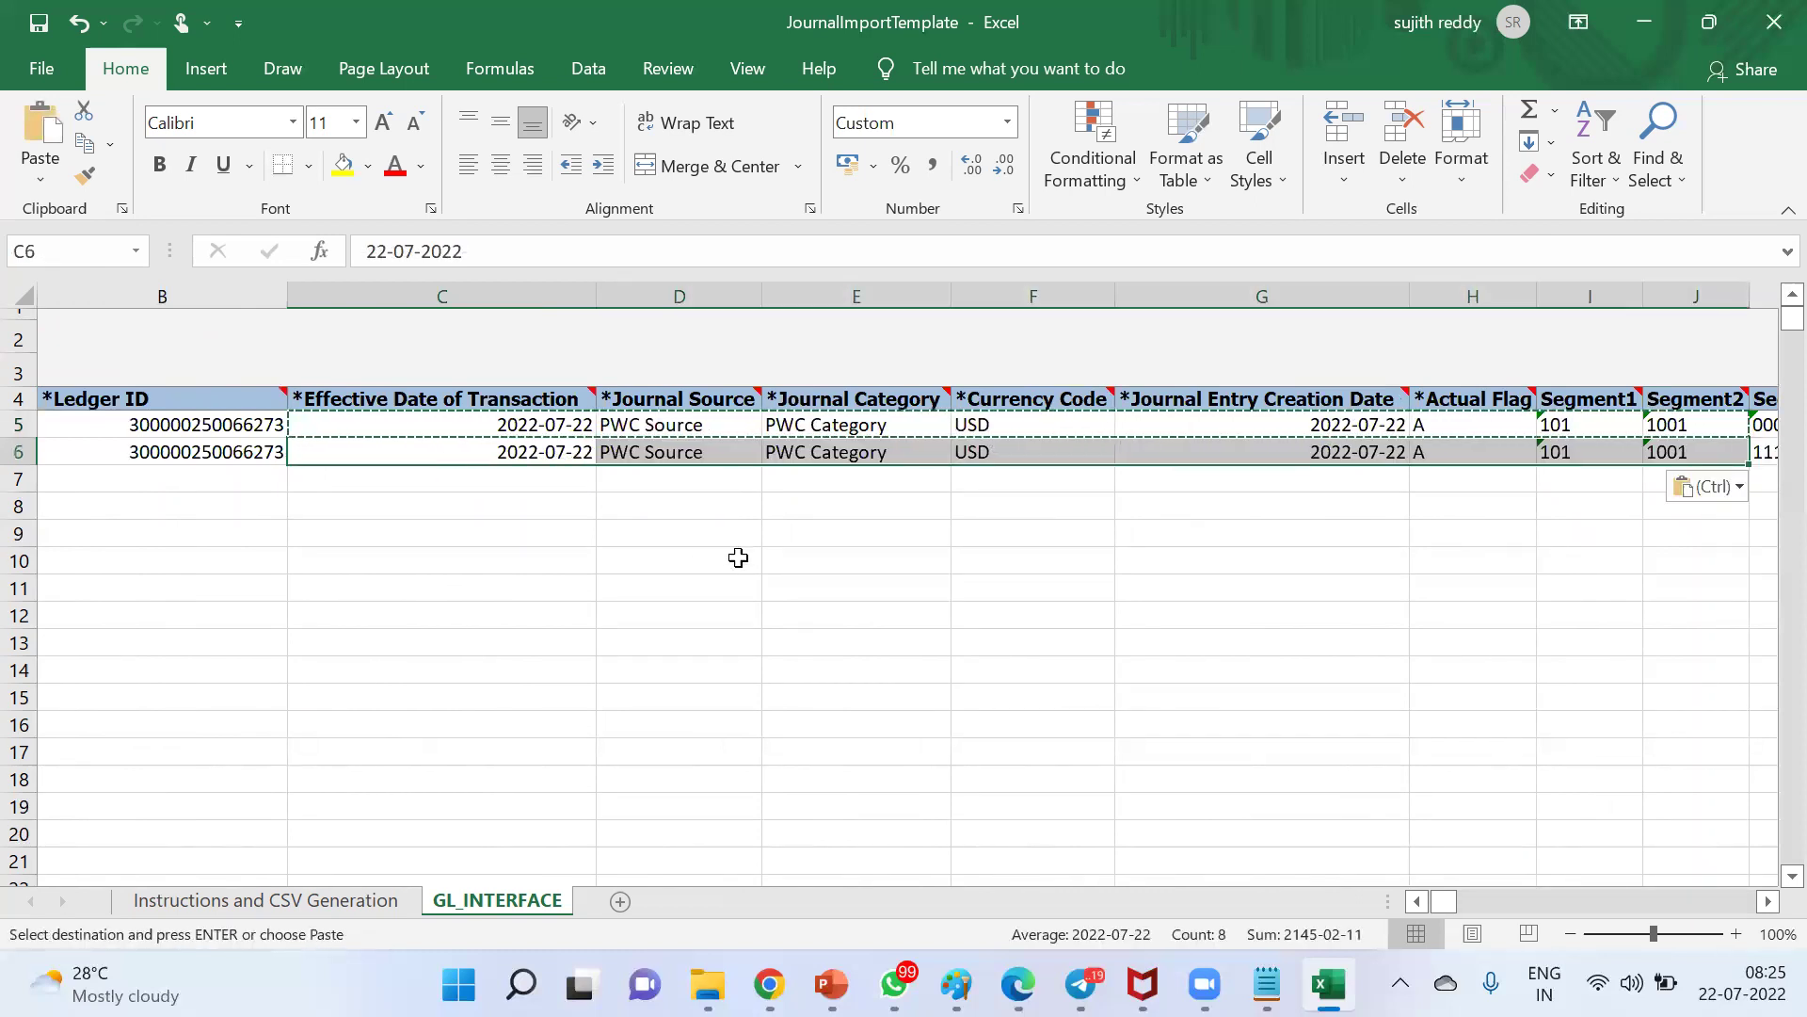
pyautogui.press('Escape')
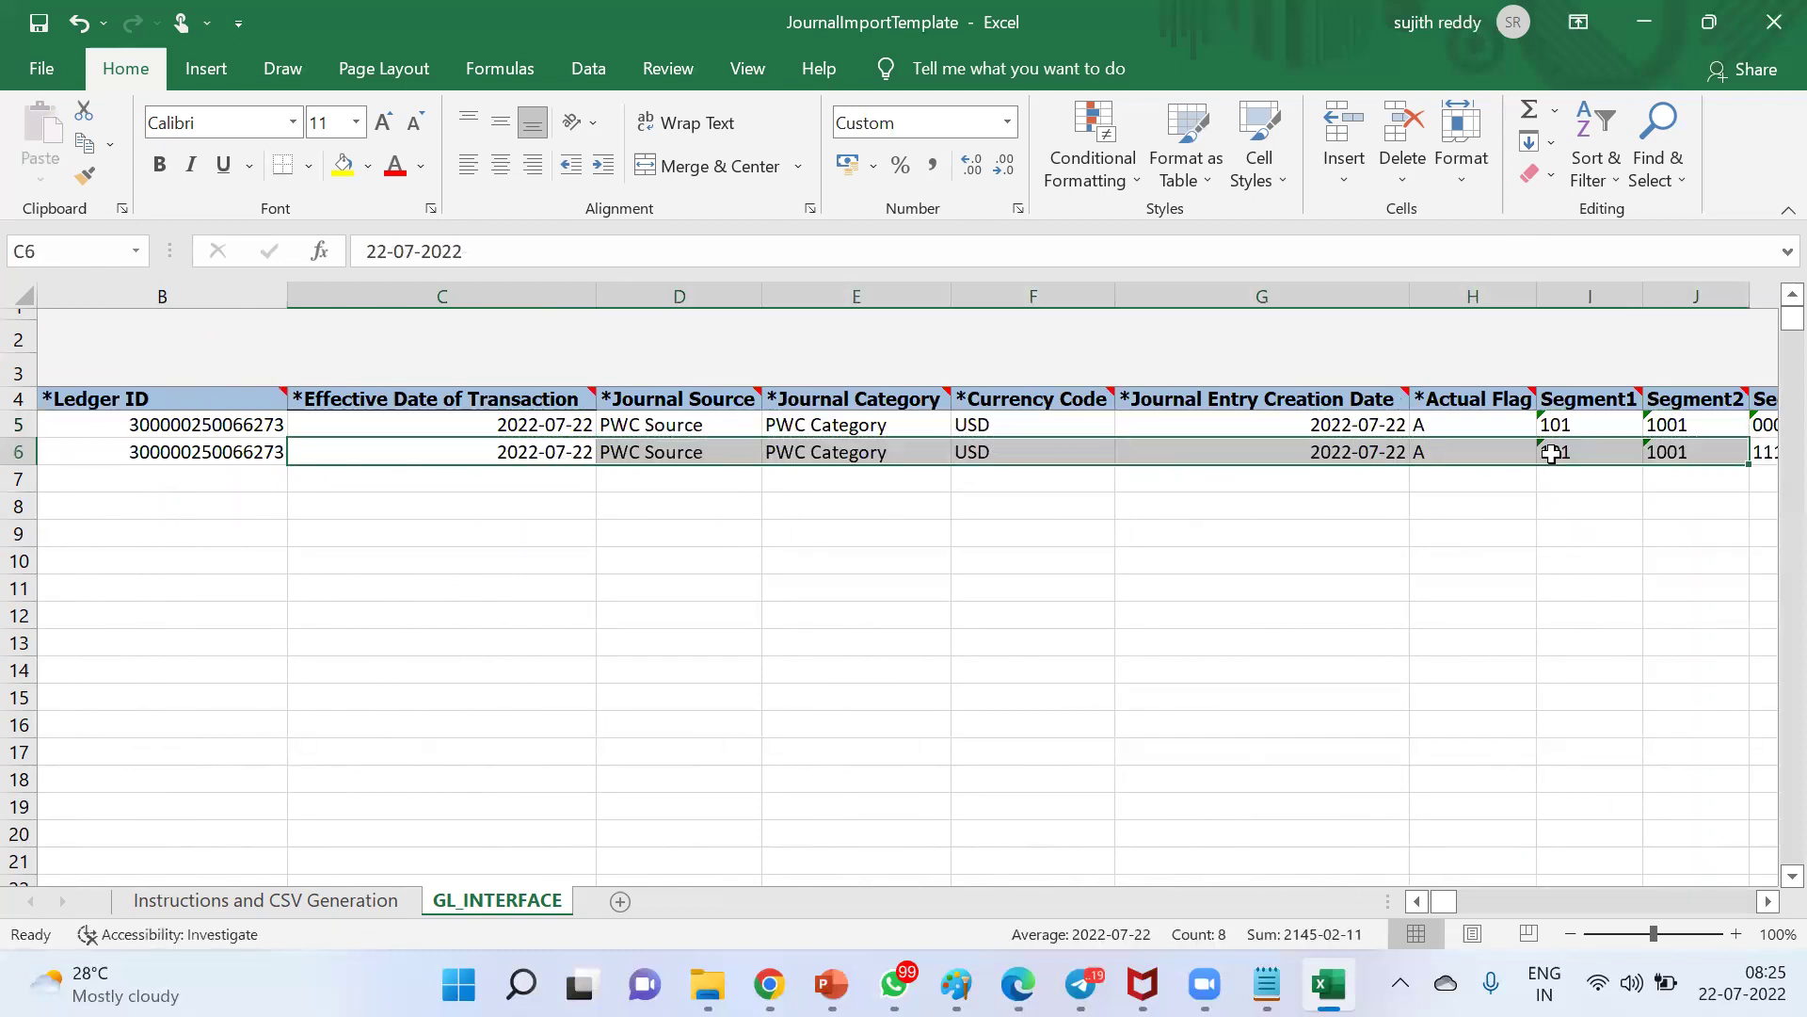
# Clear the sample Segment4 and Segment5 values in row 6 (L6:M6)
pyautogui.click(1760, 455)
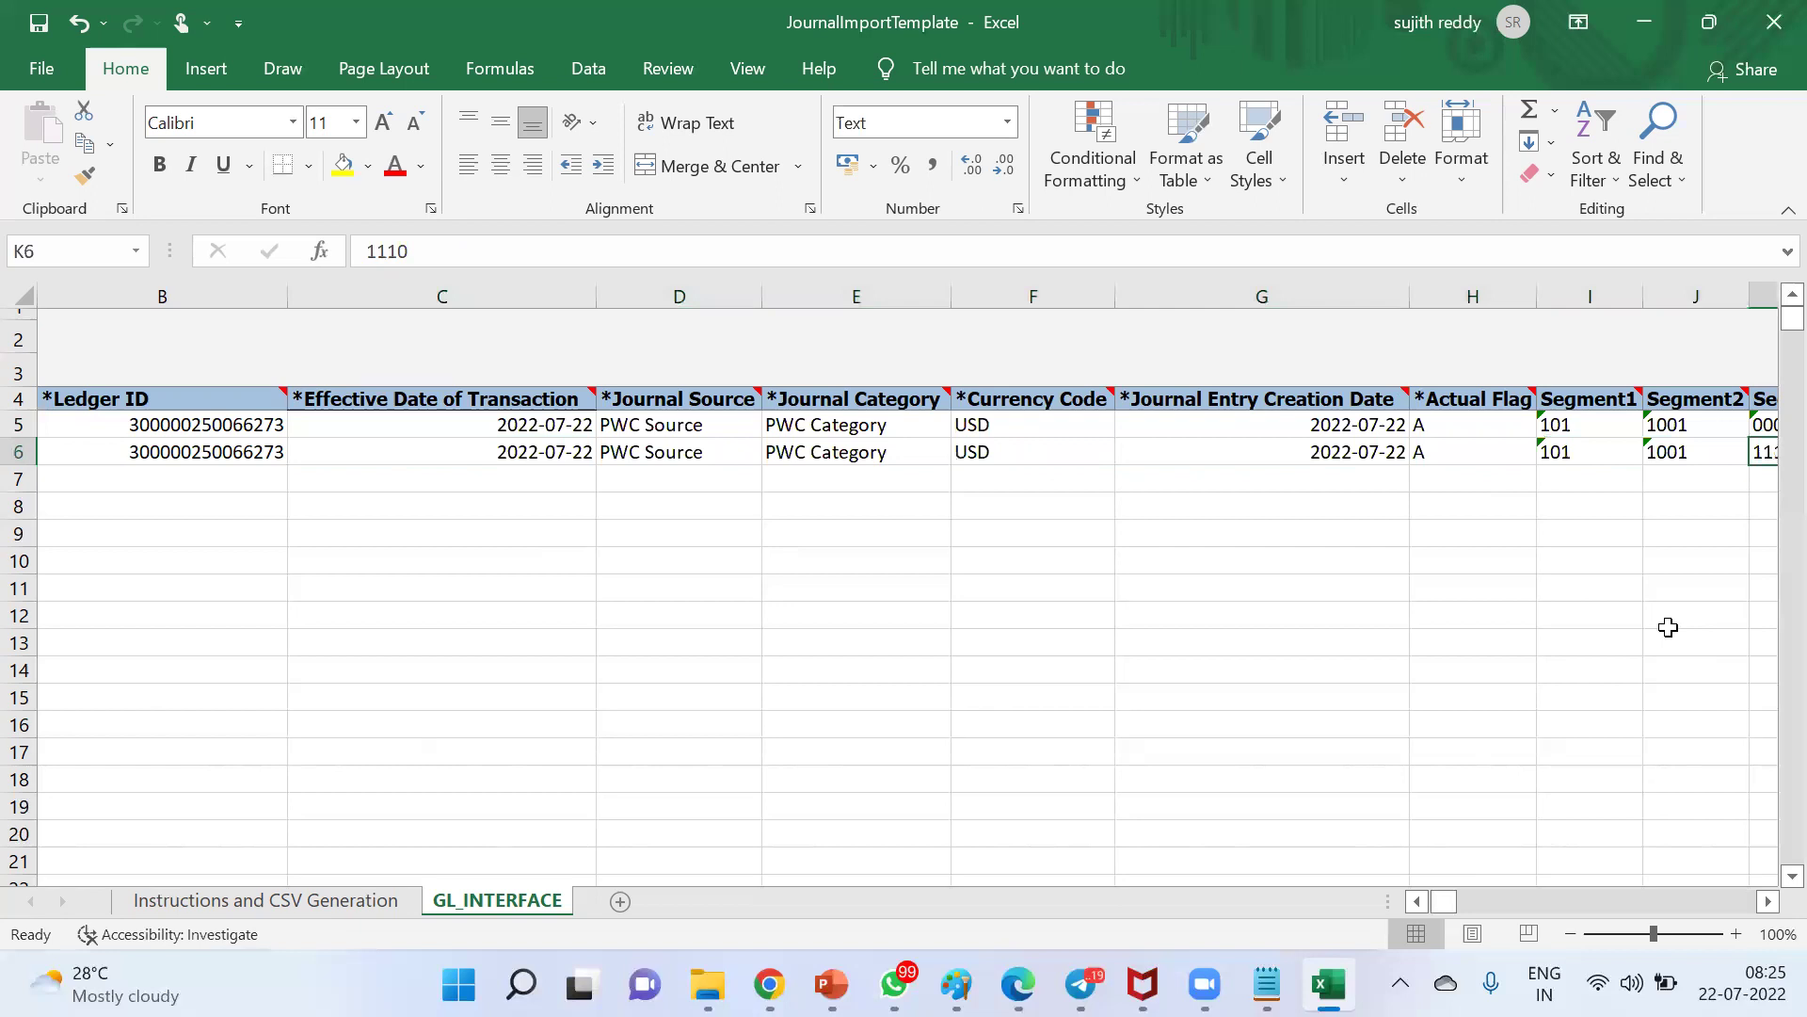
pyautogui.press('Right')
pyautogui.press('Right')
pyautogui.press('Left')
pyautogui.press('Left')
pyautogui.press('Right')
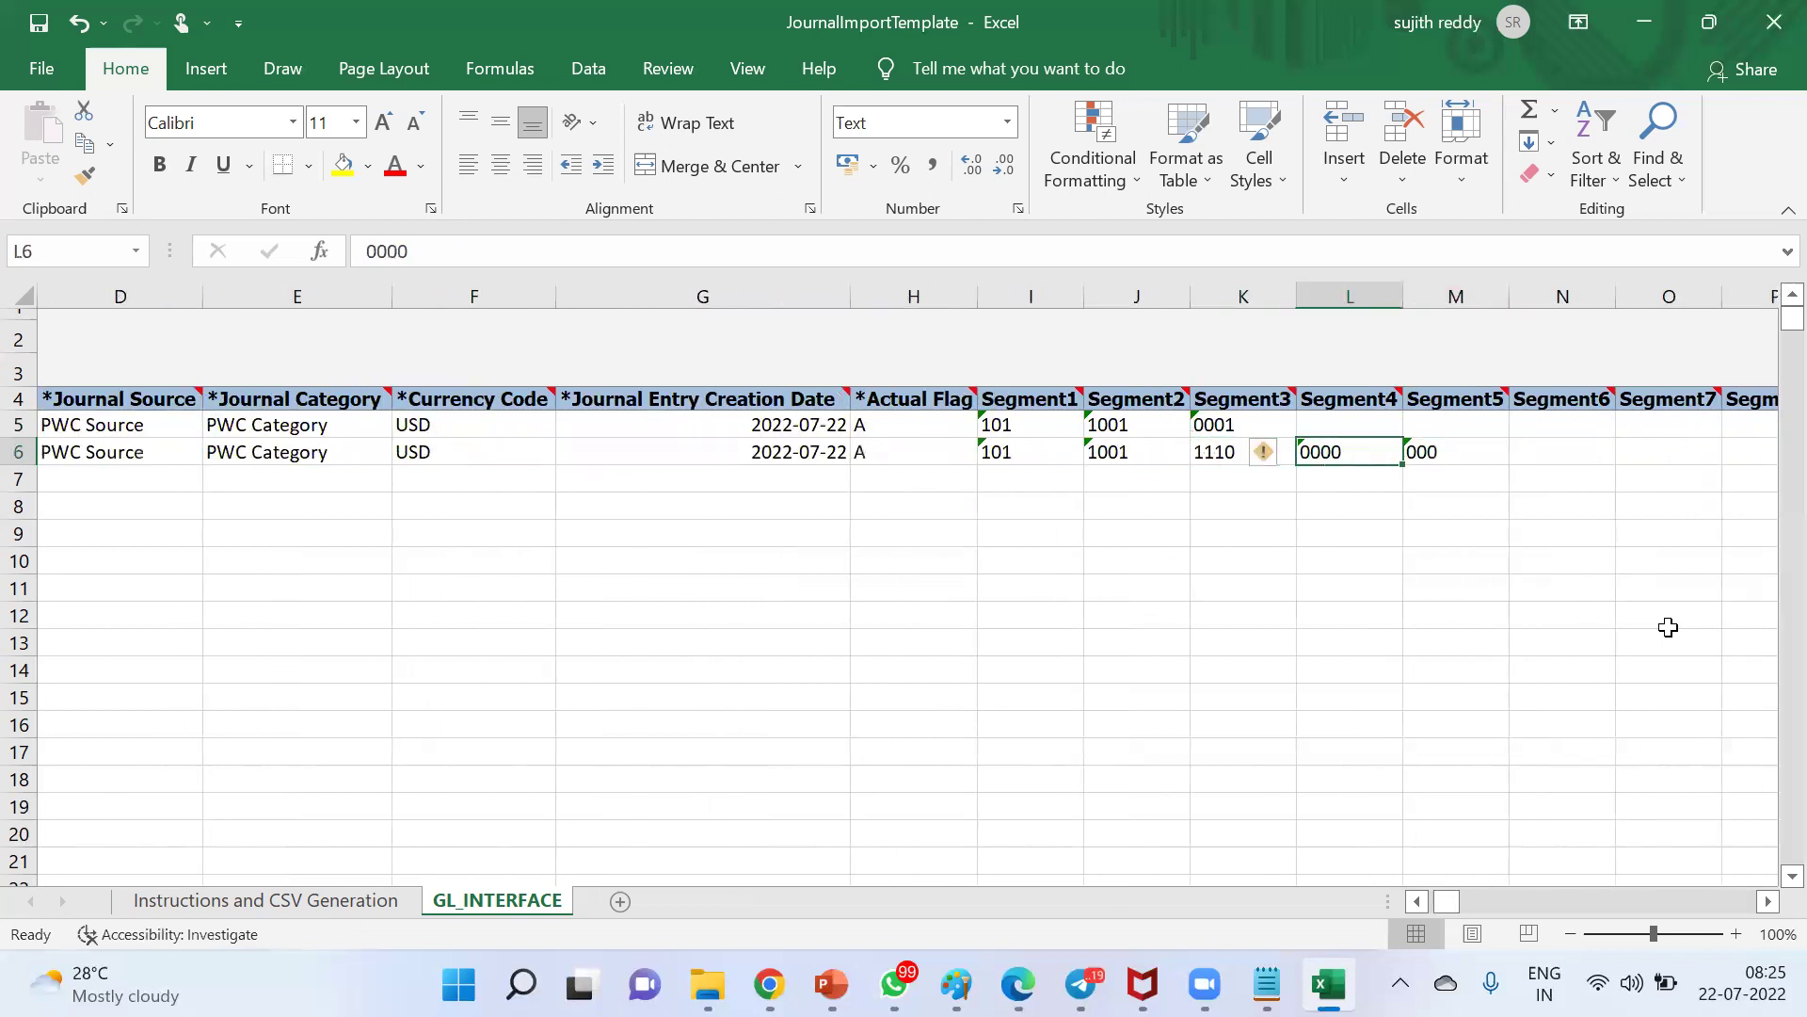
pyautogui.hotkey('shift', 'Right')
pyautogui.press('Delete')
pyautogui.press('Left')
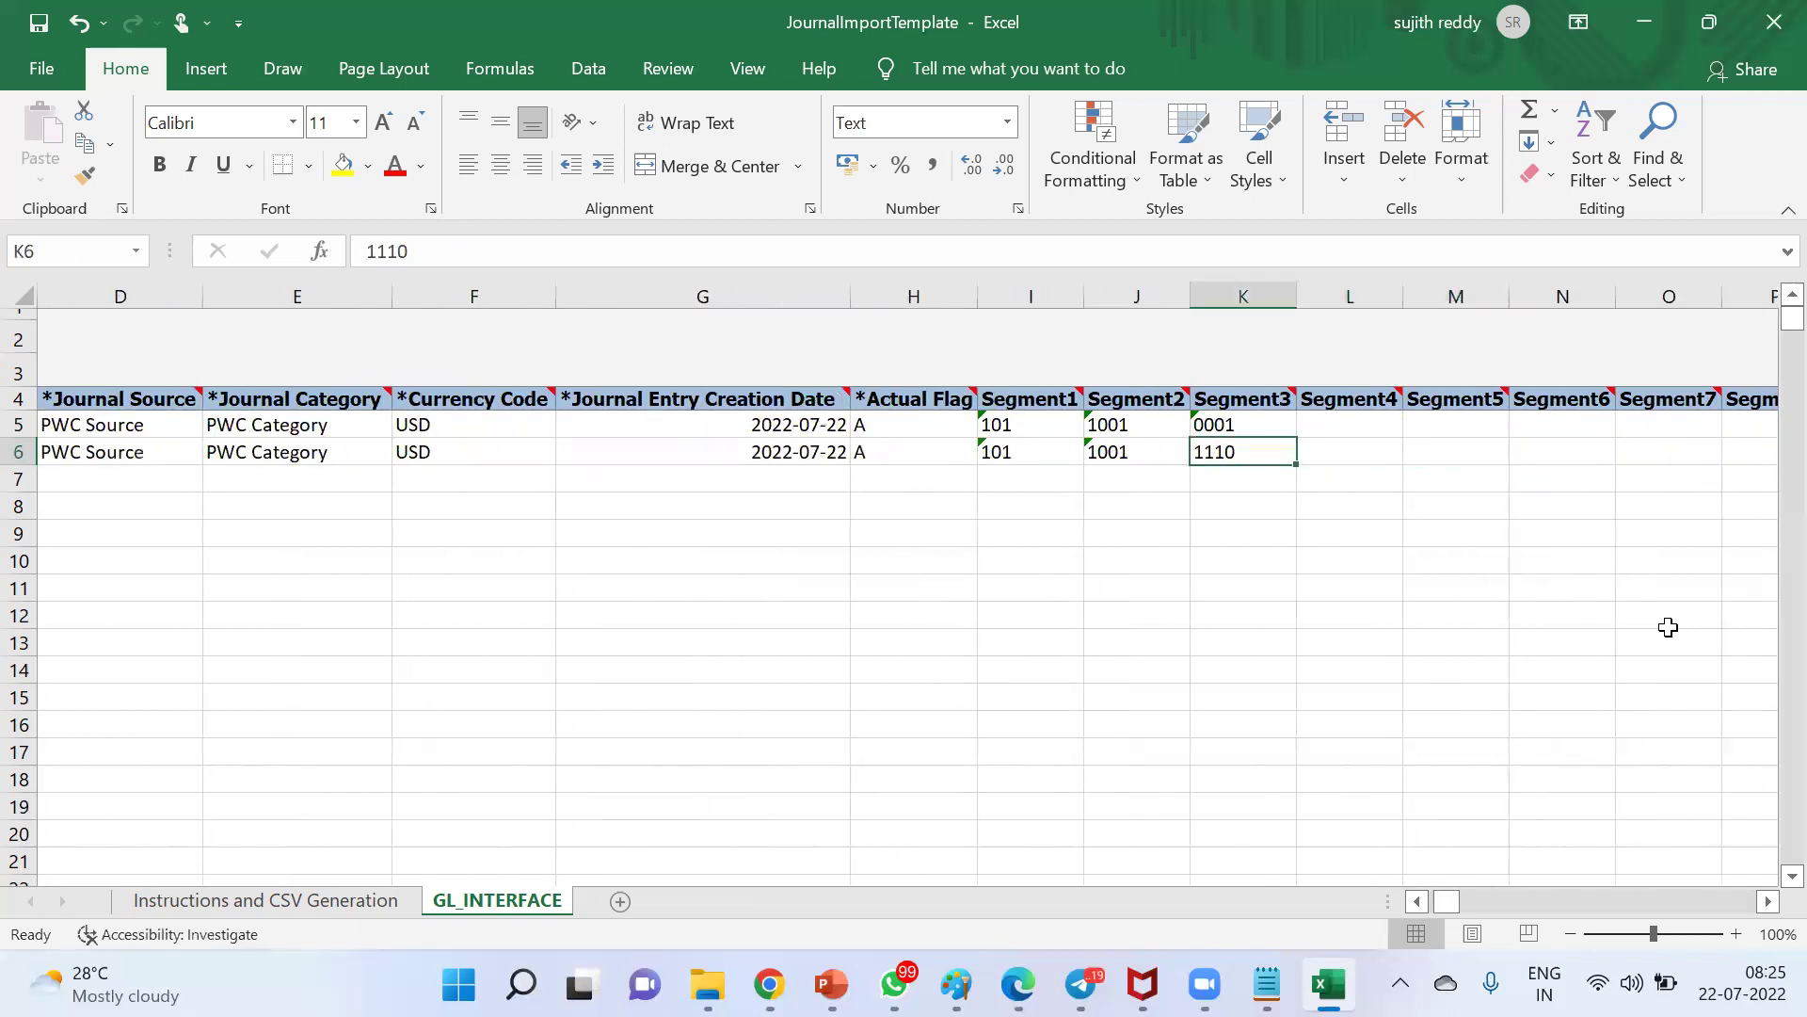
# Look up the PWC Account values for line 2 on the browser's Create Journal page and enter 11200 as Segment3 in K6 of the Excel template
pyautogui.moveTo(1018, 984)
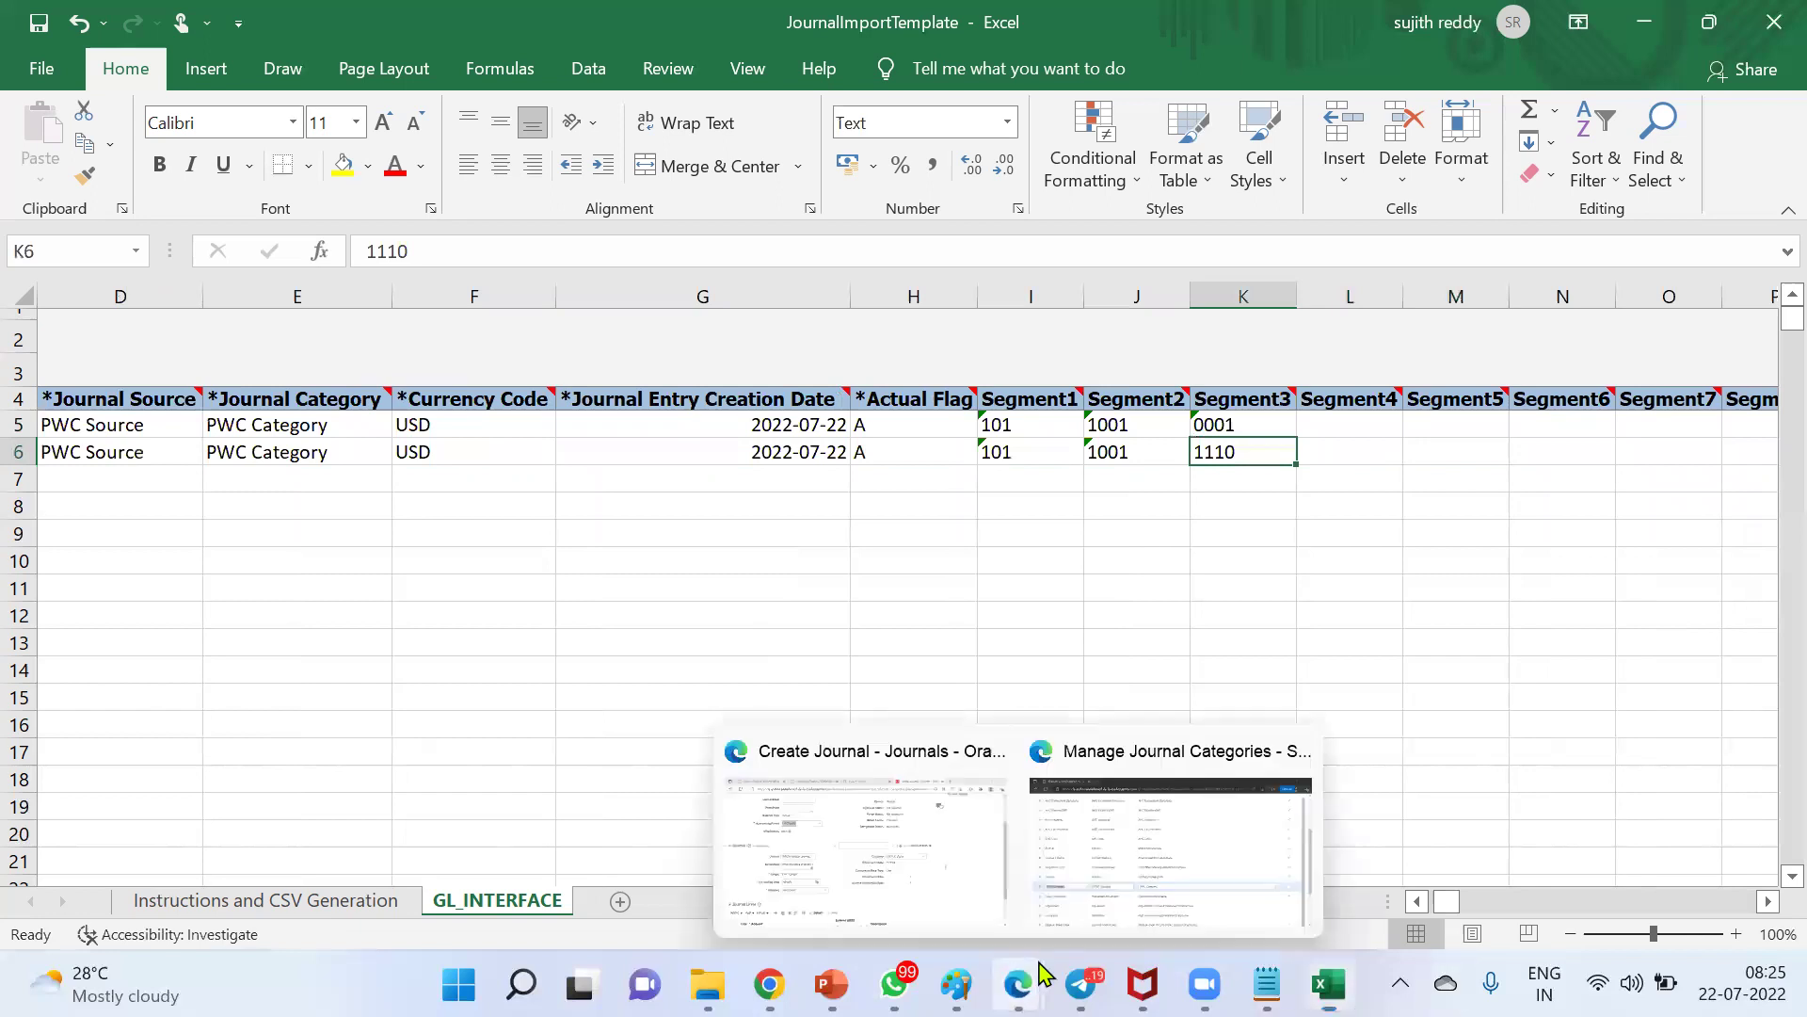
pyautogui.click(964, 875)
pyautogui.scroll(-3, 455, 828)
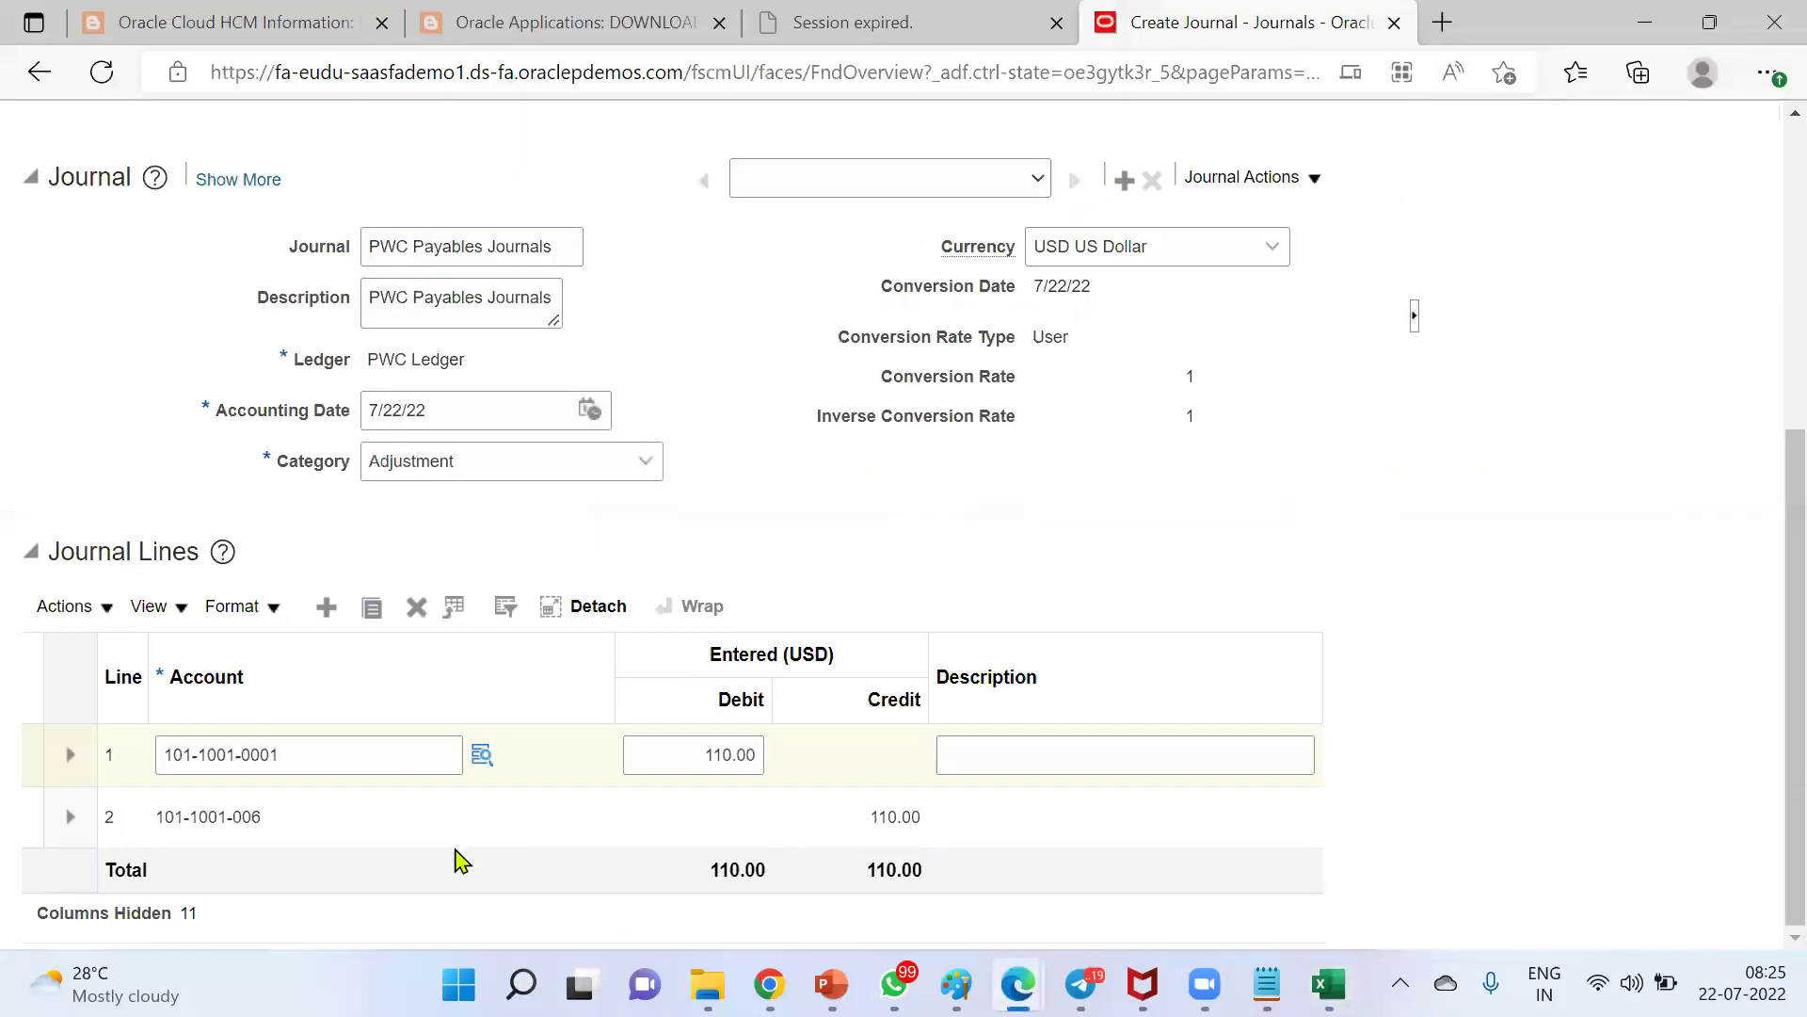
pyautogui.click(311, 822)
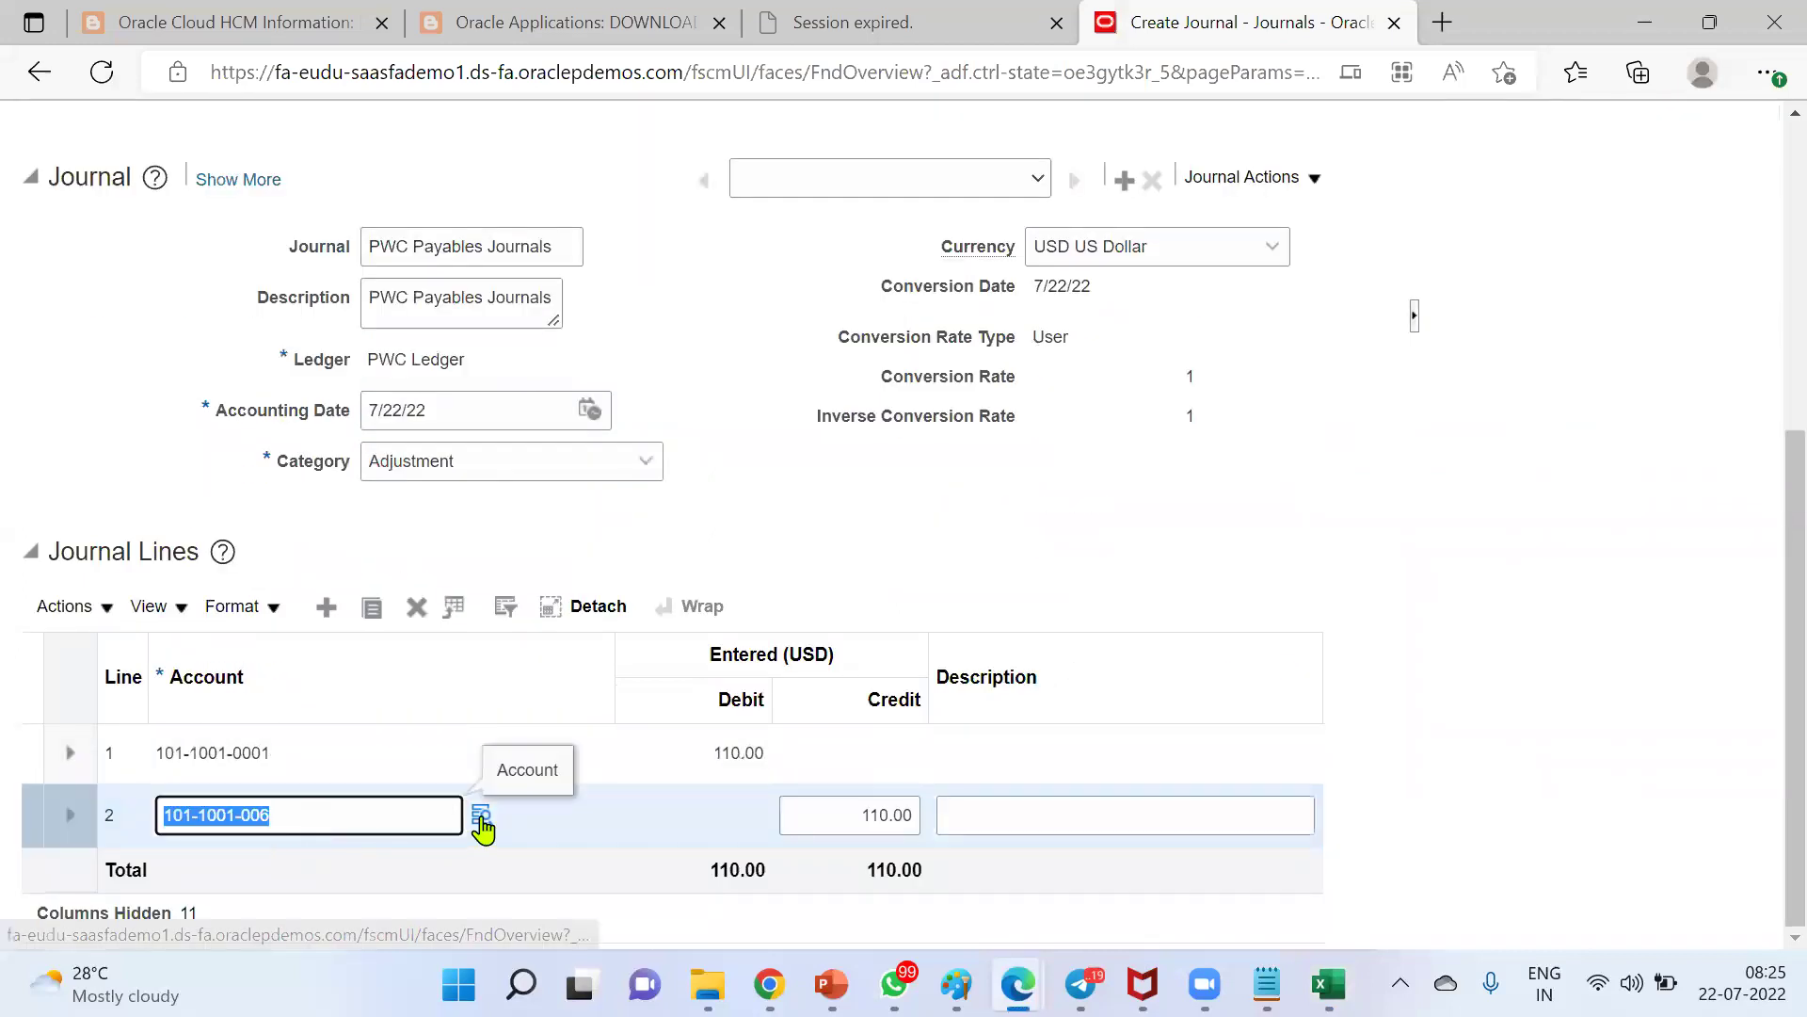
pyautogui.click(481, 815)
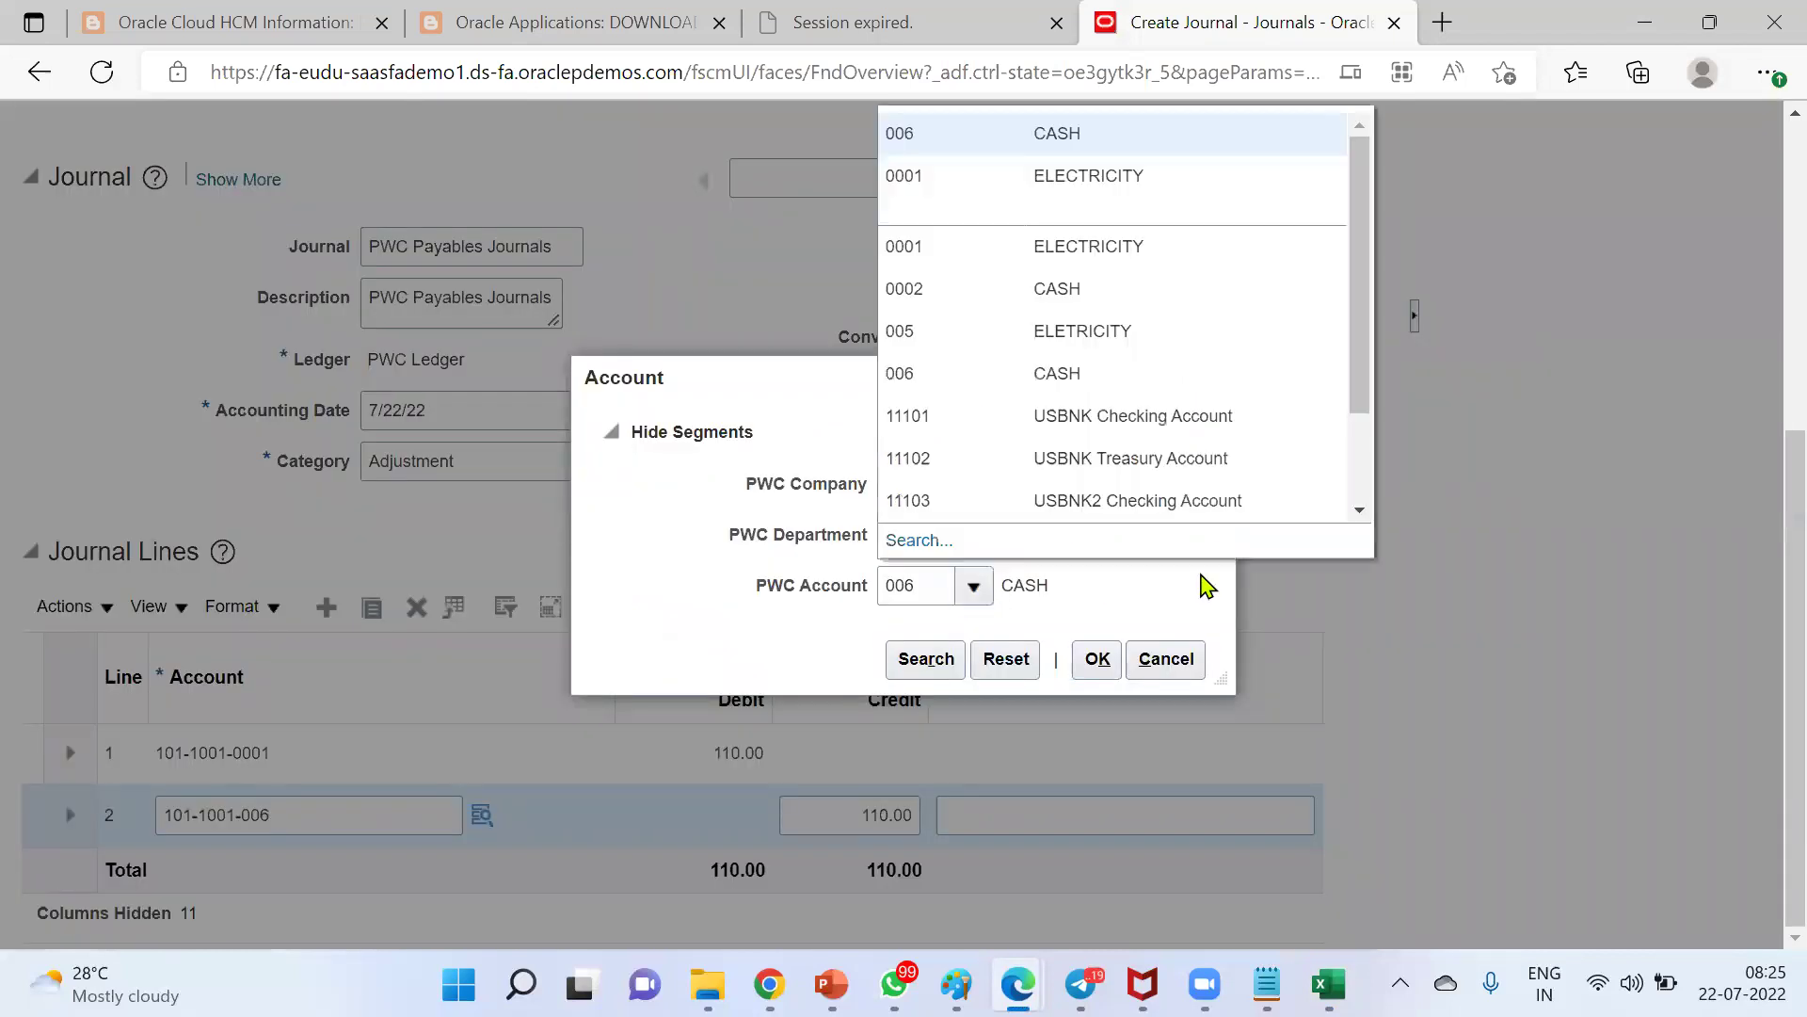
pyautogui.moveTo(1360, 391); pyautogui.dragTo(1359, 455)
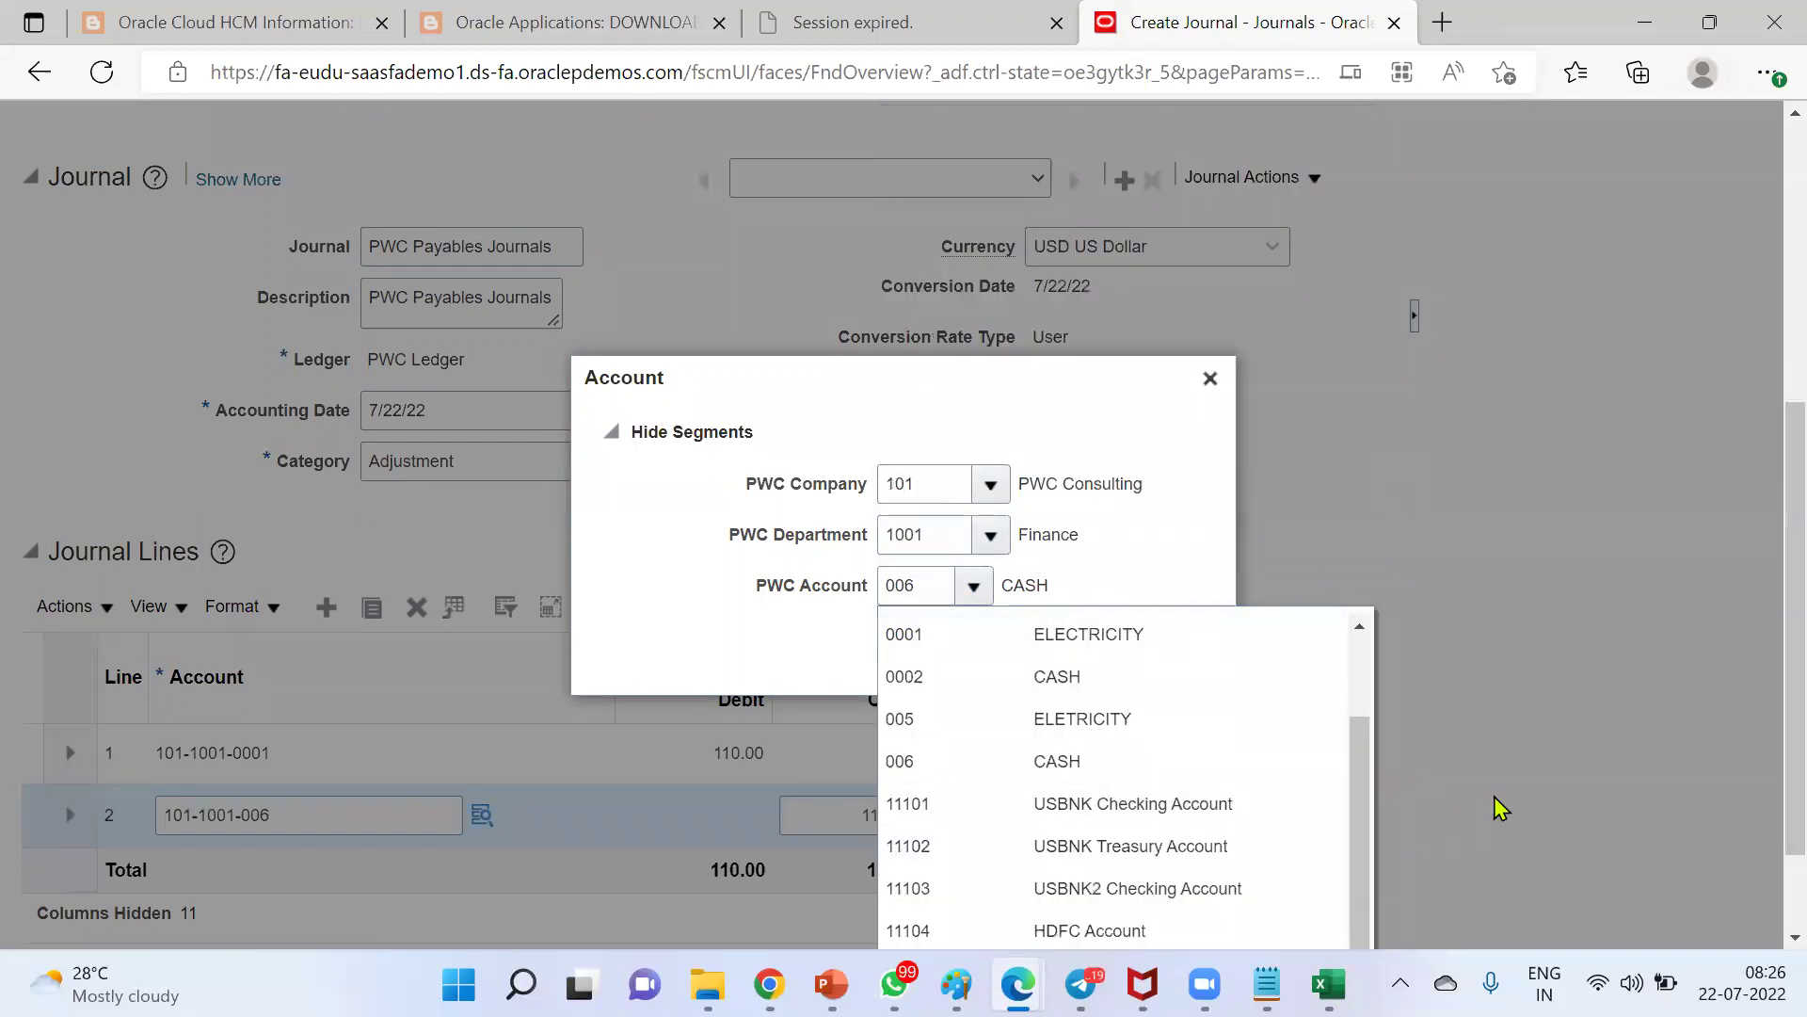
pyautogui.scroll(-1, 1492, 807)
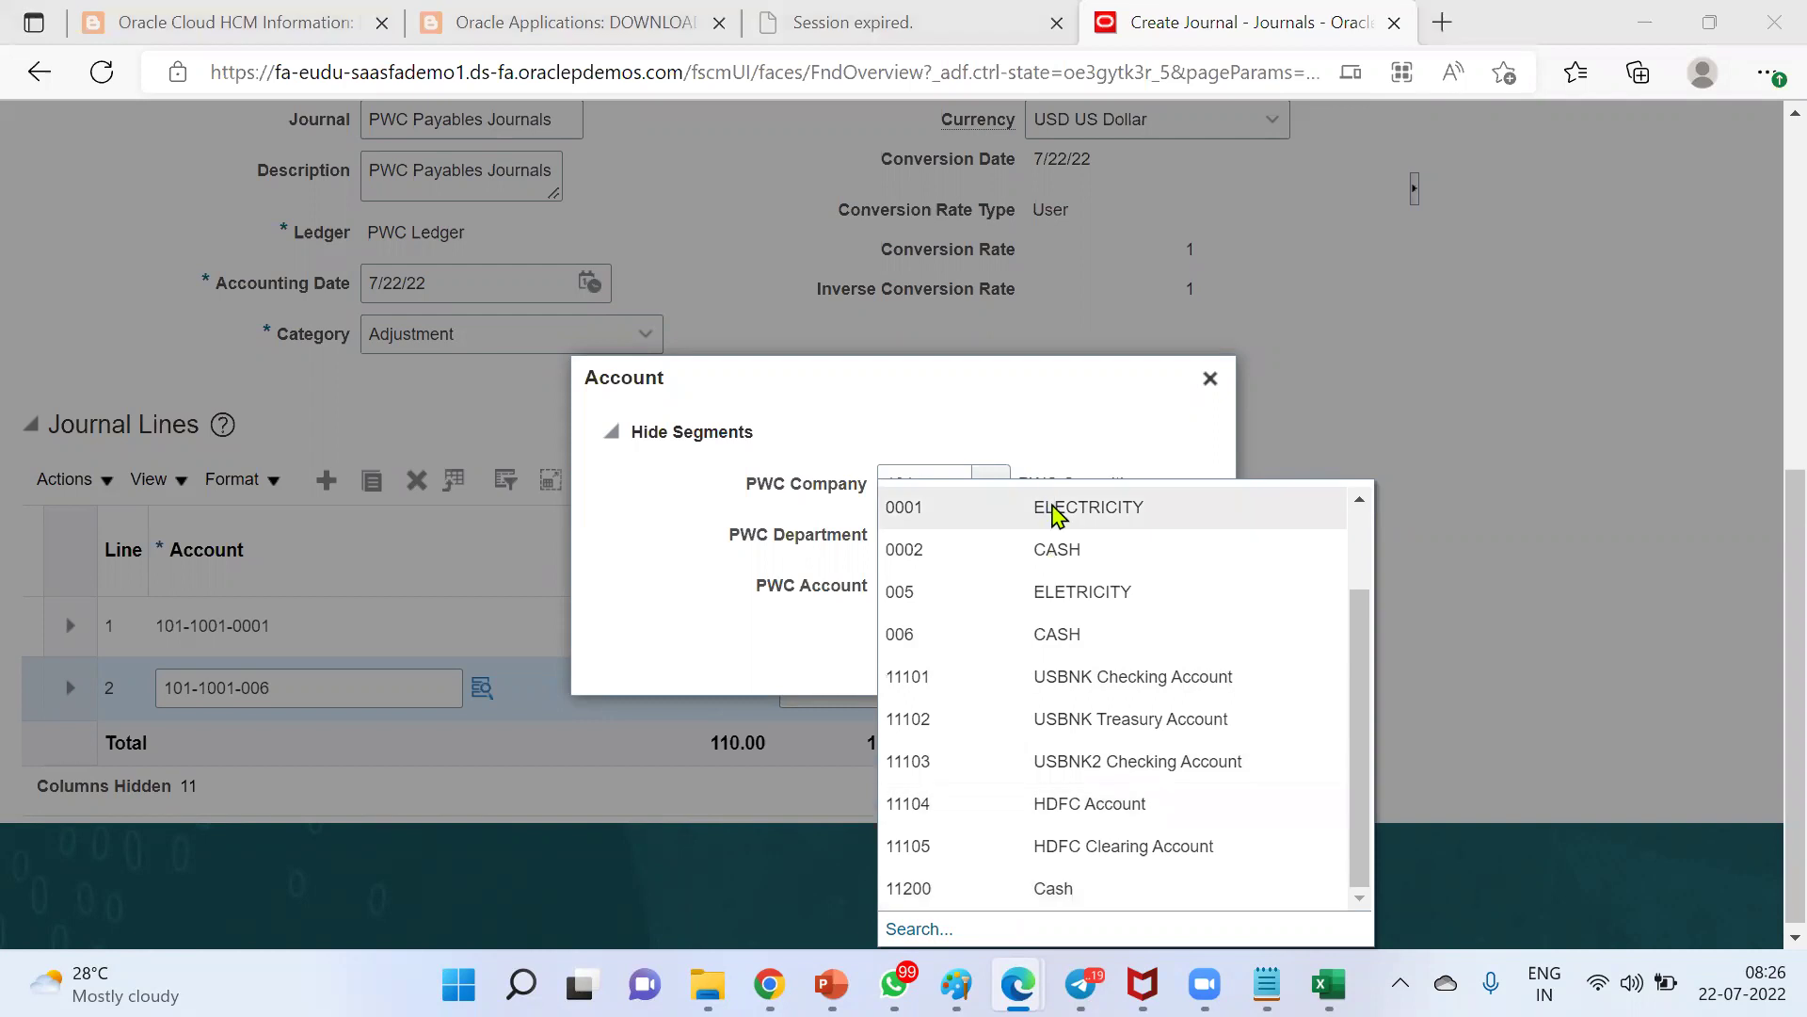
pyautogui.hotkey('alt', 'Tab')
pyautogui.write('1')
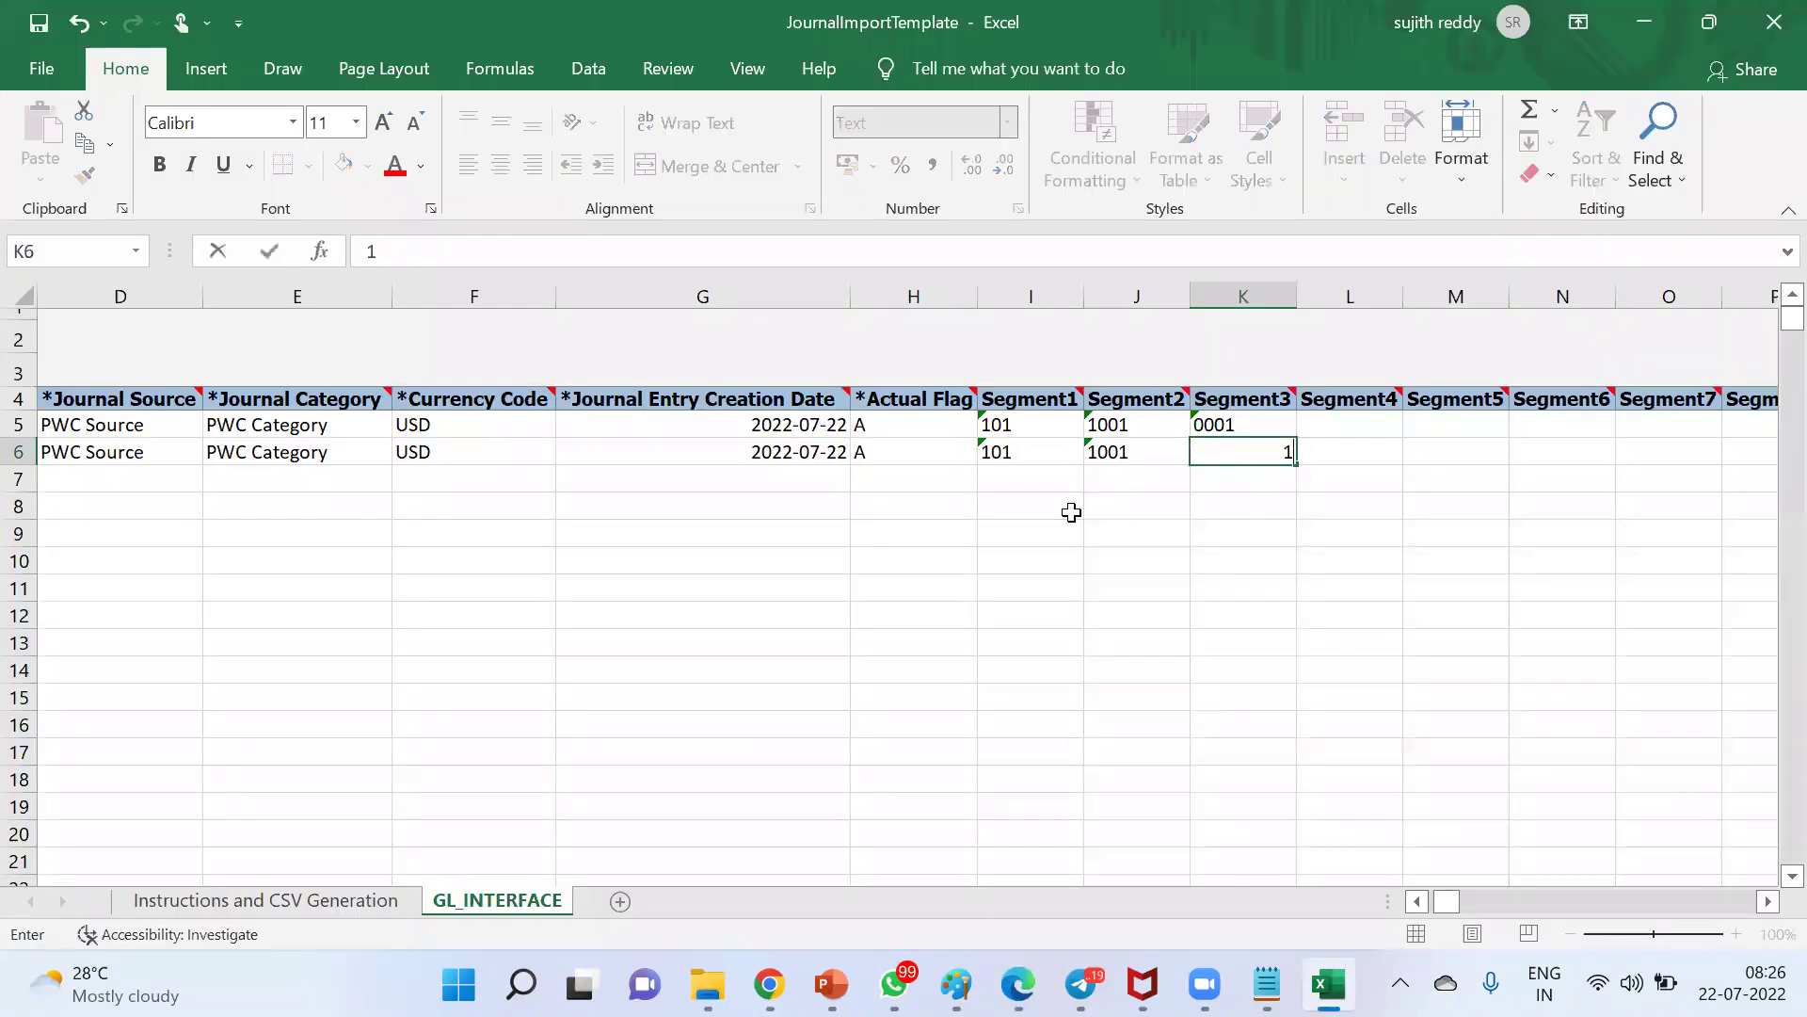
pyautogui.press('Tab')
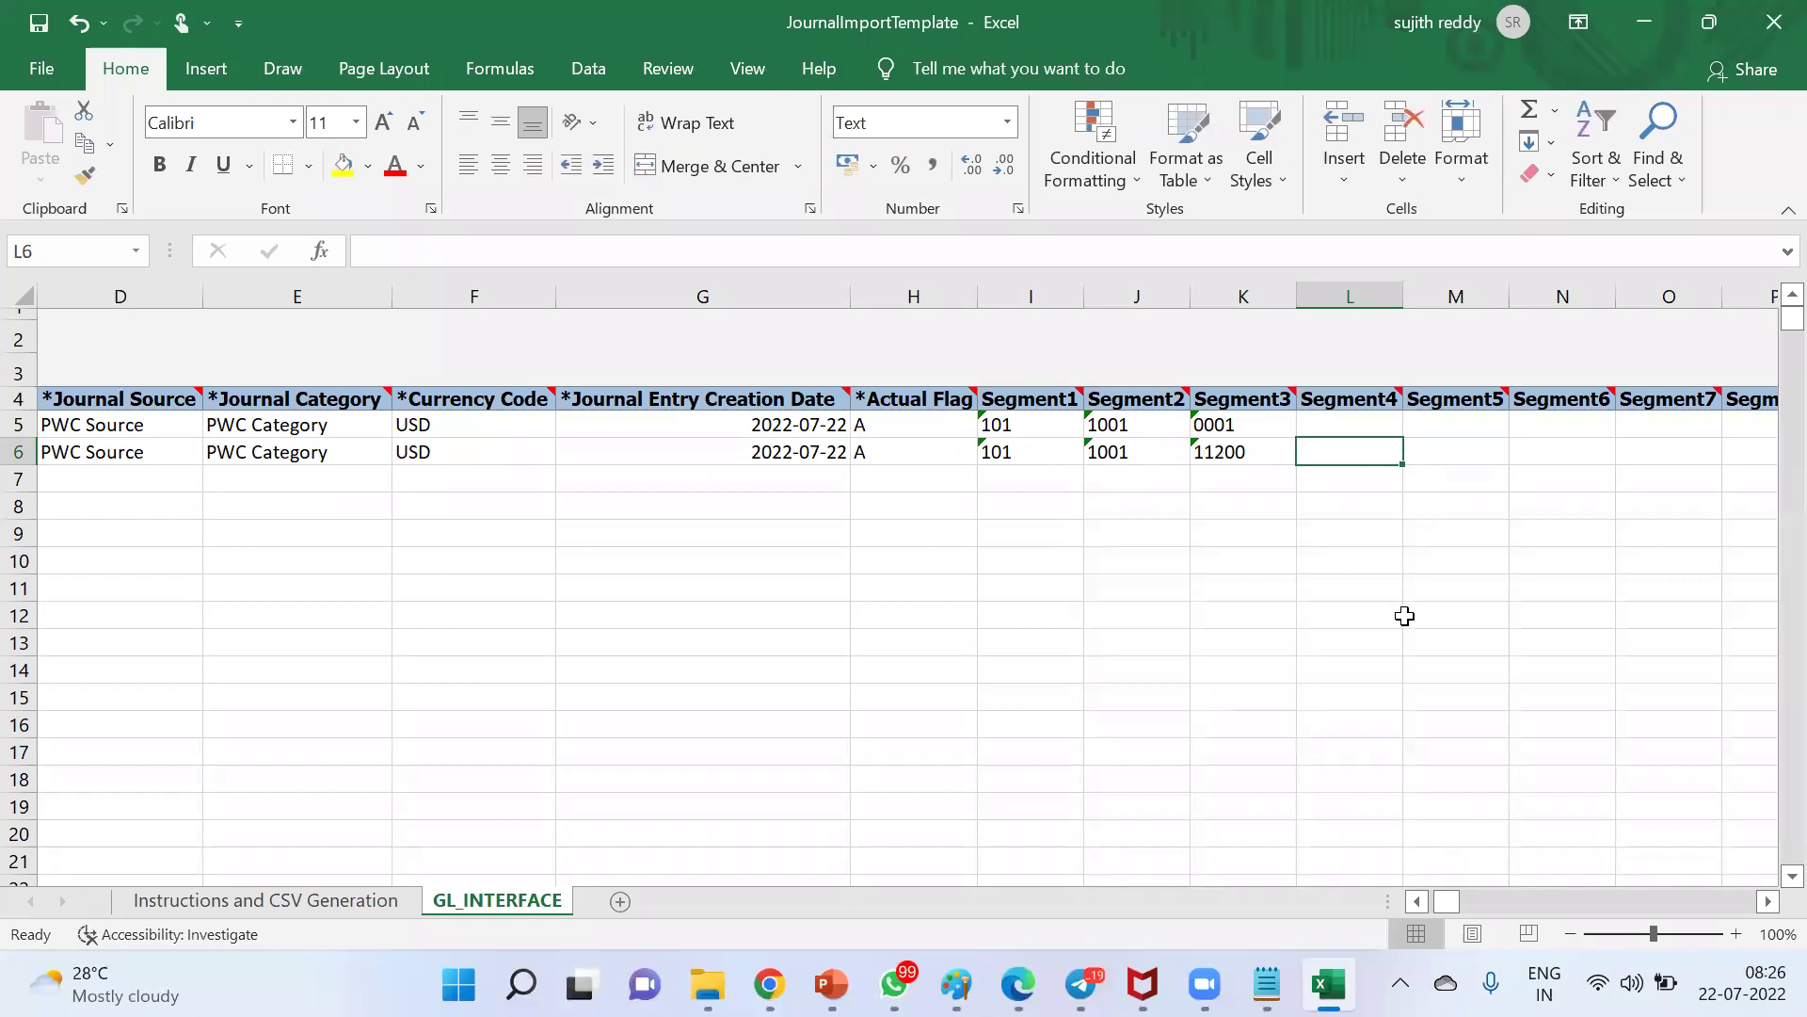
# Enter 7788 as the Entered Credit Amount in AN6 and clear the sample Entered and Converted Debit Amounts in AM6 and AO6
pyautogui.press('Right')
pyautogui.press('Right')
pyautogui.press('Right')
pyautogui.press('Right')
pyautogui.press('Right')
pyautogui.press('Right')
pyautogui.press('Right')
pyautogui.press('Right')
pyautogui.press('Right')
pyautogui.press('Right')
pyautogui.press('Right')
pyautogui.press('Right')
pyautogui.press('Right')
pyautogui.press('Right')
pyautogui.press('Right')
pyautogui.press('Right')
pyautogui.press('Right')
pyautogui.press('Right')
pyautogui.press('Right')
pyautogui.press('Right')
pyautogui.press('Right')
pyautogui.press('Right')
pyautogui.press('Right')
pyautogui.press('Right')
pyautogui.press('Right')
pyautogui.press('Right')
pyautogui.press('Right')
pyautogui.press('Right')
pyautogui.press('Right')
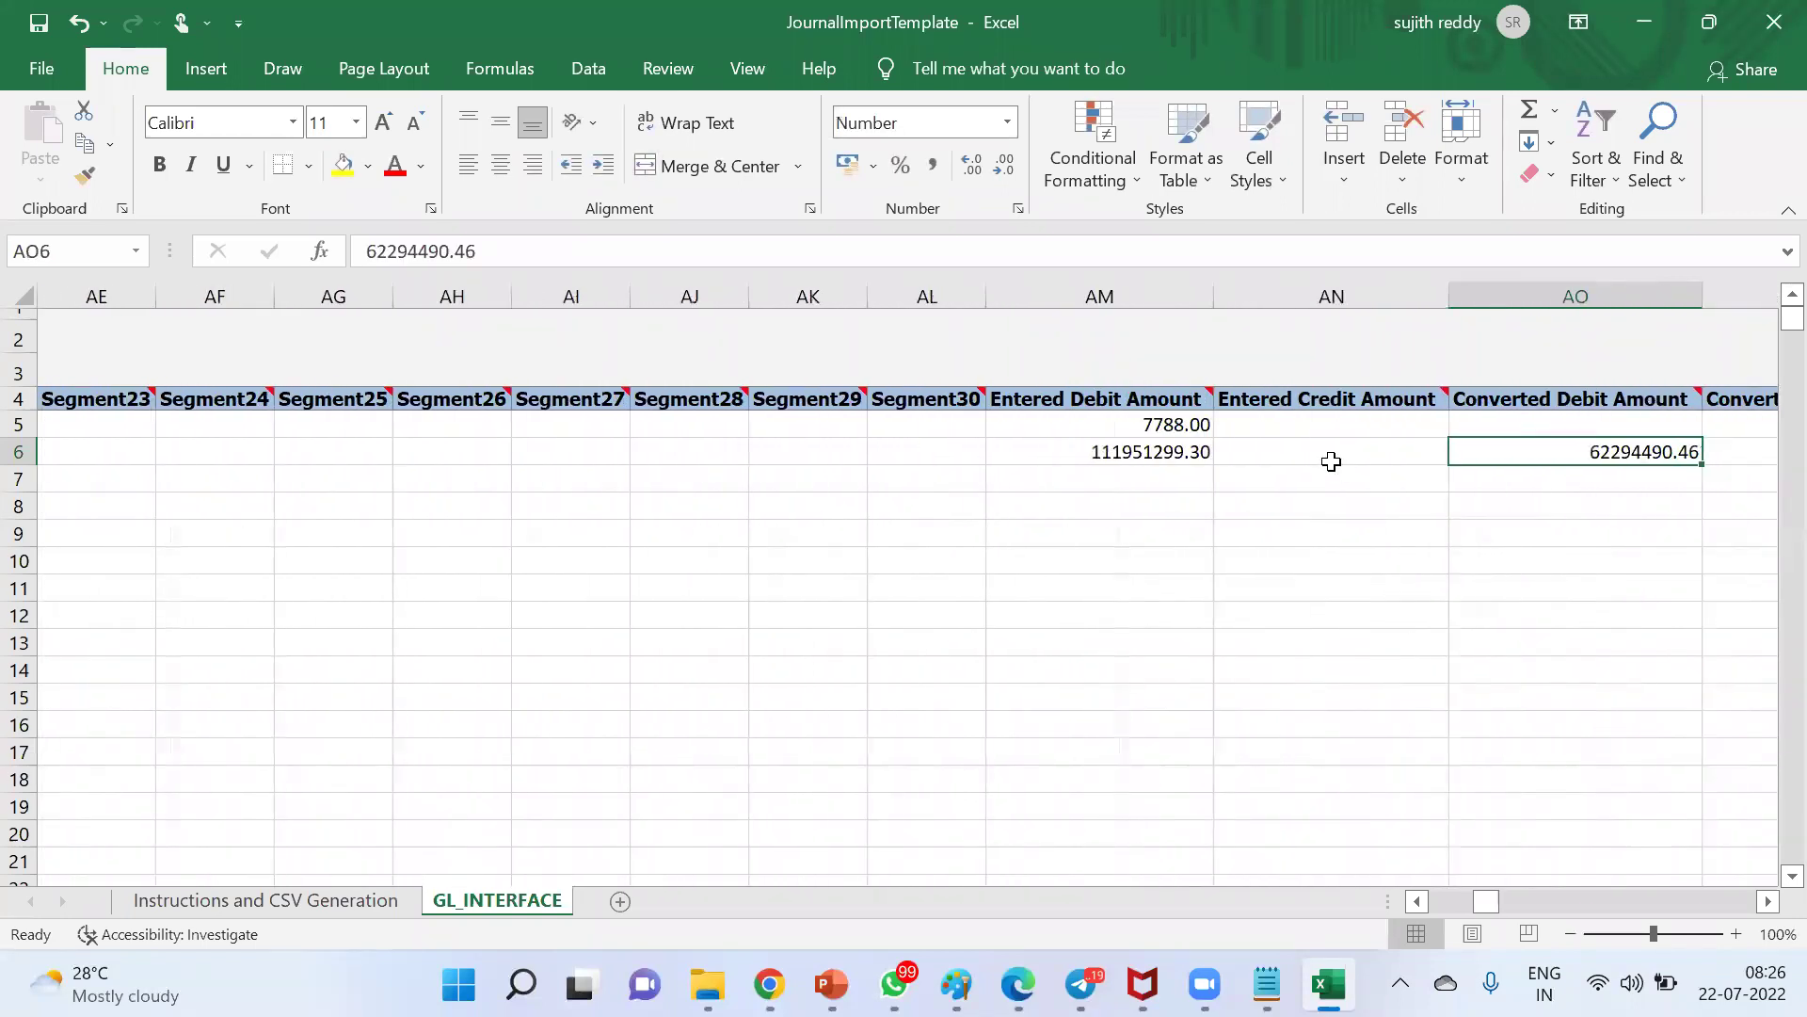
pyautogui.click(1151, 451)
pyautogui.press('Delete')
pyautogui.press('Right')
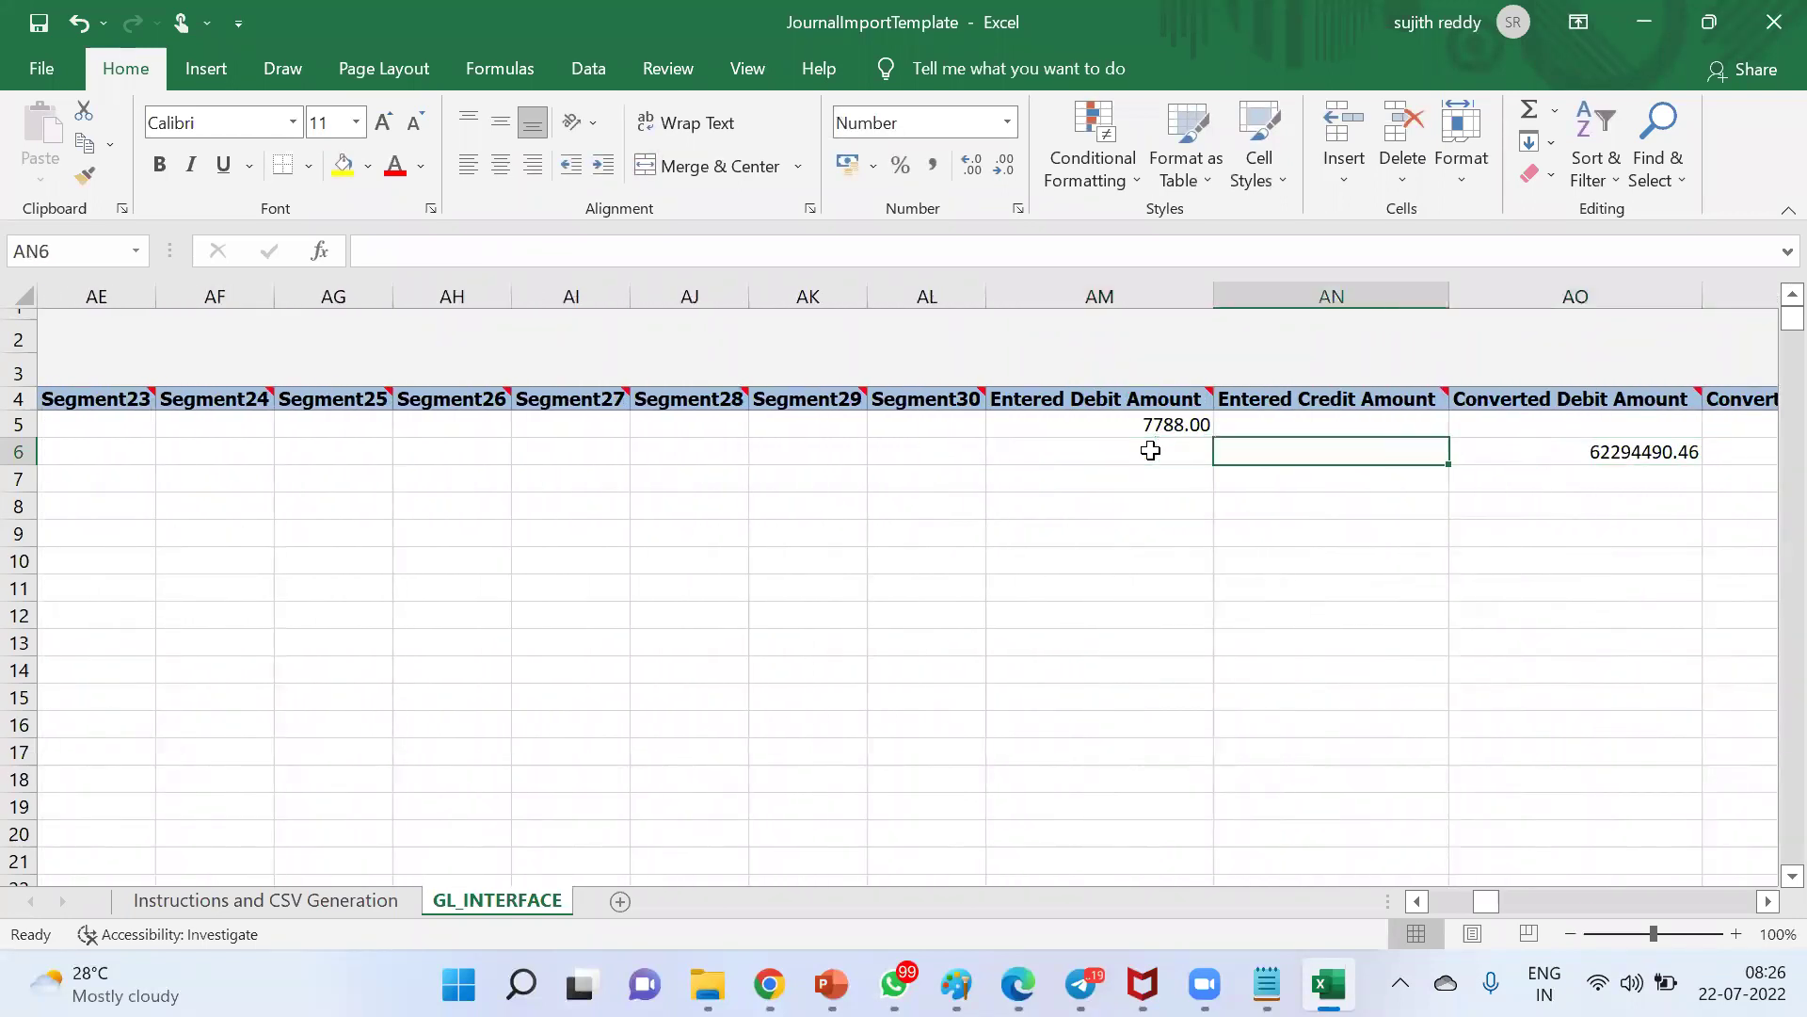
pyautogui.write('7788')
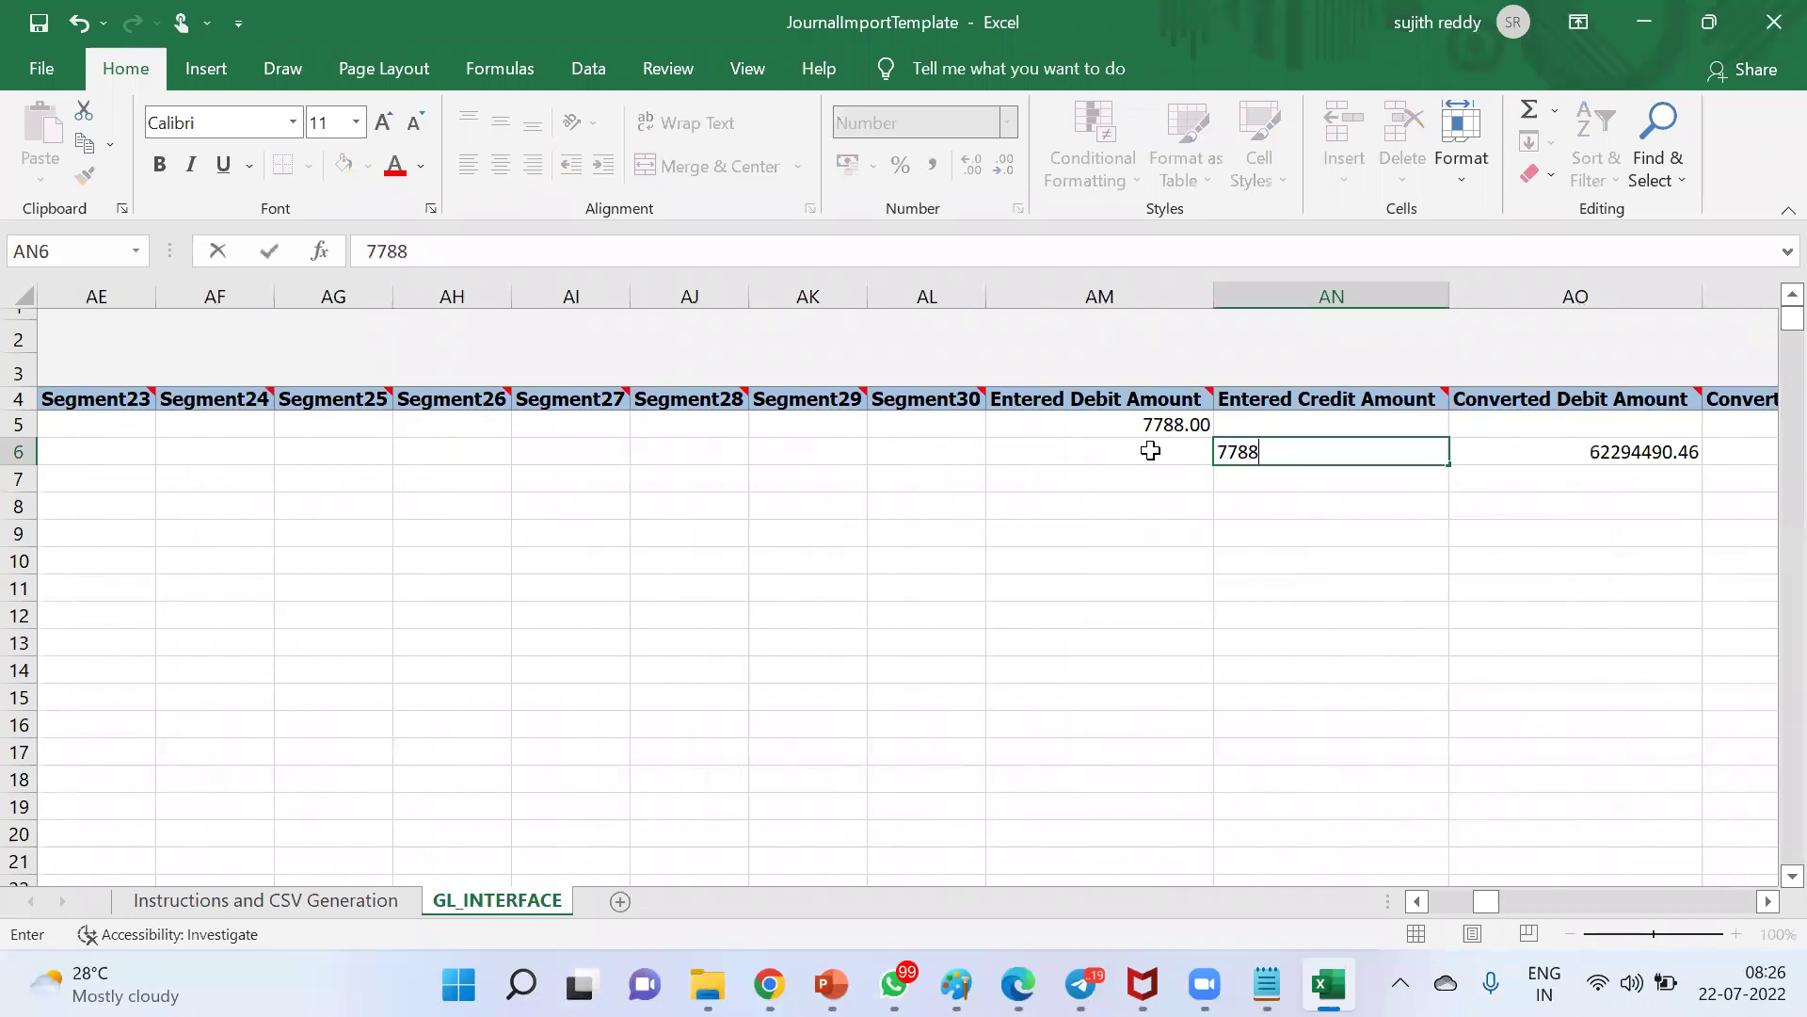
pyautogui.press('Right')
pyautogui.click(1276, 452)
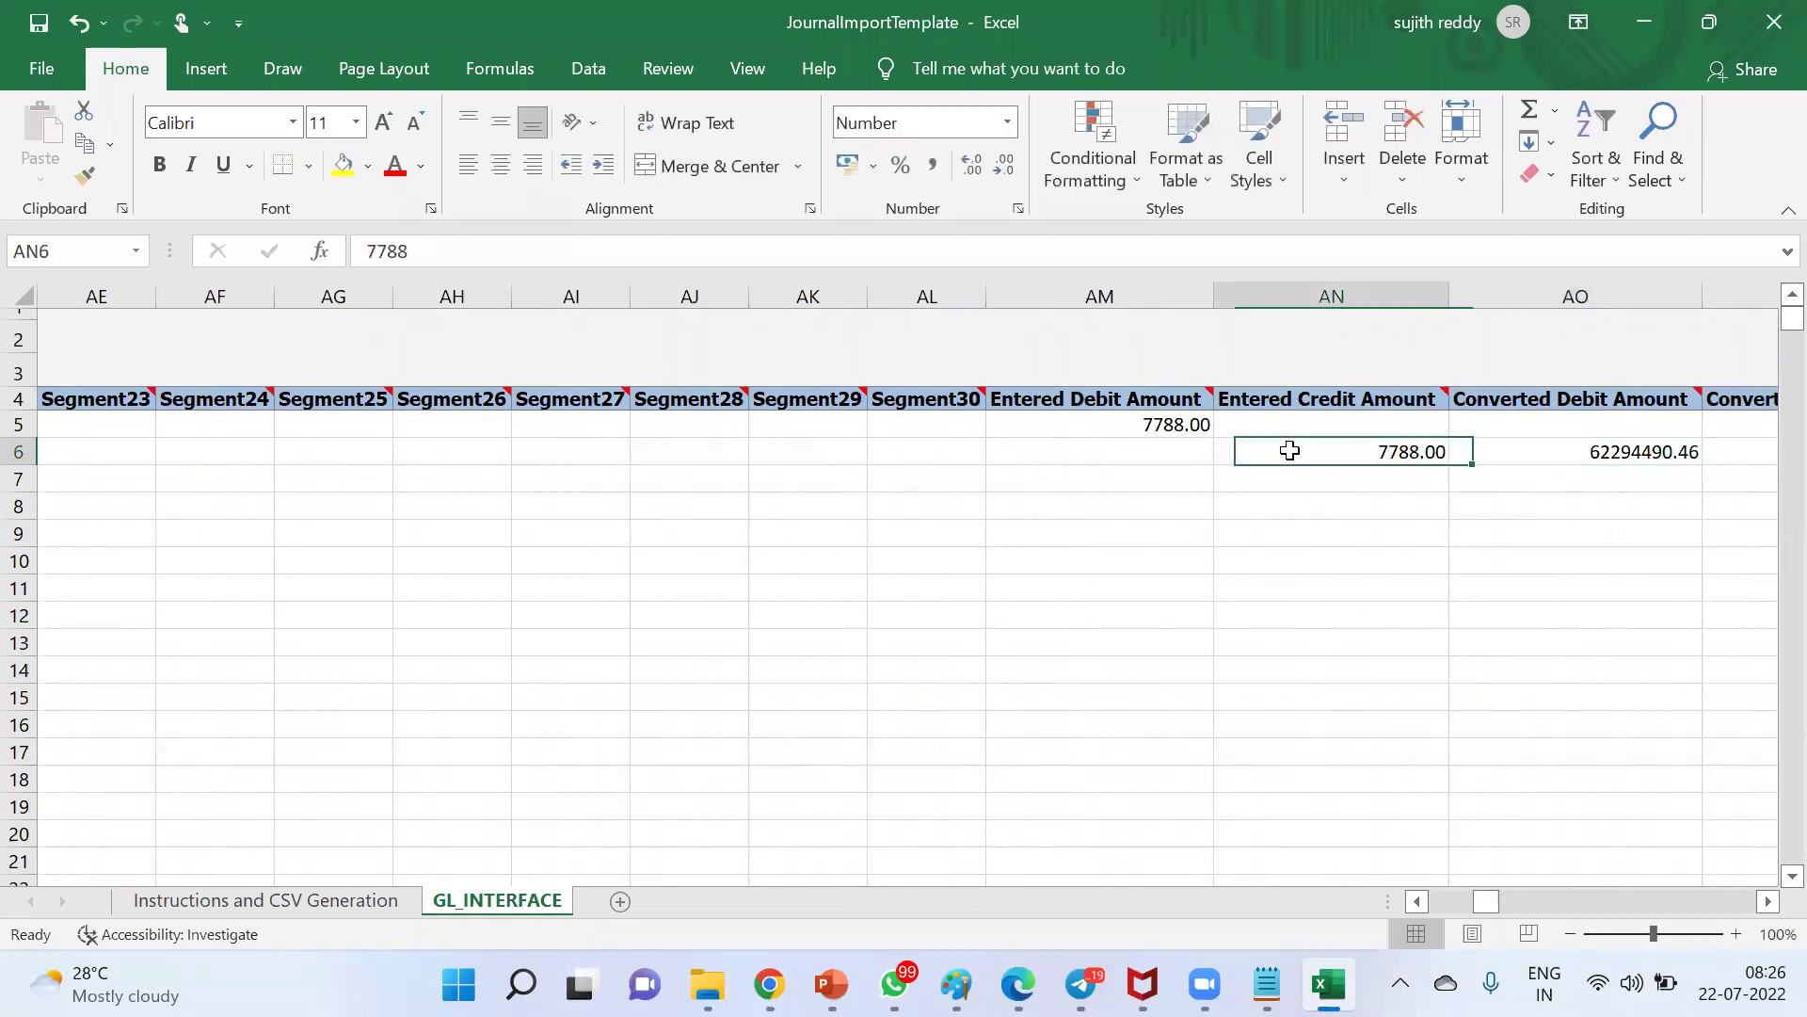
pyautogui.press('Right')
pyautogui.press('Delete')
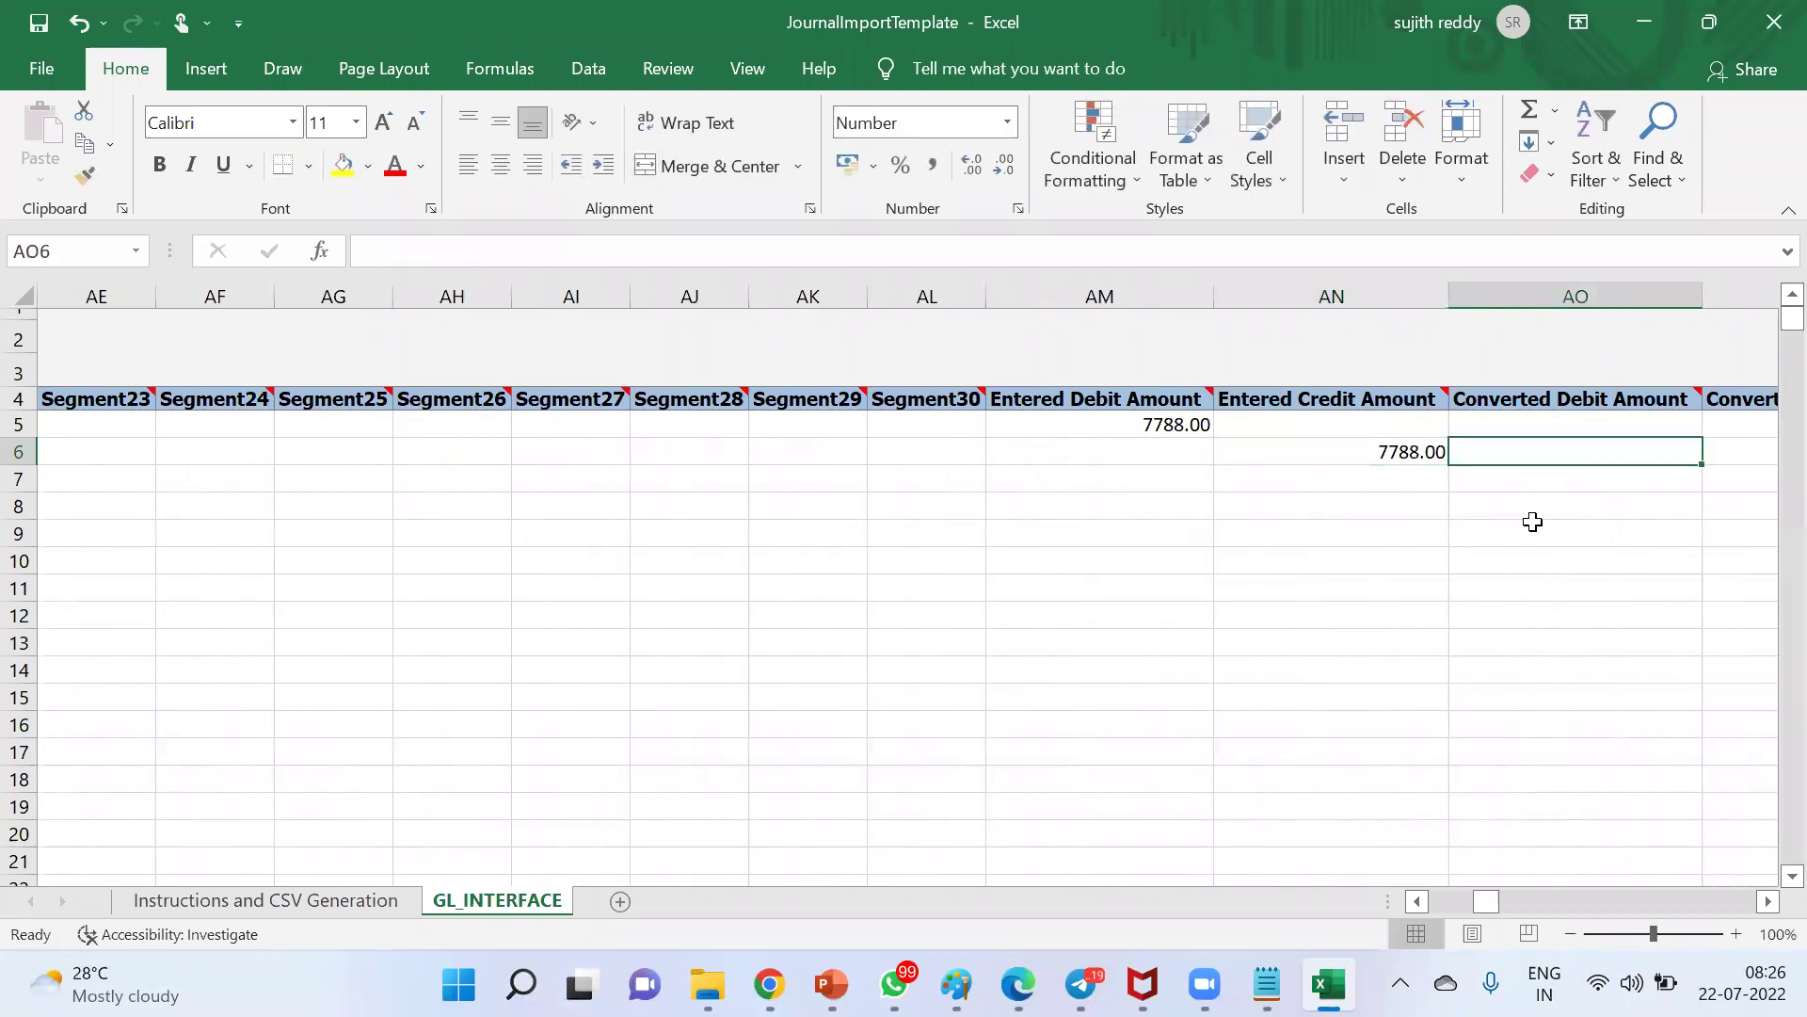
# Copy the batch and journal entry names and descriptions from row 5 (AQ5:AU5) into row 6, starting at AQ6
pyautogui.press('Right')
pyautogui.press('Right')
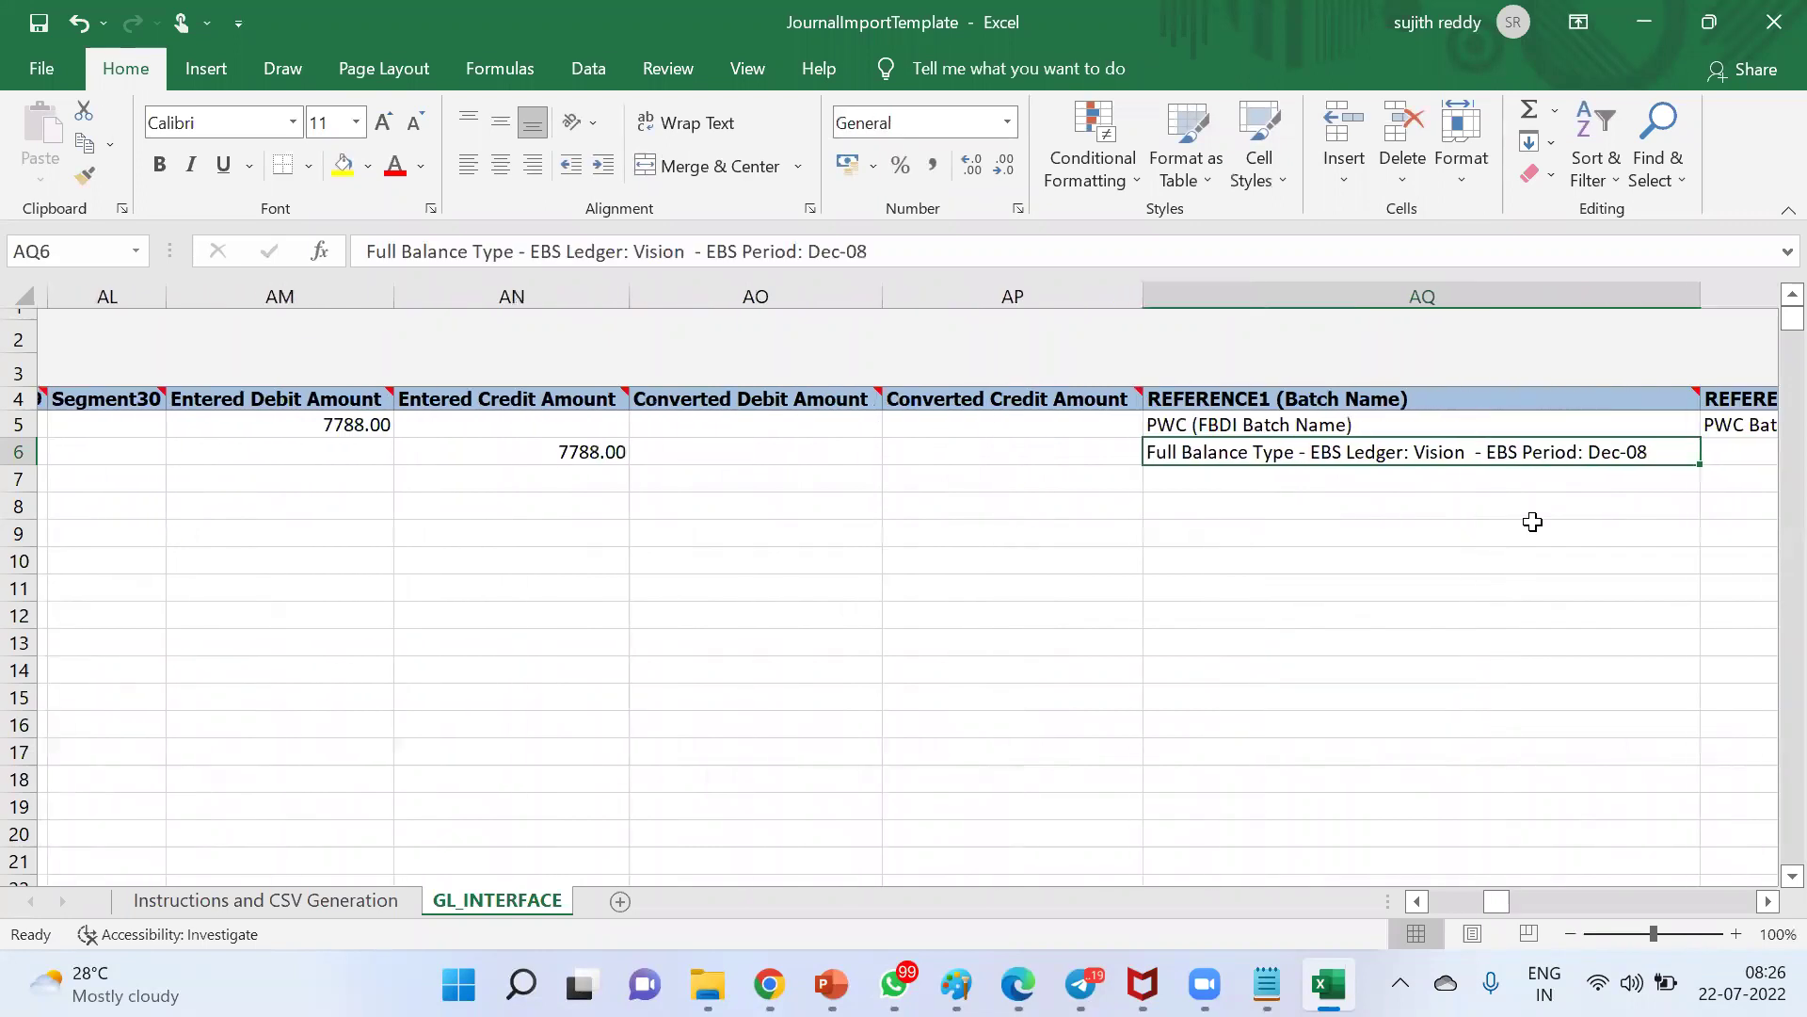
pyautogui.press('Up')
pyautogui.hotkey('shift', 'Right')
pyautogui.hotkey('shift', 'Right')
pyautogui.hotkey('shift', 'Right')
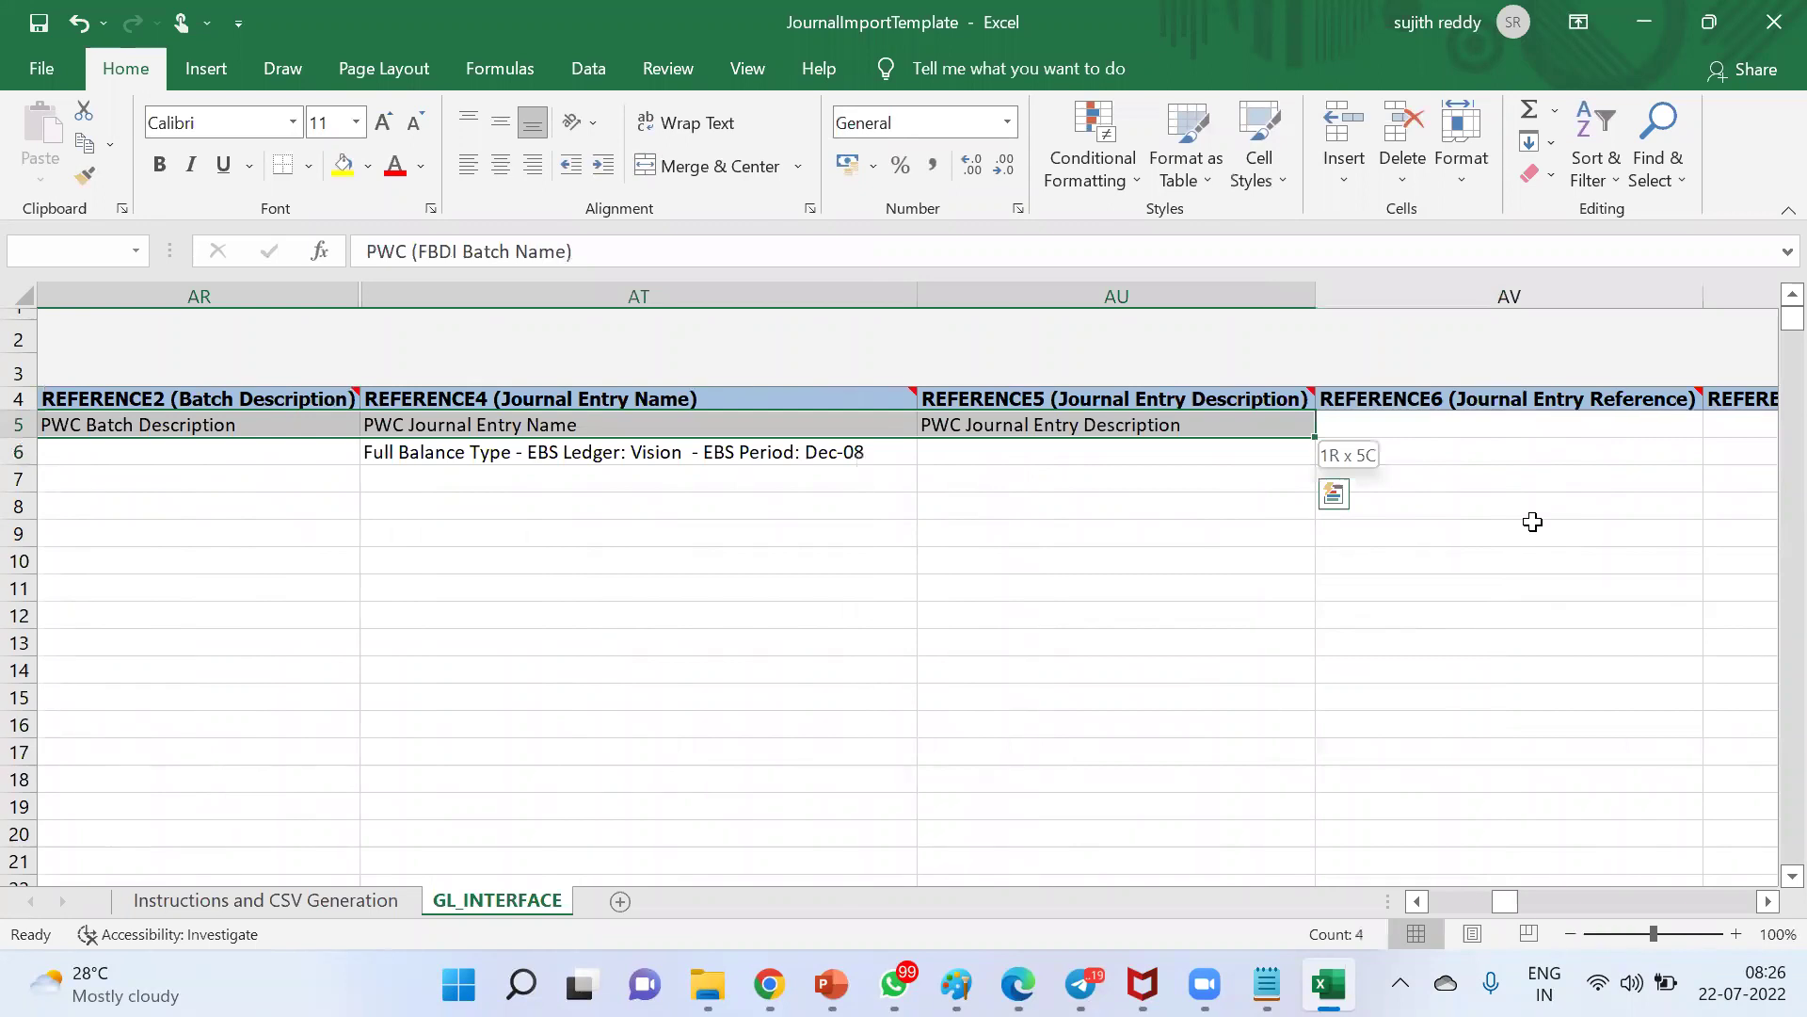
pyautogui.hotkey('ctrl', 'c')
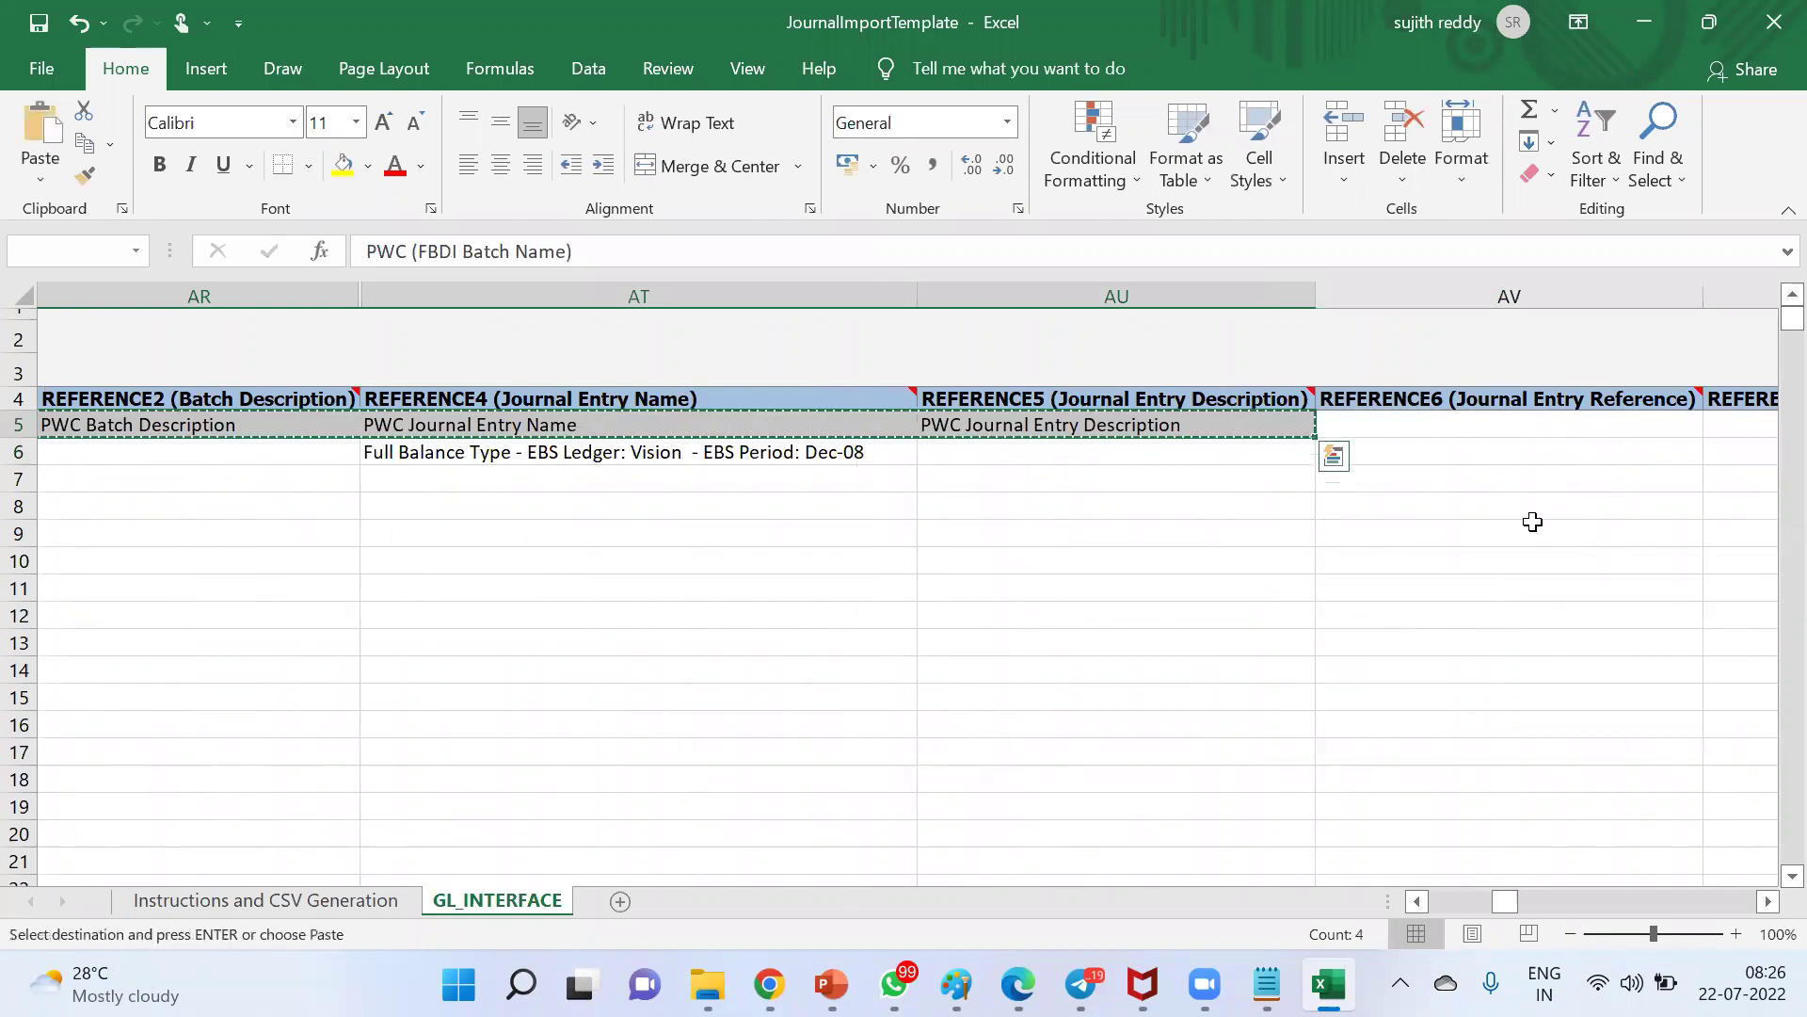
pyautogui.click(1416, 902)
pyautogui.click(1415, 901)
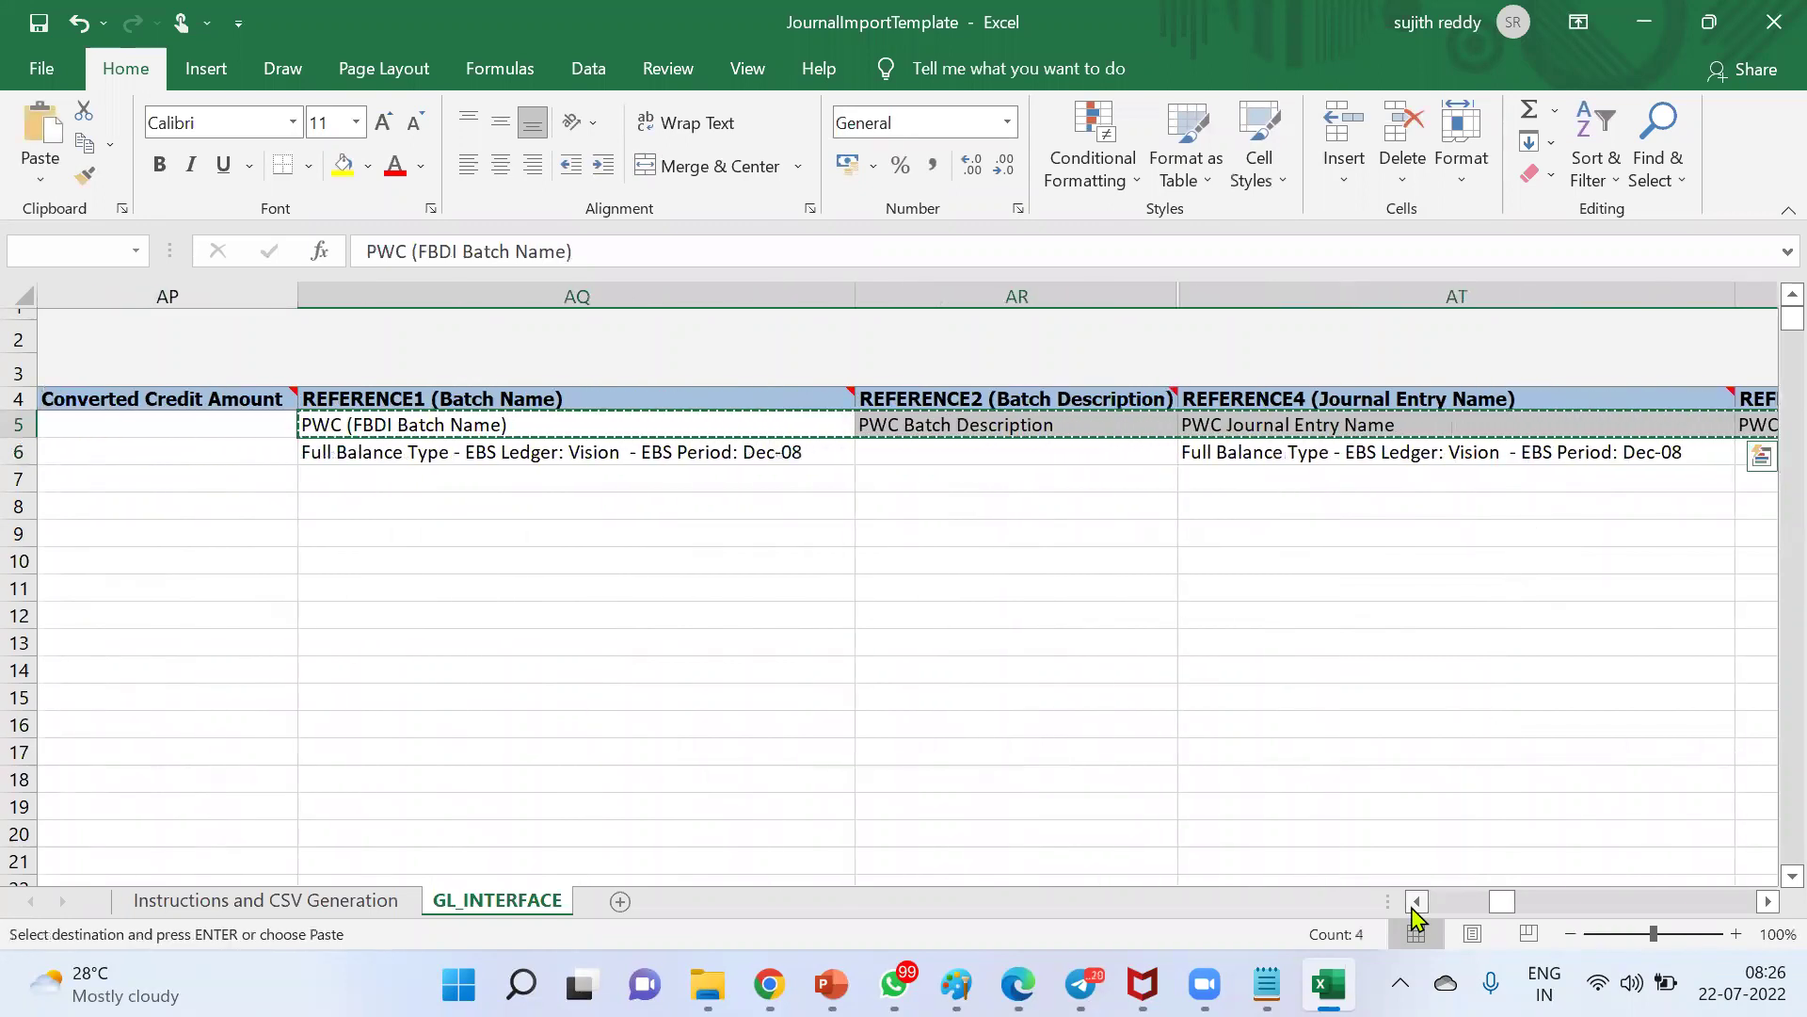
pyautogui.click(1416, 902)
pyautogui.click(1416, 902)
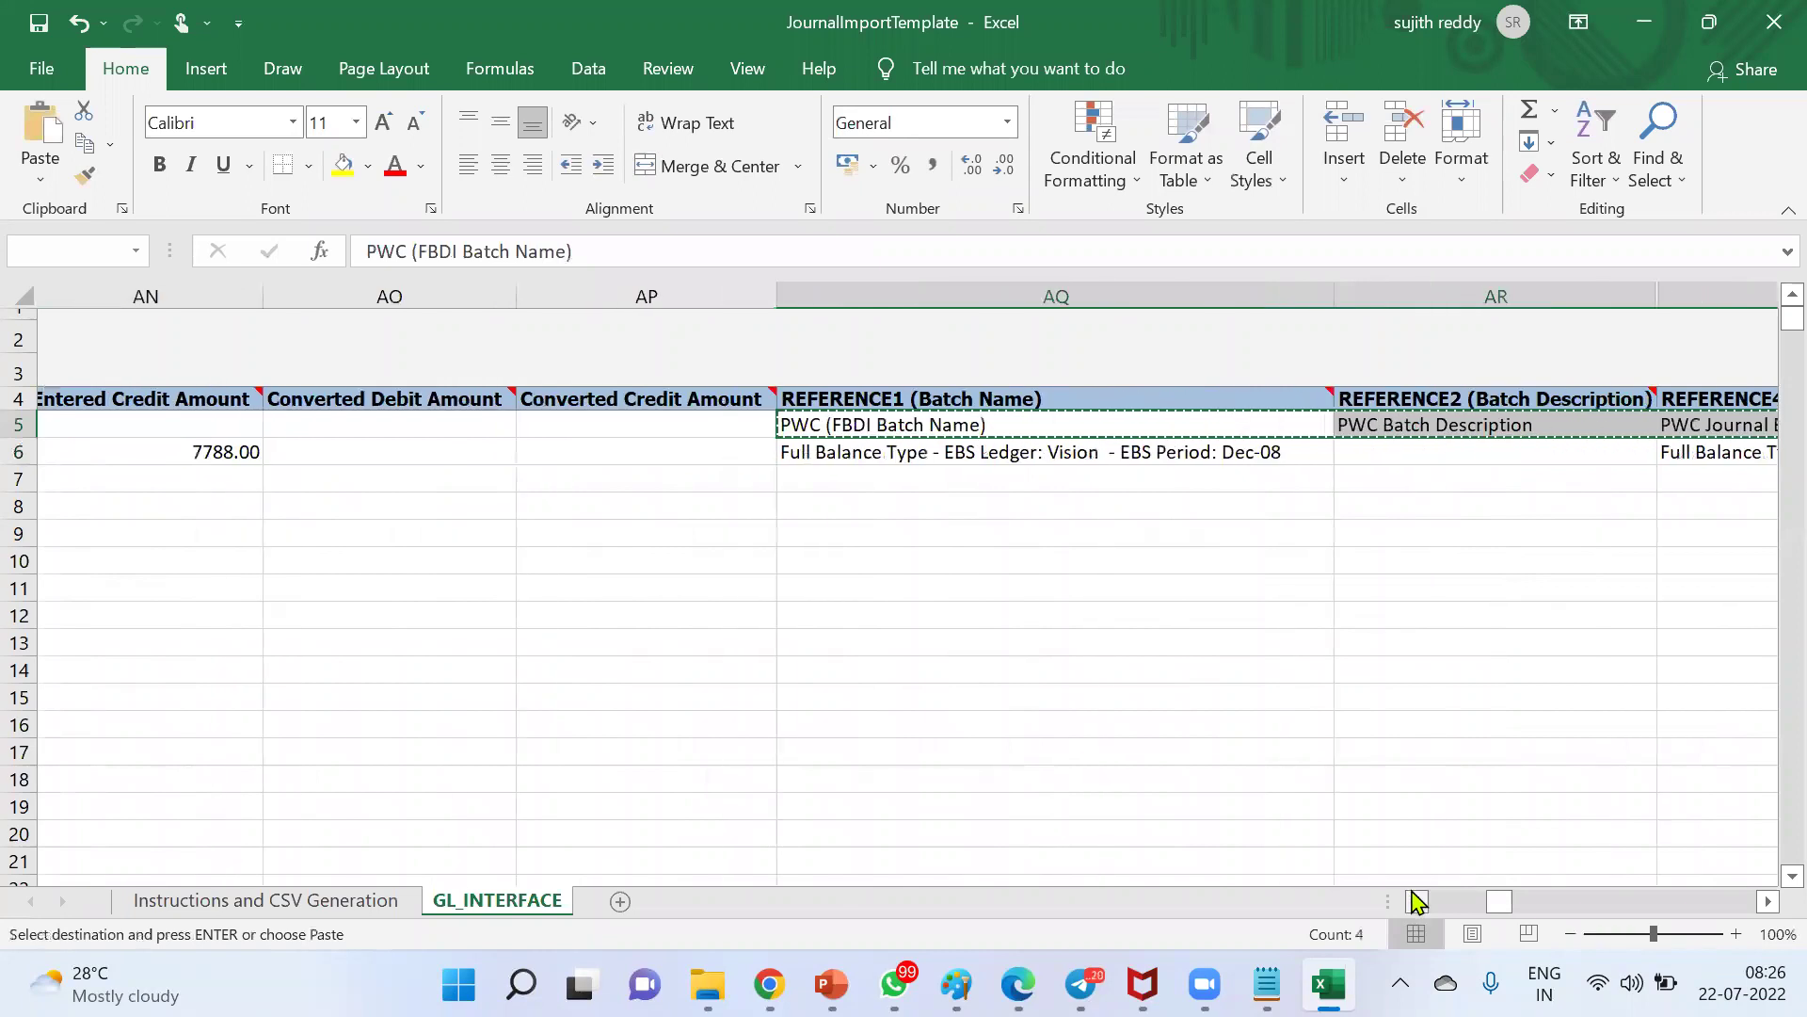
pyautogui.click(940, 455)
pyautogui.hotkey('ctrl', 'v')
pyautogui.press('Escape')
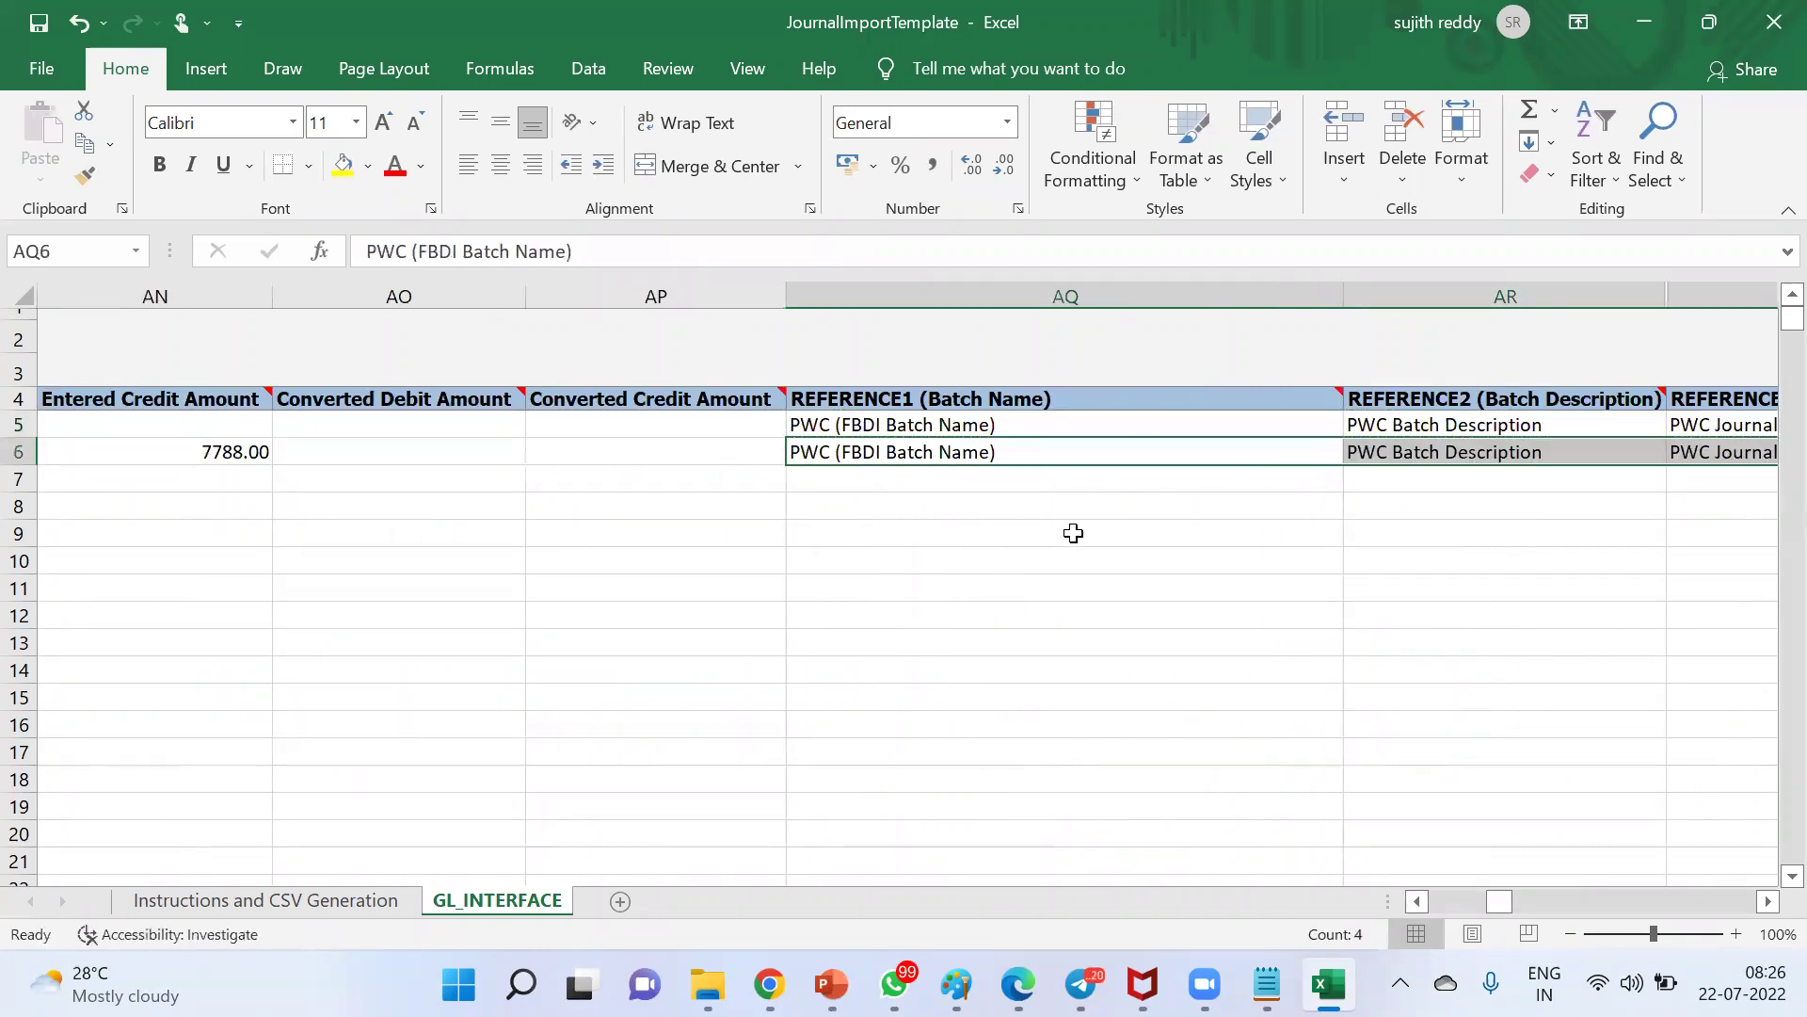
# Copy the Period Name PWCJul-22 from CQ5 into CQ6, replacing the sample period in row 6
pyautogui.click(1102, 458)
pyautogui.press('Right')
pyautogui.press('Right')
pyautogui.press('Right')
pyautogui.press('Right')
pyautogui.press('Right')
pyautogui.press('Right')
pyautogui.press('Right')
pyautogui.press('Right')
pyautogui.press('Right')
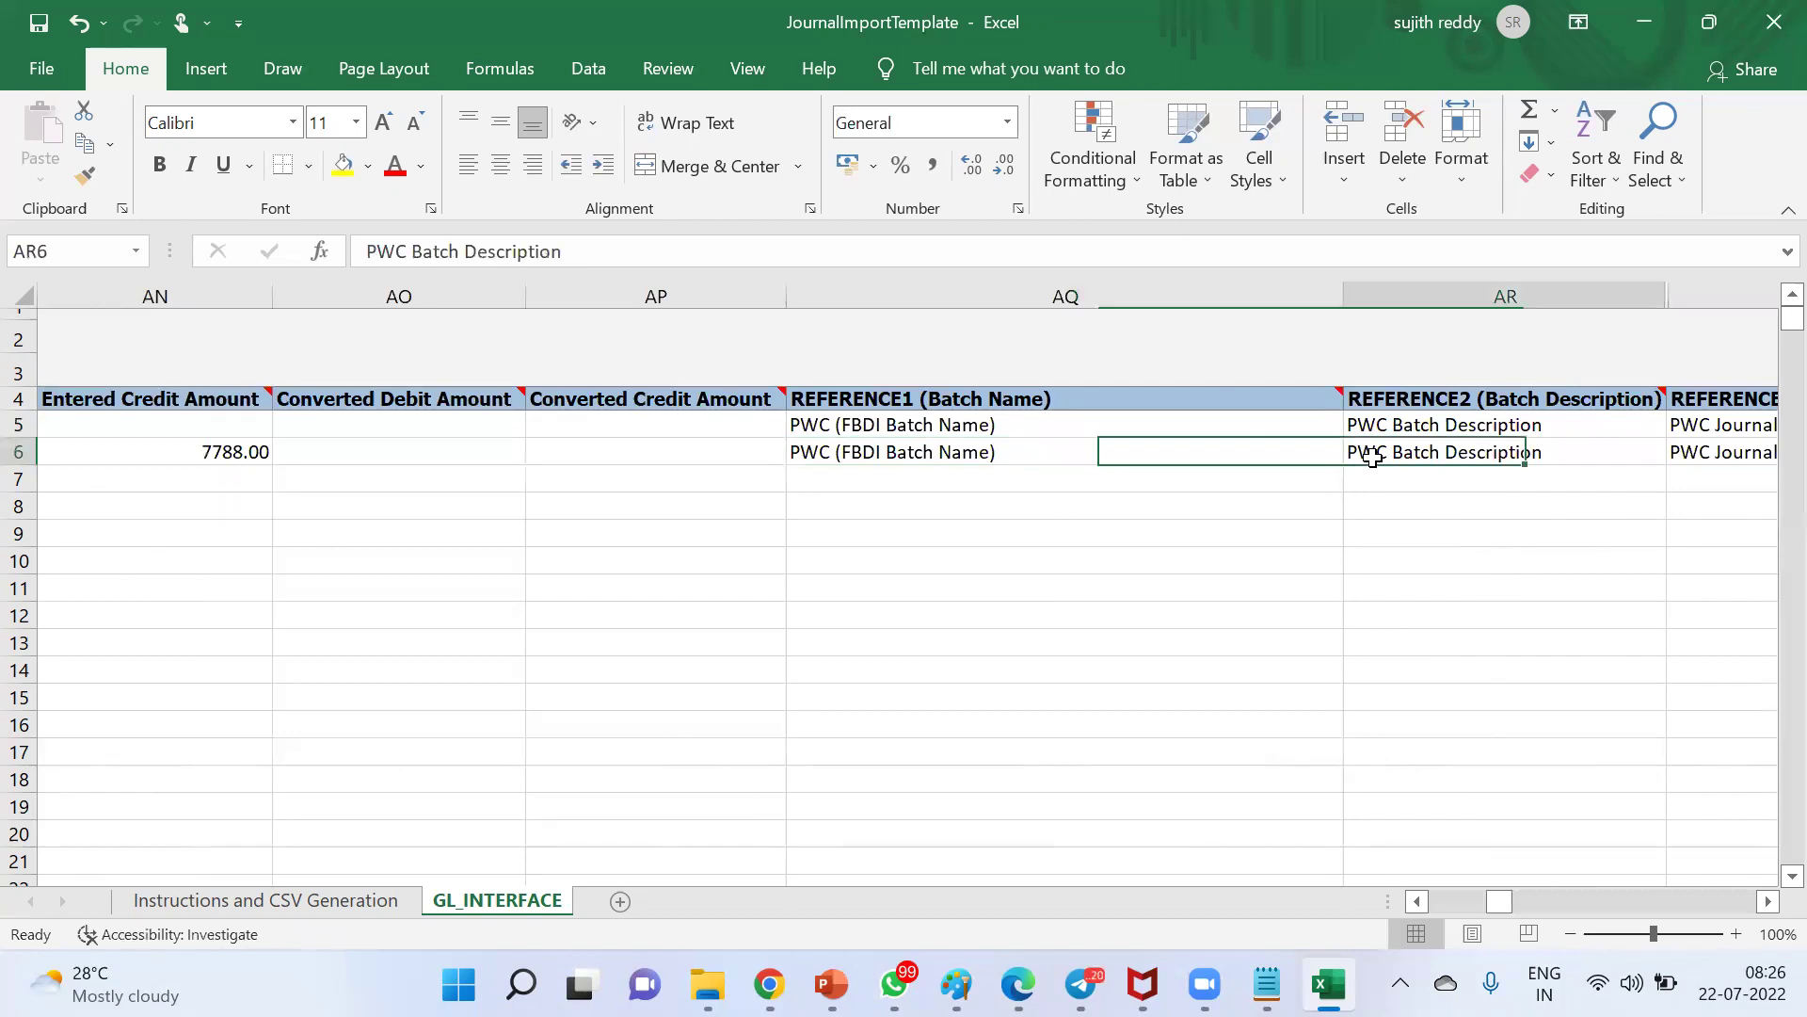
pyautogui.press('Right')
pyautogui.press('Right')
pyautogui.press('Right')
pyautogui.press('Right')
pyautogui.press('Right')
pyautogui.press('Right')
pyautogui.press('Right')
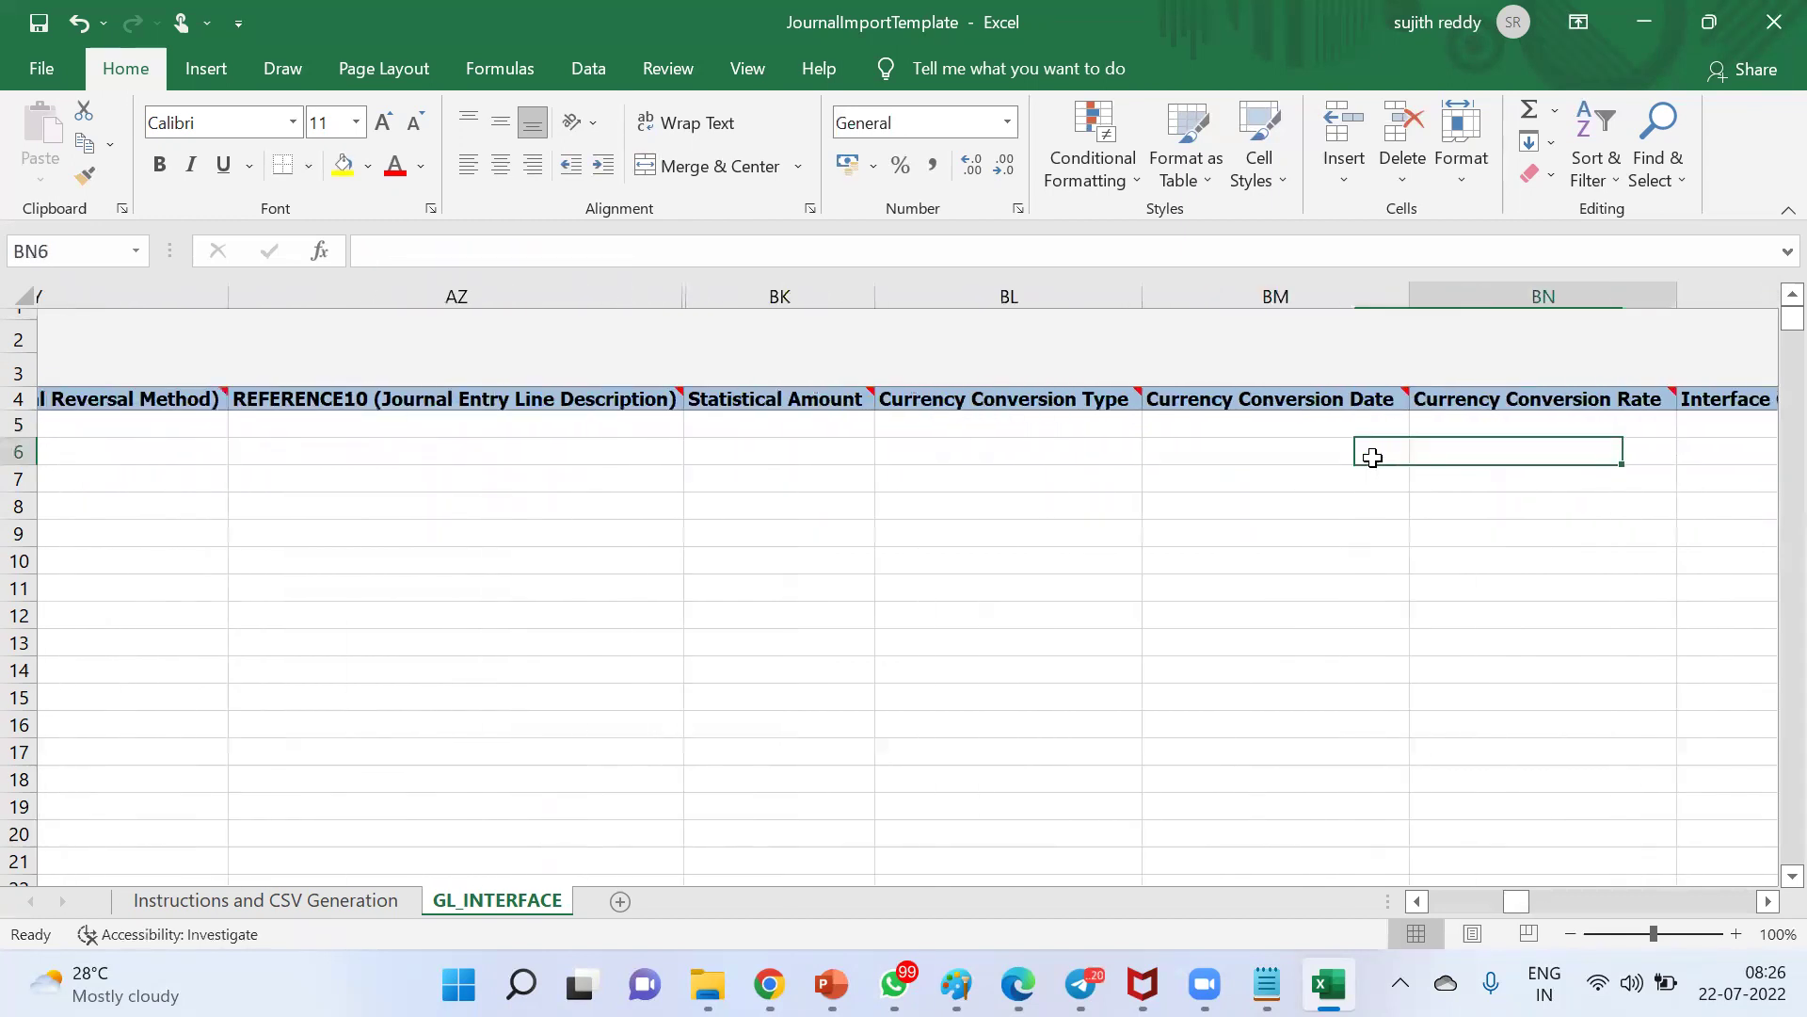
pyautogui.press('Right')
pyautogui.press('Right')
pyautogui.press('Right')
pyautogui.press('Right')
pyautogui.press('Right')
pyautogui.press('Right')
pyautogui.press('Right')
pyautogui.press('Right')
pyautogui.press('Right')
pyautogui.press('Right')
pyautogui.press('Right')
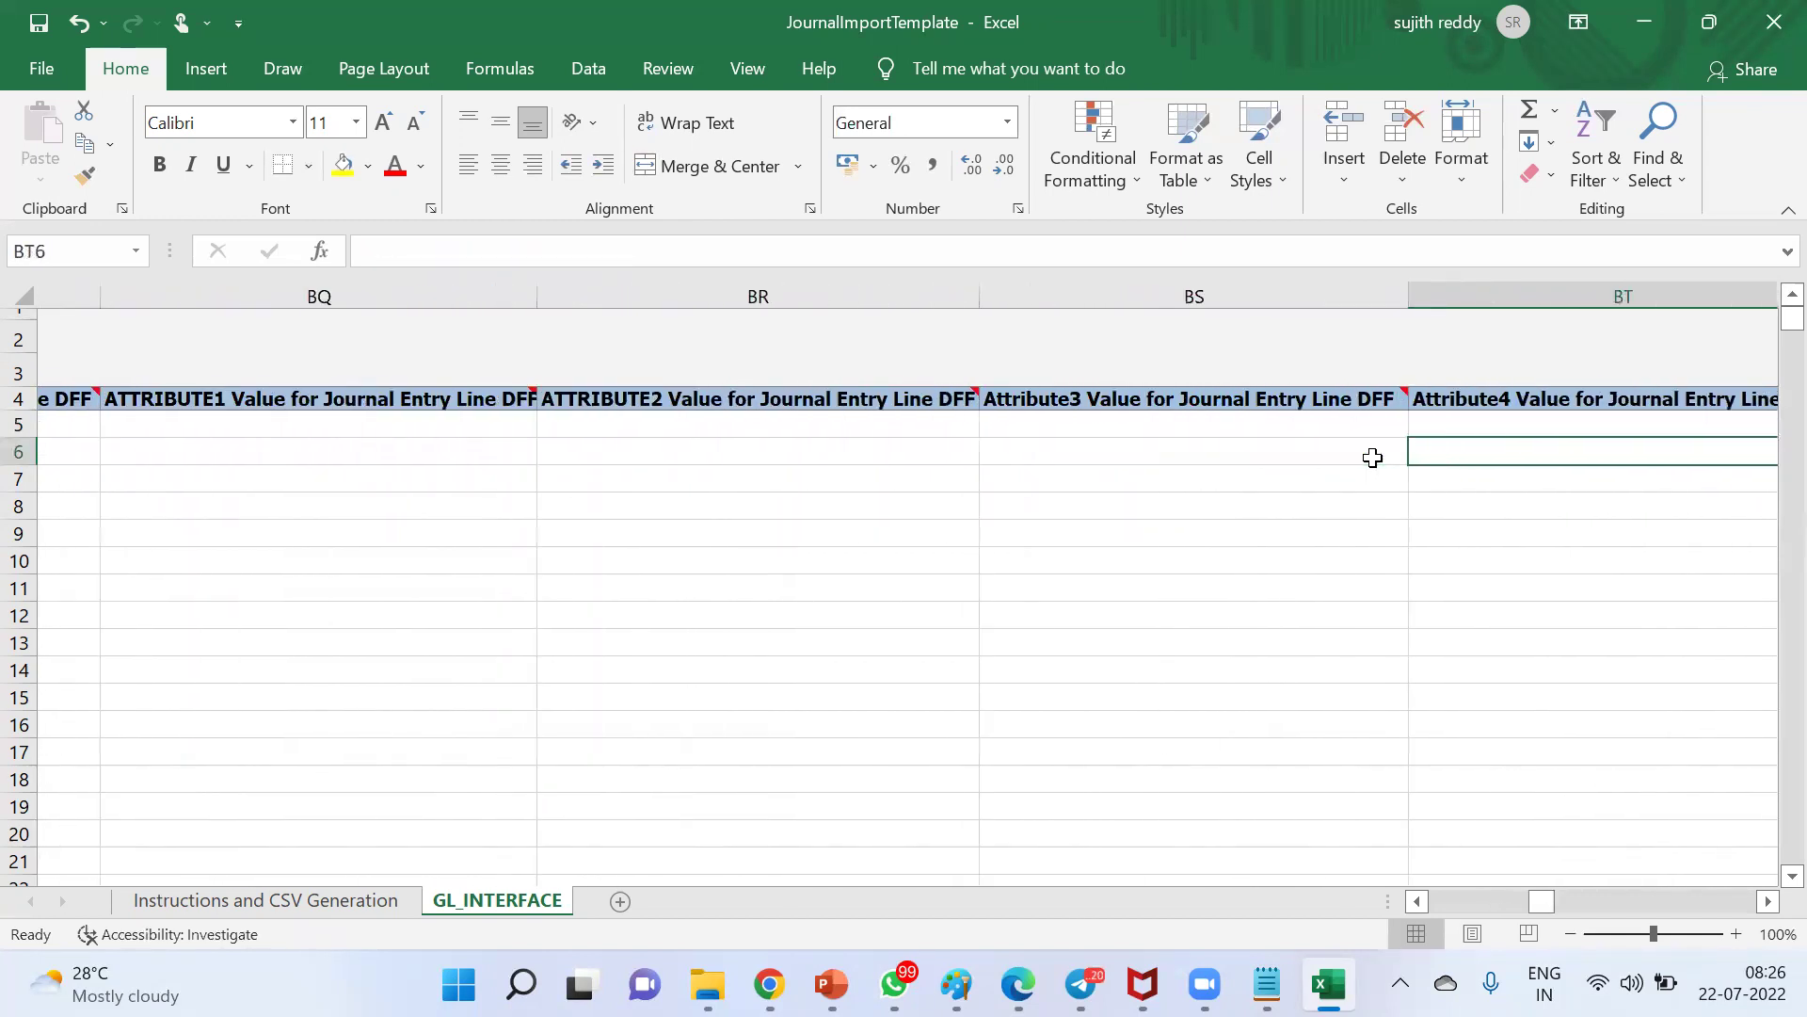
pyautogui.press('Right')
pyautogui.press('Right')
pyautogui.press('Right')
pyautogui.press('Right')
pyautogui.press('Right')
pyautogui.press('Right')
pyautogui.press('Right')
pyautogui.press('Right')
pyautogui.press('Right')
pyautogui.press('Right')
pyautogui.press('Right')
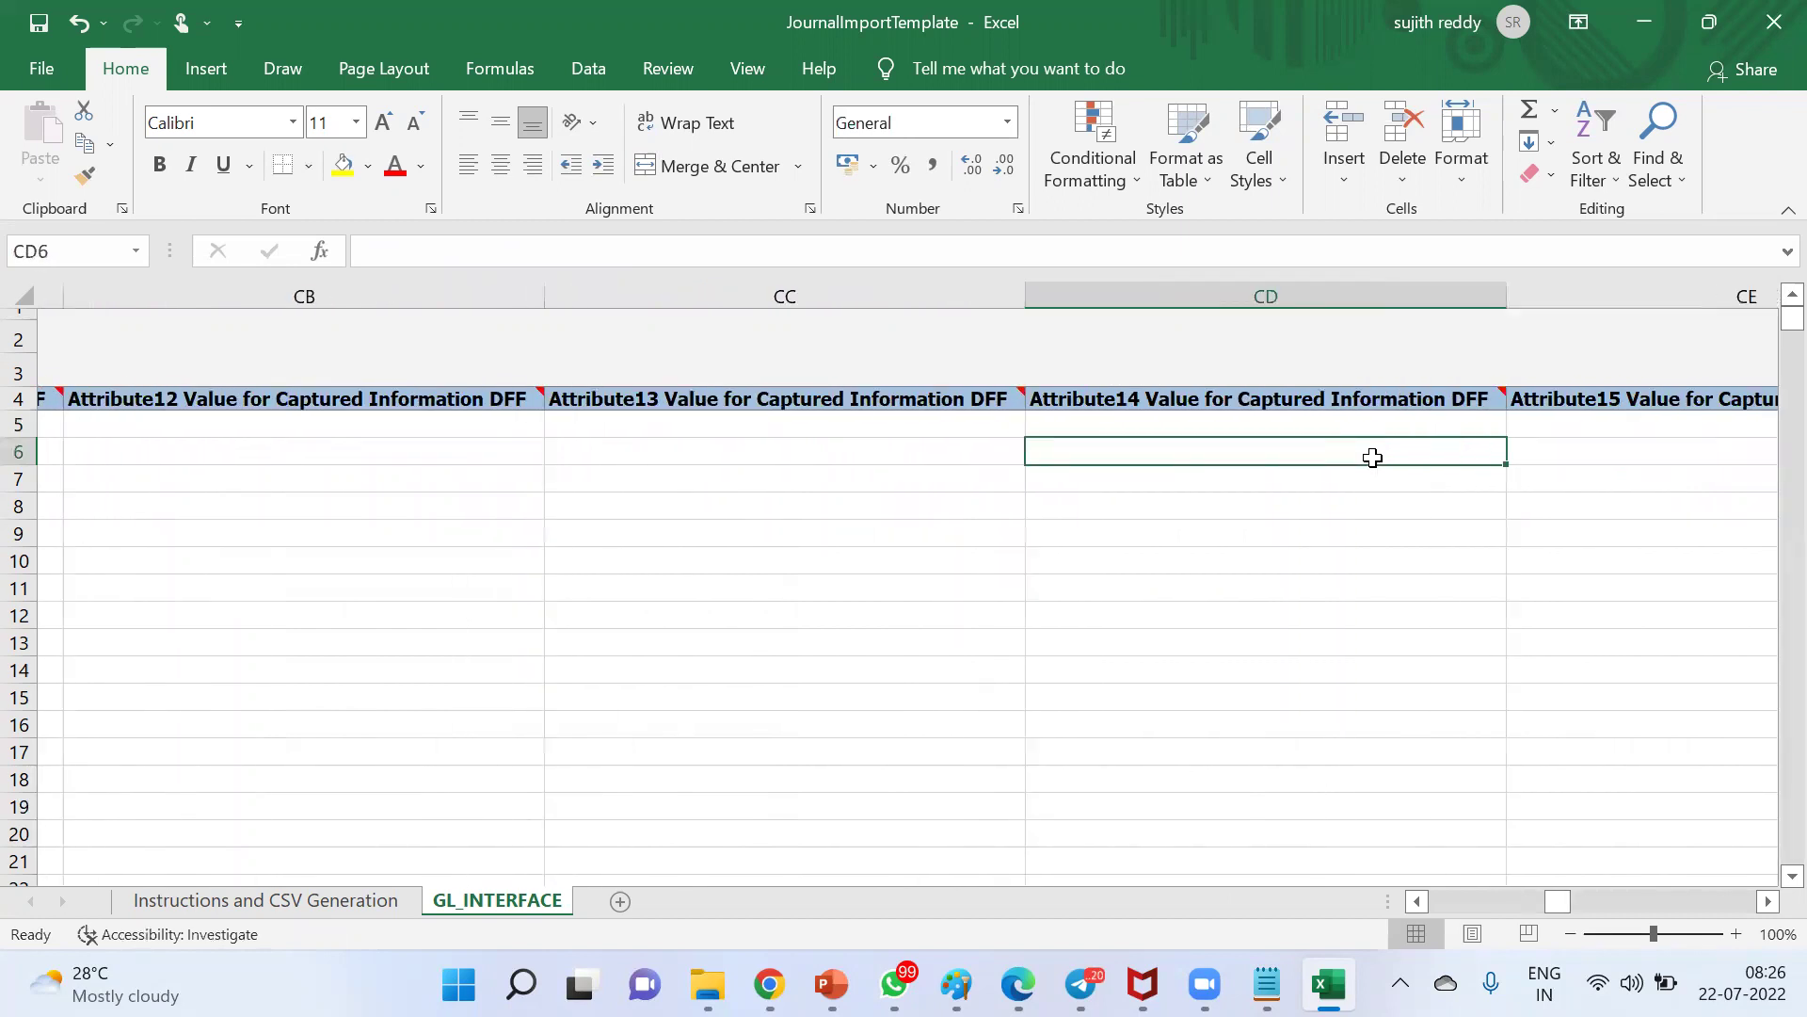
pyautogui.press('Right')
pyautogui.press('Right')
pyautogui.press('Right')
pyautogui.press('Right')
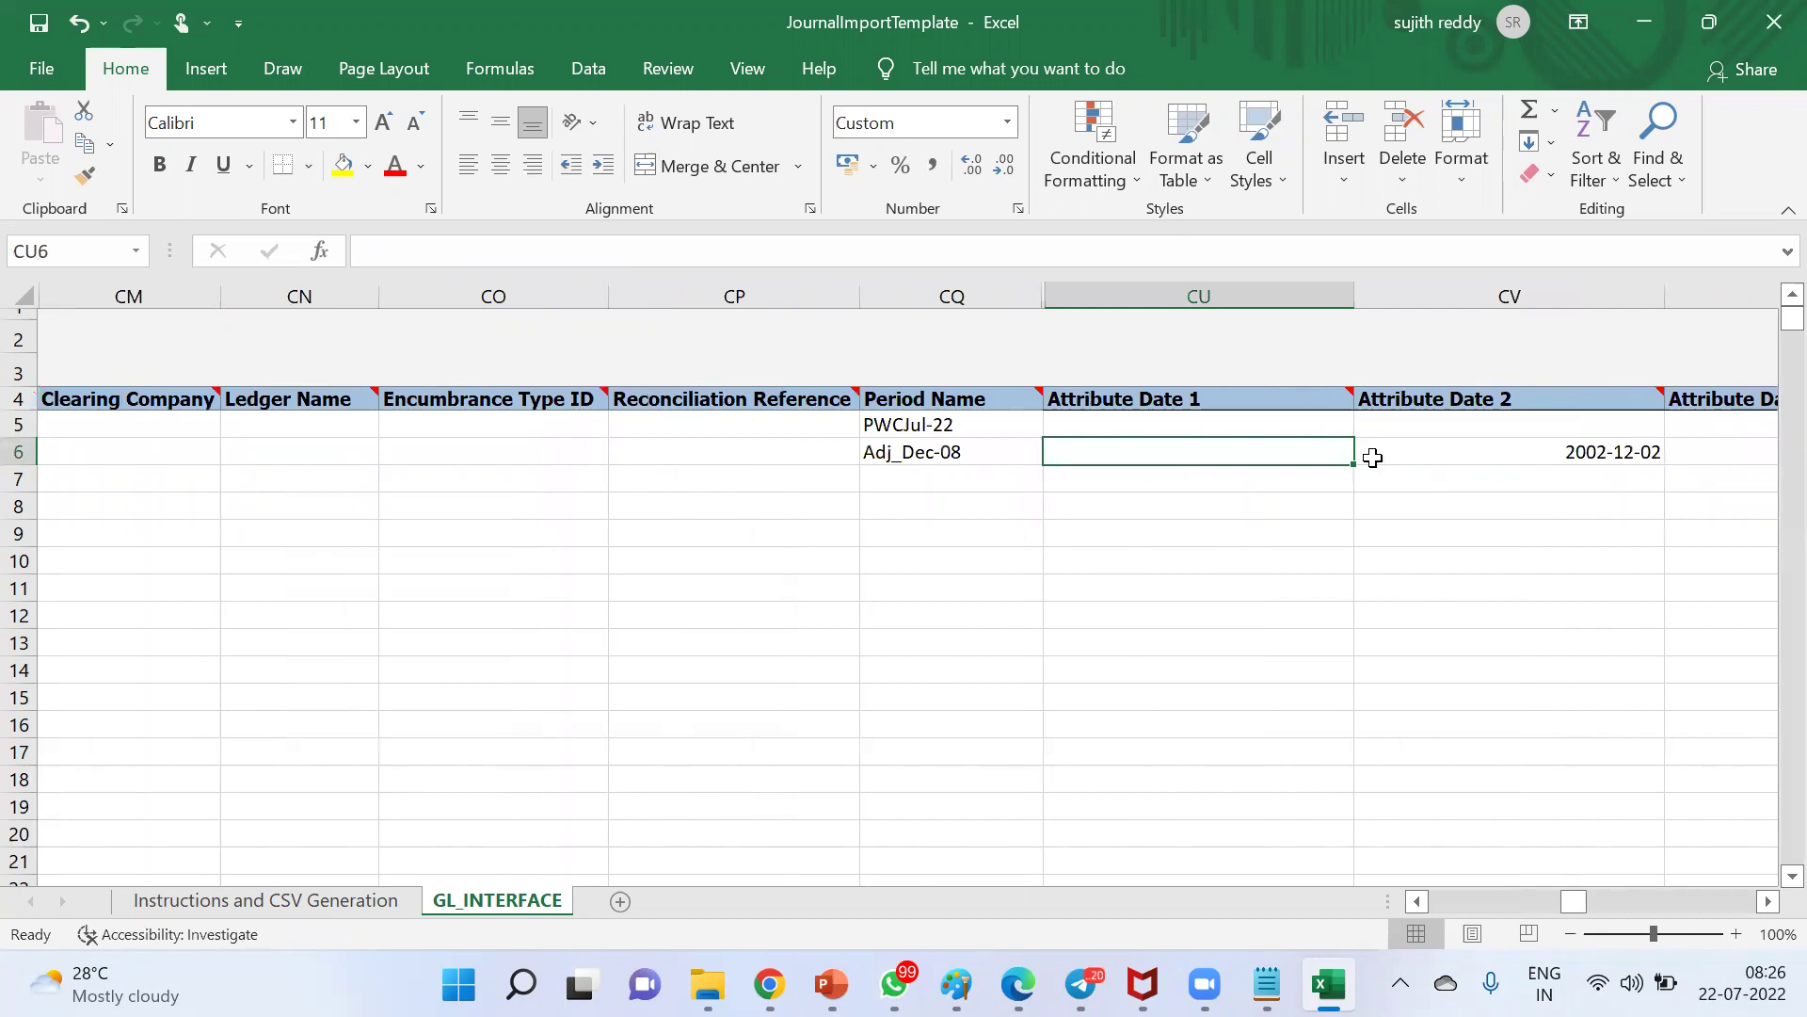
pyautogui.press('Right')
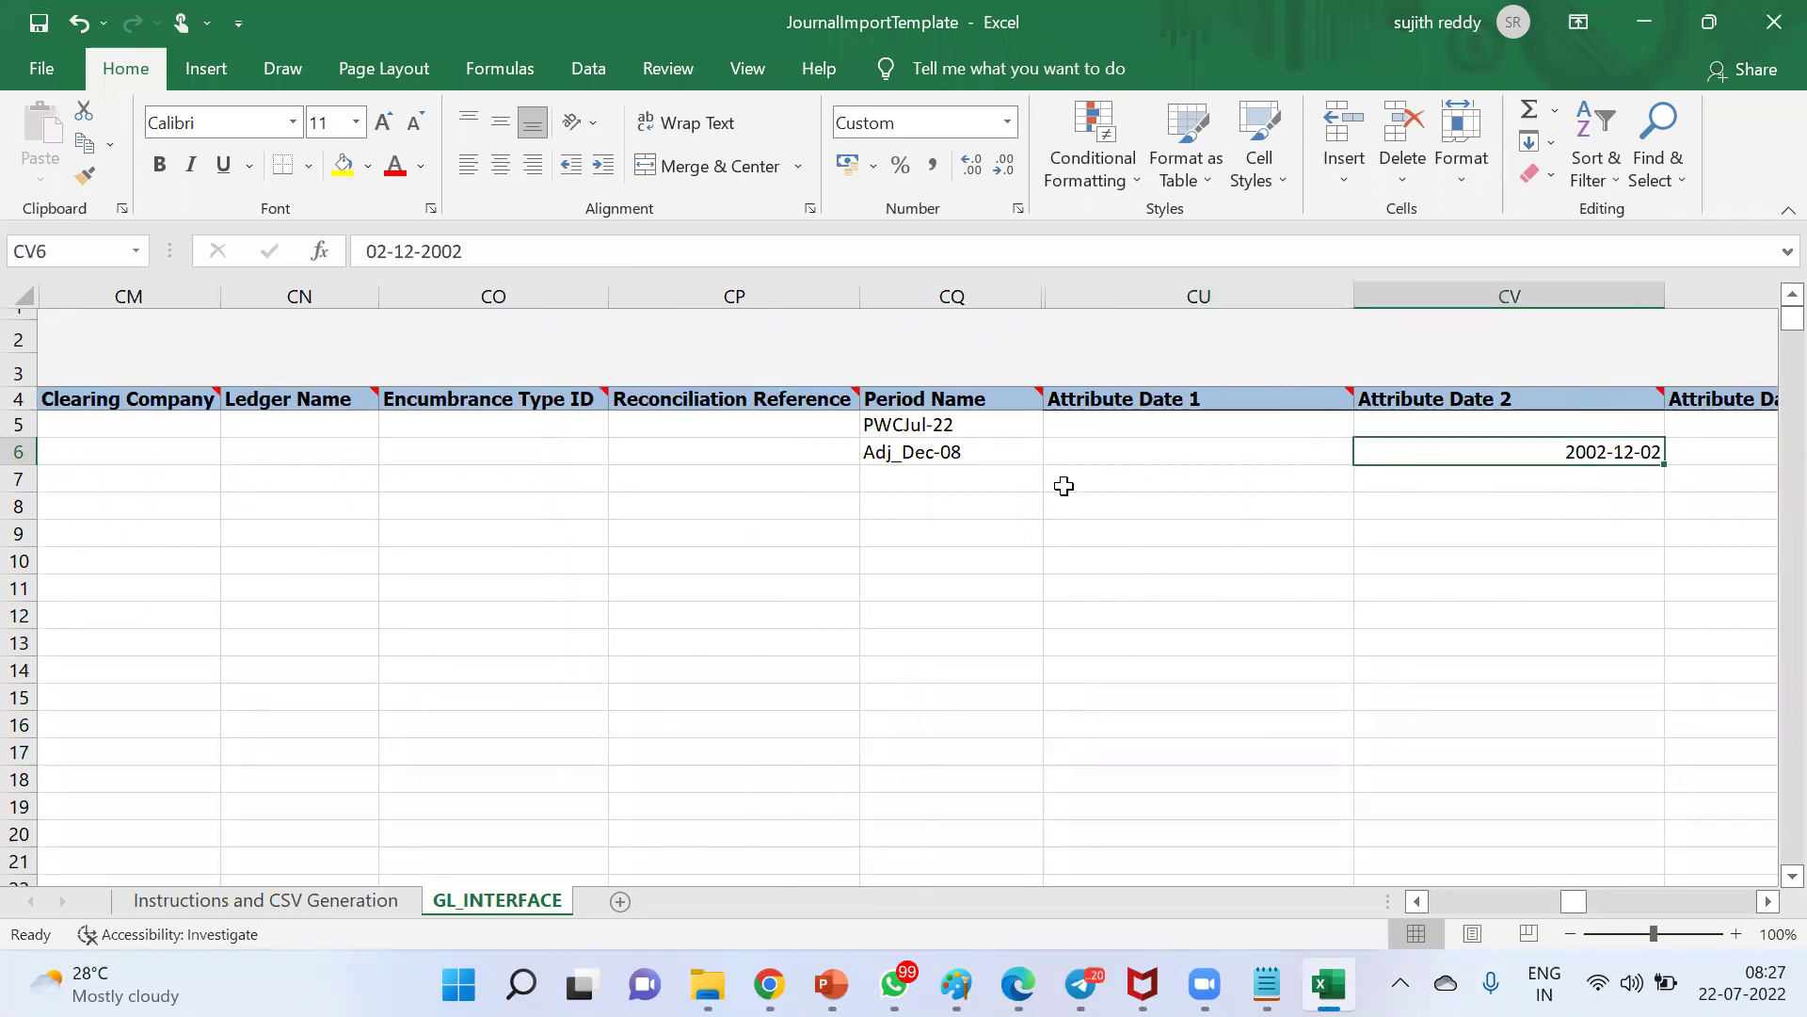
pyautogui.click(1026, 425)
pyautogui.hotkey('ctrl', 'c')
pyautogui.click(958, 455)
pyautogui.hotkey('ctrl', 'v')
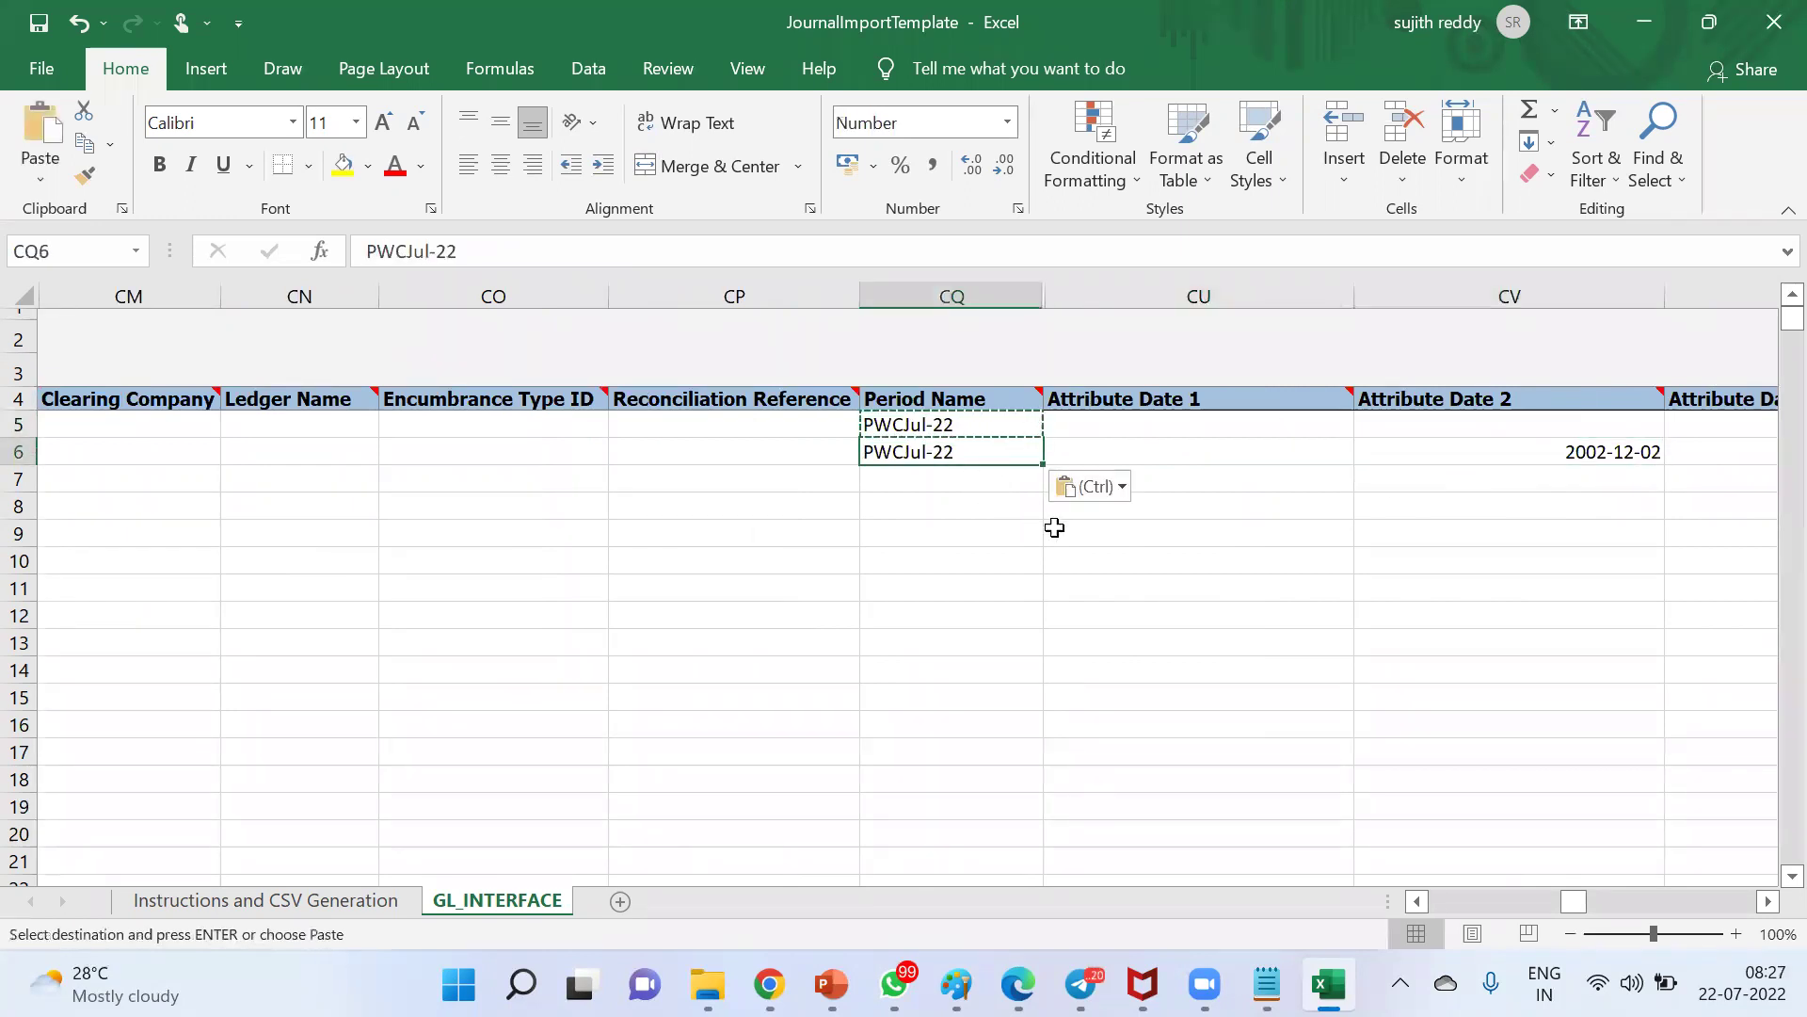
pyautogui.press('Escape')
# Clear the remaining sample values in row 6 from Attribute Date 2 (CV6) through the last Global Attribute Number column
pyautogui.click(1390, 445)
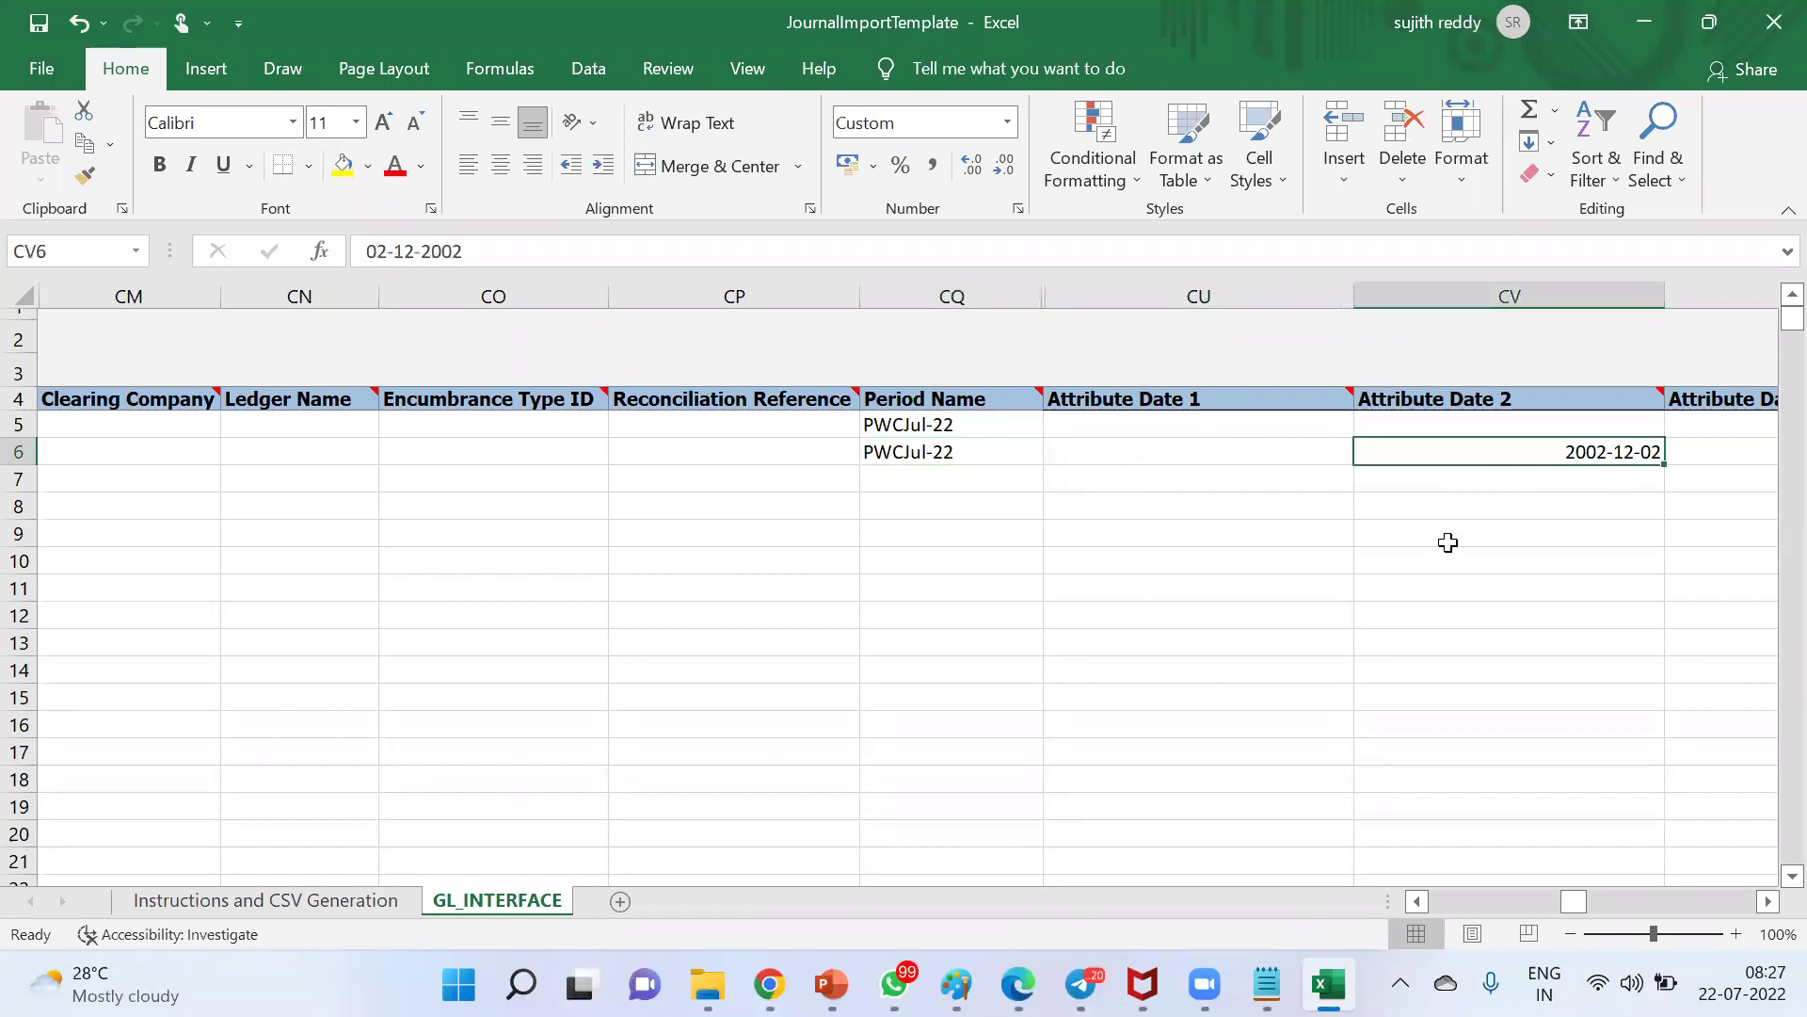
pyautogui.hotkey('shift', 'Right')
pyautogui.hotkey('shift', 'Right')
pyautogui.hotkey('shift', 'Right')
pyautogui.hotkey('shift', 'Right')
pyautogui.hotkey('shift', 'Right')
pyautogui.hotkey('shift', 'Right')
pyautogui.hotkey('shift', 'Right')
pyautogui.hotkey('shift', 'Right')
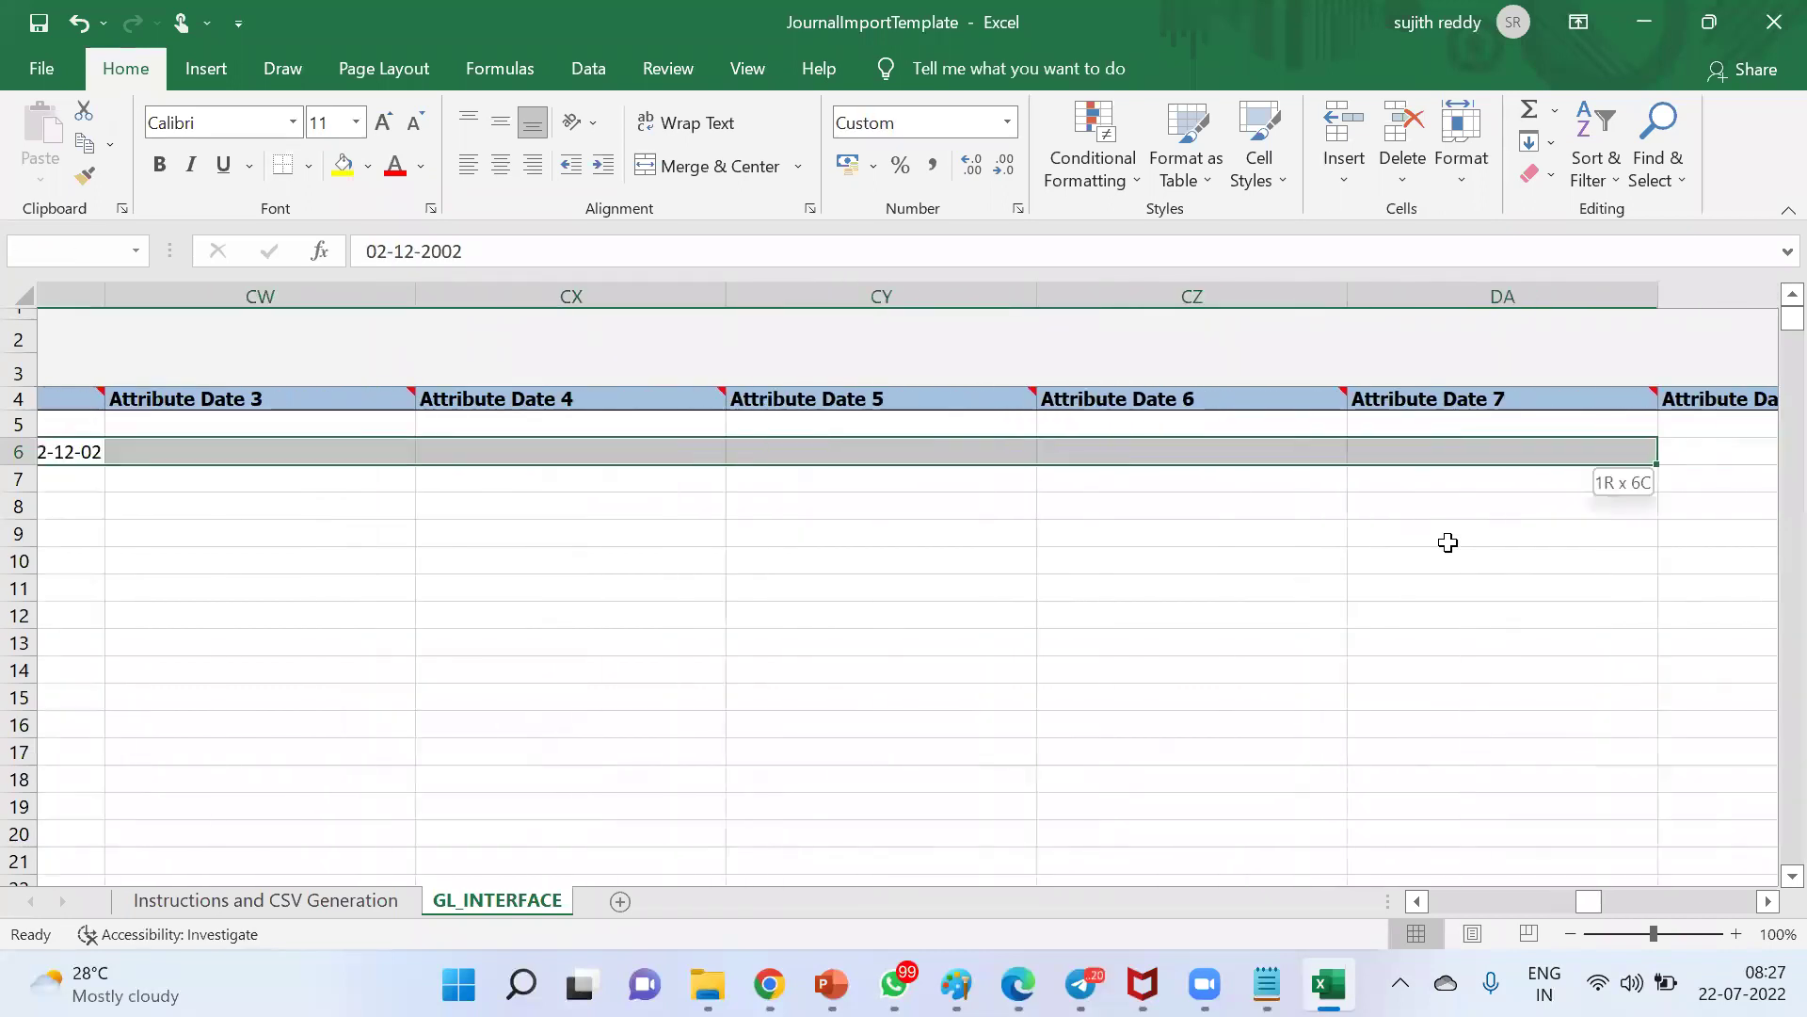
pyautogui.hotkey('shift', 'Right')
pyautogui.hotkey('shift', 'Right')
pyautogui.hotkey('shift', 'Right')
pyautogui.hotkey('shift', 'Right')
pyautogui.hotkey('shift', 'Right')
pyautogui.hotkey('shift', 'Right')
pyautogui.hotkey('shift', 'Right')
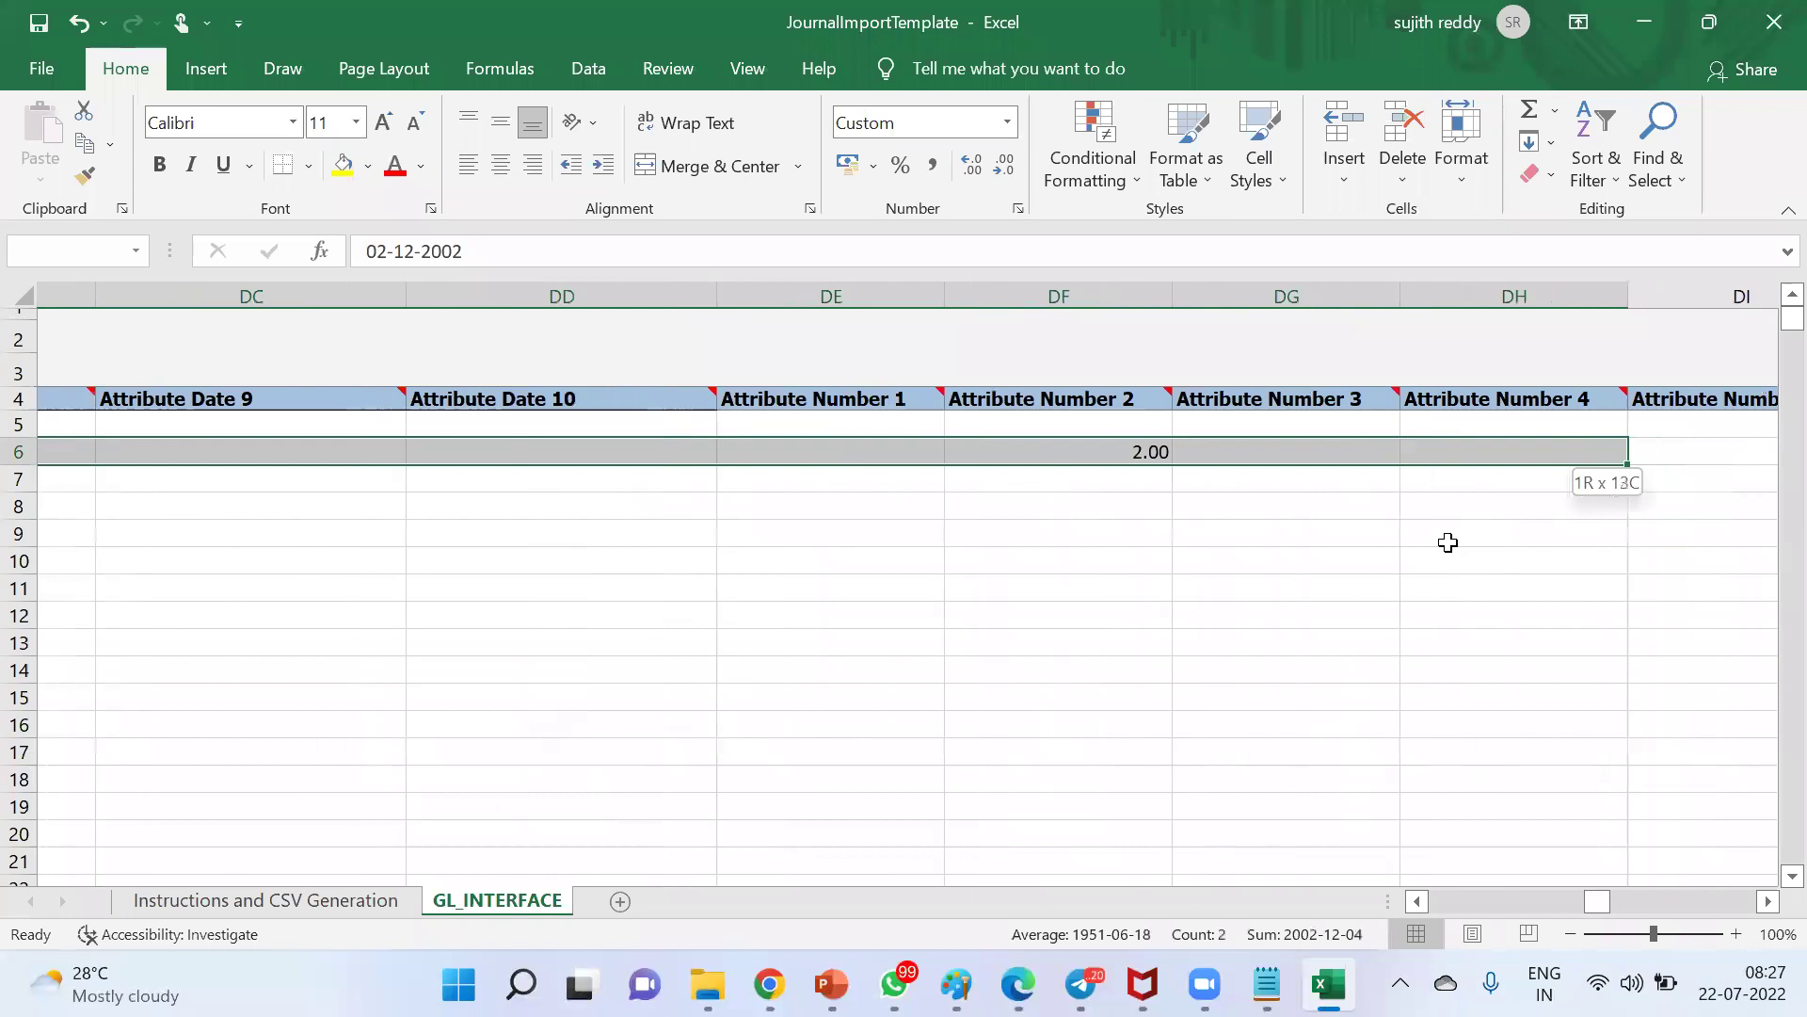
pyautogui.hotkey('shift', 'Right')
pyautogui.hotkey('shift', 'Right')
pyautogui.hotkey('shift', 'Right')
pyautogui.hotkey('shift', 'Right')
pyautogui.hotkey('shift', 'Right')
pyautogui.hotkey('shift', 'Right')
pyautogui.hotkey('shift', 'Right')
pyautogui.hotkey('shift', 'Right')
pyautogui.hotkey('shift', 'Right')
pyautogui.hotkey('shift', 'Right')
pyautogui.hotkey('shift', 'Right')
pyautogui.hotkey('shift', 'Right')
pyautogui.hotkey('shift', 'Right')
pyautogui.hotkey('shift', 'Right')
pyautogui.hotkey('shift', 'Right')
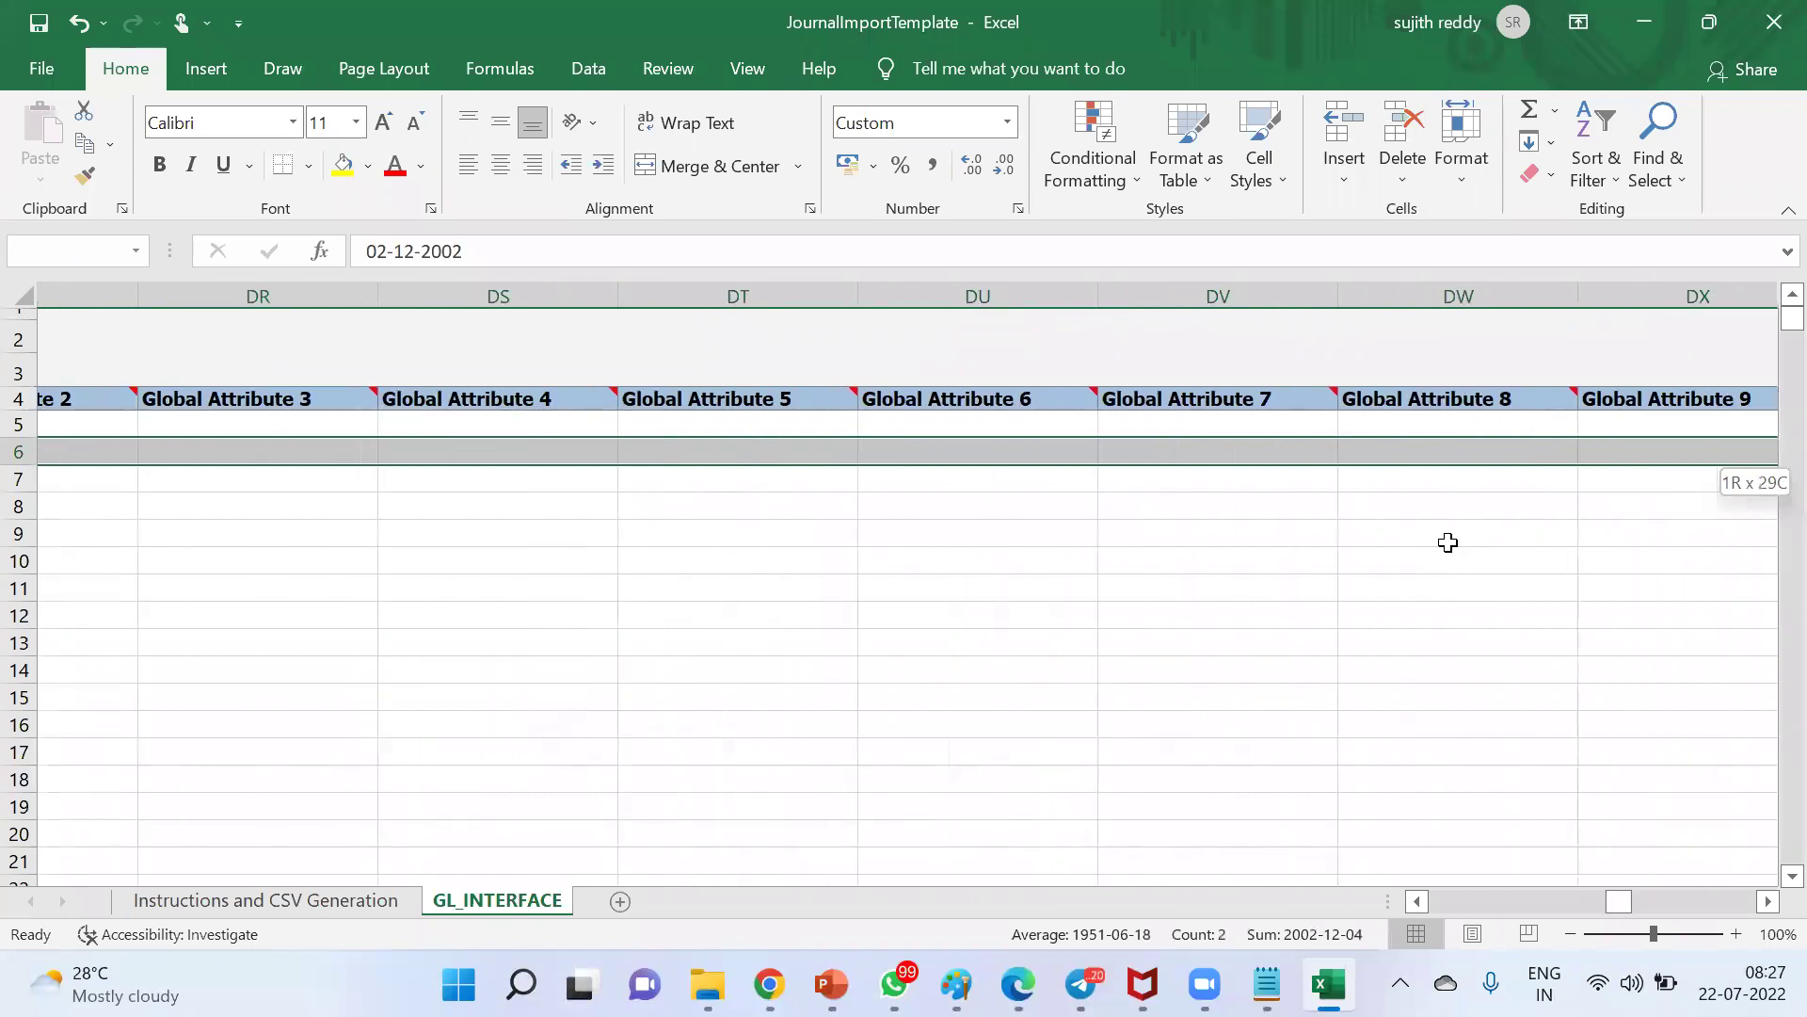
pyautogui.hotkey('shift', 'Right')
pyautogui.hotkey('shift', 'Right')
pyautogui.hotkey('shift', 'Right')
pyautogui.hotkey('shift', 'Right')
pyautogui.hotkey('shift', 'Right')
pyautogui.hotkey('shift', 'Right')
pyautogui.hotkey('shift', 'Right')
pyautogui.hotkey('shift', 'Right')
pyautogui.hotkey('shift', 'Right')
pyautogui.hotkey('shift', 'Right')
pyautogui.hotkey('shift', 'Right')
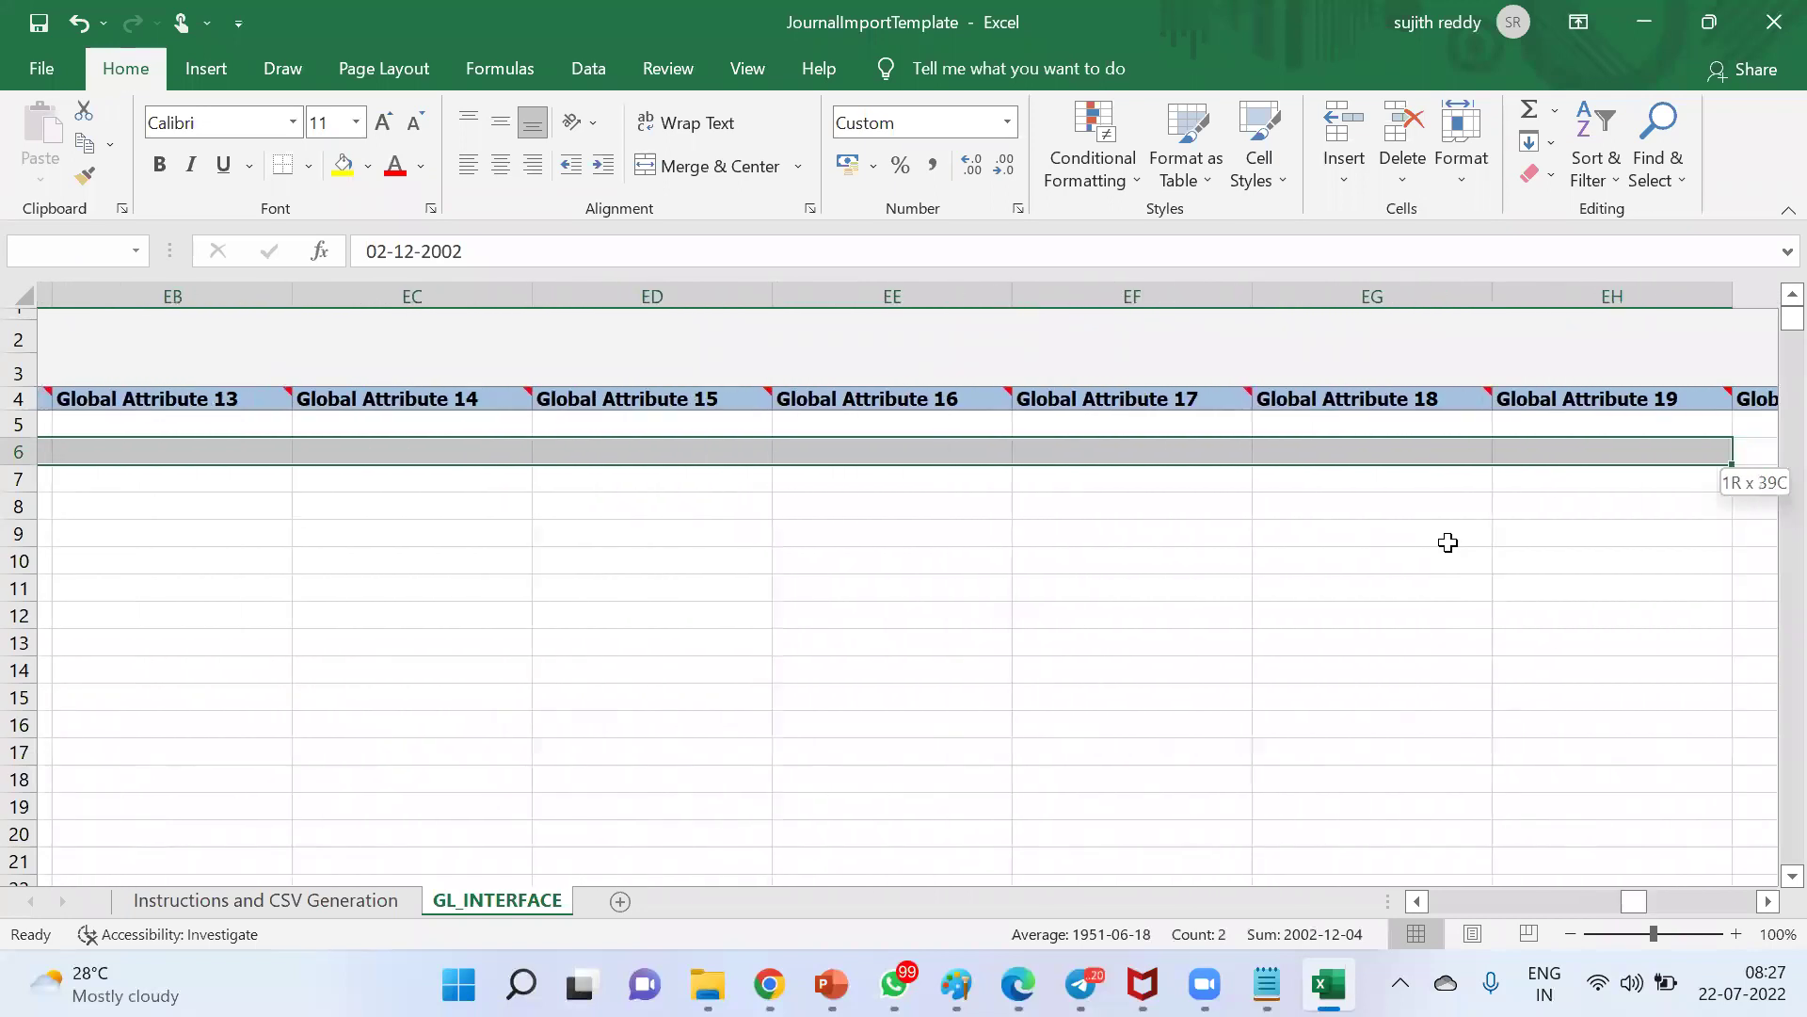
pyautogui.hotkey('shift', 'Right')
pyautogui.hotkey('shift', 'Right')
pyautogui.hotkey('shift', 'Right')
pyautogui.hotkey('shift', 'Right')
pyautogui.hotkey('shift', 'Right')
pyautogui.hotkey('shift', 'Right')
pyautogui.hotkey('shift', 'Right')
pyautogui.hotkey('shift', 'Right')
pyautogui.hotkey('shift', 'Right')
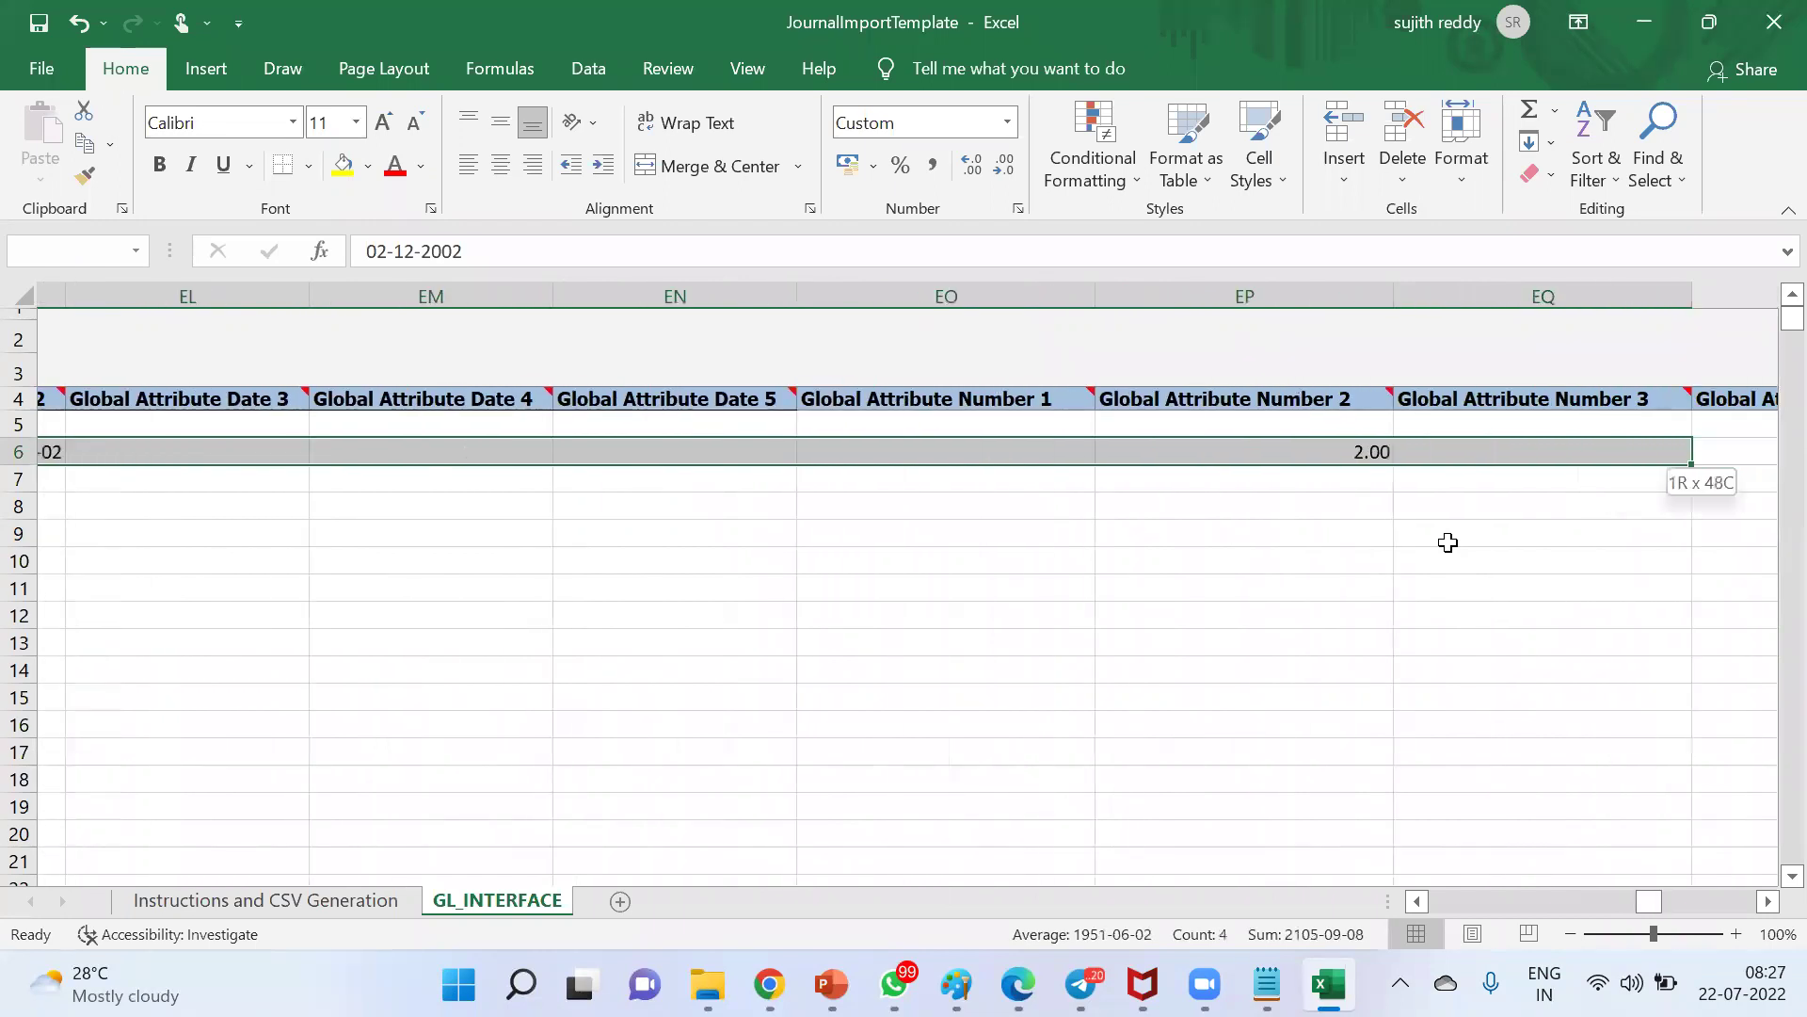
pyautogui.hotkey('shift', 'Right')
pyautogui.hotkey('shift', 'Right')
pyautogui.hotkey('shift', 'Right')
pyautogui.hotkey('shift', 'Right')
pyautogui.hotkey('shift', 'Right')
pyautogui.hotkey('shift', 'Right')
pyautogui.hotkey('shift', 'Right')
pyautogui.hotkey('shift', 'Right')
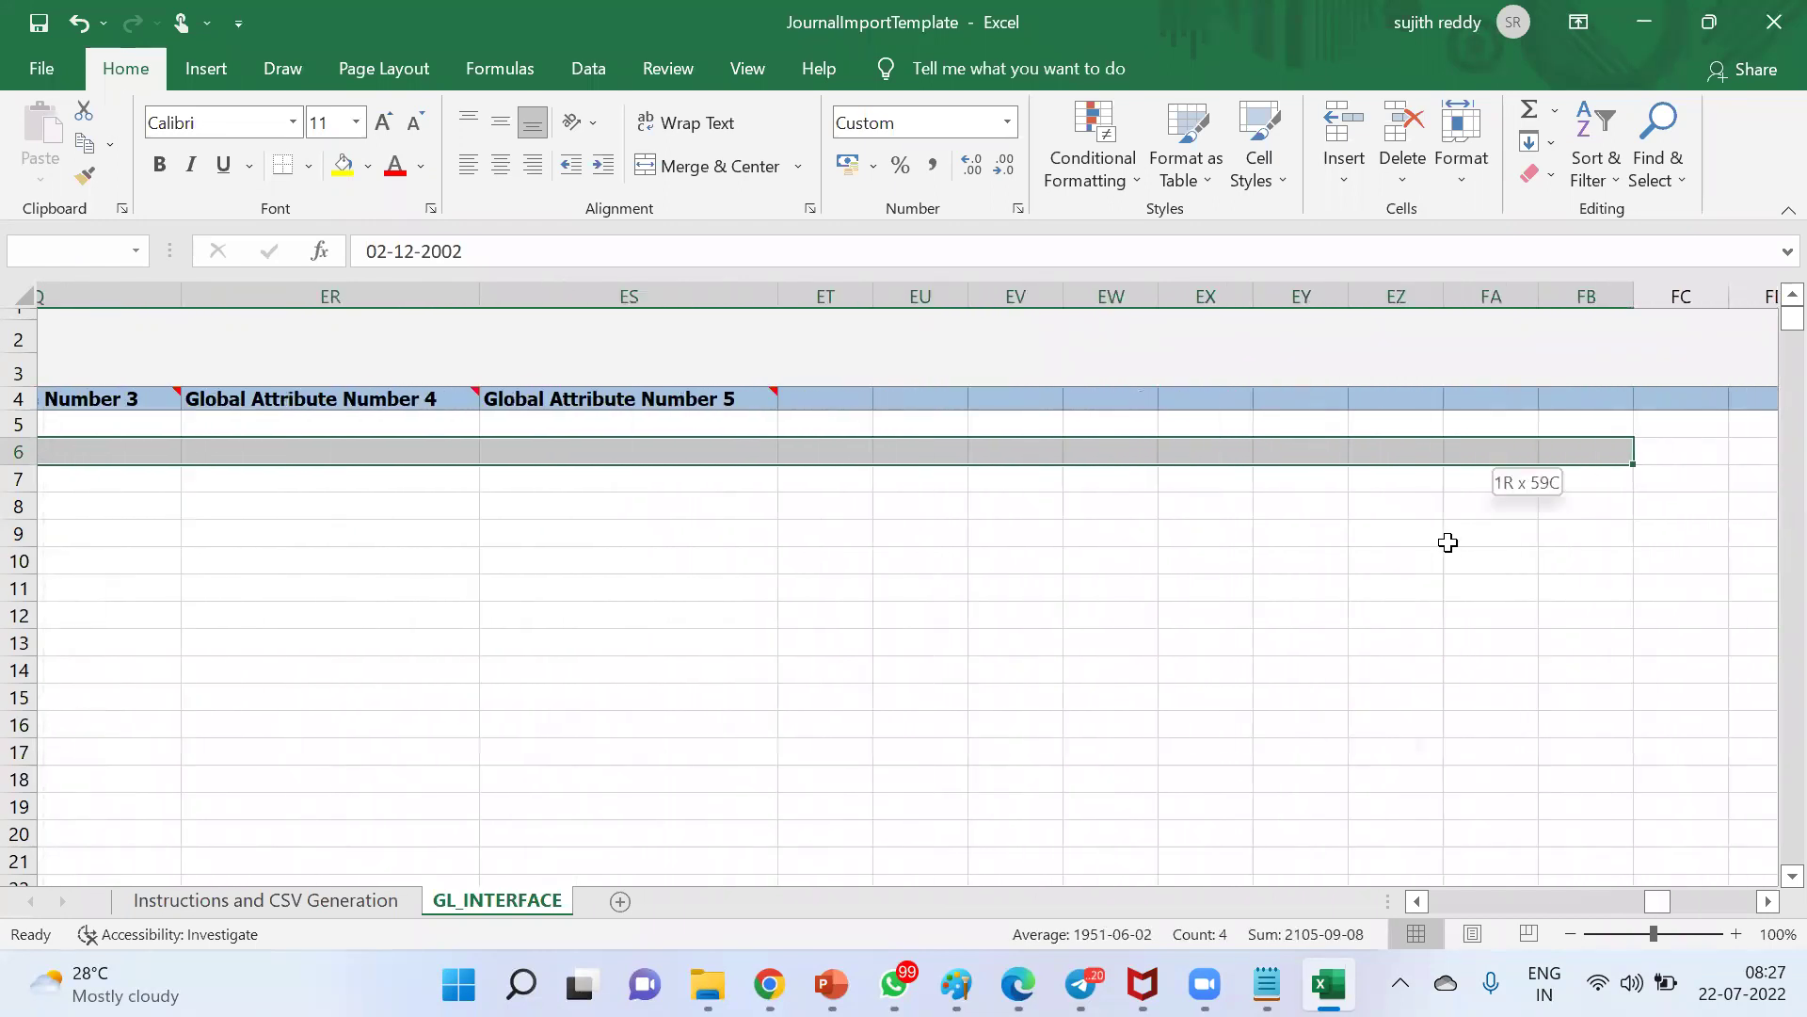
pyautogui.hotkey('ctrl', 'BackSpace')
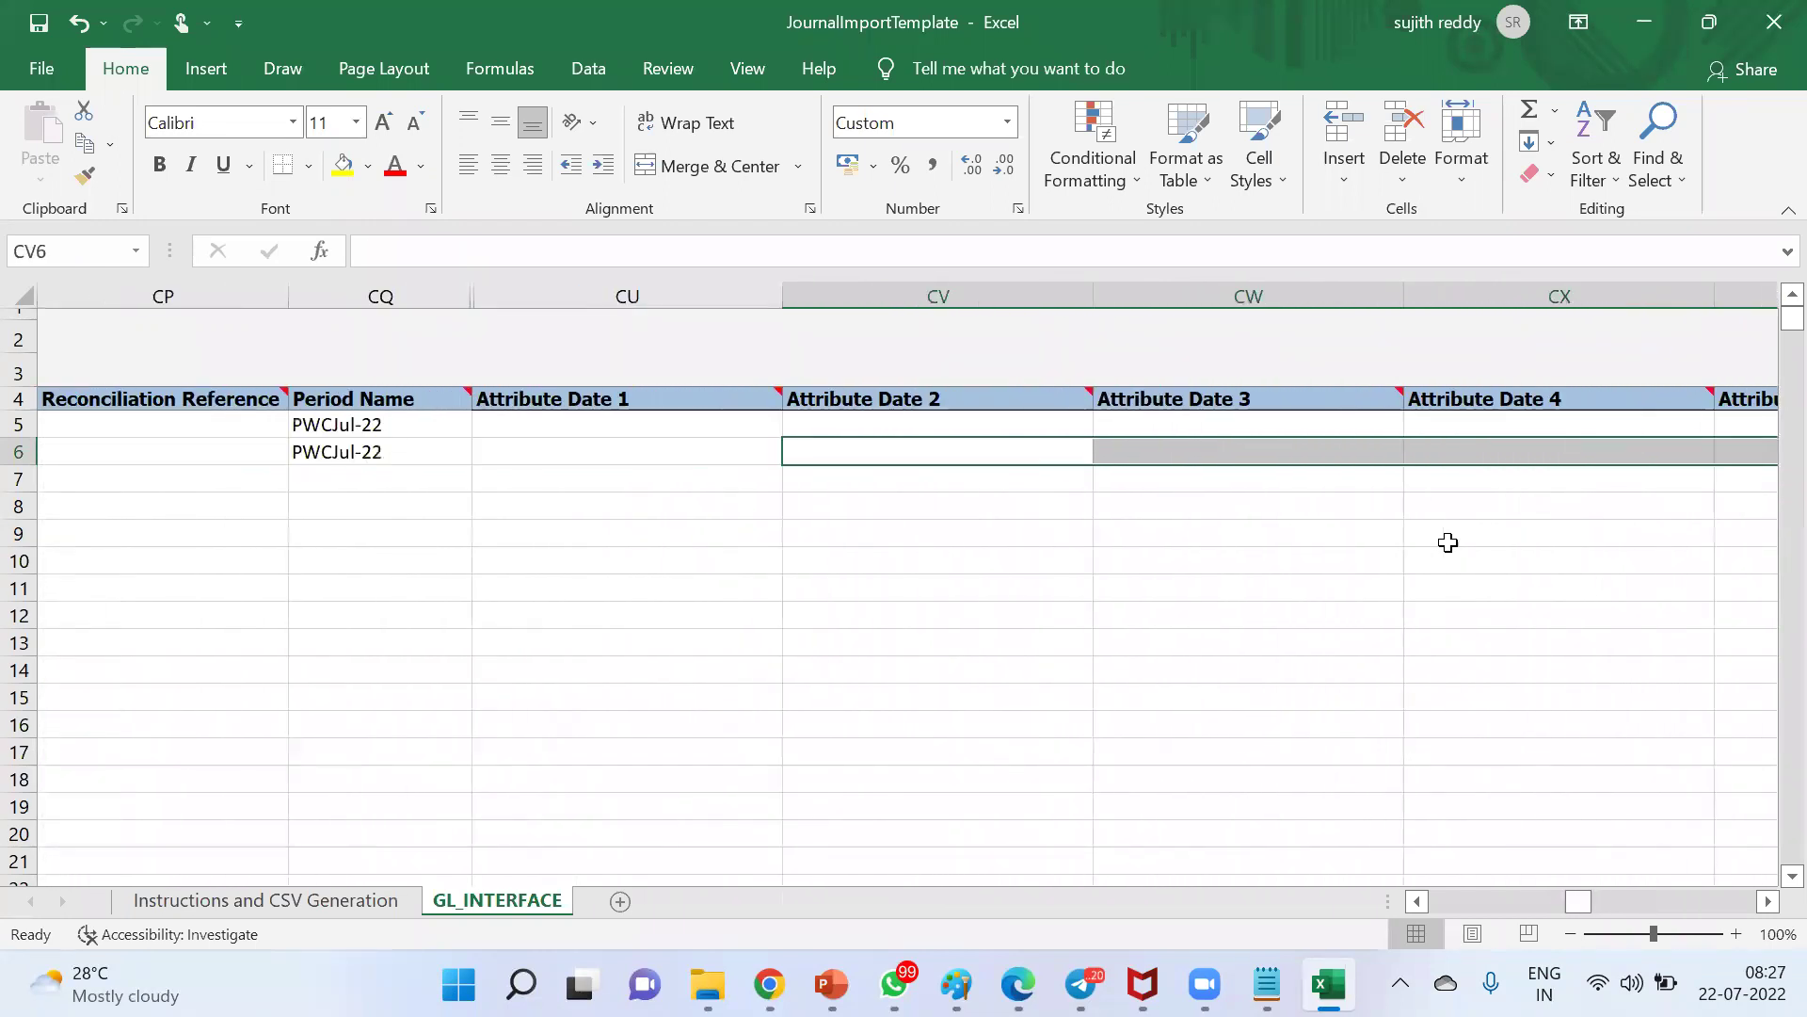
# Return to the start of the GL_INTERFACE sheet and save the JournalImportTemplate workbook
pyautogui.moveTo(1579, 902); pyautogui.dragTo(1403, 924)
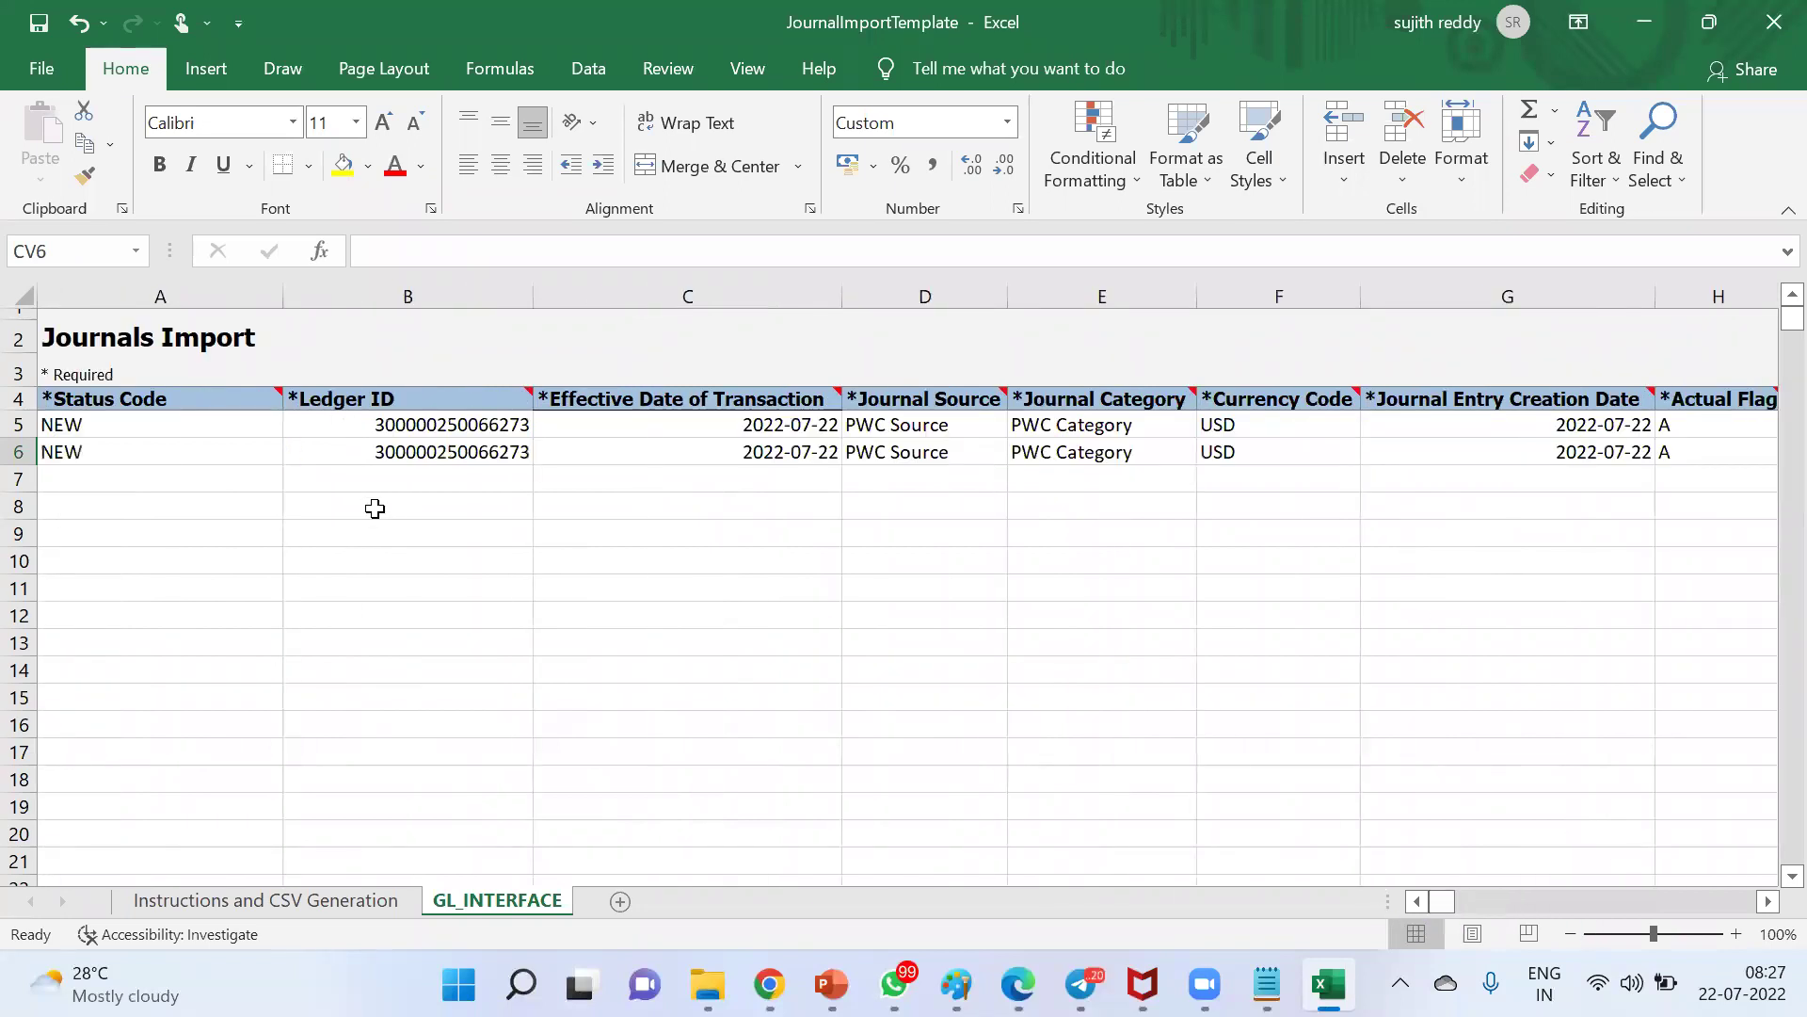
pyautogui.click(43, 69)
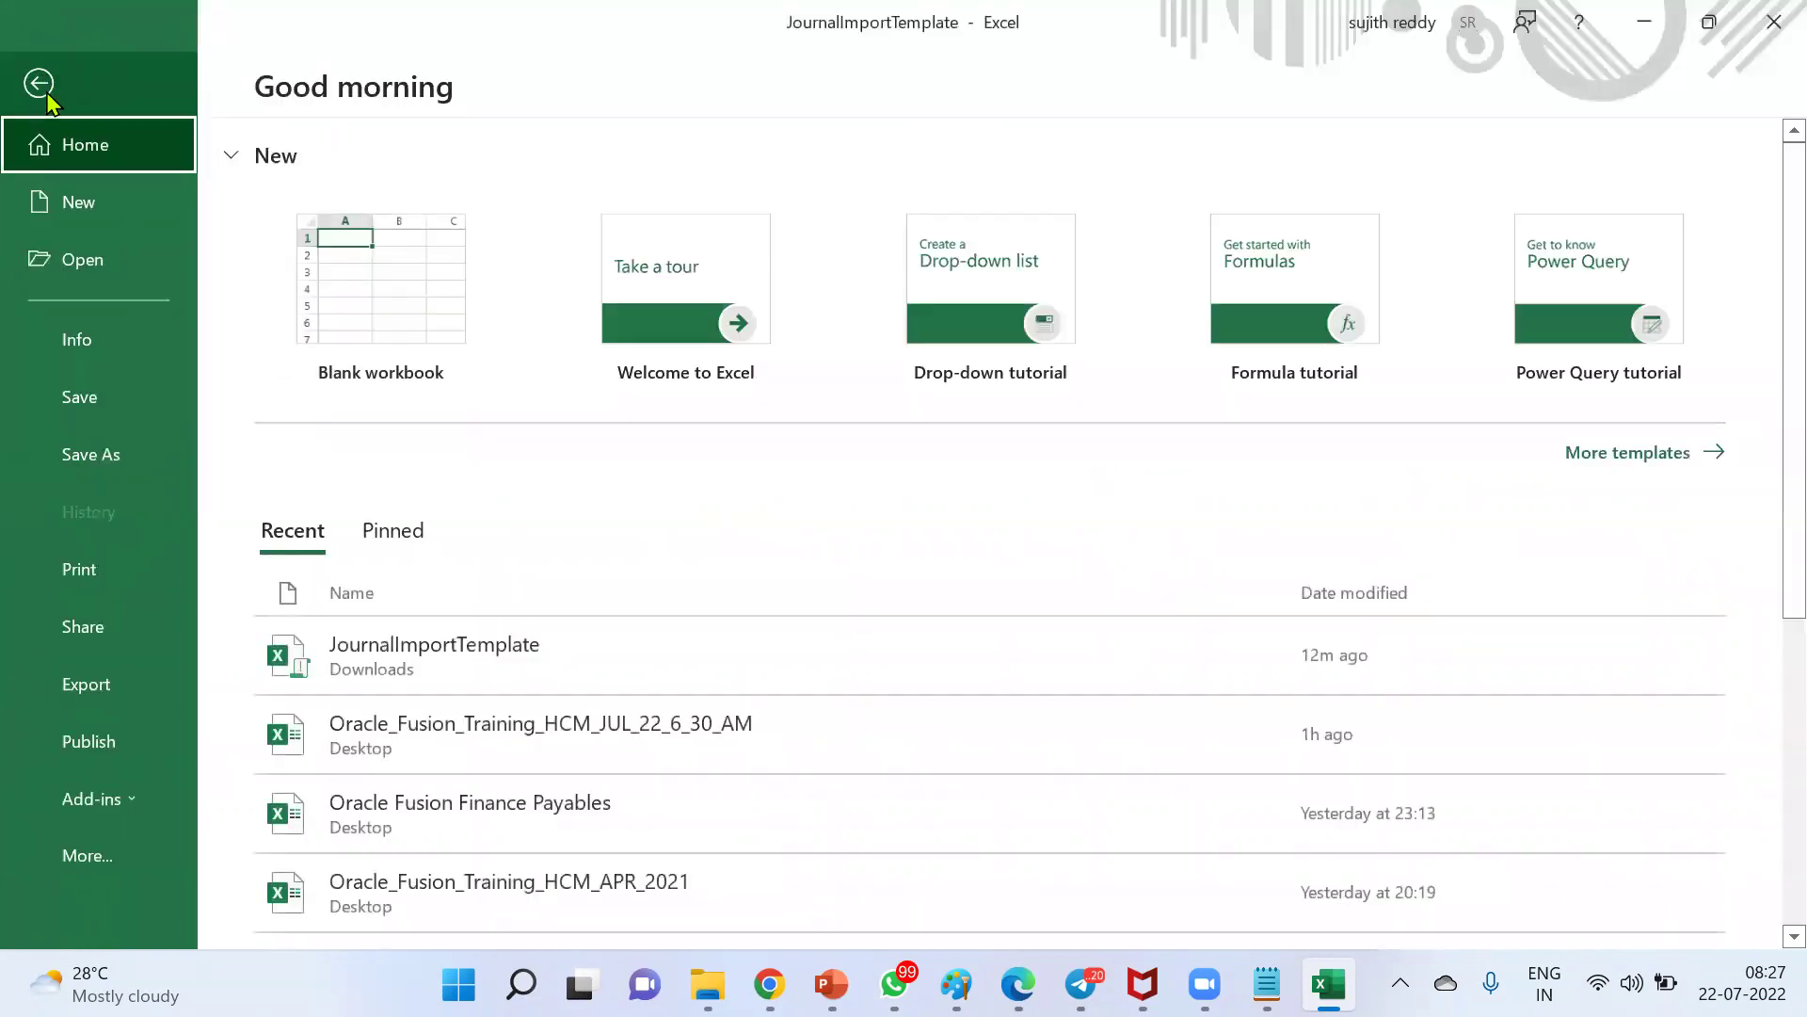
pyautogui.click(99, 405)
pyautogui.click(842, 574)
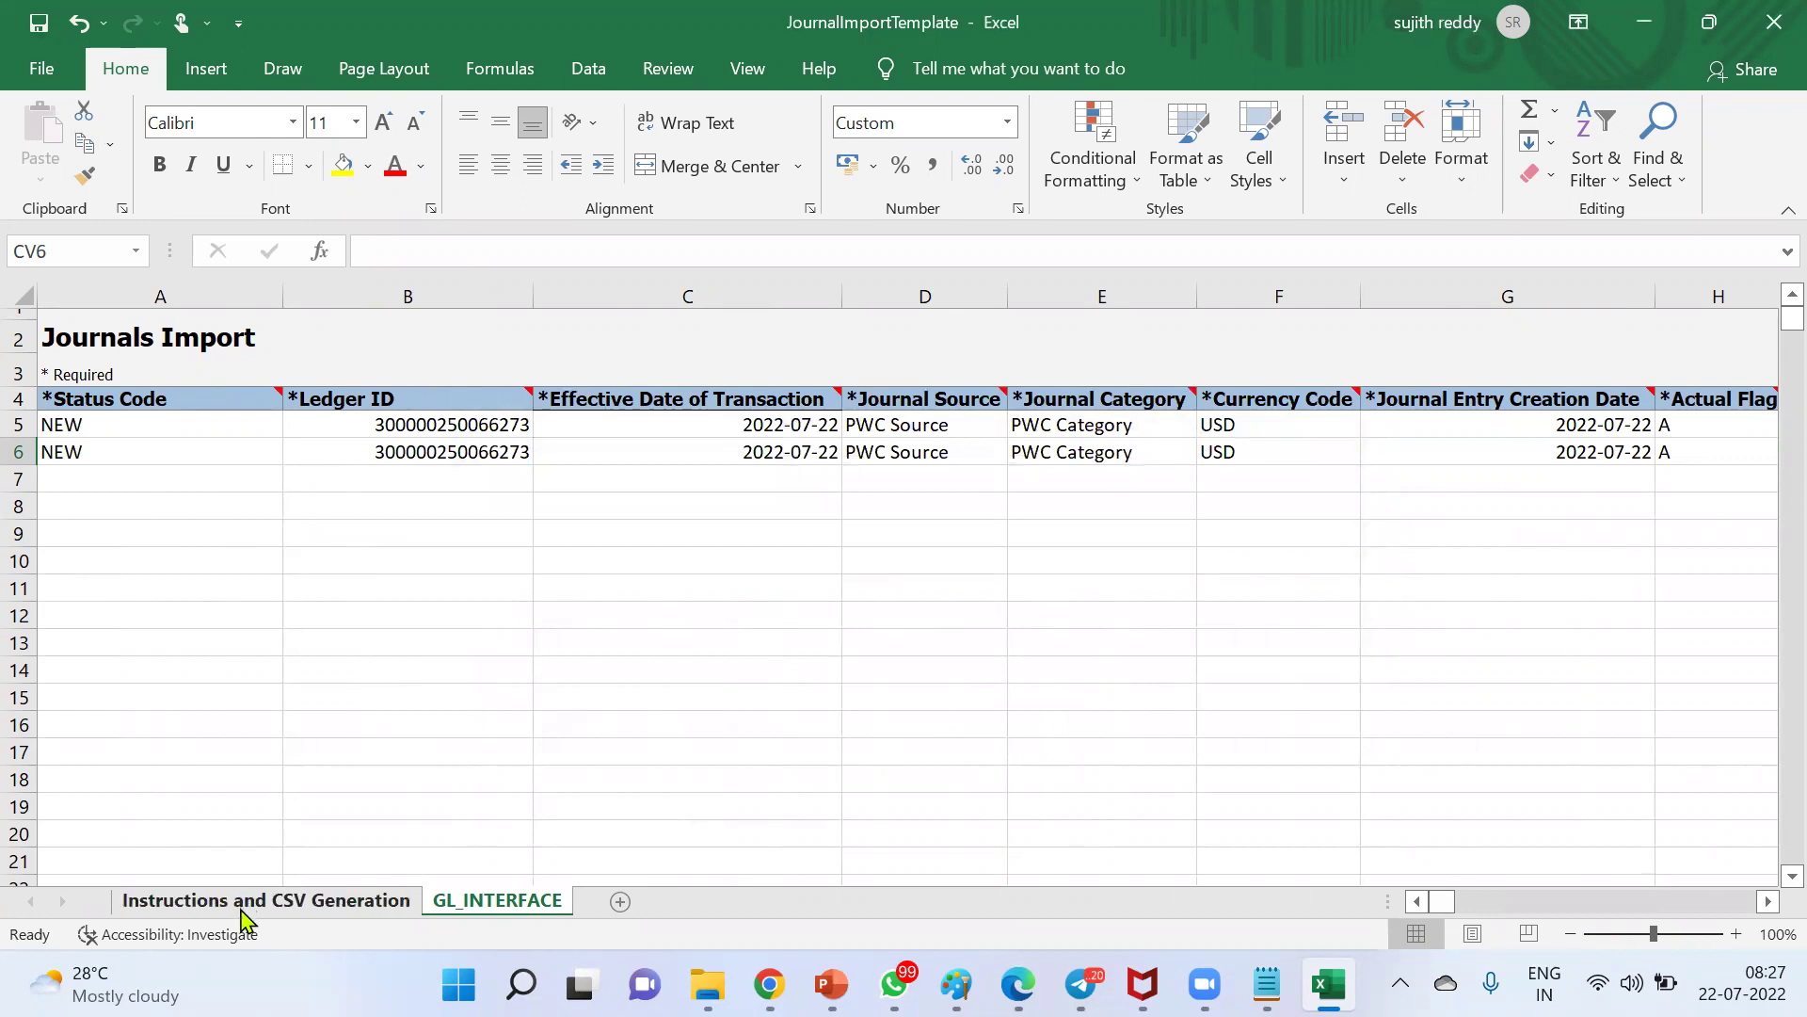
# Check the FBDI Stages slide in PowerPoint, then generate the CSV file from the Excel template's Instructions and CSV Generation sheet
pyautogui.click(341, 905)
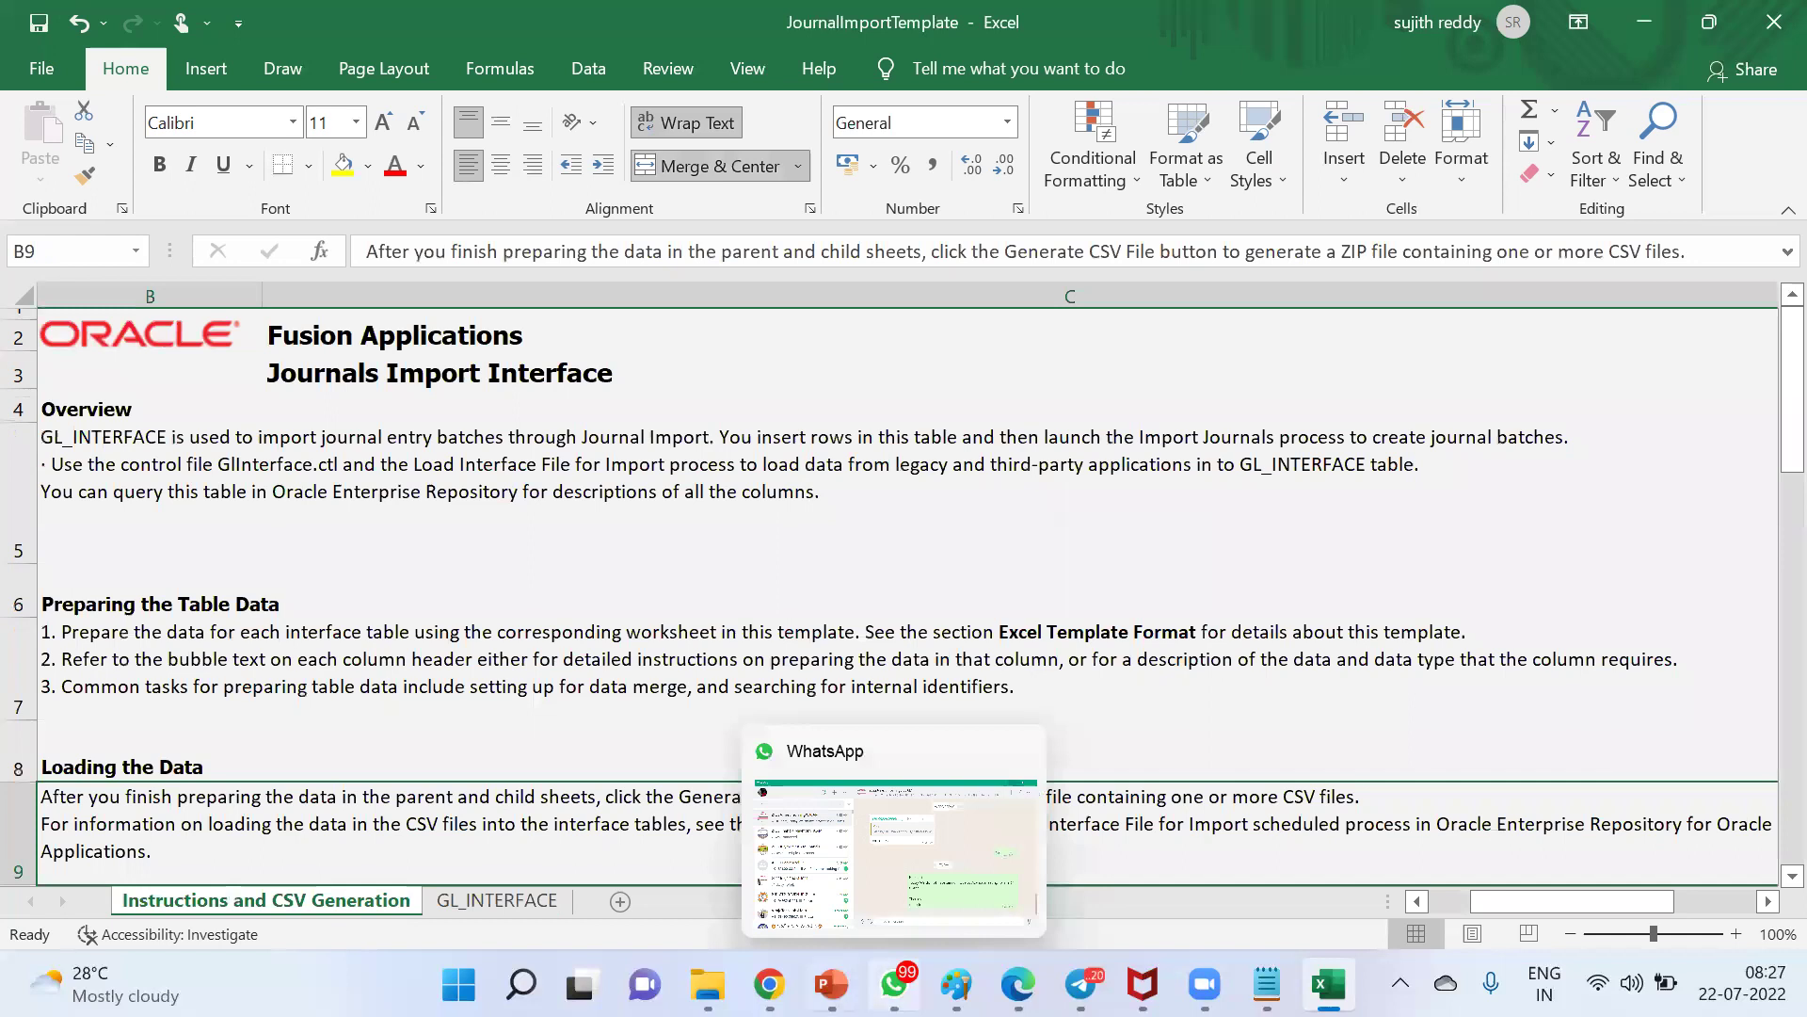
pyautogui.click(831, 984)
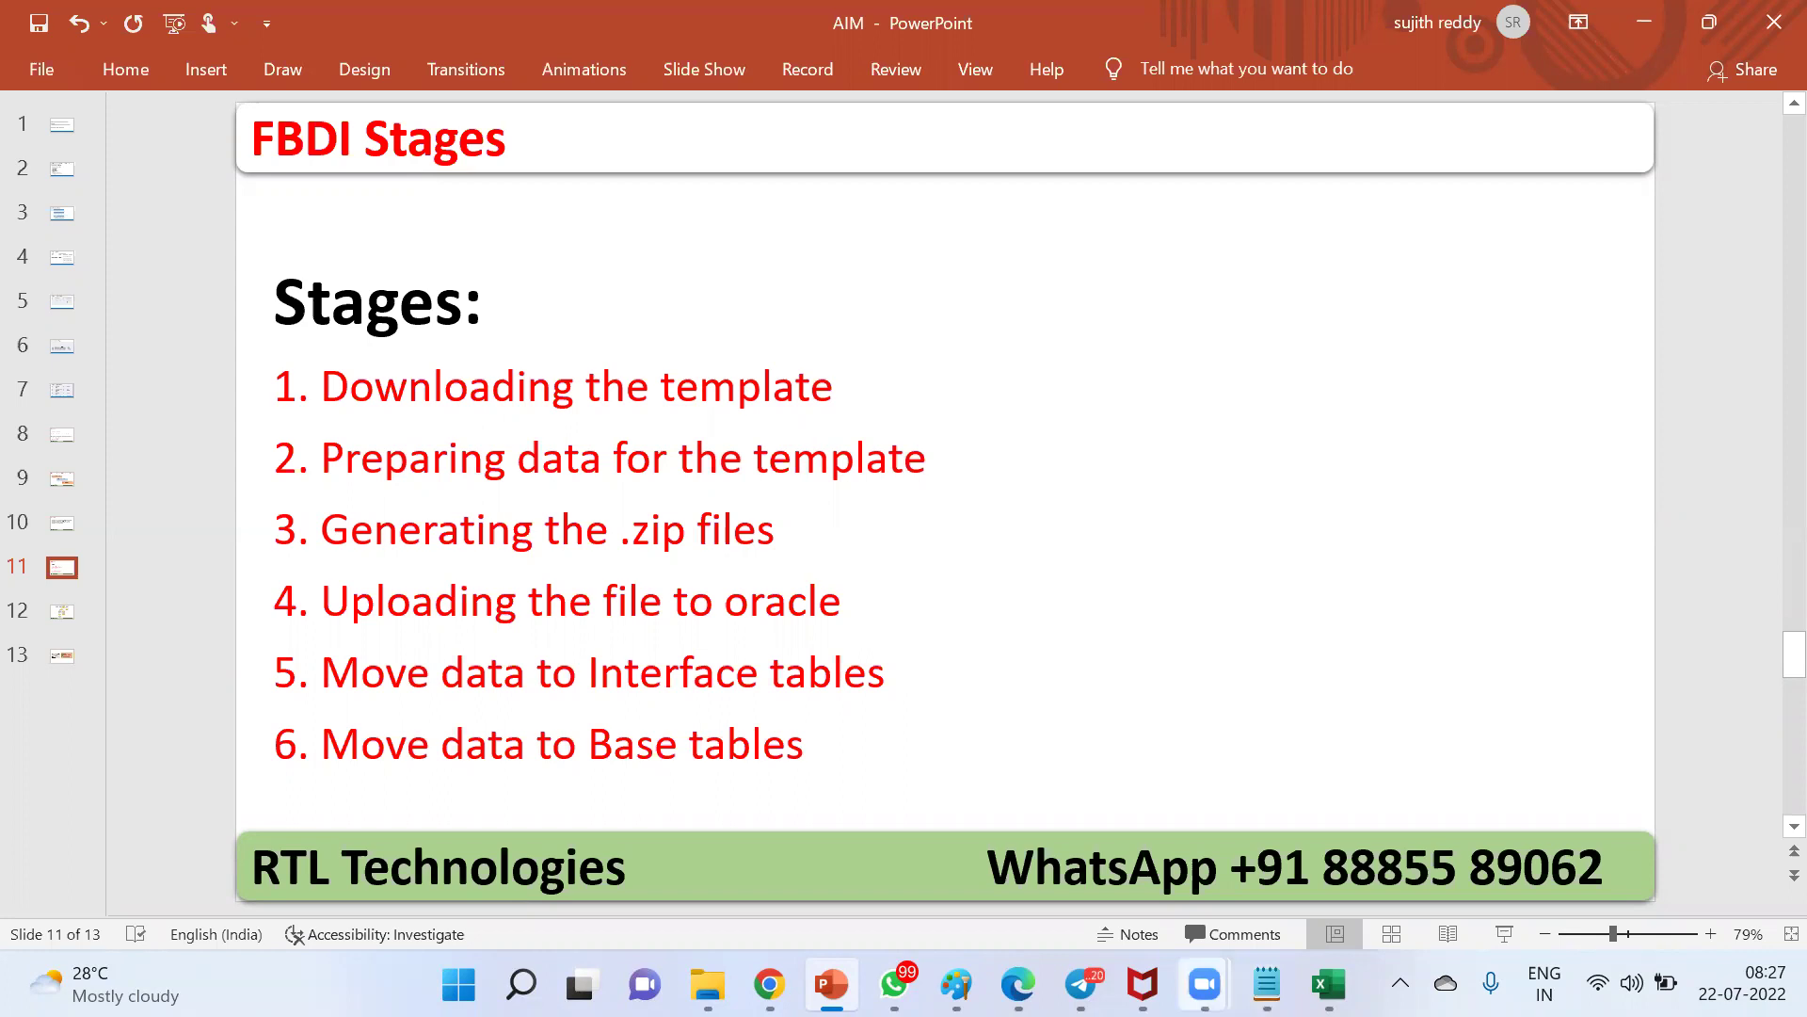
pyautogui.click(1330, 983)
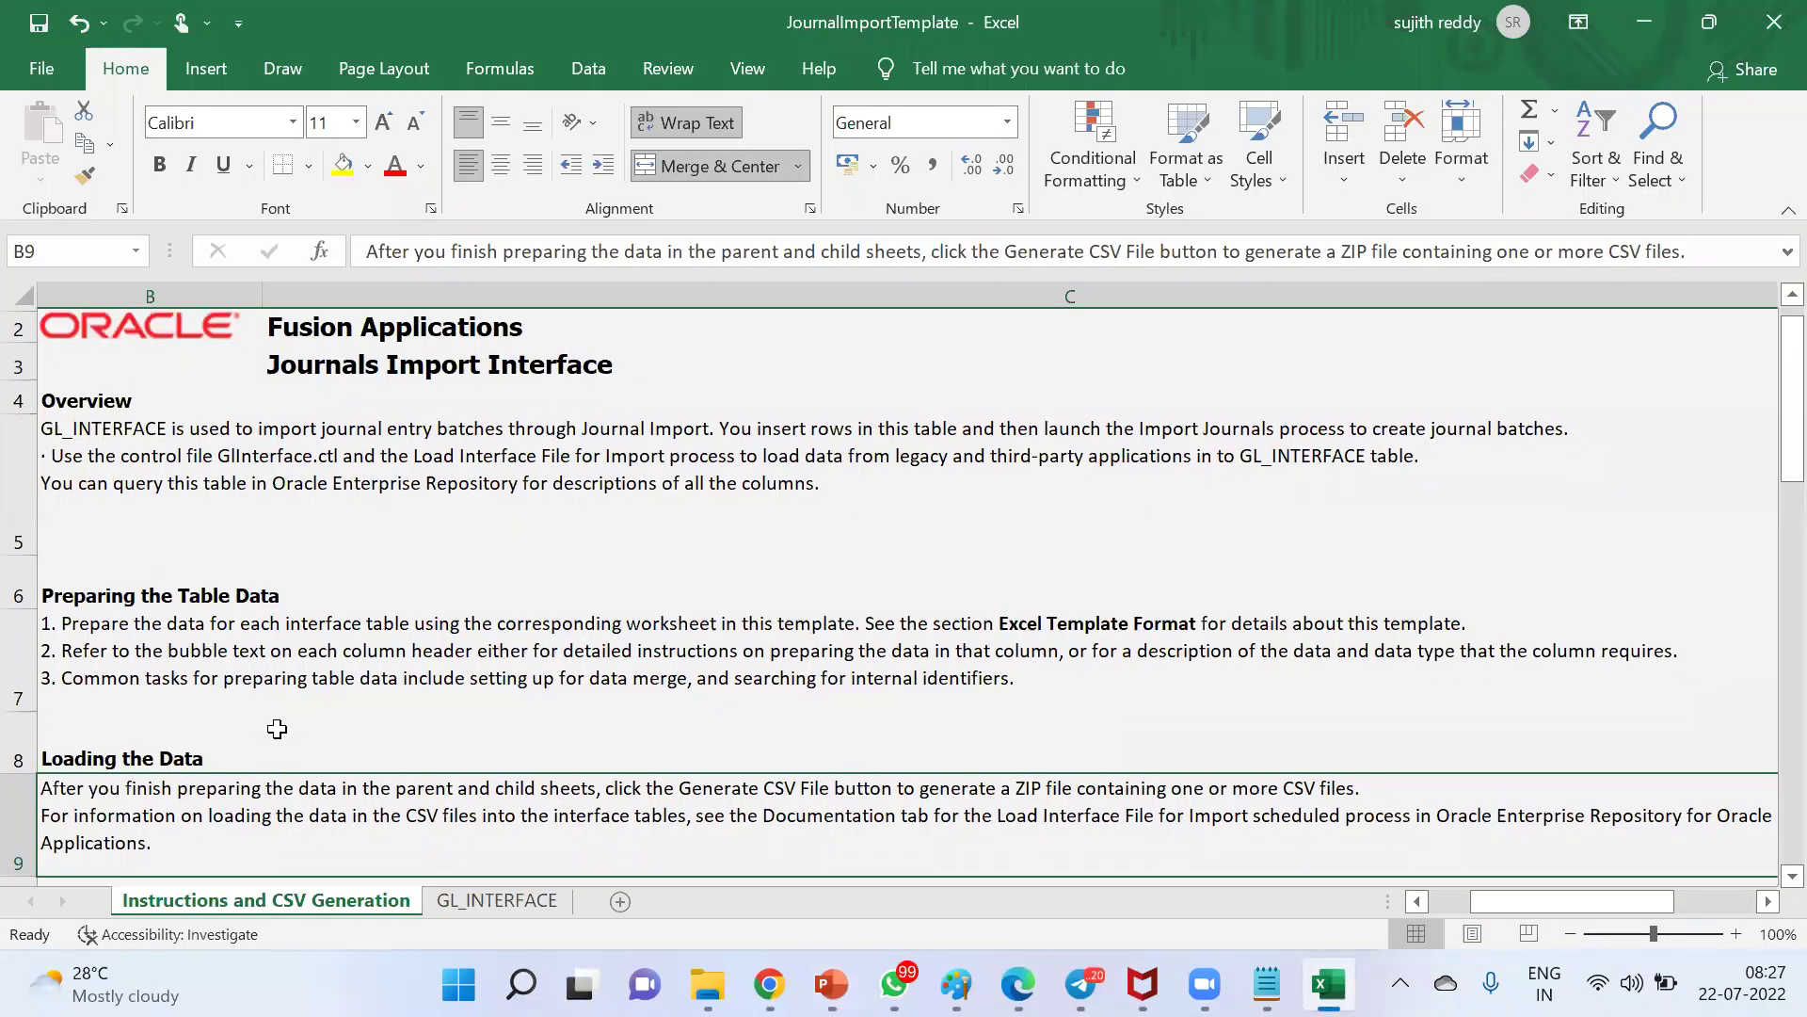
pyautogui.scroll(-3, 148, 425)
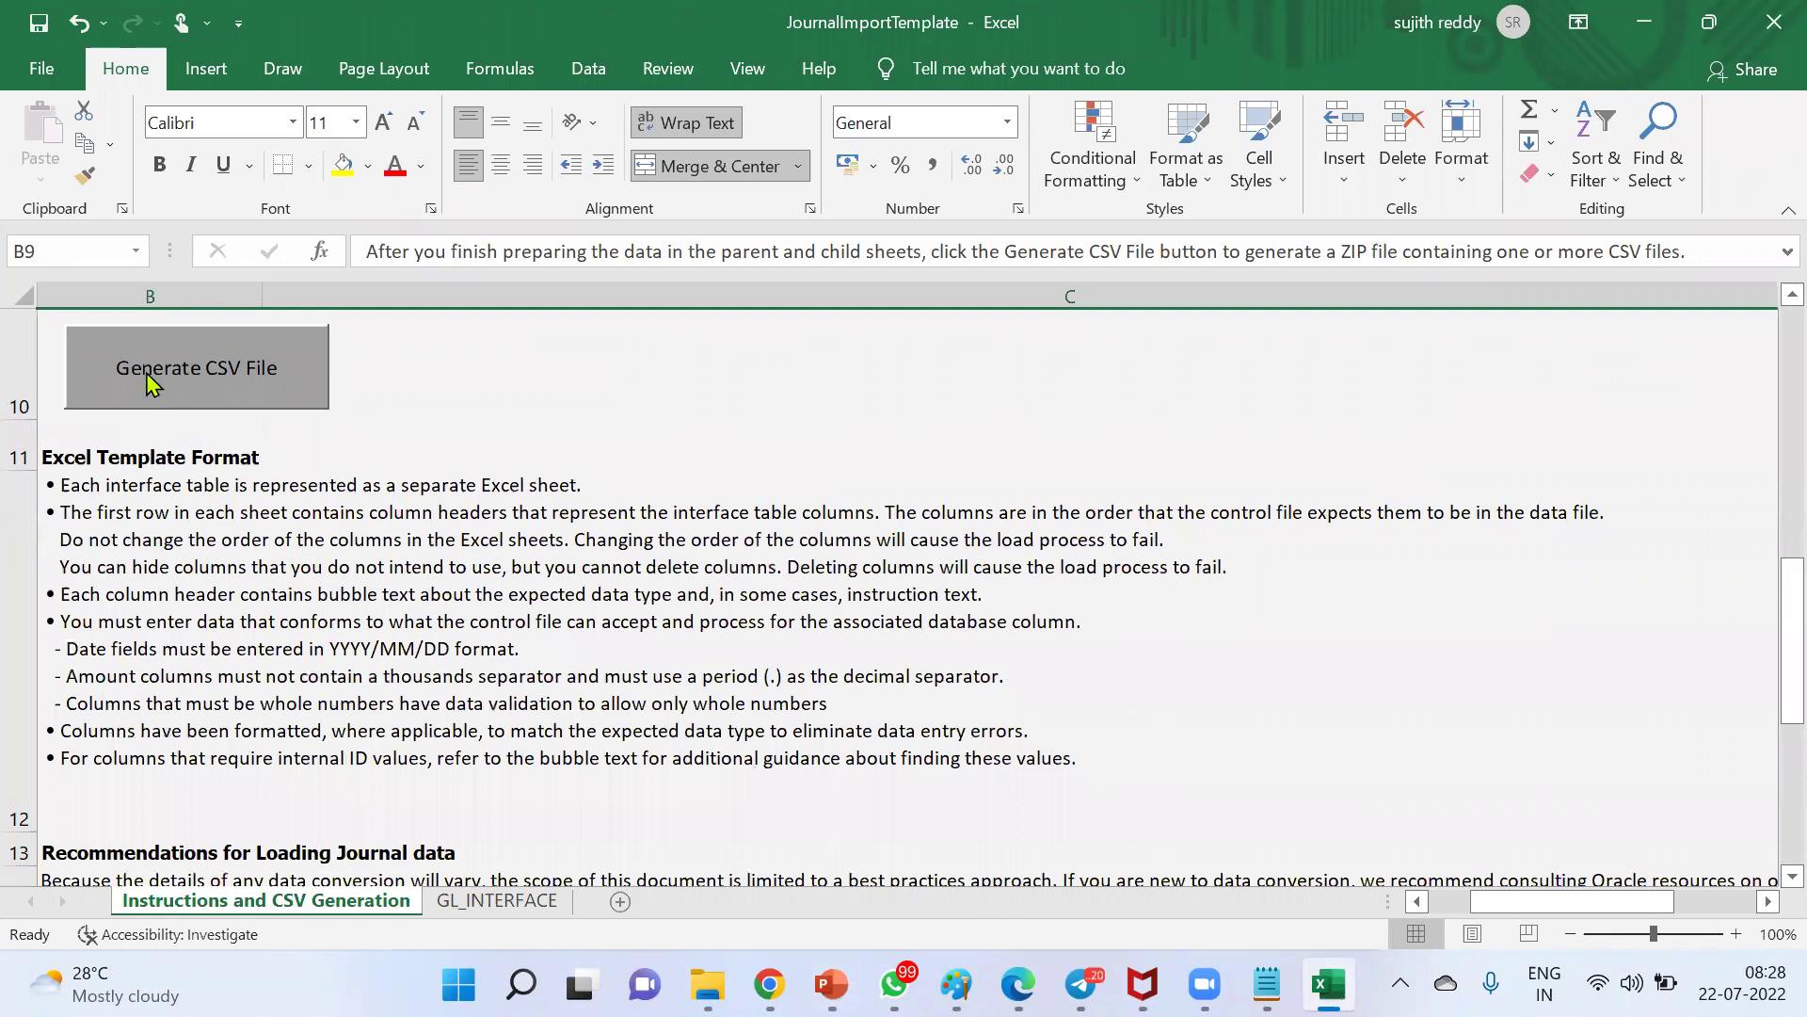
pyautogui.click(145, 373)
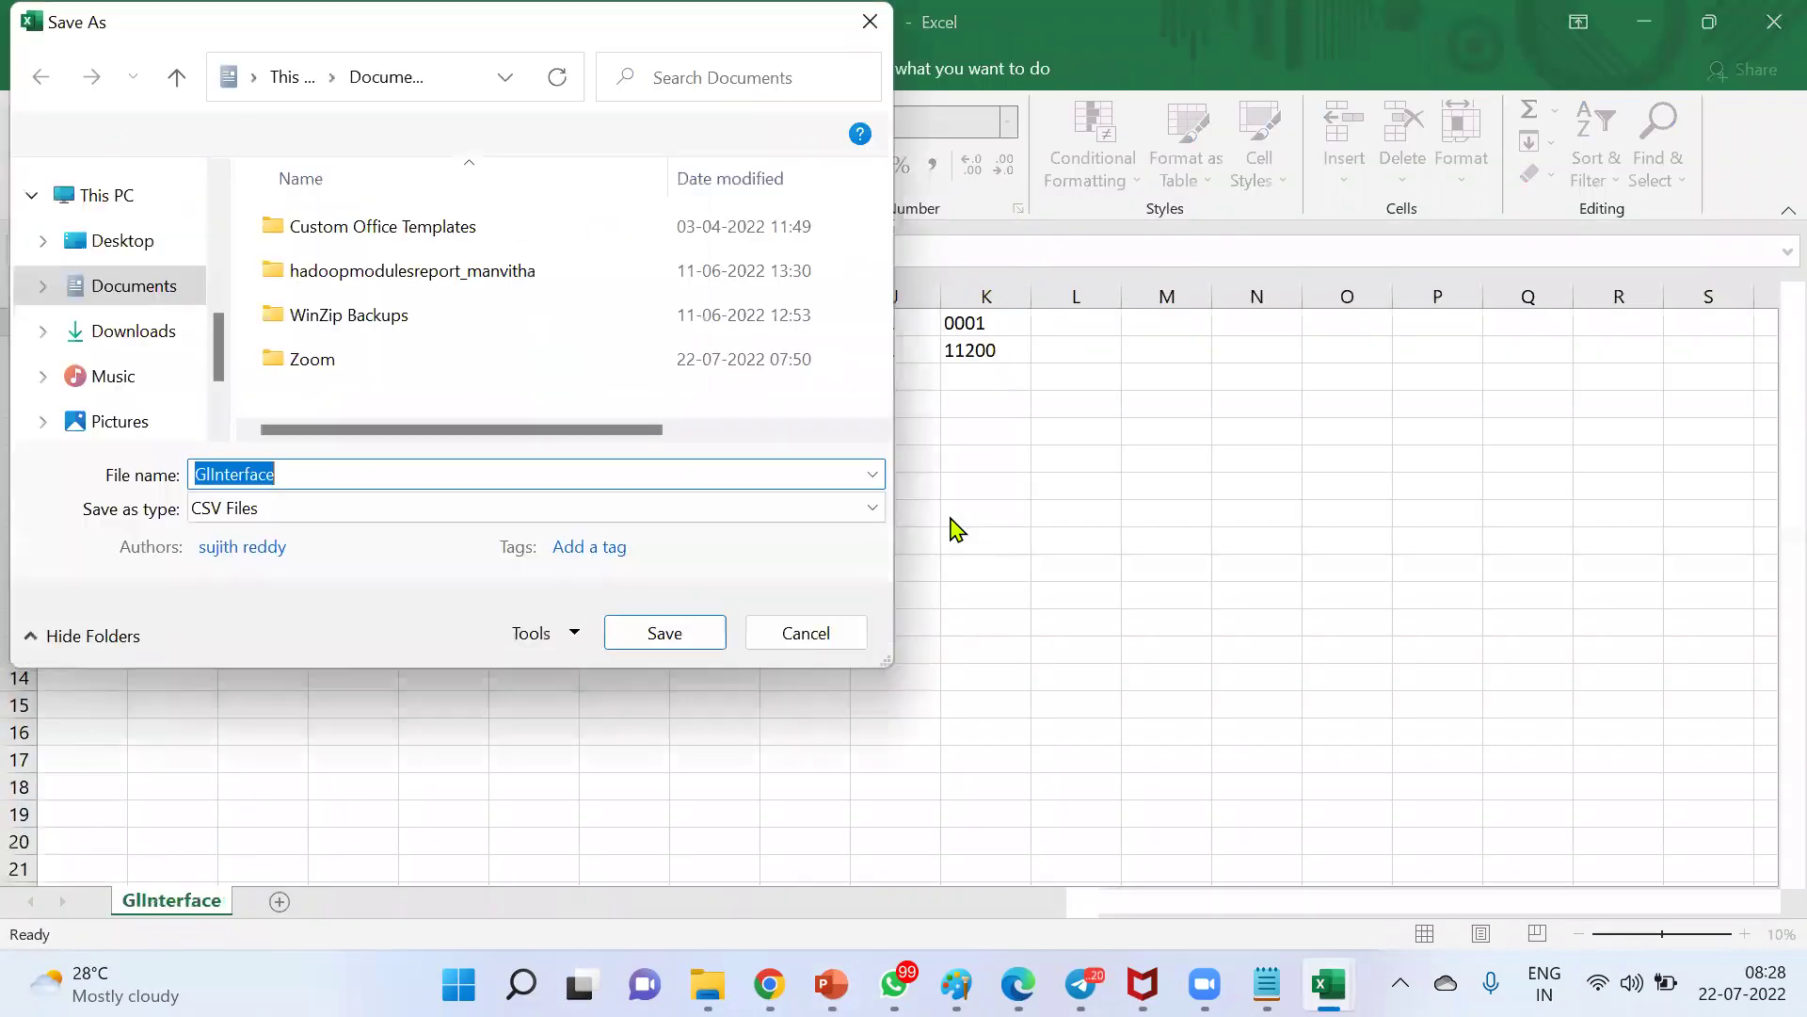
# Browse to the RTL Training folder on the C: drive and create a new folder named GL in it
pyautogui.scroll(-3, 226, 405)
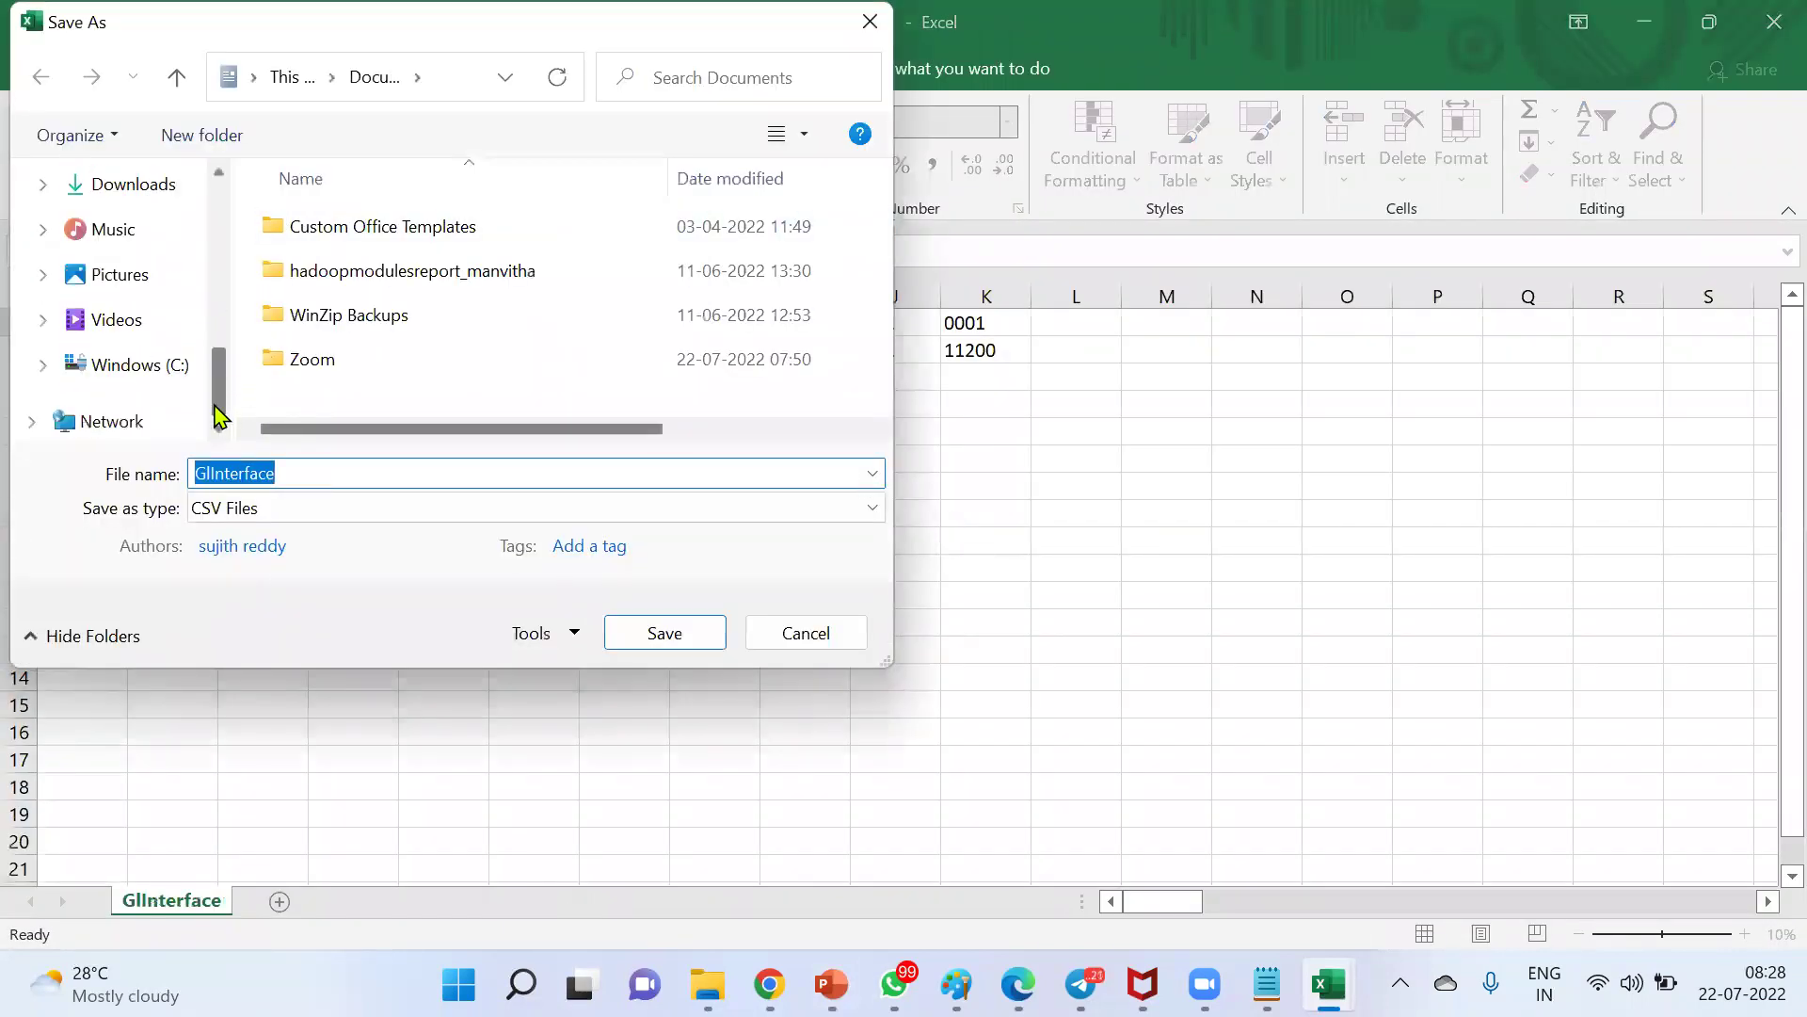
pyautogui.click(132, 365)
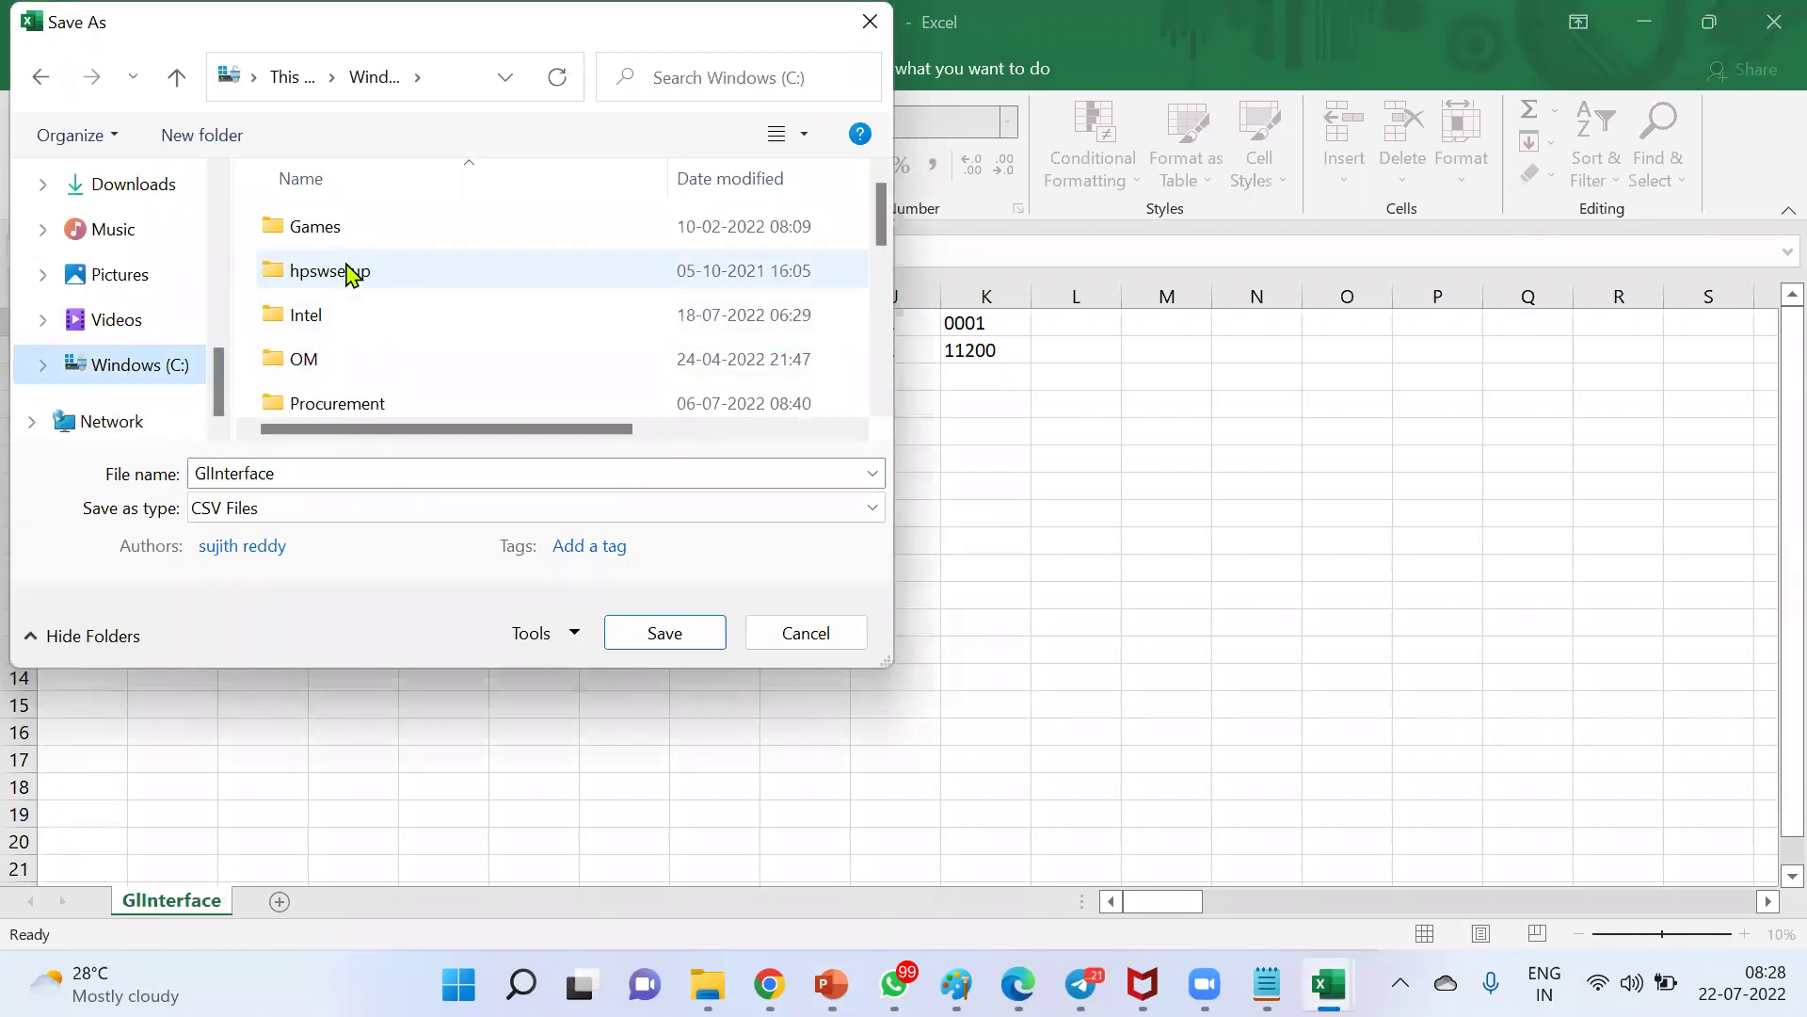
pyautogui.scroll(-2, 344, 349)
pyautogui.click(341, 363)
pyautogui.doubleClick(335, 396)
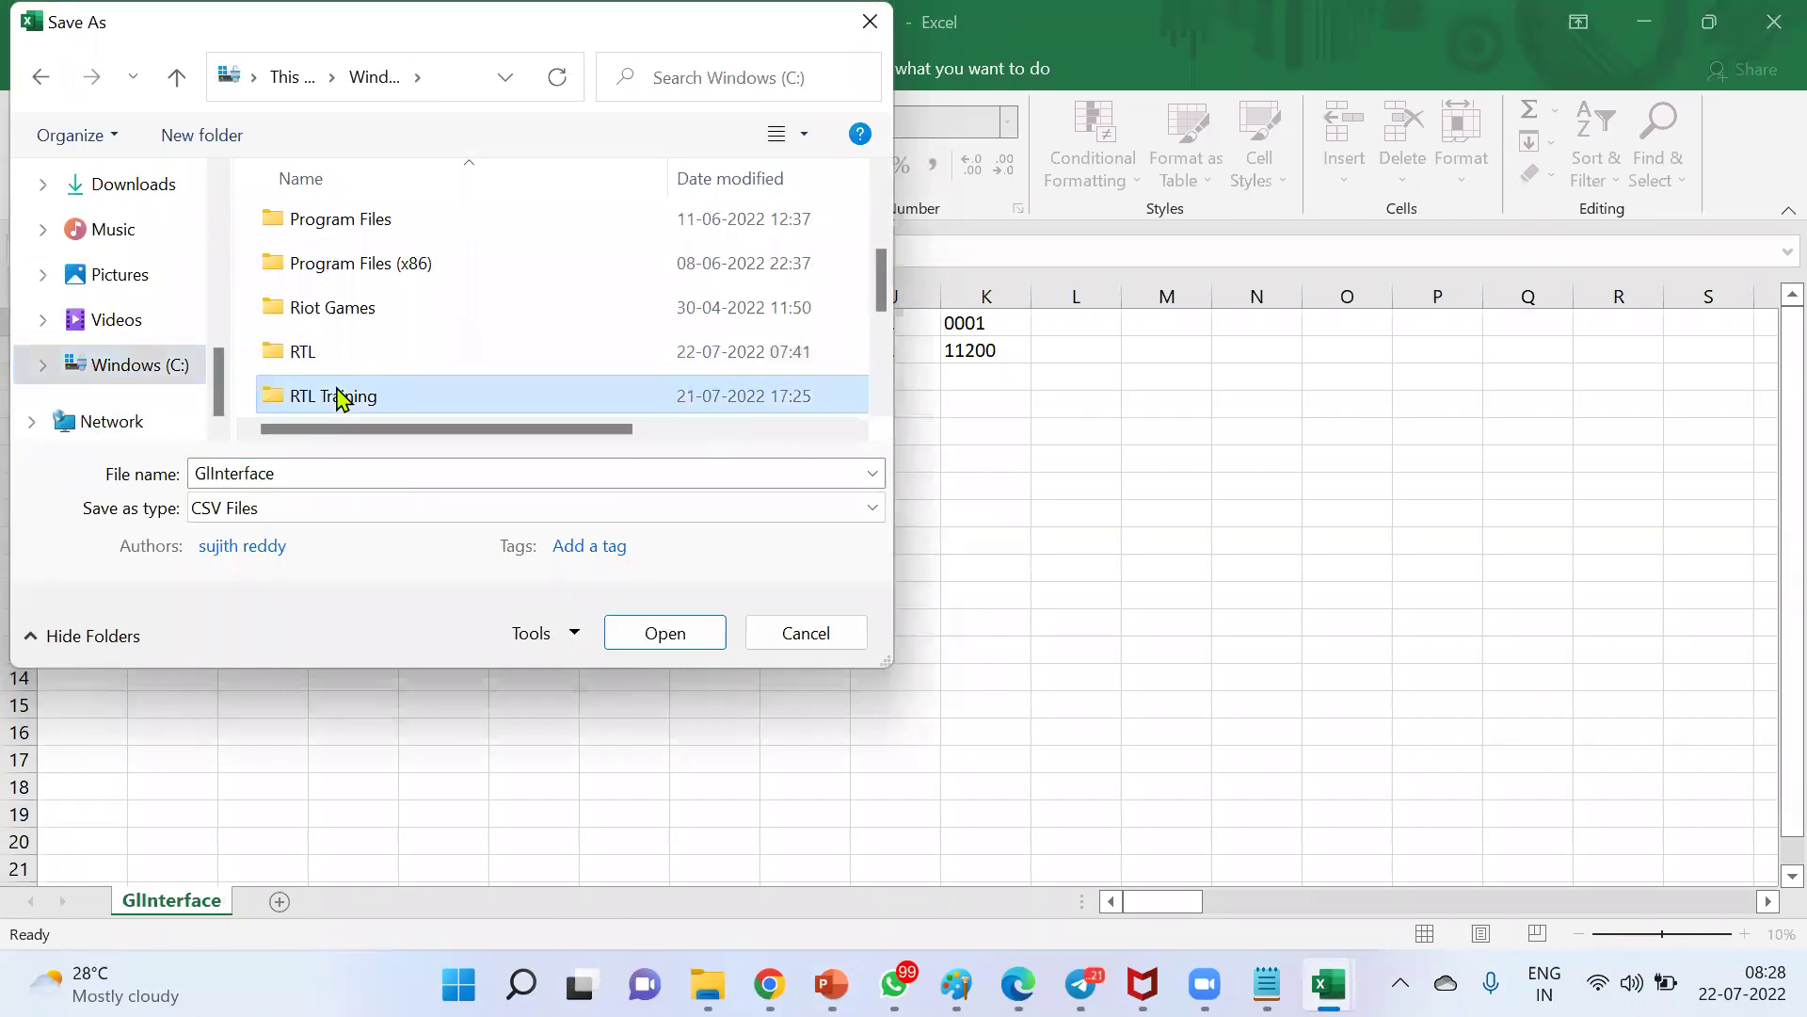
pyautogui.rightClick(526, 354)
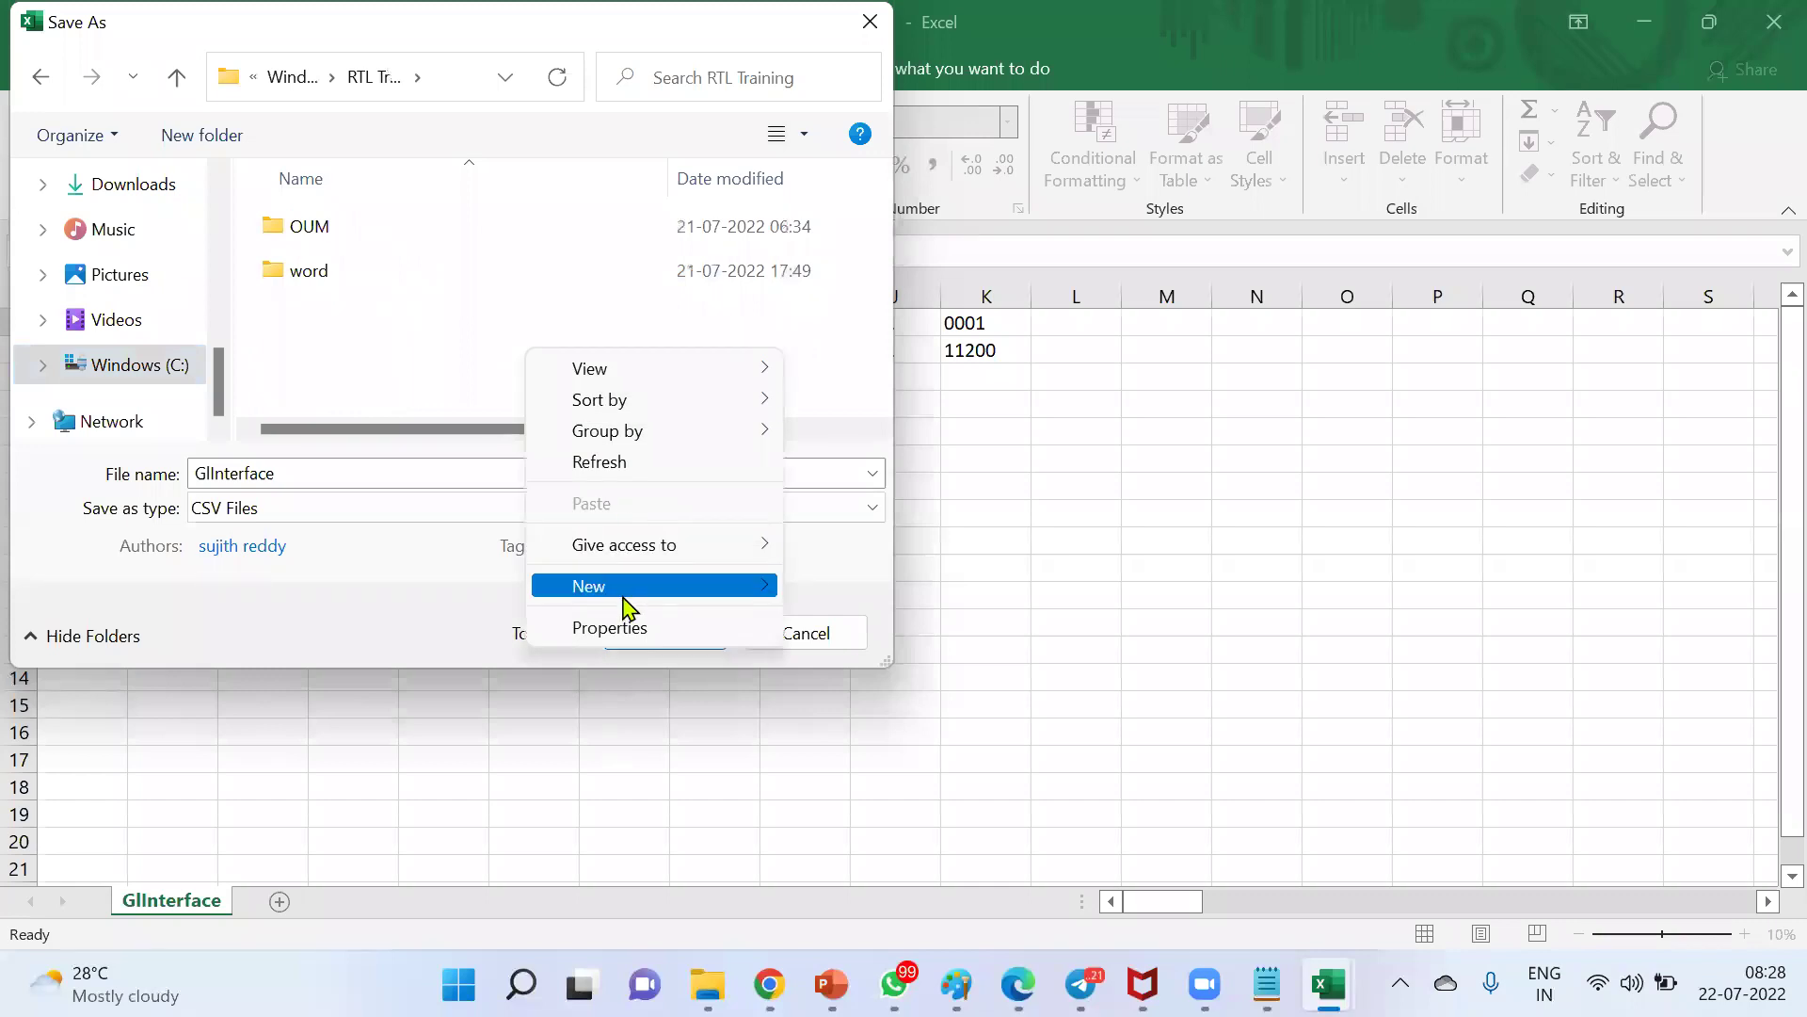
pyautogui.moveTo(754, 585)
pyautogui.click(848, 584)
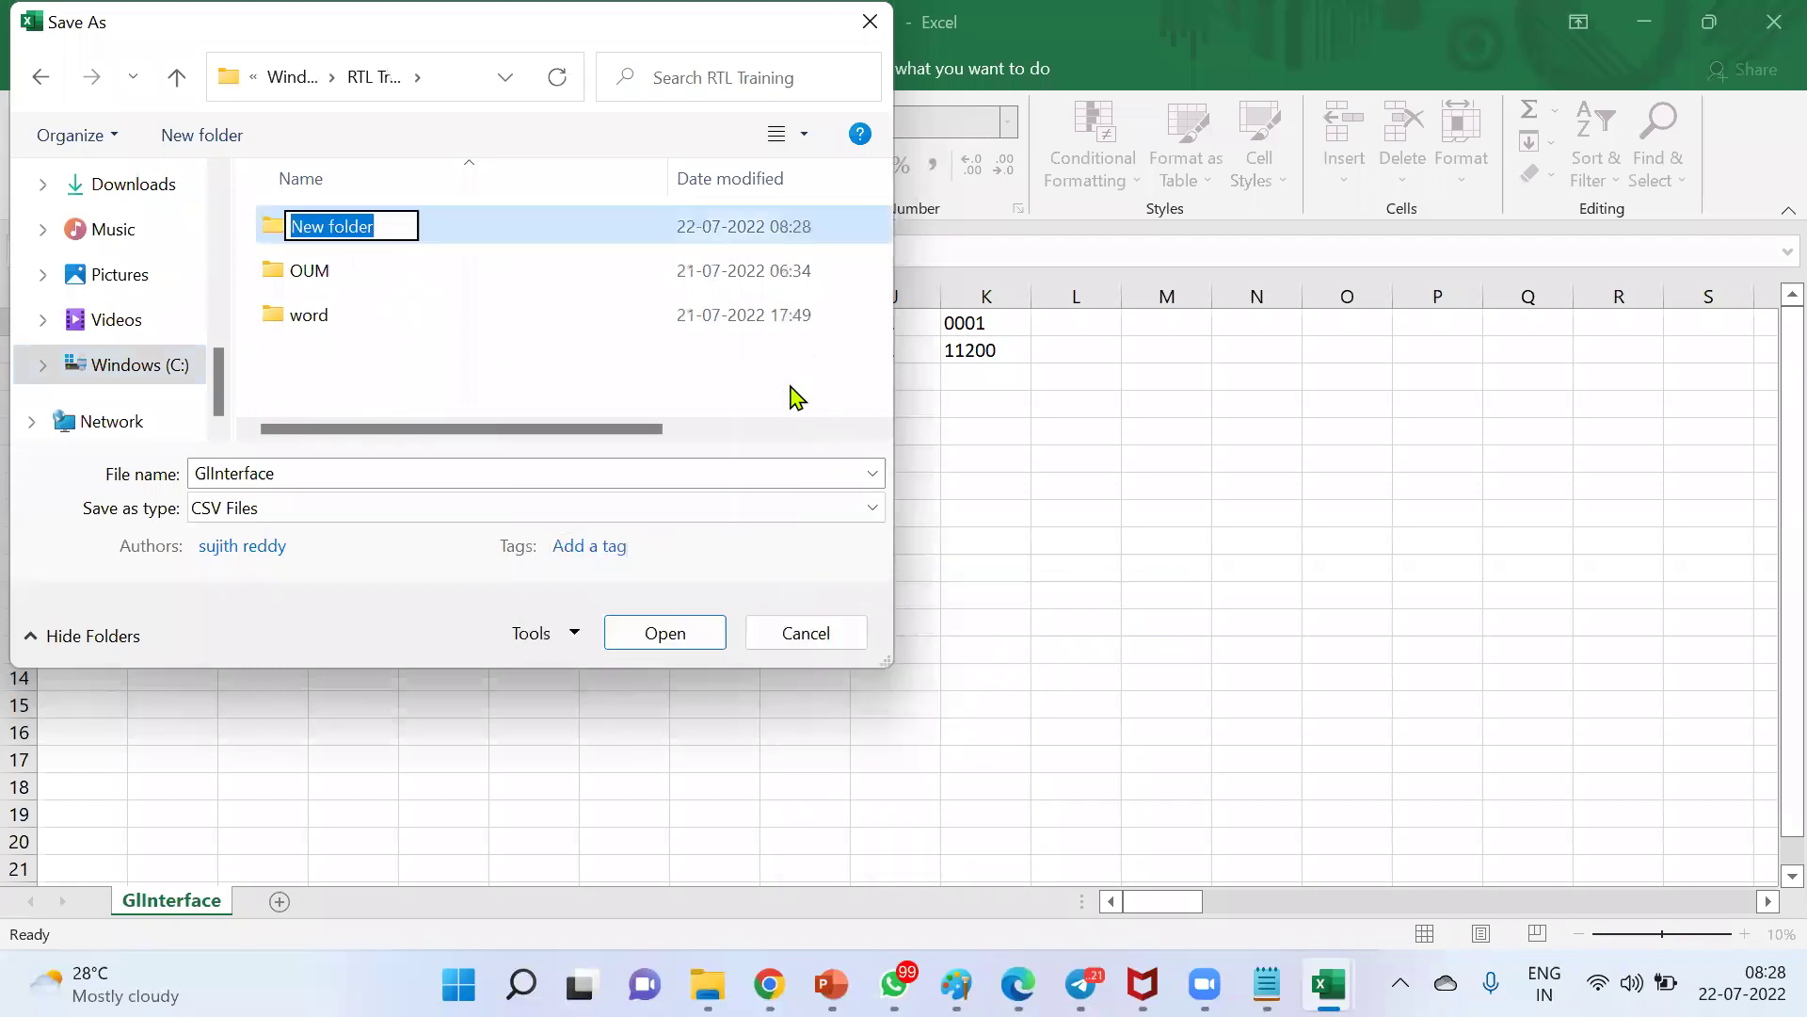
pyautogui.write('GL')
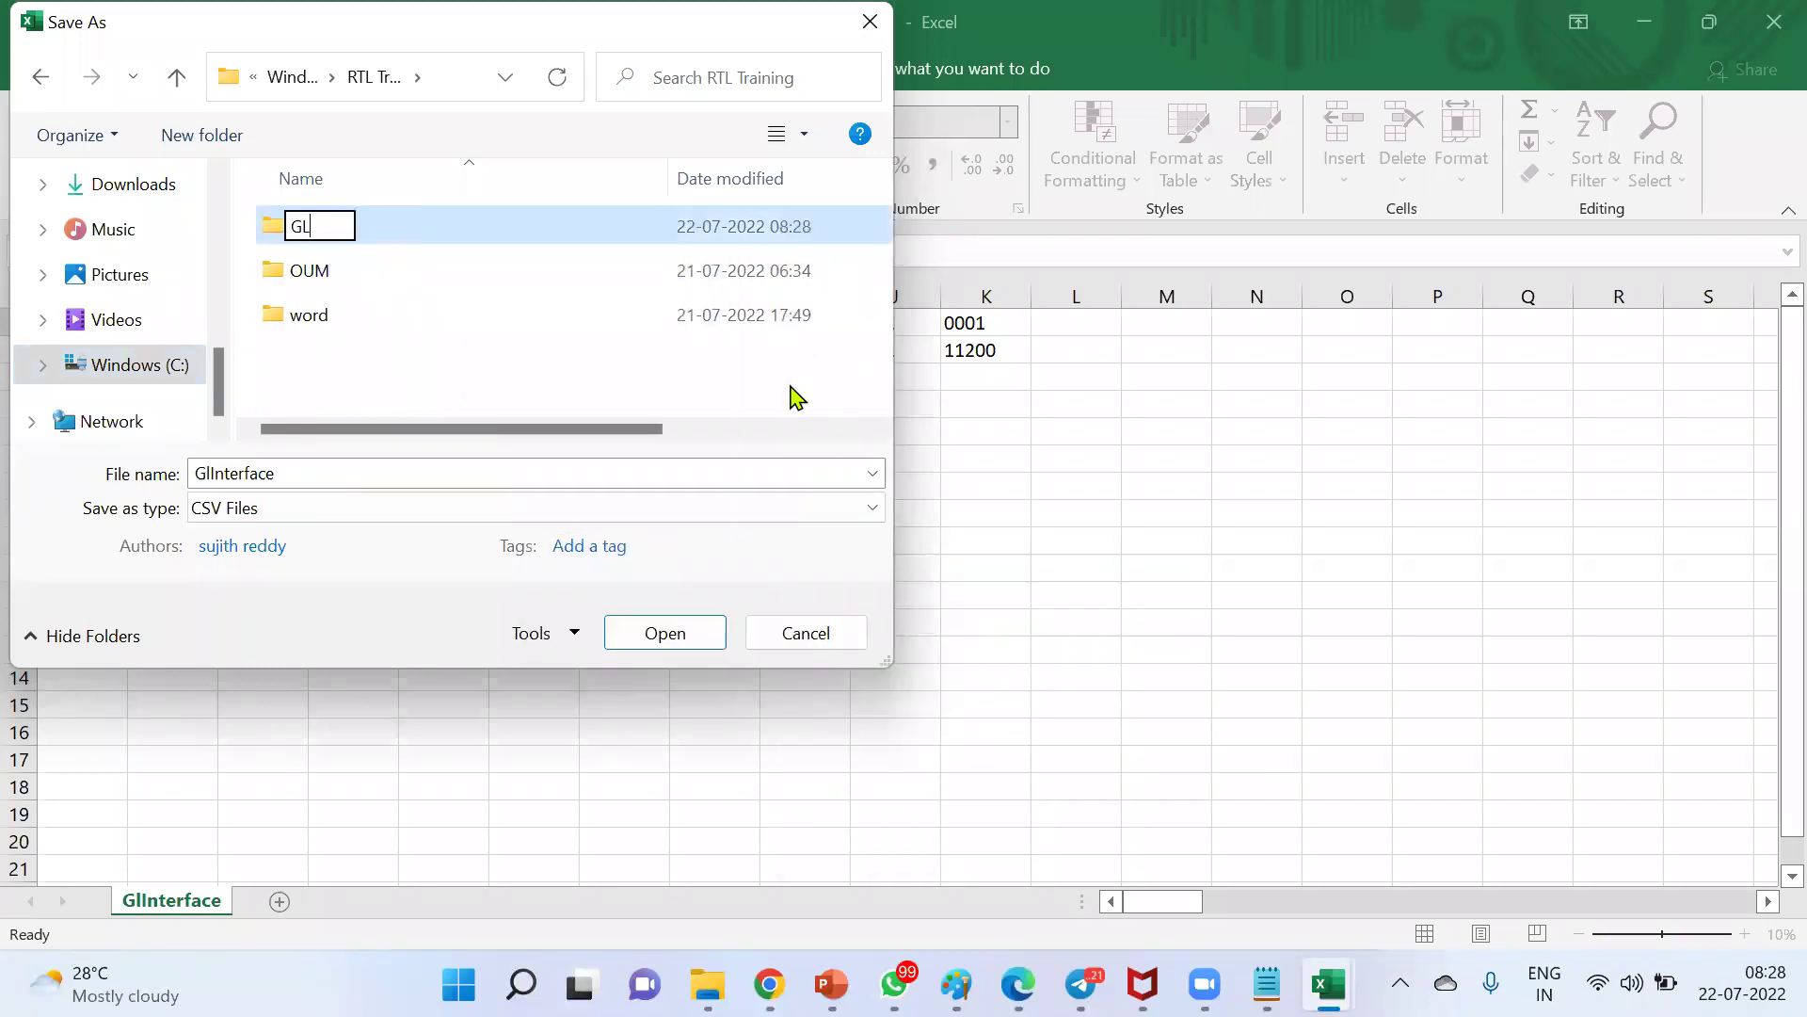
pyautogui.press('Return')
# Save the GlInterface CSV file in the GL folder and choose the same folder for the ZIP file
pyautogui.press('Return')
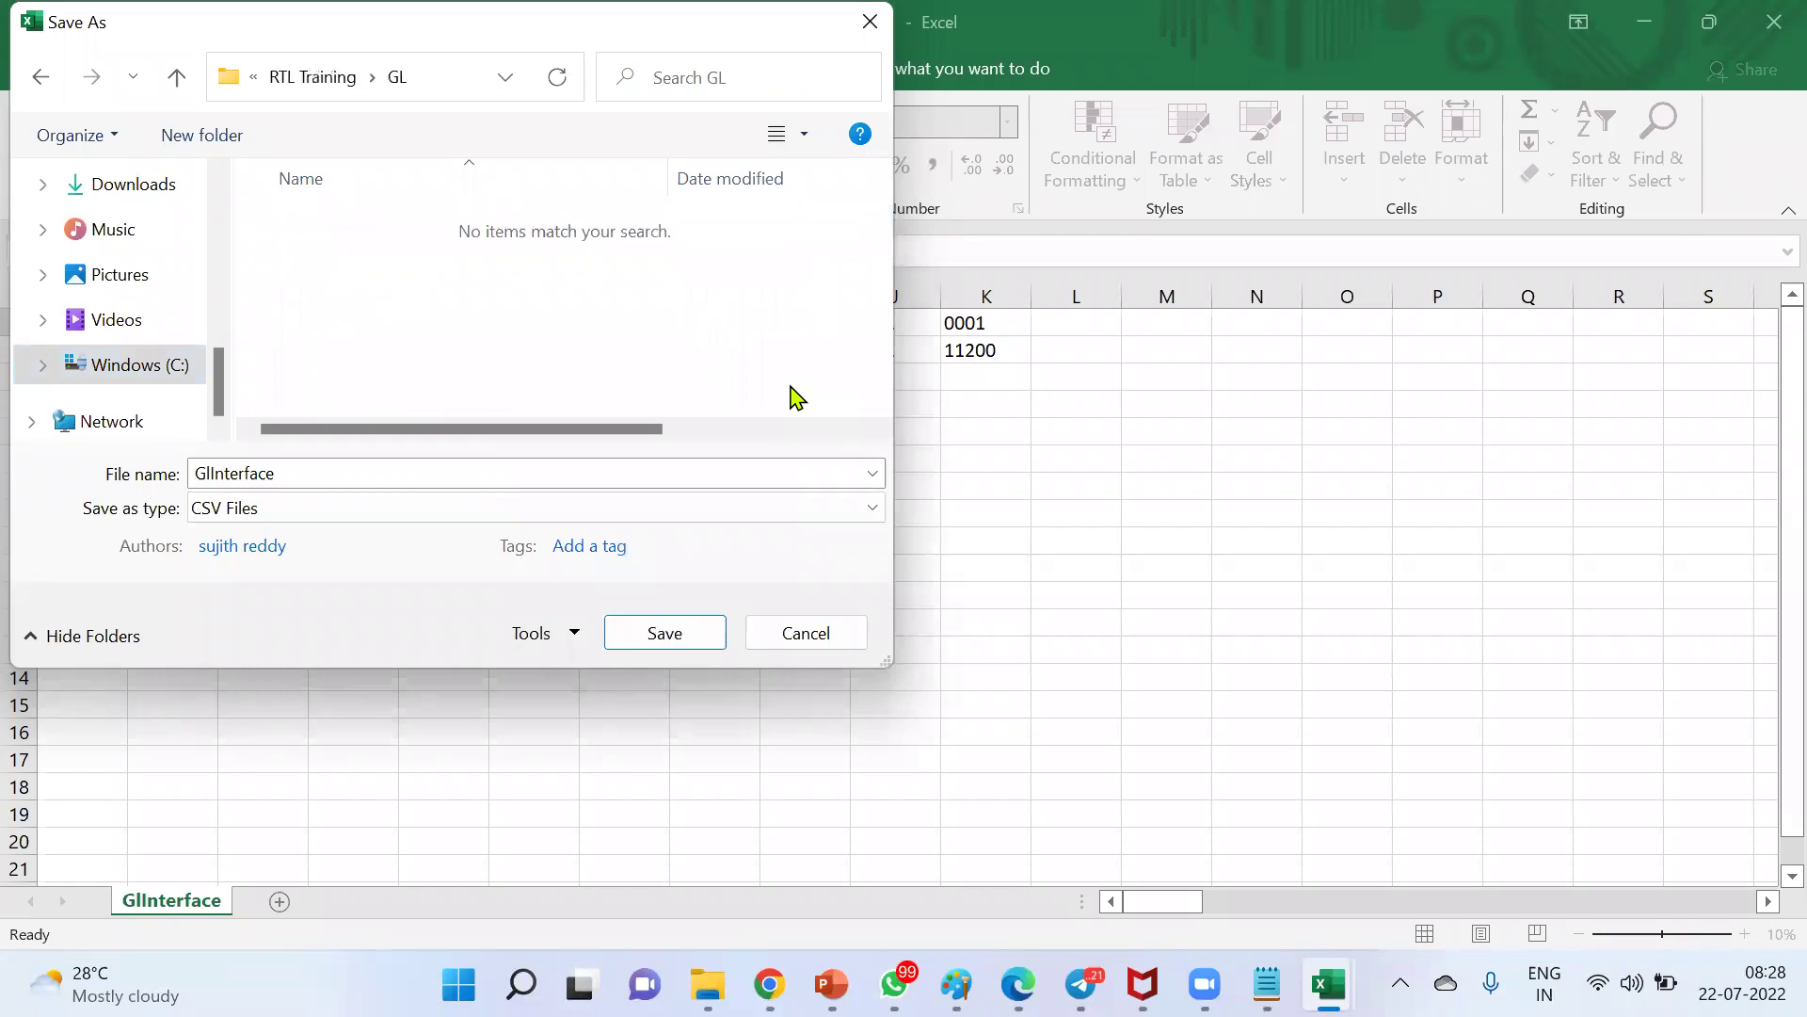
pyautogui.click(664, 634)
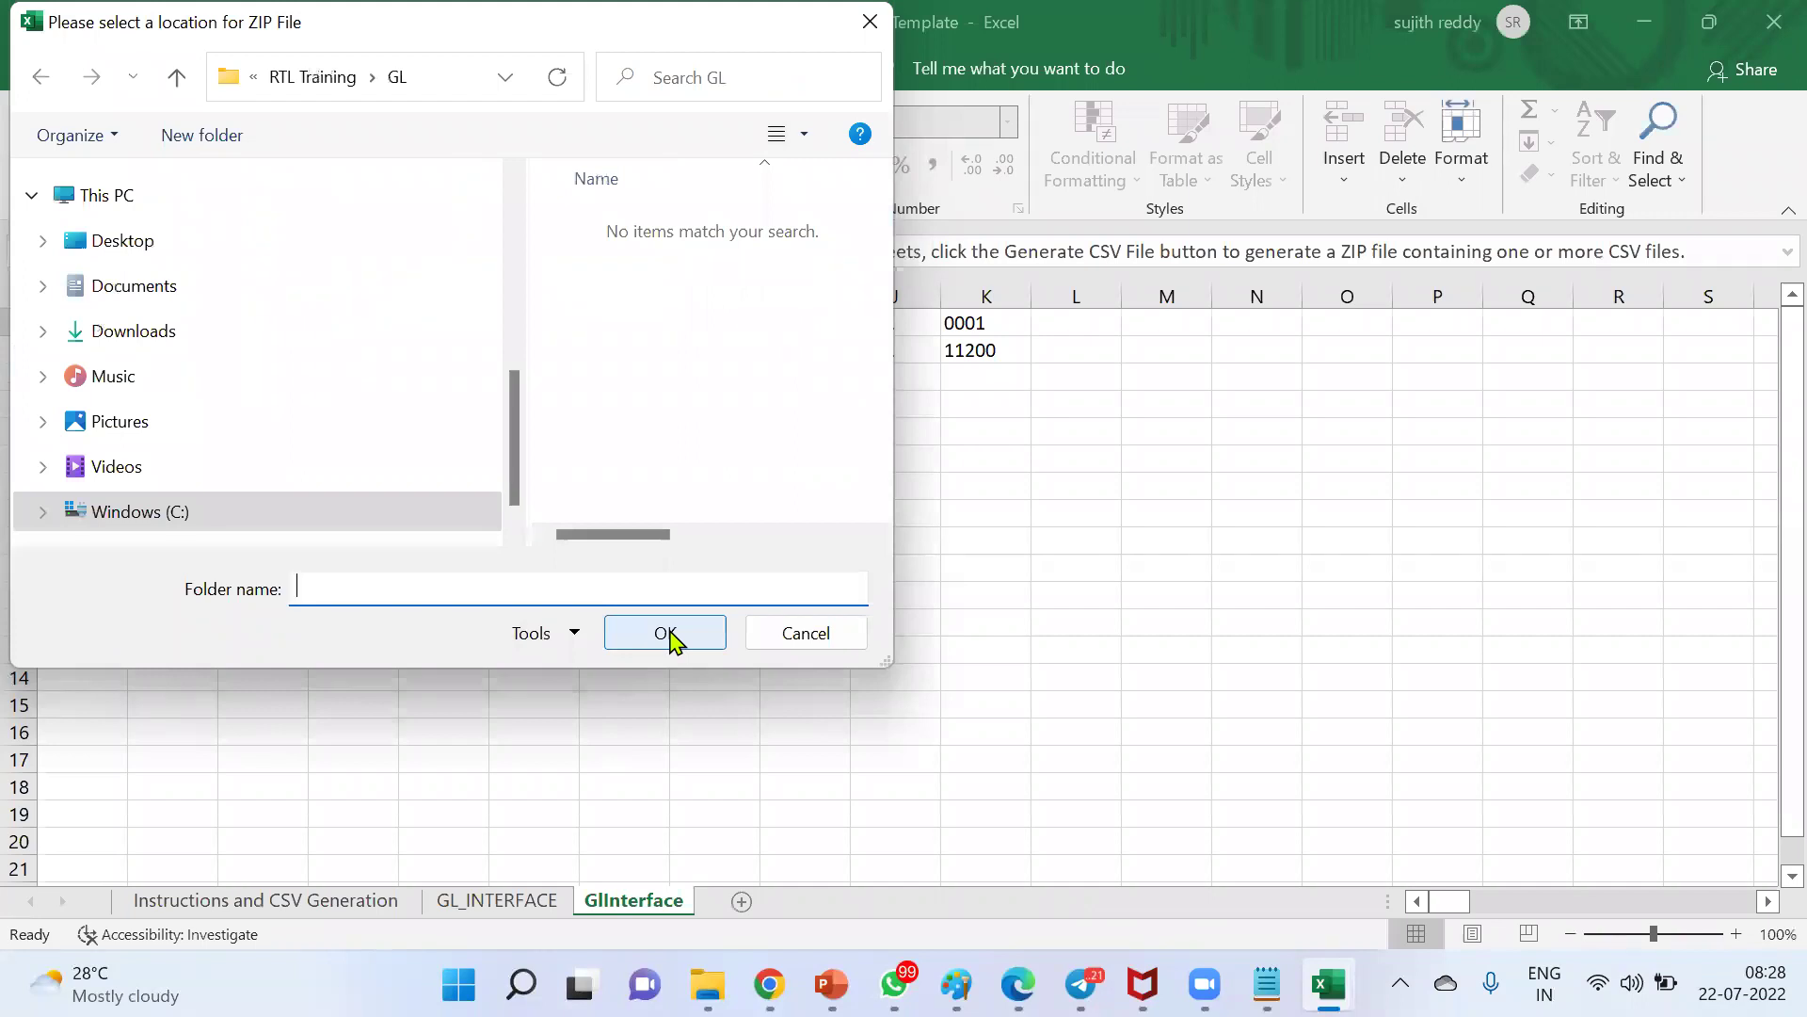
pyautogui.click(667, 634)
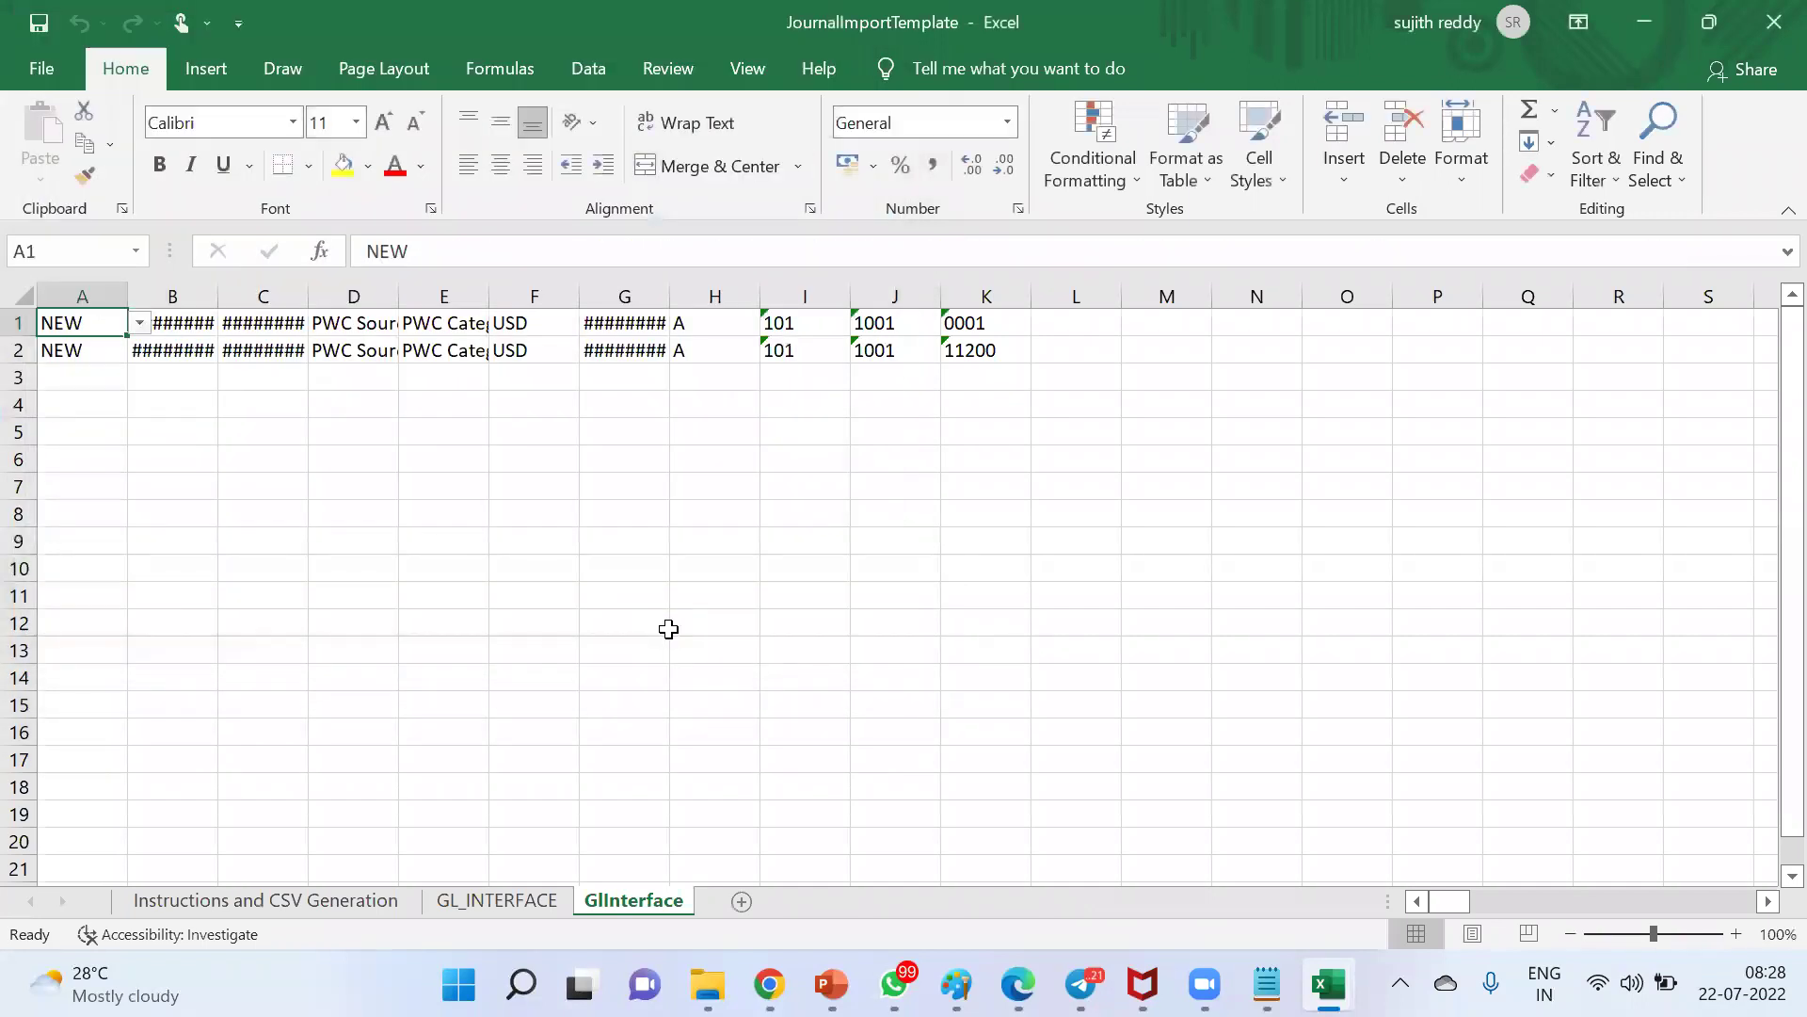
# Switch to File Explorer and check the generated ZIP file in the GL folder under RTL Training on the C: drive
pyautogui.click(708, 983)
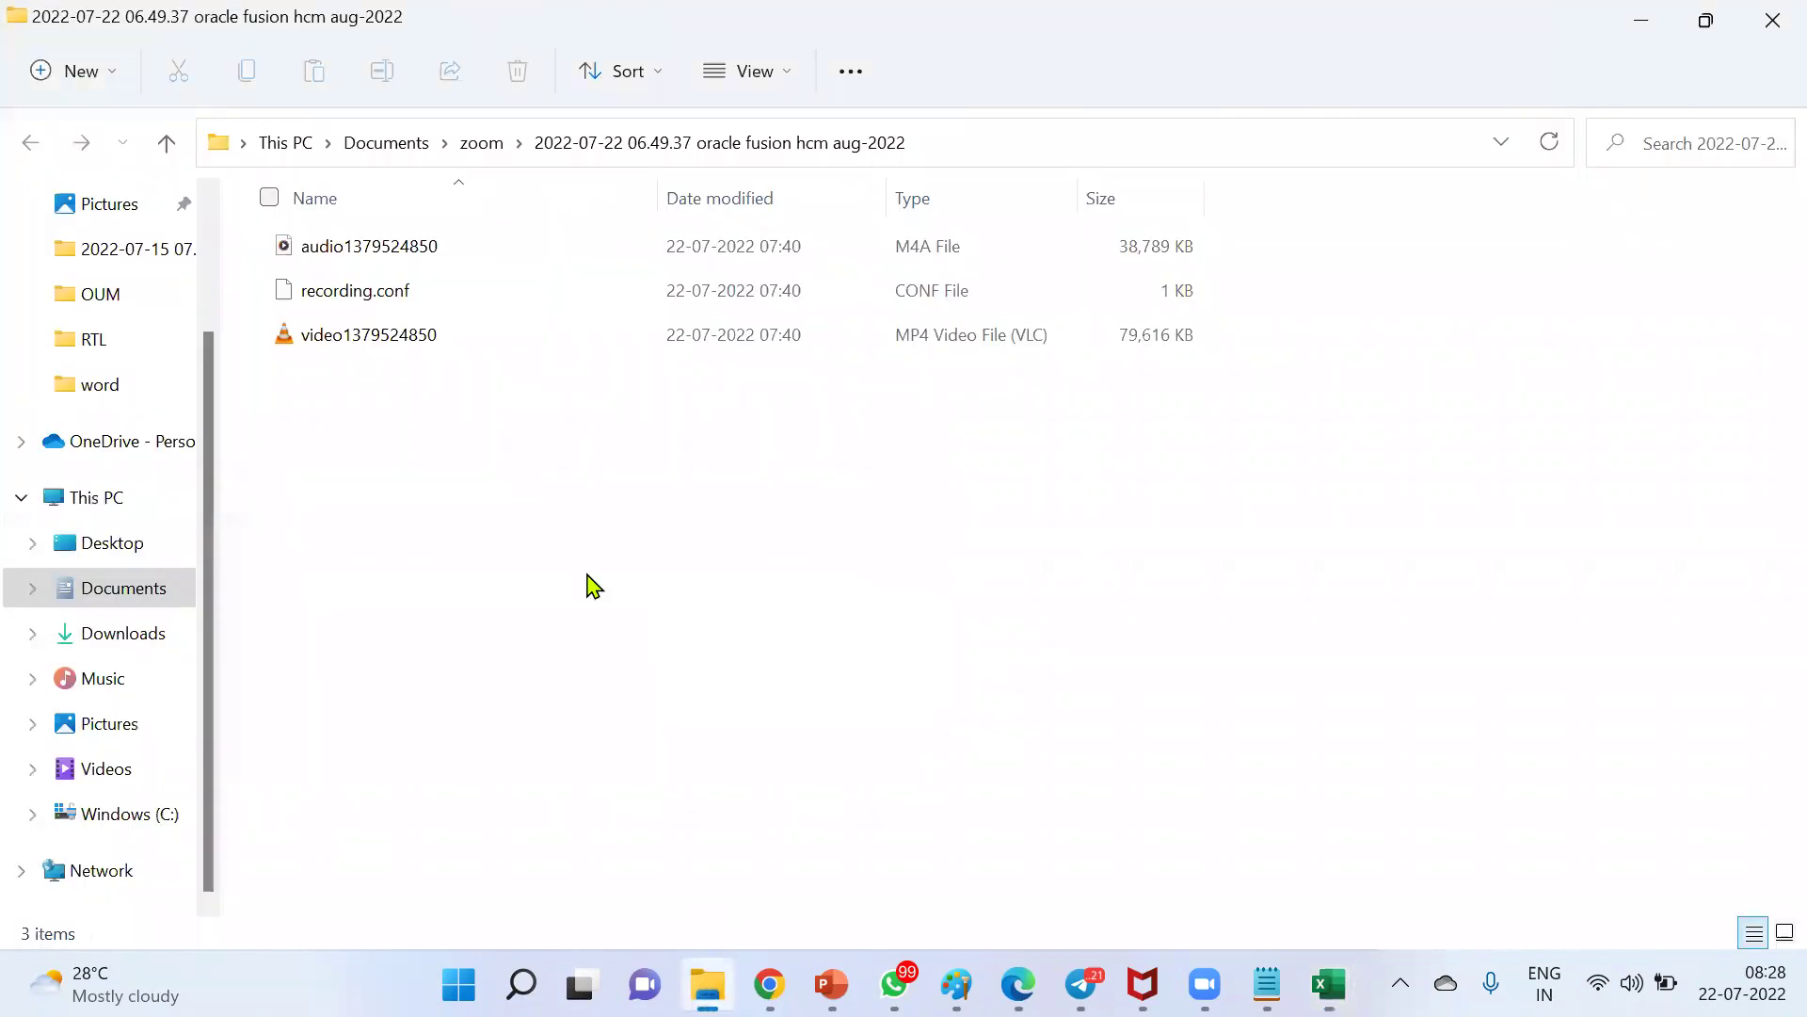
pyautogui.click(145, 819)
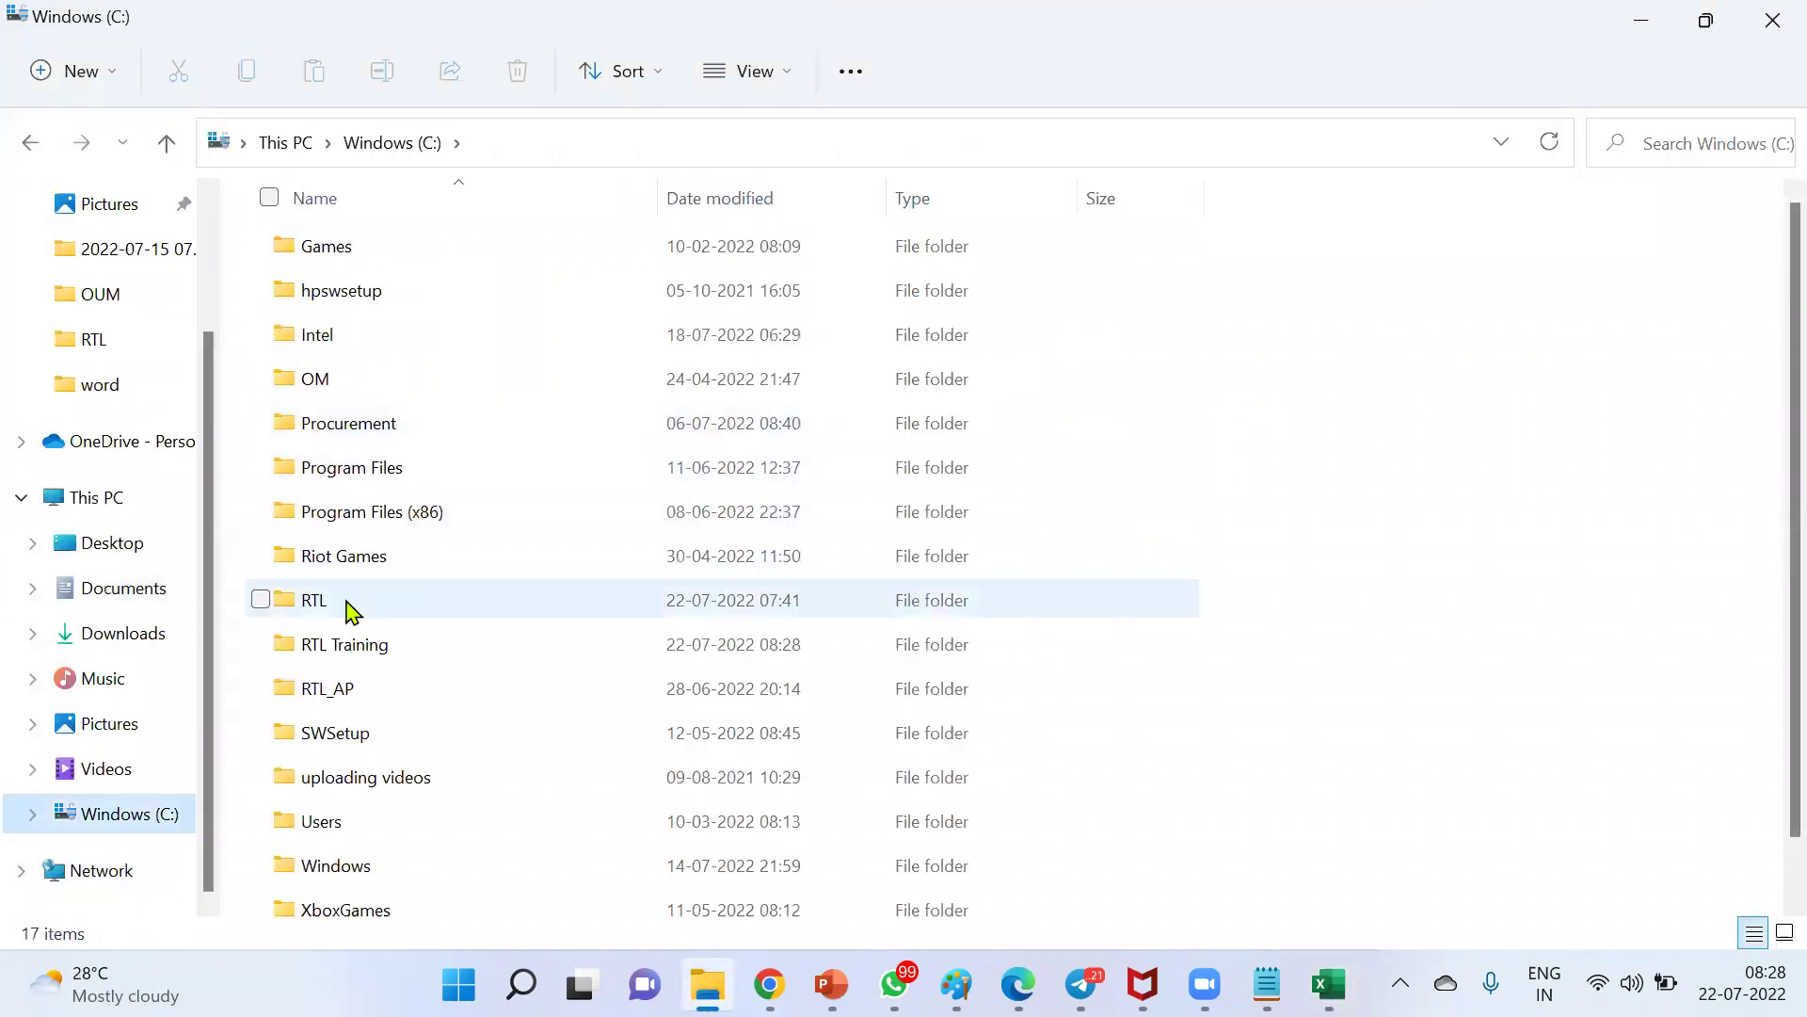
pyautogui.doubleClick(343, 647)
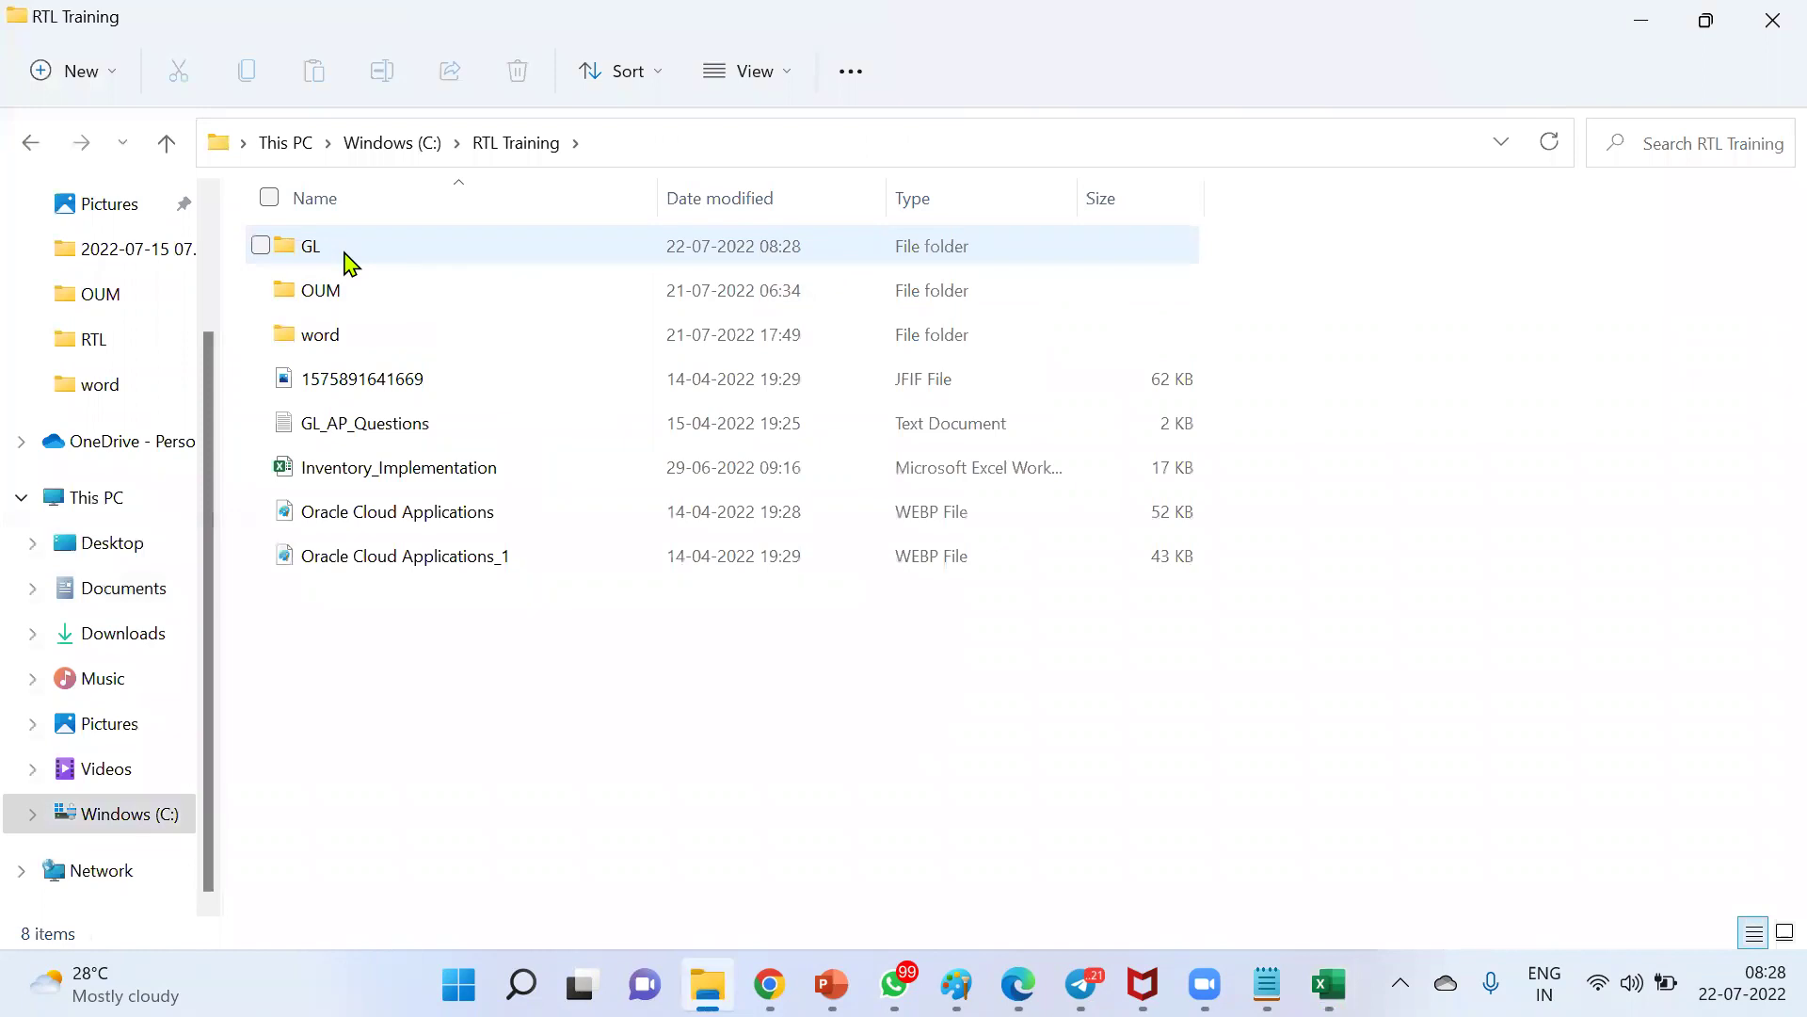
pyautogui.doubleClick(346, 256)
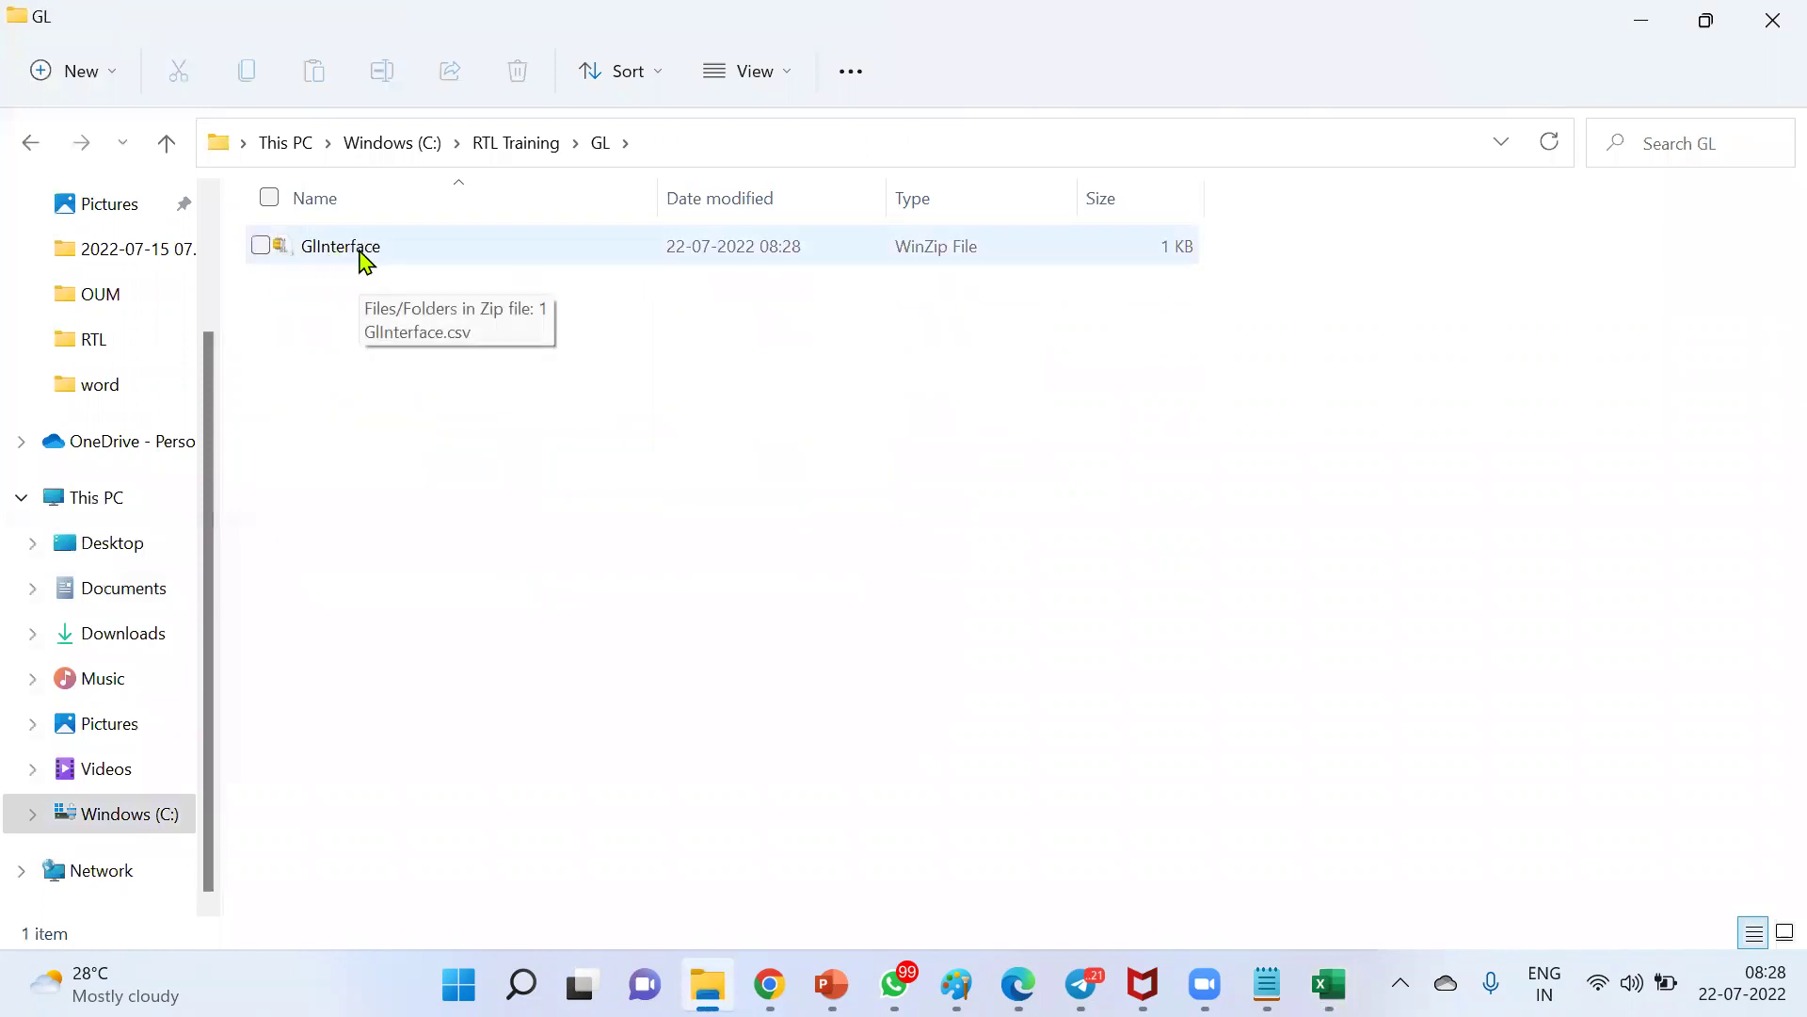
# Check the FBDI Stages slide in PowerPoint and the UCM account on the Journal Import documentation page in Chrome
pyautogui.moveTo(899, 979)
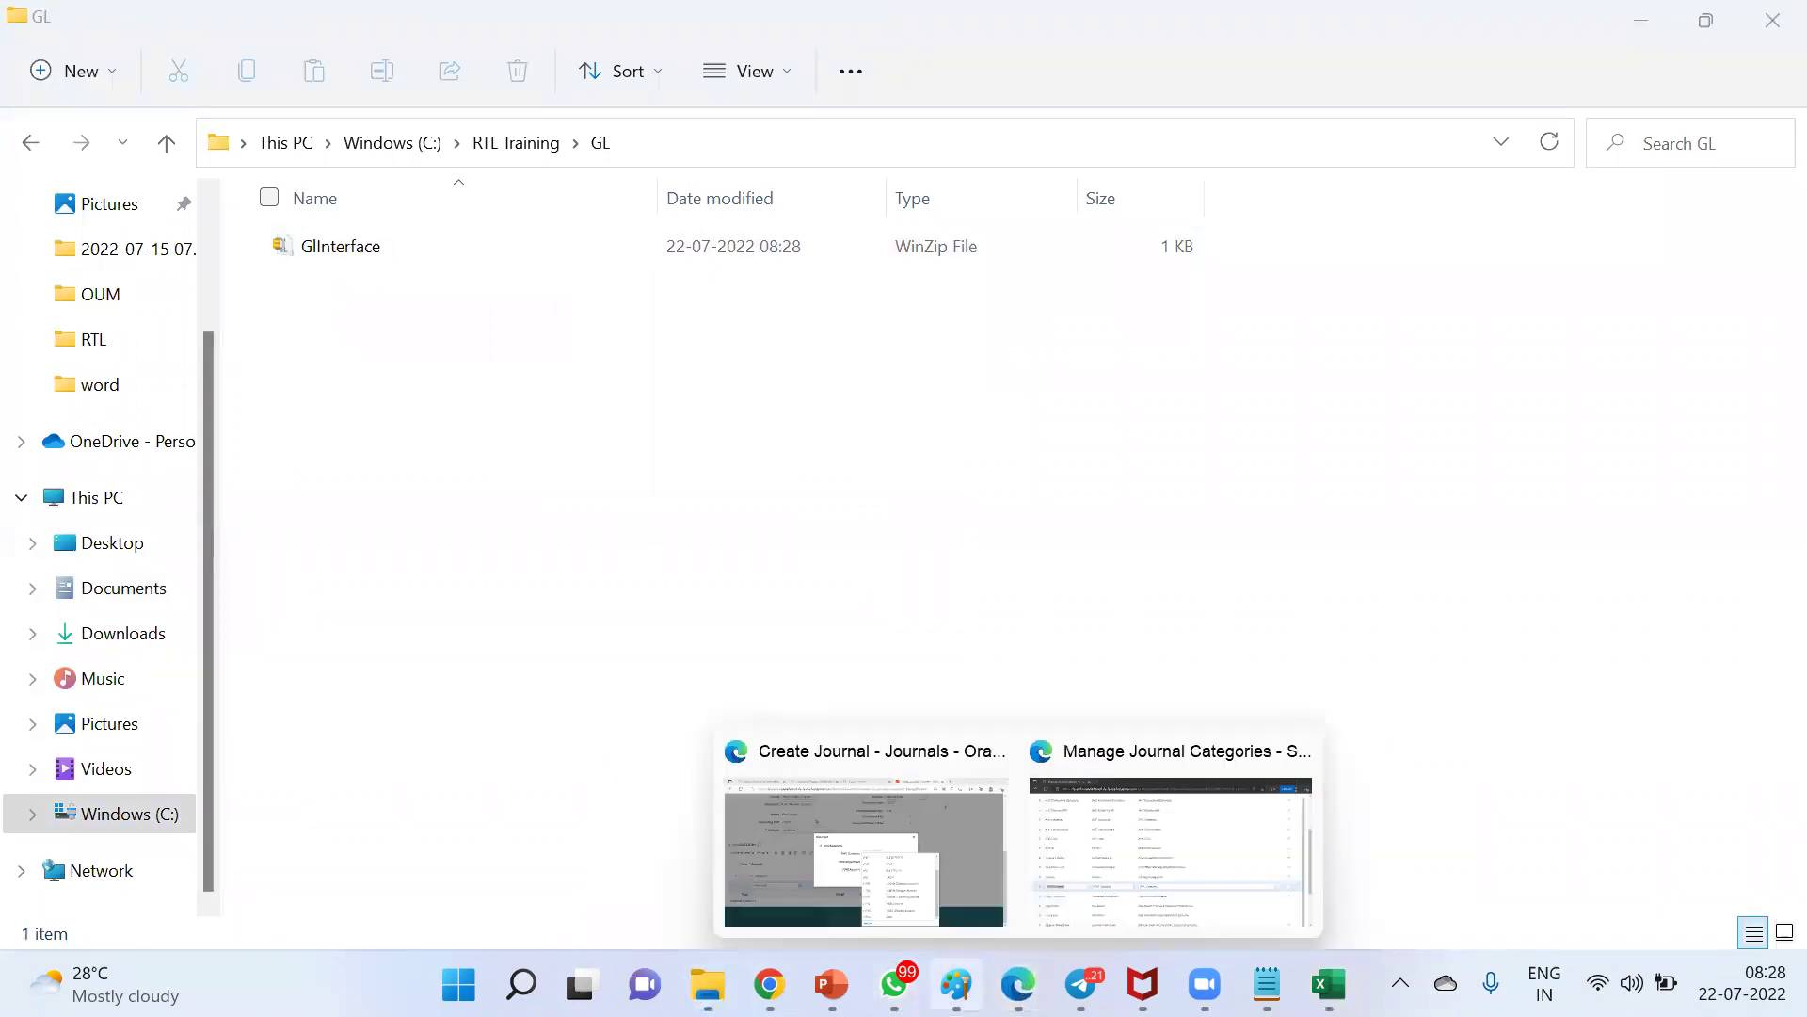
pyautogui.click(832, 984)
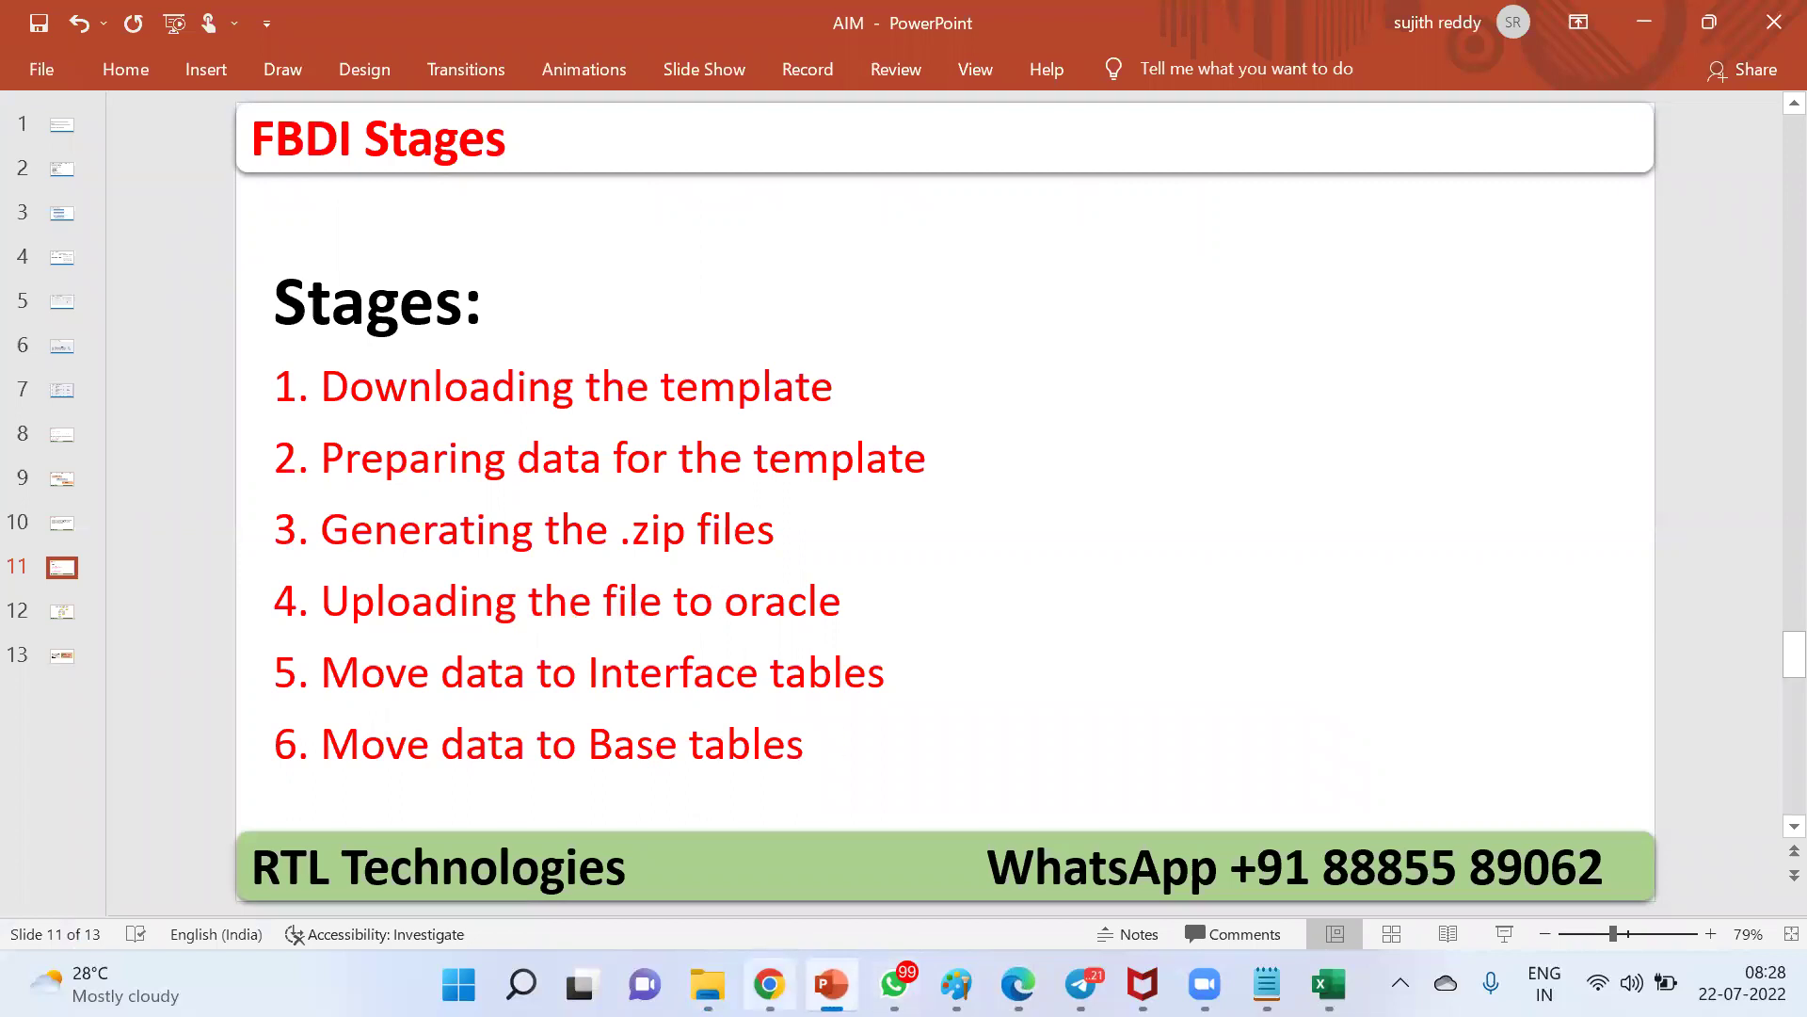
pyautogui.click(769, 984)
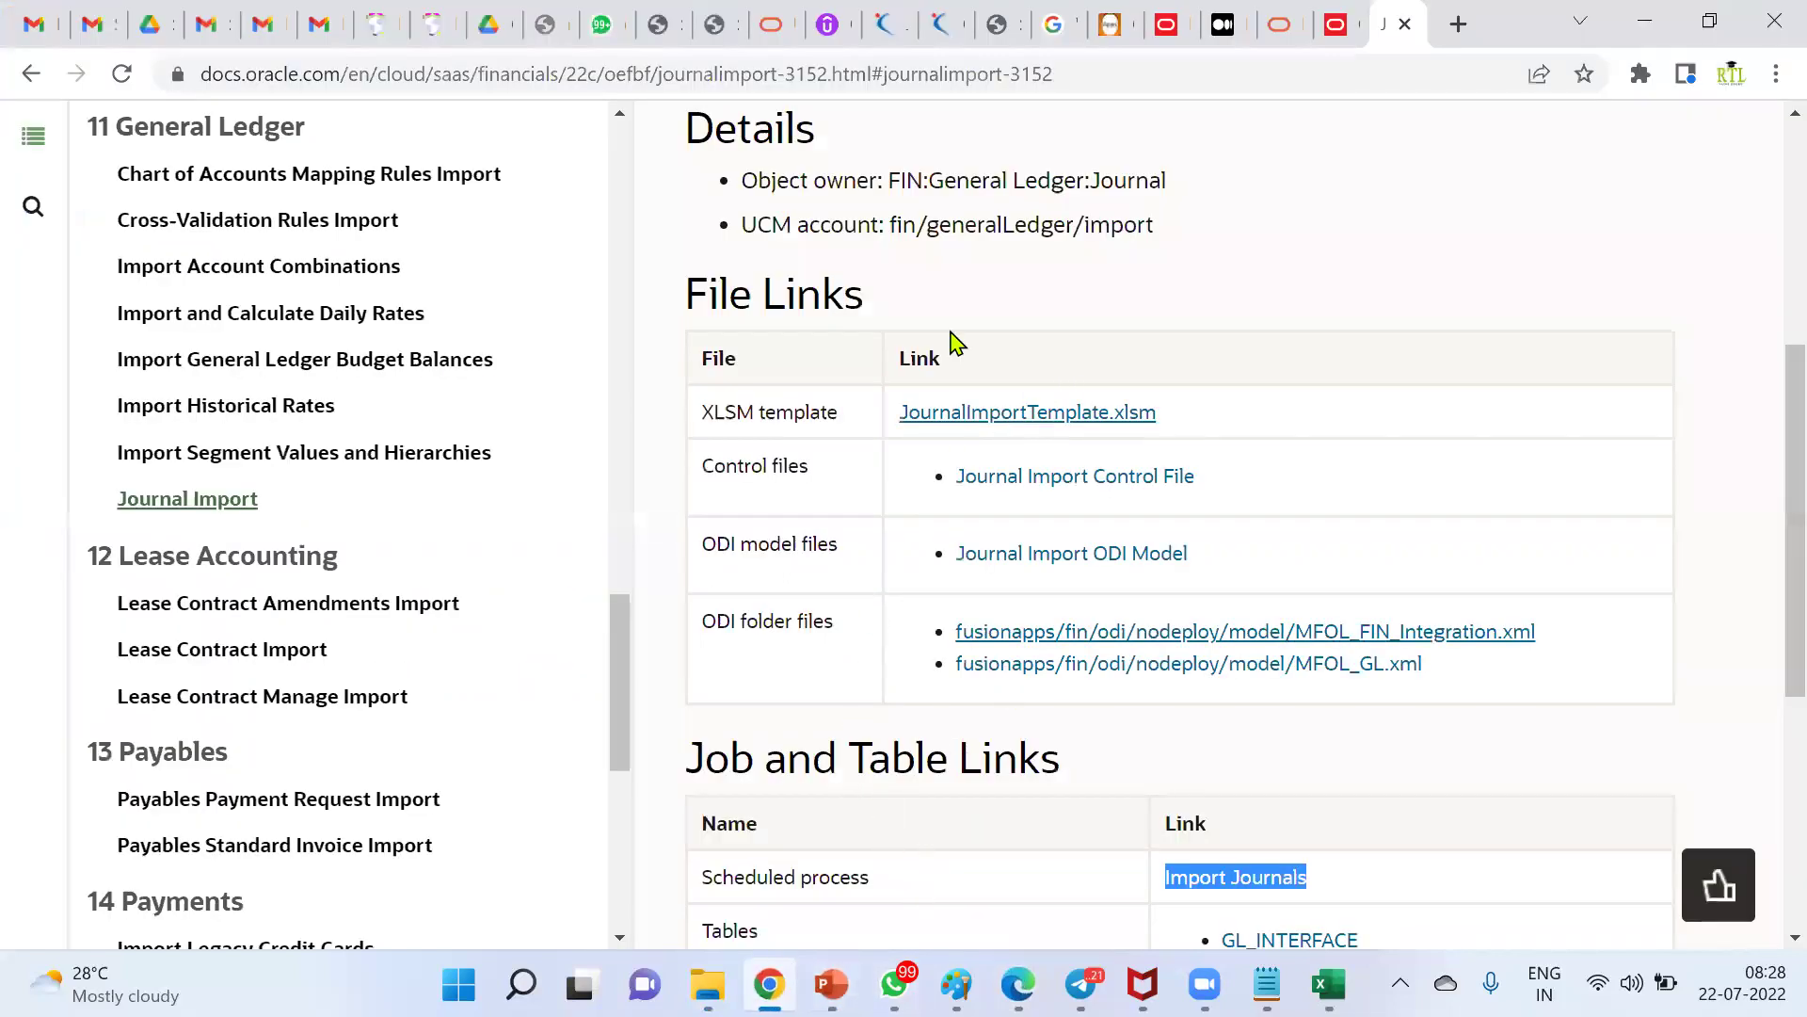
pyautogui.moveTo(889, 226); pyautogui.dragTo(1156, 240)
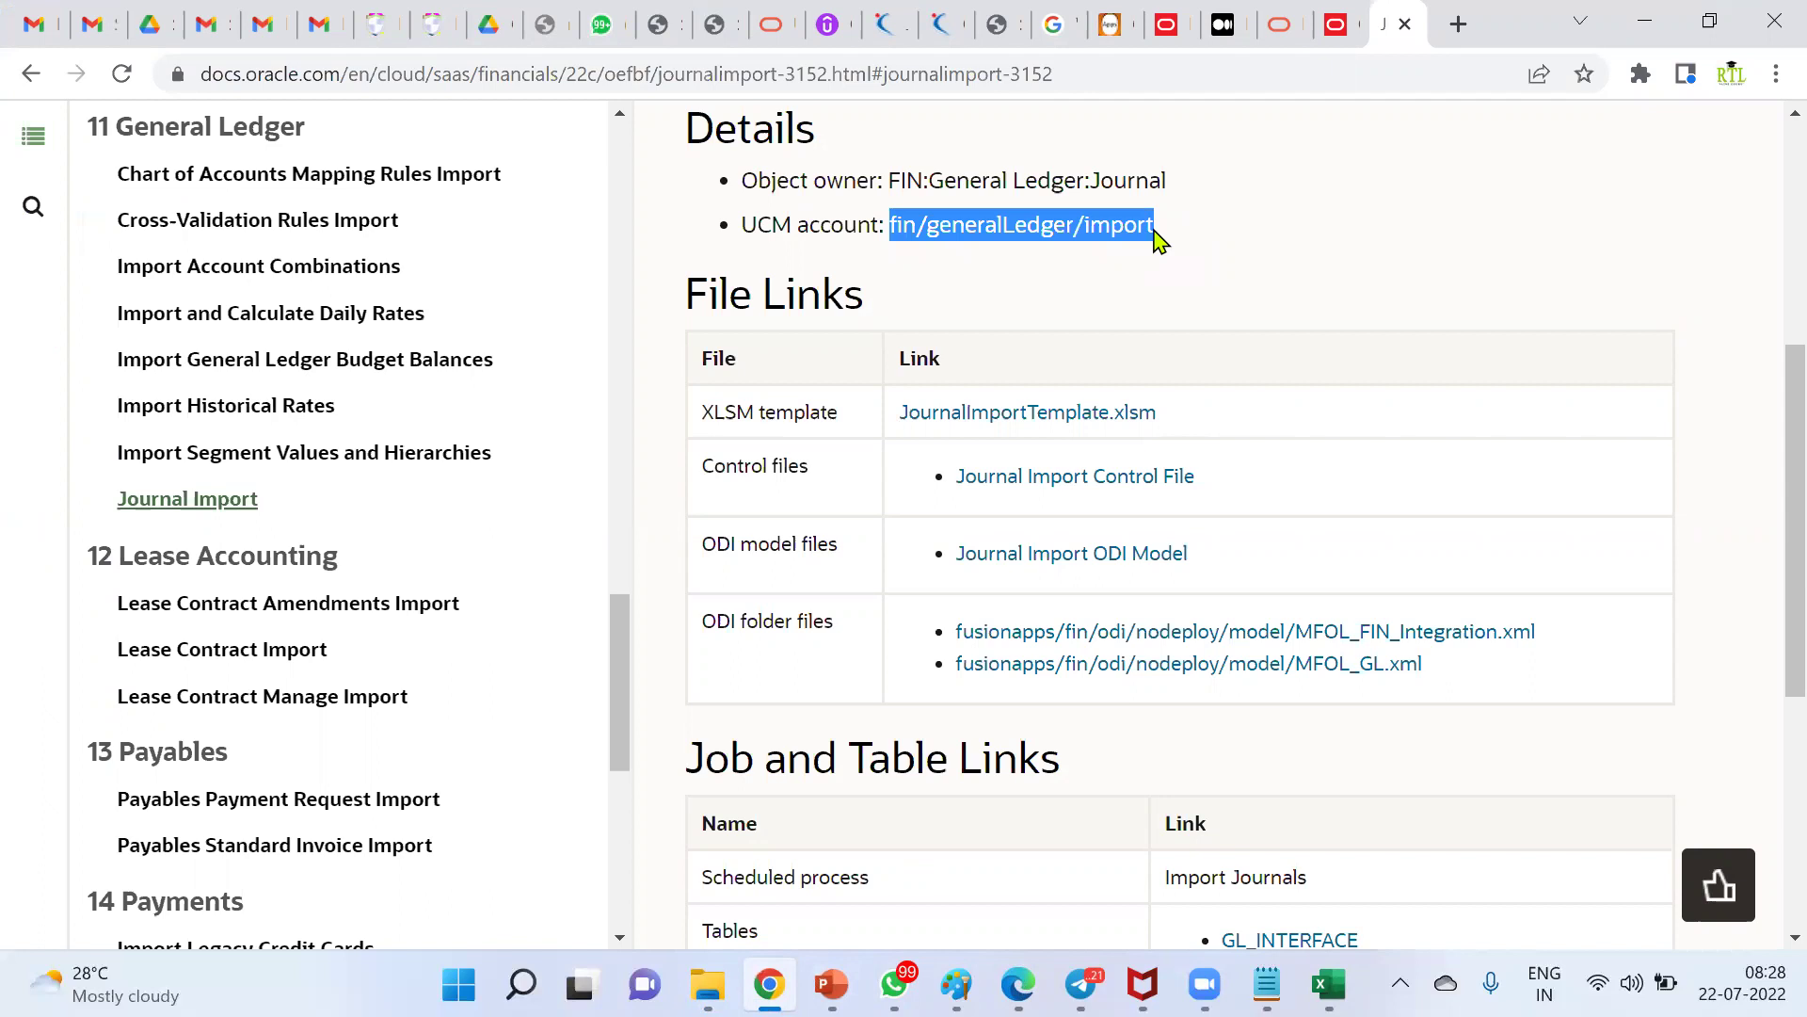
# Switch to Oracle Fusion in Edge, go full screen, and cancel the account selection and the open journal
pyautogui.click(1018, 984)
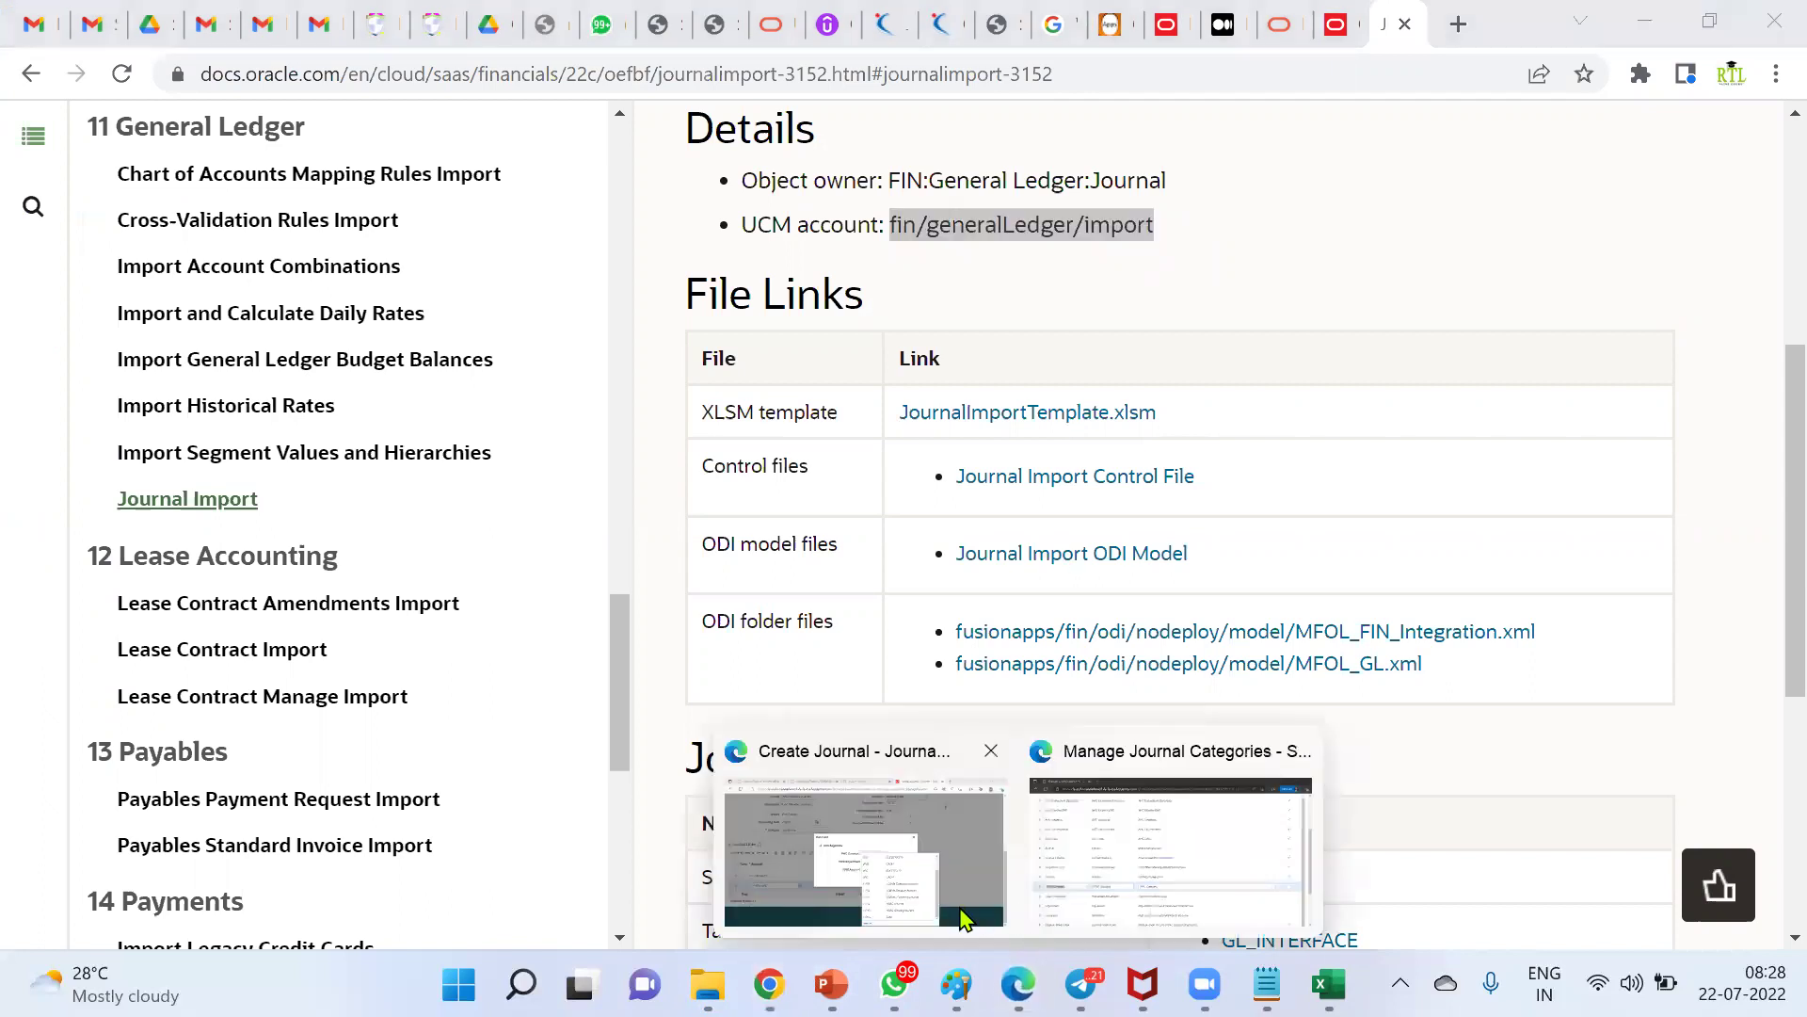
pyautogui.click(962, 918)
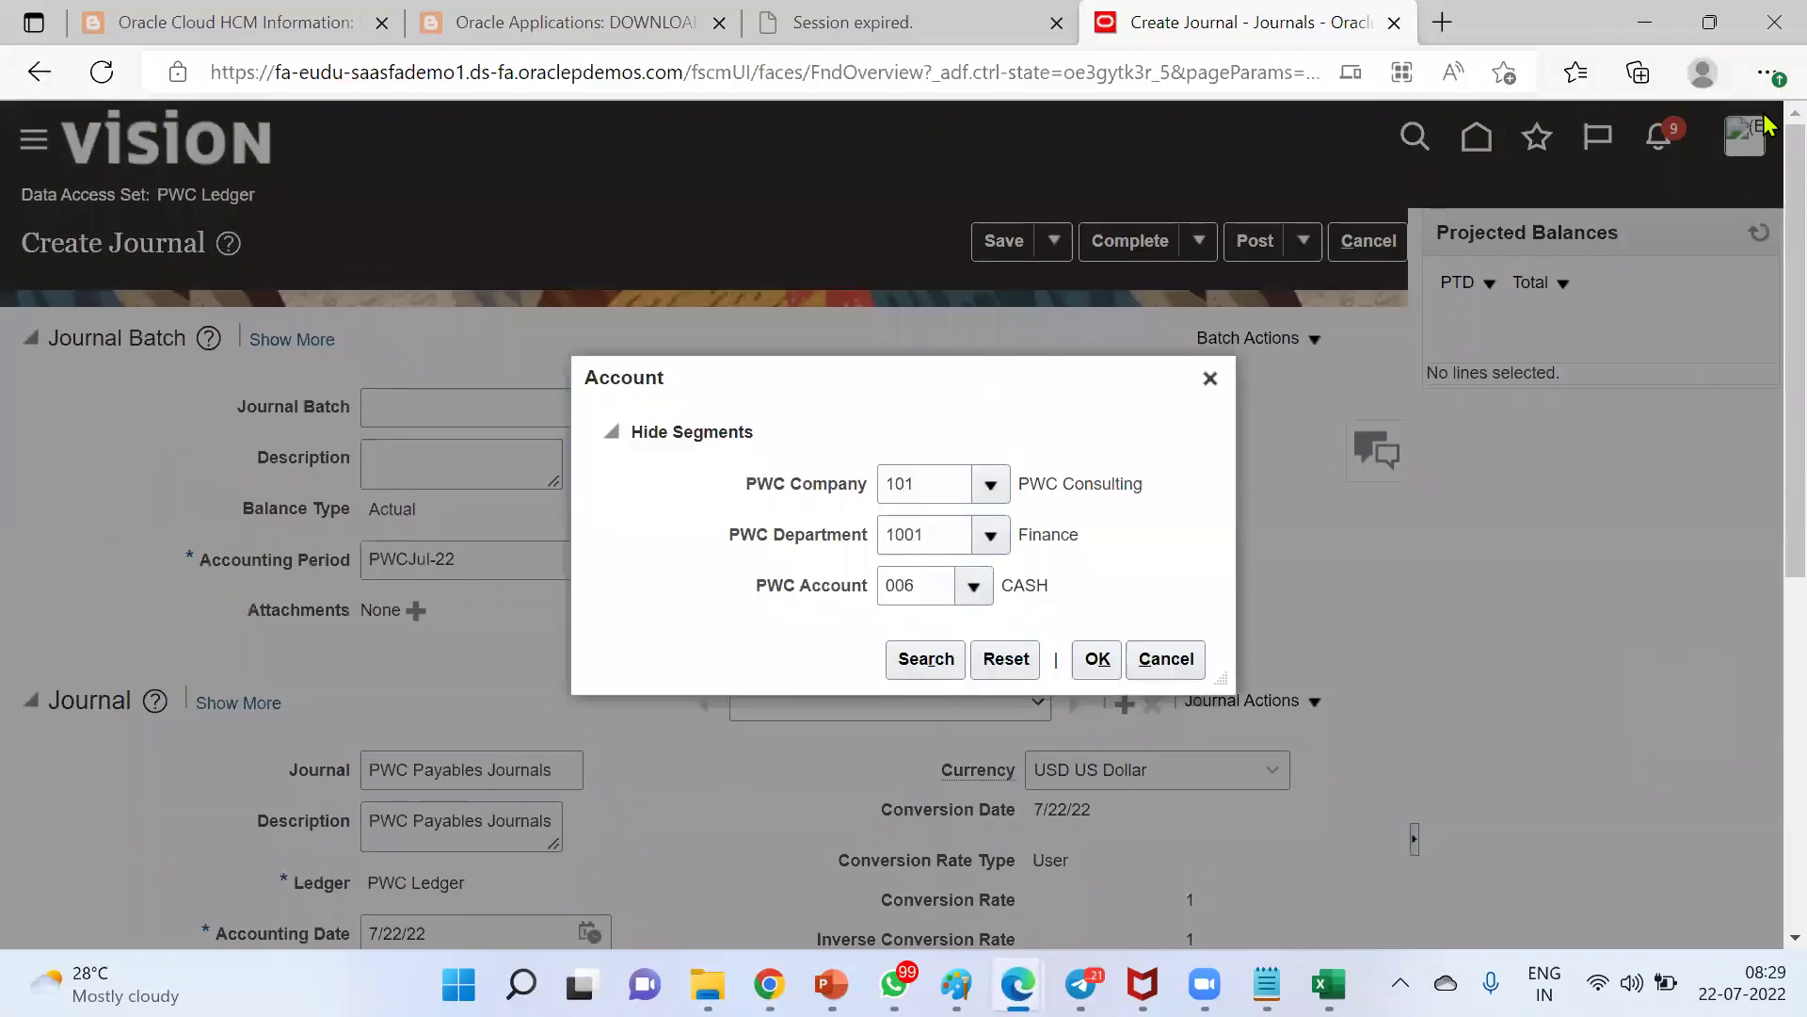
pyautogui.click(1166, 659)
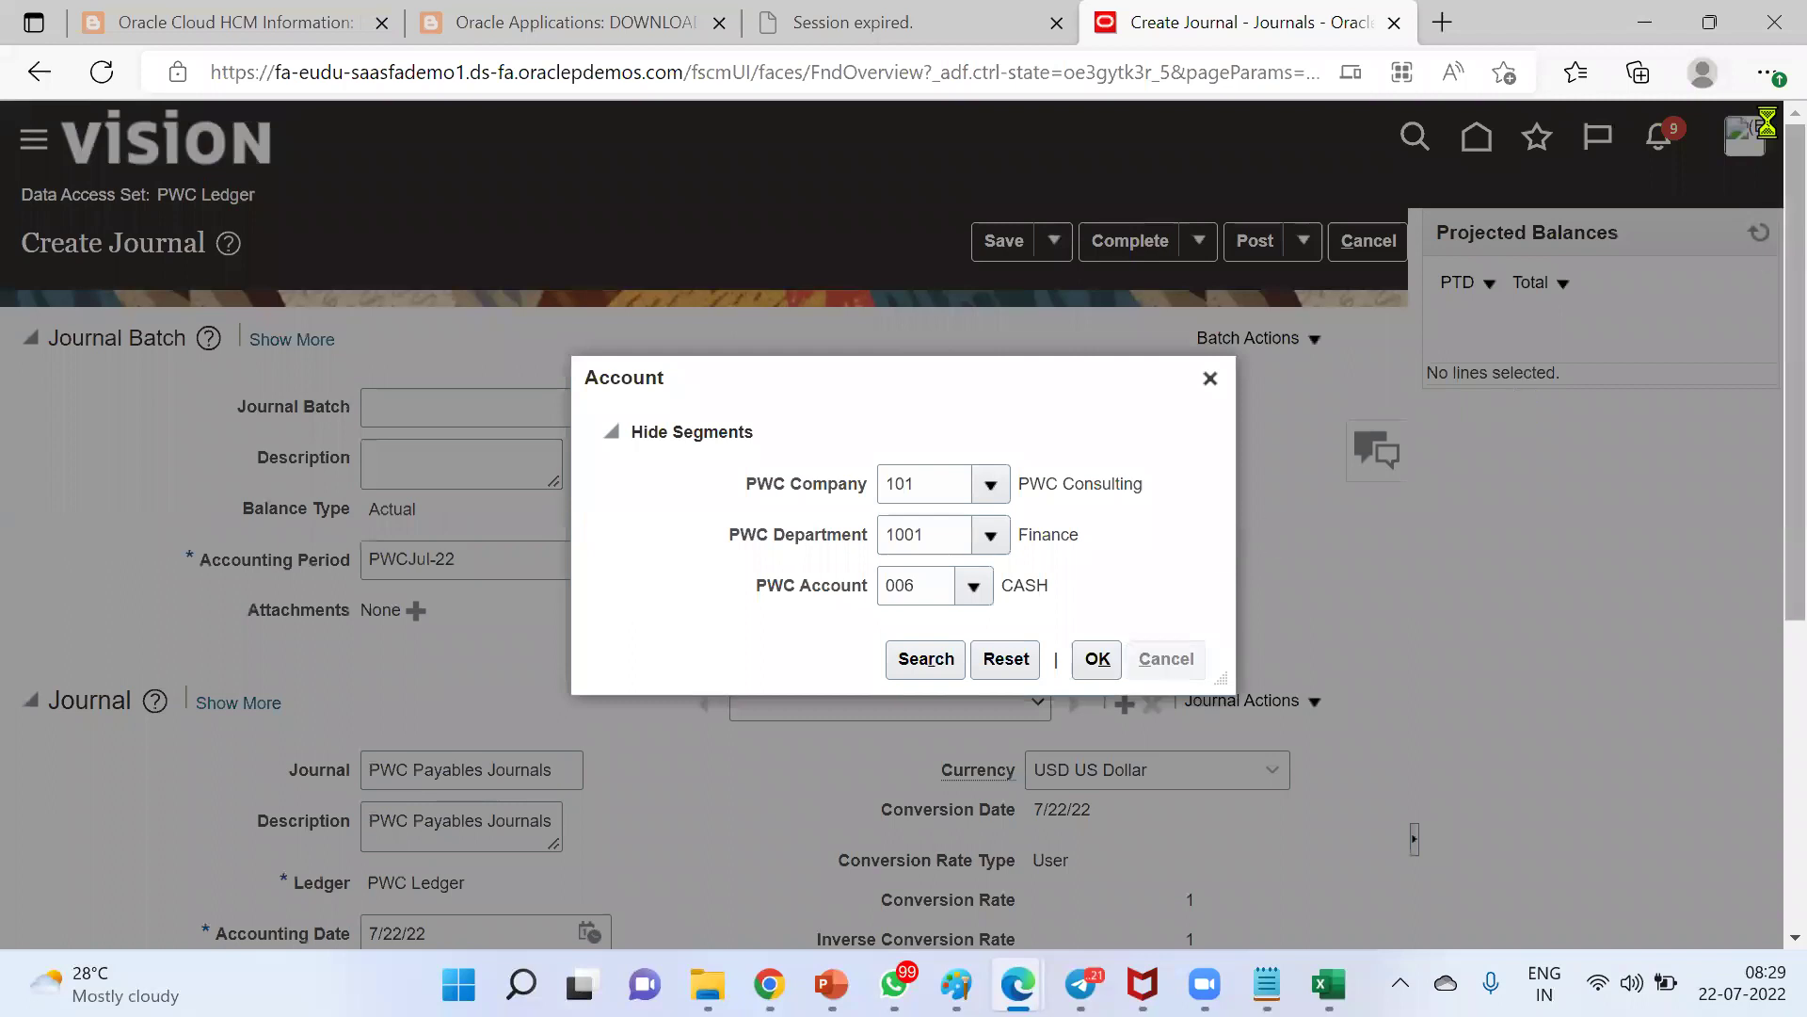
pyautogui.click(1766, 74)
pyautogui.click(1713, 266)
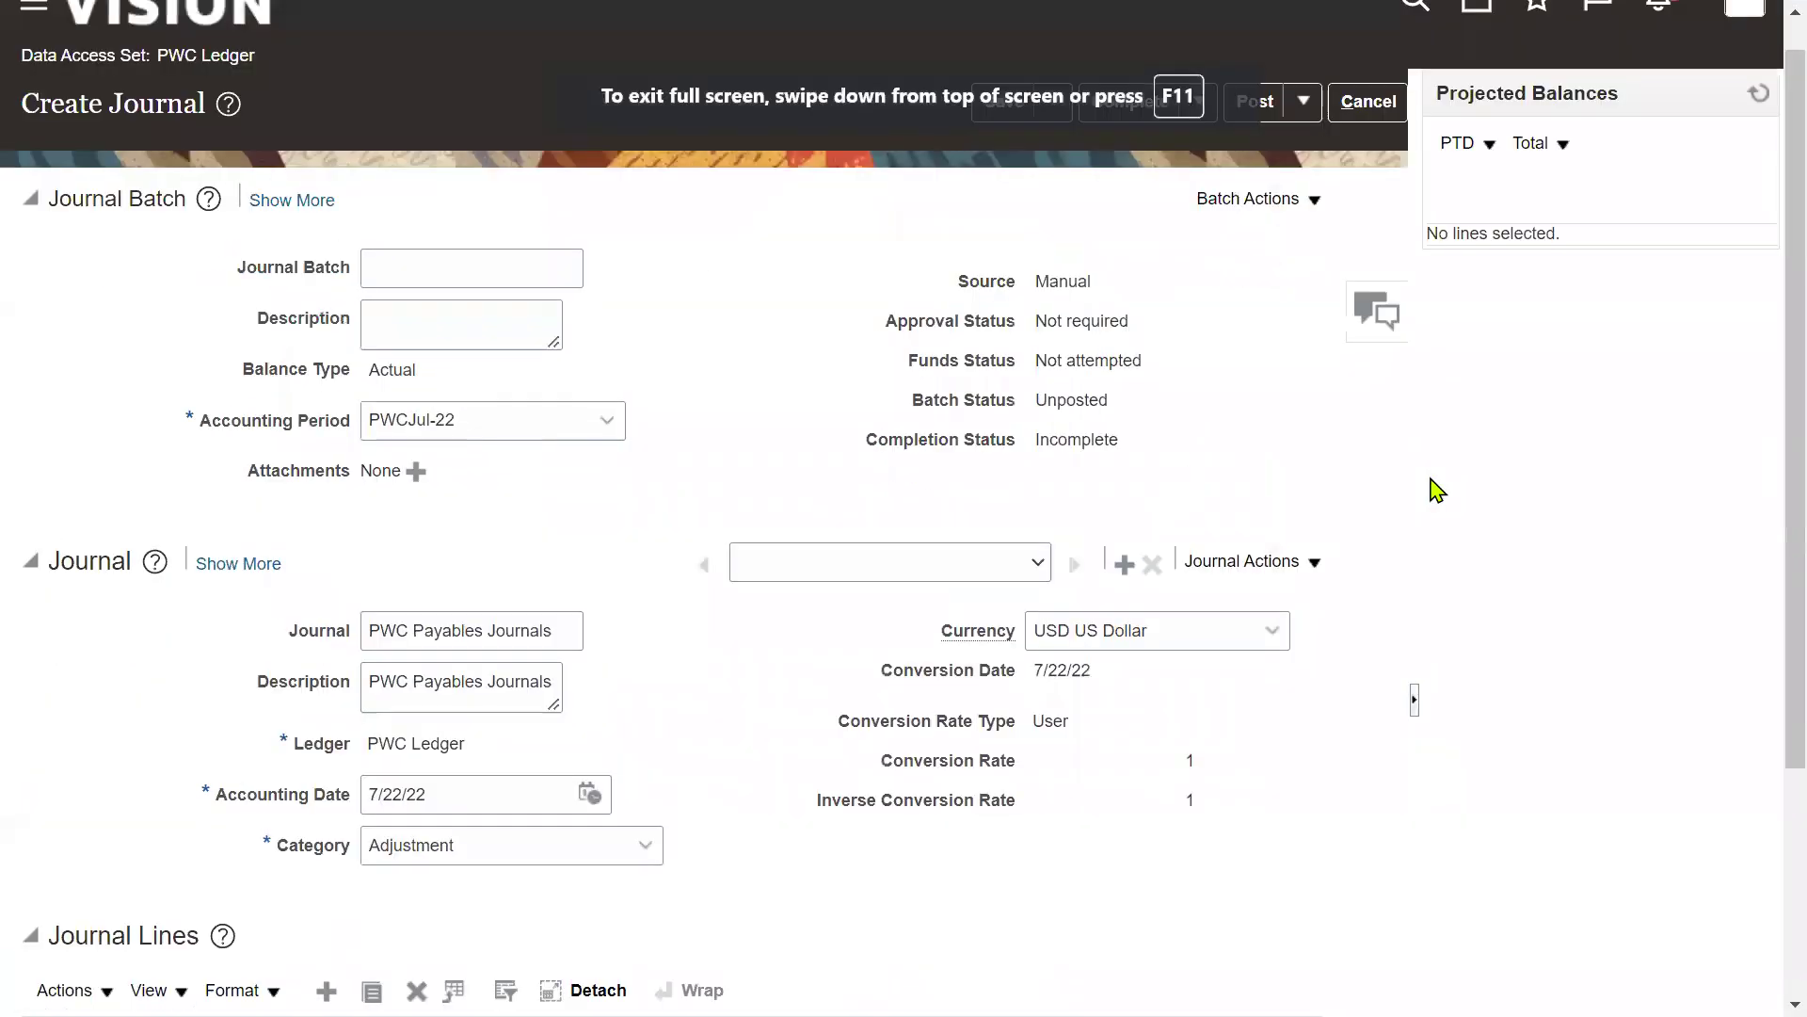
pyautogui.click(1355, 146)
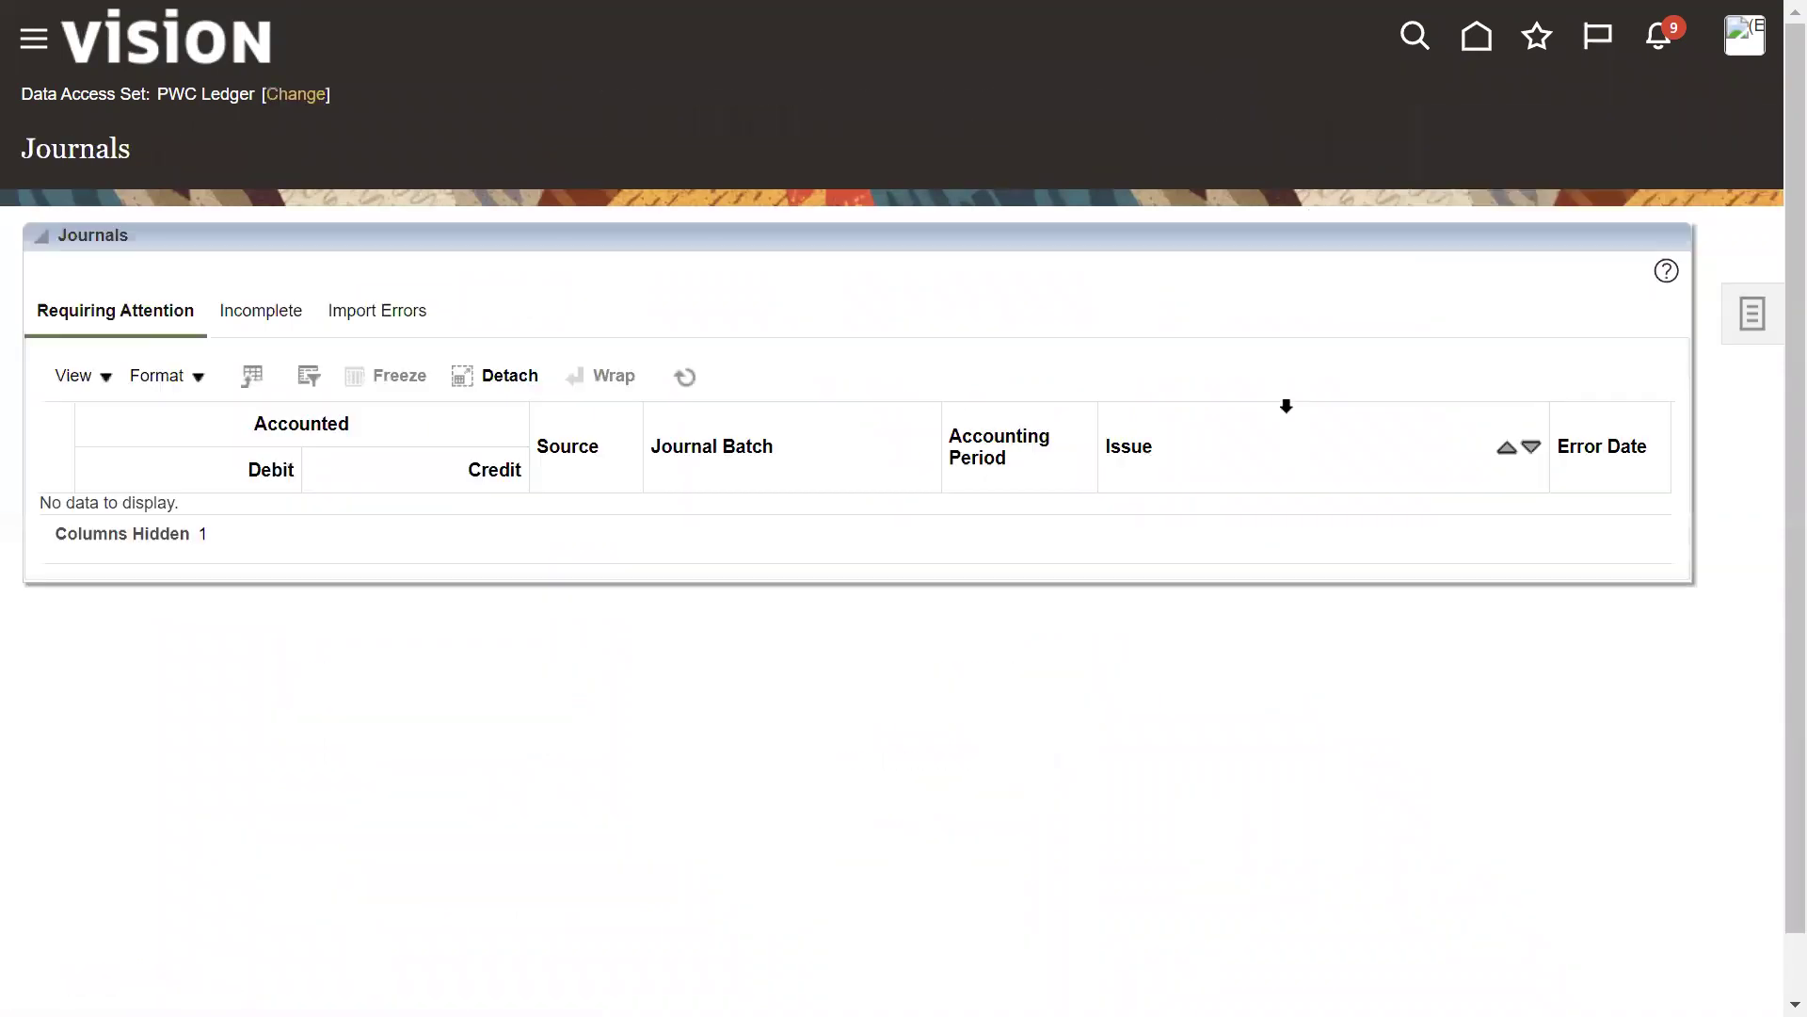
# Open the Scheduled Processes overview among the Oracle Fusion tools
pyautogui.click(32, 40)
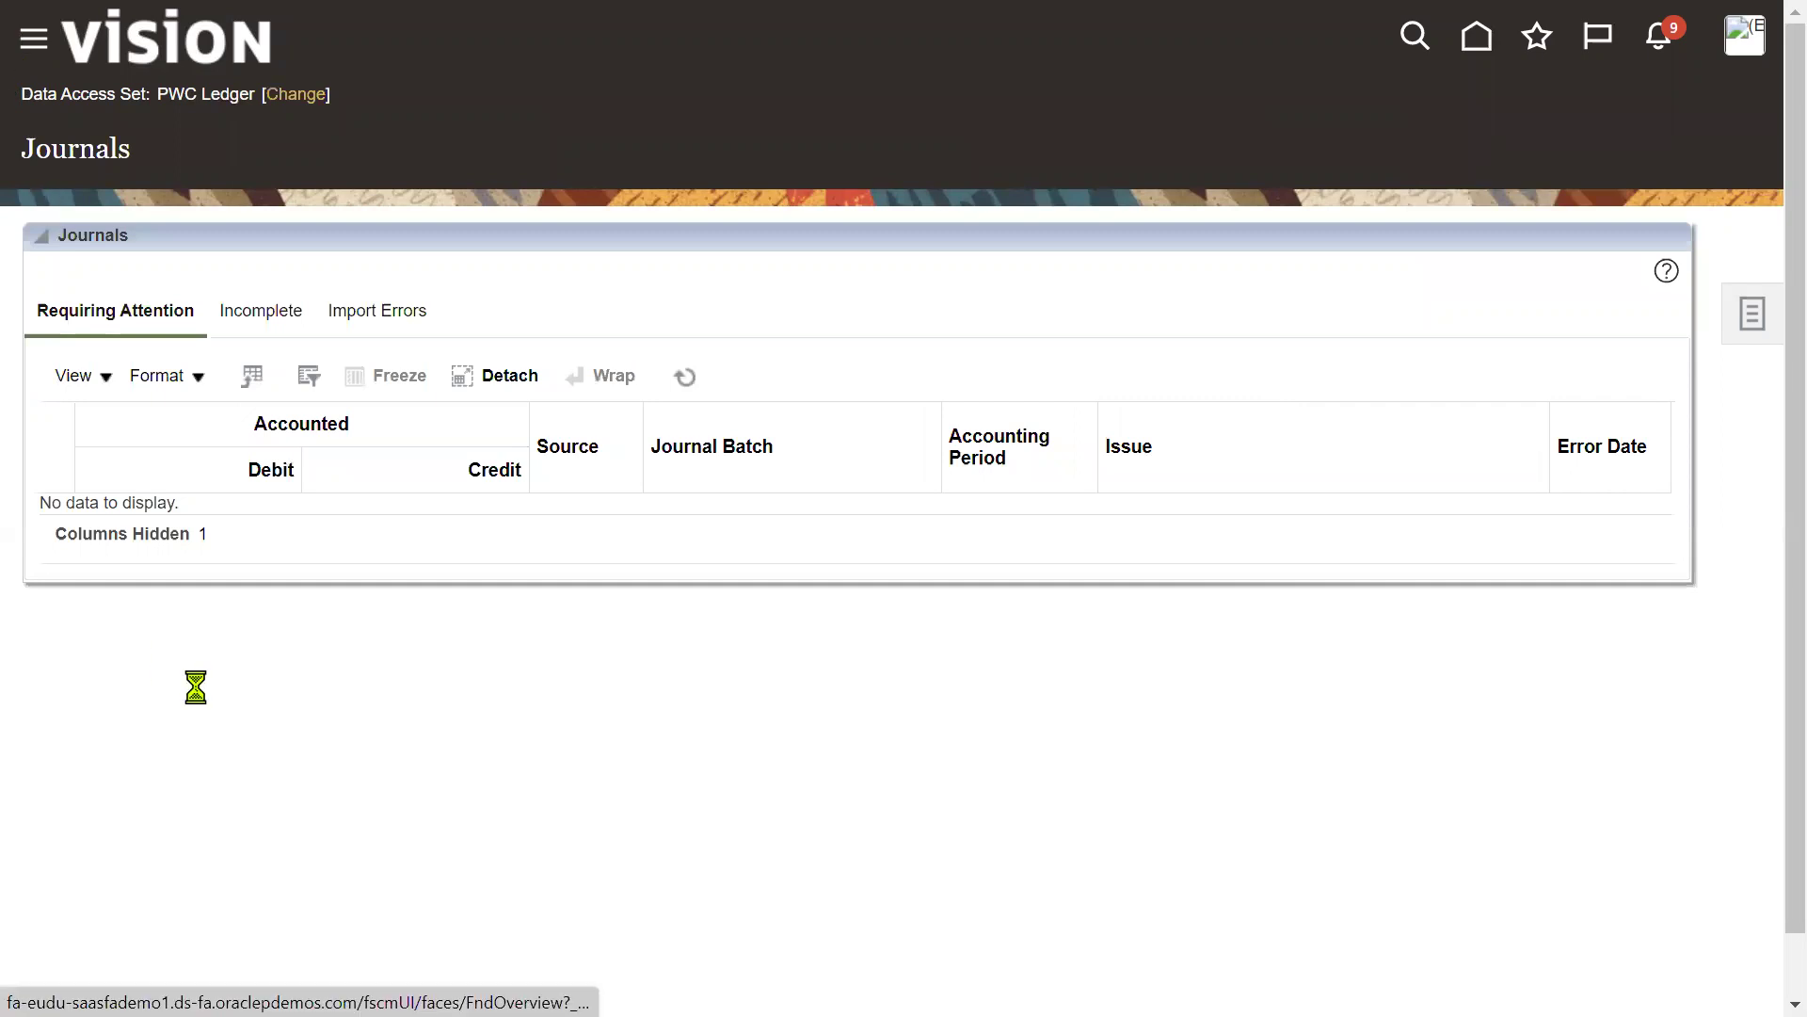
pyautogui.click(93, 505)
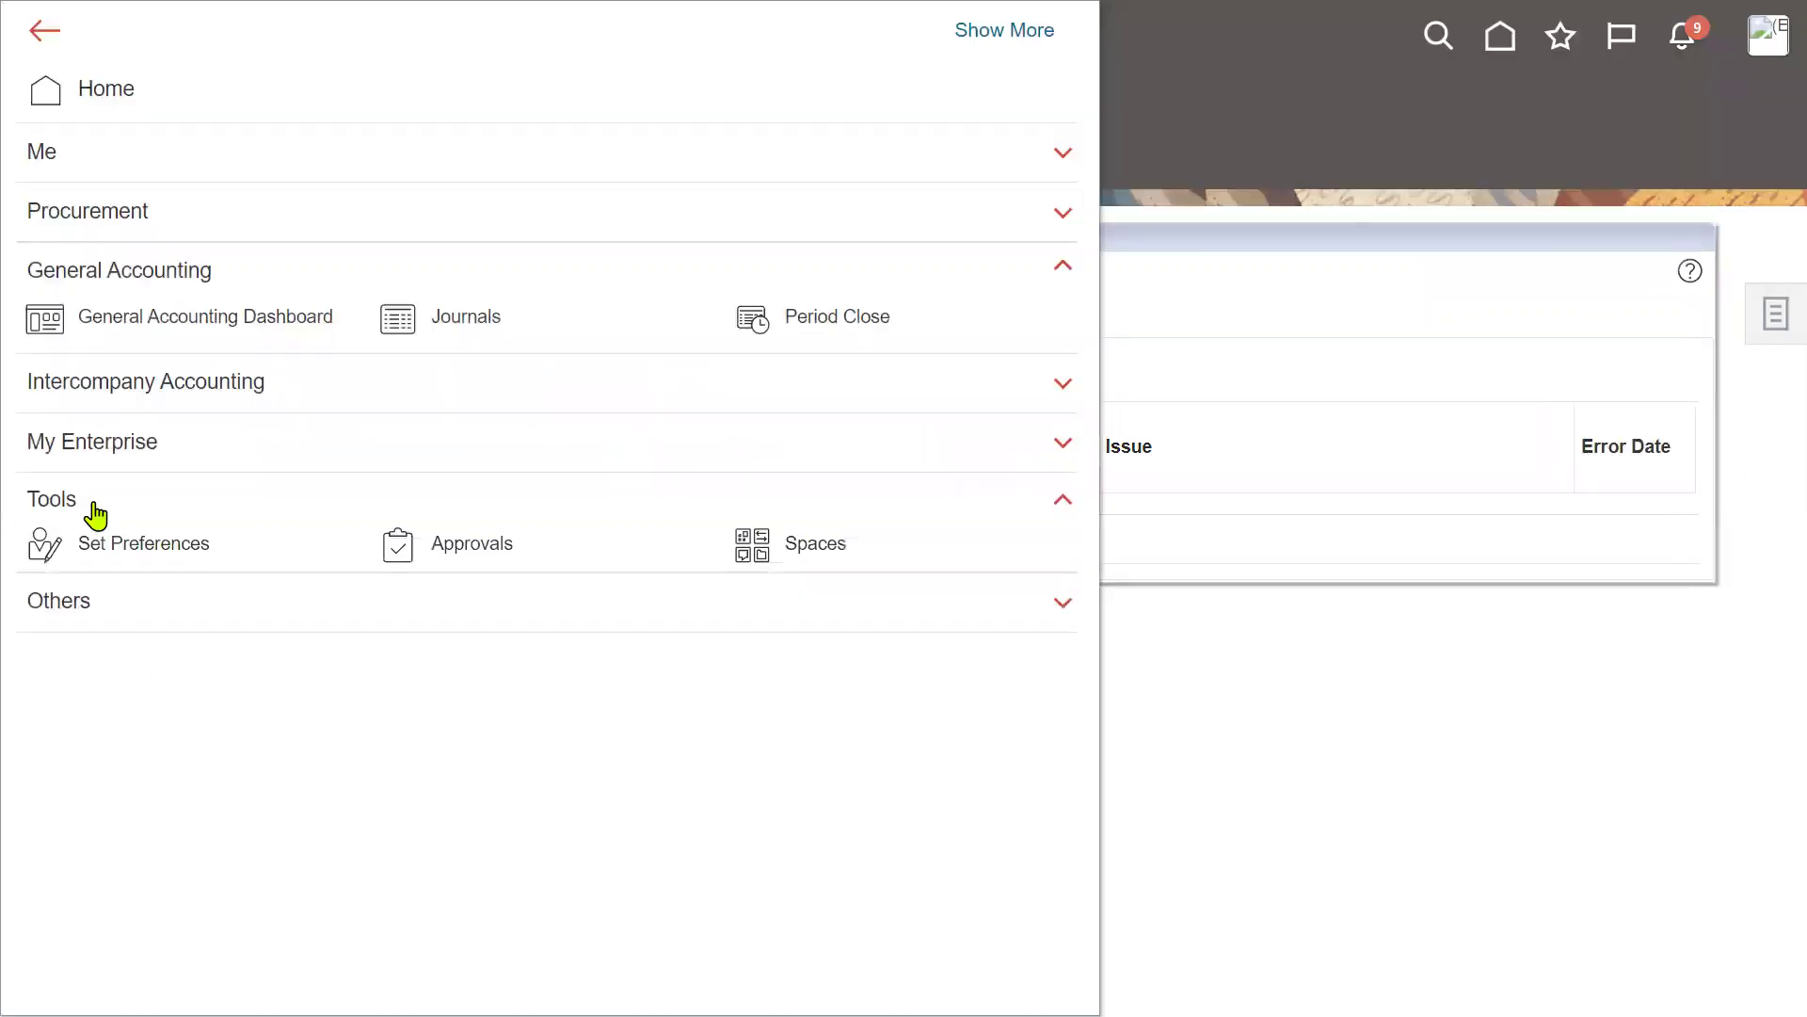
pyautogui.click(450, 619)
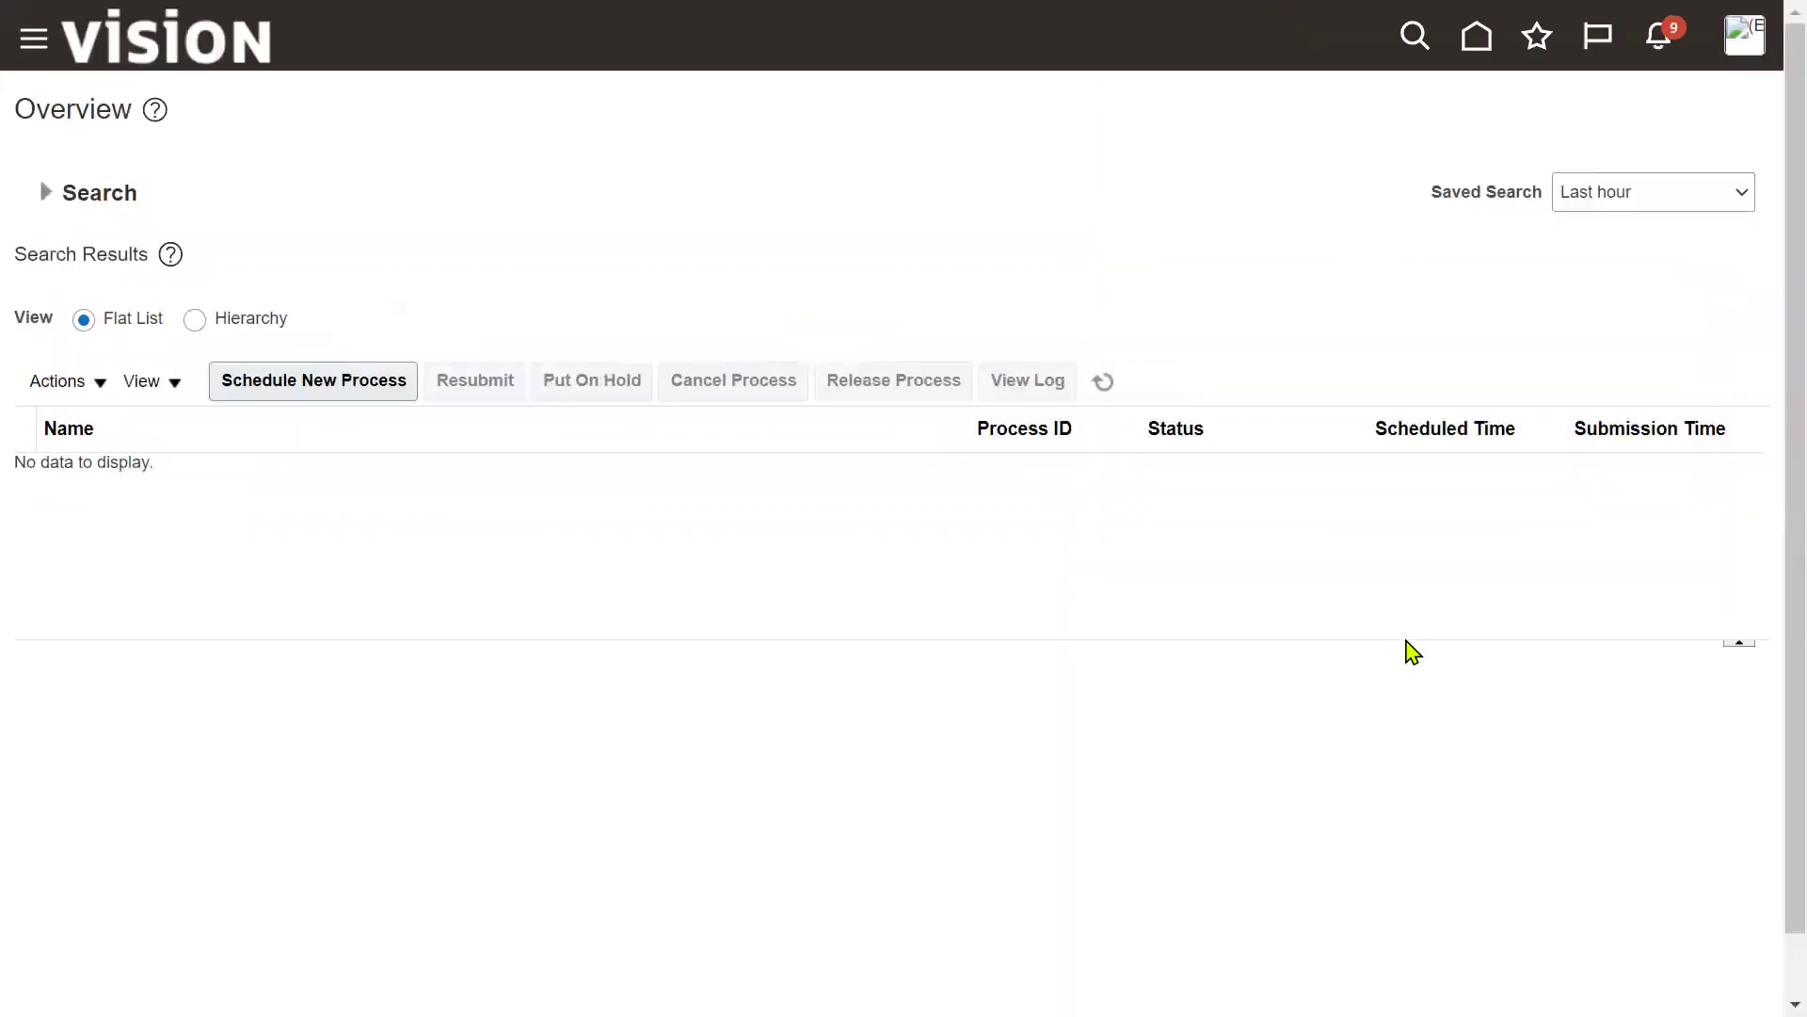
# Try to search the job names for Load%File% in a new scheduled process, and reload the page
pyautogui.click(355, 392)
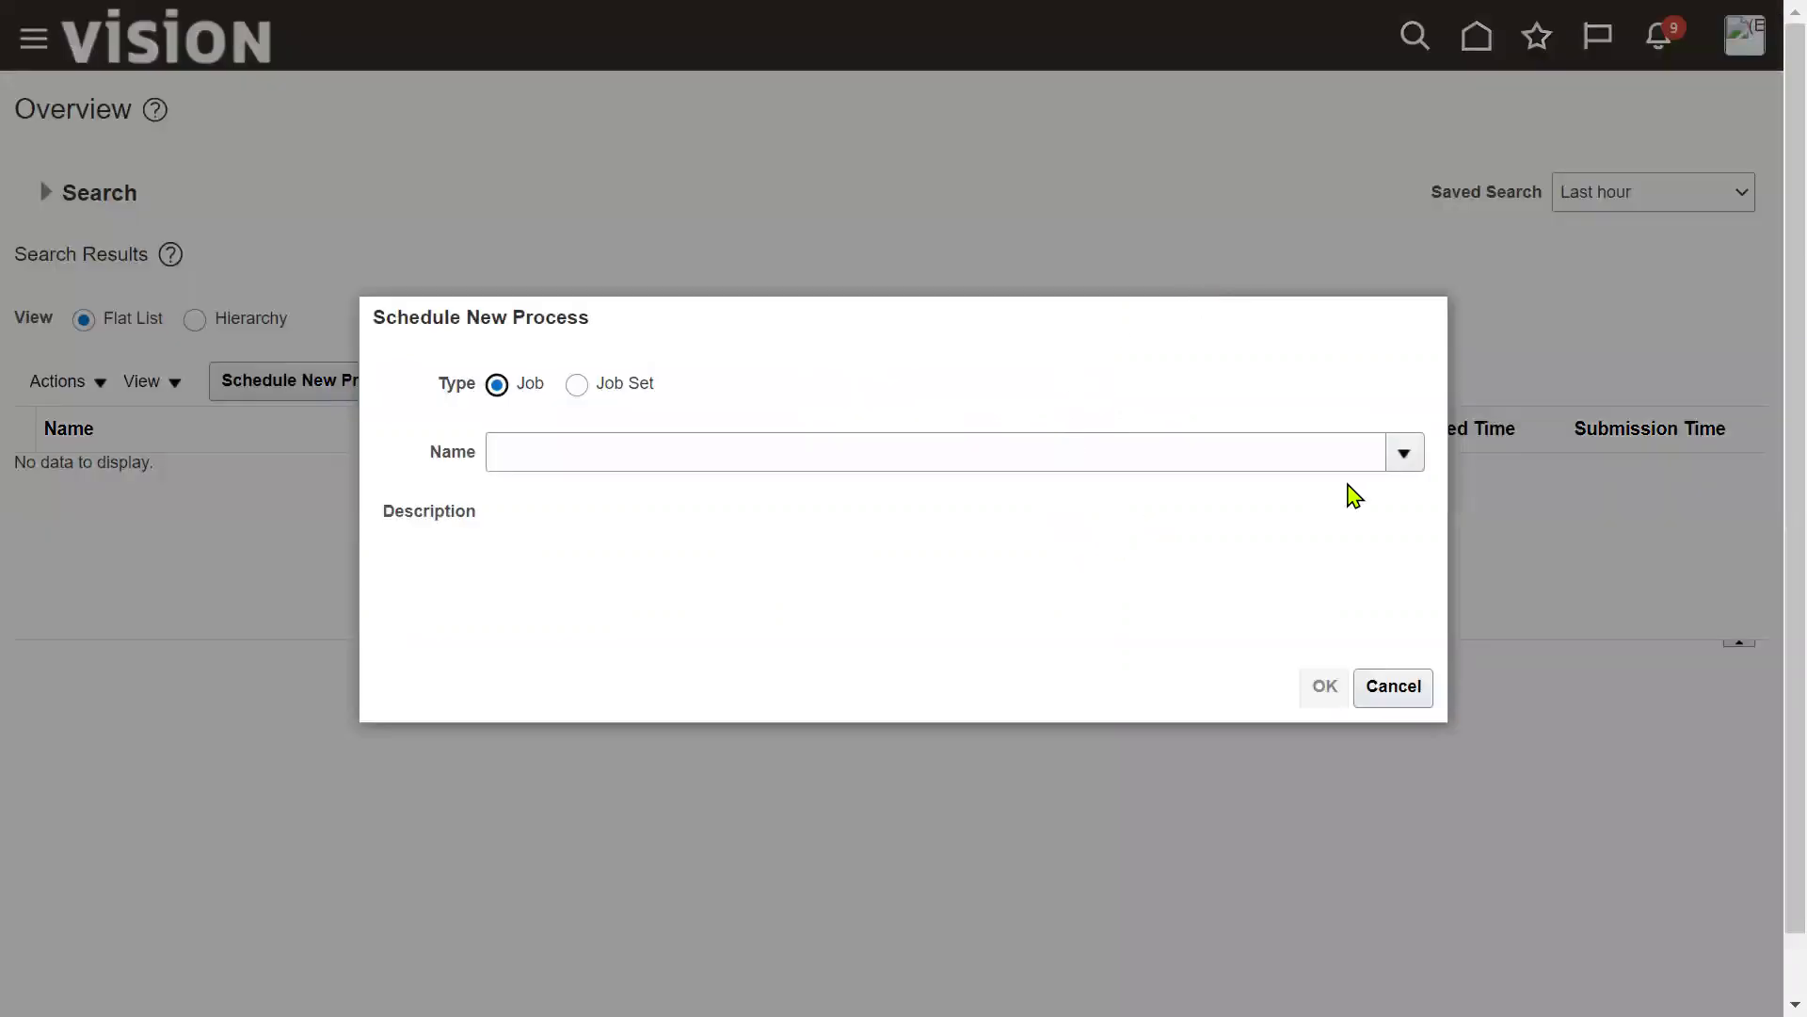
pyautogui.click(1402, 456)
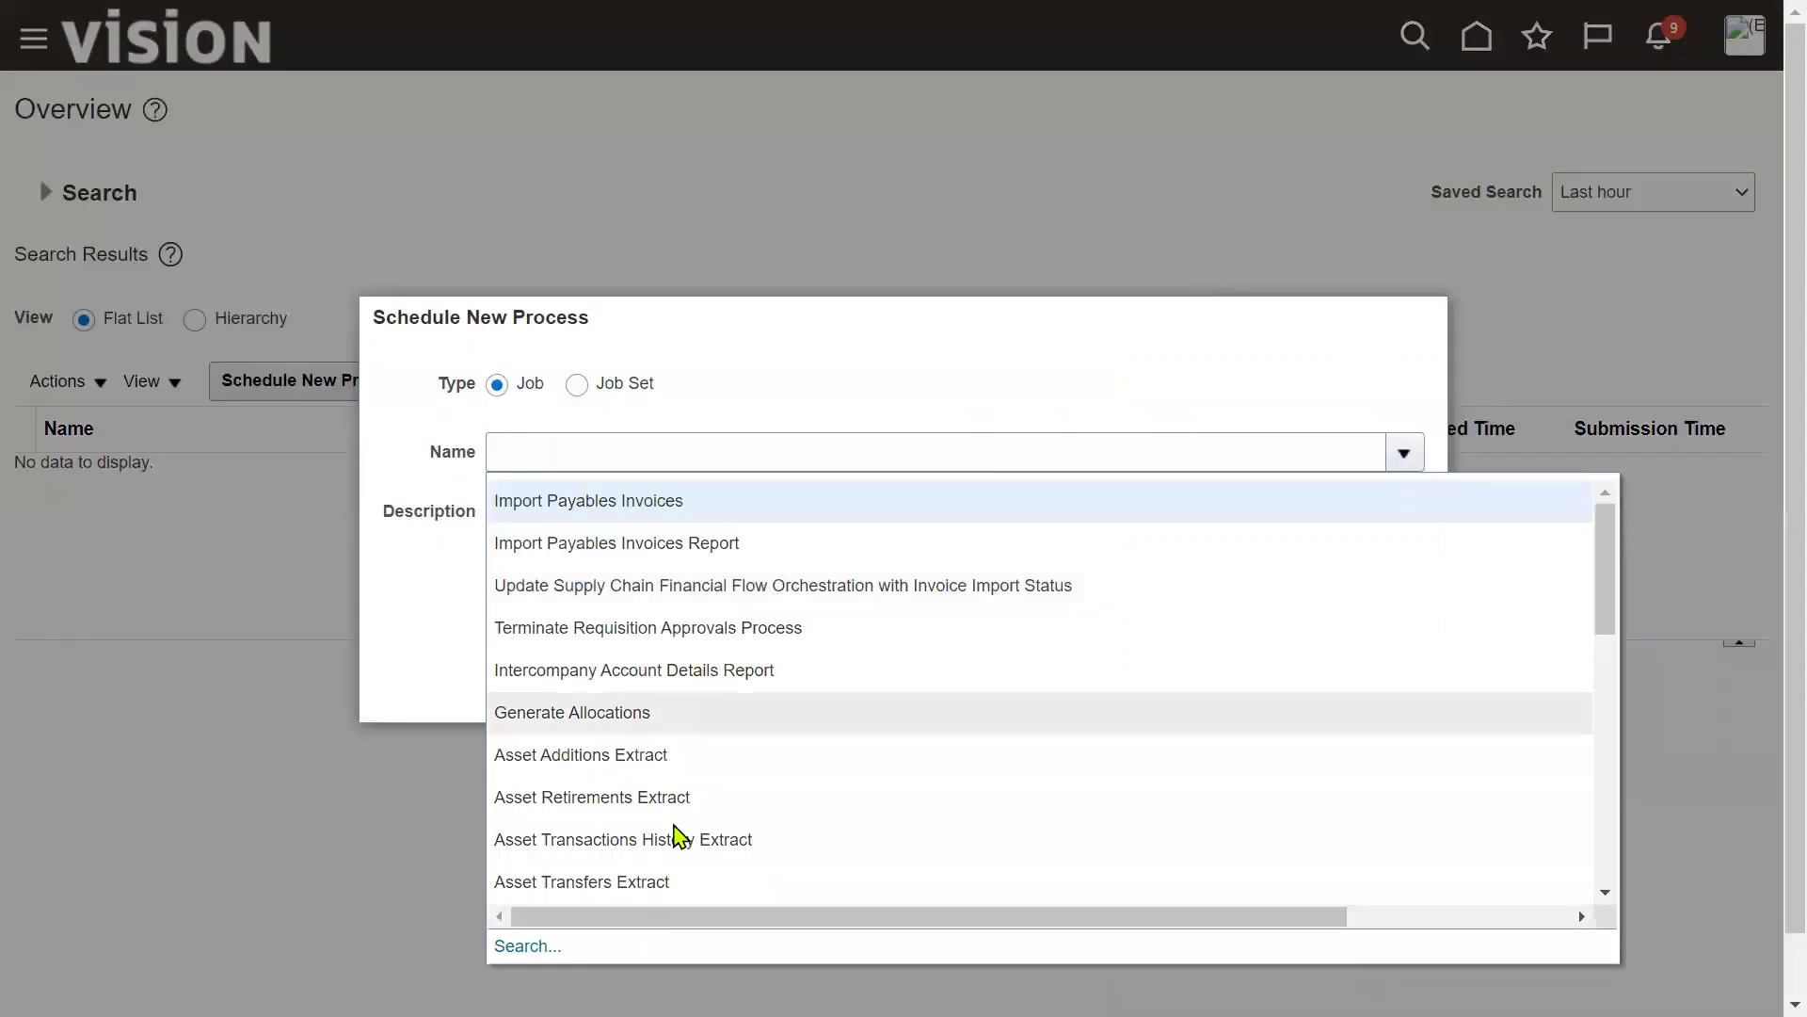
pyautogui.click(517, 945)
pyautogui.click(629, 458)
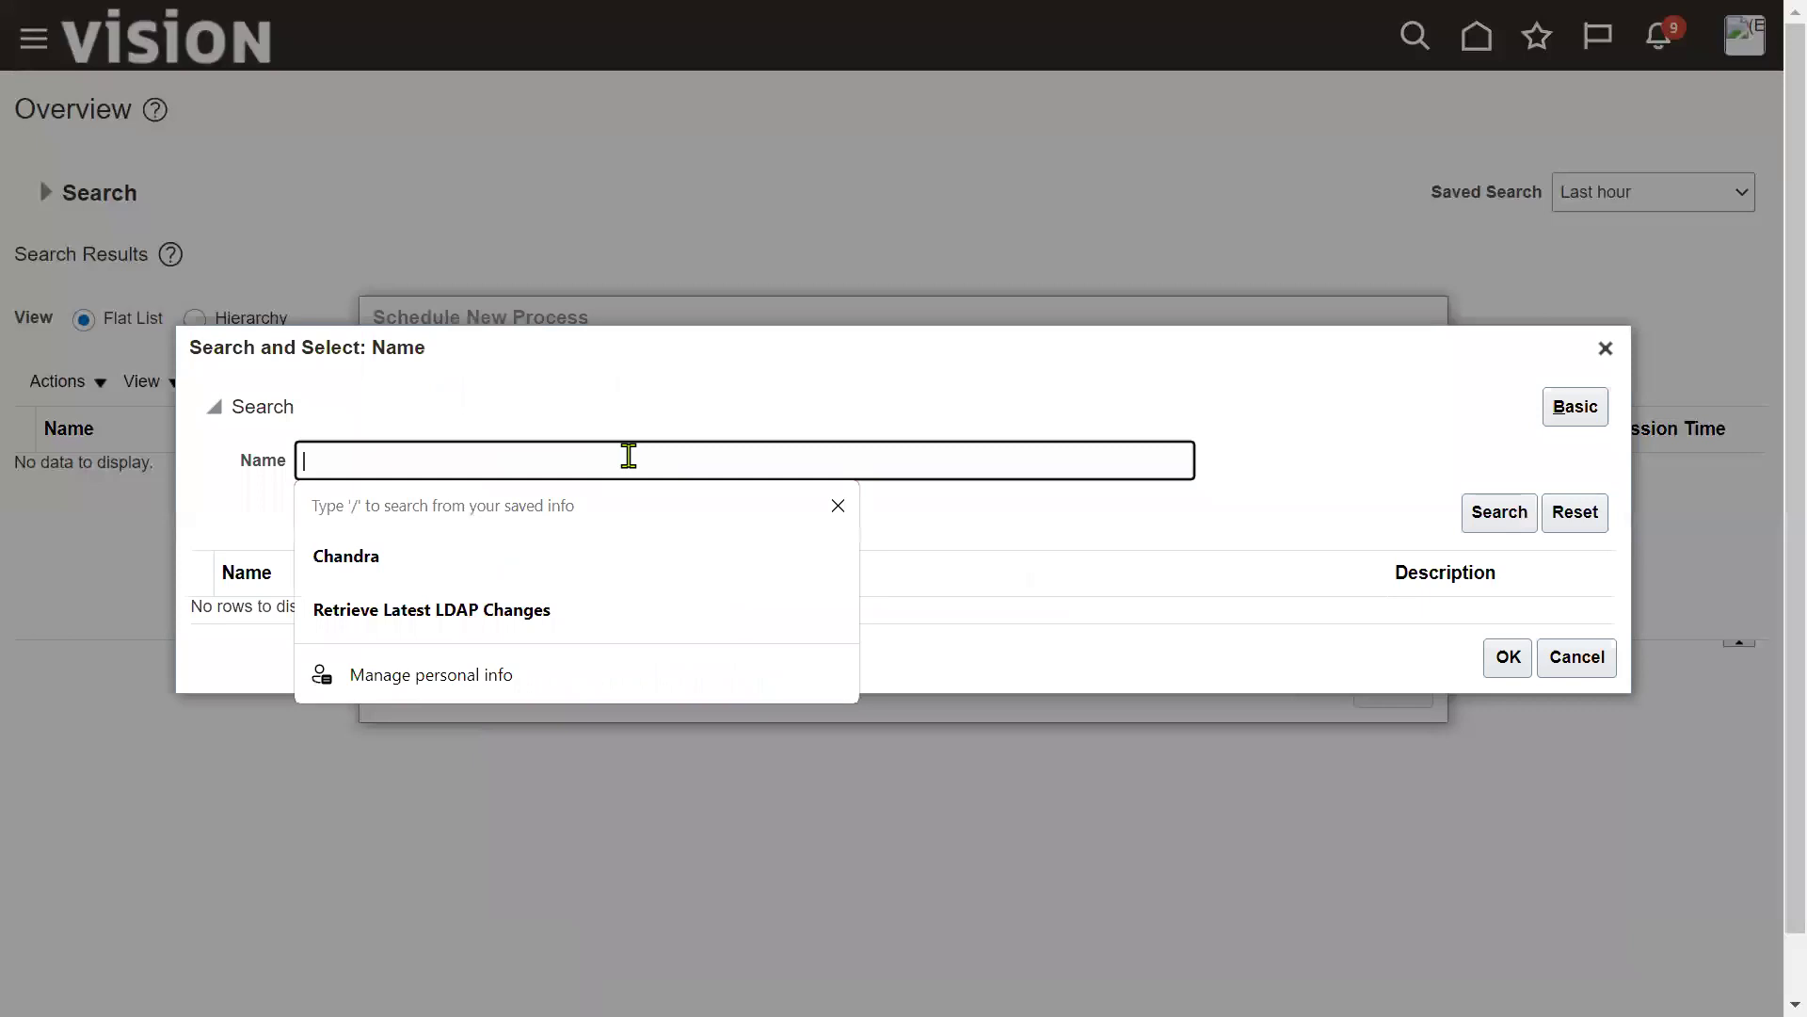
pyautogui.write('Load%File%')
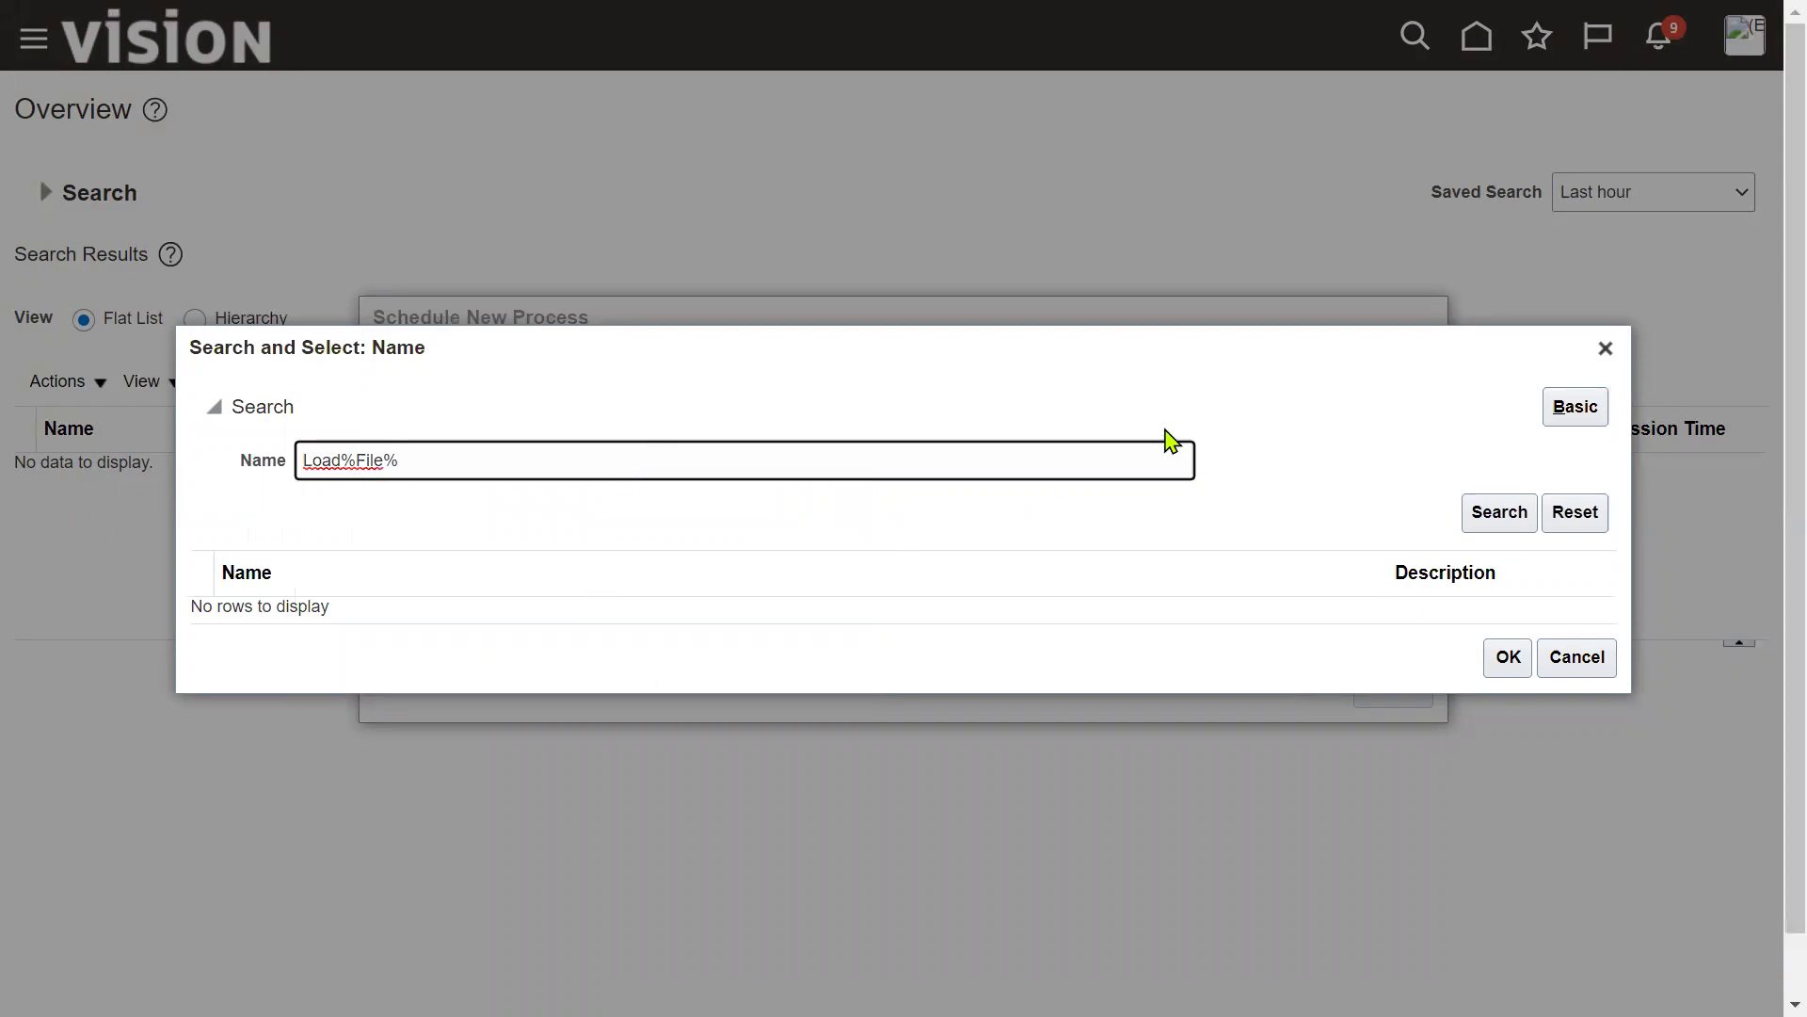
pyautogui.click(1509, 525)
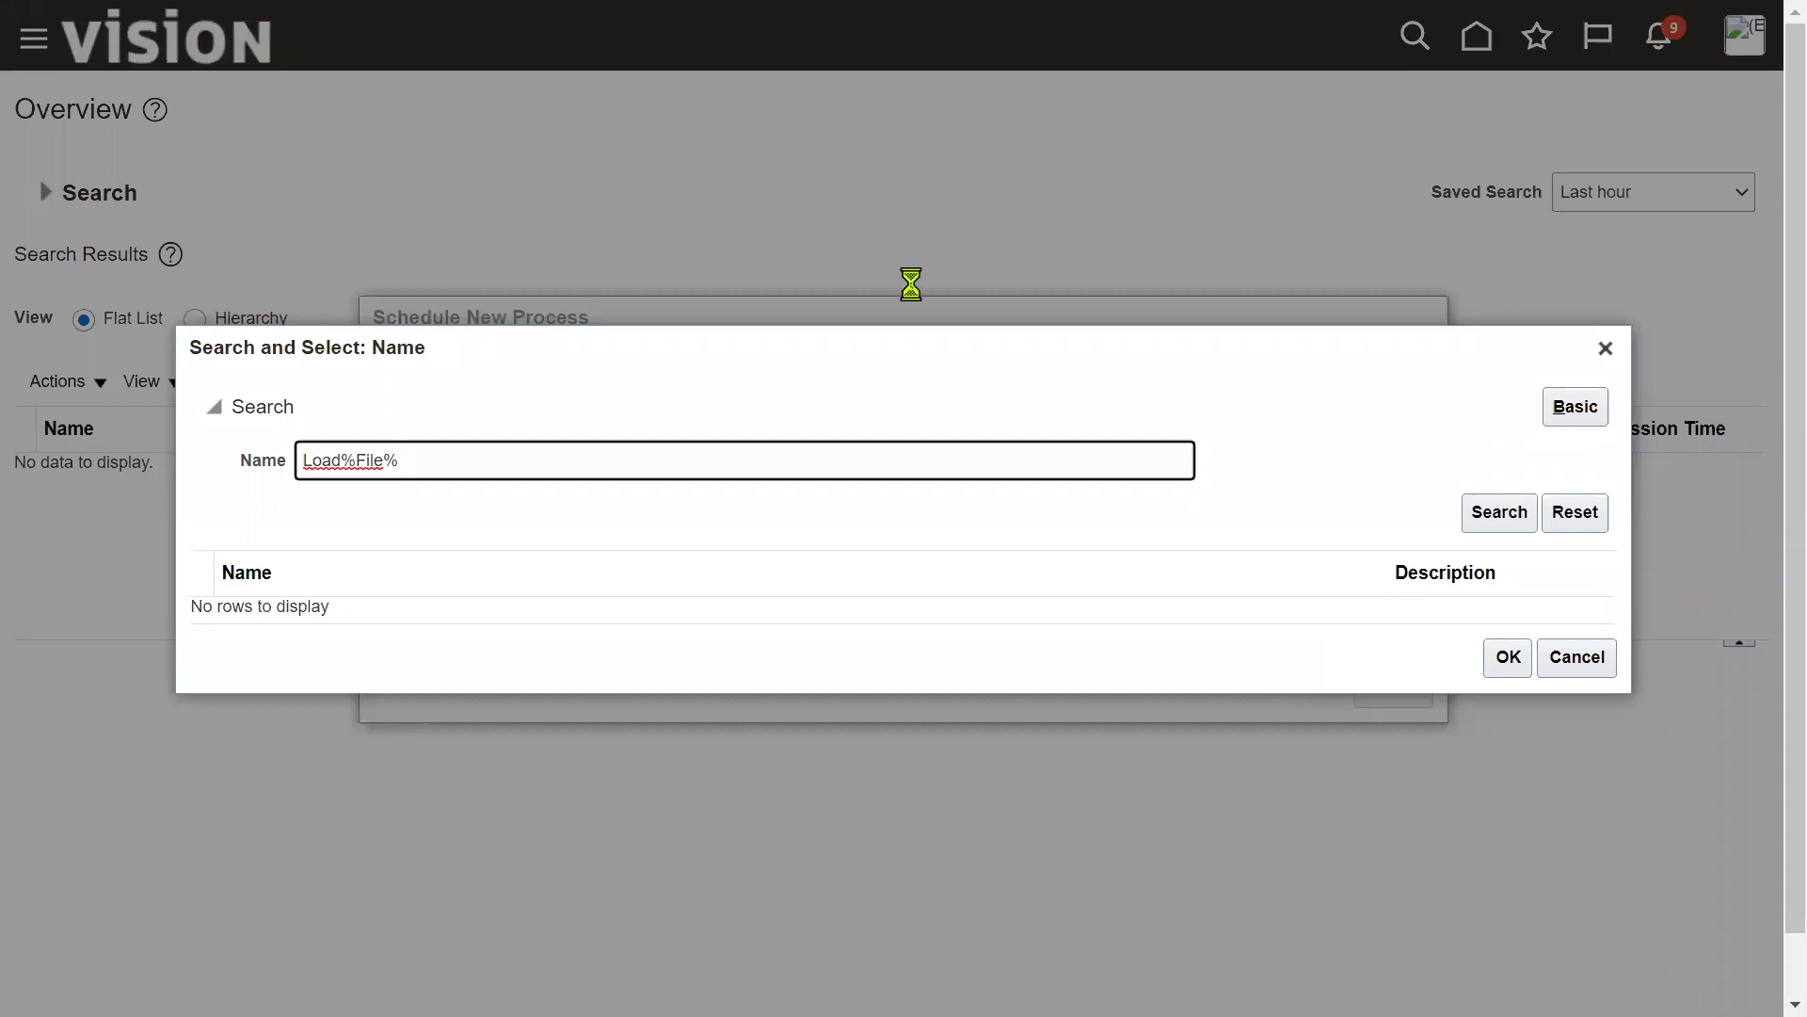
pyautogui.moveTo(158, 76)
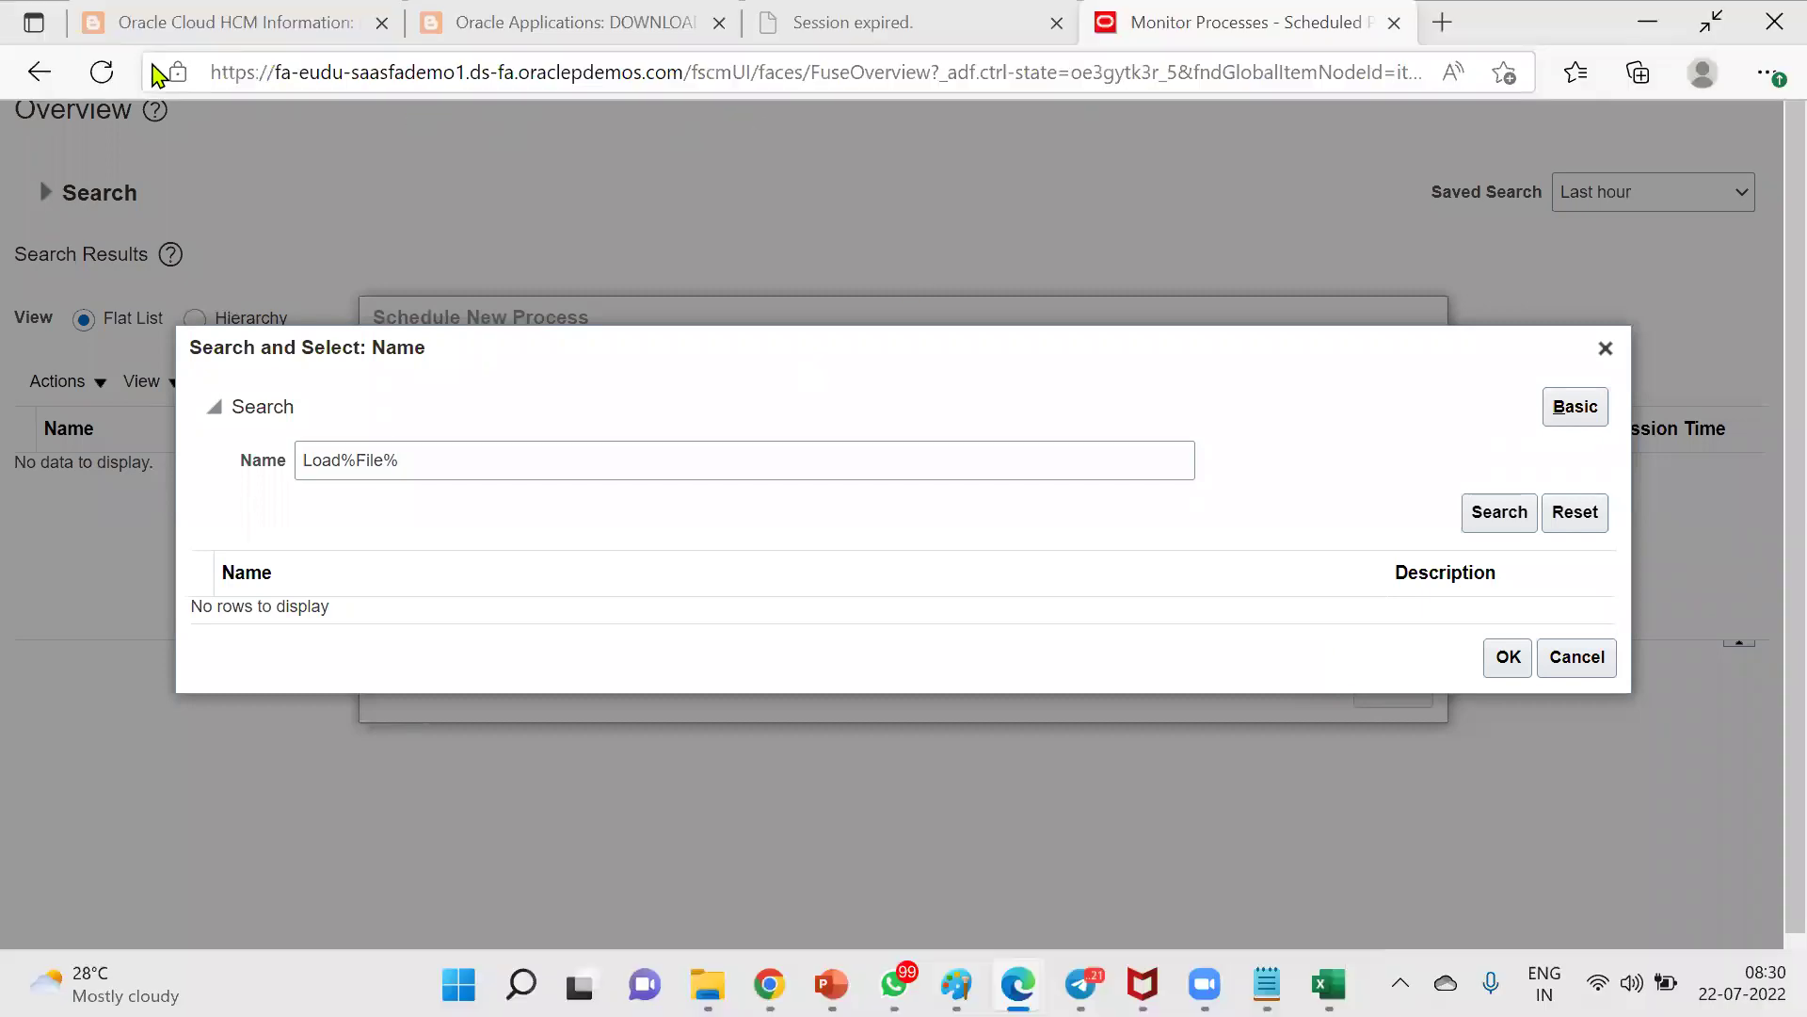
pyautogui.click(102, 73)
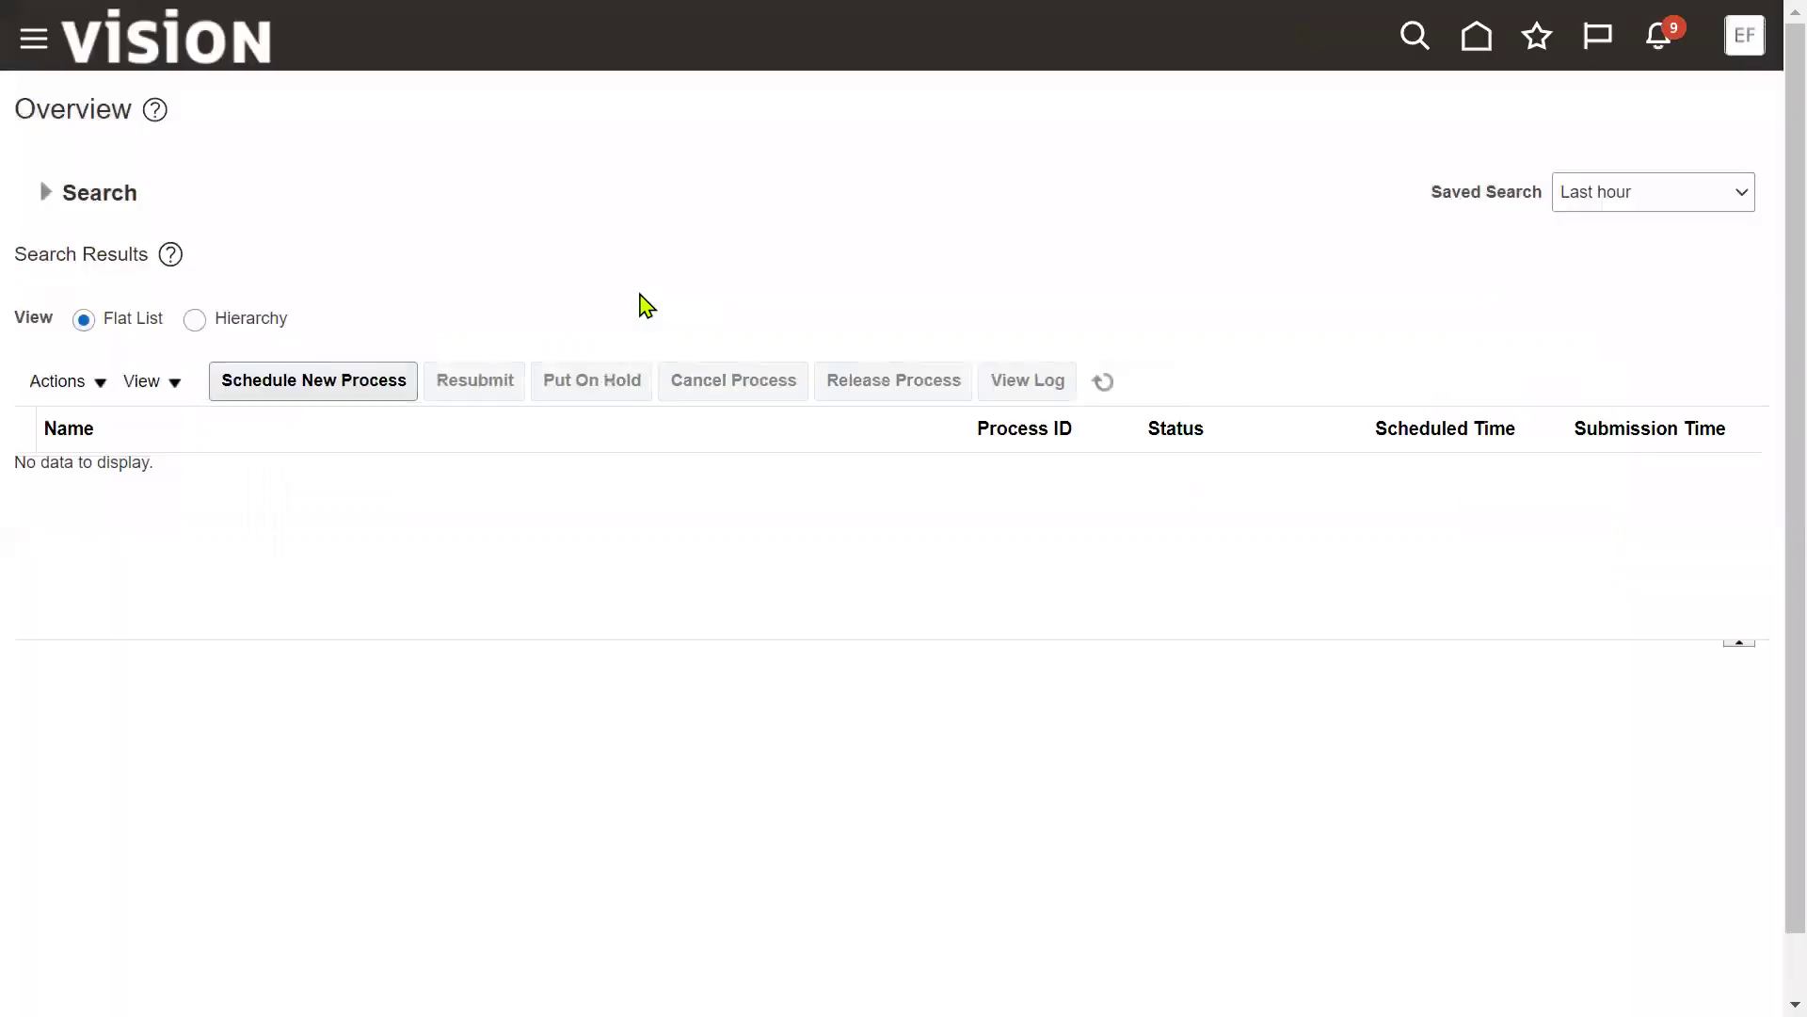
# Schedule a new process using the Load Interface File for Import job, searching the job names with Load%File%
pyautogui.click(407, 380)
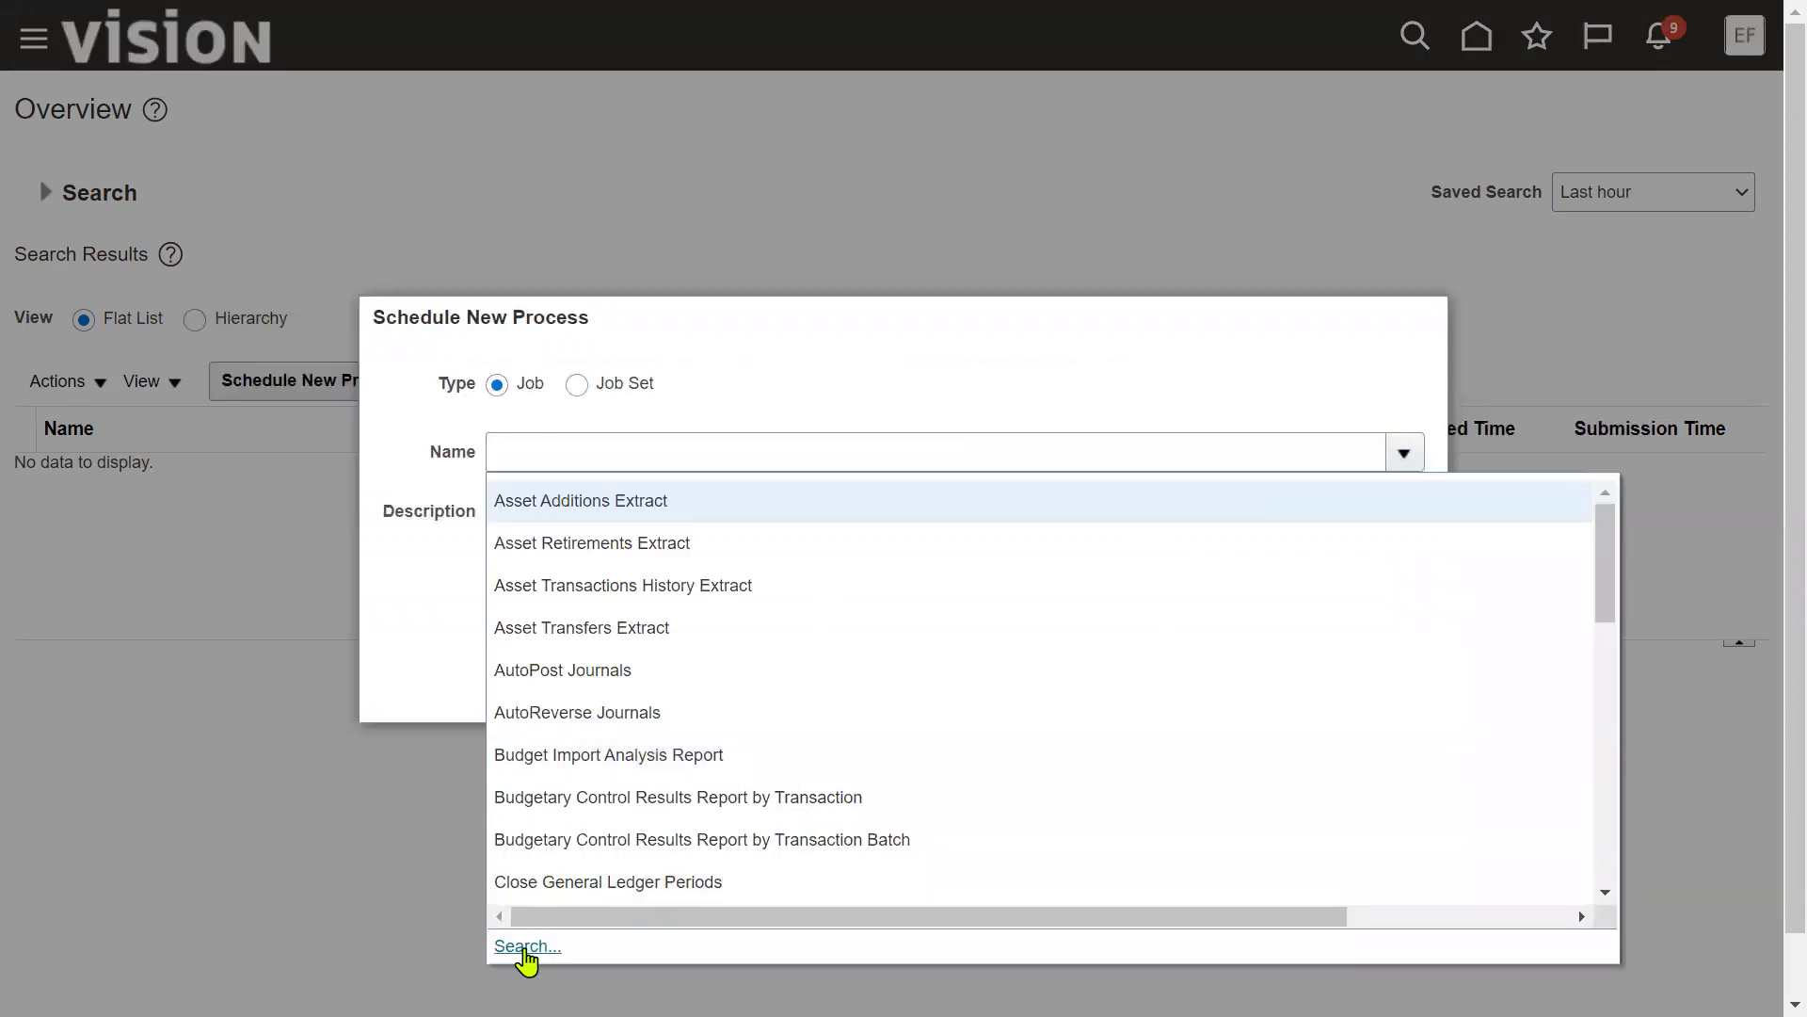
pyautogui.click(524, 947)
pyautogui.click(572, 448)
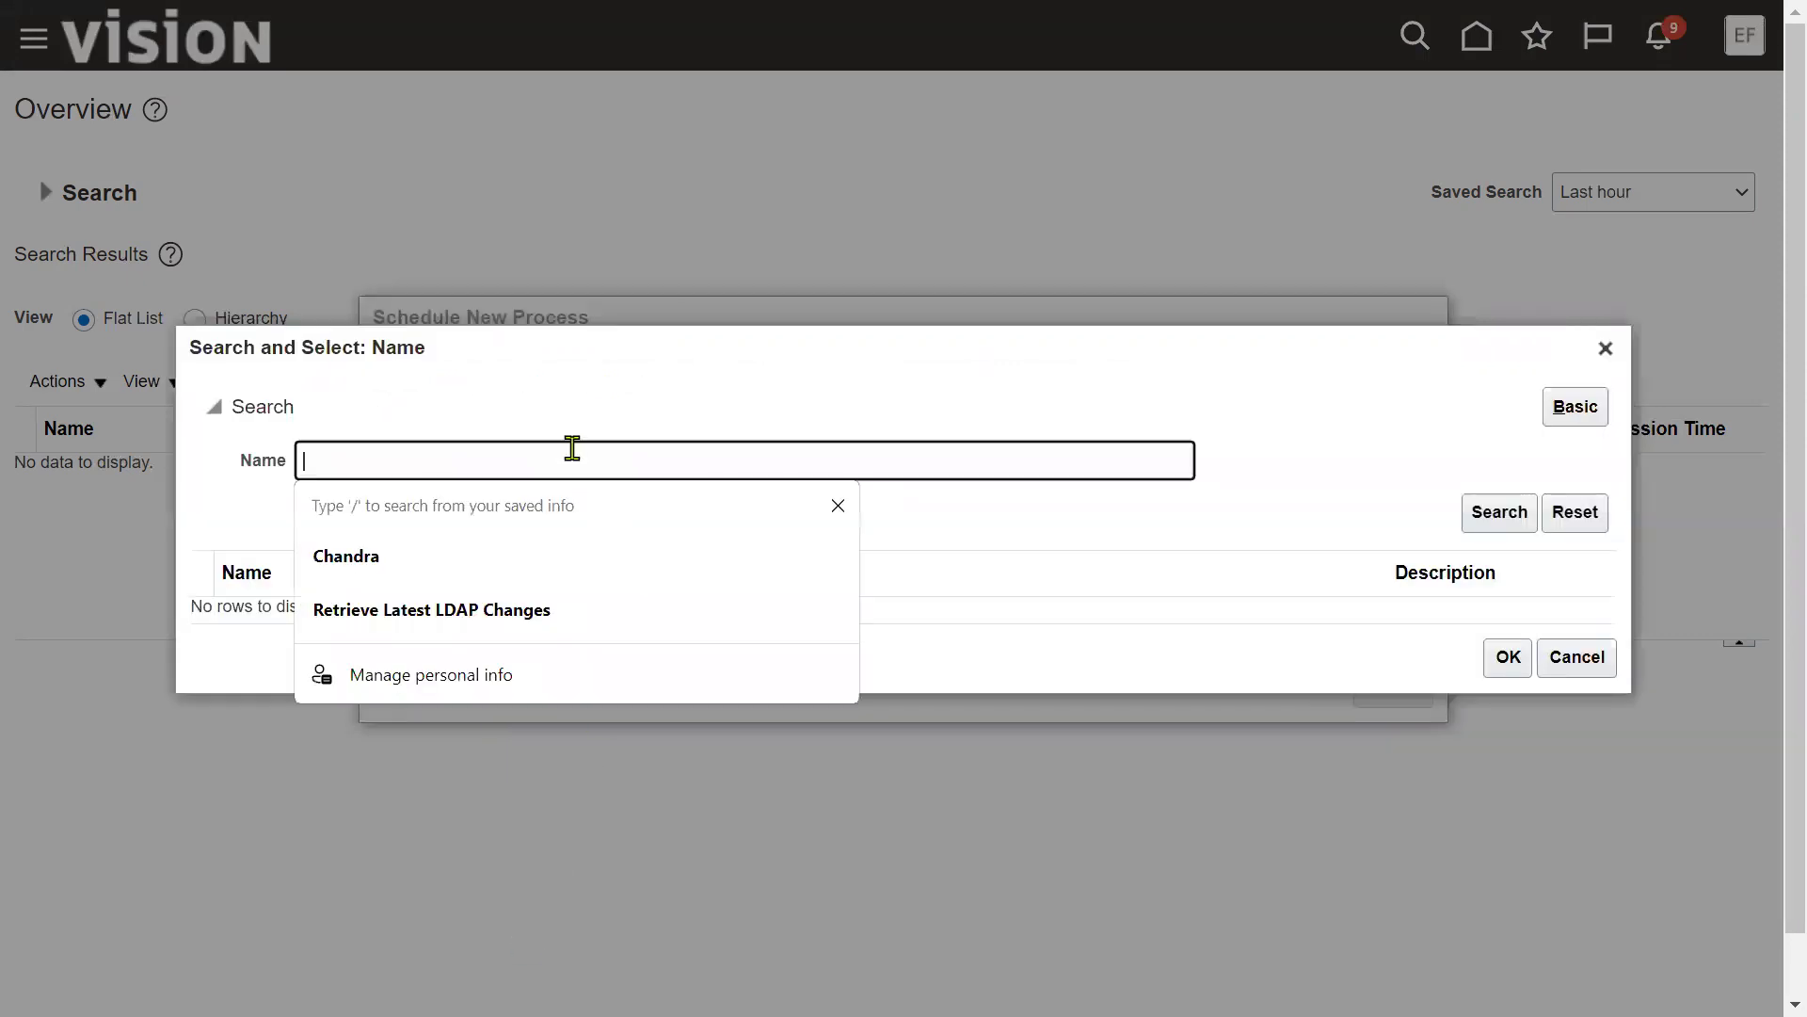
pyautogui.write('Load')
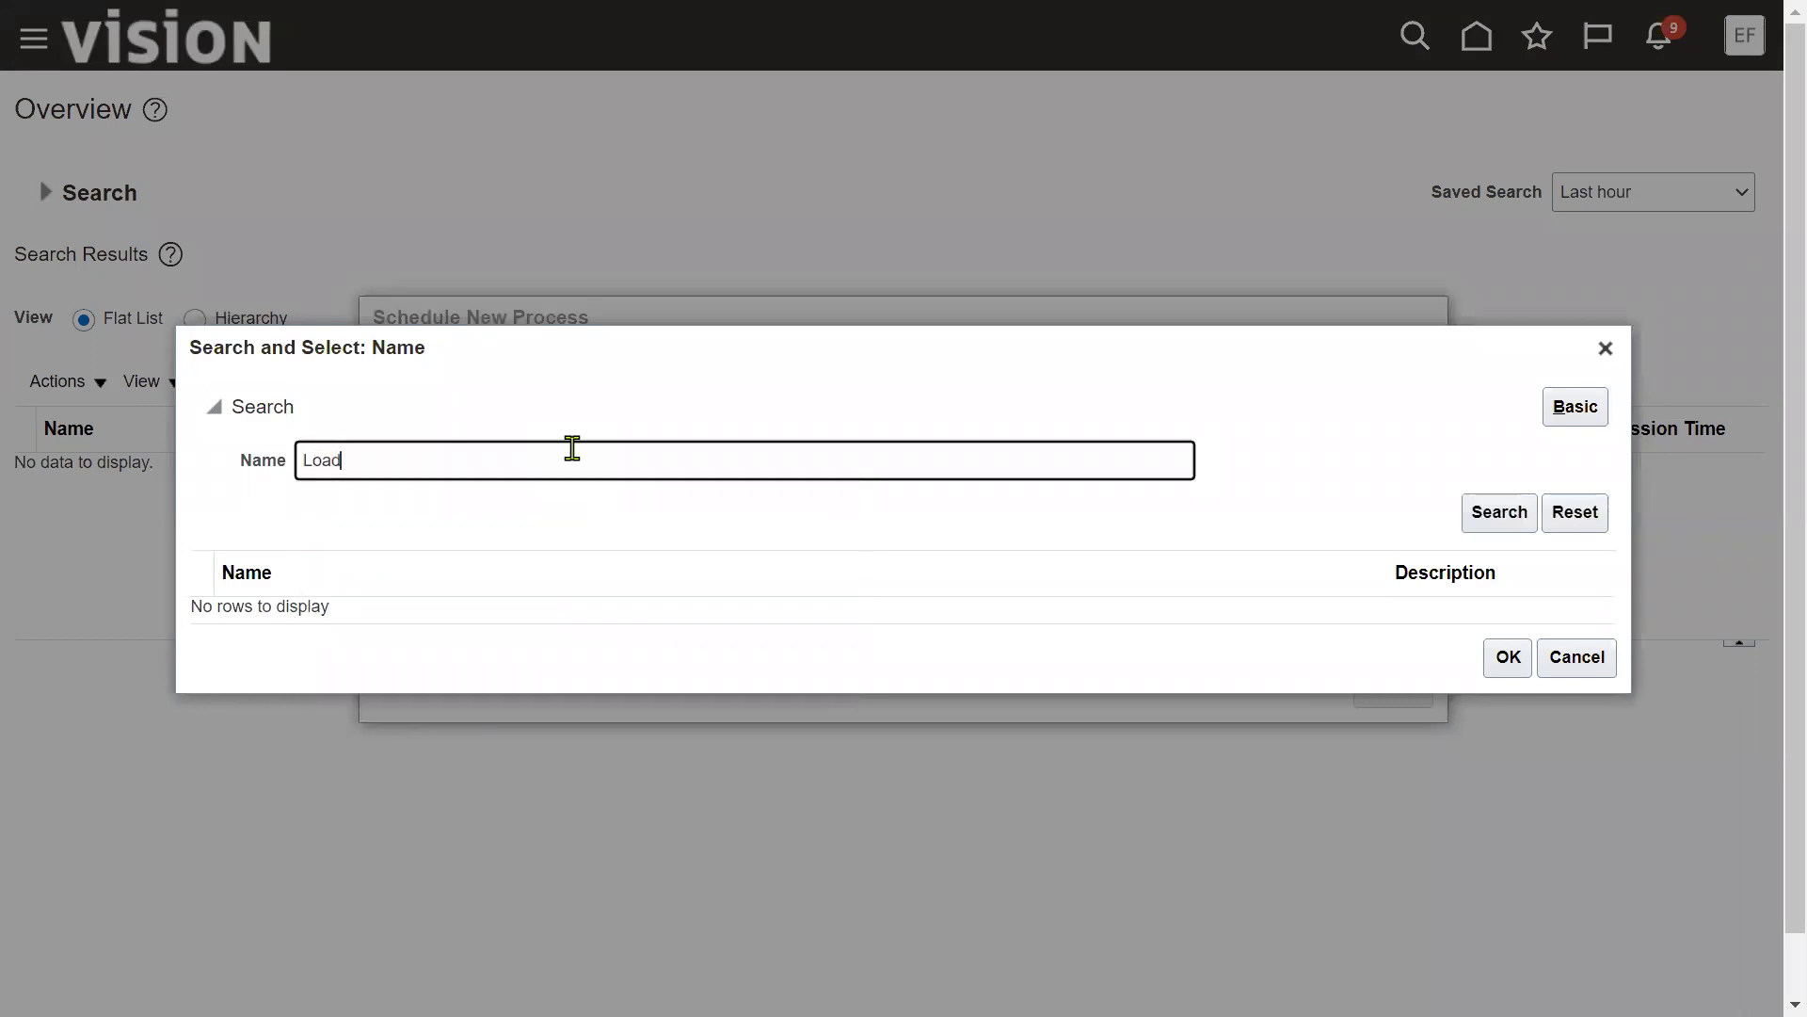
pyautogui.write('%File%')
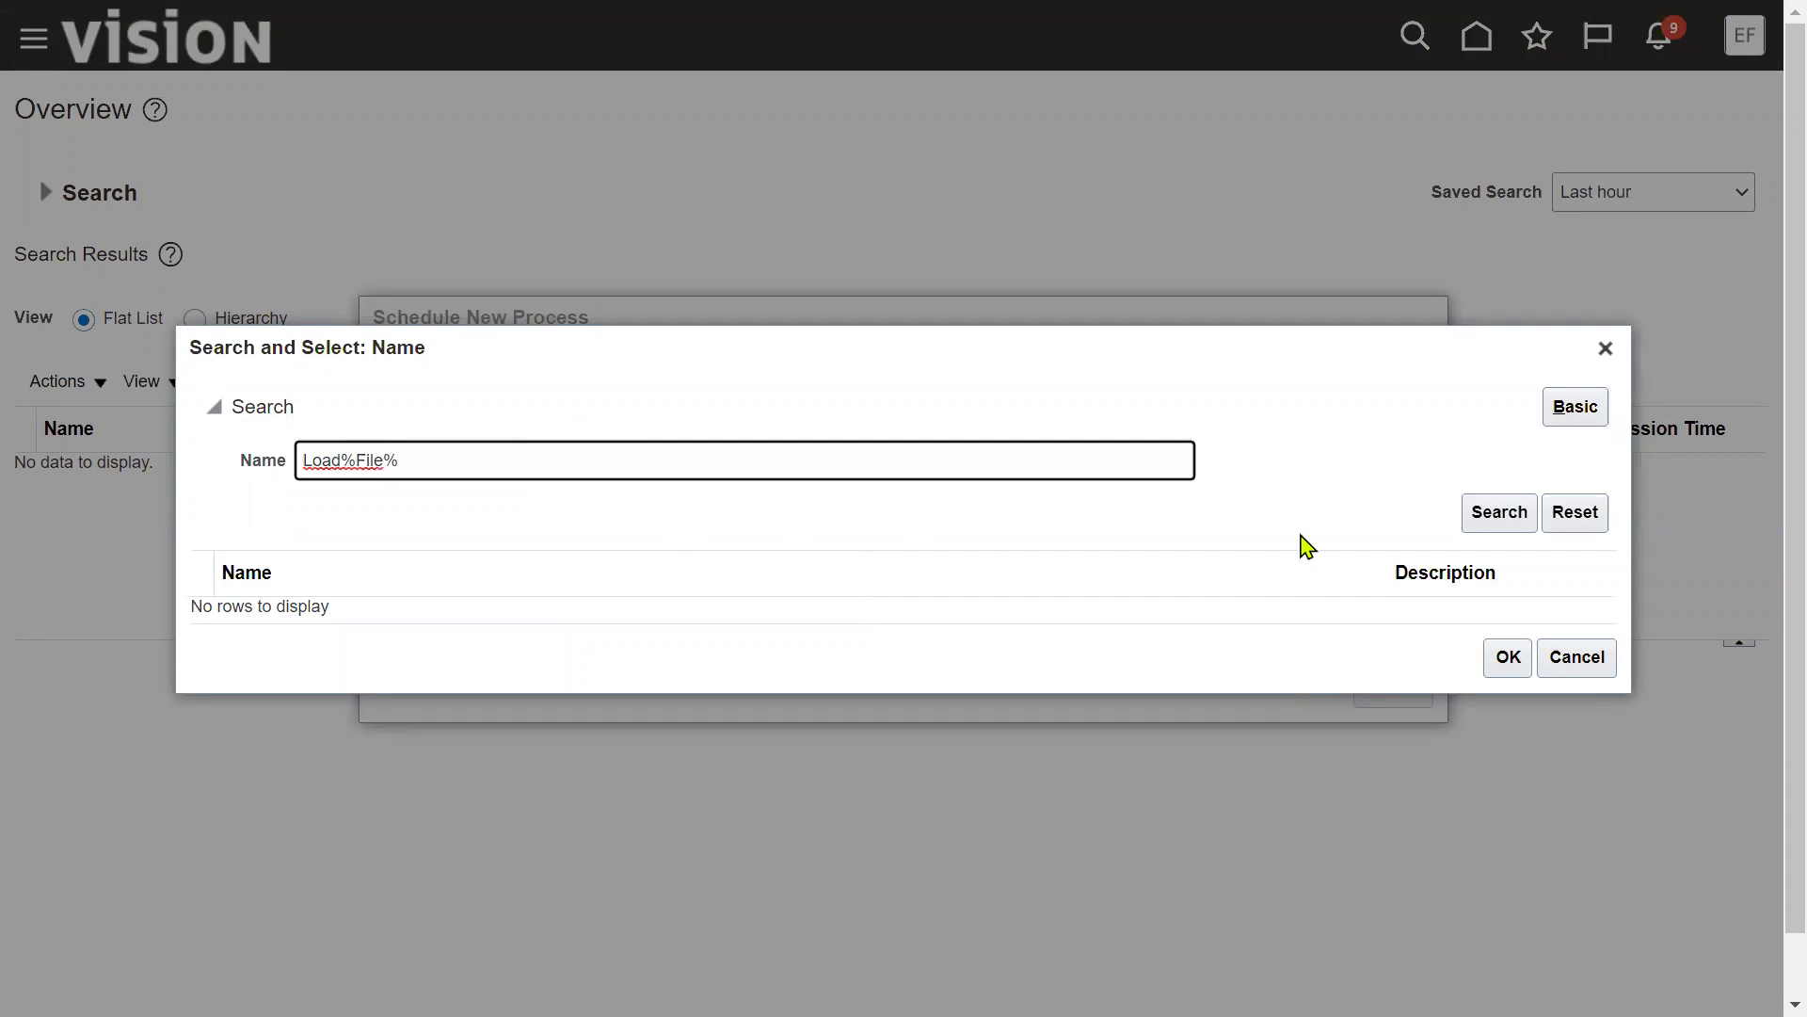
pyautogui.click(1497, 516)
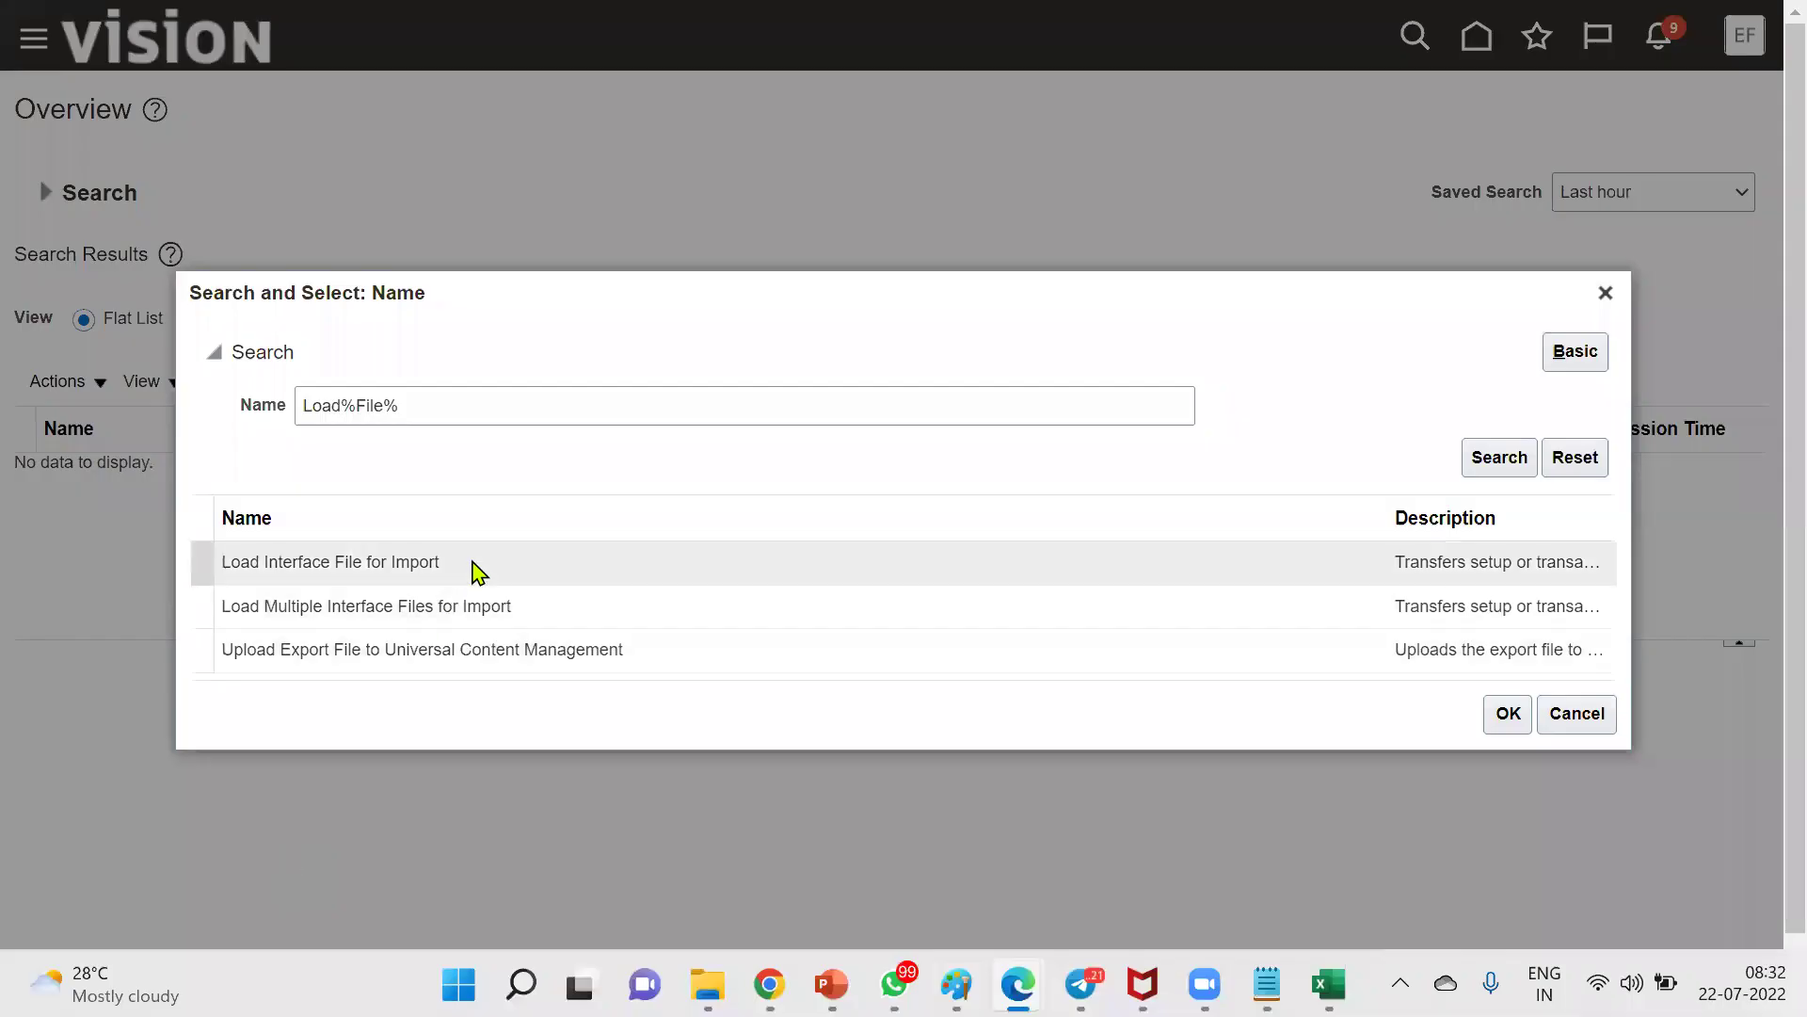
pyautogui.click(471, 570)
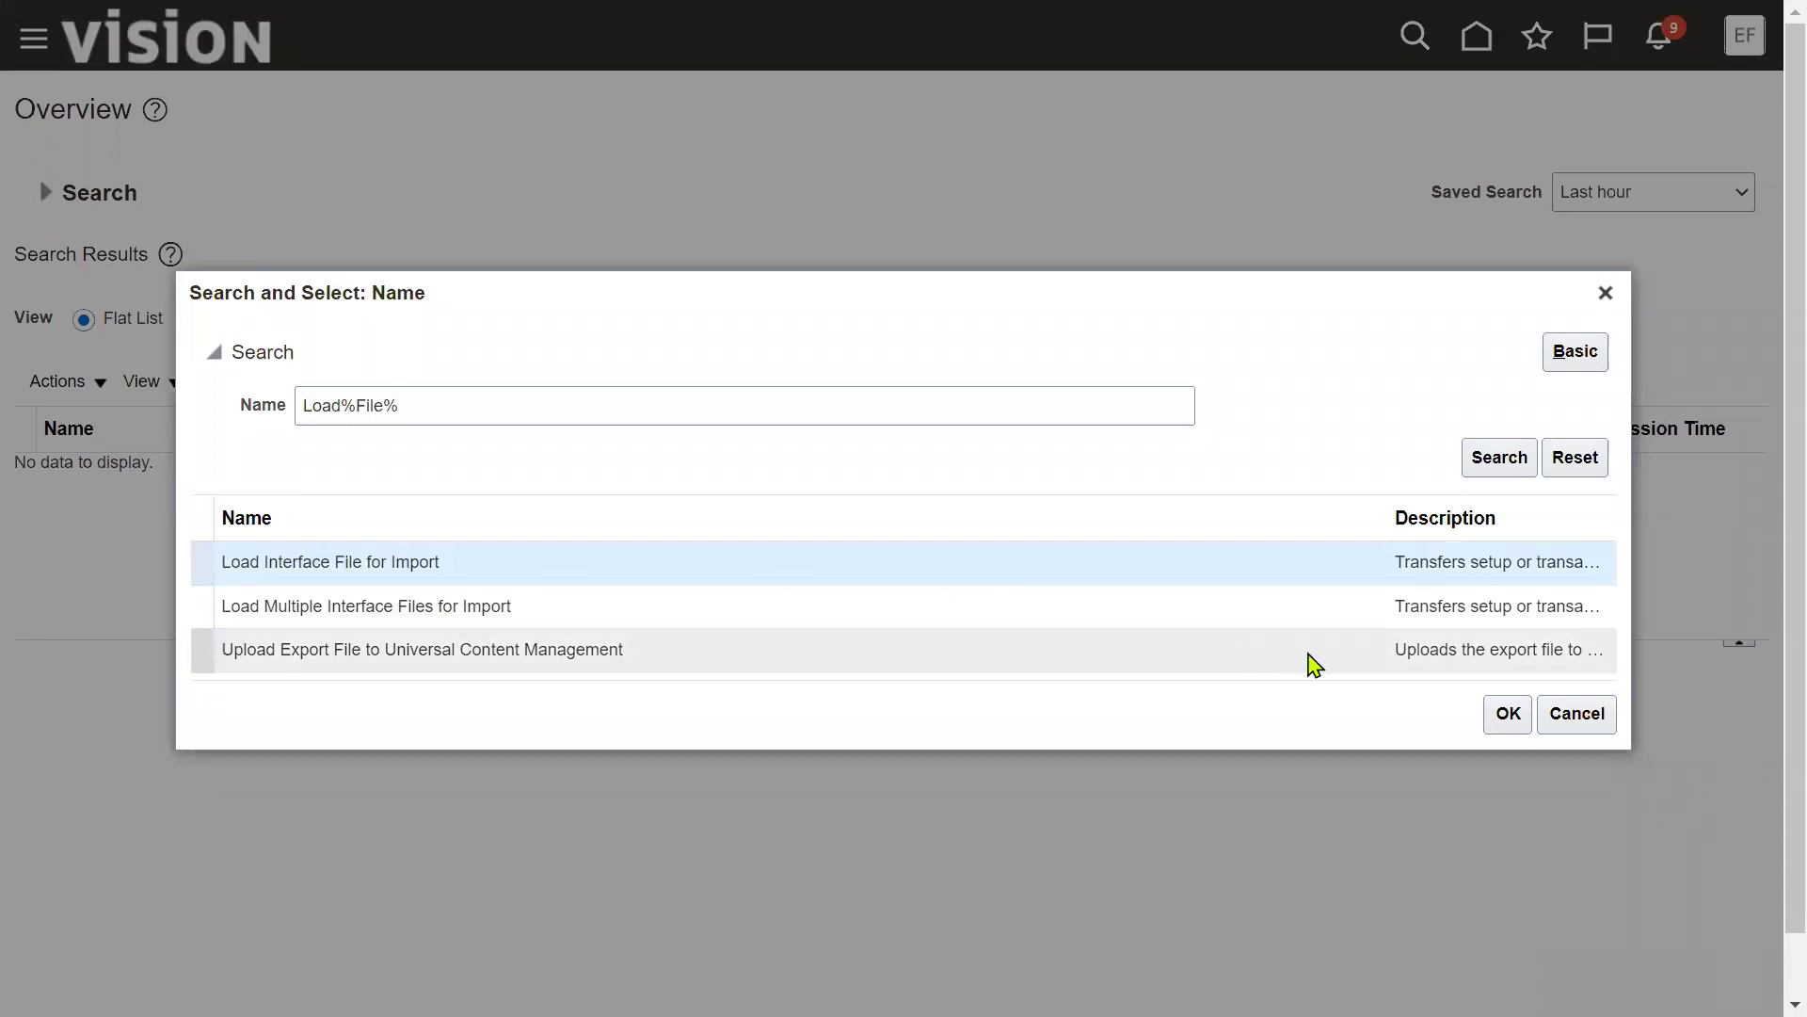
pyautogui.click(1506, 718)
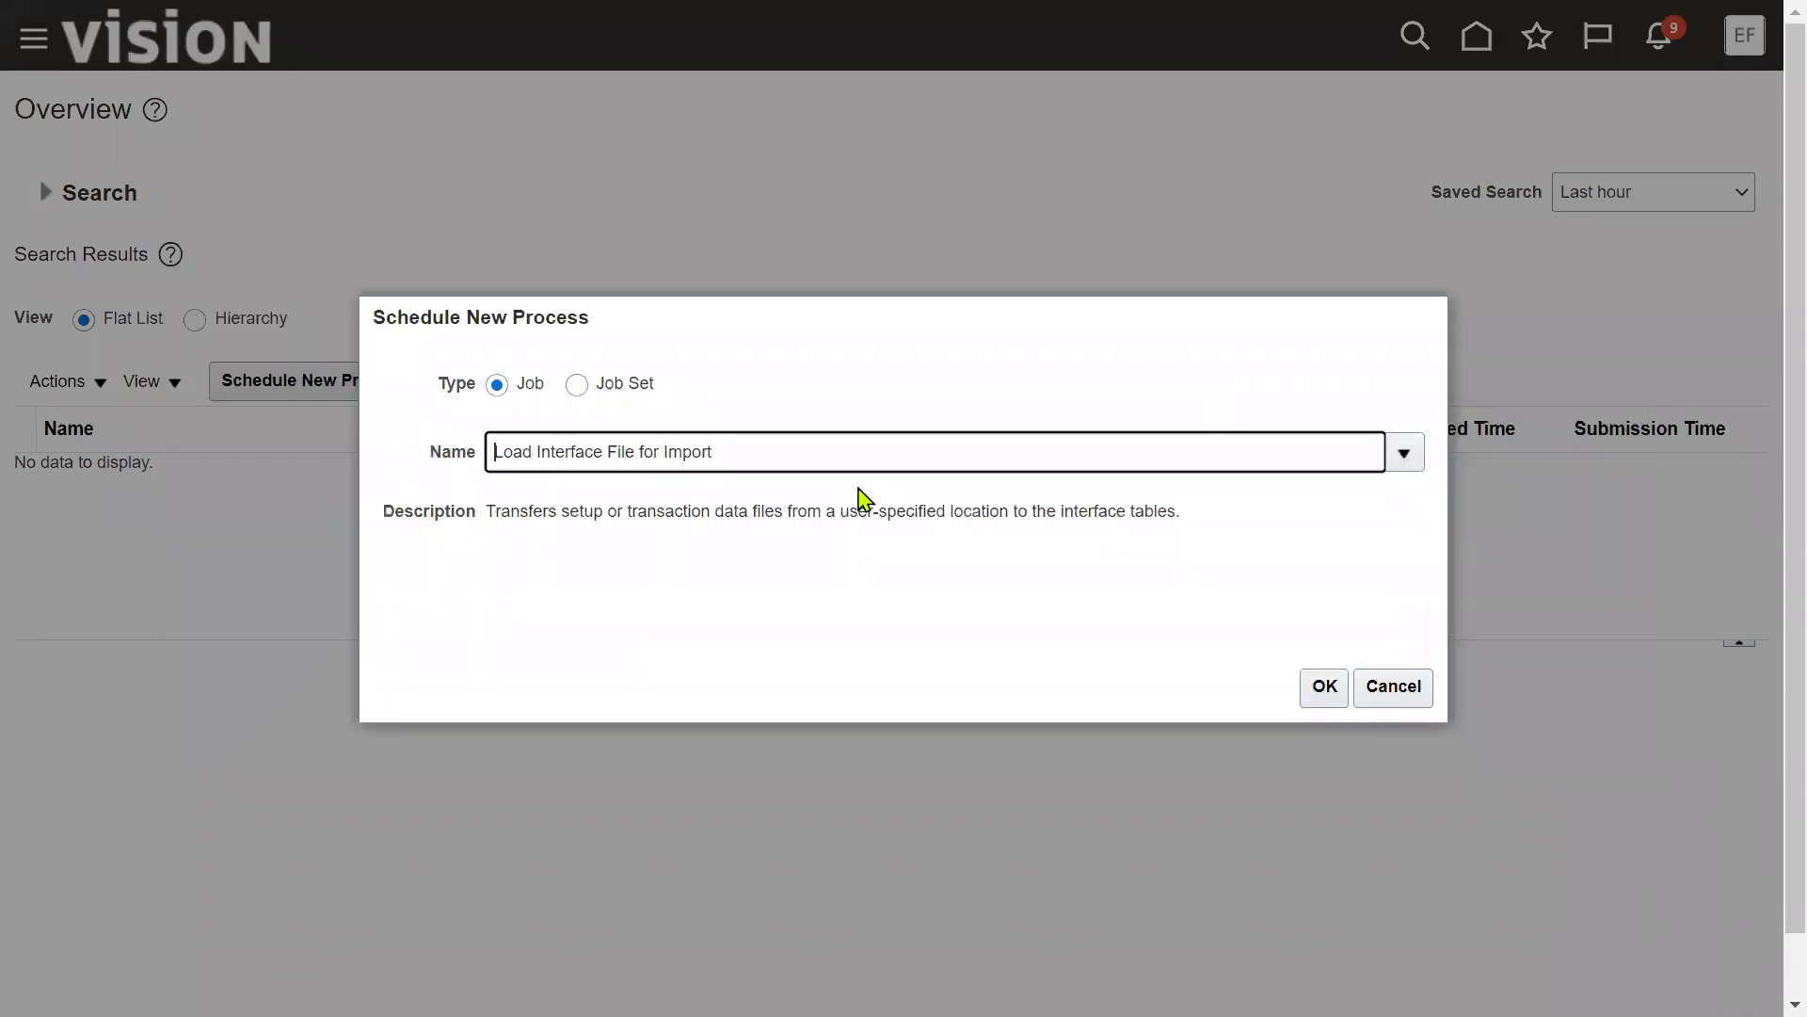
pyautogui.click(1320, 686)
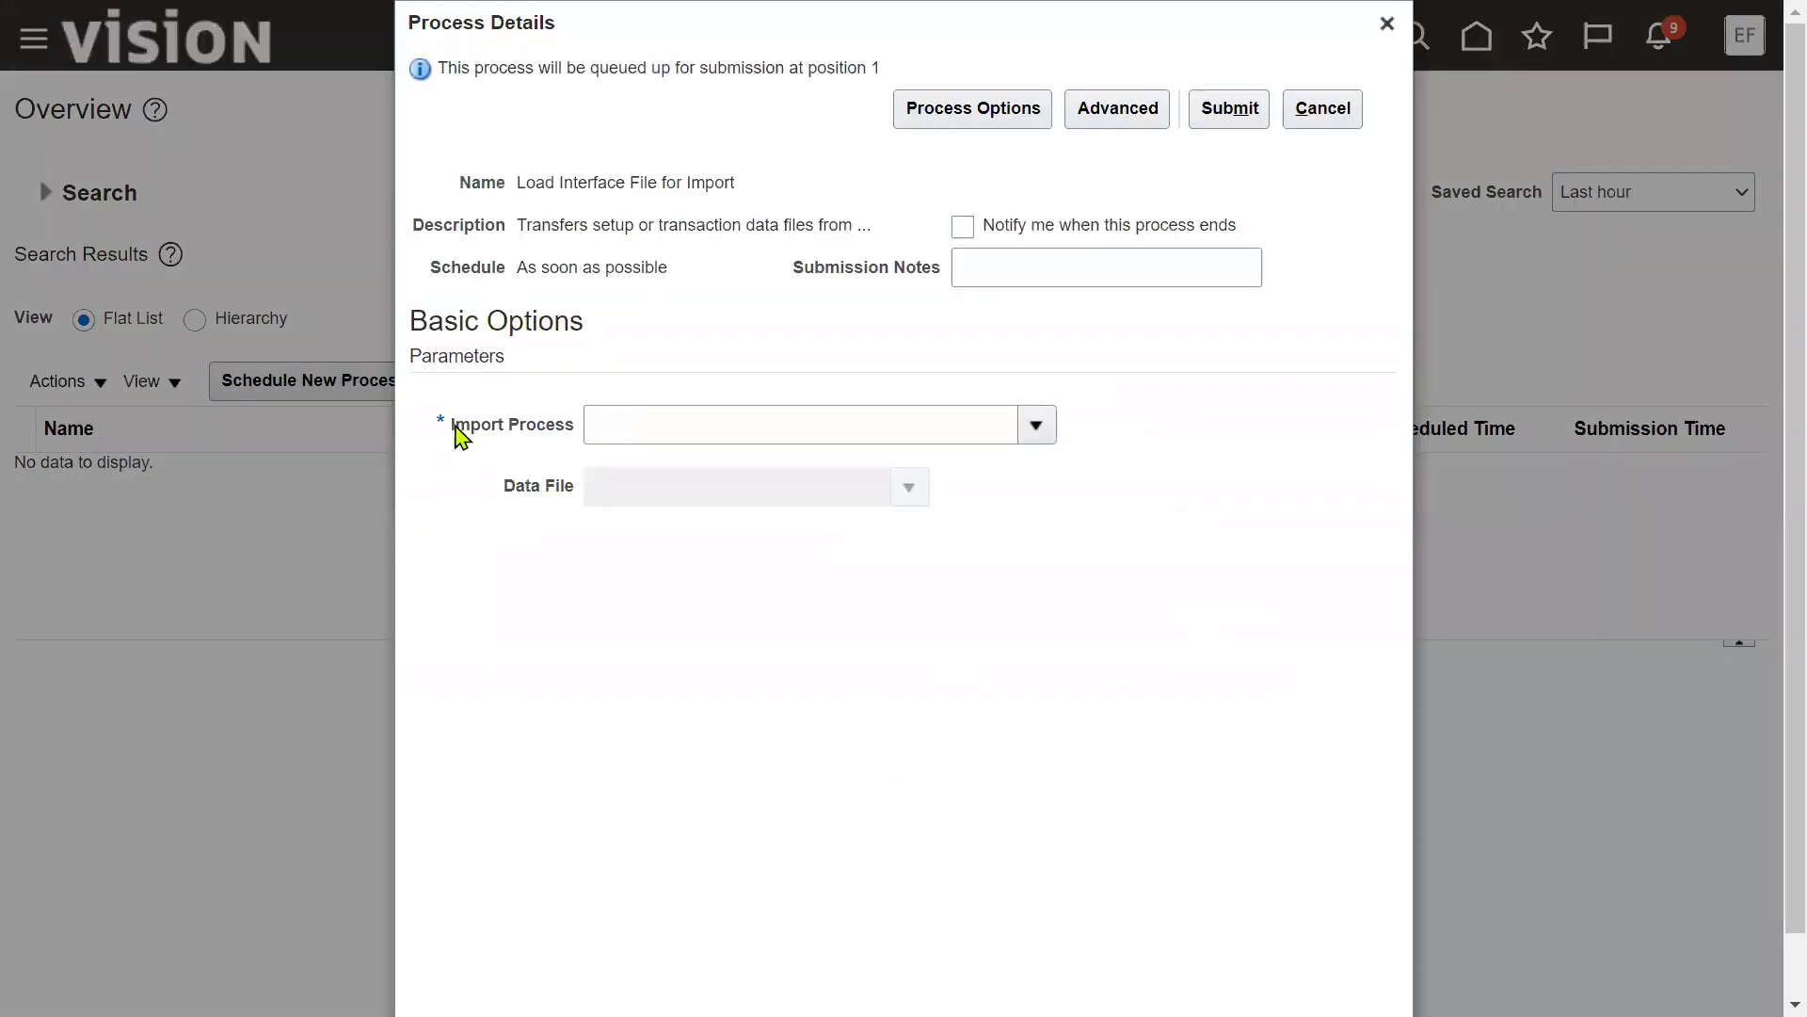
# Set the Import Process parameter of the interface file load to Import Journals
pyautogui.moveTo(452, 425); pyautogui.dragTo(571, 429)
pyautogui.click(1032, 429)
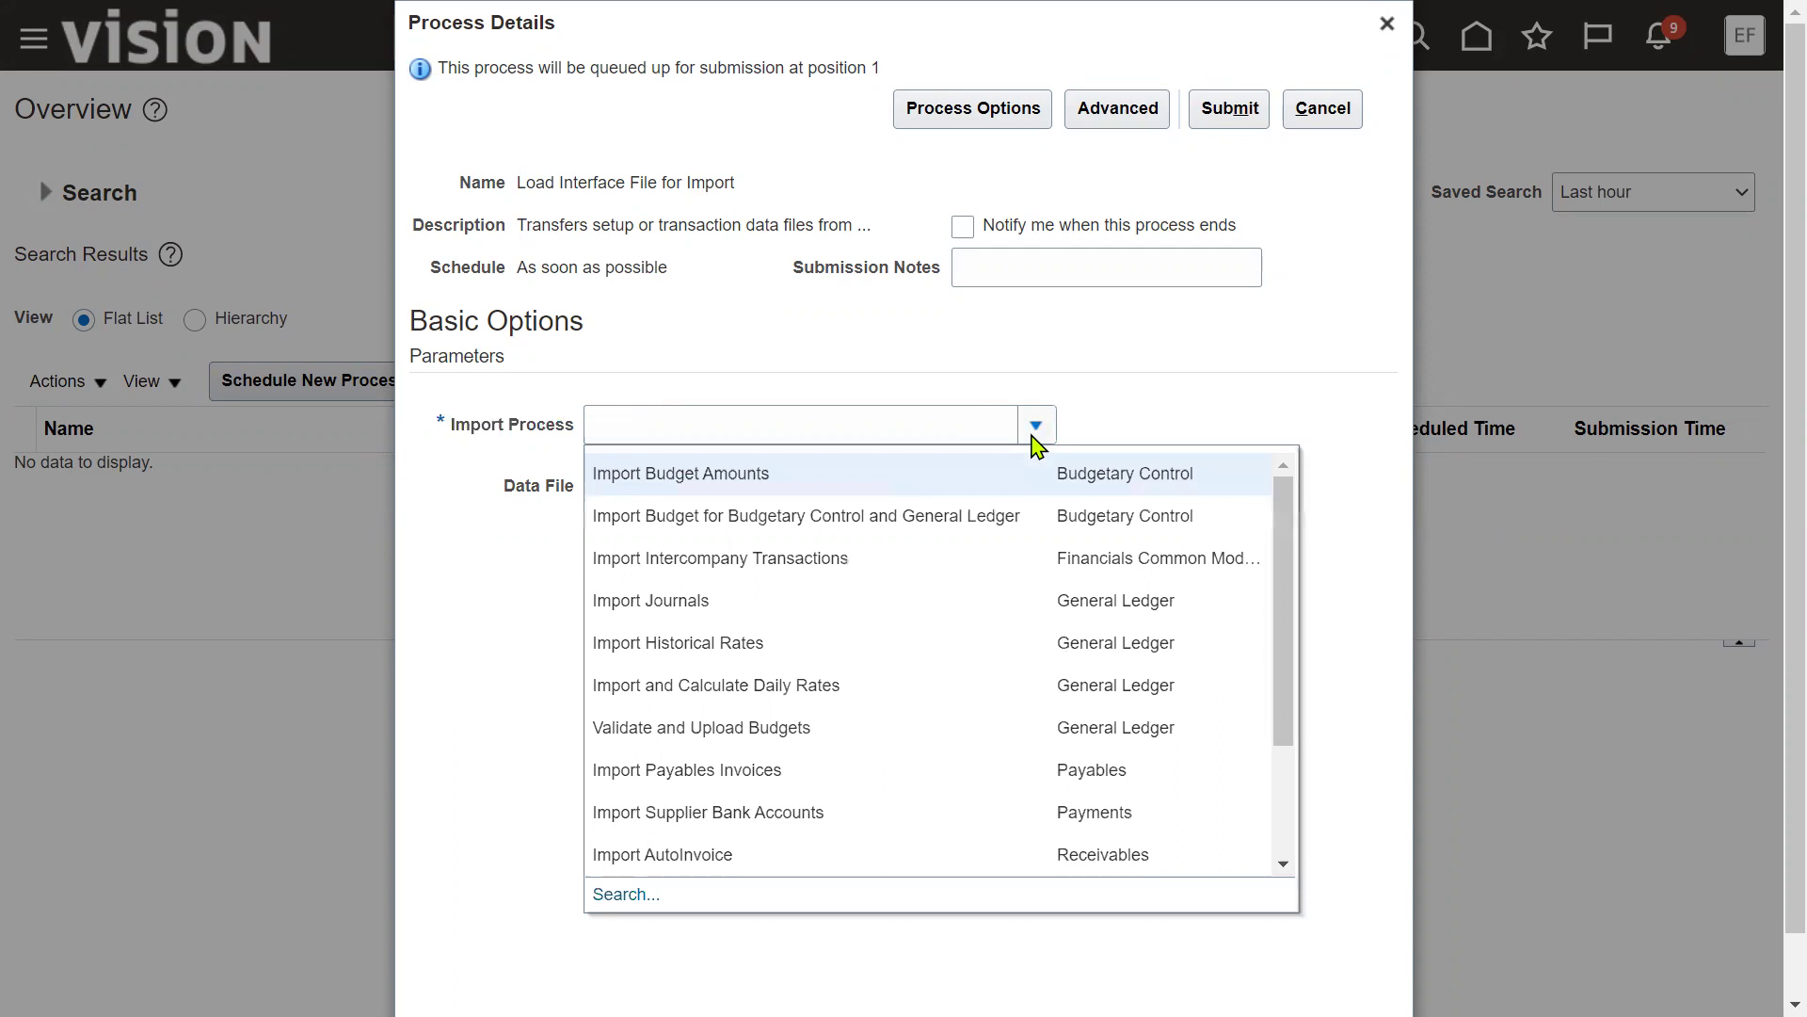
pyautogui.click(810, 601)
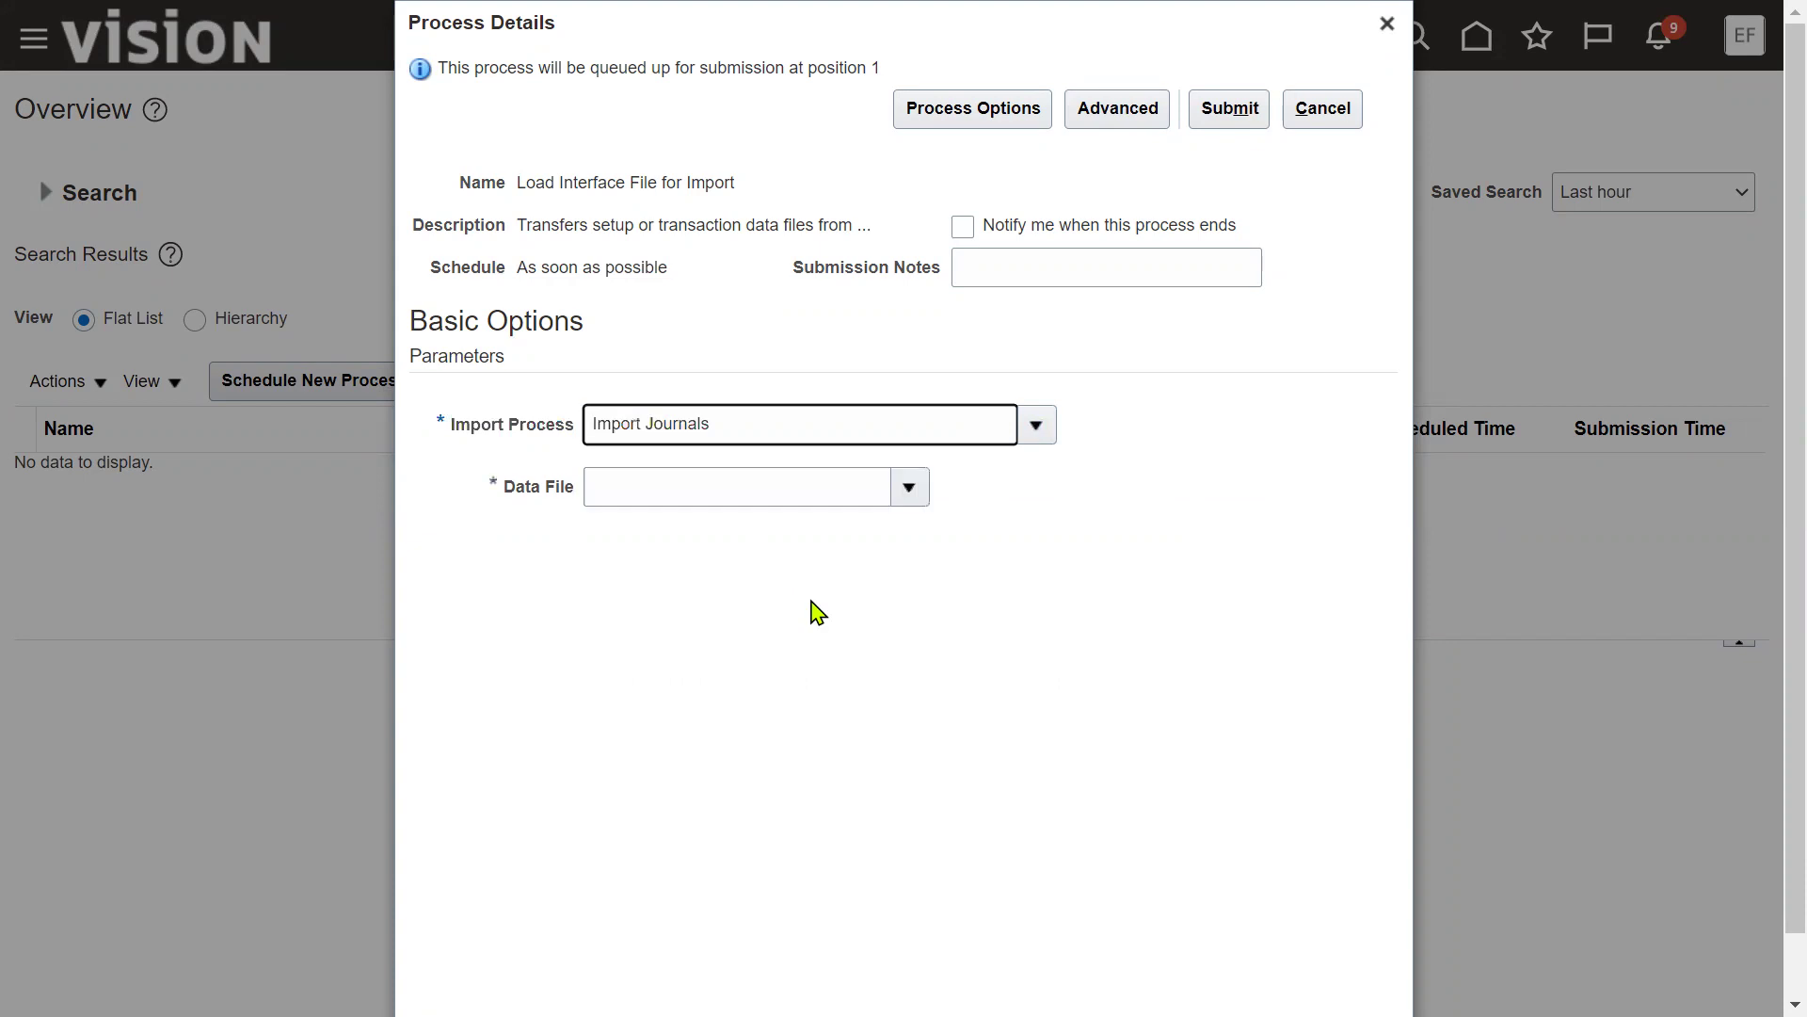
# Upload the GlInterface file from the RTL Training GL folder on the C: drive as the Data File, and submit the process
pyautogui.click(915, 491)
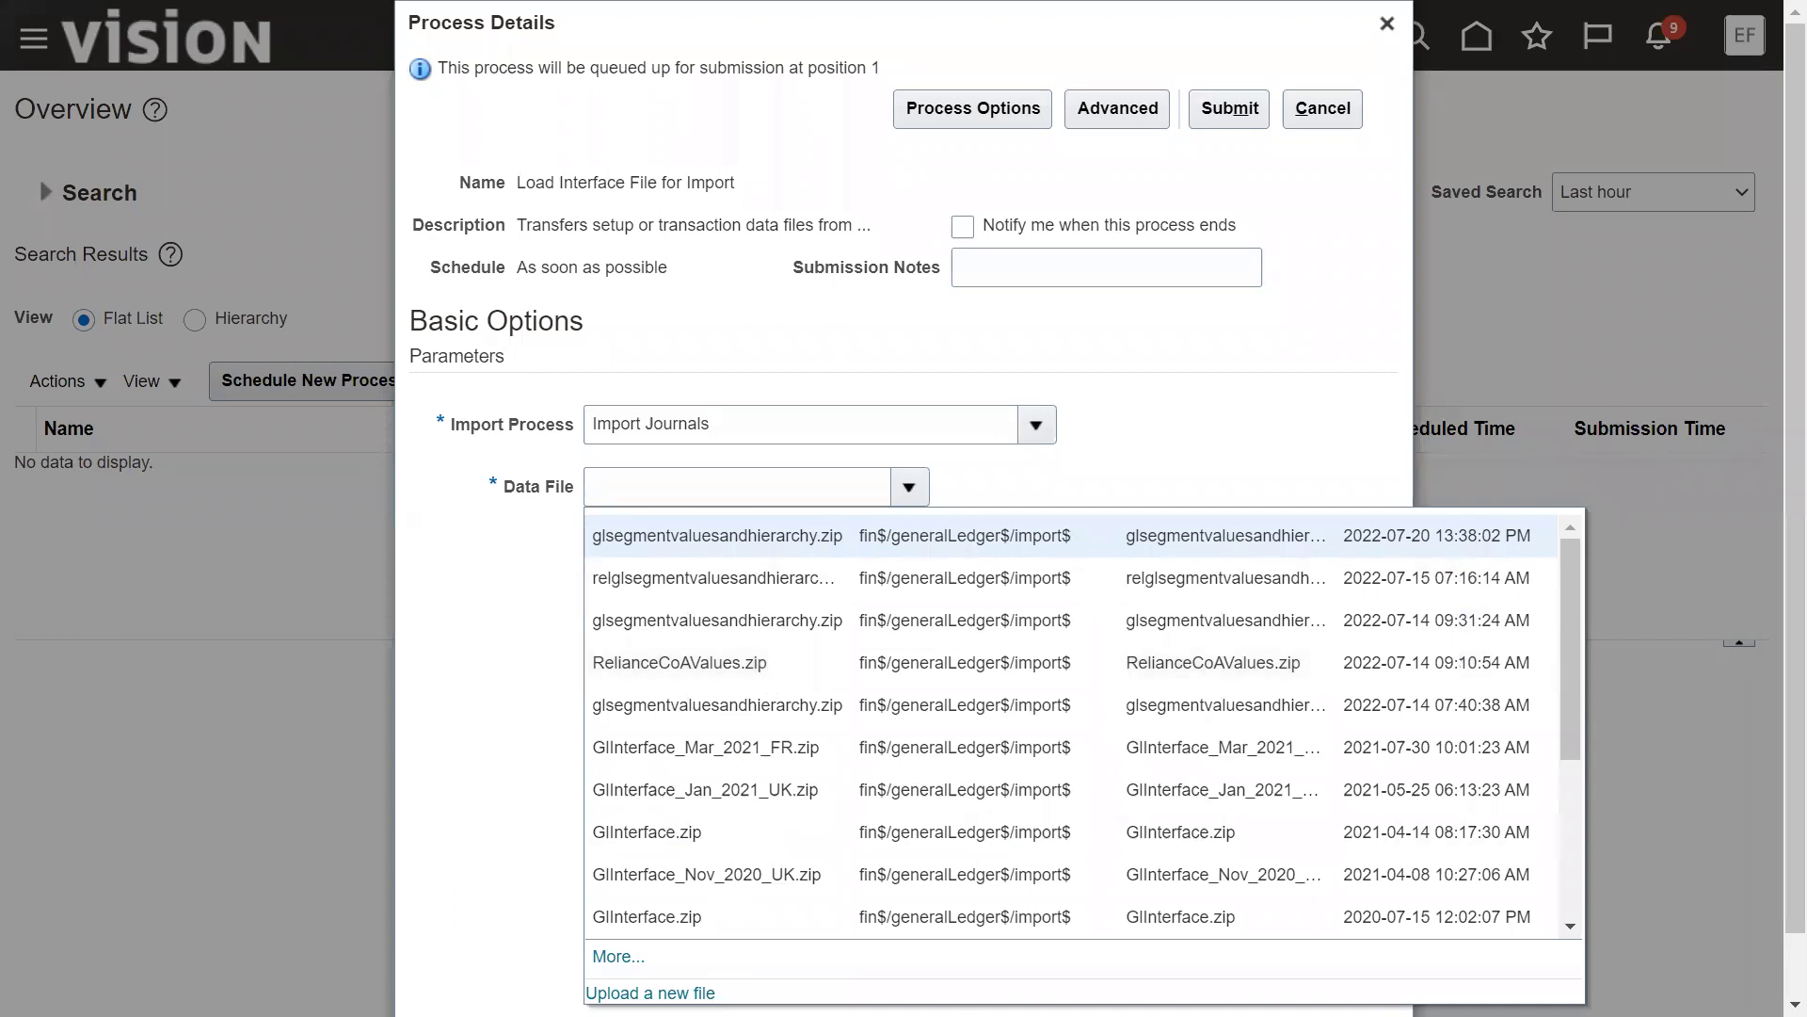
pyautogui.click(656, 992)
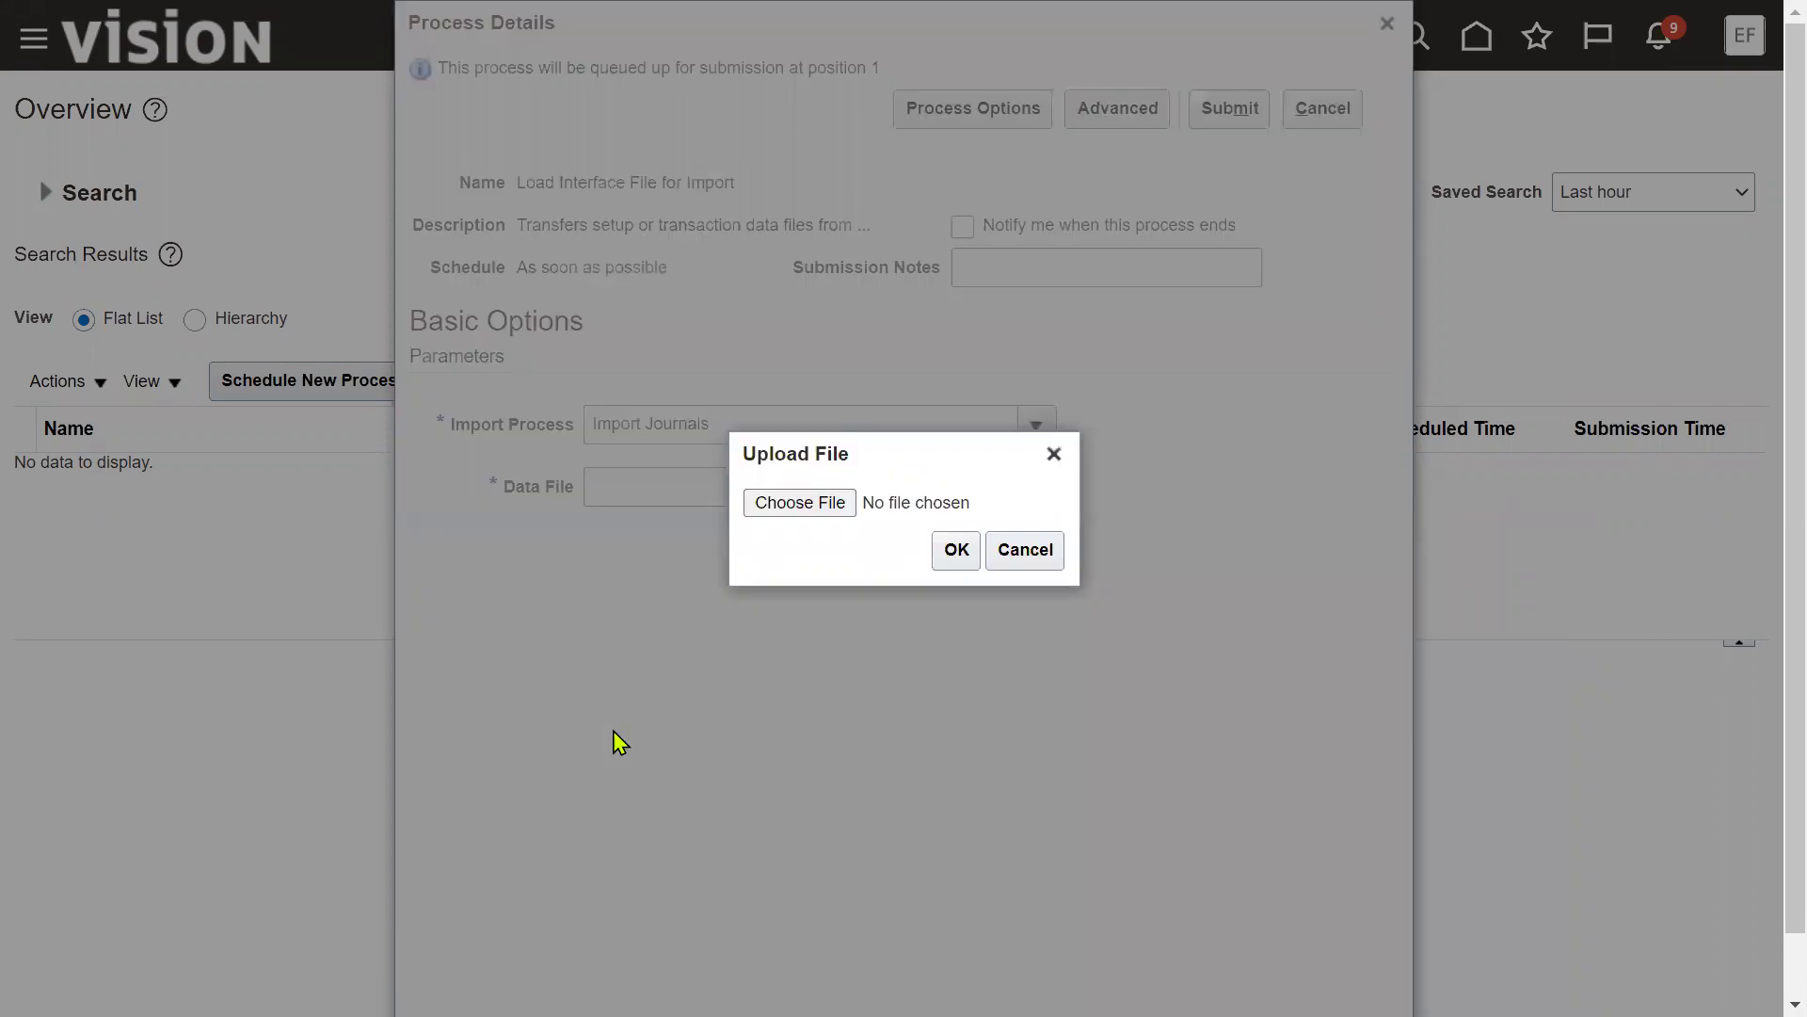
pyautogui.click(833, 511)
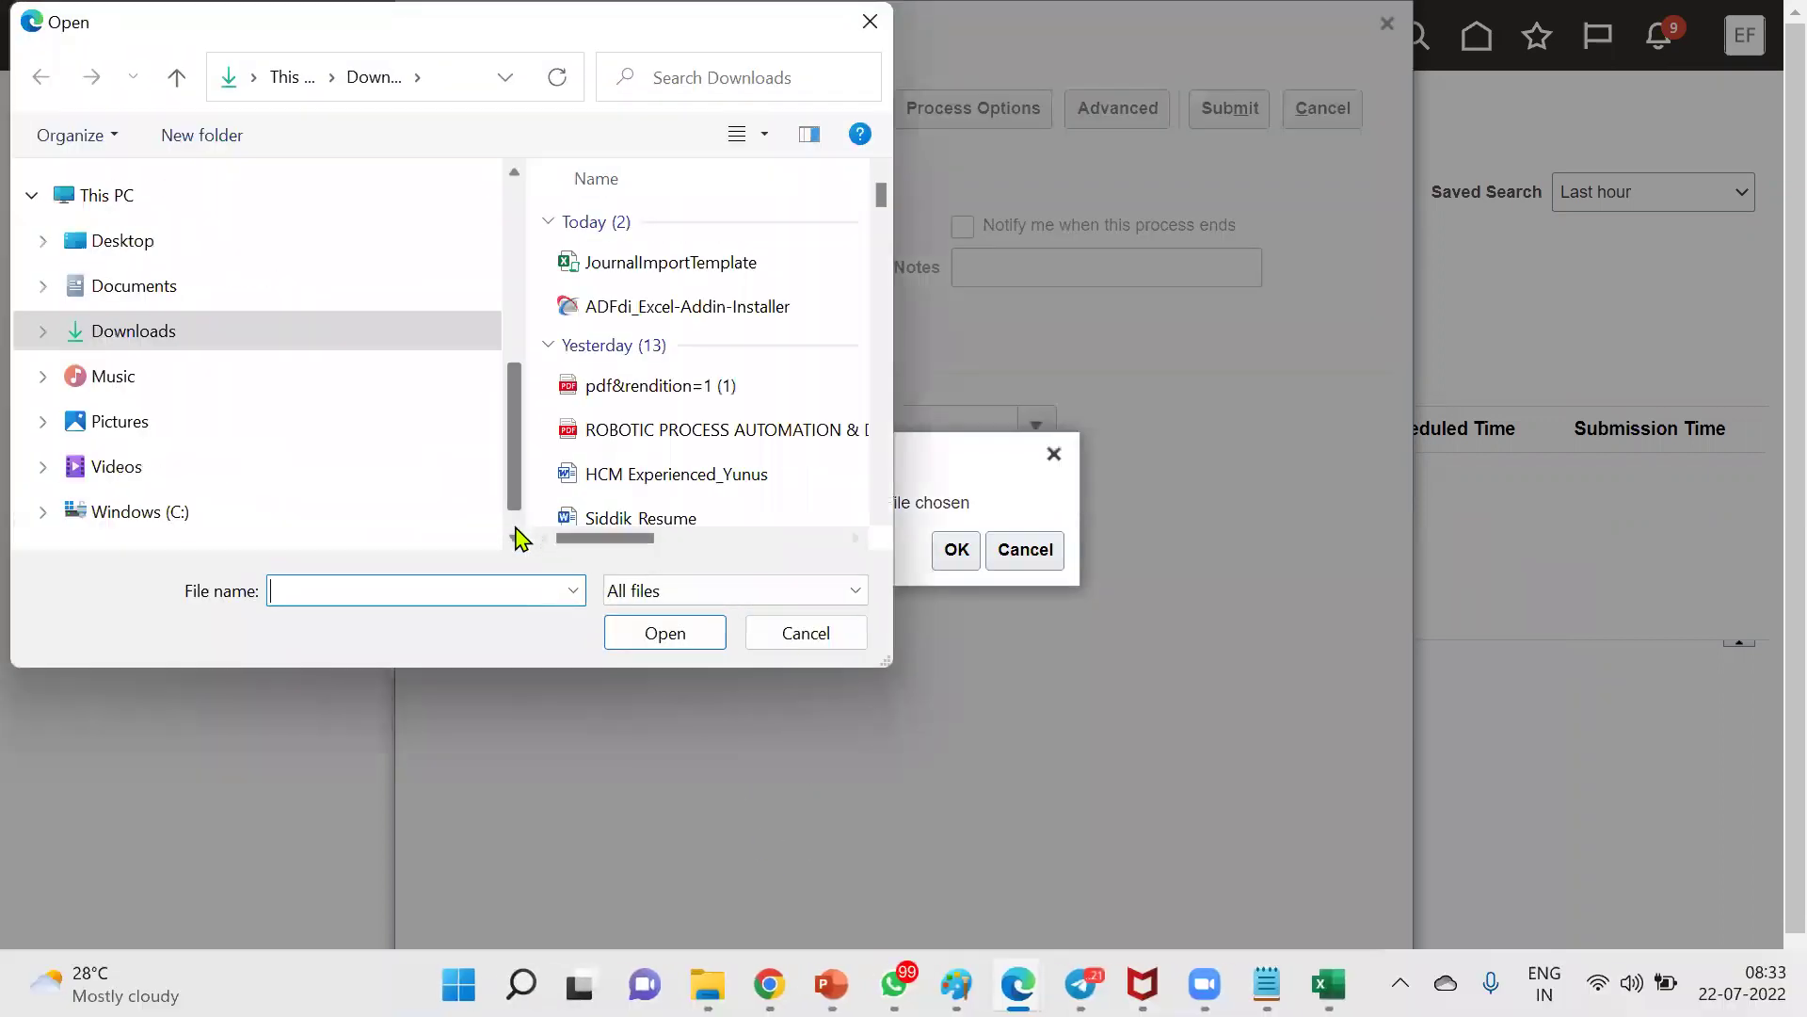
pyautogui.click(514, 538)
pyautogui.click(223, 457)
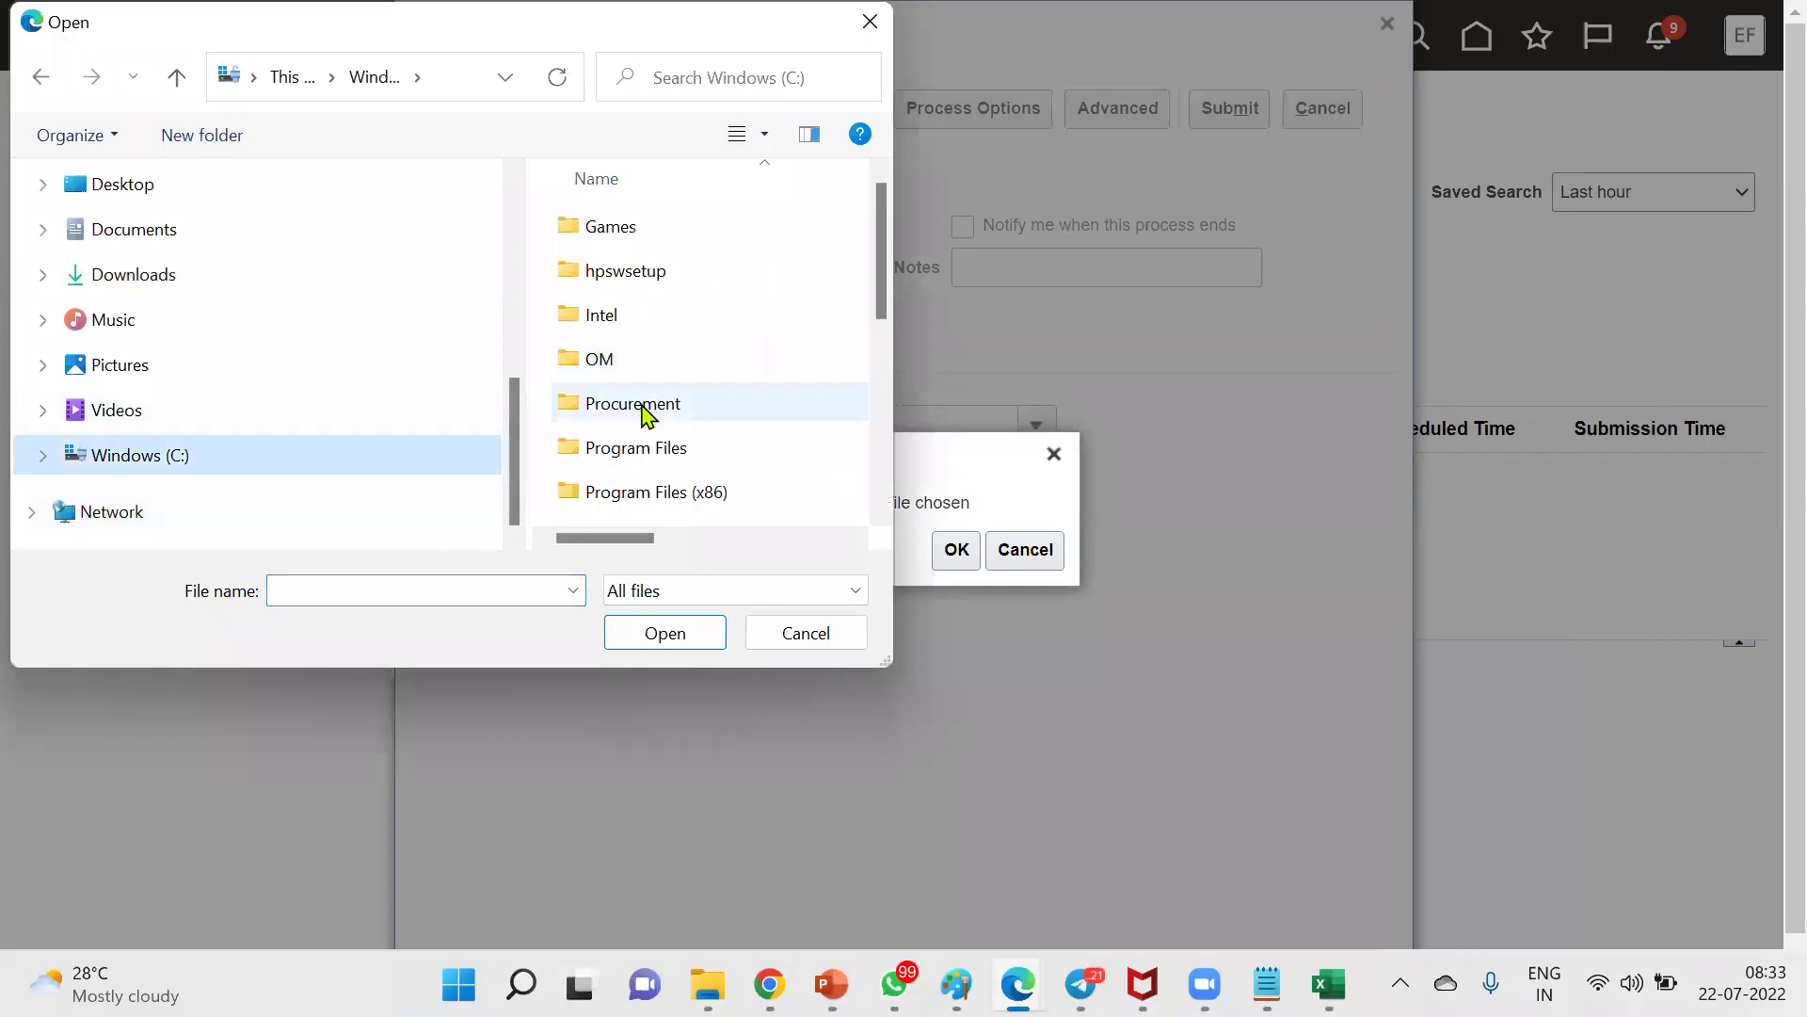
pyautogui.scroll(-2, 647, 458)
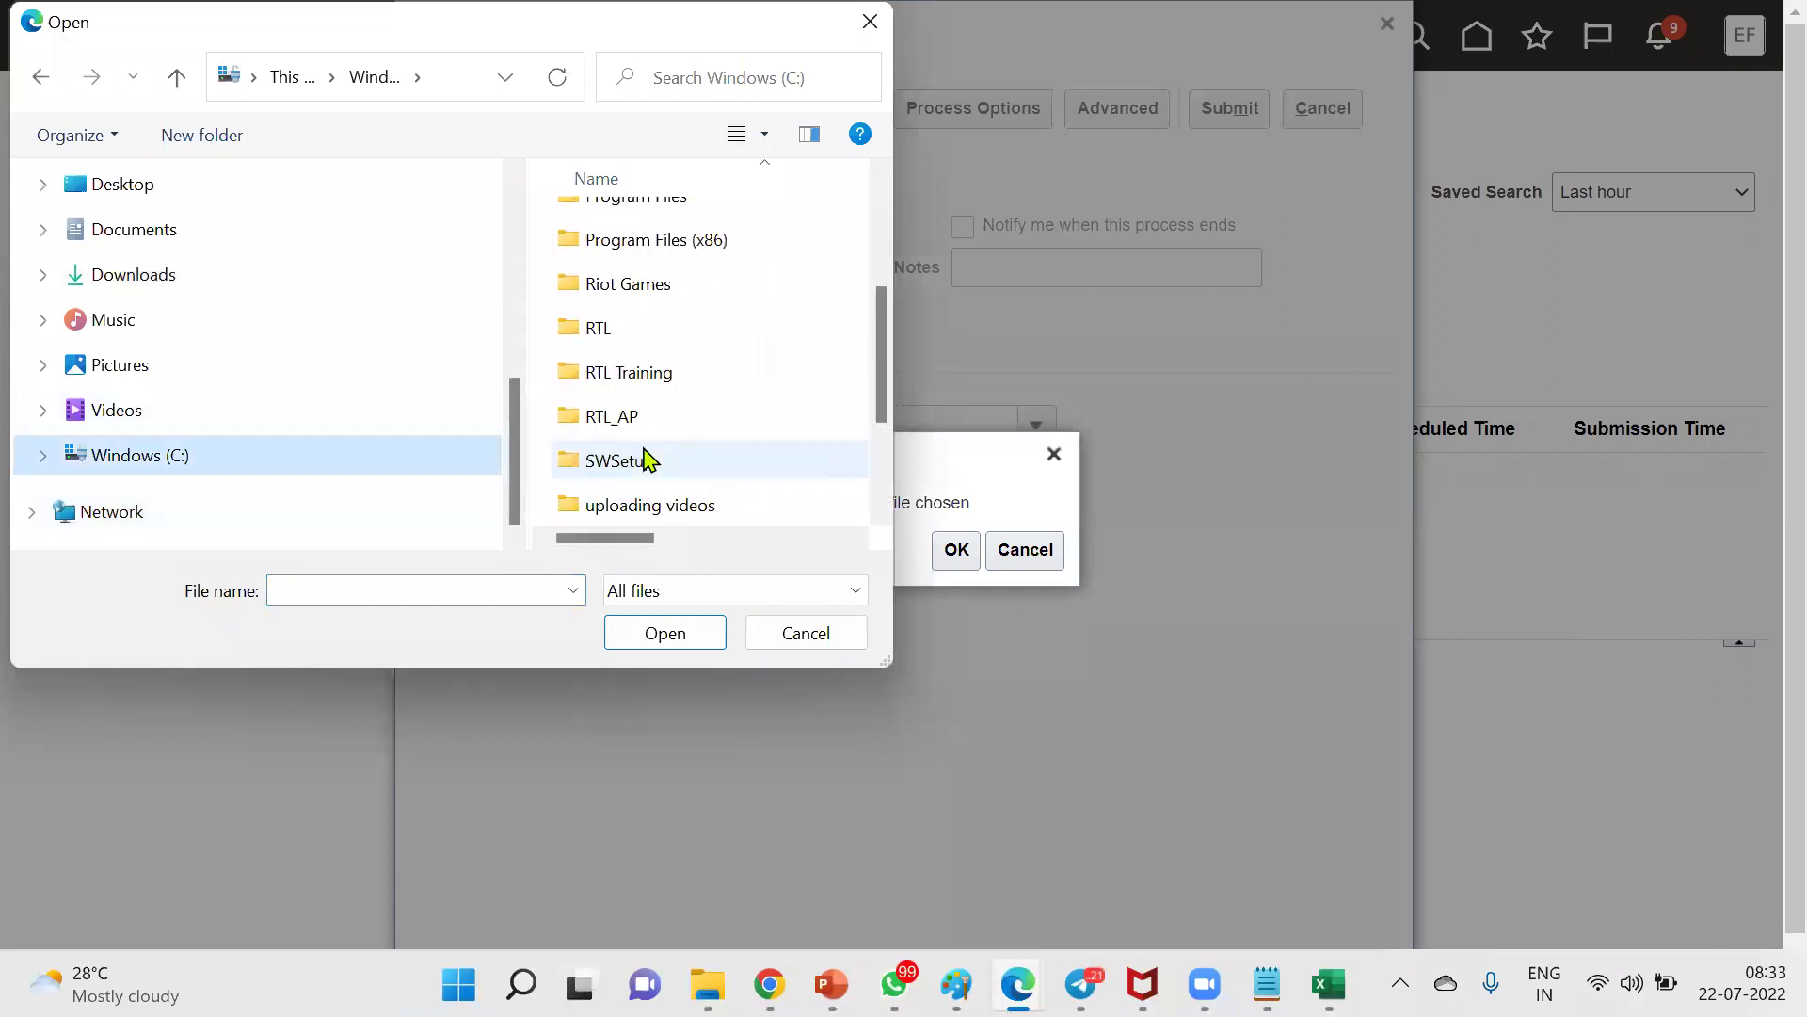
pyautogui.doubleClick(644, 378)
pyautogui.doubleClick(604, 232)
pyautogui.click(610, 237)
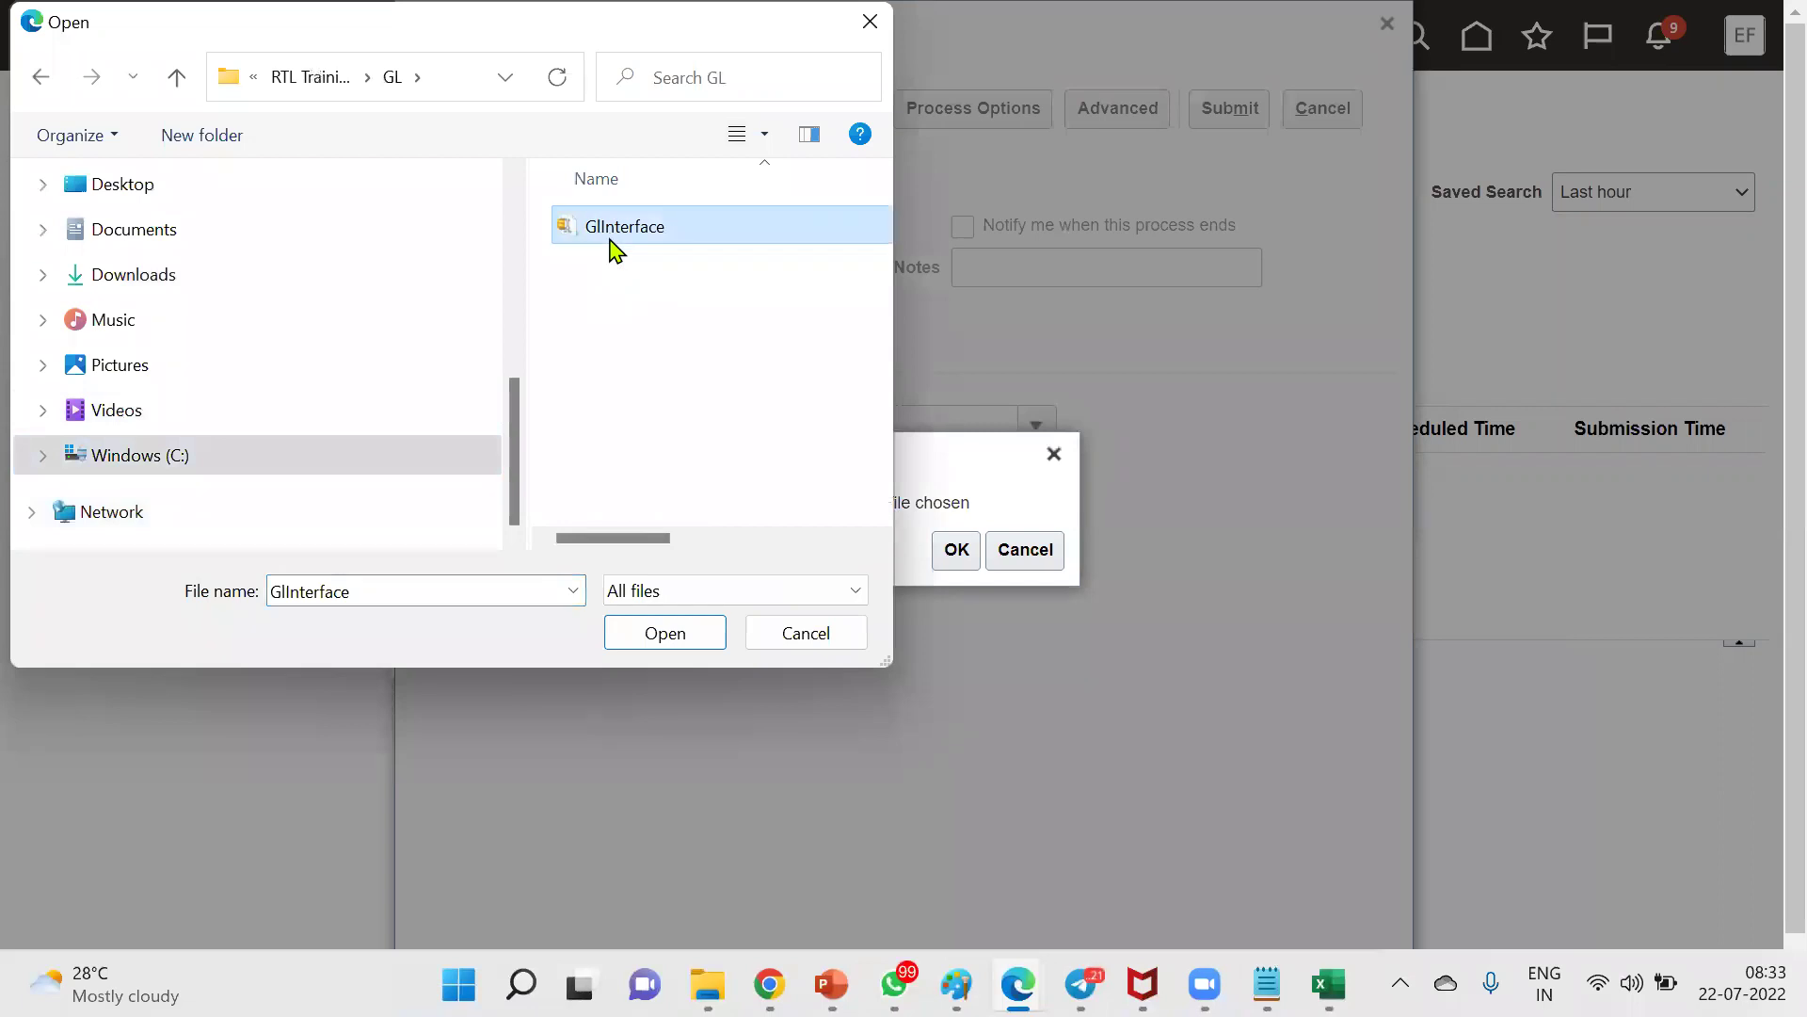
pyautogui.click(666, 634)
pyautogui.click(956, 551)
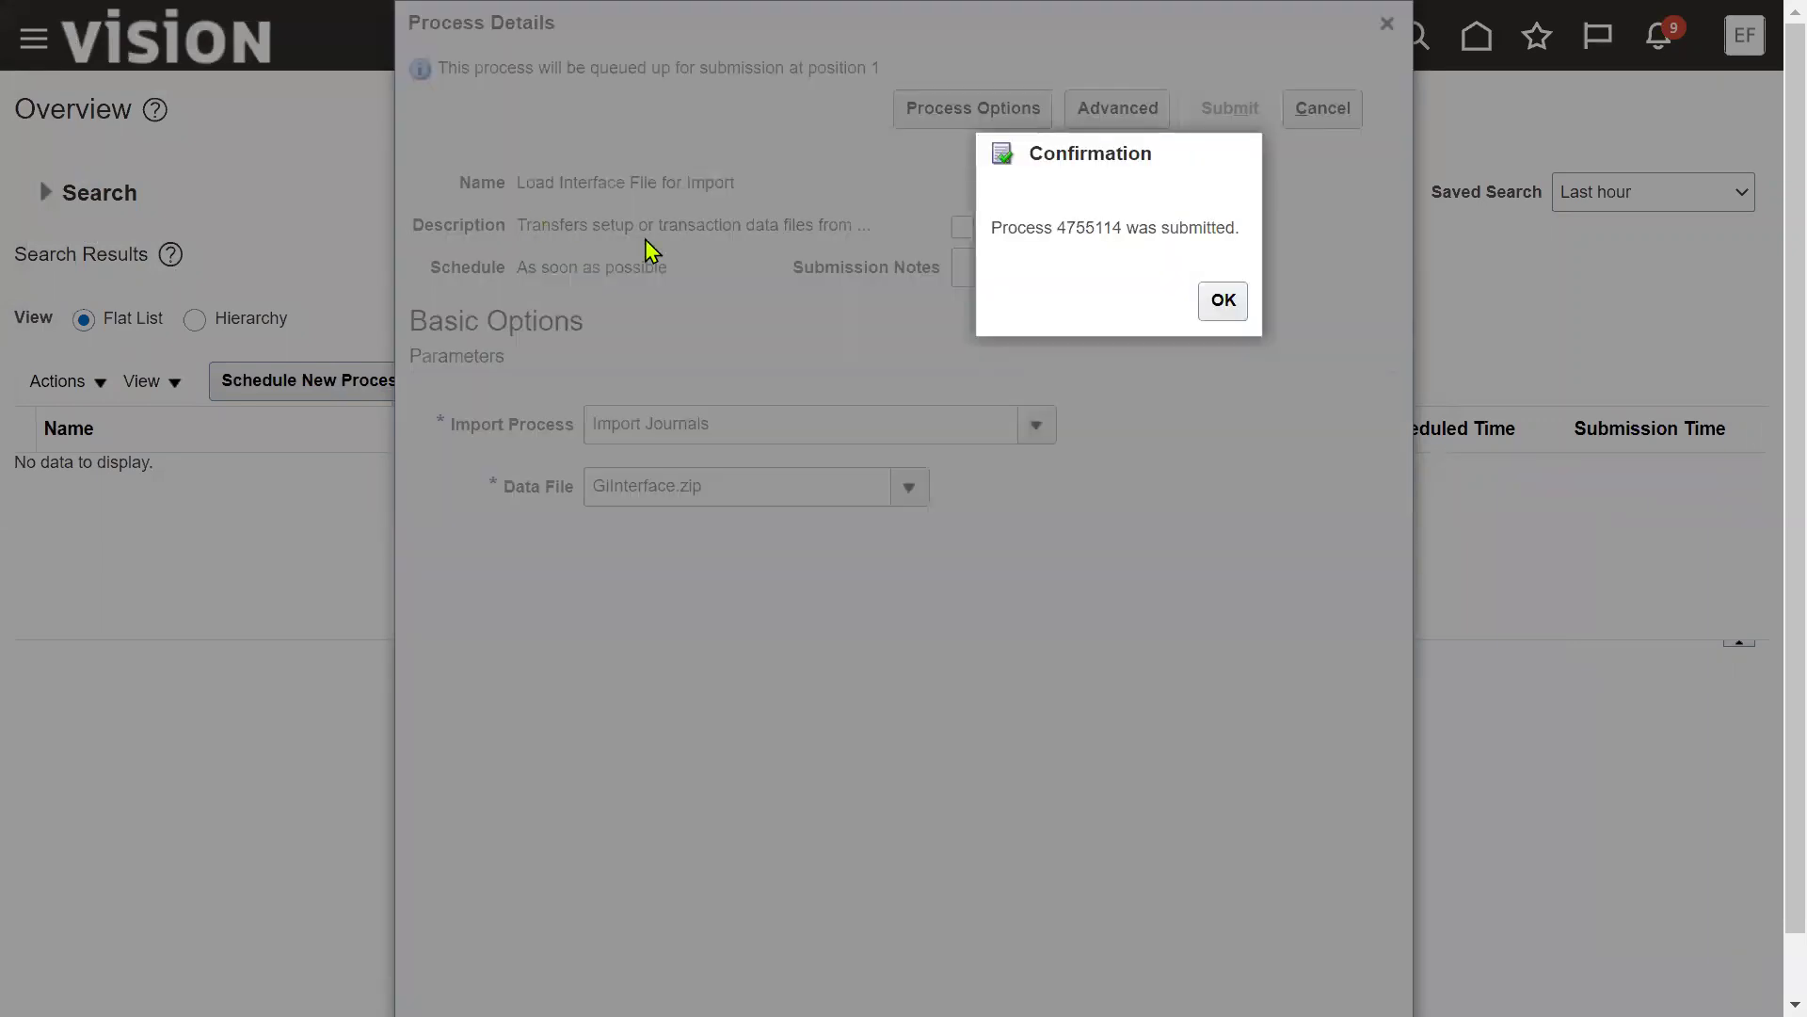
pyautogui.click(1225, 302)
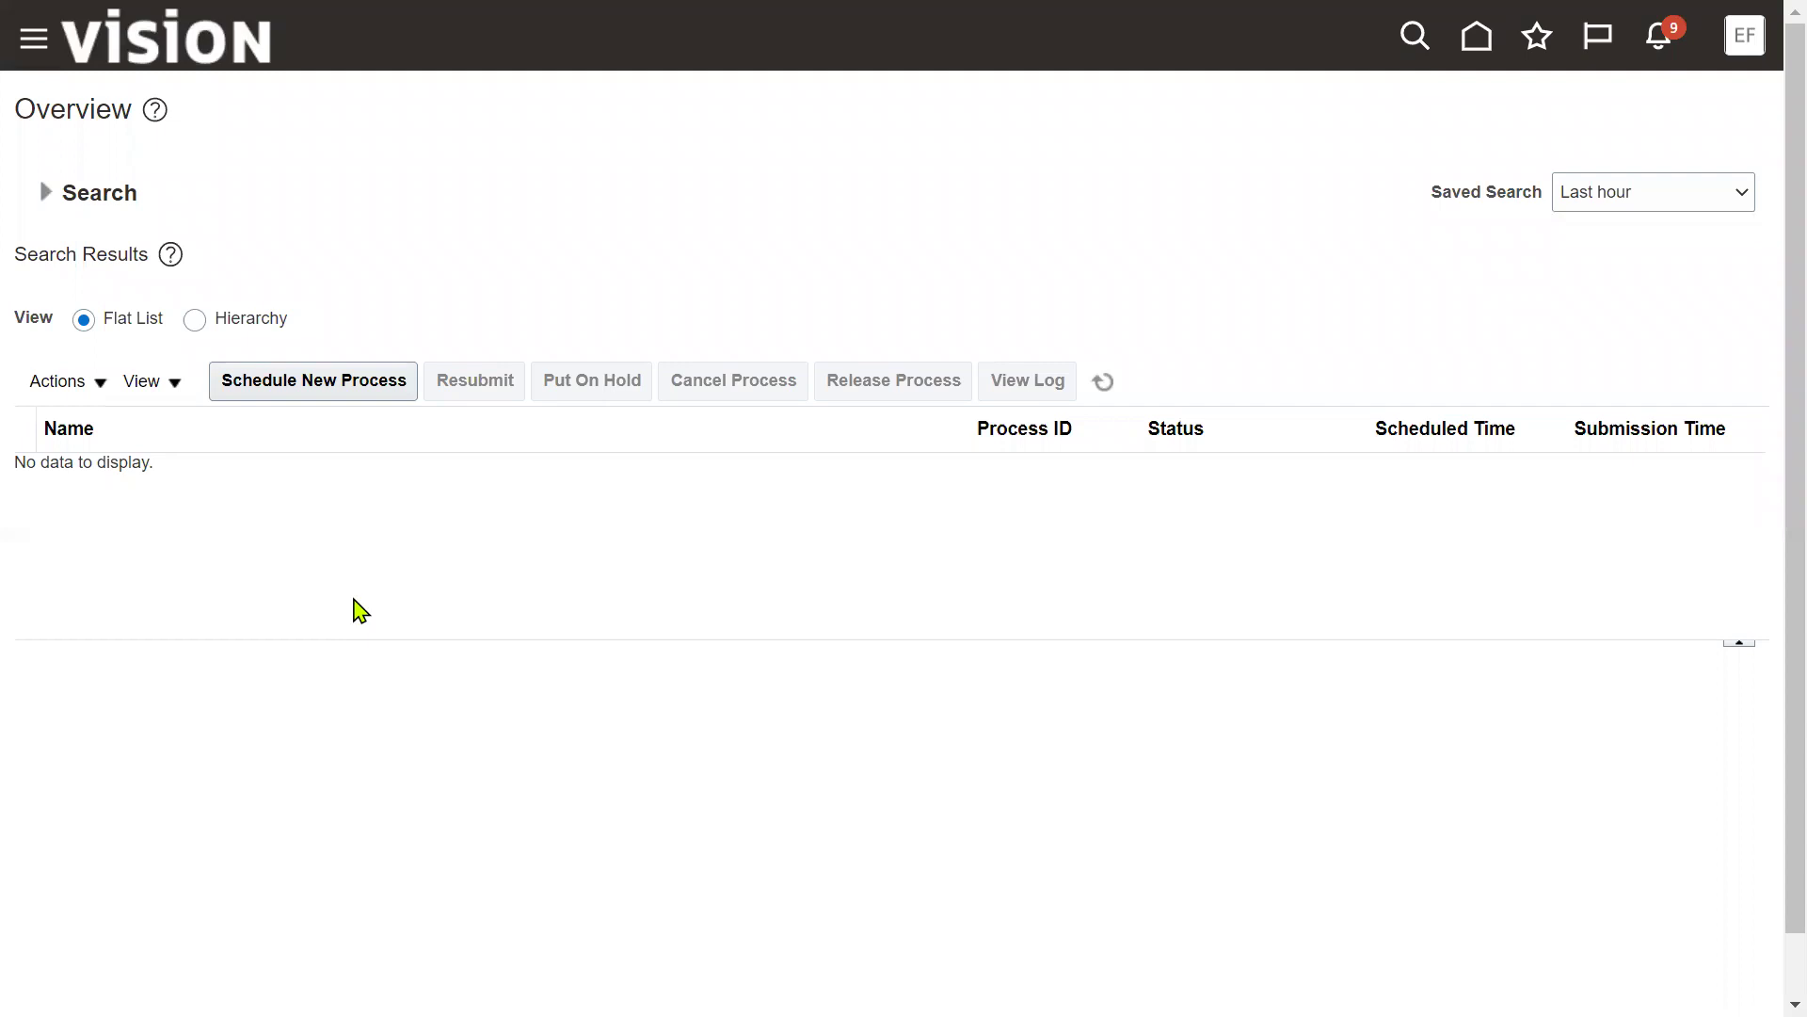
# Refresh the scheduled process list and check the status of the Load File to Interface process
pyautogui.click(1104, 381)
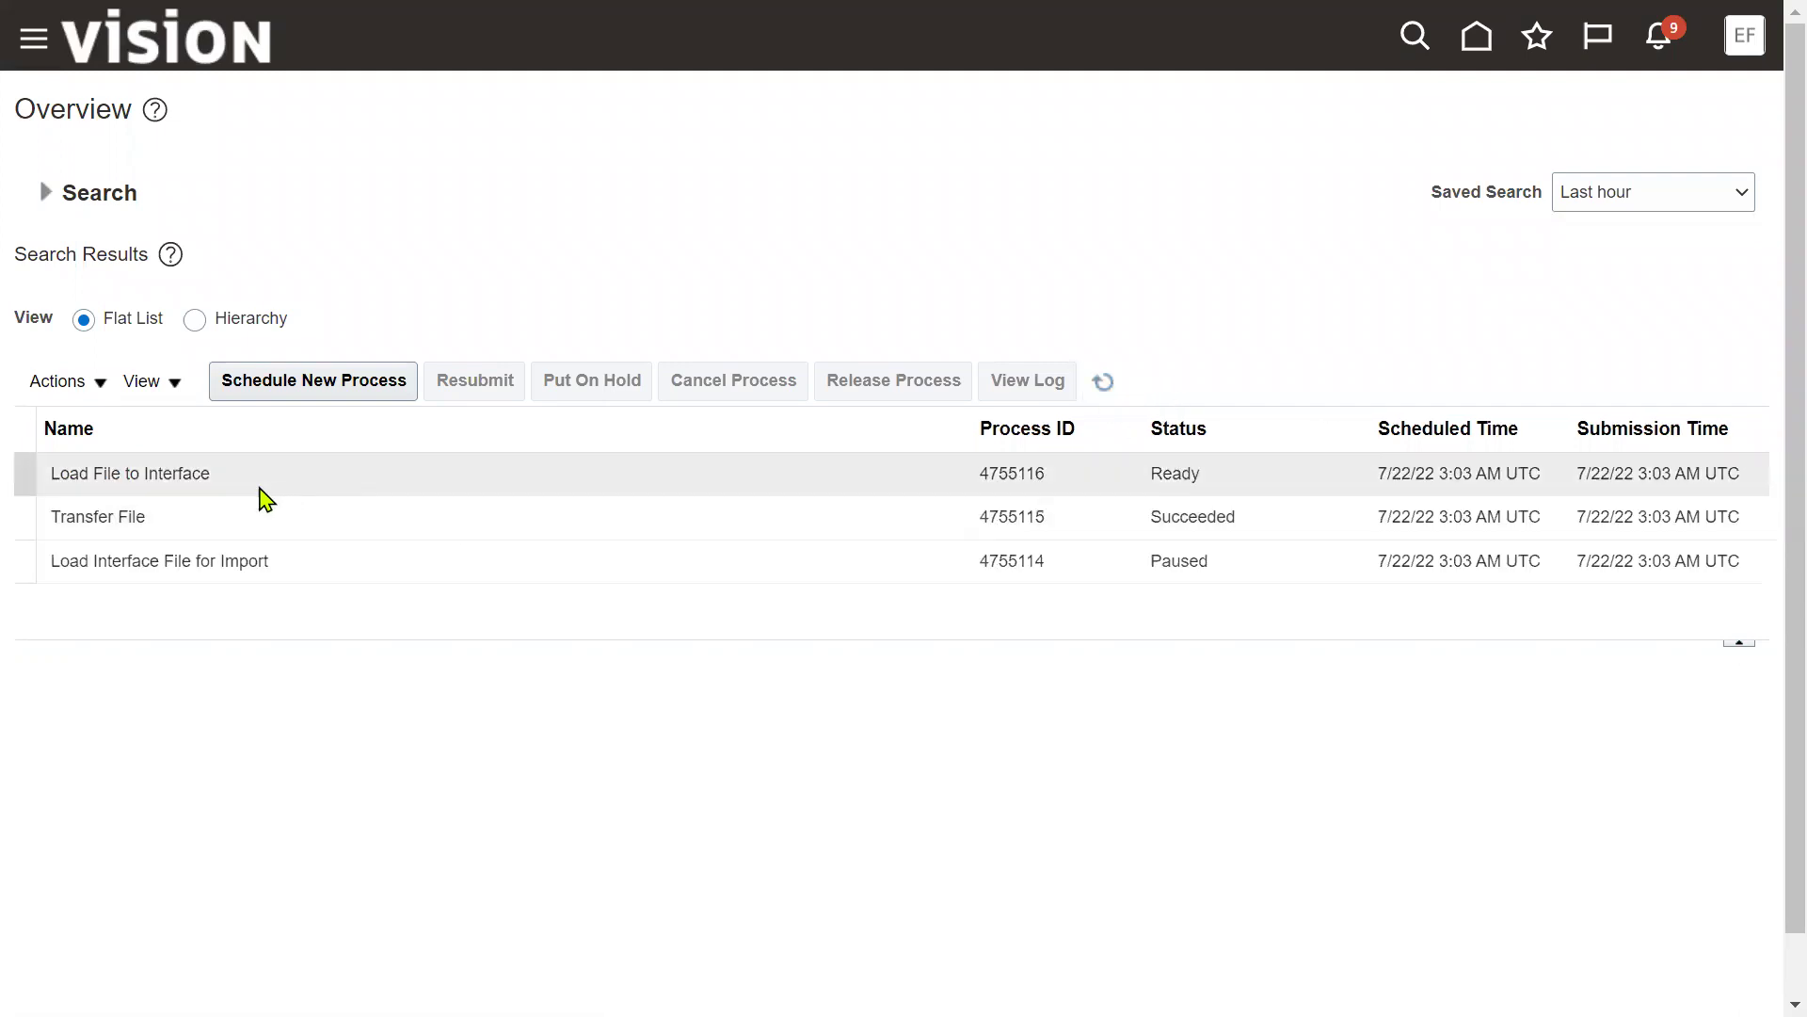
pyautogui.click(256, 485)
pyautogui.click(1109, 381)
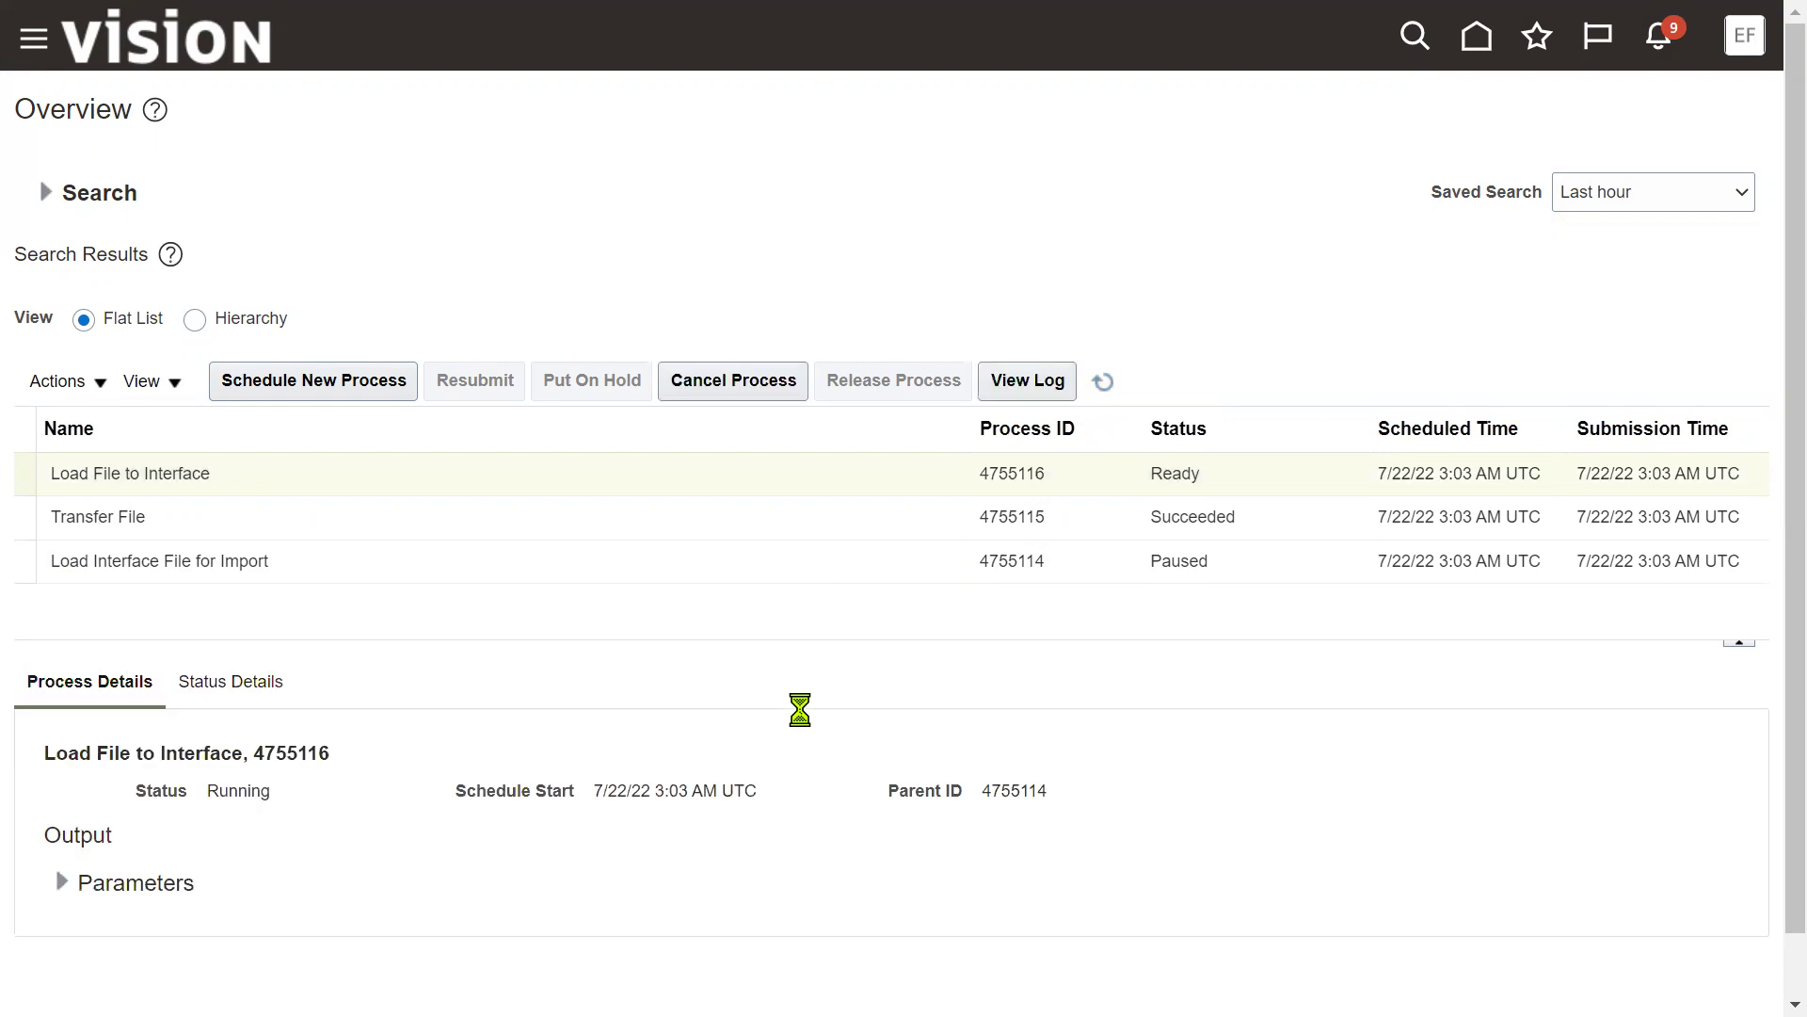
pyautogui.click(813, 474)
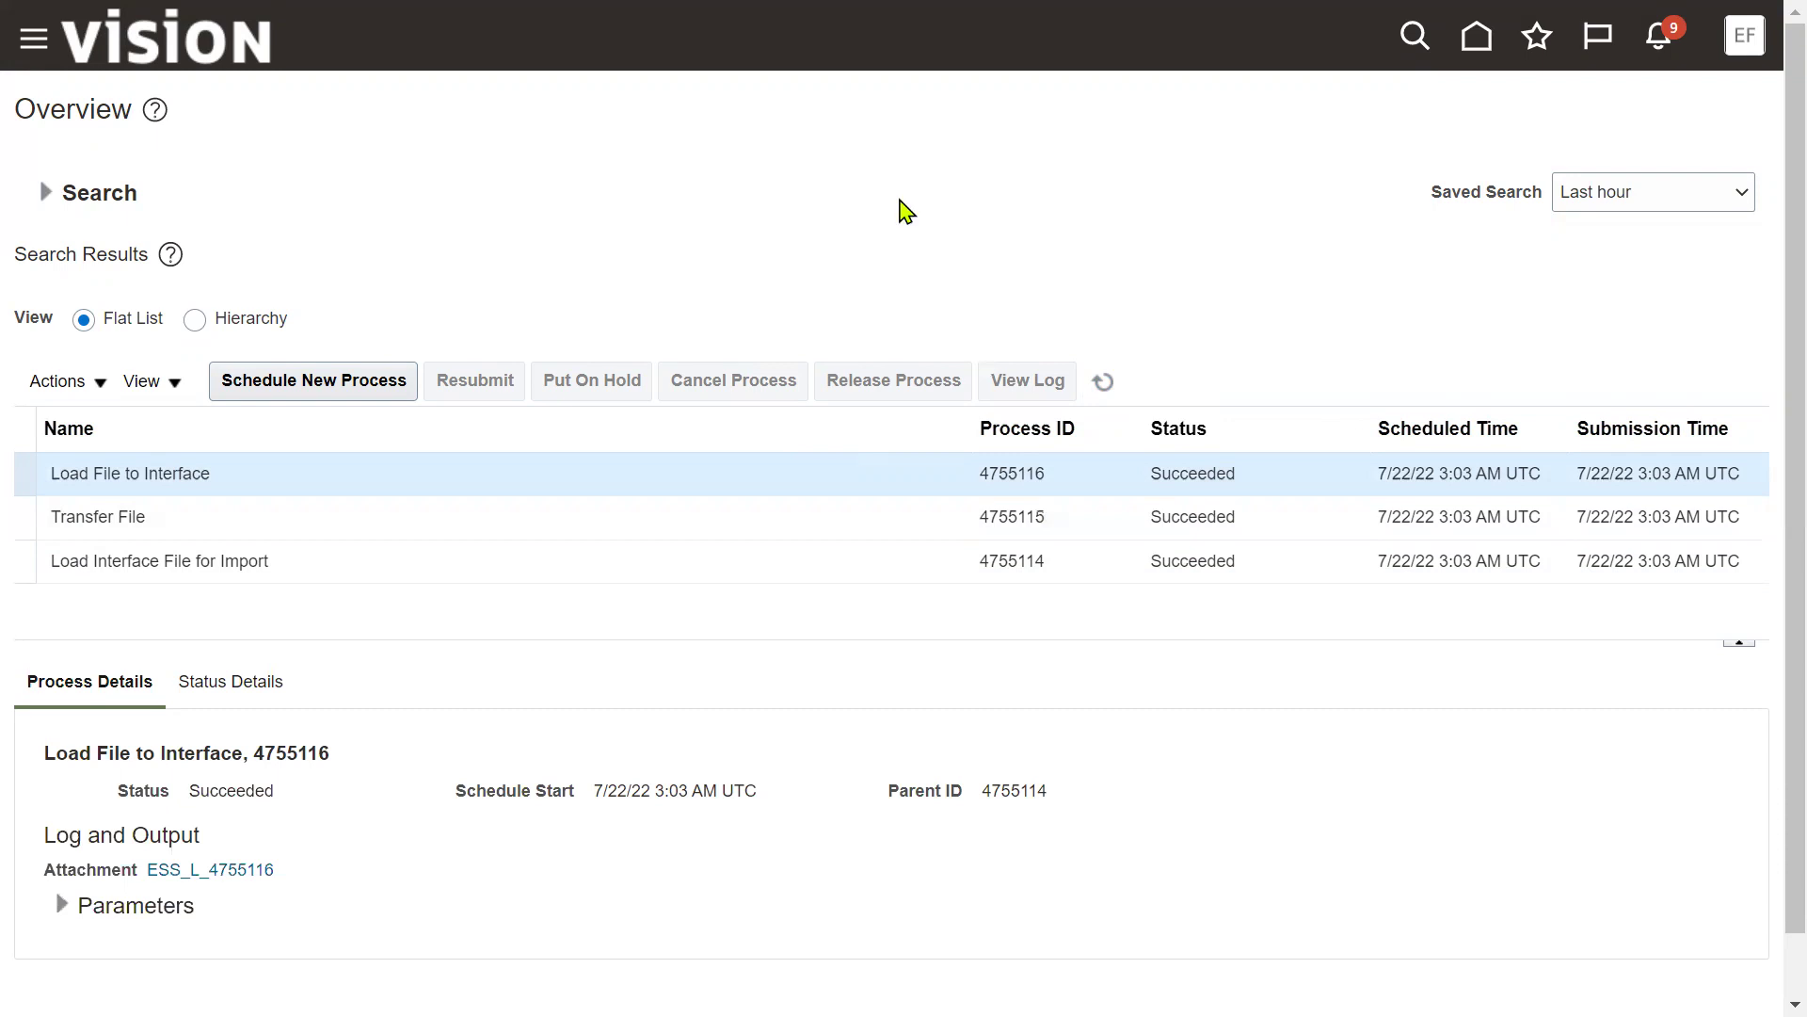
# Switch to the InPrivate Edge window and leave the Manage Journal Categories page for the Financials setup
pyautogui.moveTo(852, 19)
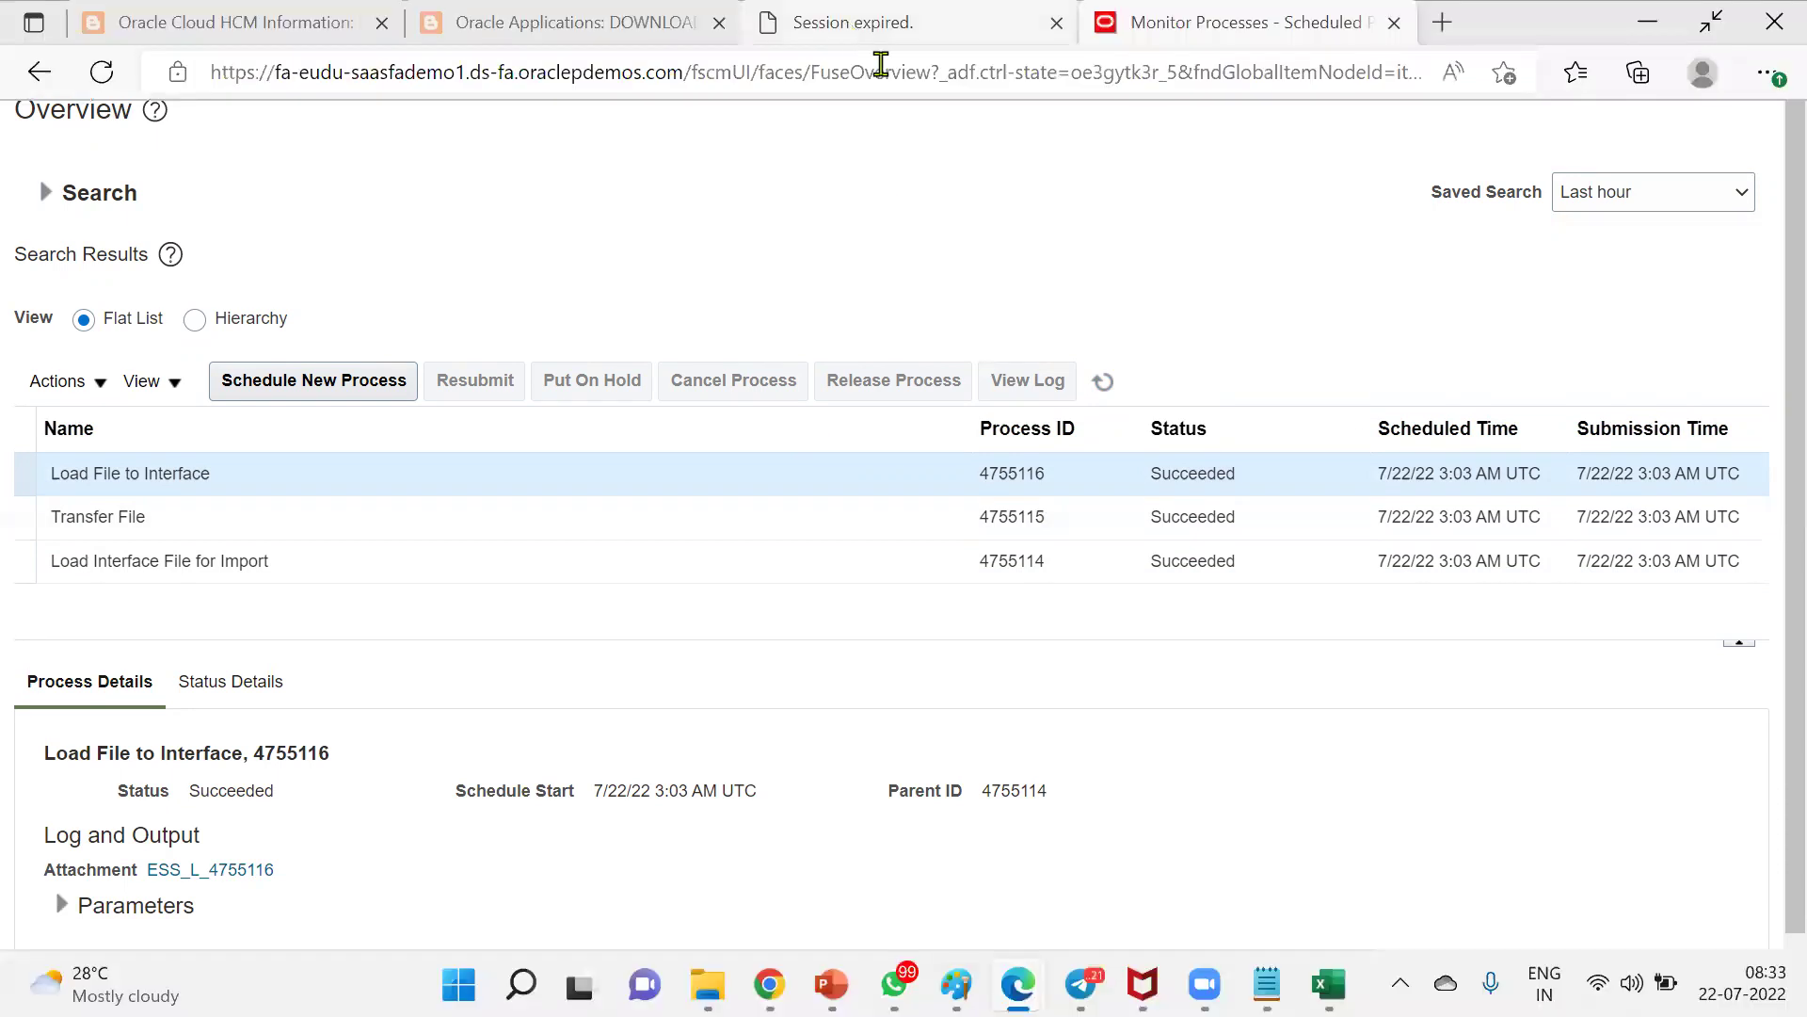
pyautogui.click(1033, 214)
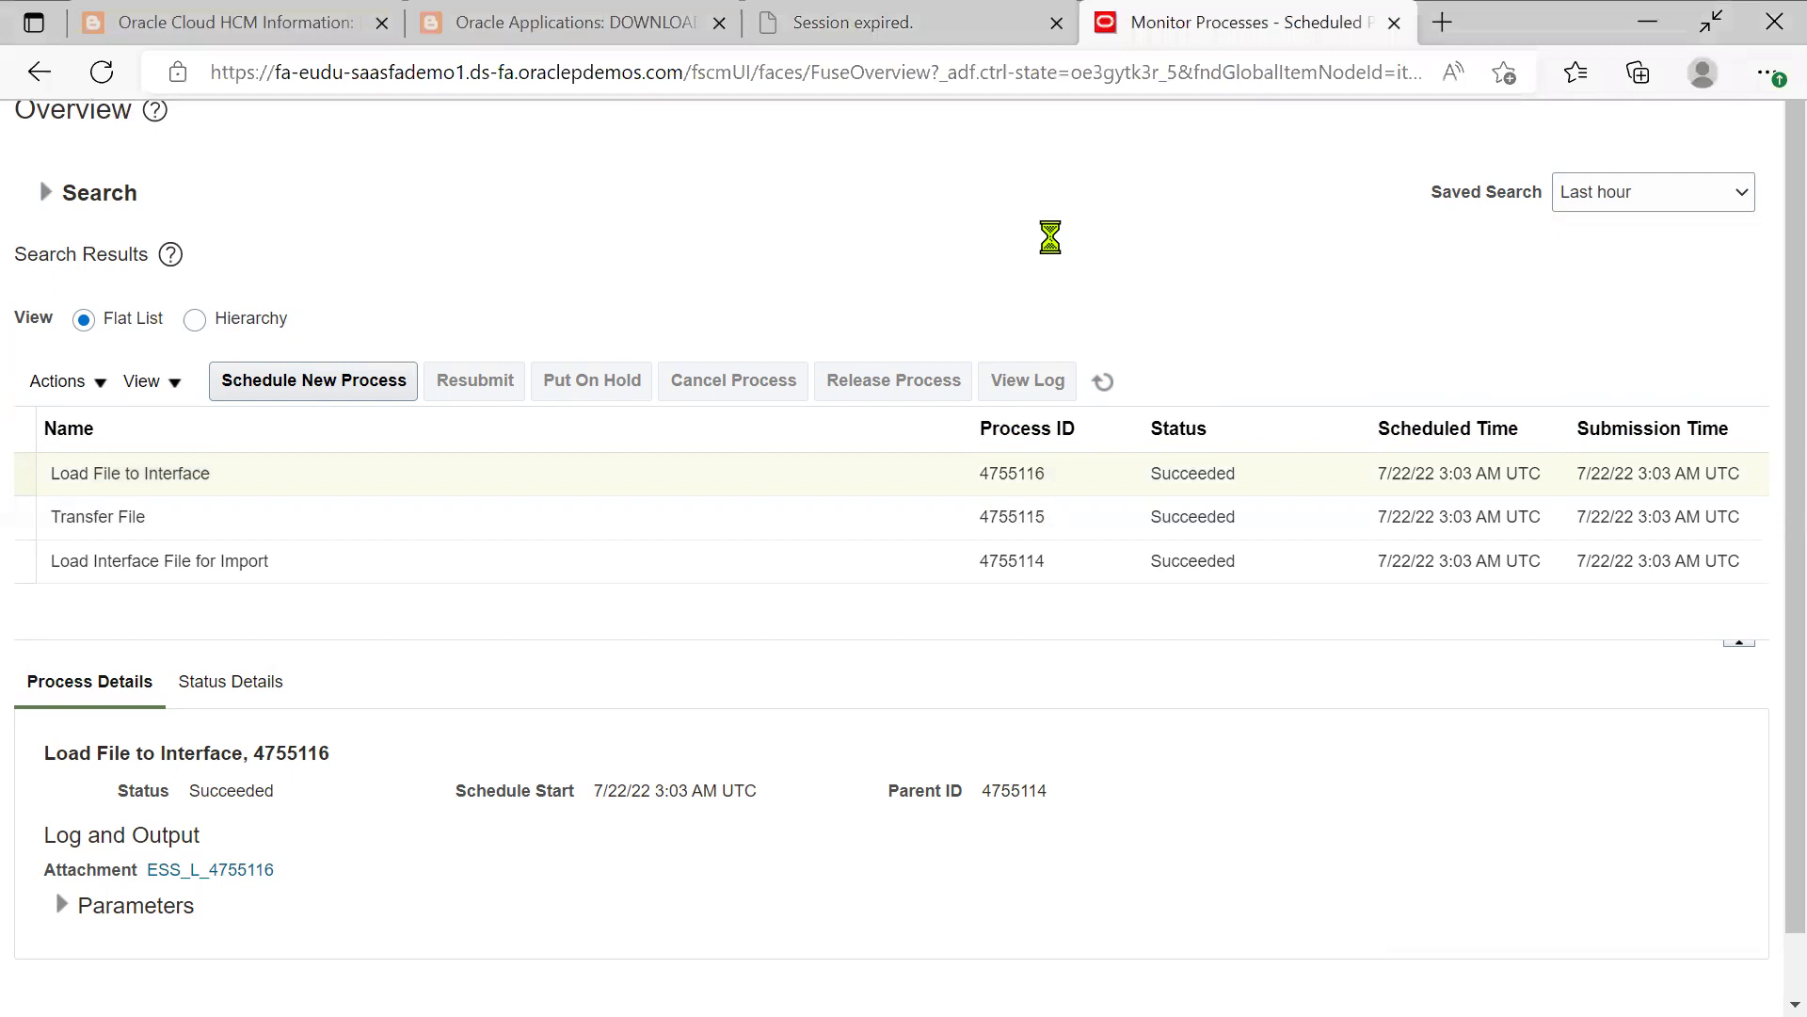
pyautogui.moveTo(1768, 19)
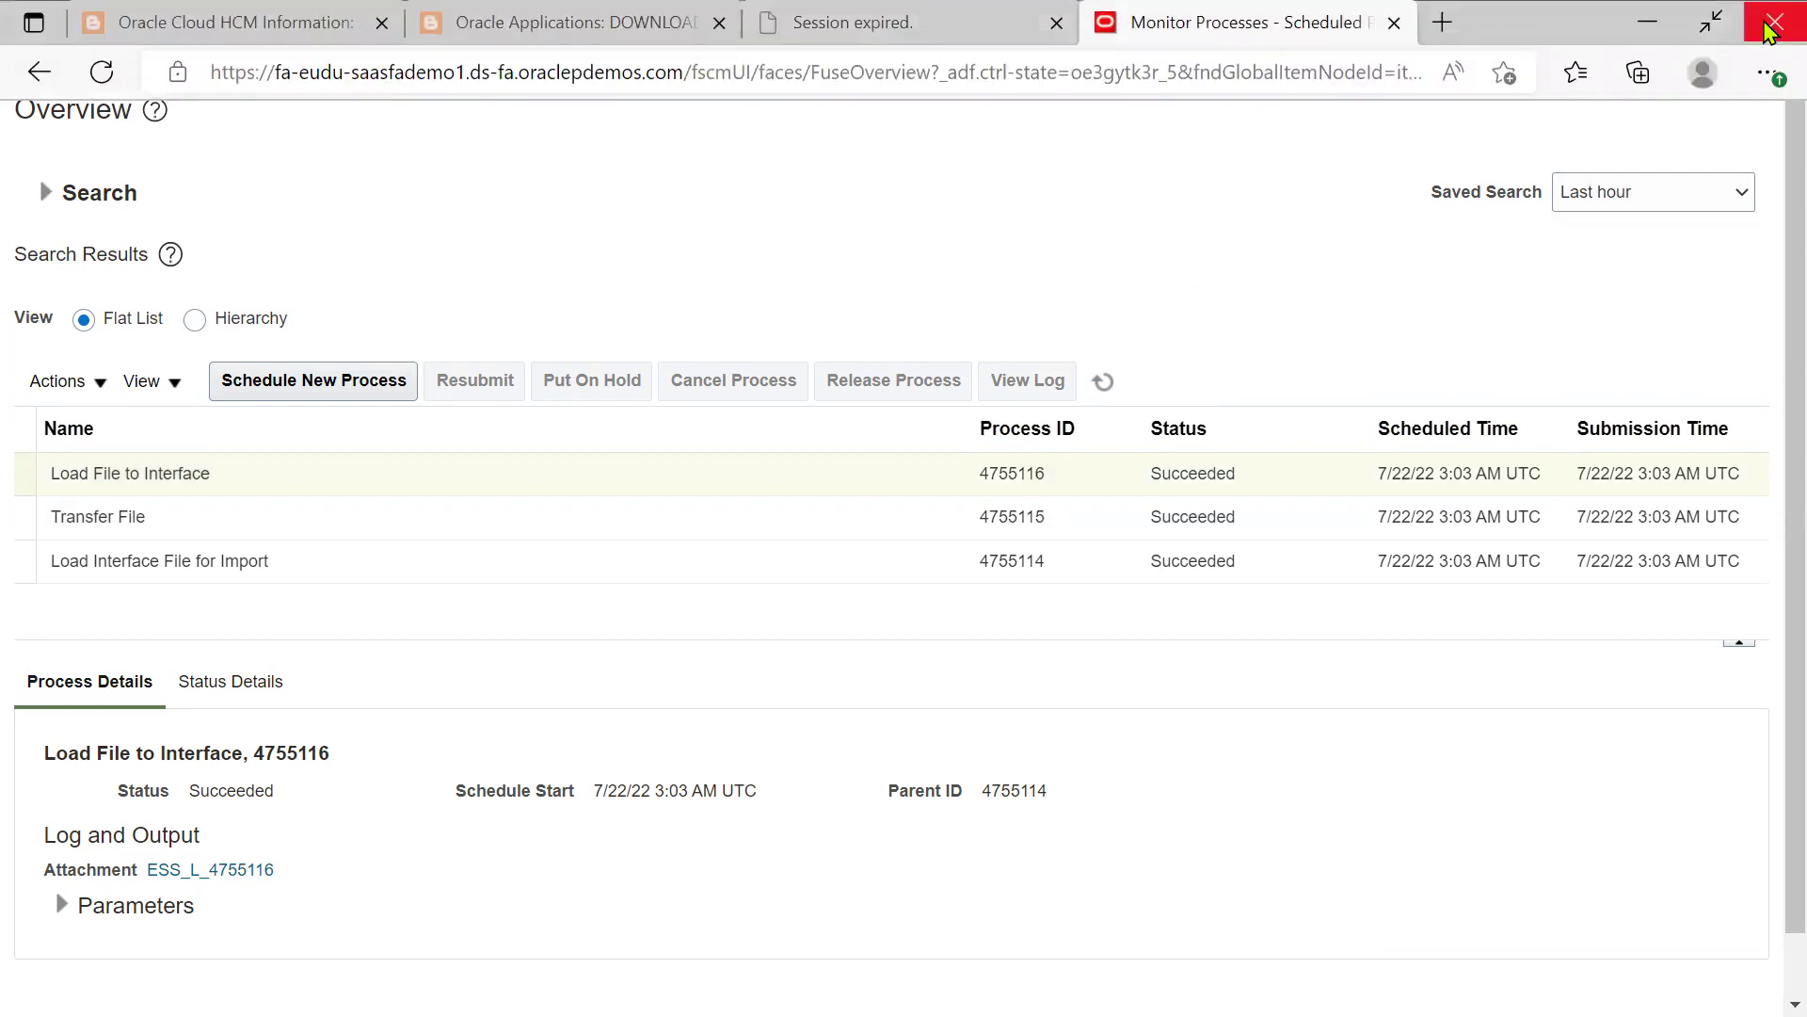
pyautogui.click(1711, 20)
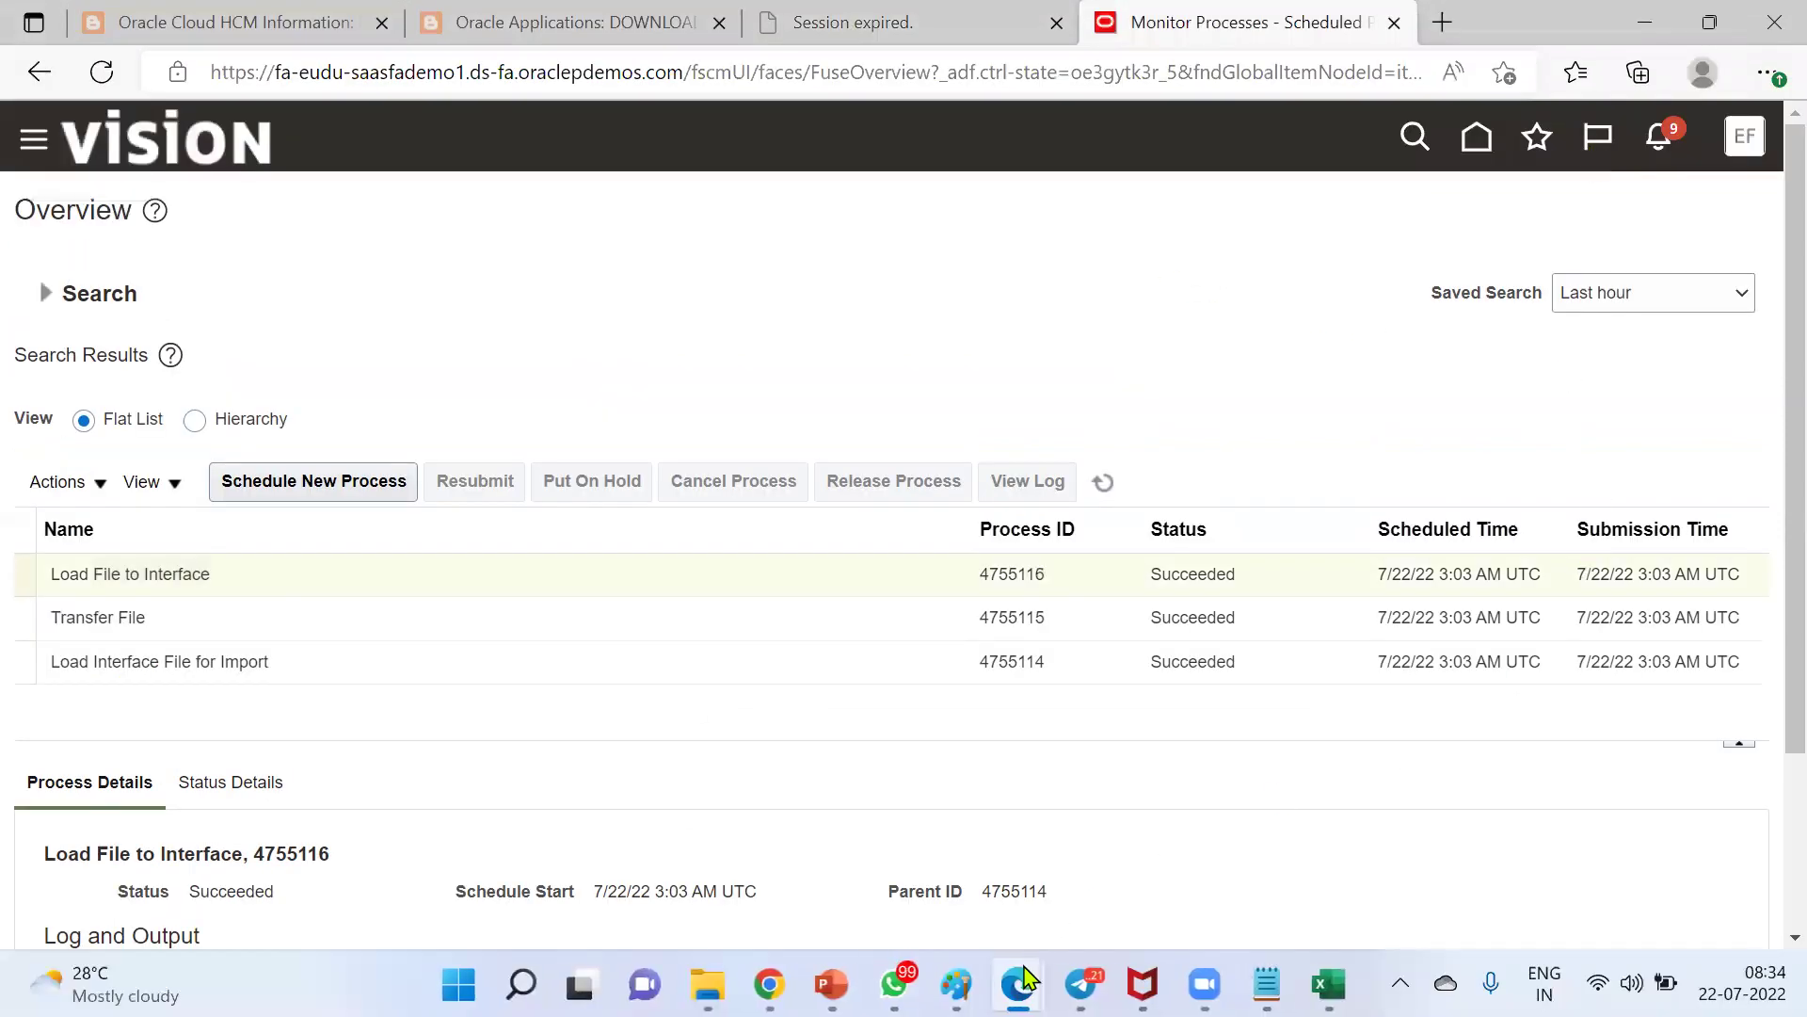
pyautogui.moveTo(1026, 979)
pyautogui.click(1262, 844)
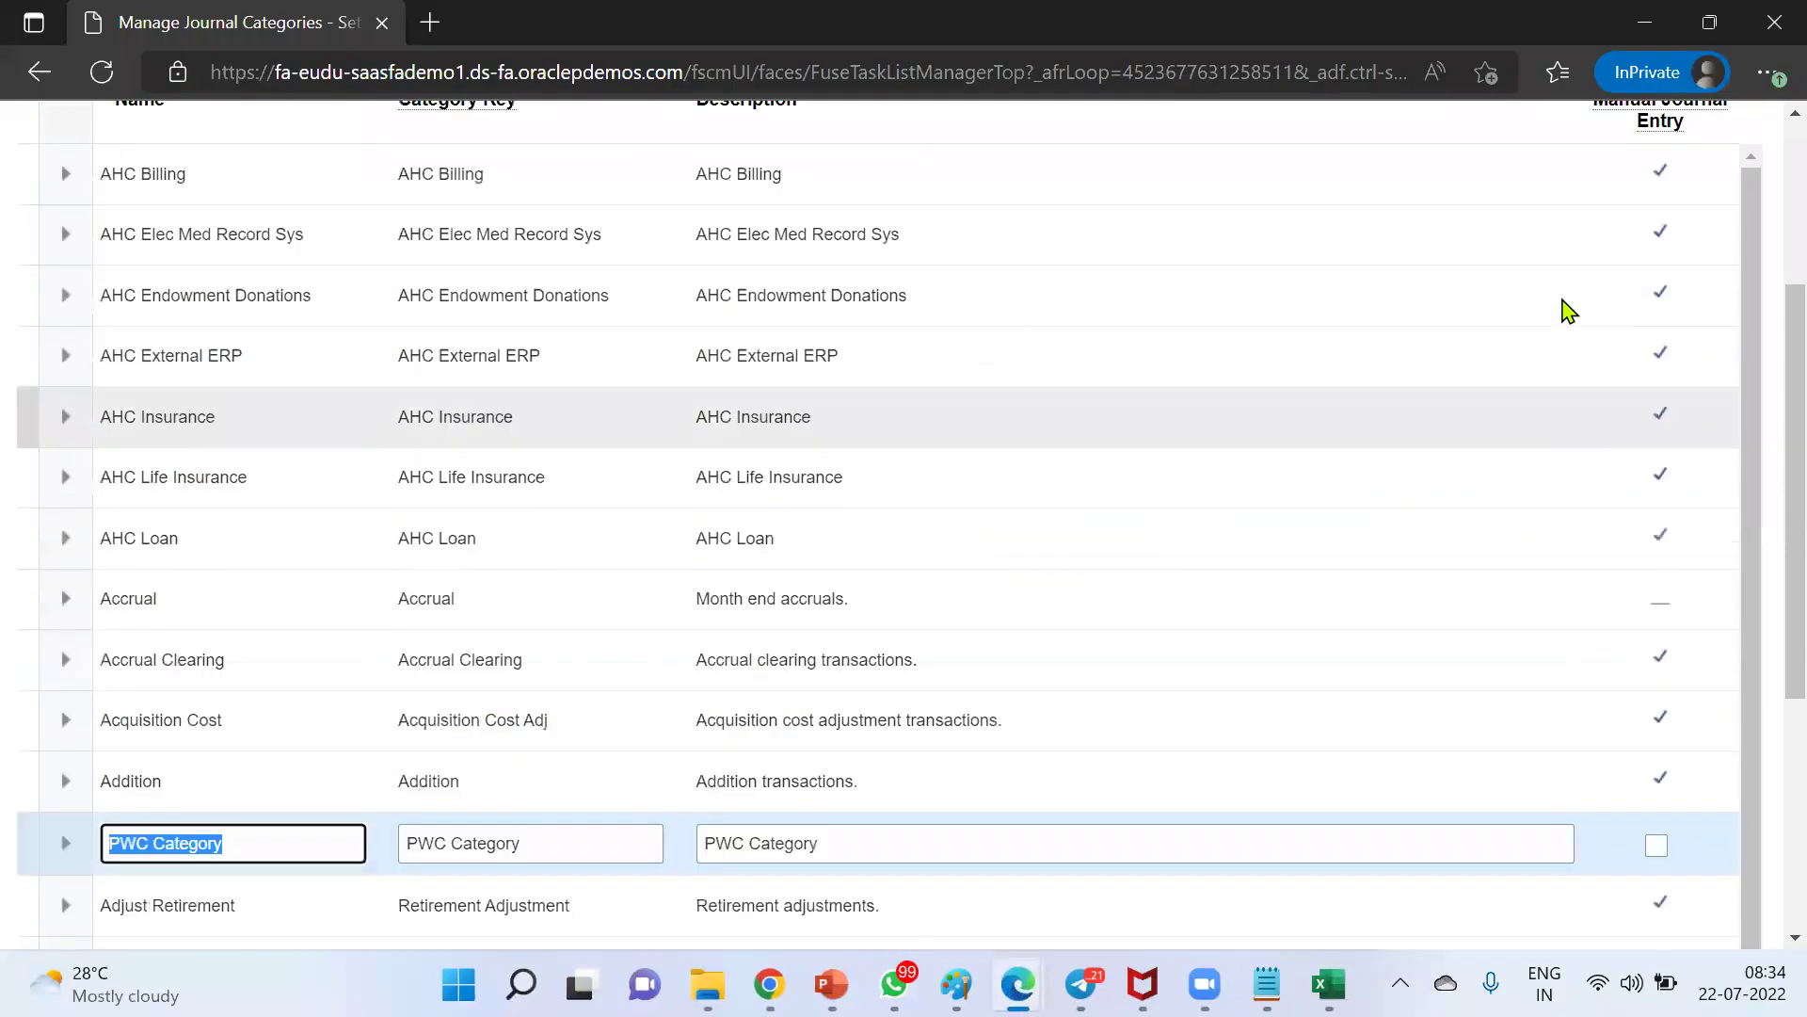
pyautogui.scroll(4, 1568, 310)
pyautogui.click(1716, 211)
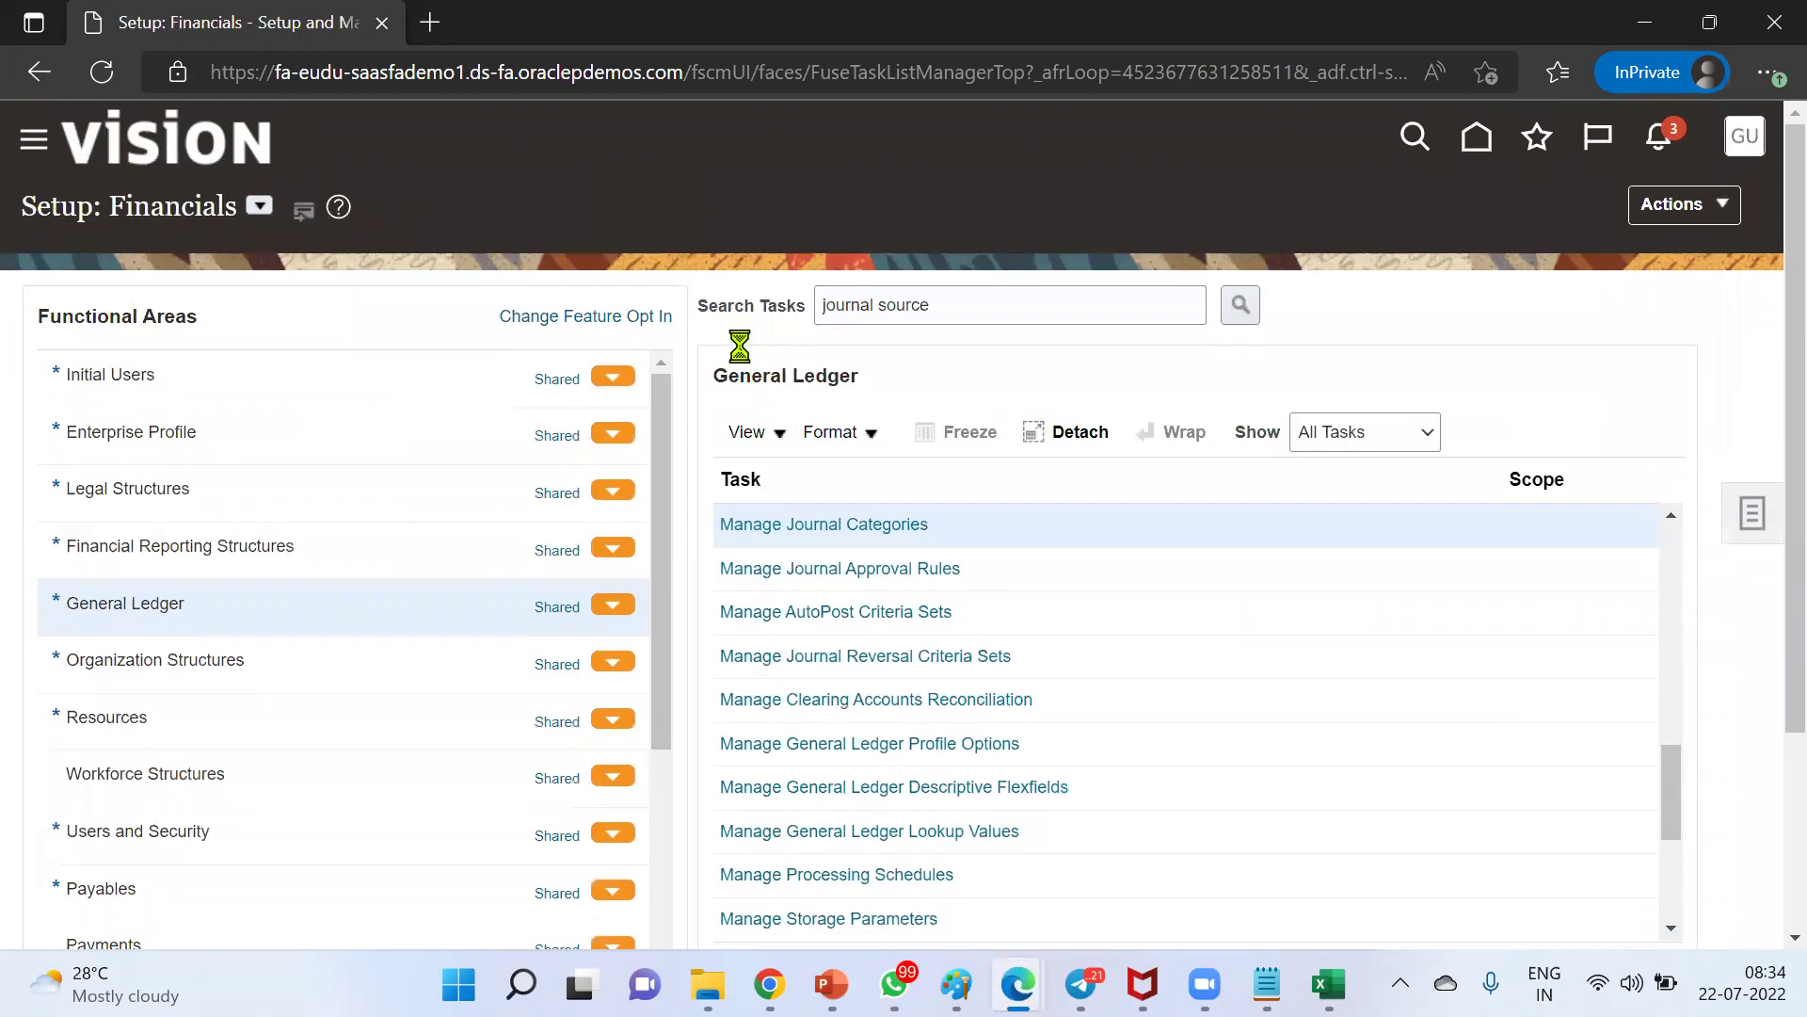
# Open Reports and Analytics among the Oracle Fusion tools and browse its catalog
pyautogui.click(34, 149)
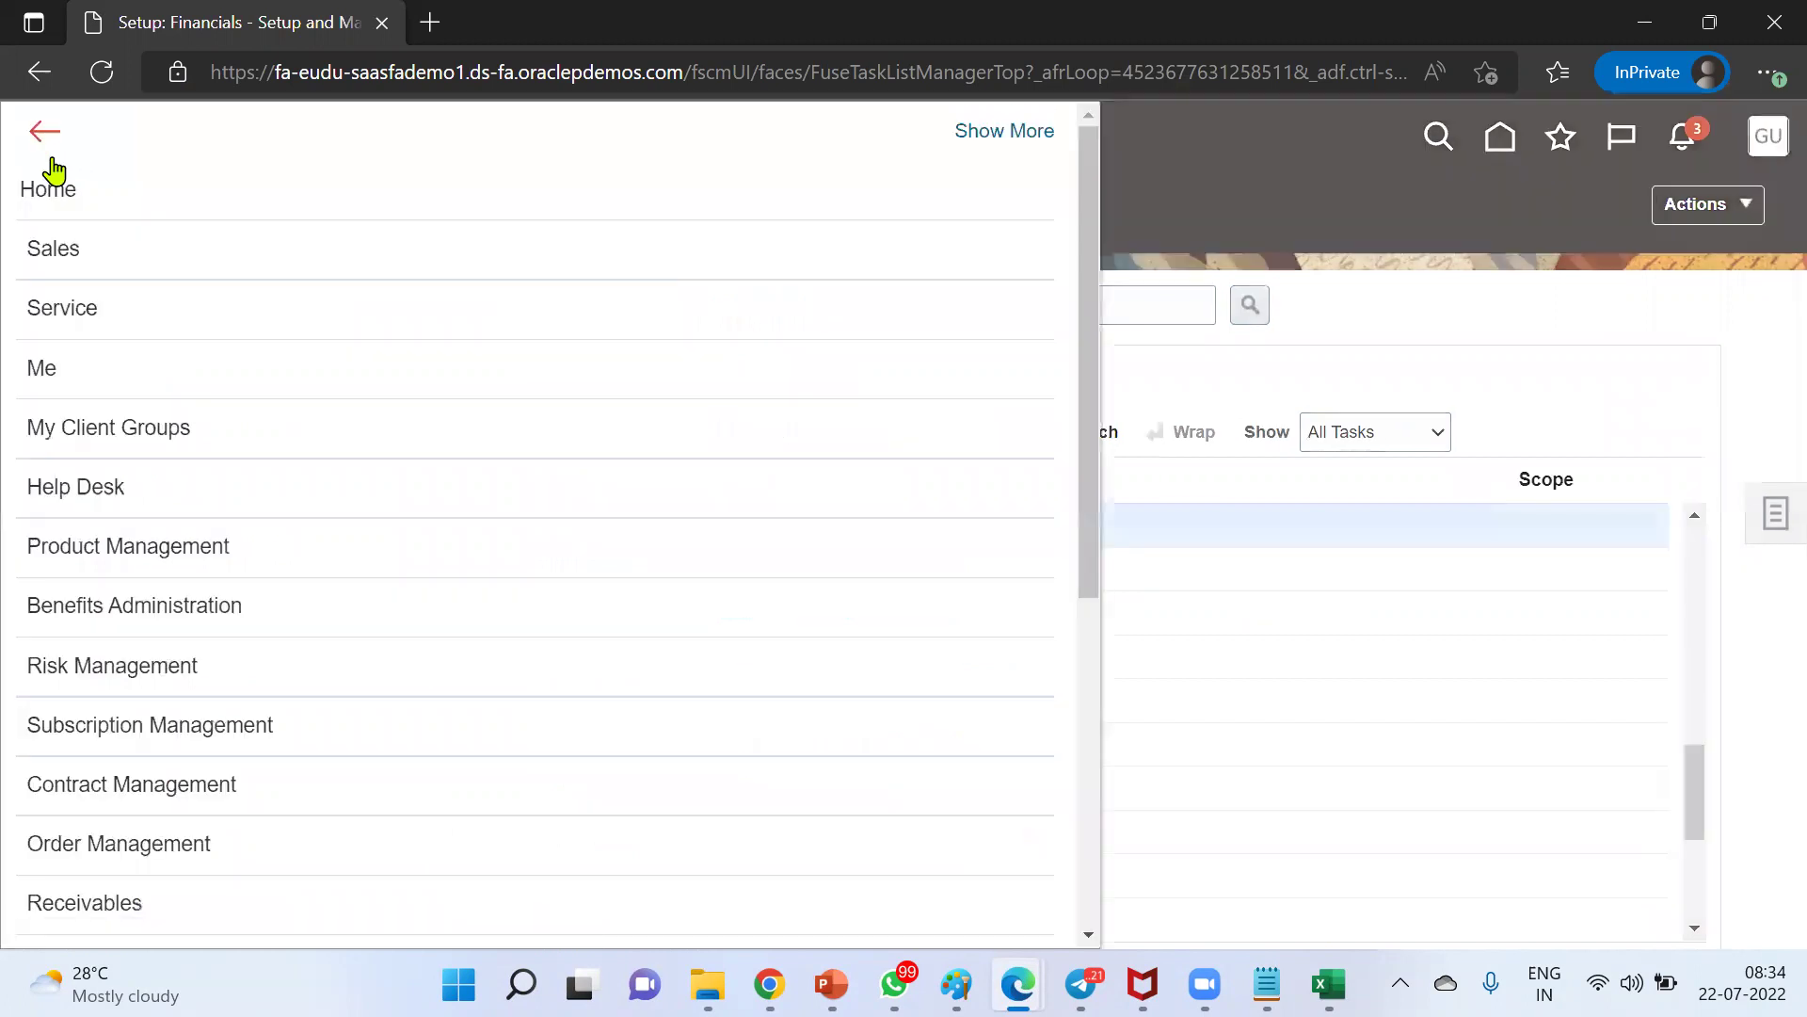
pyautogui.scroll(-5, 298, 729)
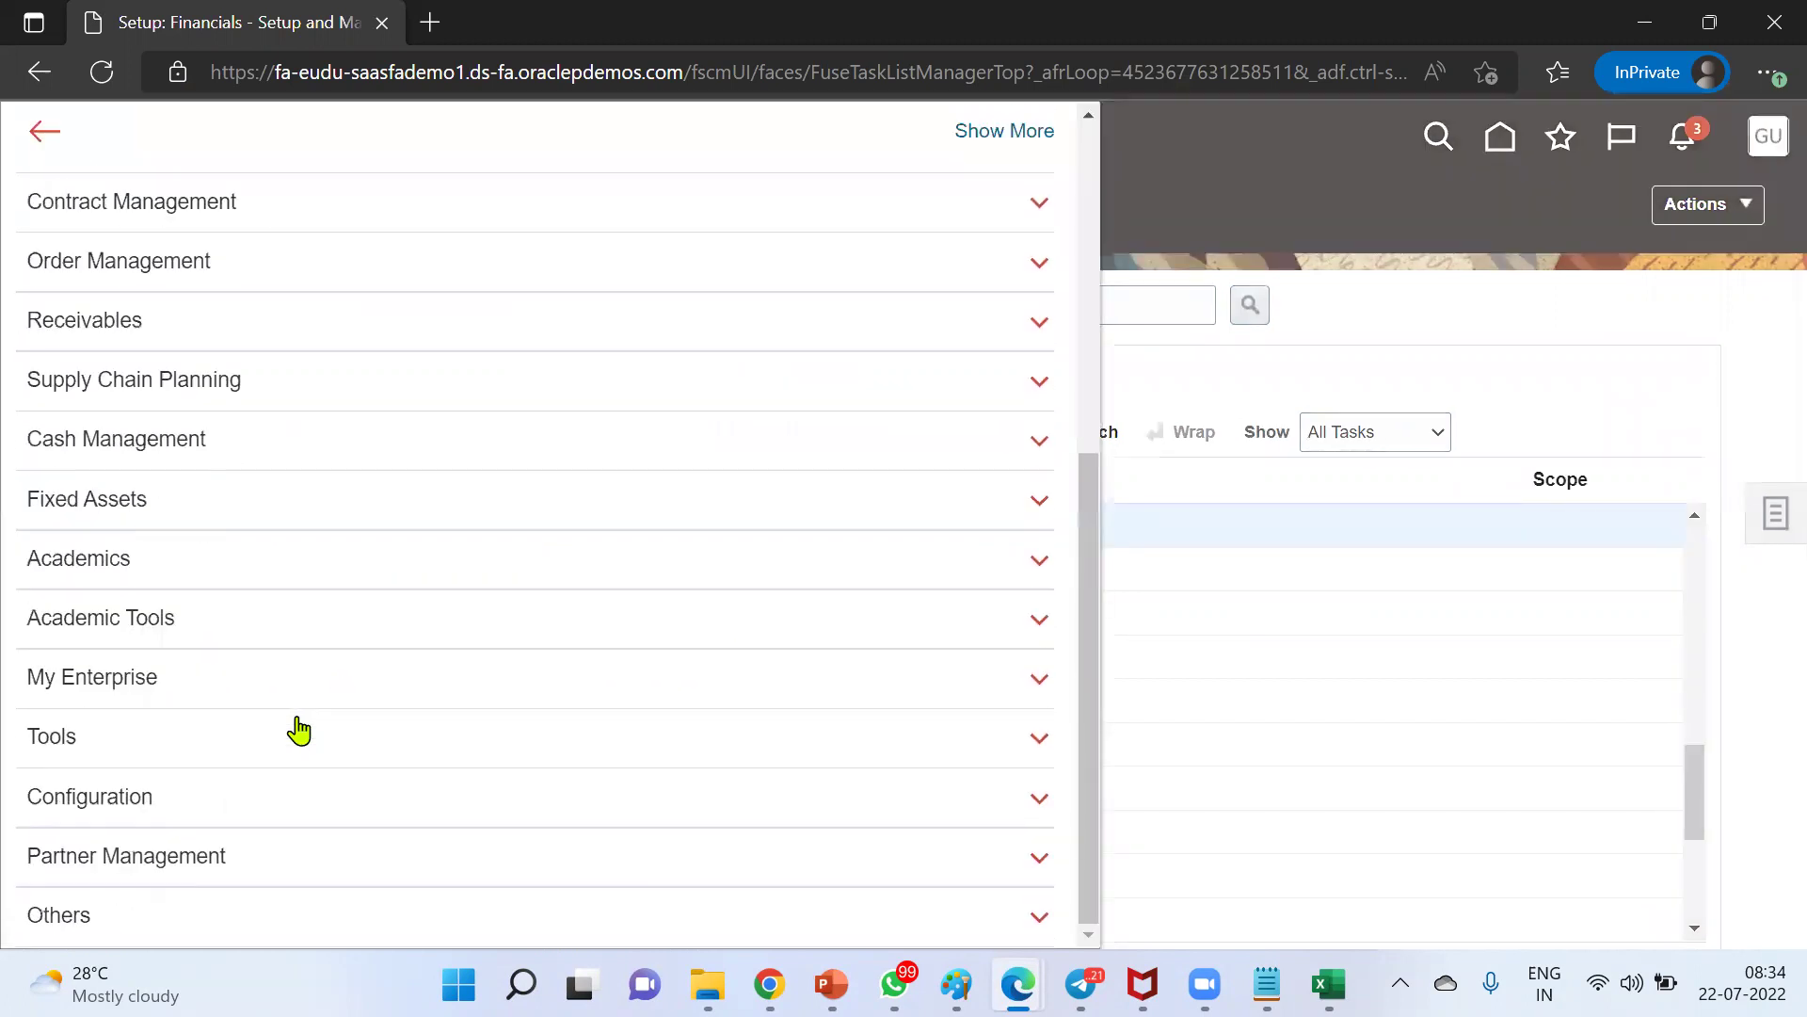
pyautogui.click(122, 734)
pyautogui.scroll(-4, 311, 734)
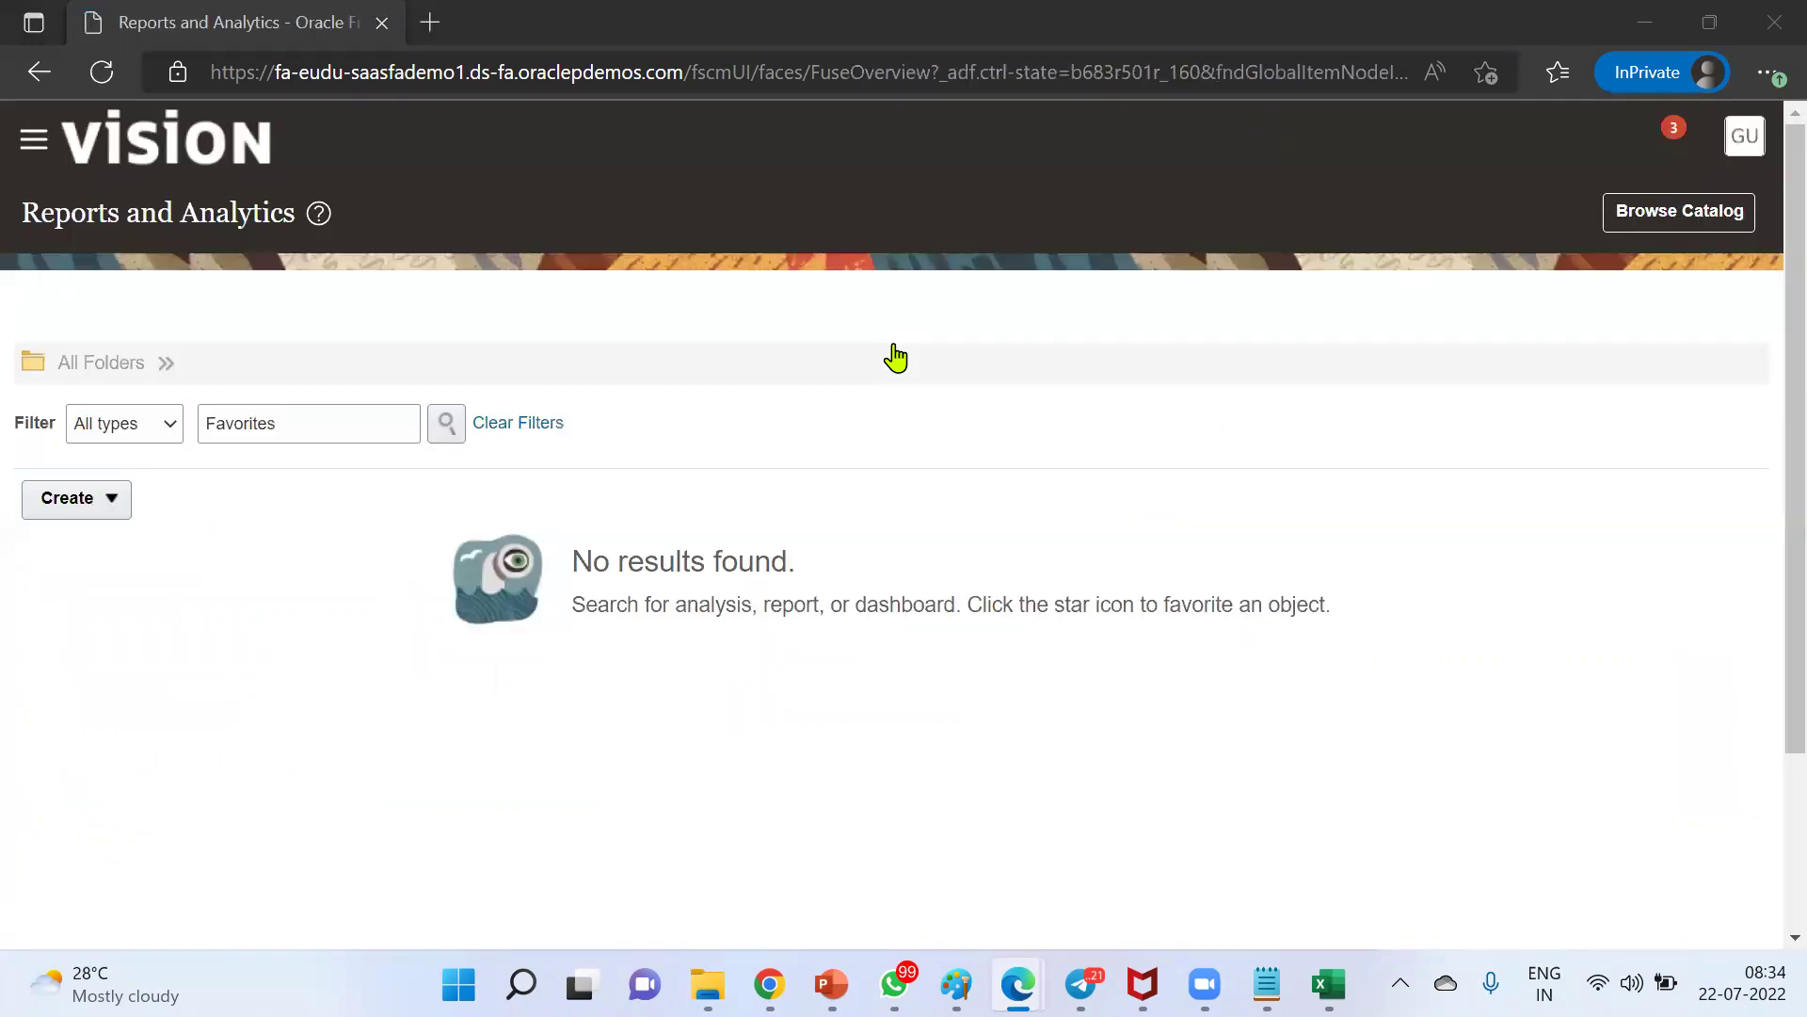
pyautogui.click(1628, 224)
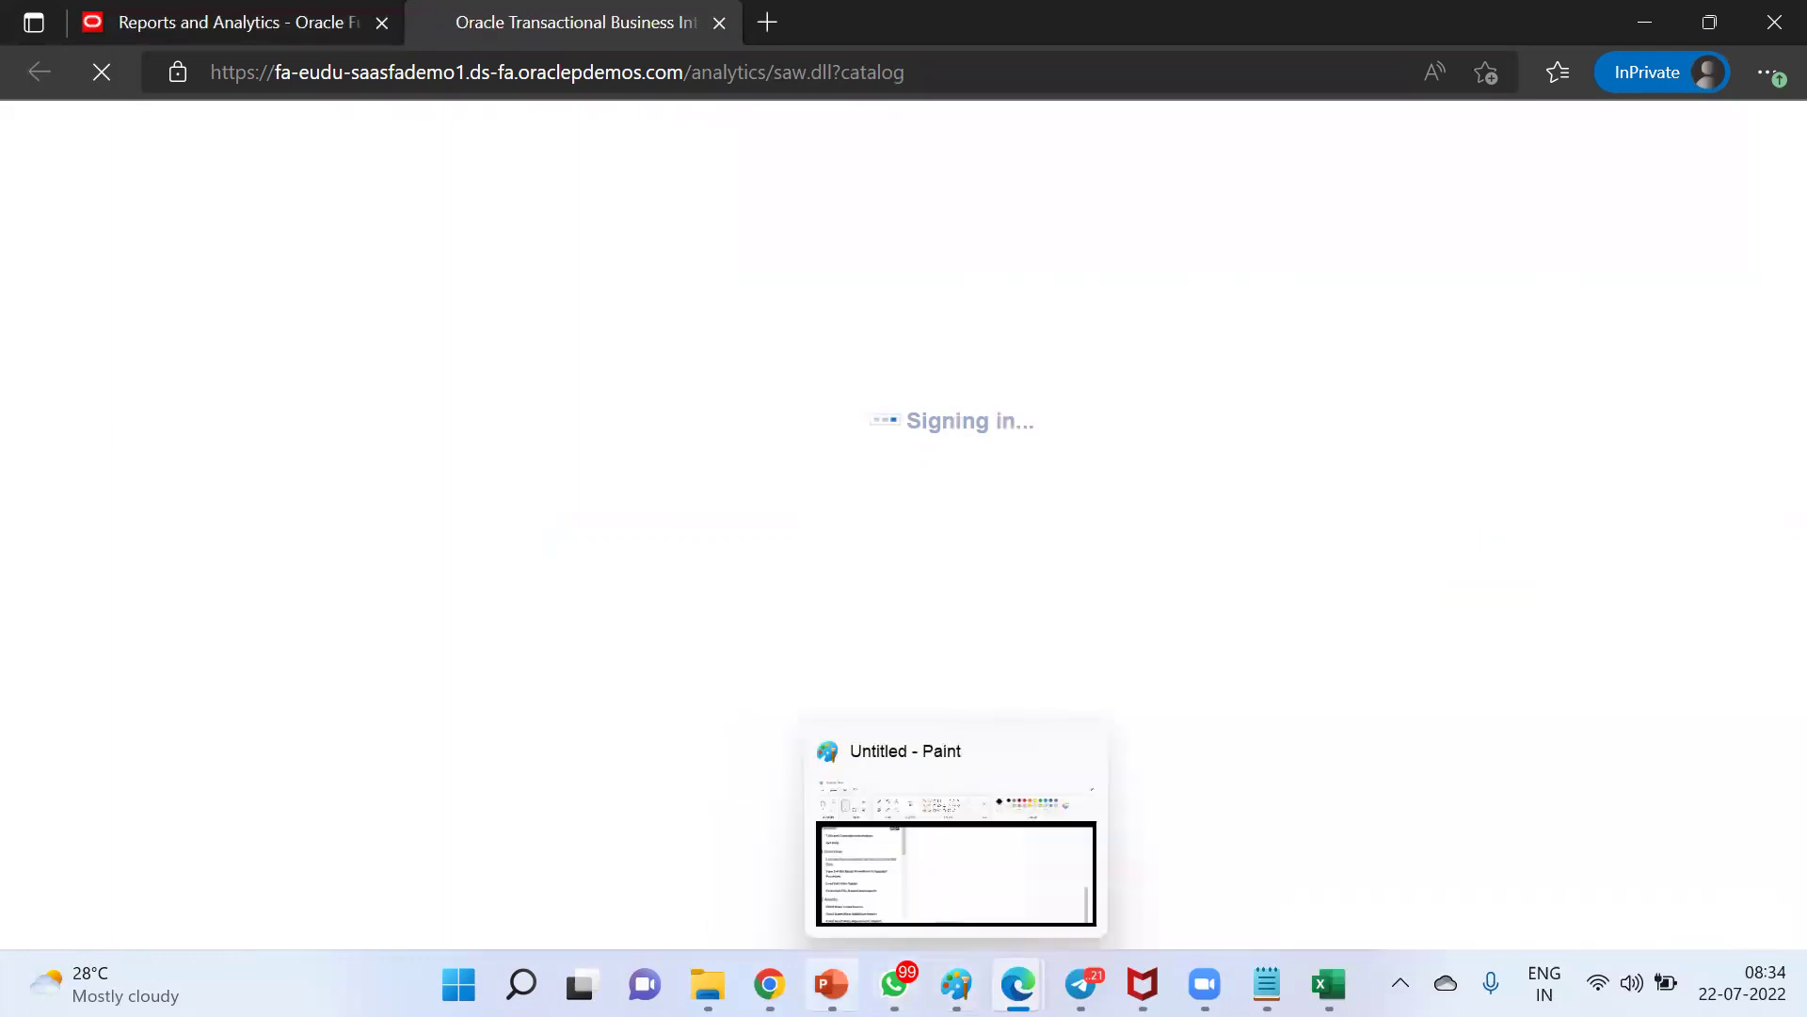
# Switch to Chrome and look up the interface table name under Job and Table Links in the Journal Import documentation
pyautogui.click(769, 984)
pyautogui.scroll(-3, 1203, 809)
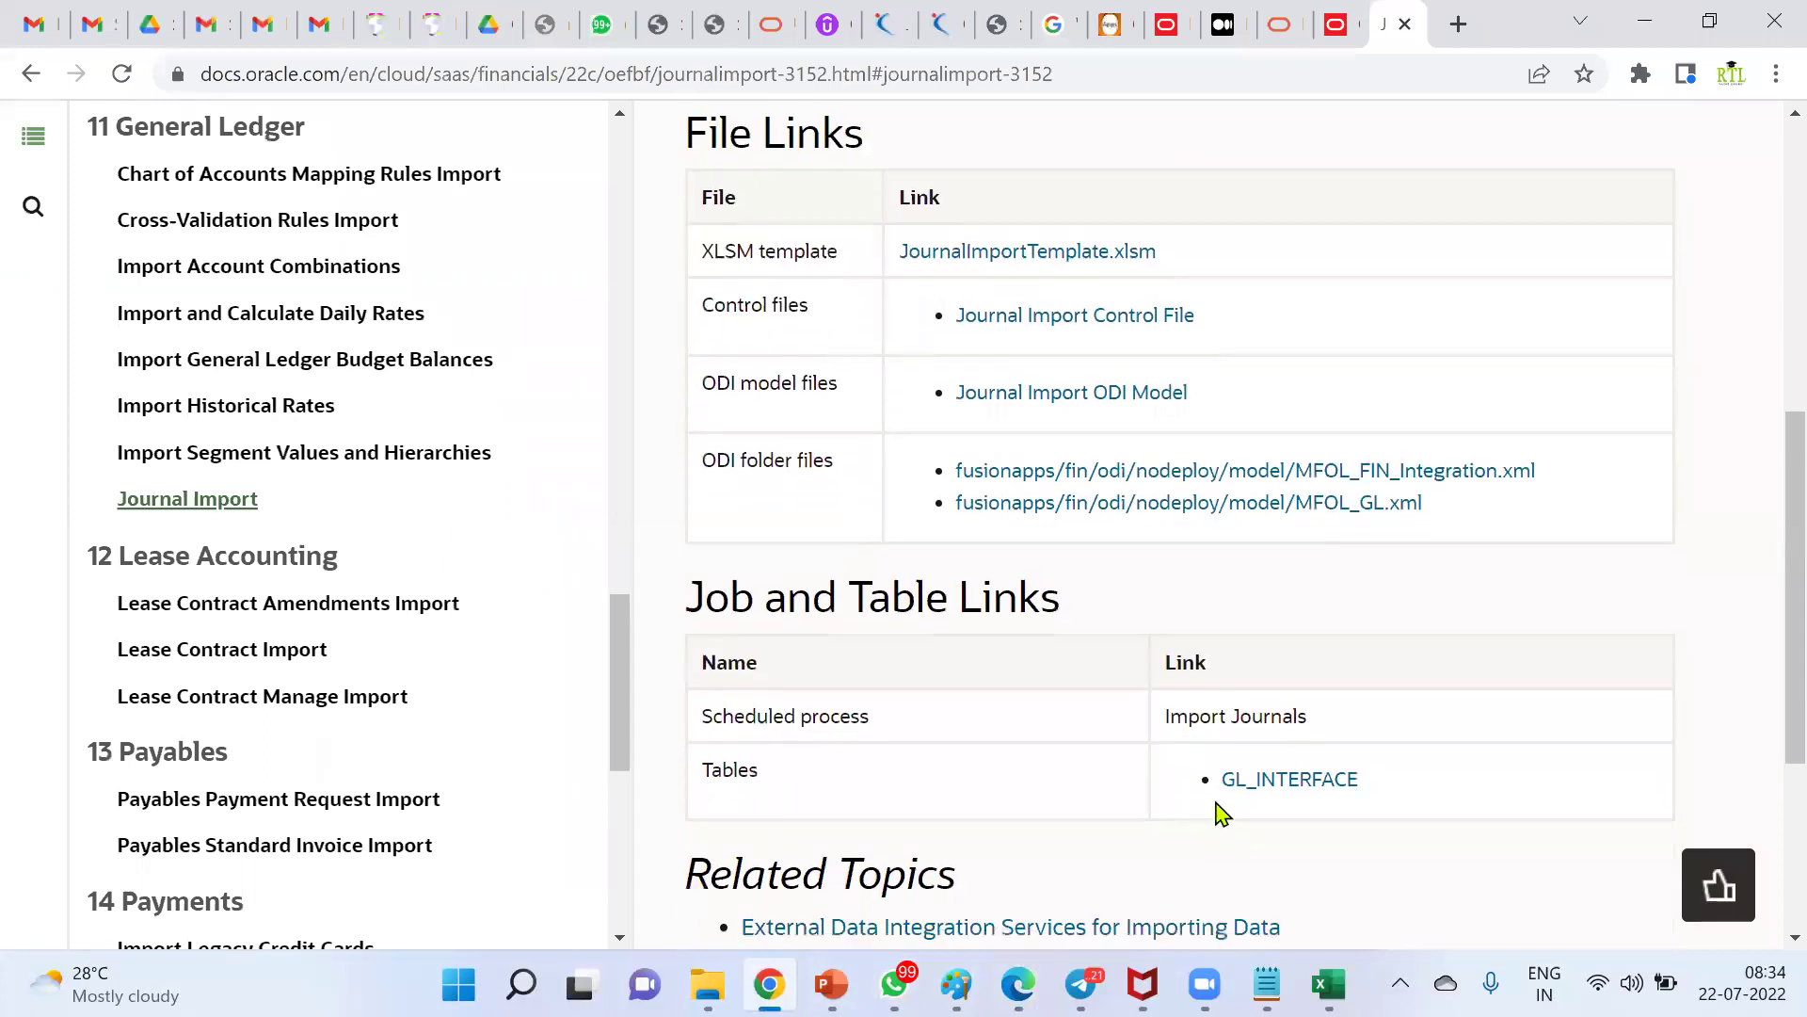
pyautogui.moveTo(1395, 668); pyautogui.dragTo(1224, 680)
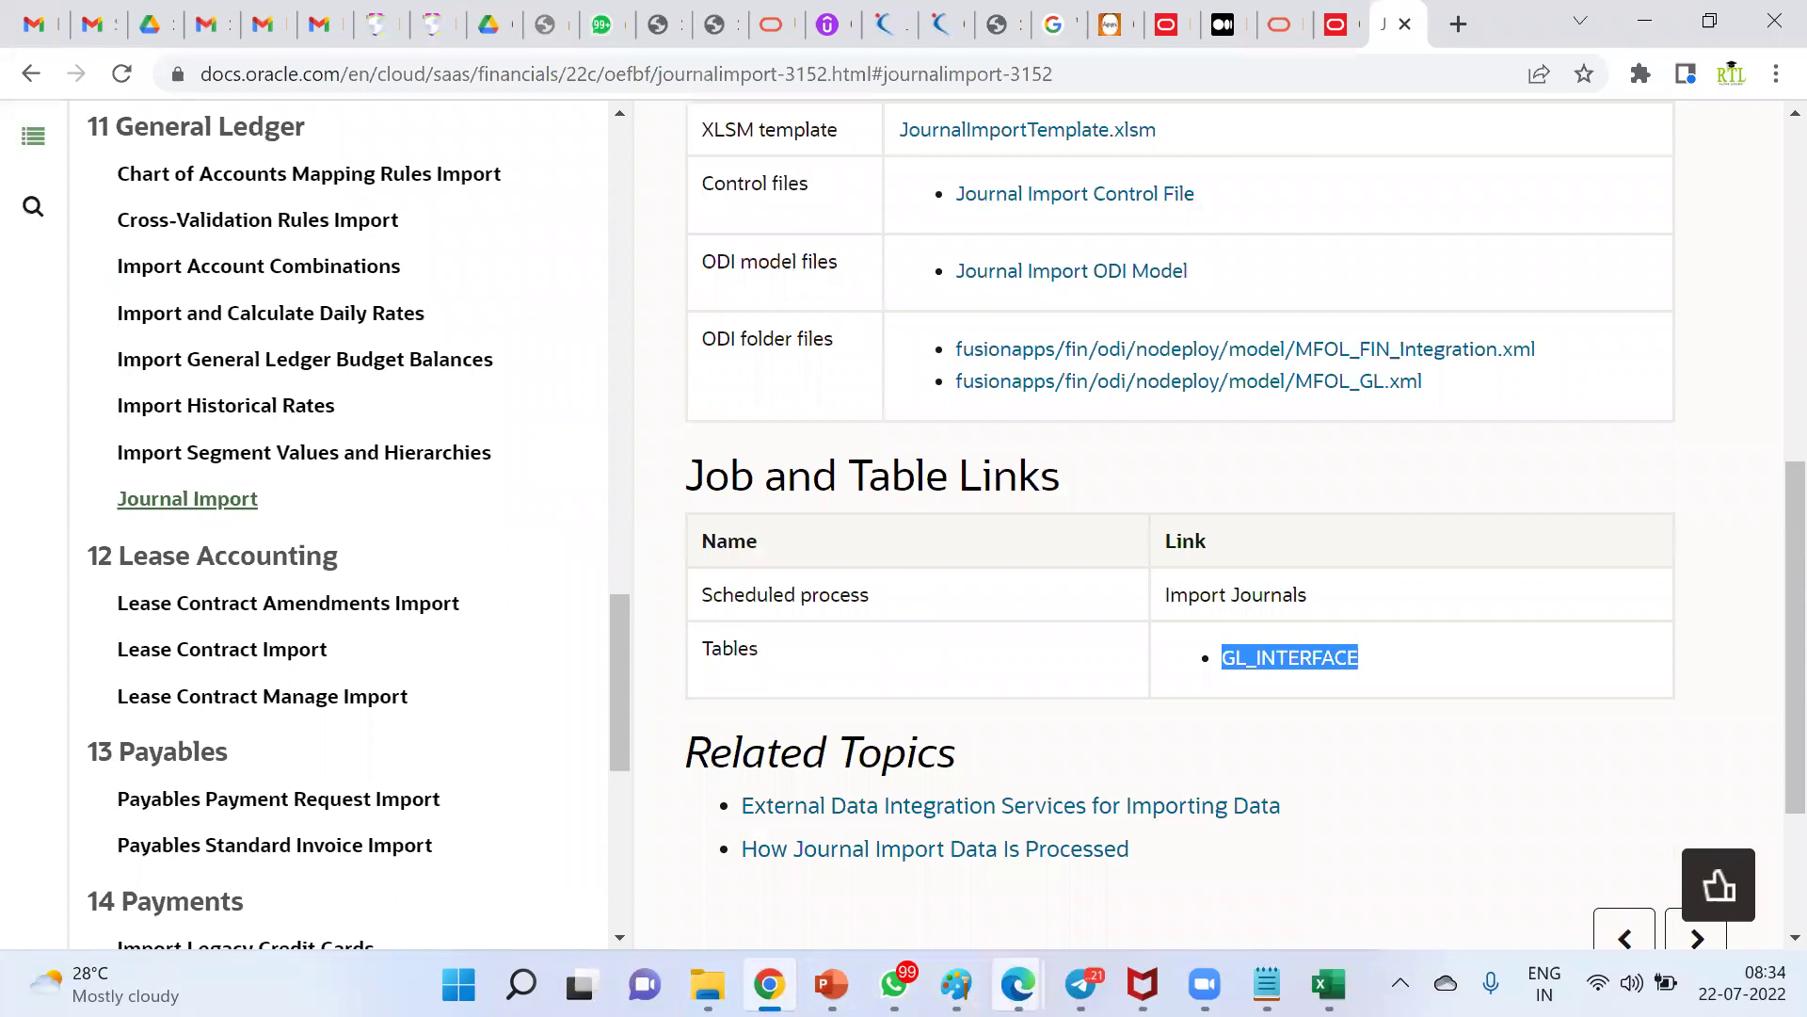
# Switch back to the catalog in the InPrivate Edge window and create a new data model
pyautogui.moveTo(1329, 984)
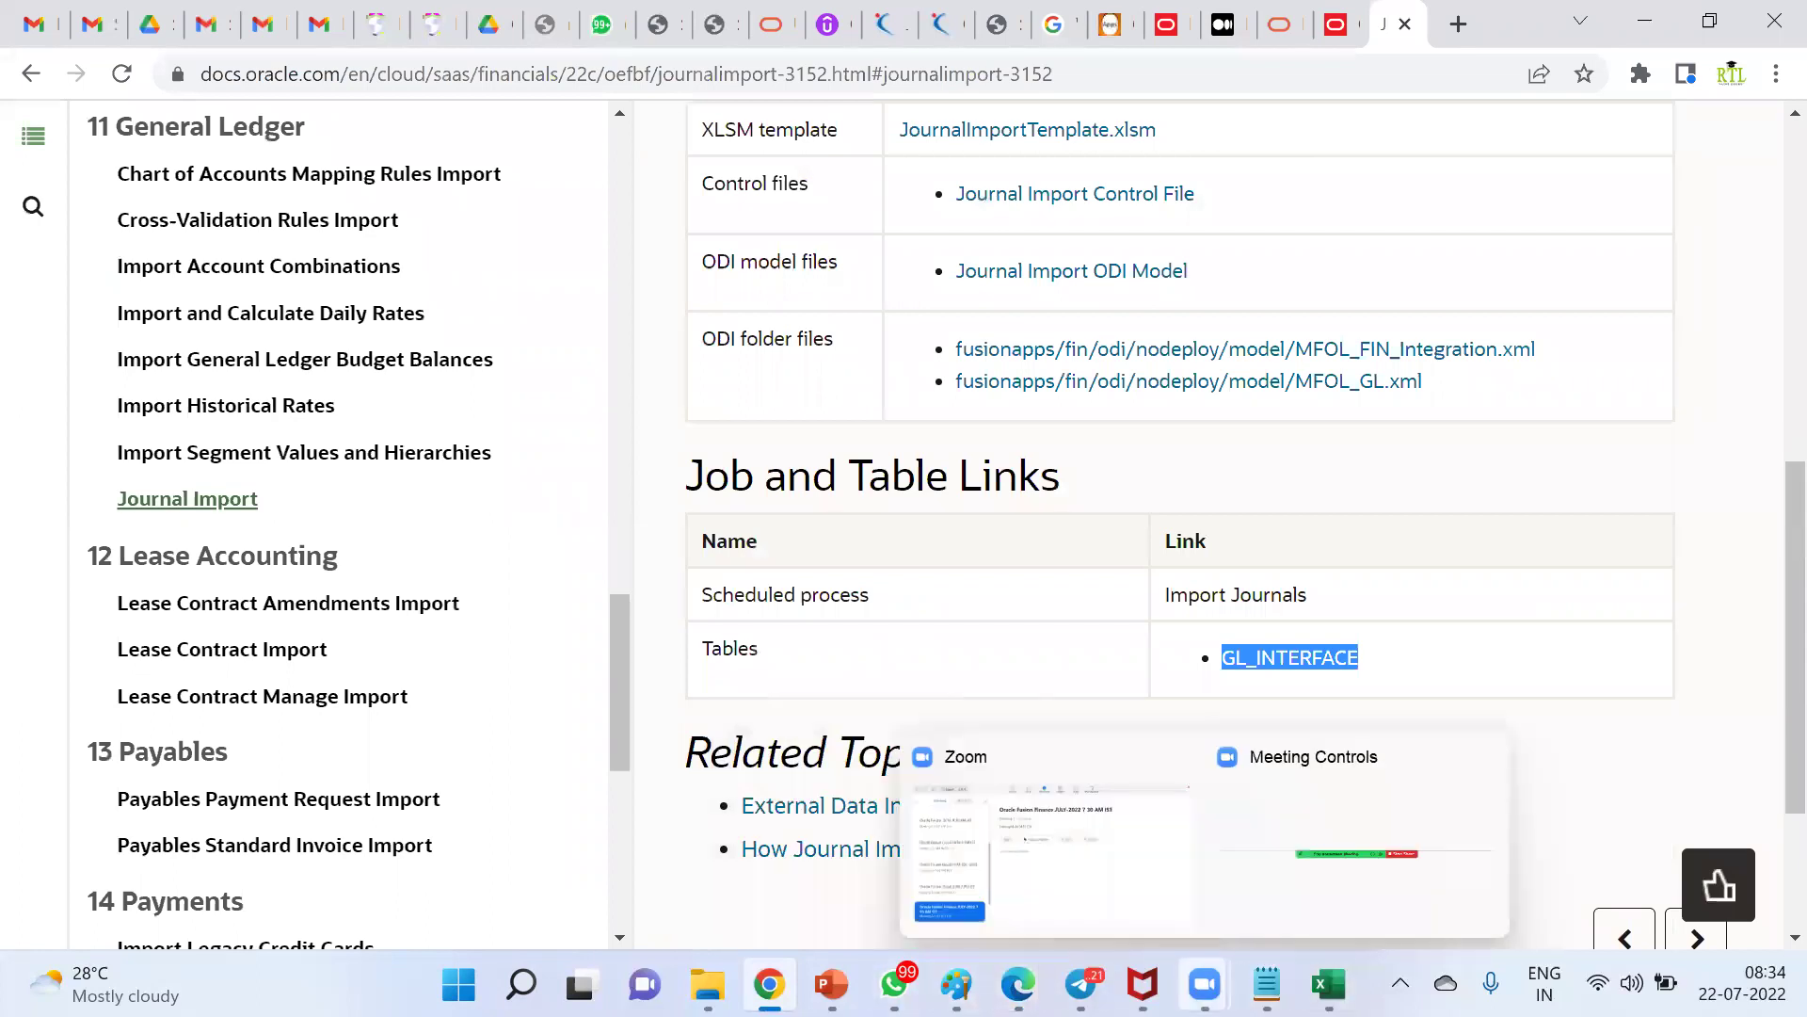
pyautogui.moveTo(1019, 984)
pyautogui.click(1150, 878)
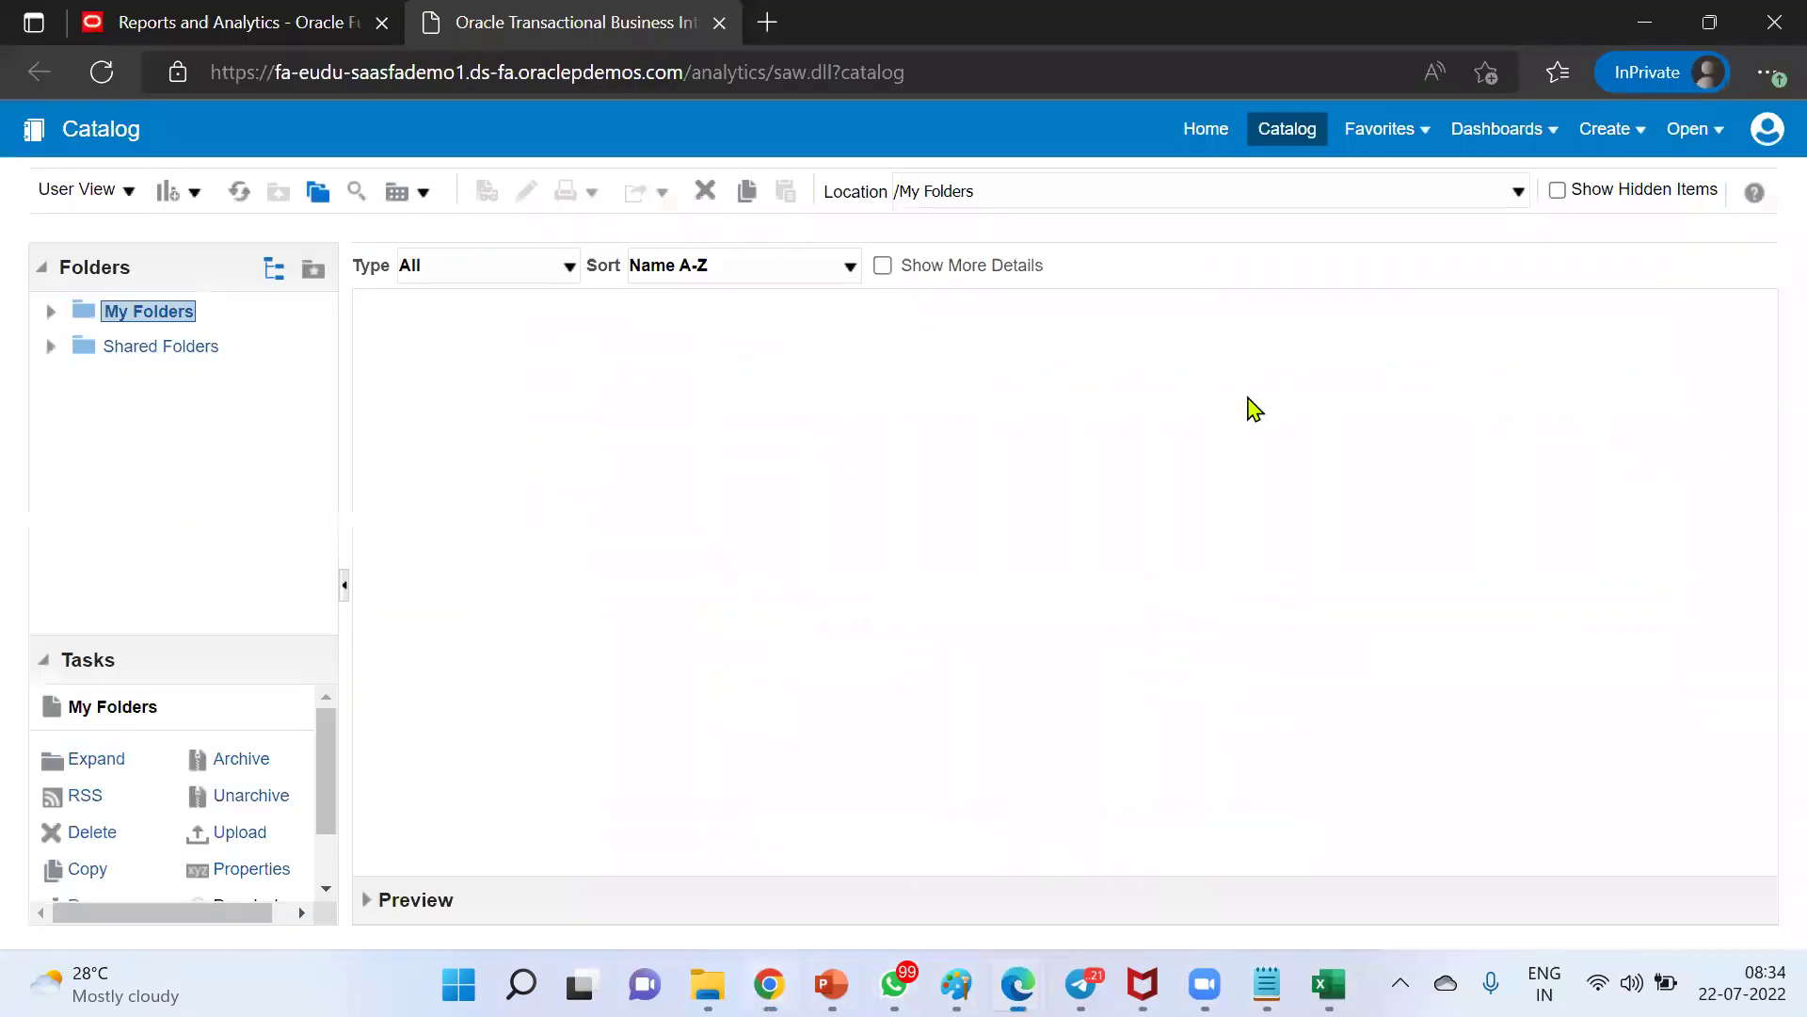
pyautogui.click(1603, 133)
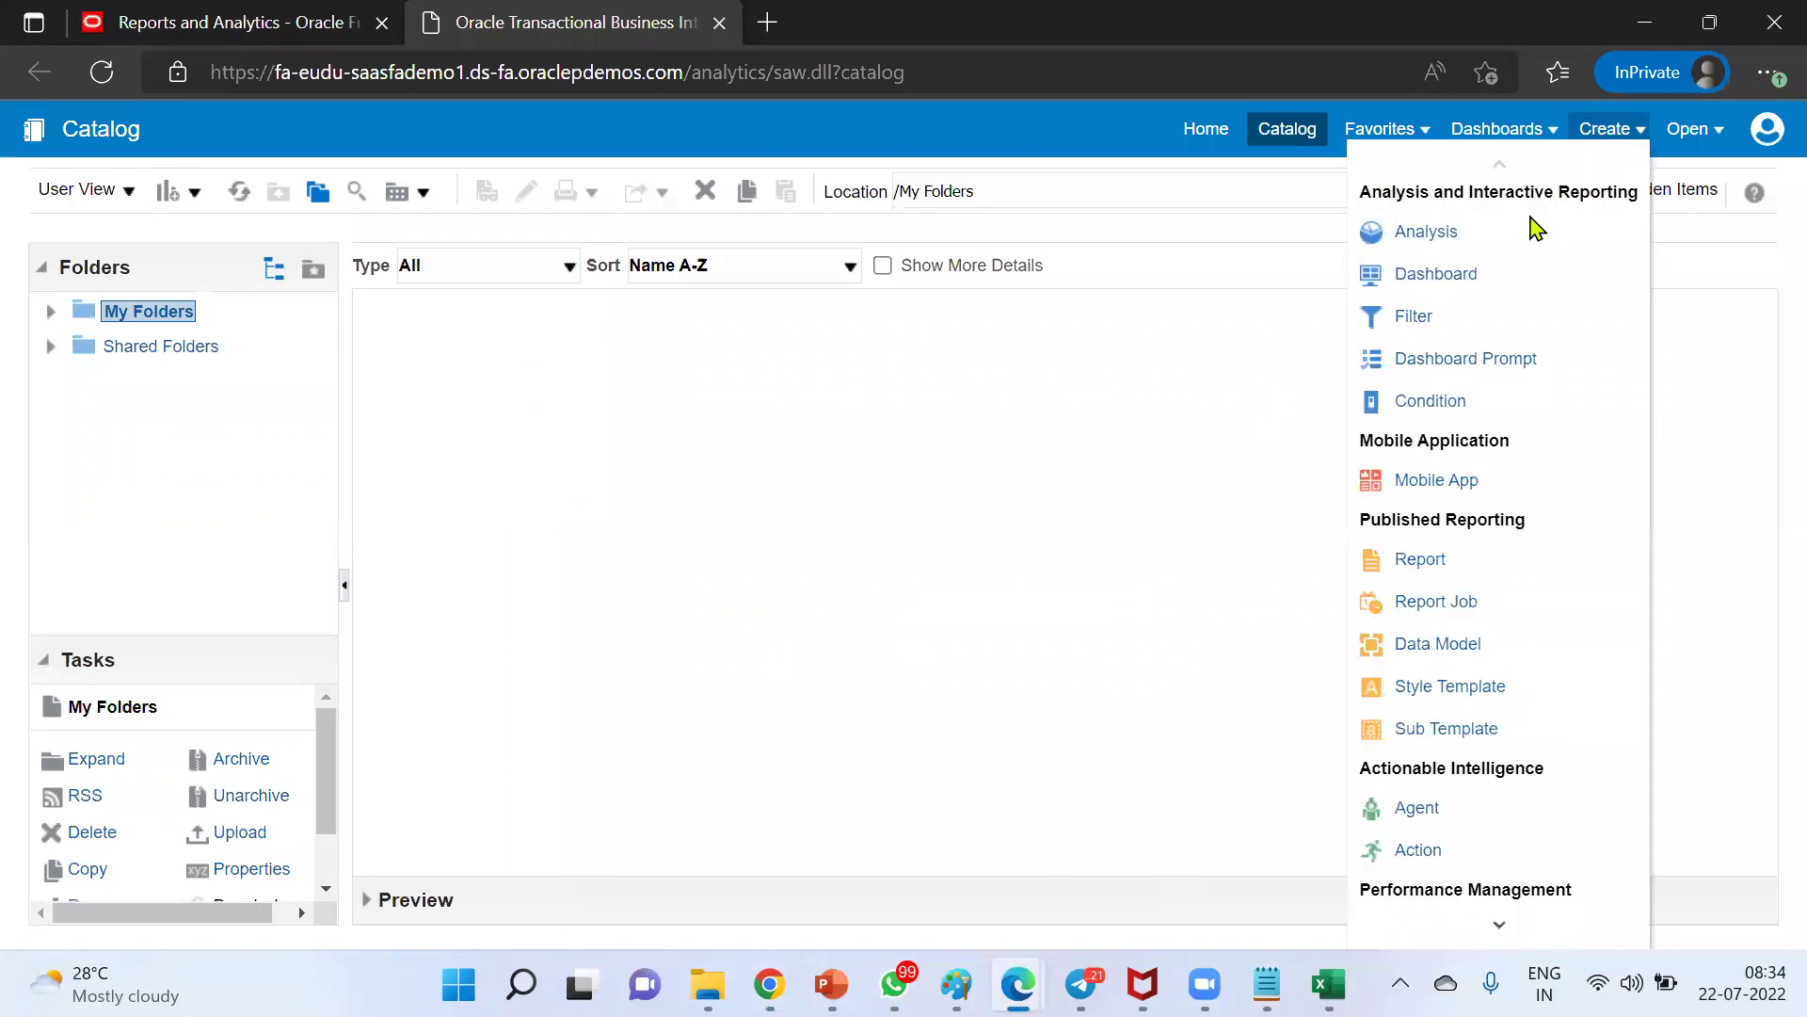
pyautogui.click(1430, 648)
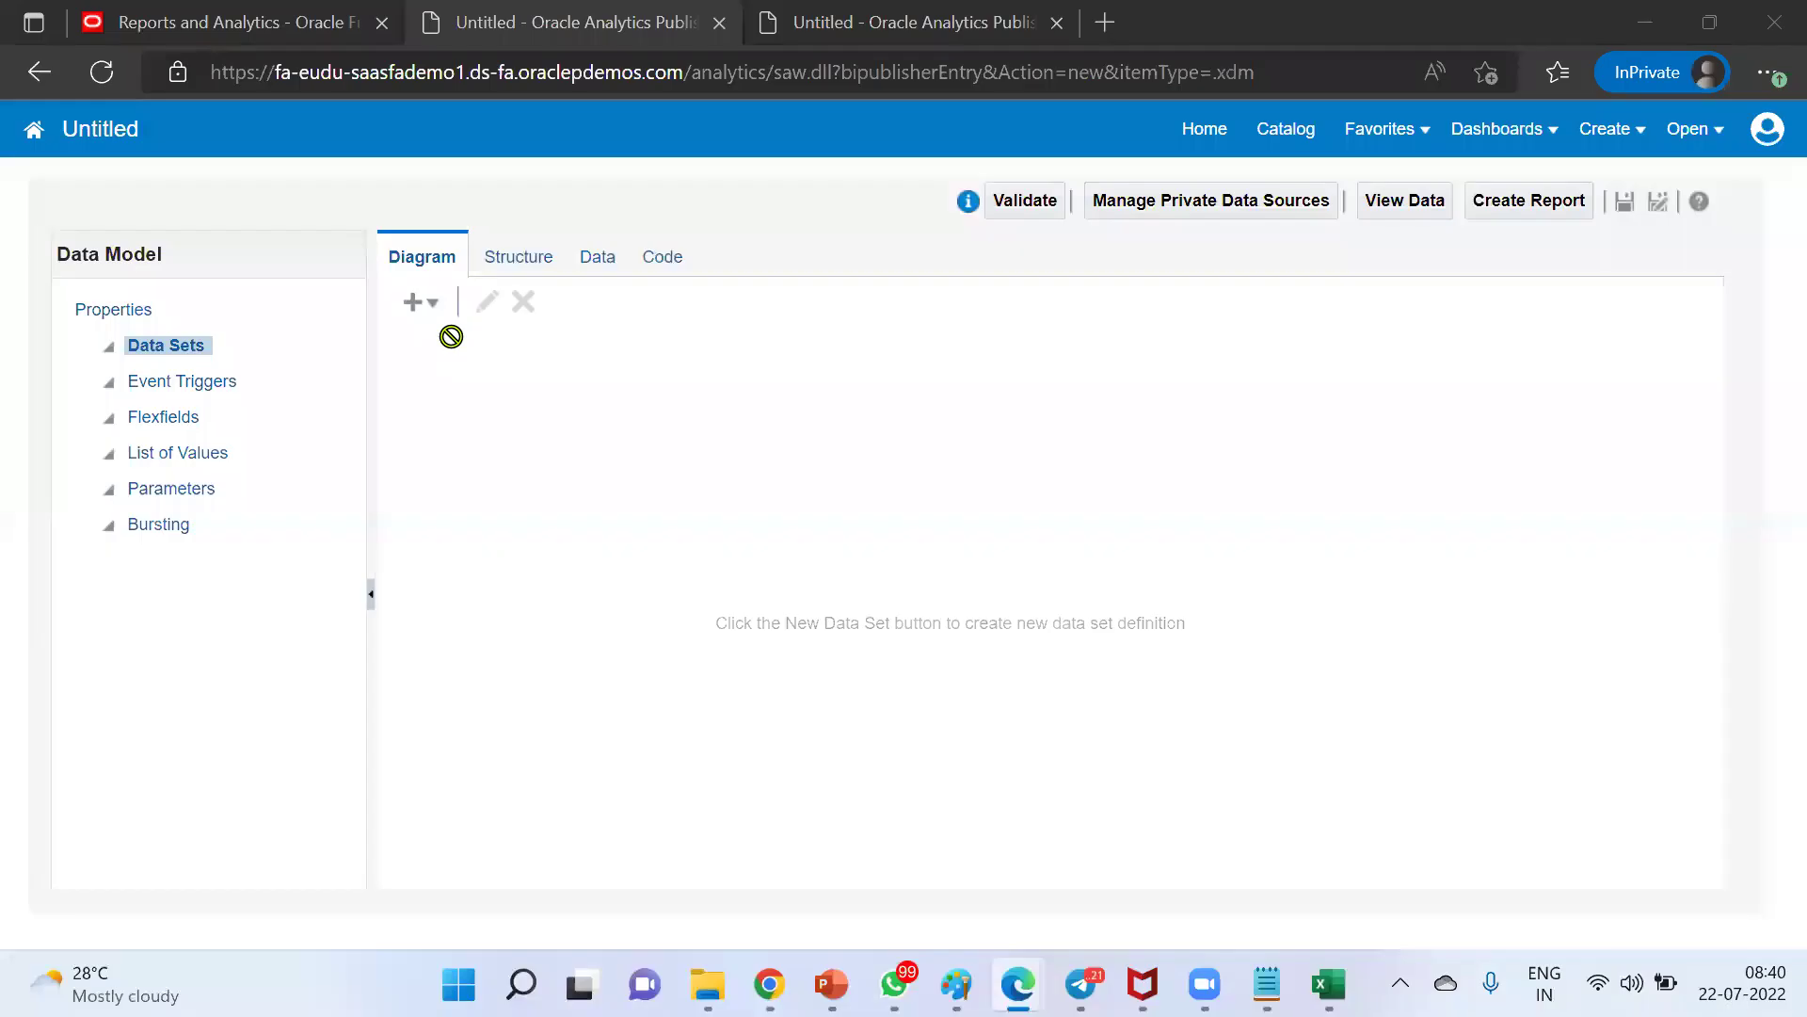
# Add a SQL Query data set named GL_DATA with ApplicationDB_FSCM as its data source
pyautogui.click(419, 303)
pyautogui.click(461, 336)
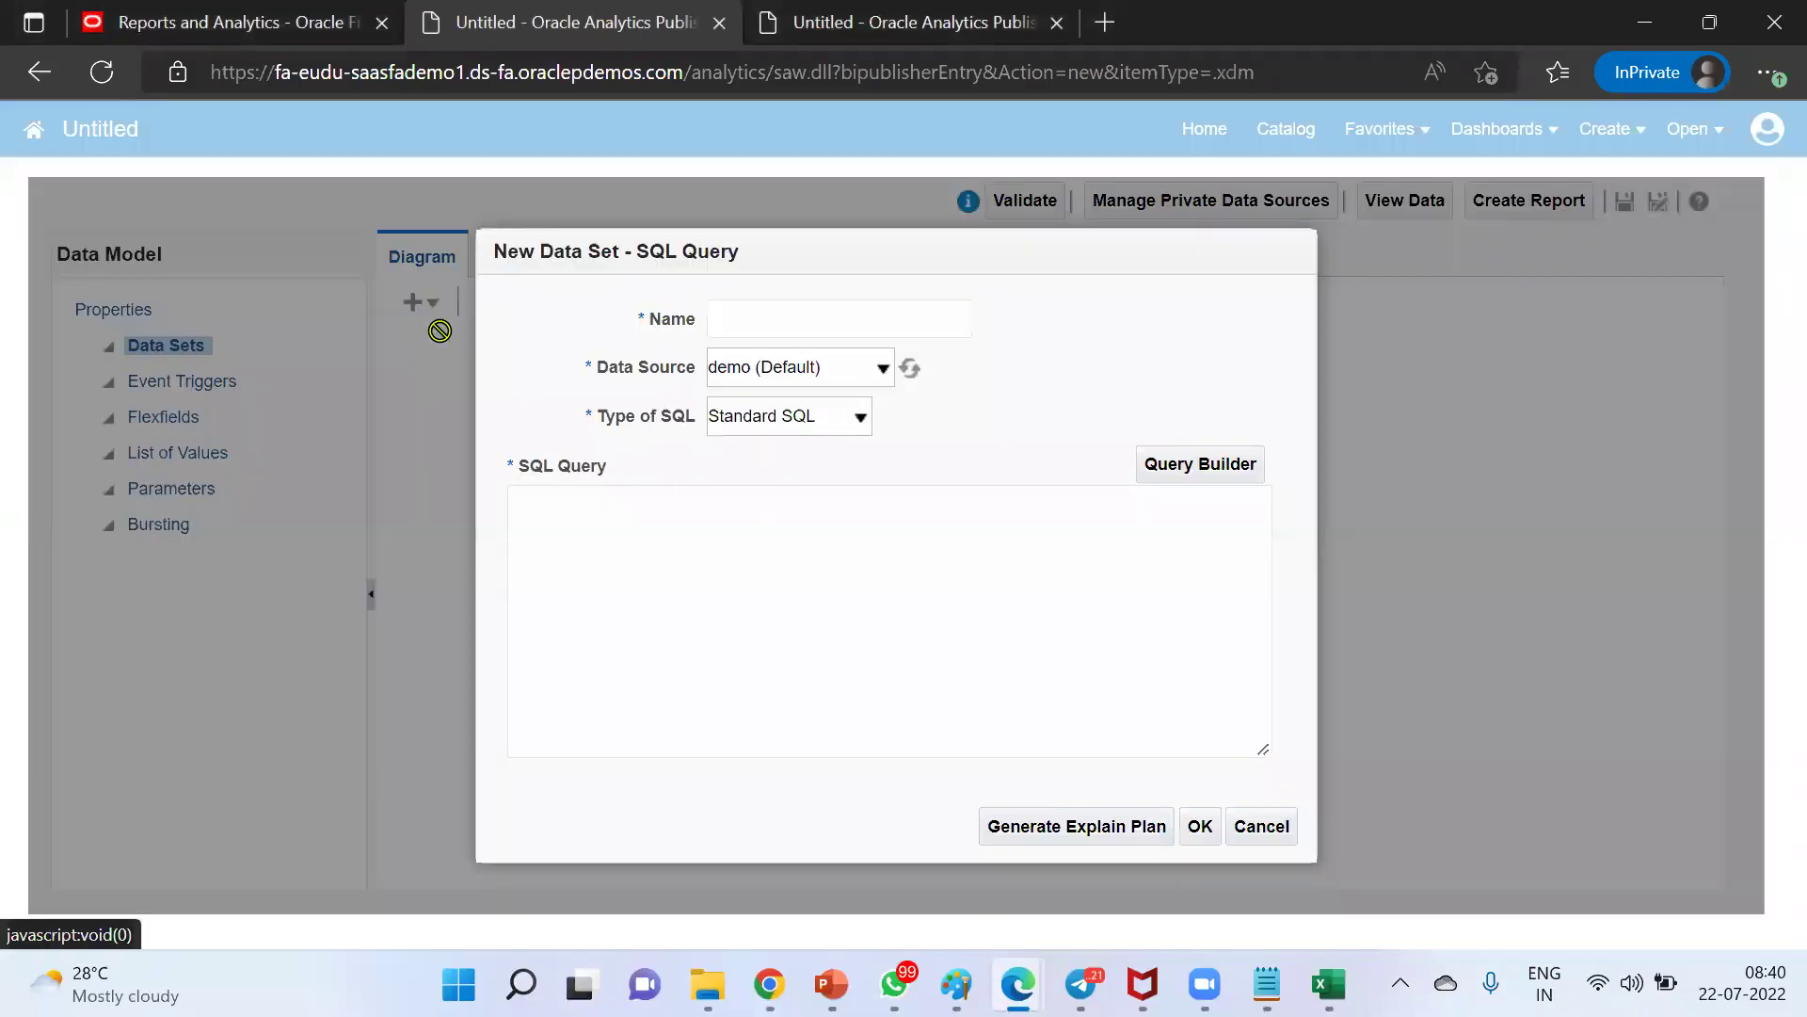
pyautogui.click(803, 321)
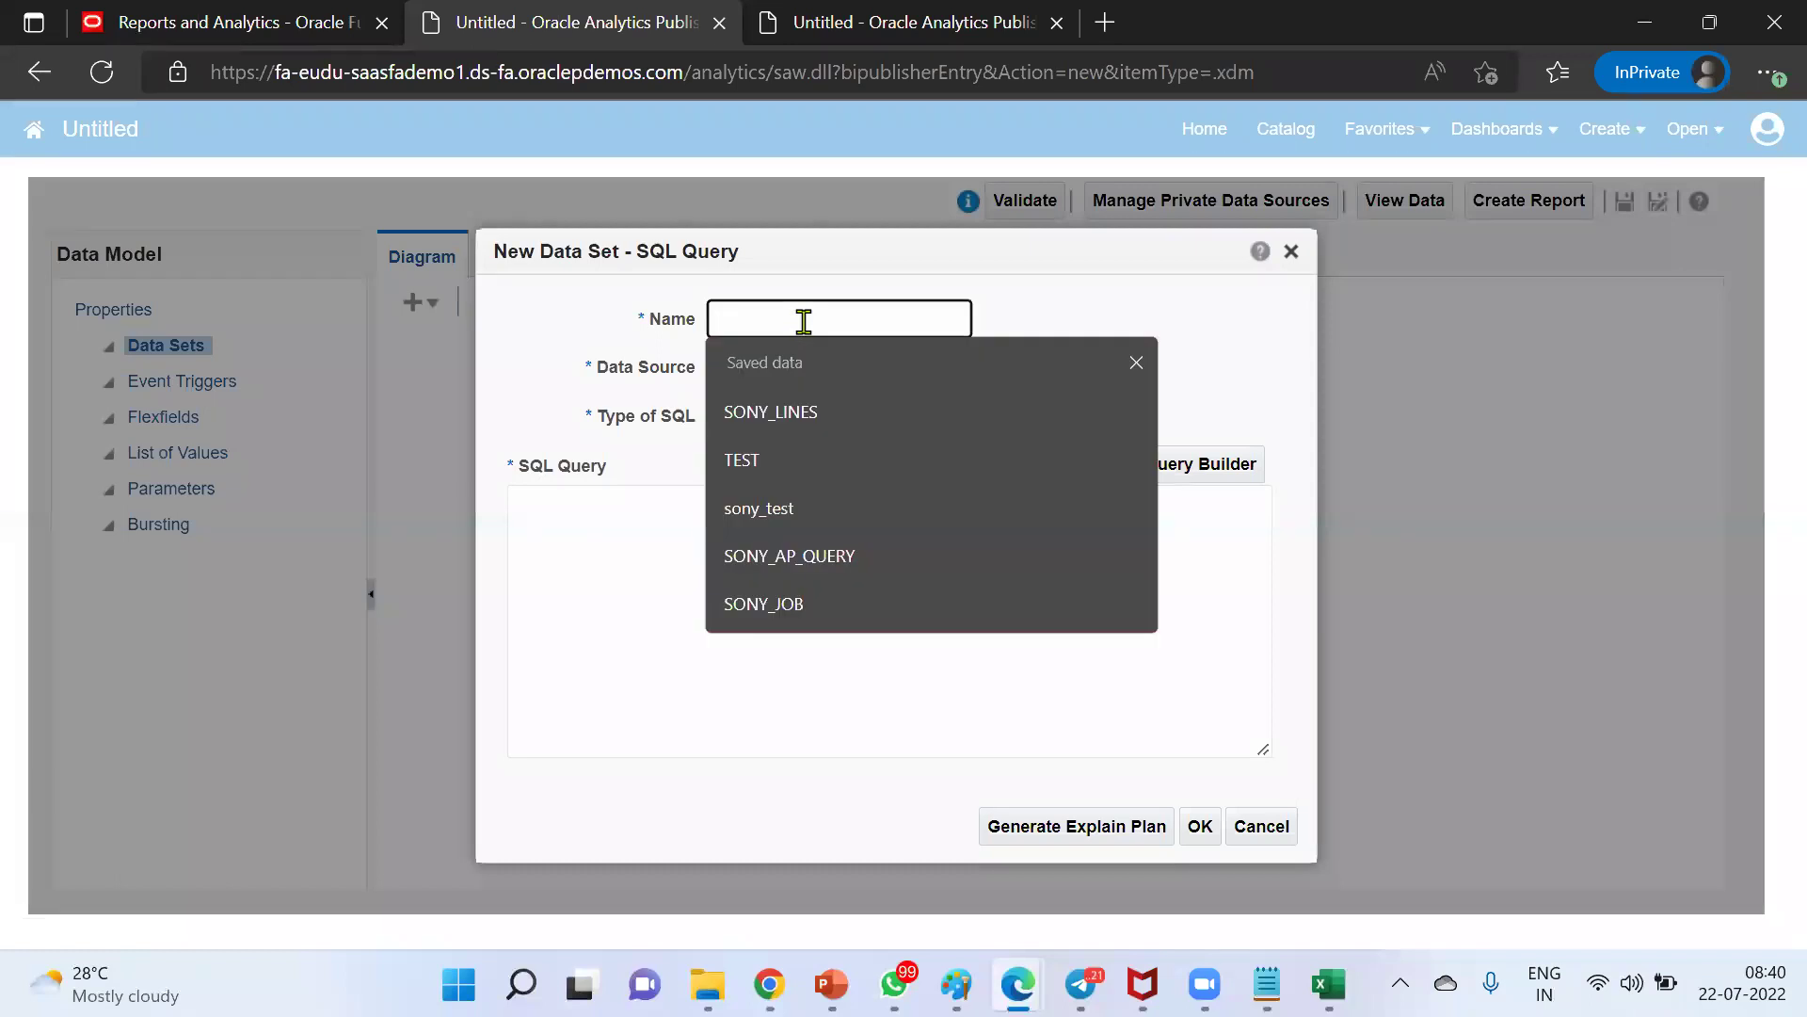
pyautogui.write('GL_DATA')
pyautogui.press('Tab')
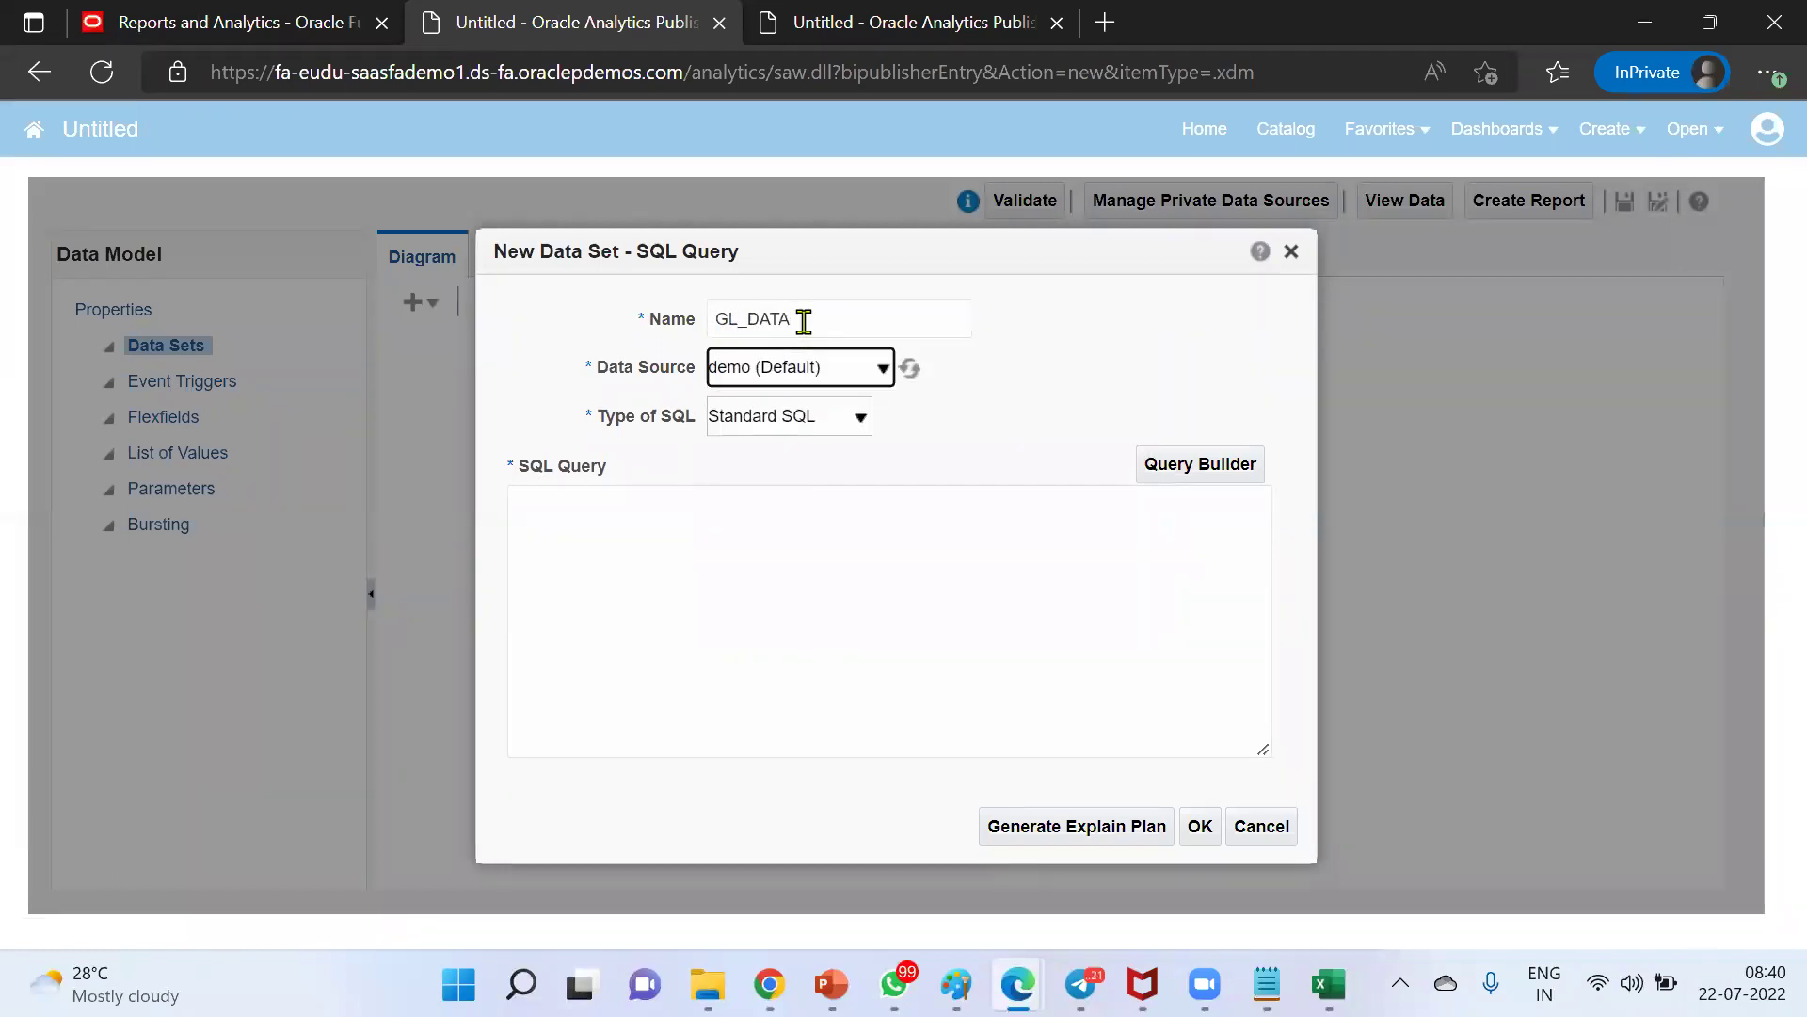
pyautogui.click(807, 367)
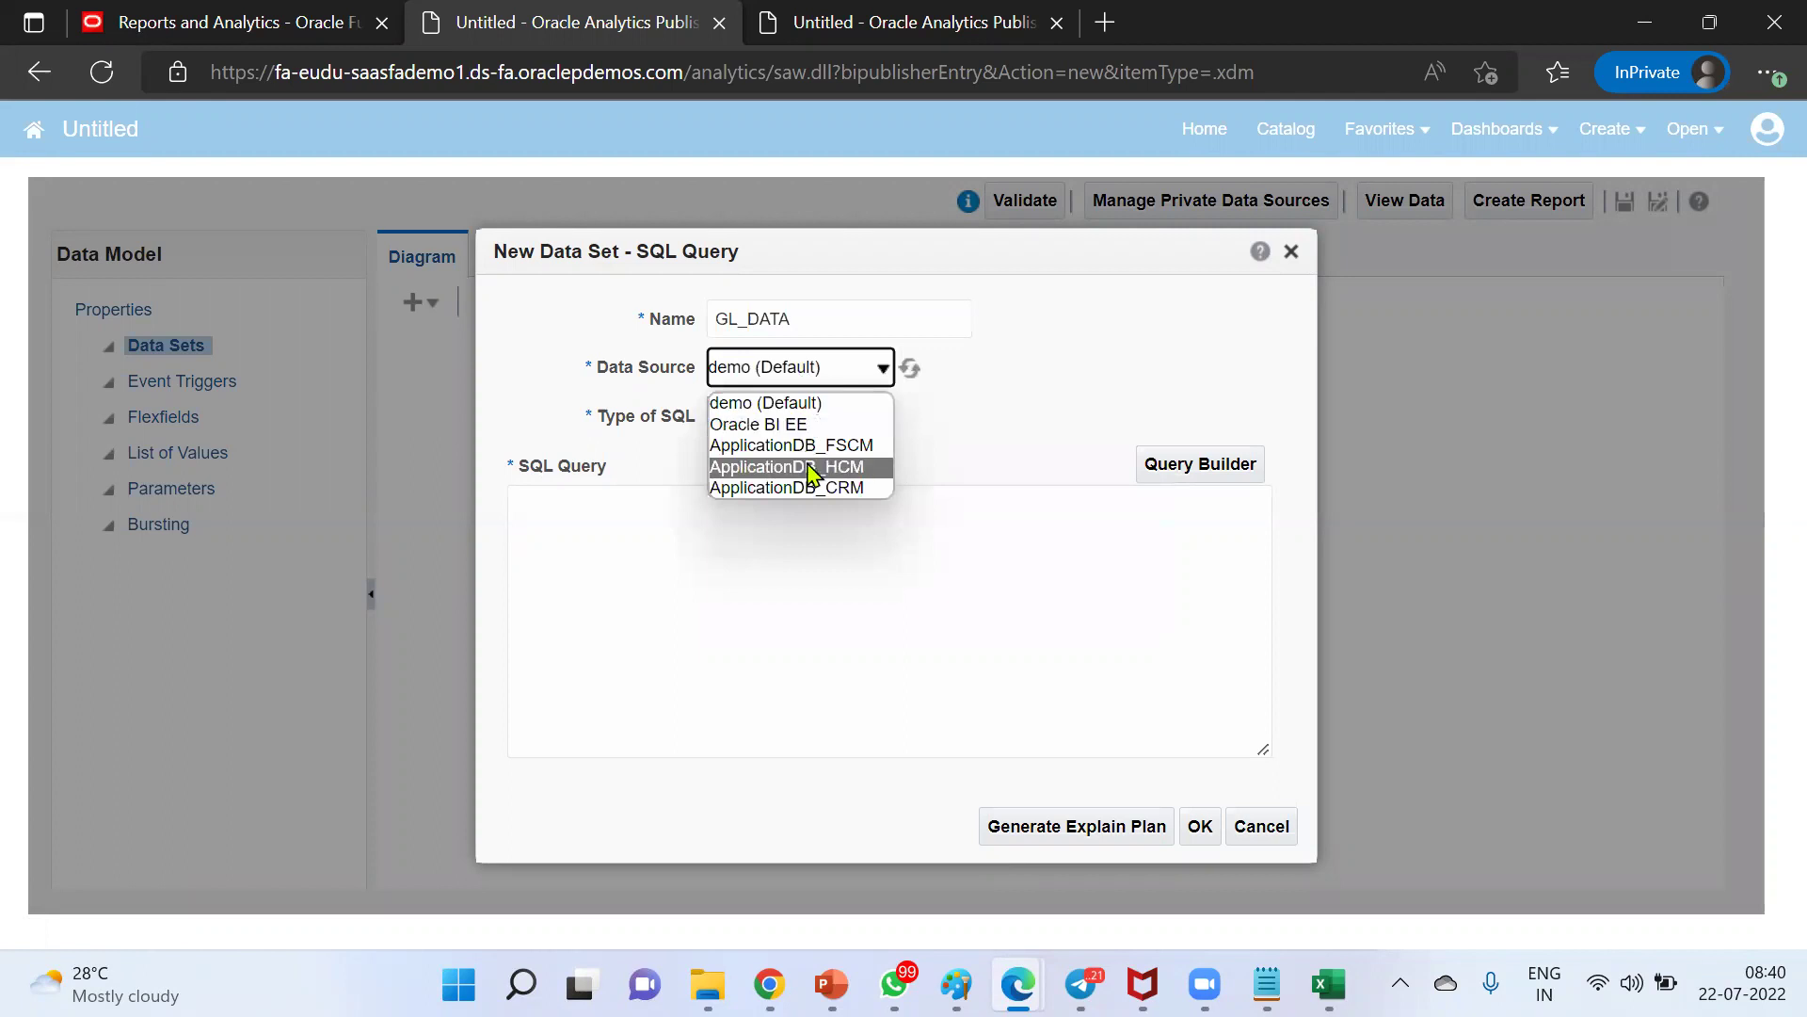
pyautogui.click(861, 445)
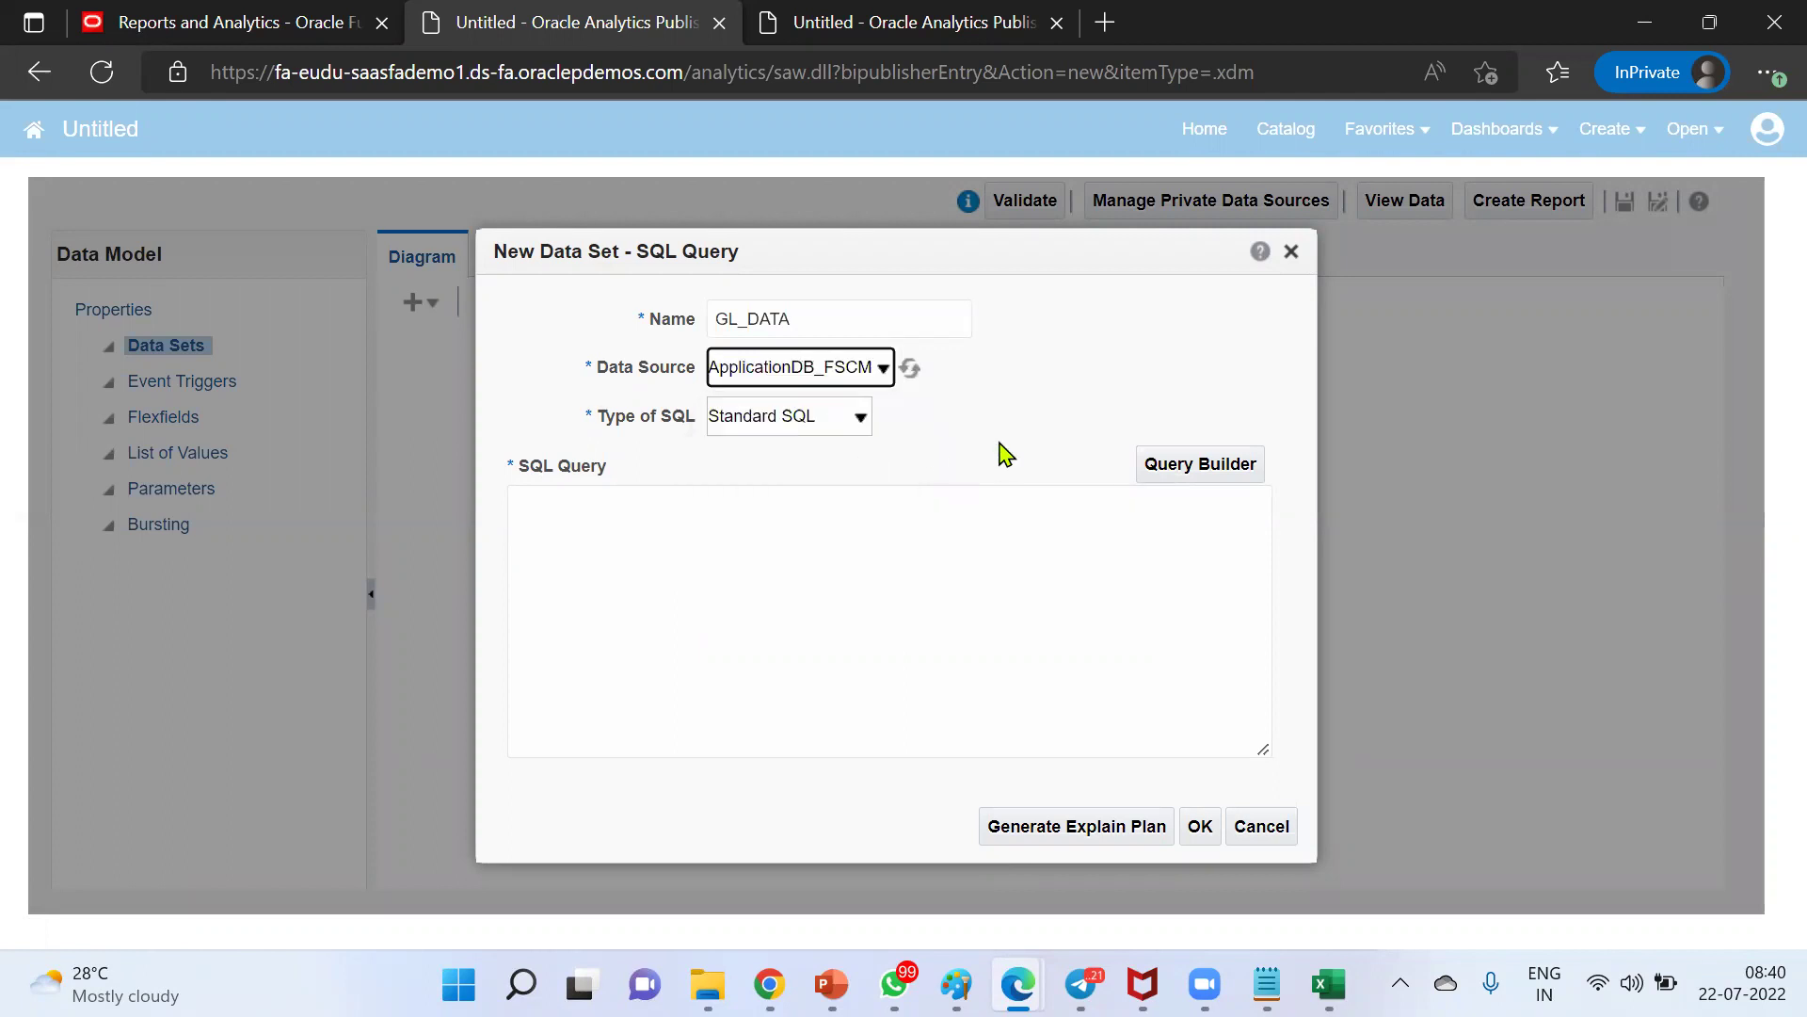
# Enter SELECT * FROM GL_INTERFACE as the SQL query of the GL_DATA data set and confirm it
pyautogui.click(832, 552)
pyautogui.write('SELE')
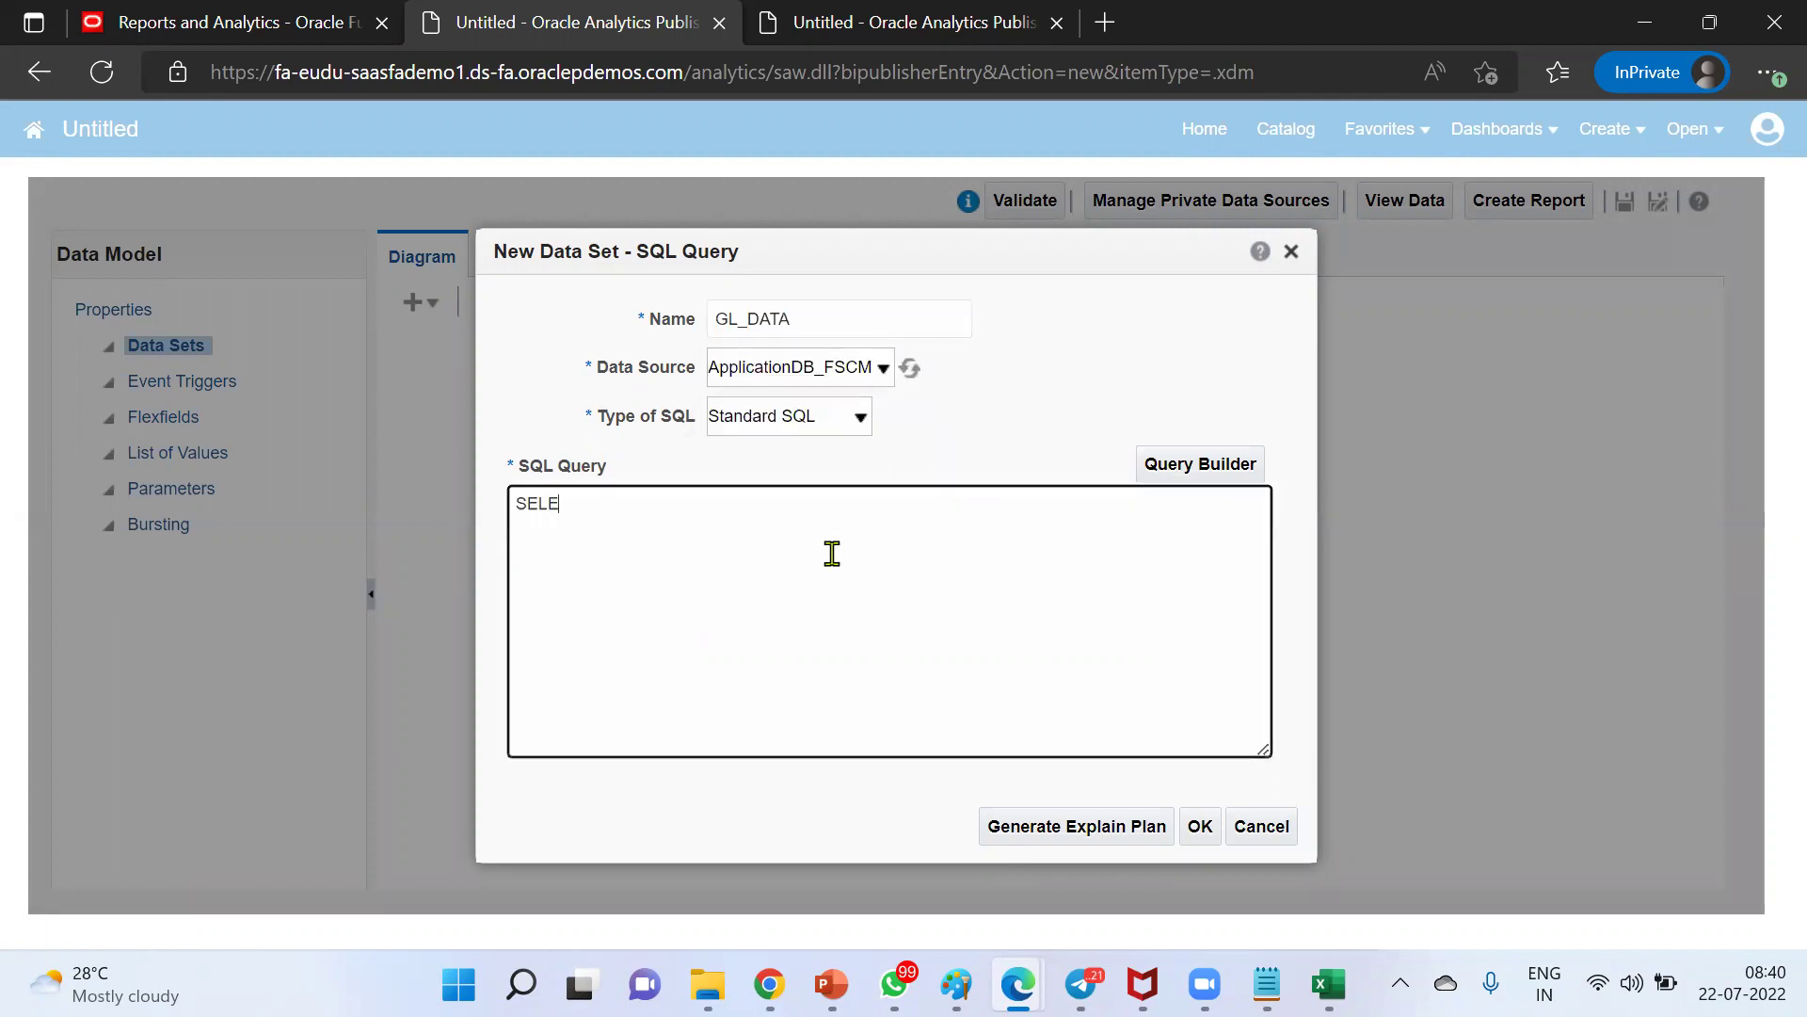
pyautogui.write('CT * FROM GL_INTERFACE')
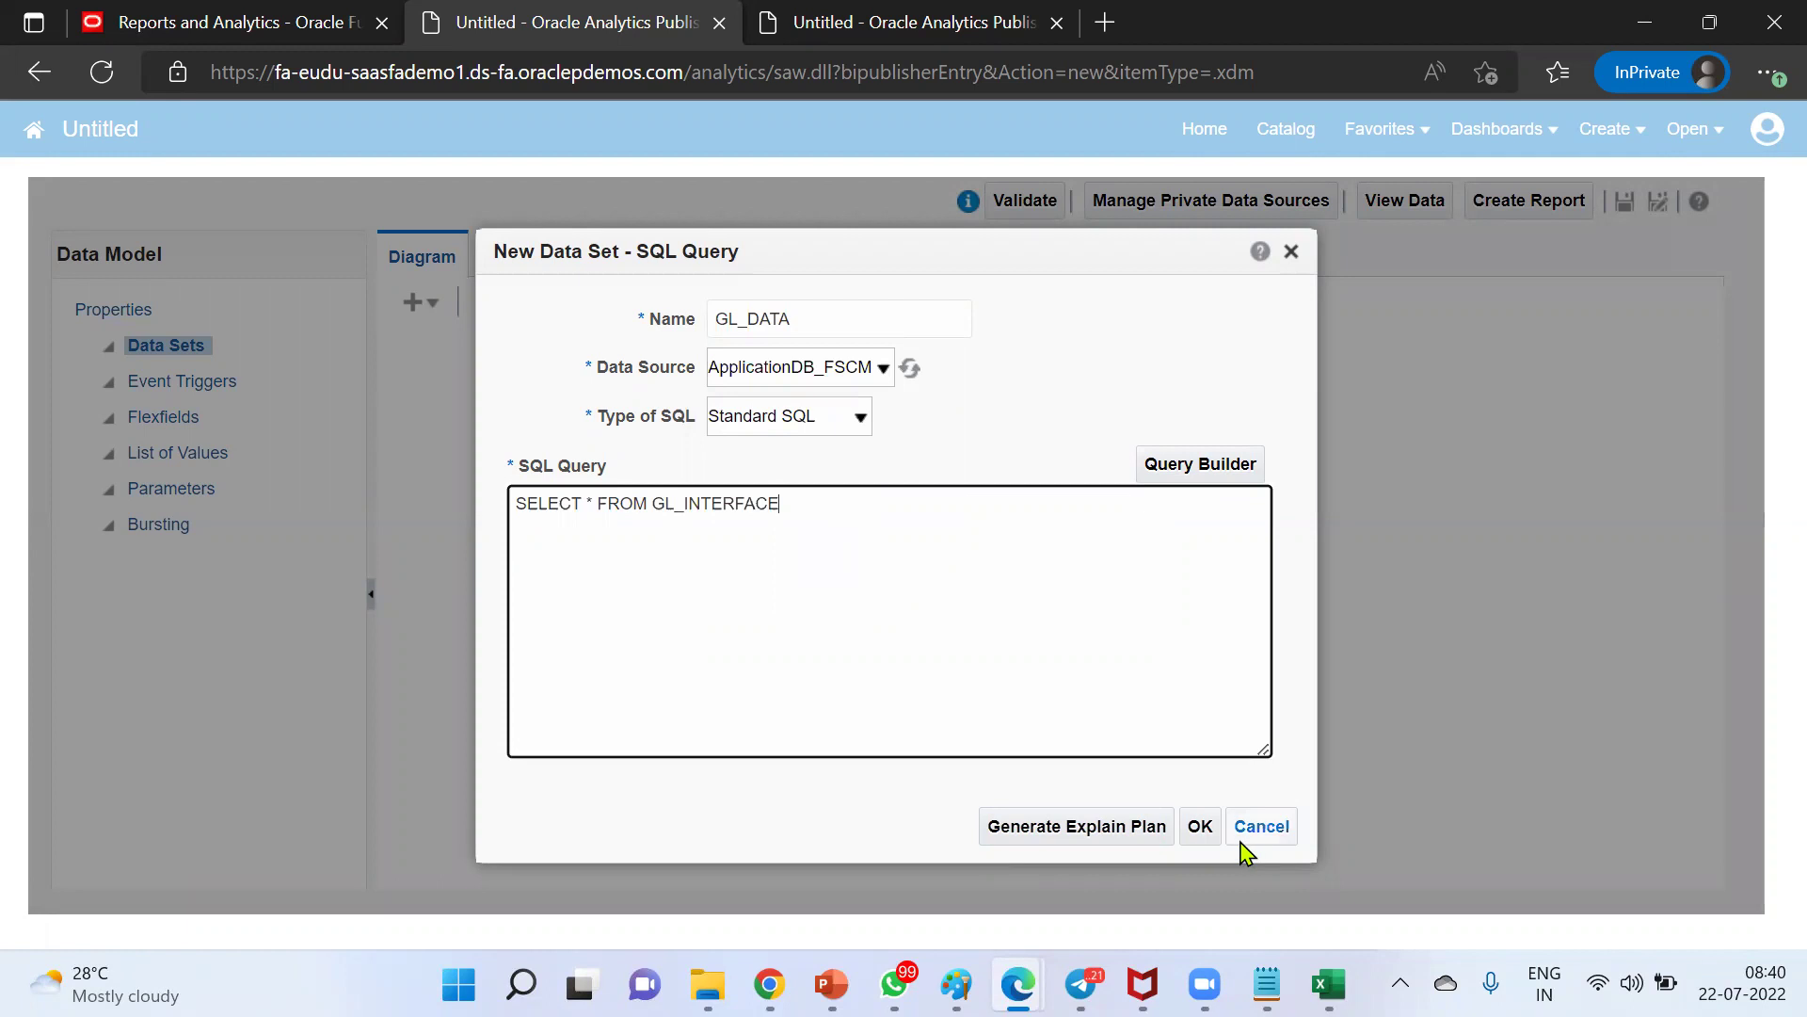
pyautogui.click(1199, 828)
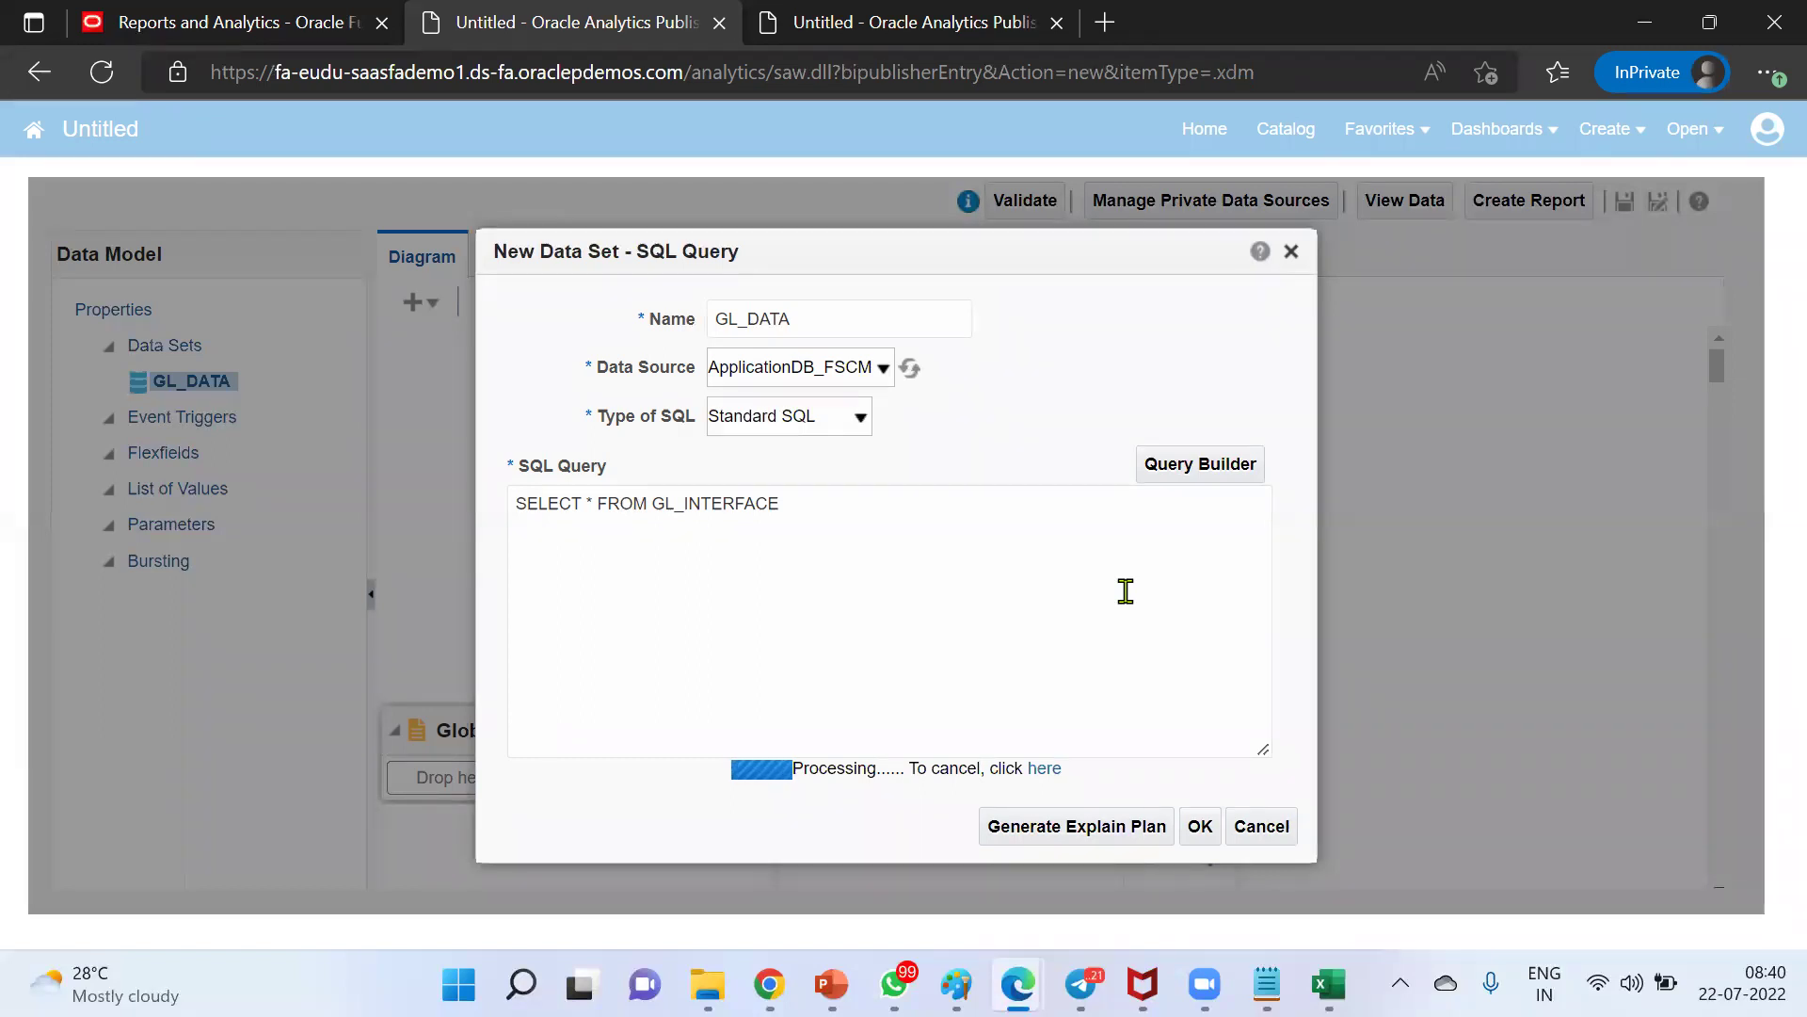
# Confirm the SELECT * FROM GL_INTERFACE data set again, renaming it GL_DATA1
pyautogui.click(1201, 830)
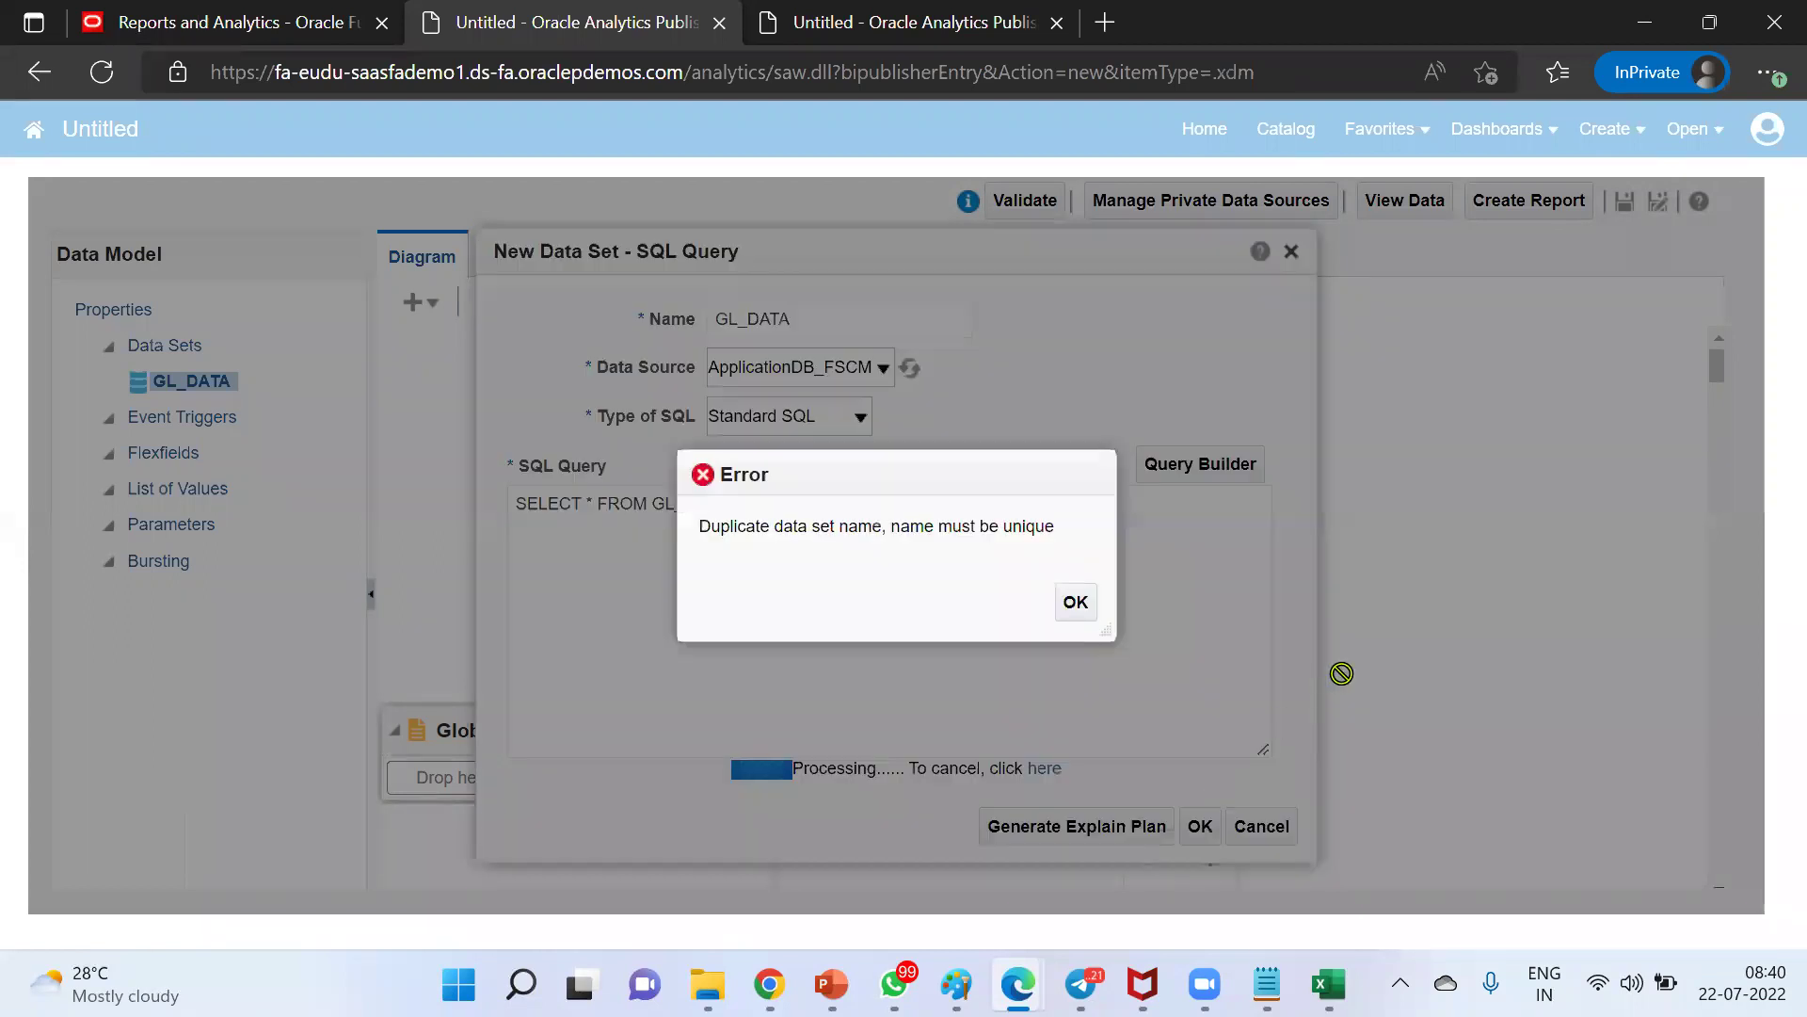
pyautogui.click(1076, 602)
pyautogui.click(807, 319)
pyautogui.write('1')
pyautogui.click(1201, 830)
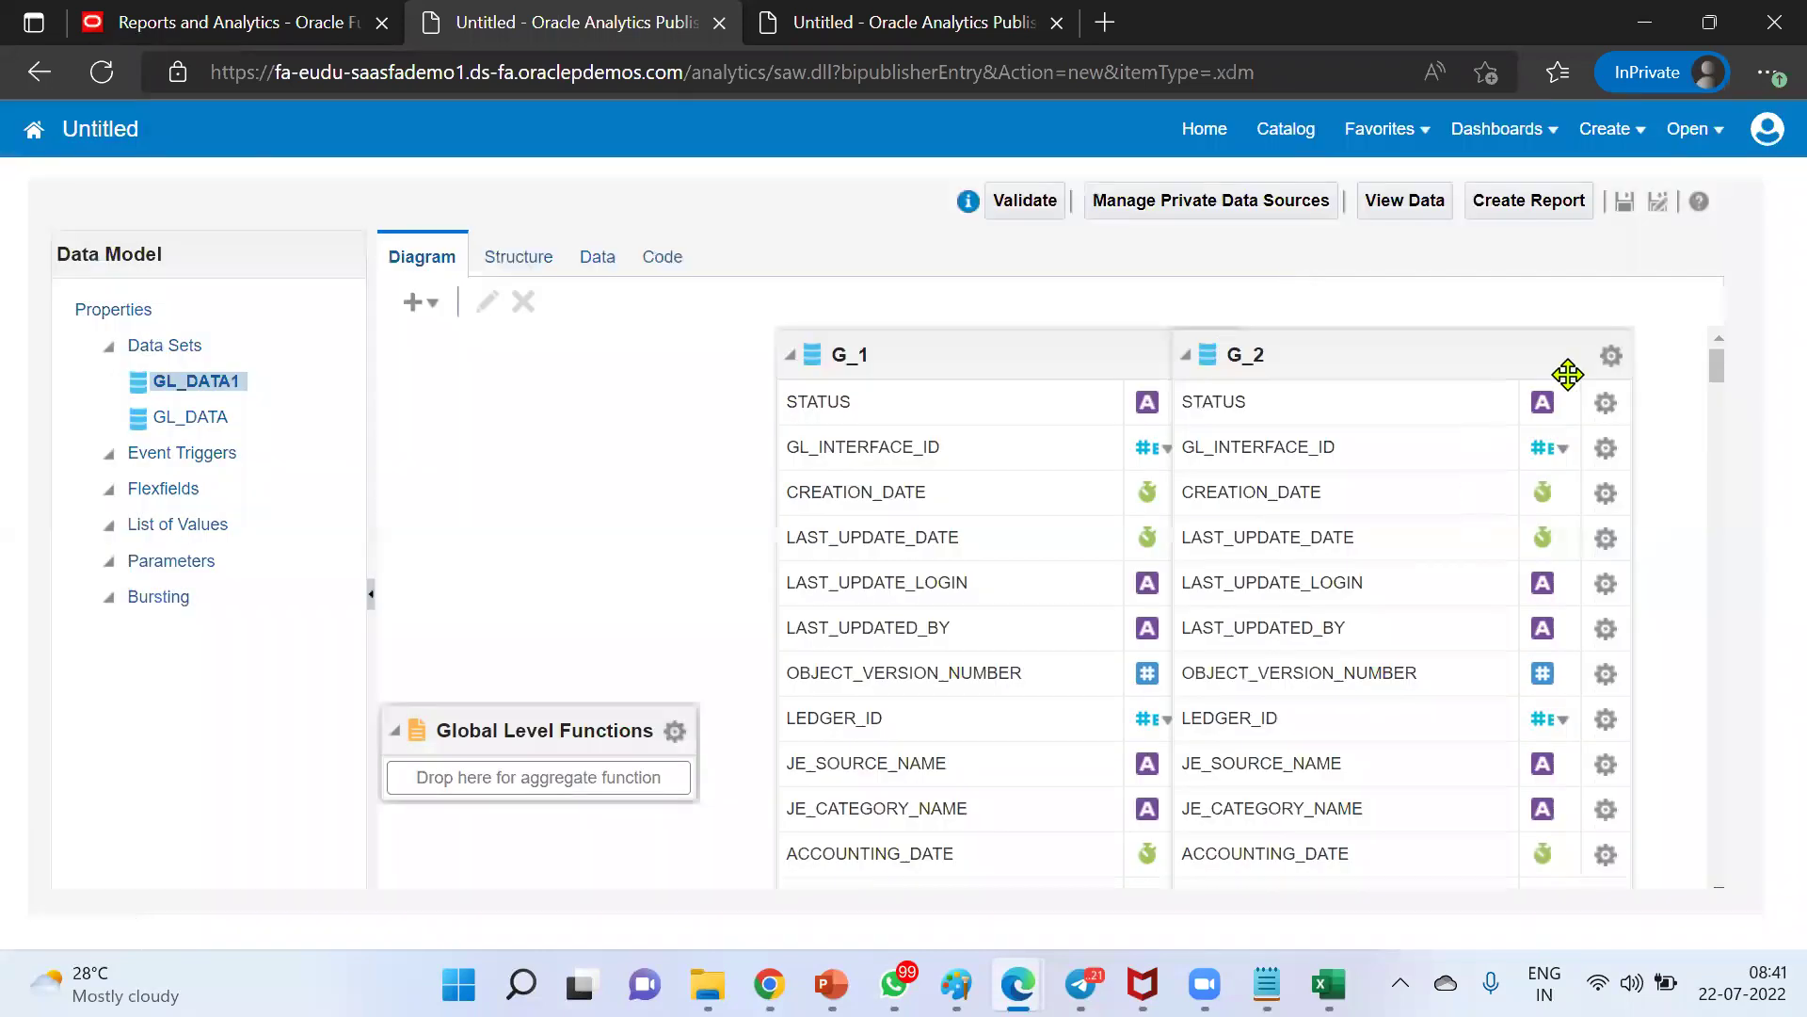
# Move the G_2 group away from G_1 in the data model diagram so the two no longer overlap
pyautogui.click(1608, 365)
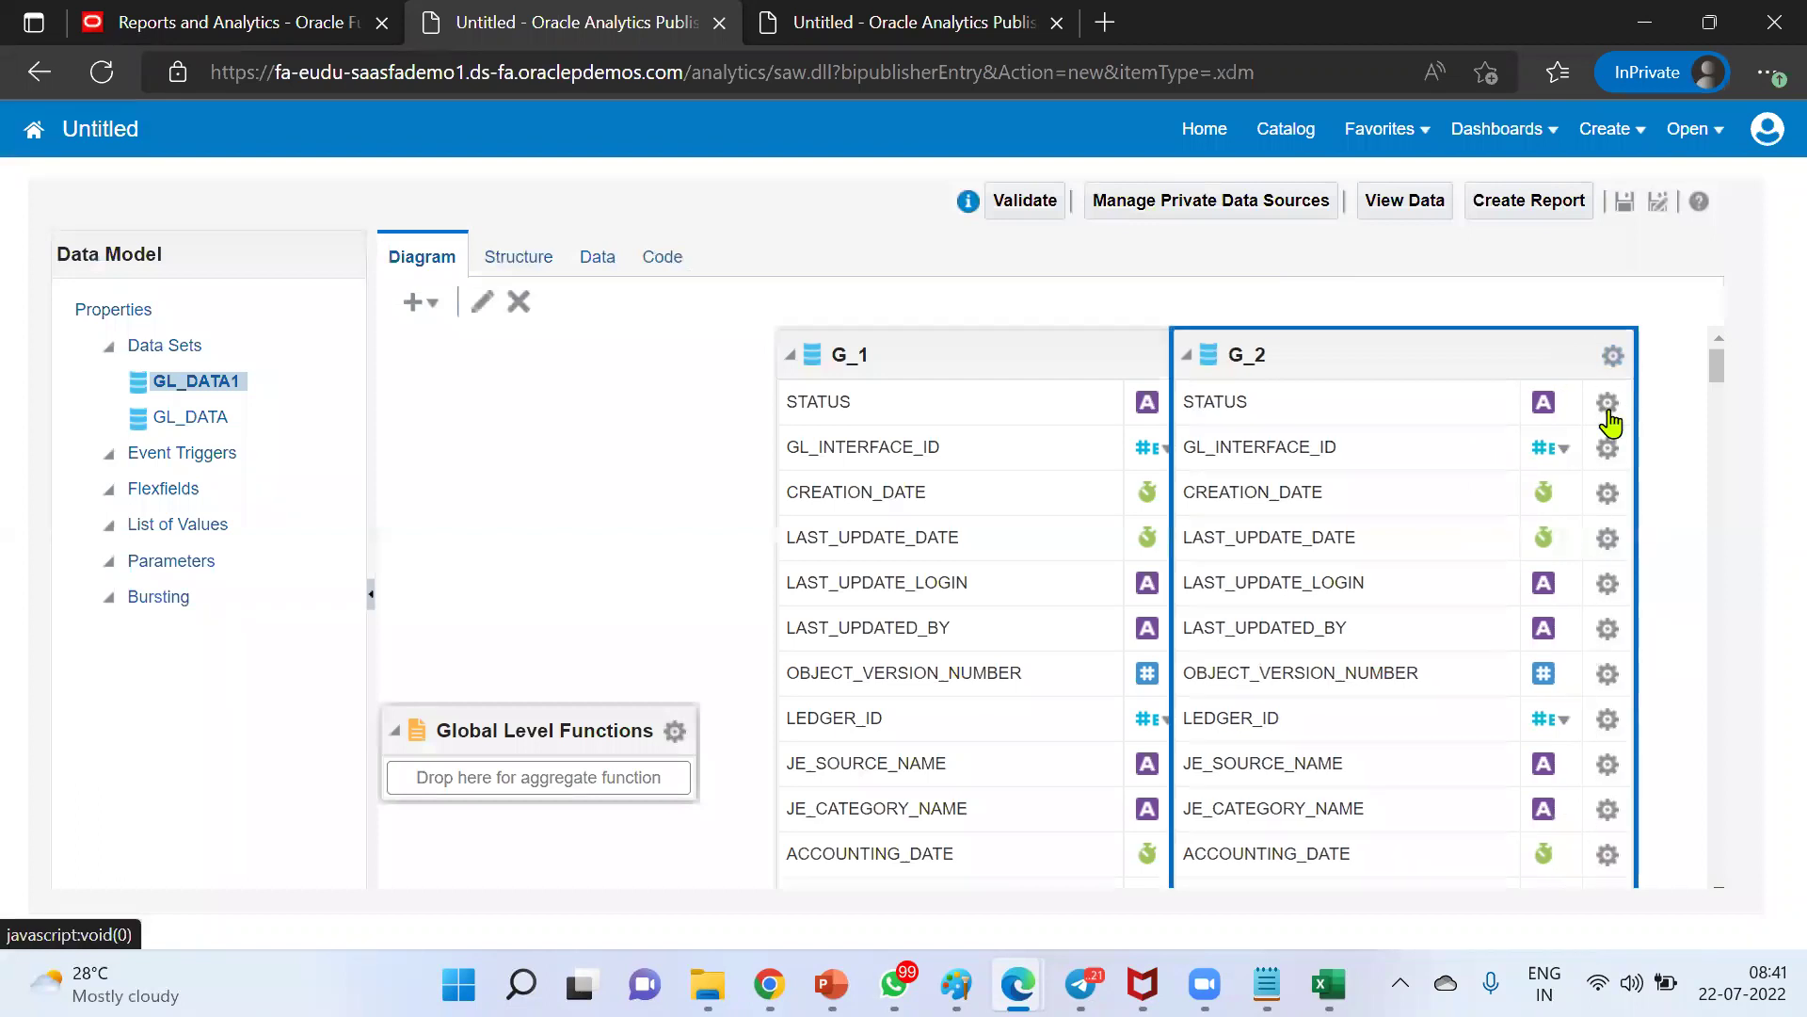
pyautogui.click(1616, 359)
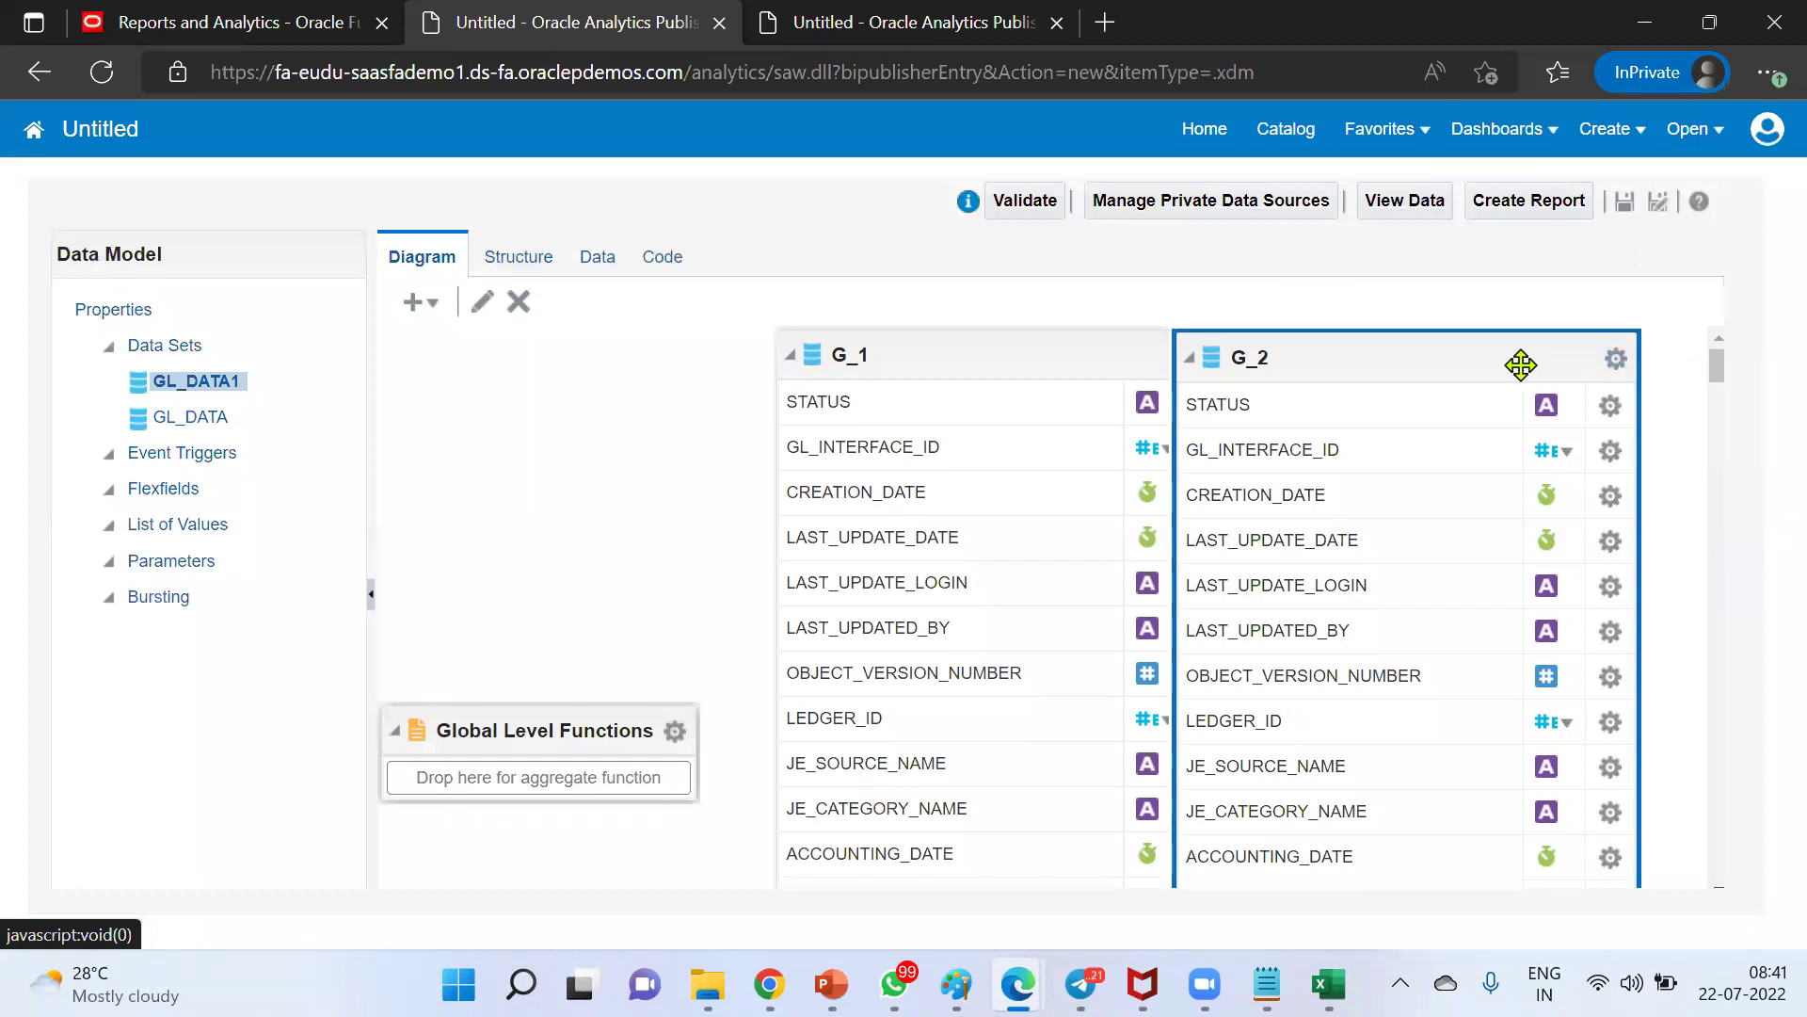
pyautogui.moveTo(1514, 362); pyautogui.dragTo(1662, 367)
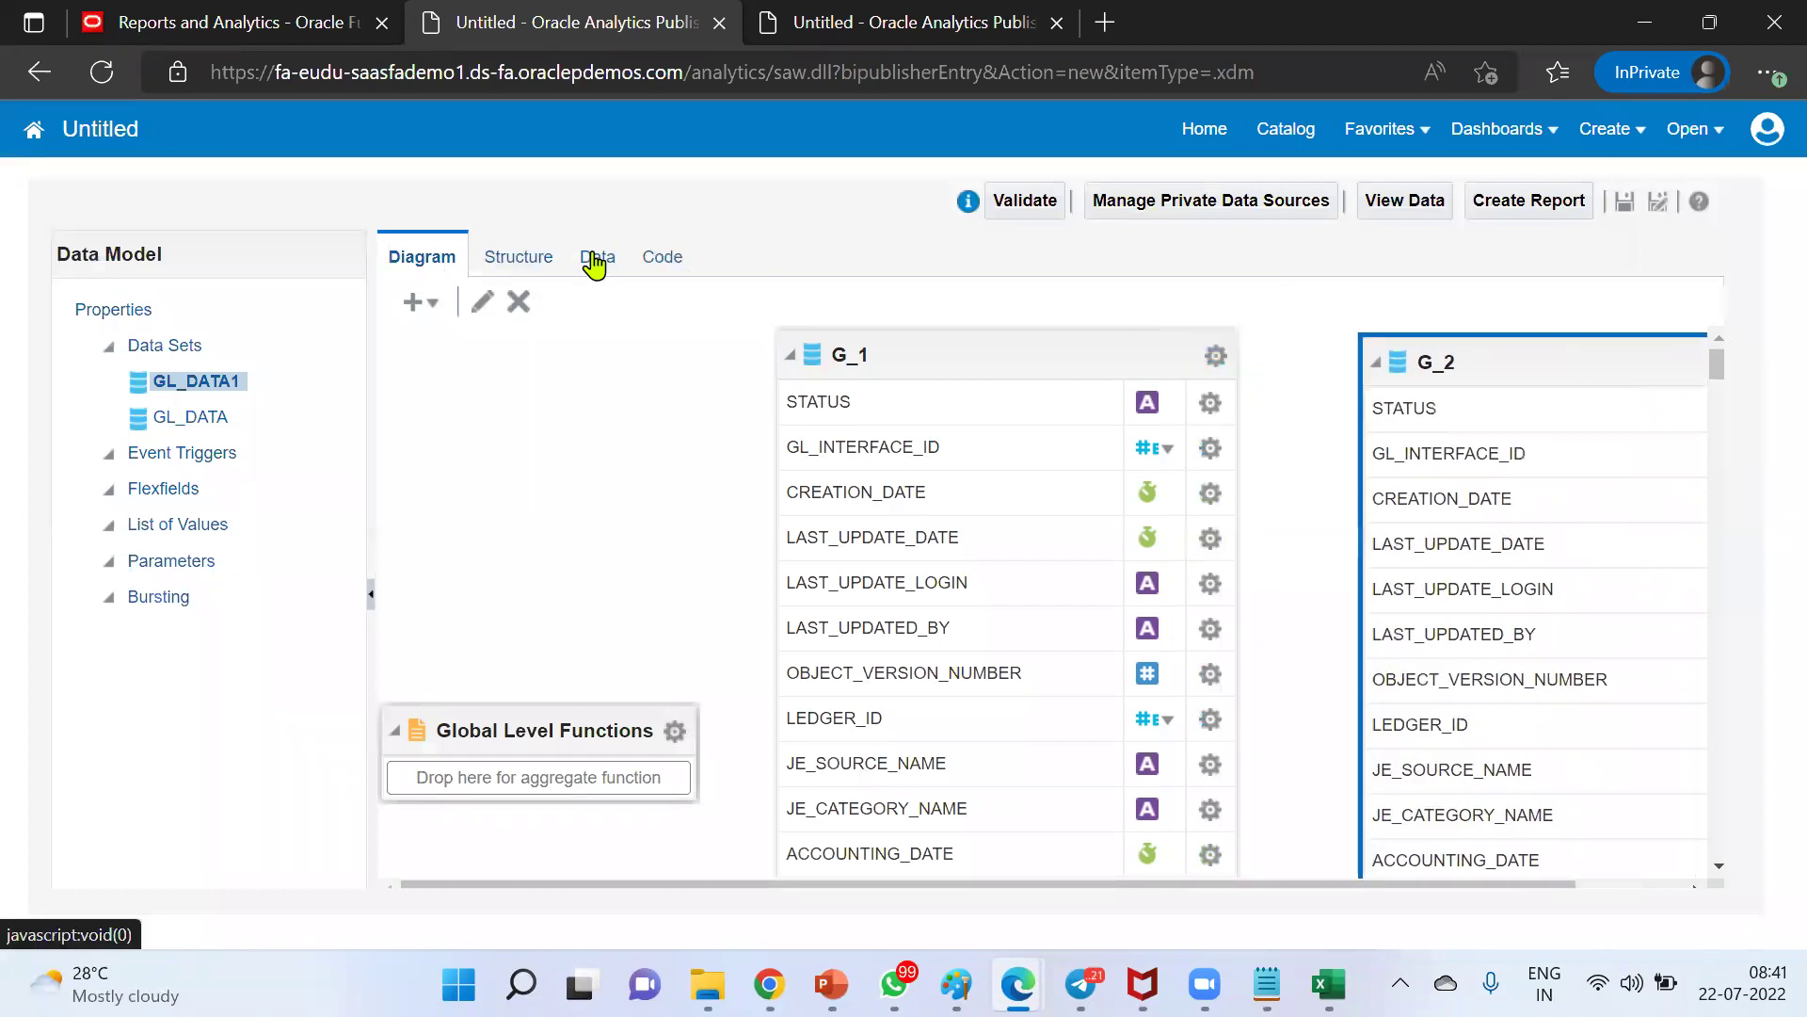
# View 200 rows of the data model's output as a table and select the USER_JE_SOURCE_NAME column heading
pyautogui.click(597, 258)
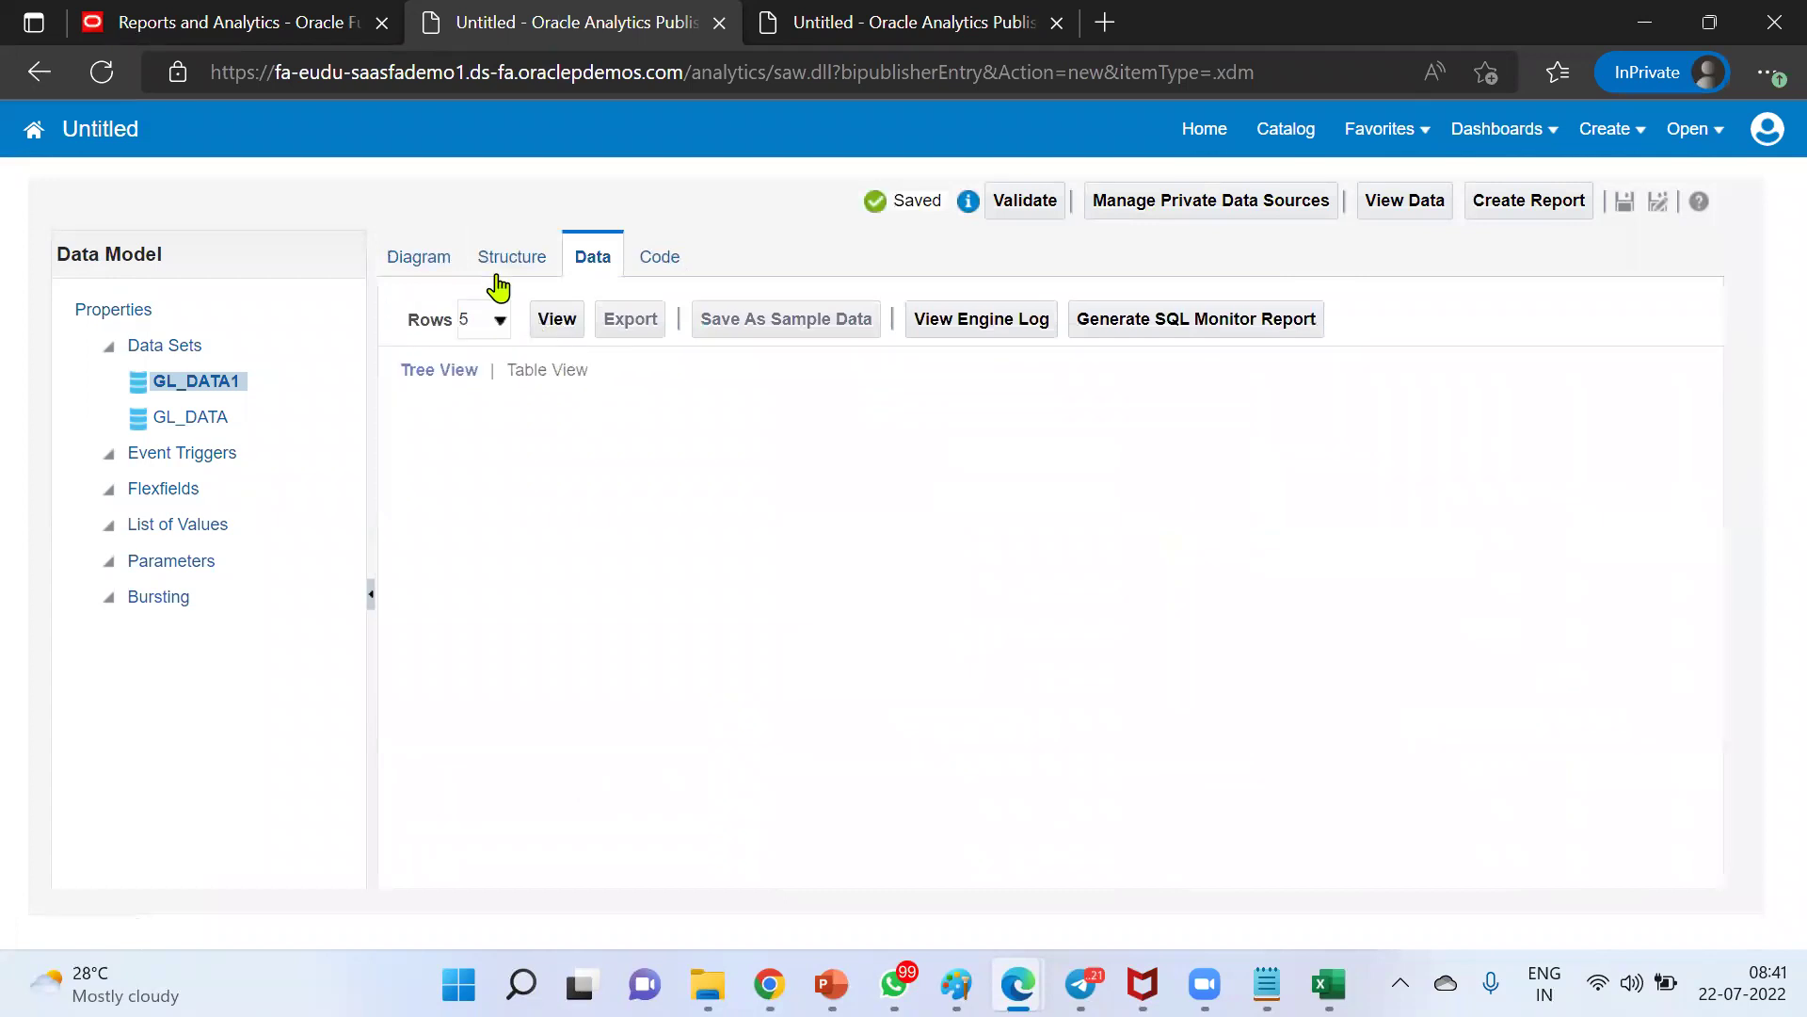
pyautogui.click(558, 322)
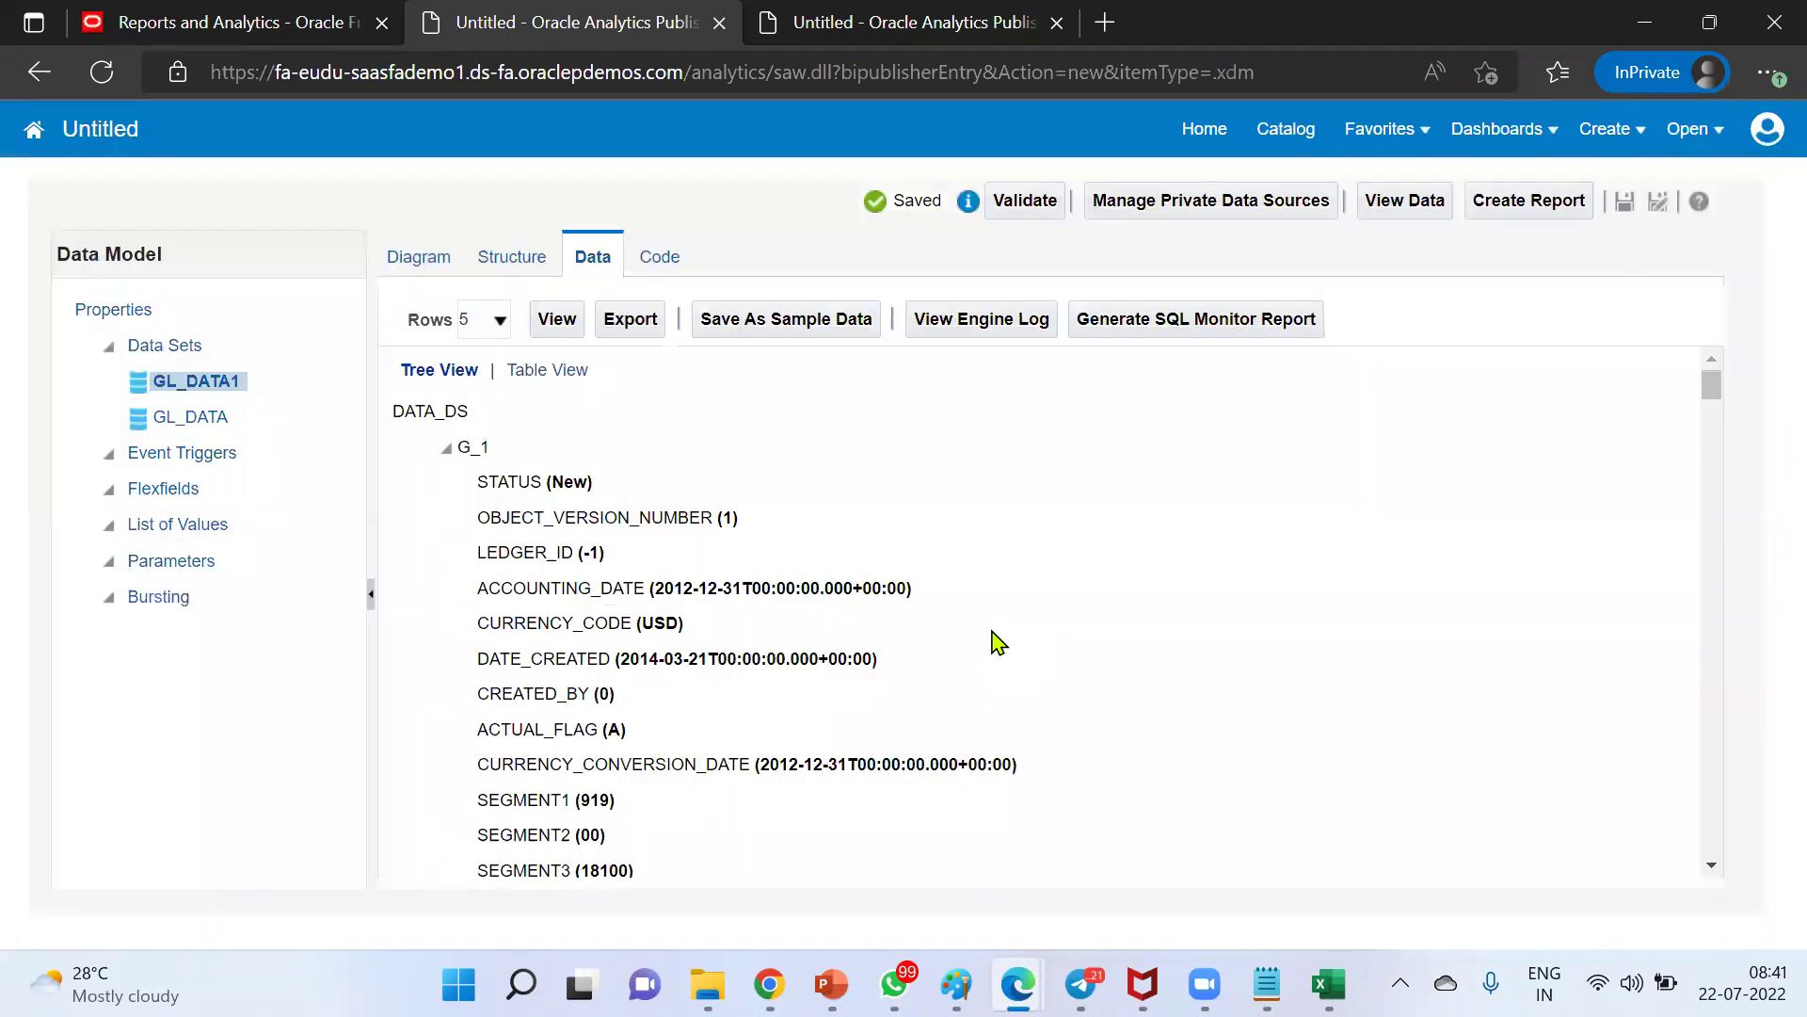
pyautogui.click(547, 370)
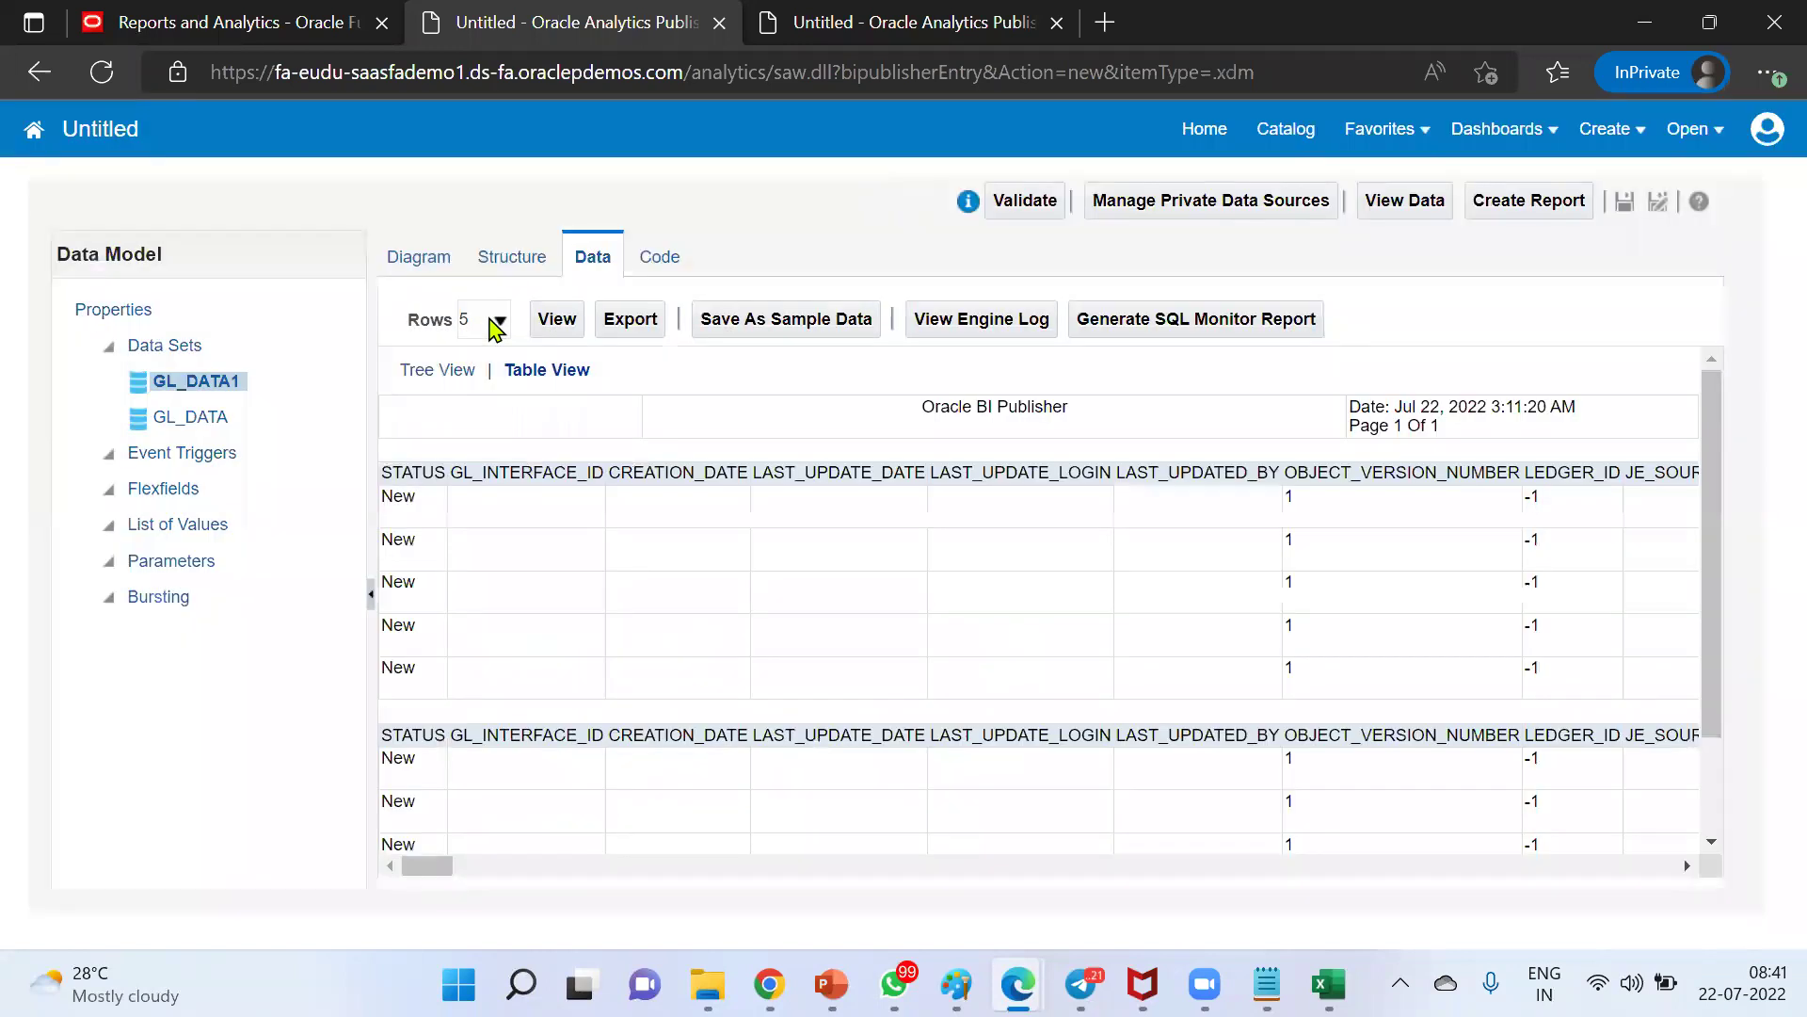
pyautogui.click(497, 319)
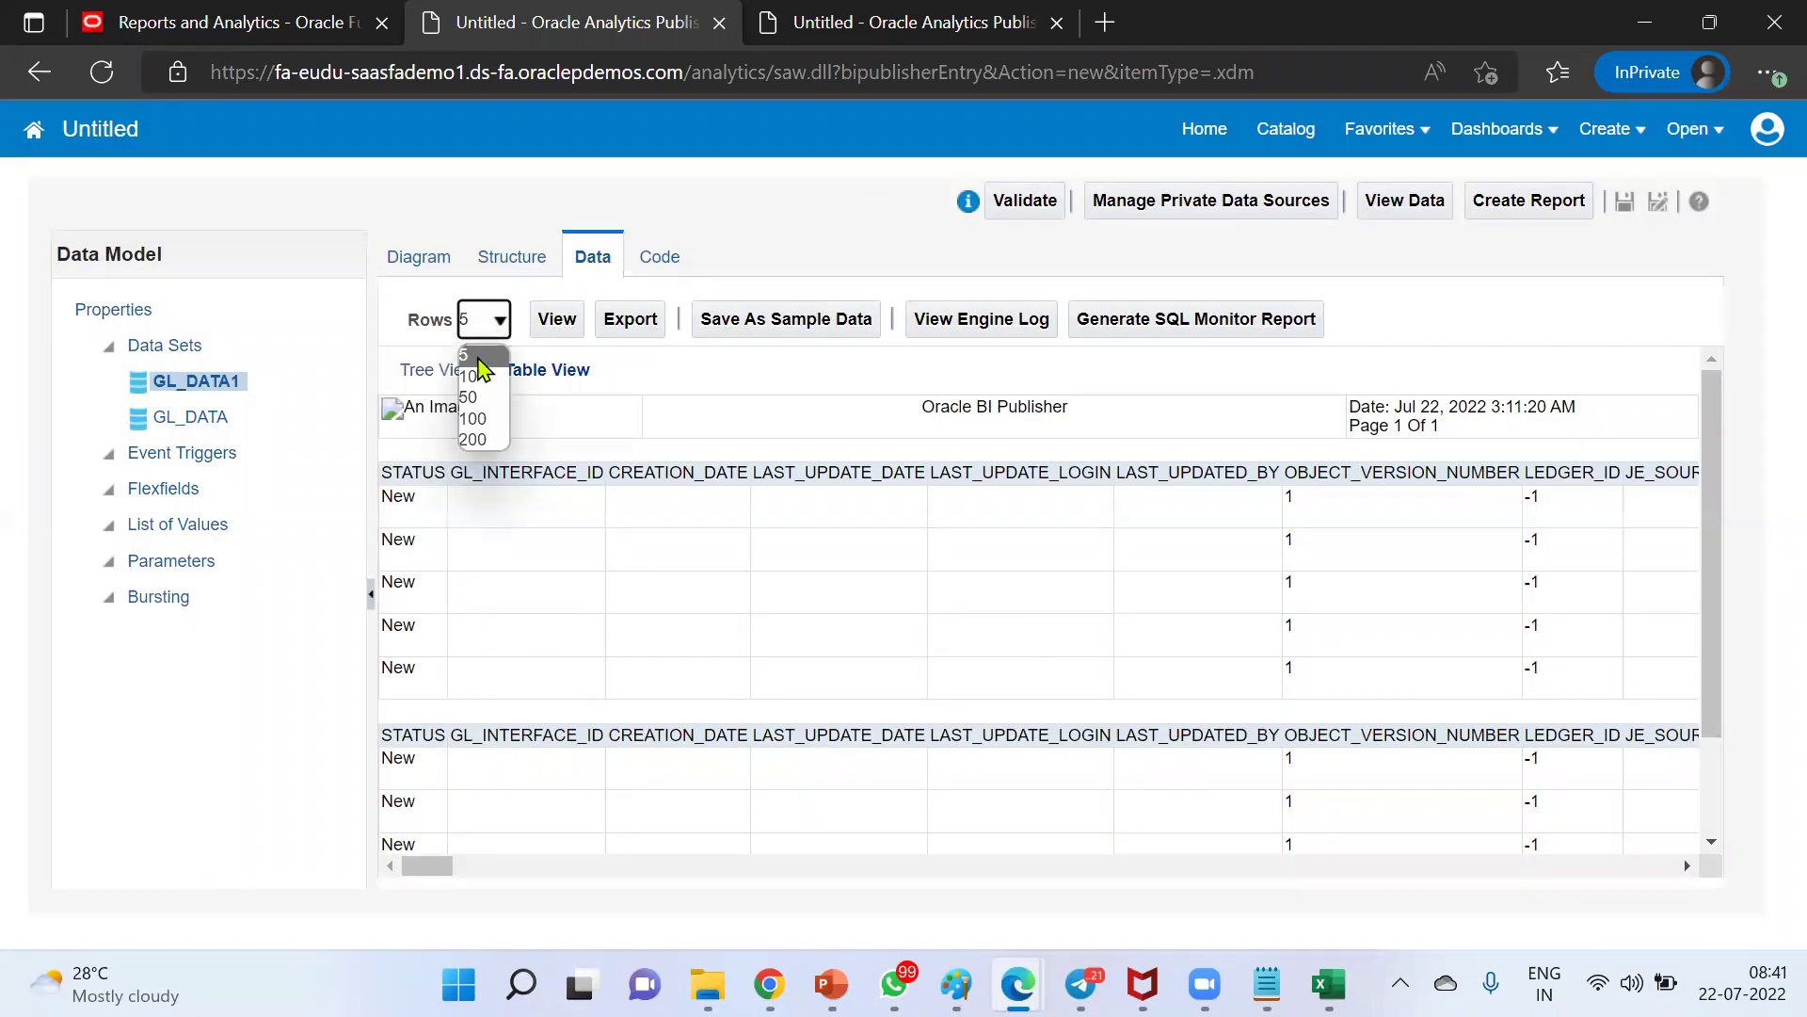
pyautogui.click(470, 440)
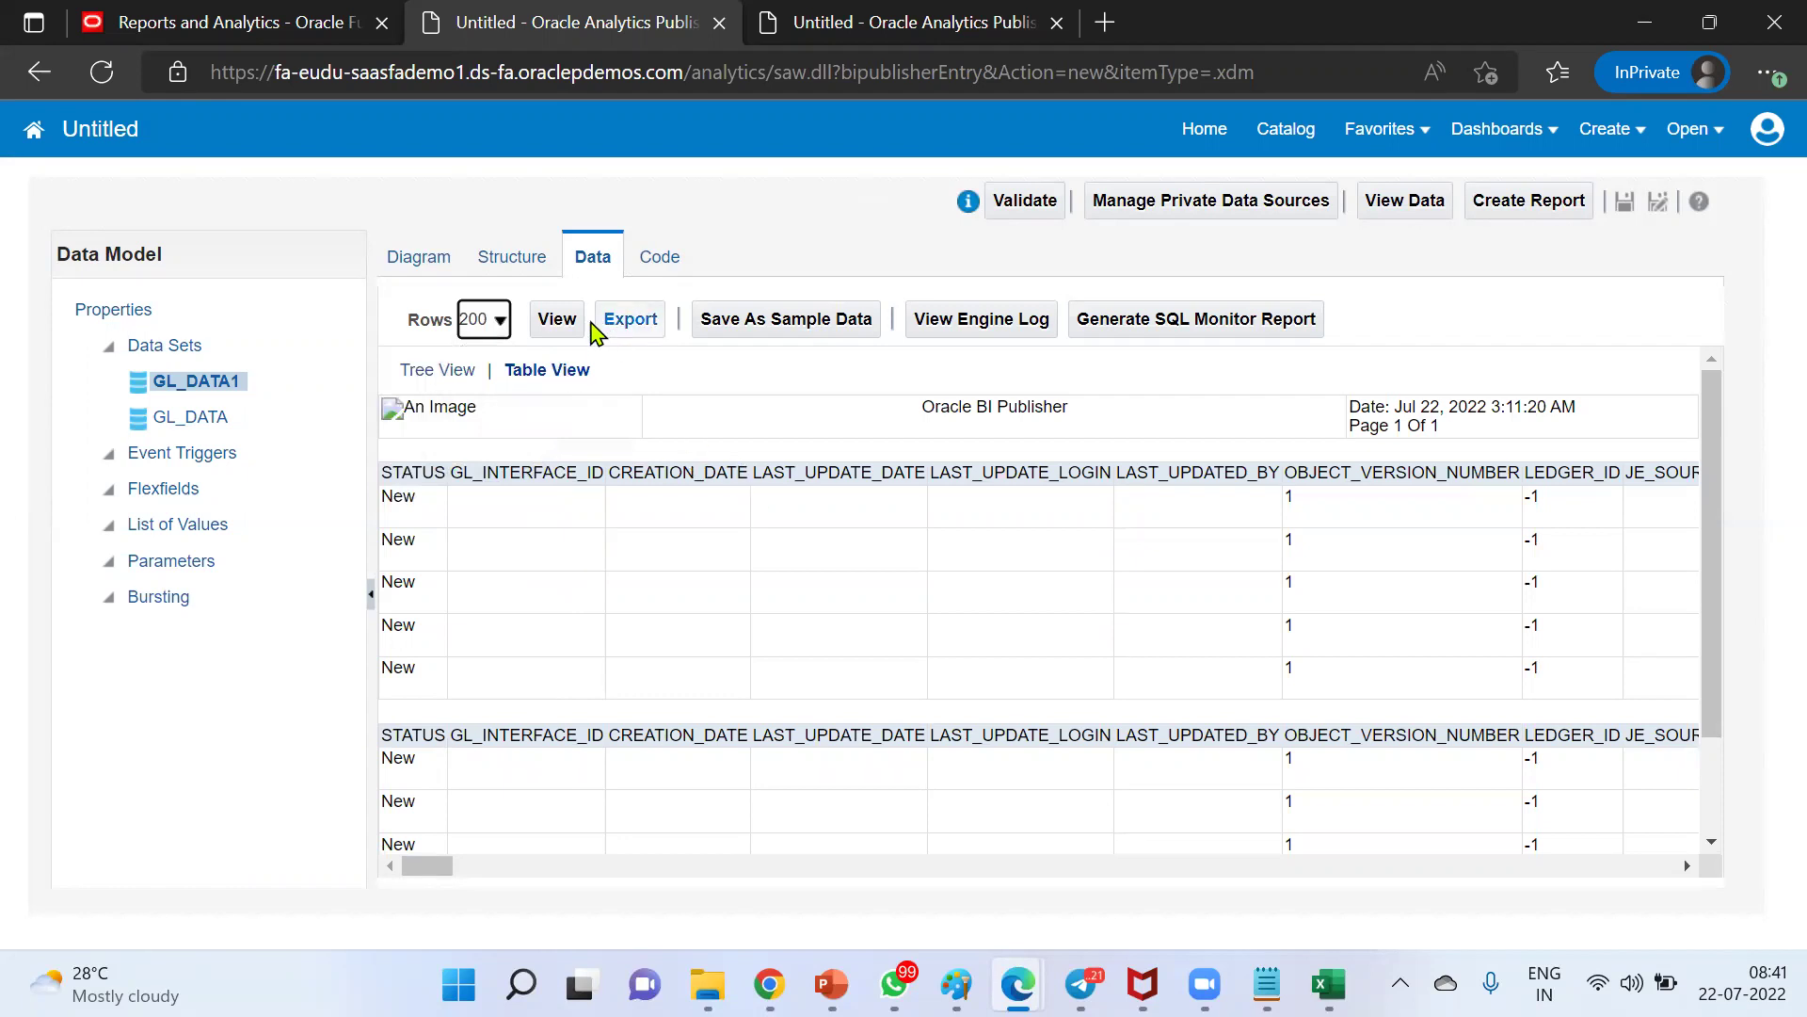
pyautogui.click(561, 320)
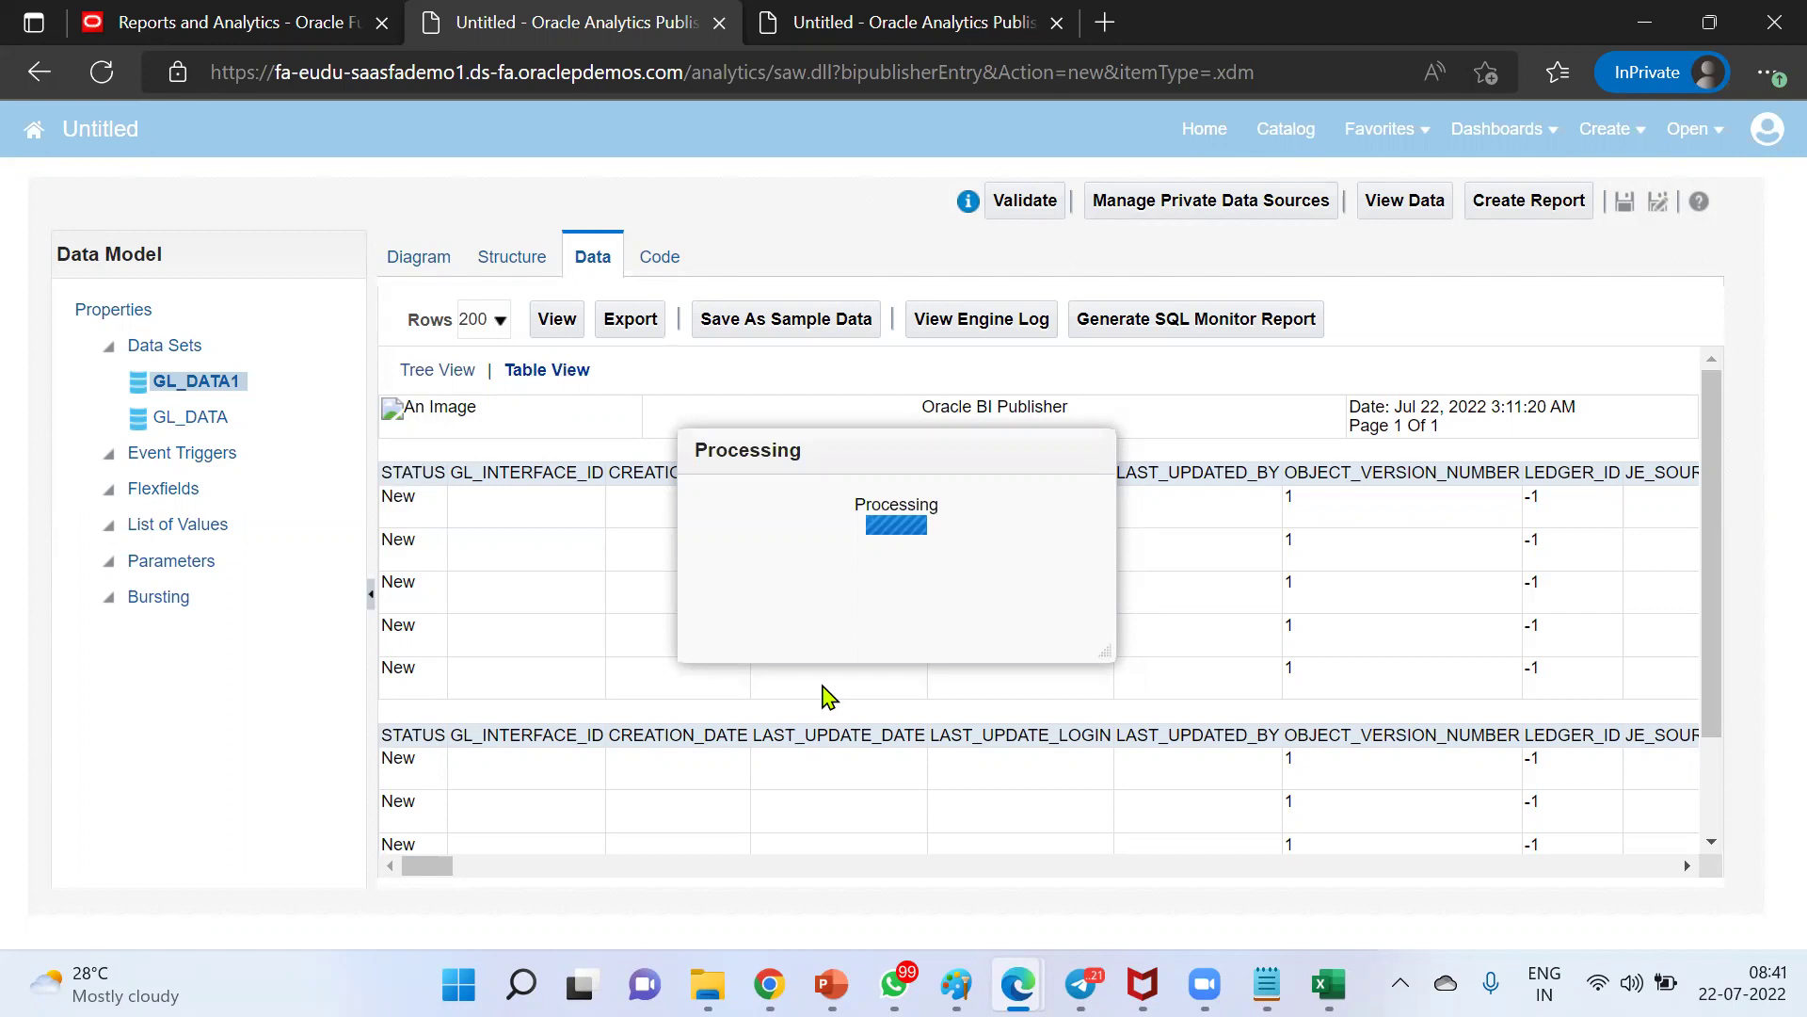
pyautogui.moveTo(438, 867); pyautogui.dragTo(936, 862)
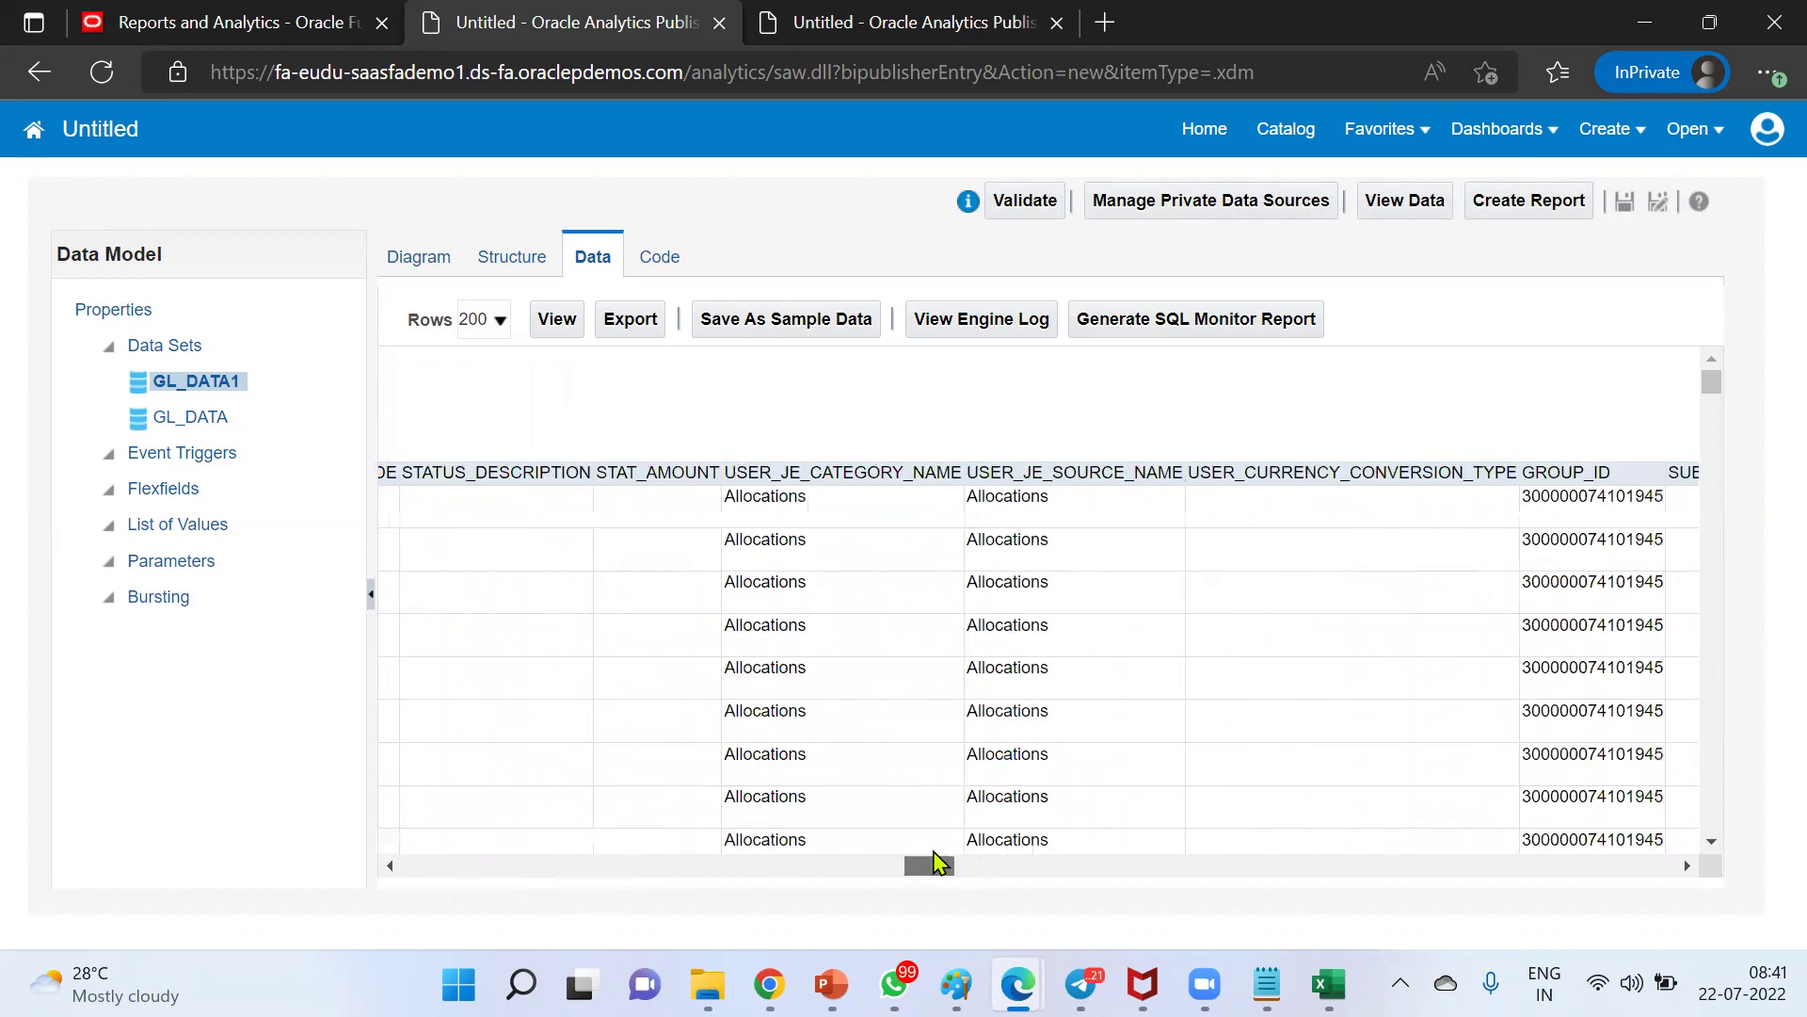
pyautogui.click(1048, 476)
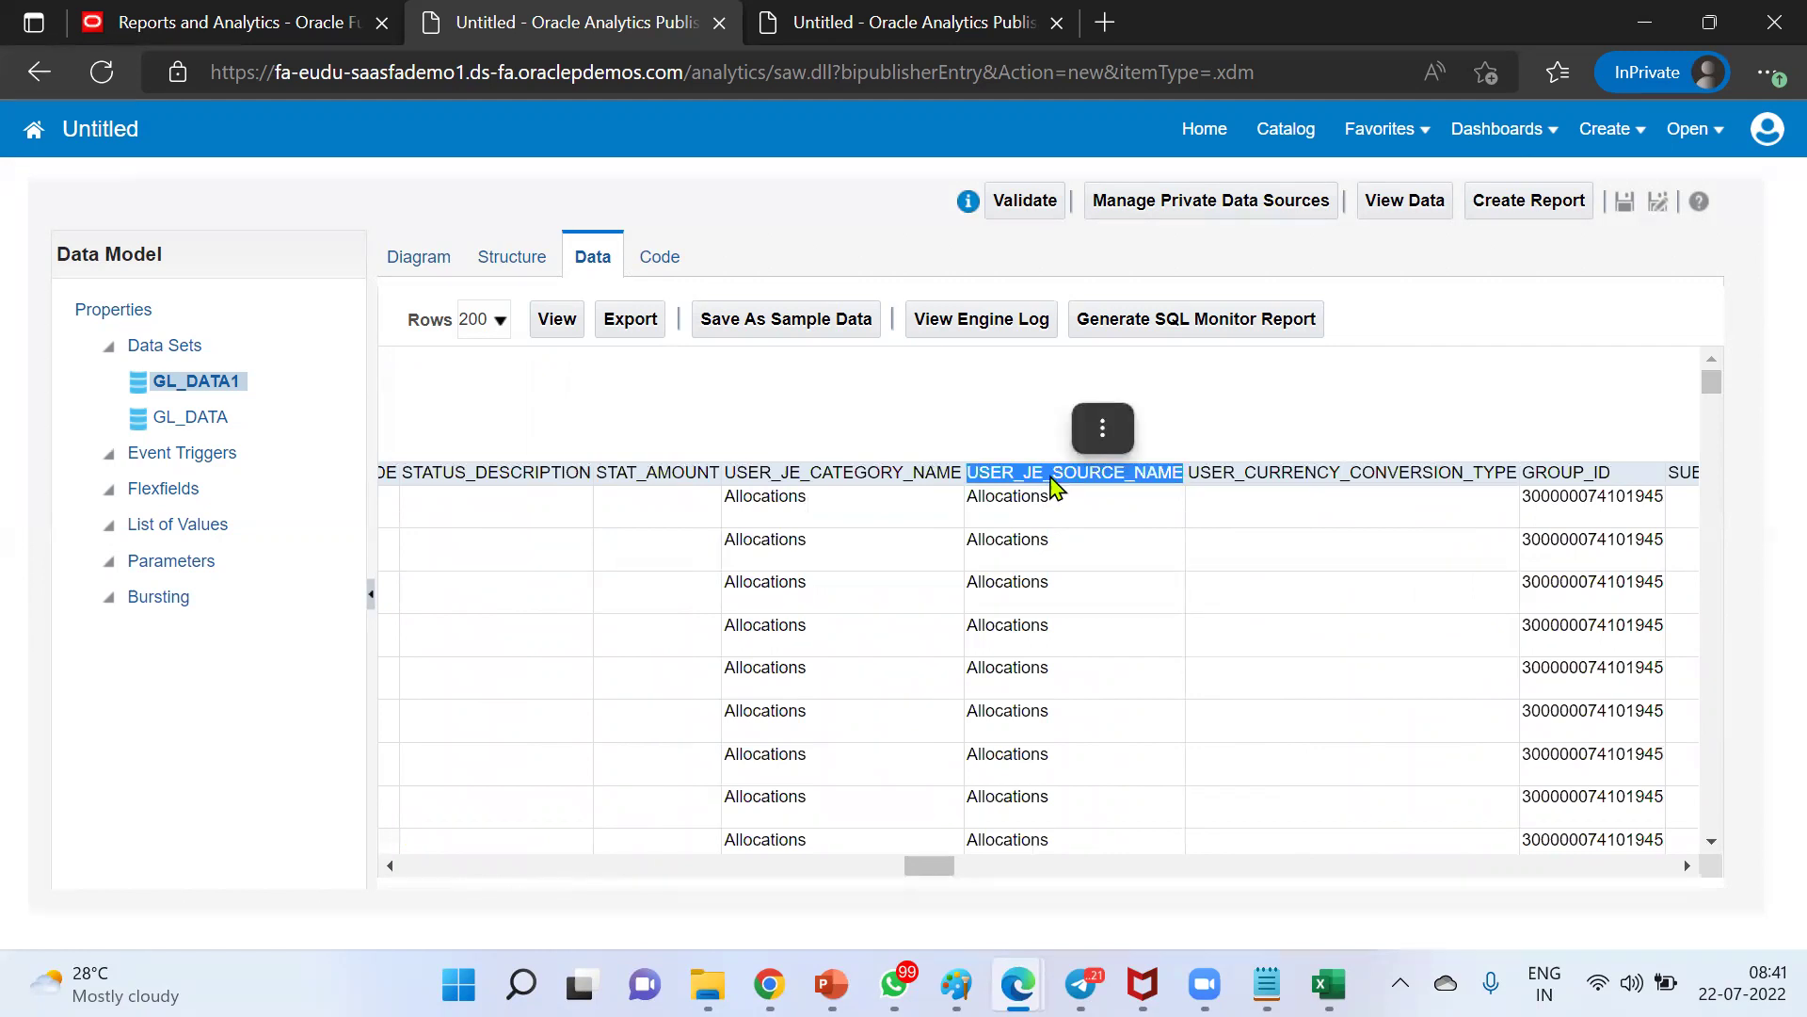
# Try to delete the GL_DATA data set's G_1 group from the data model diagram
pyautogui.click(420, 267)
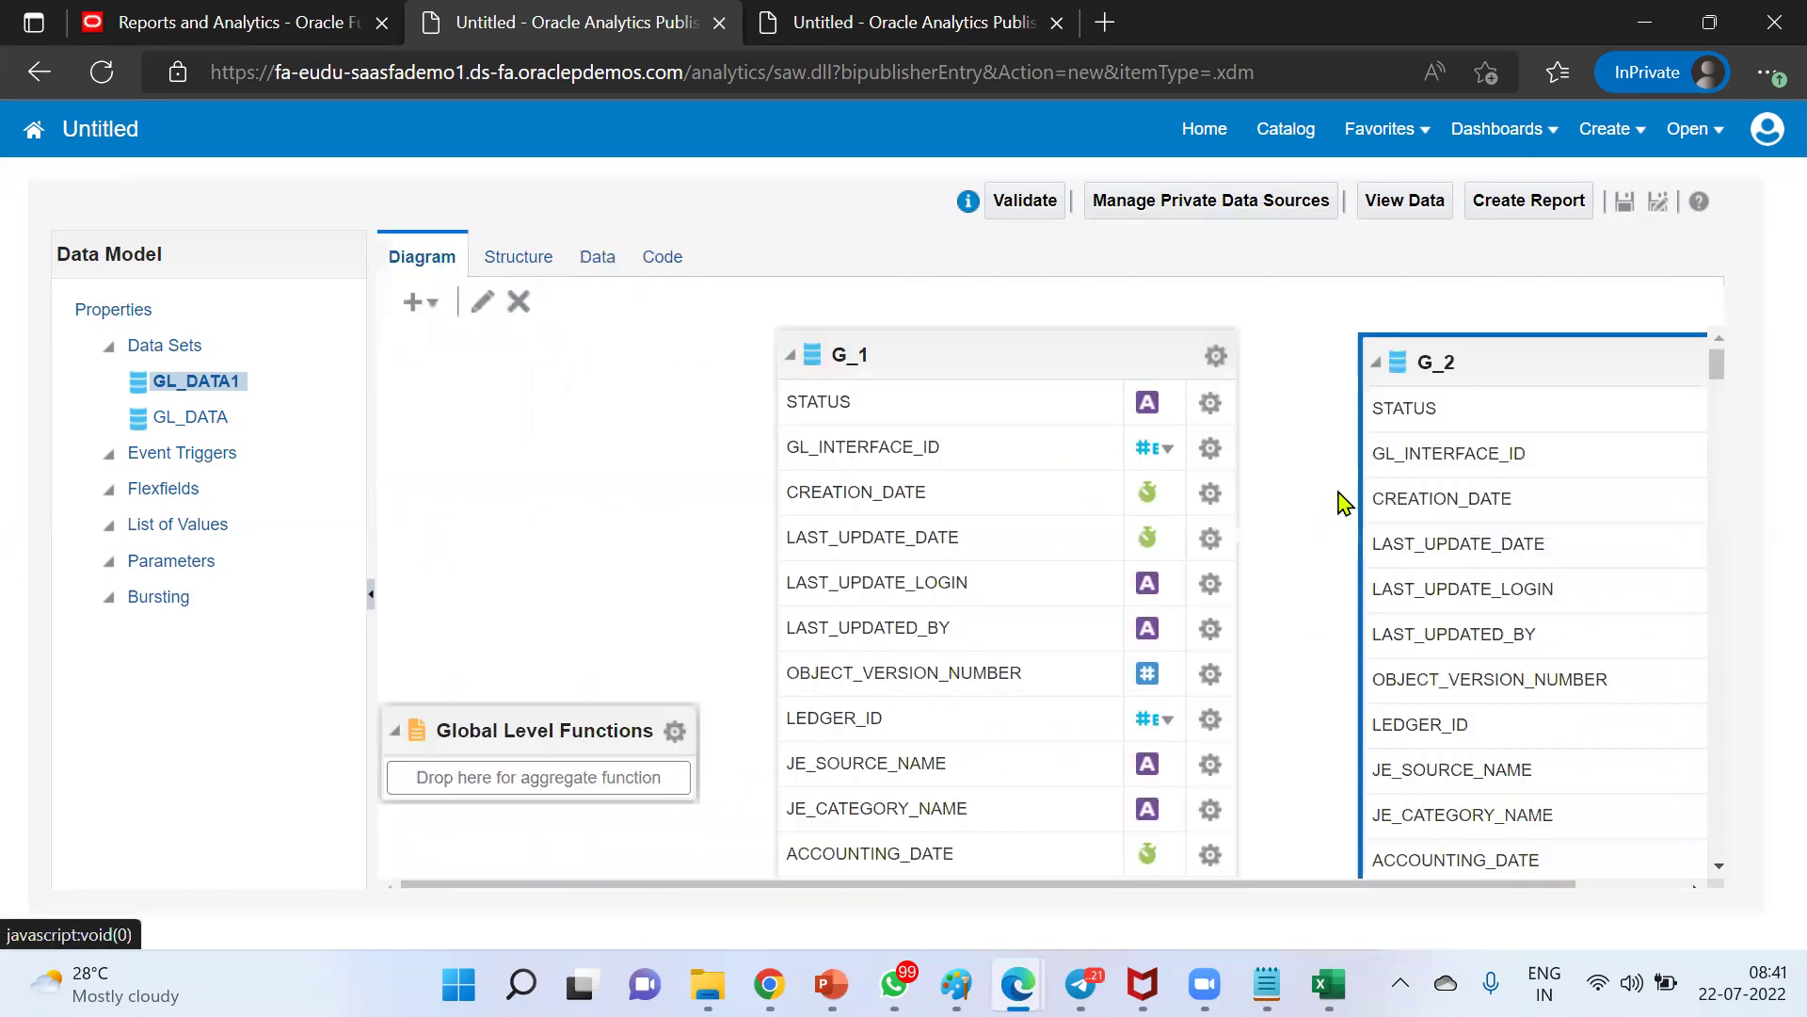
pyautogui.click(1216, 363)
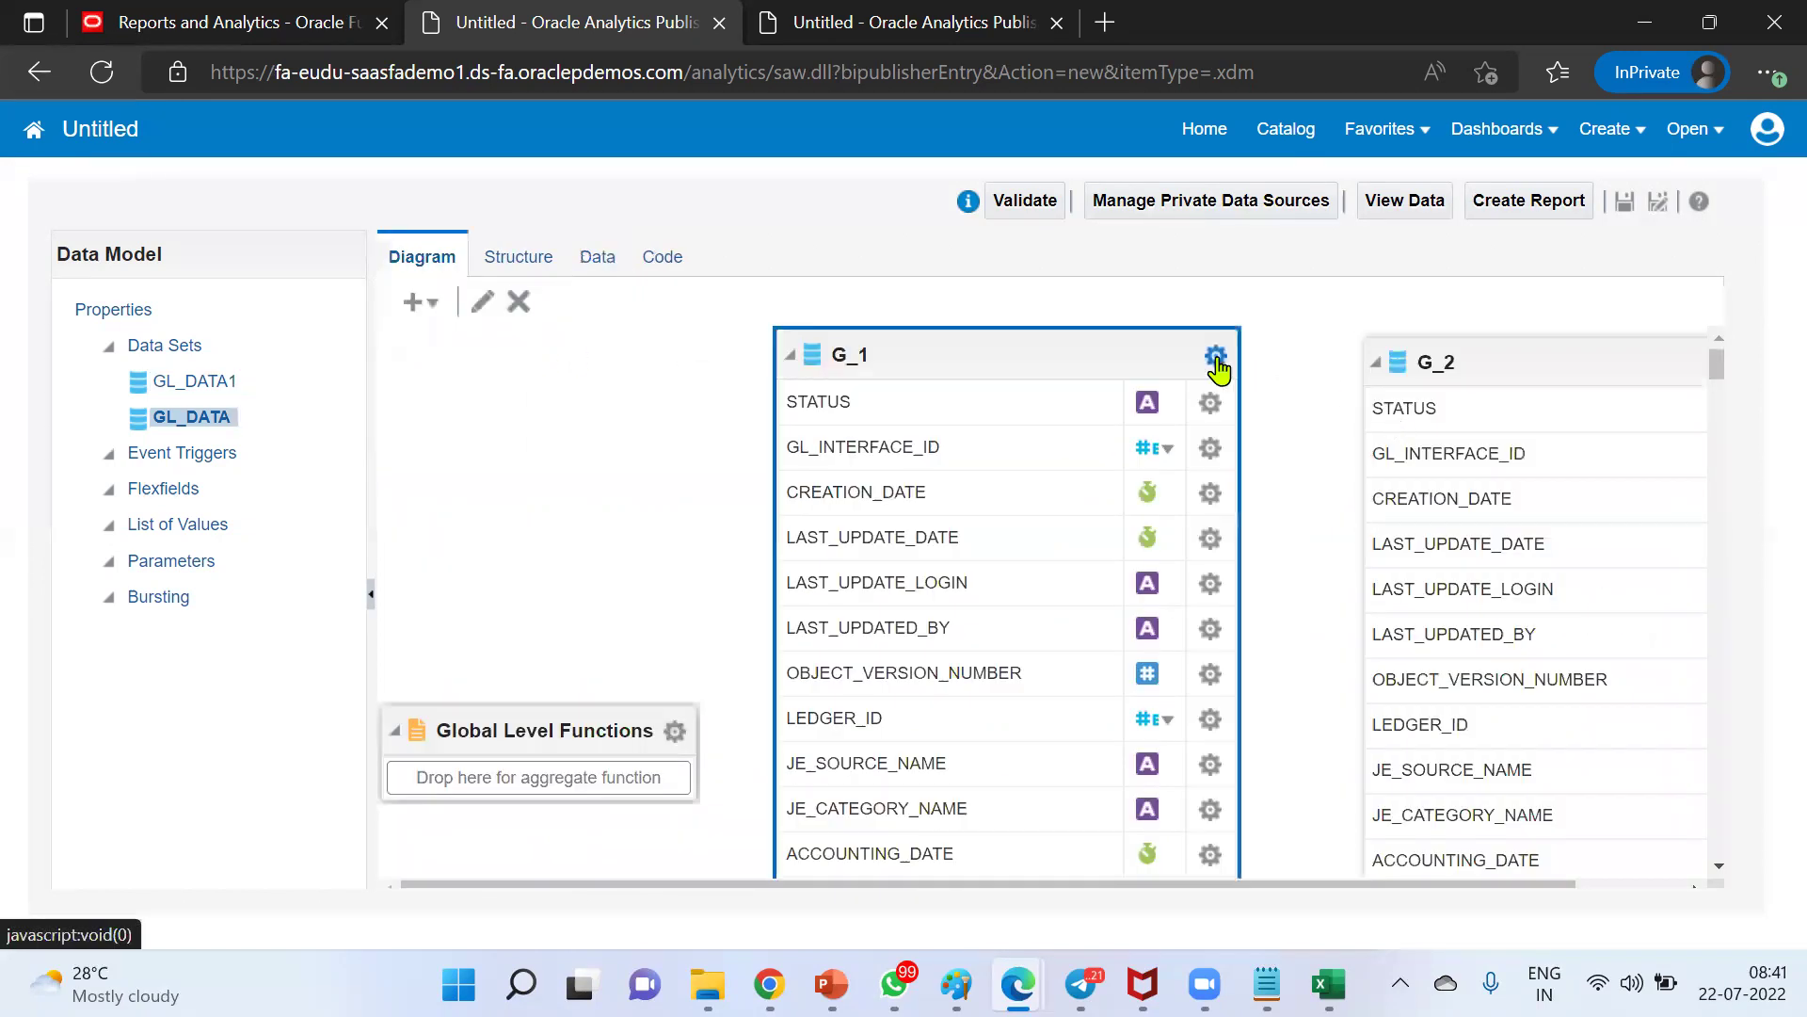
pyautogui.click(523, 304)
pyautogui.click(998, 600)
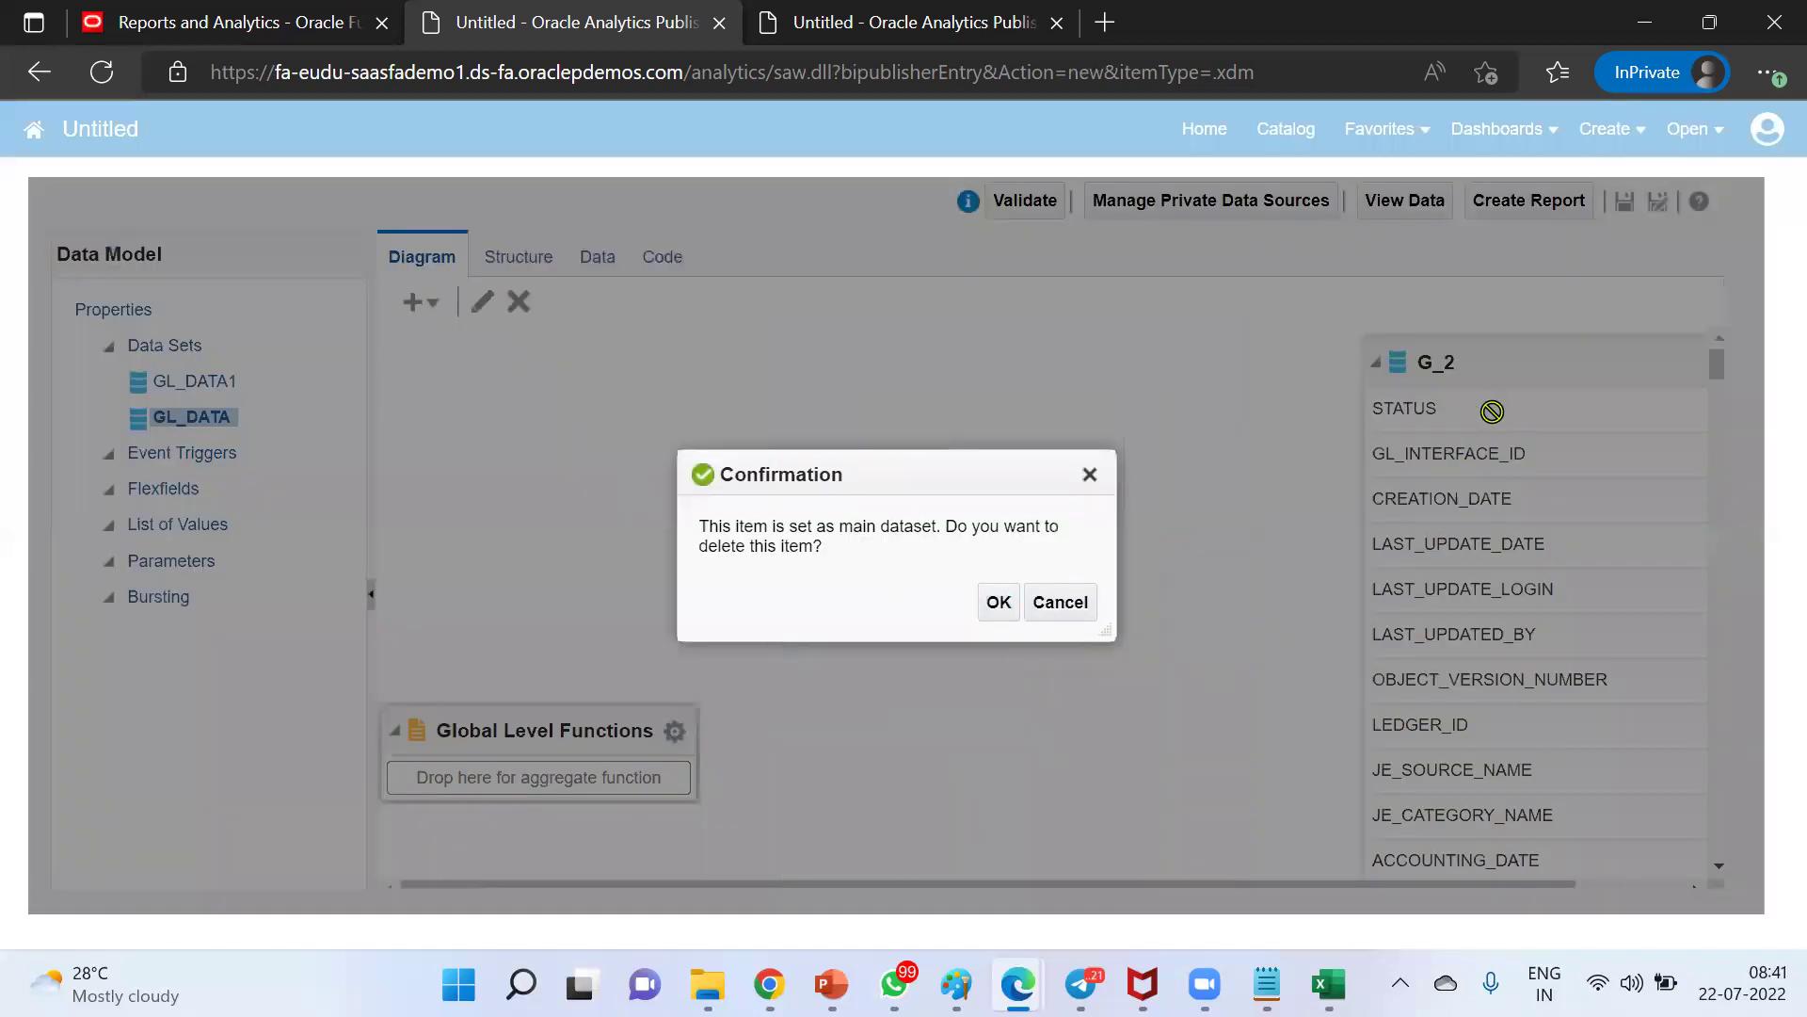
pyautogui.click(1090, 475)
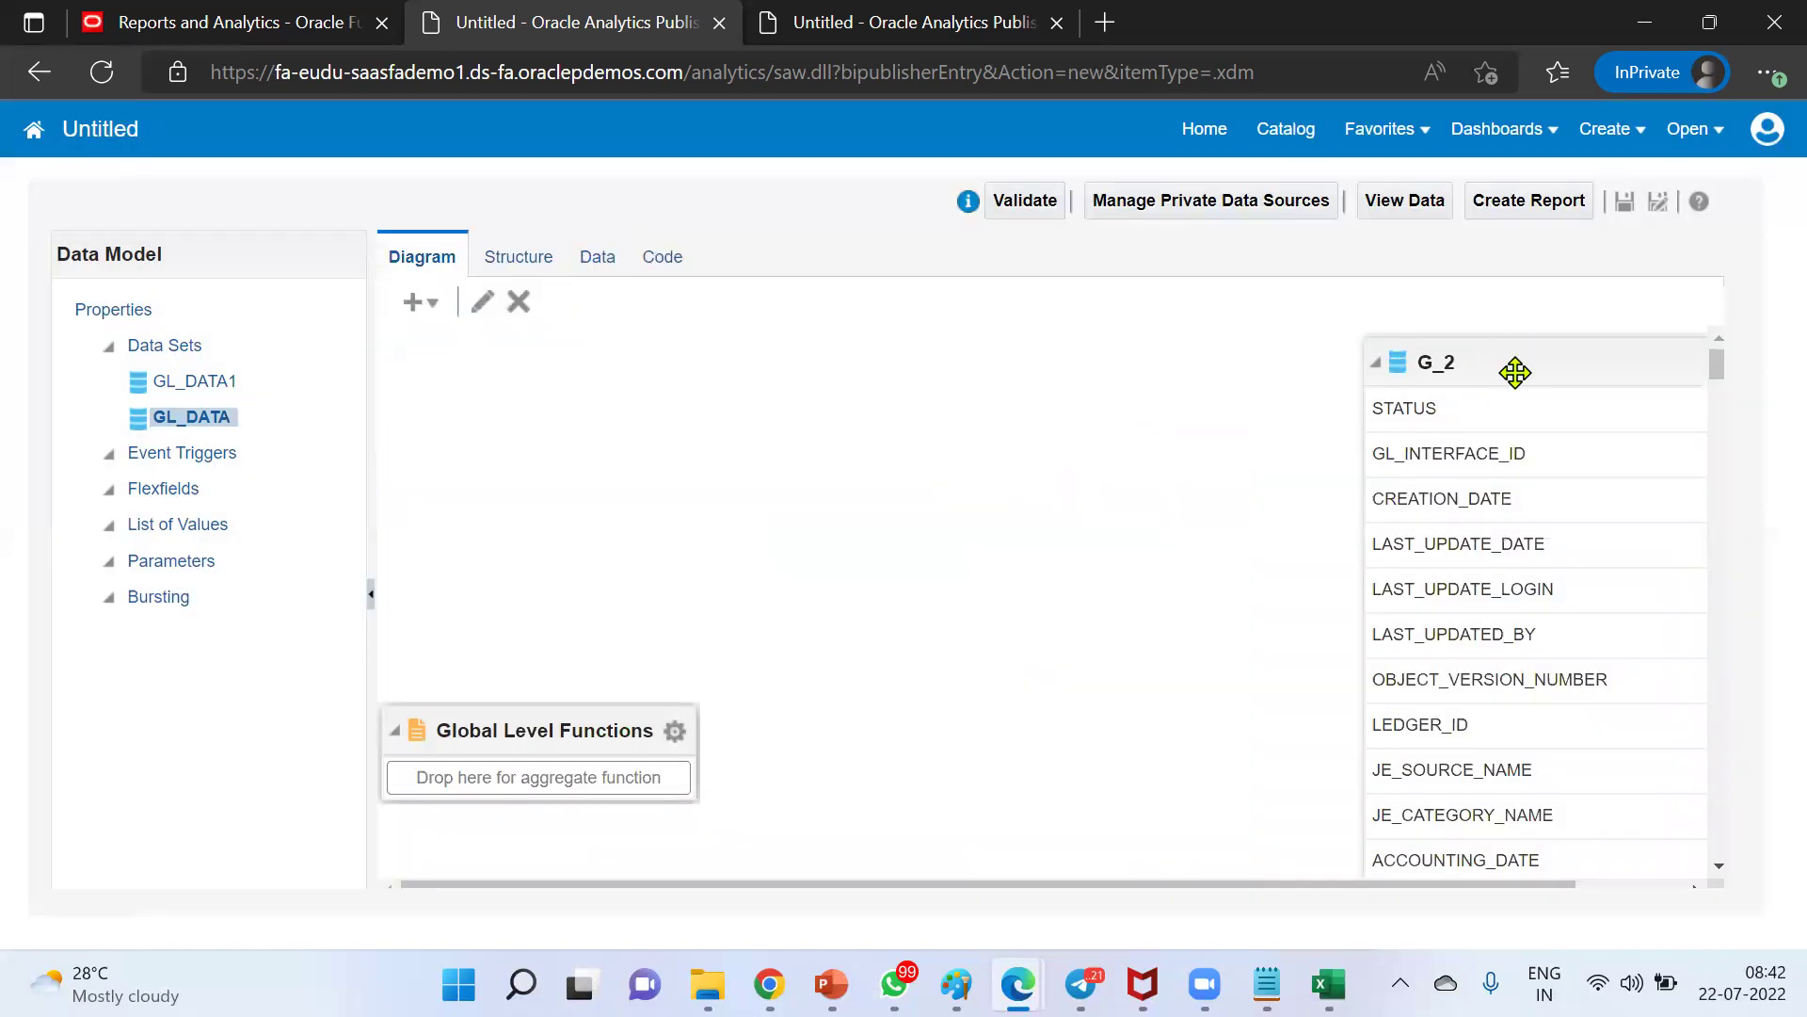
# Move the G_2 group into the empty middle of the diagram and check its group options
pyautogui.moveTo(1516, 373); pyautogui.dragTo(916, 355)
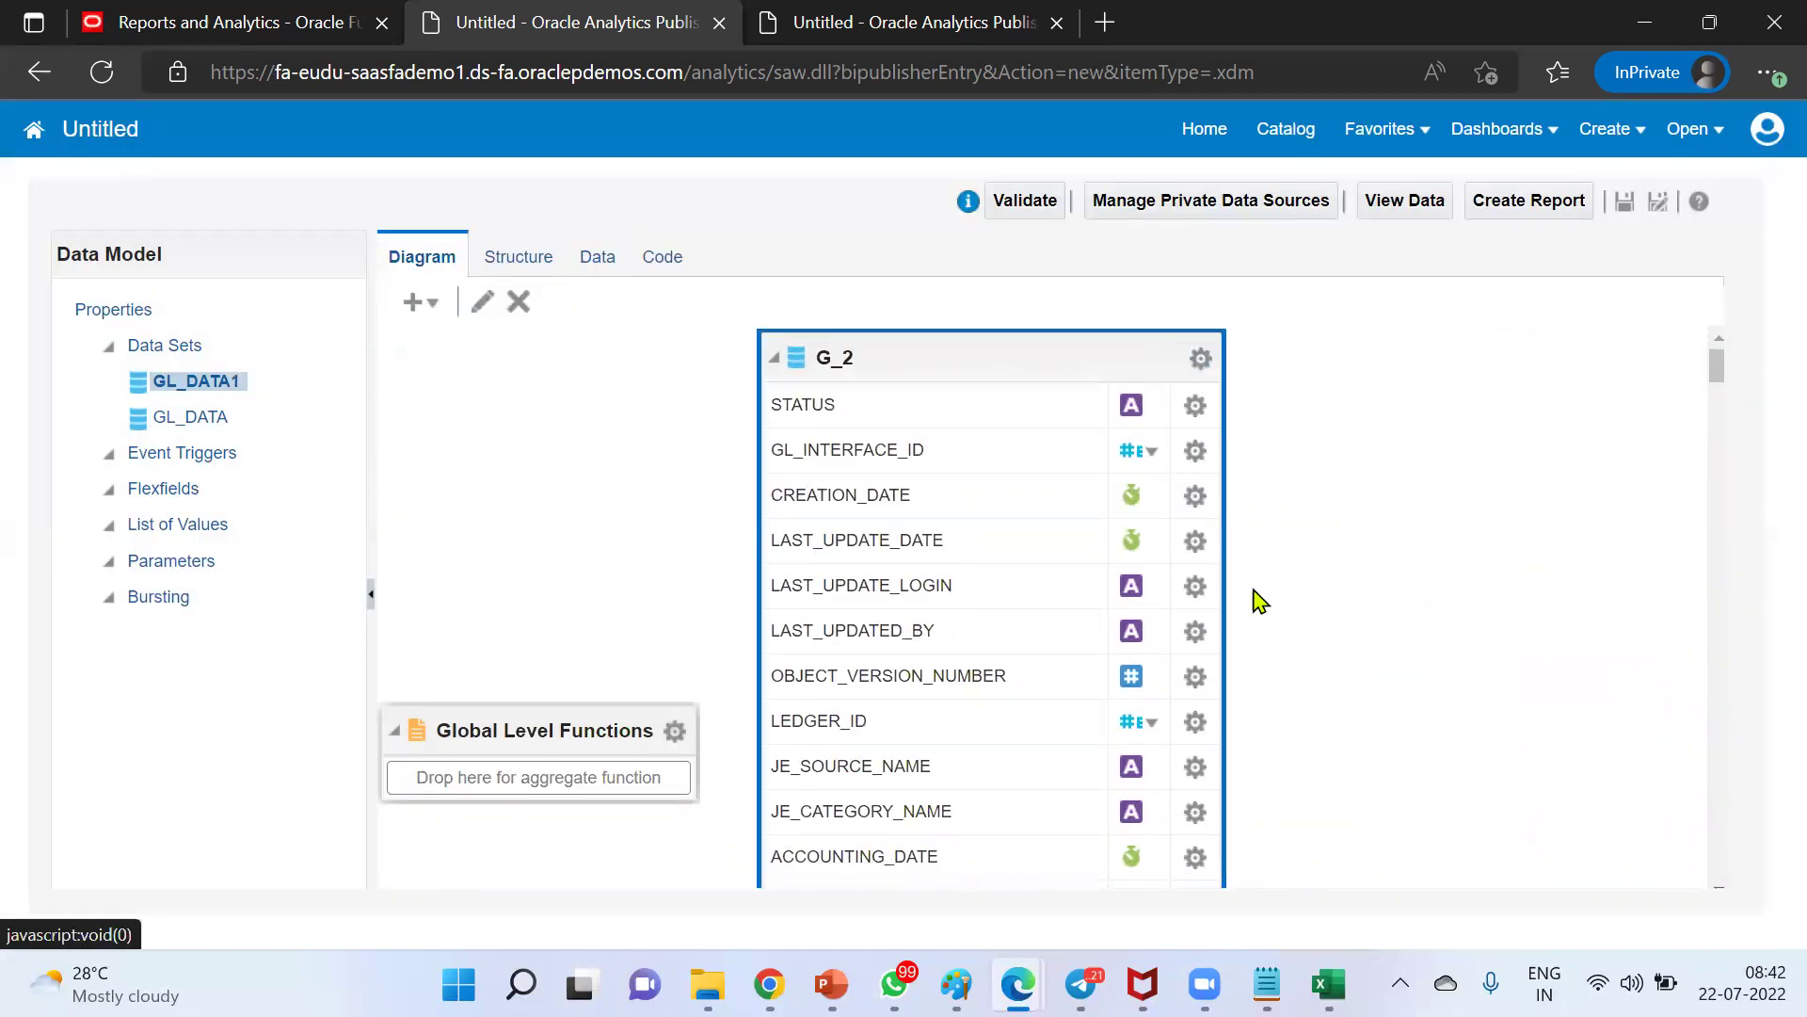
pyautogui.click(1200, 360)
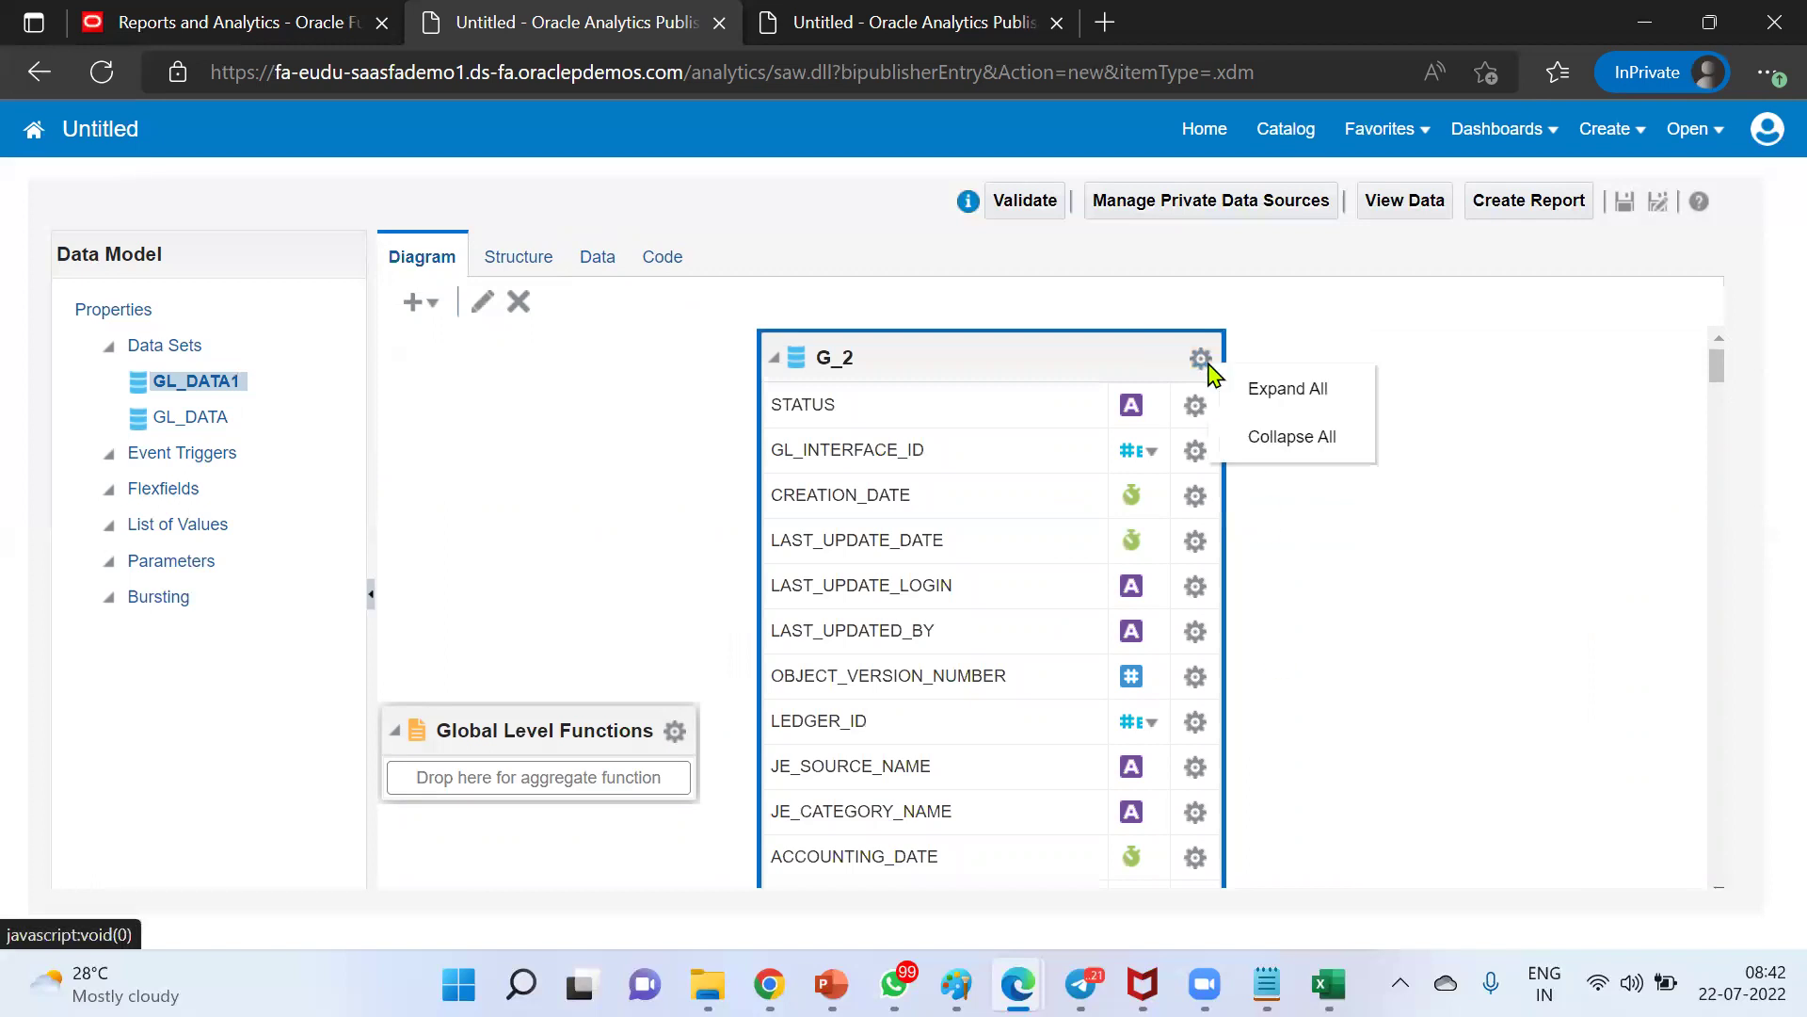
pyautogui.click(1200, 359)
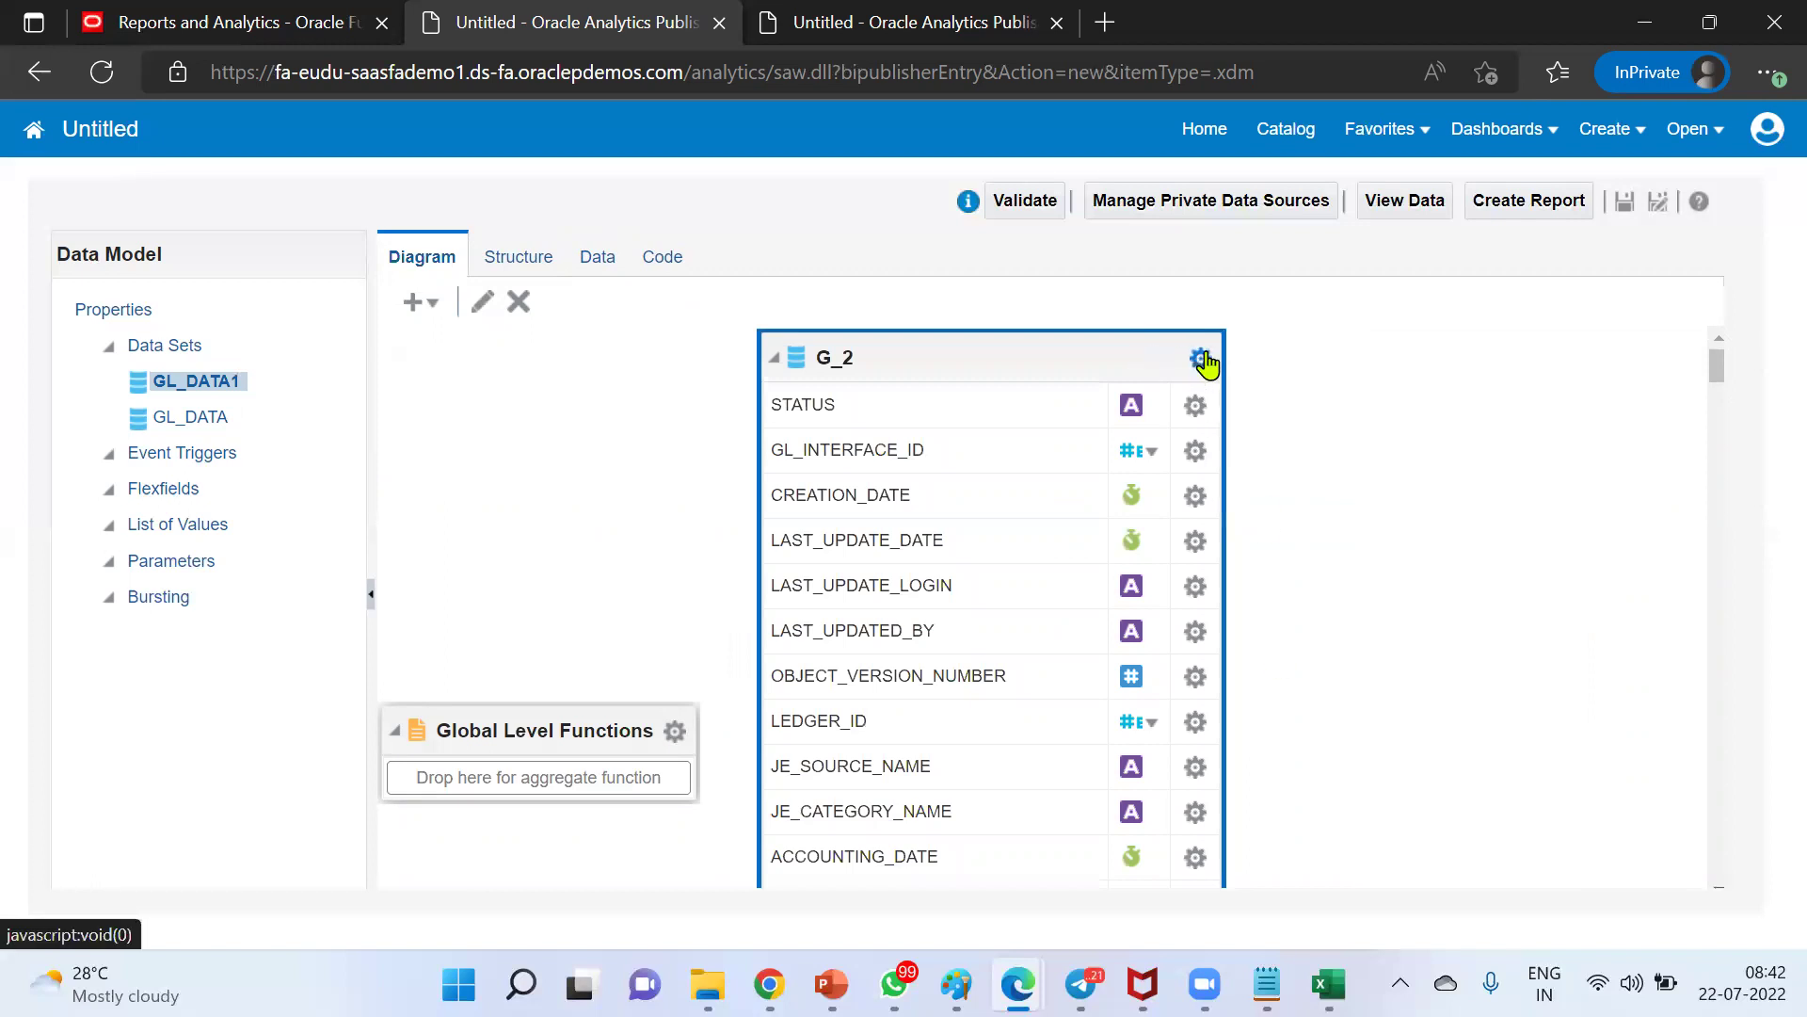
# Reload the data model page to discard its data sets, and add a SQL Query data set named DATA_GL with data source ApplicationDB_FSCM
pyautogui.click(101, 73)
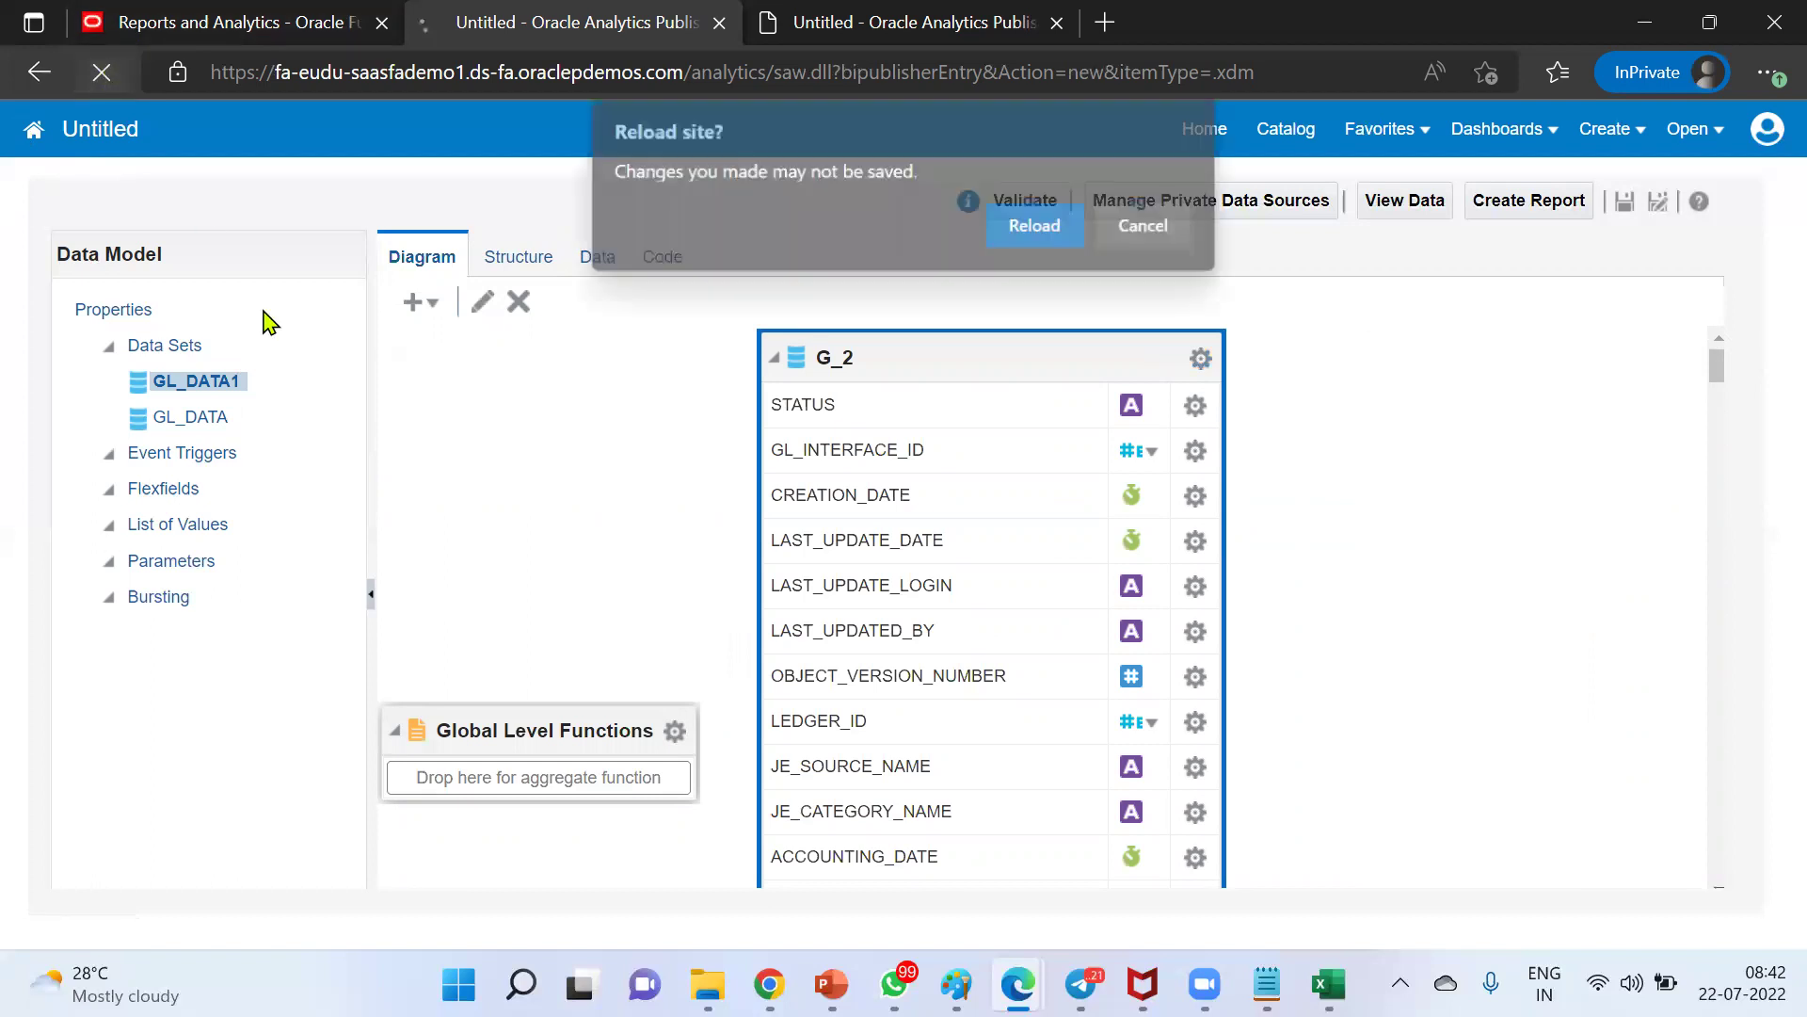
pyautogui.click(1009, 226)
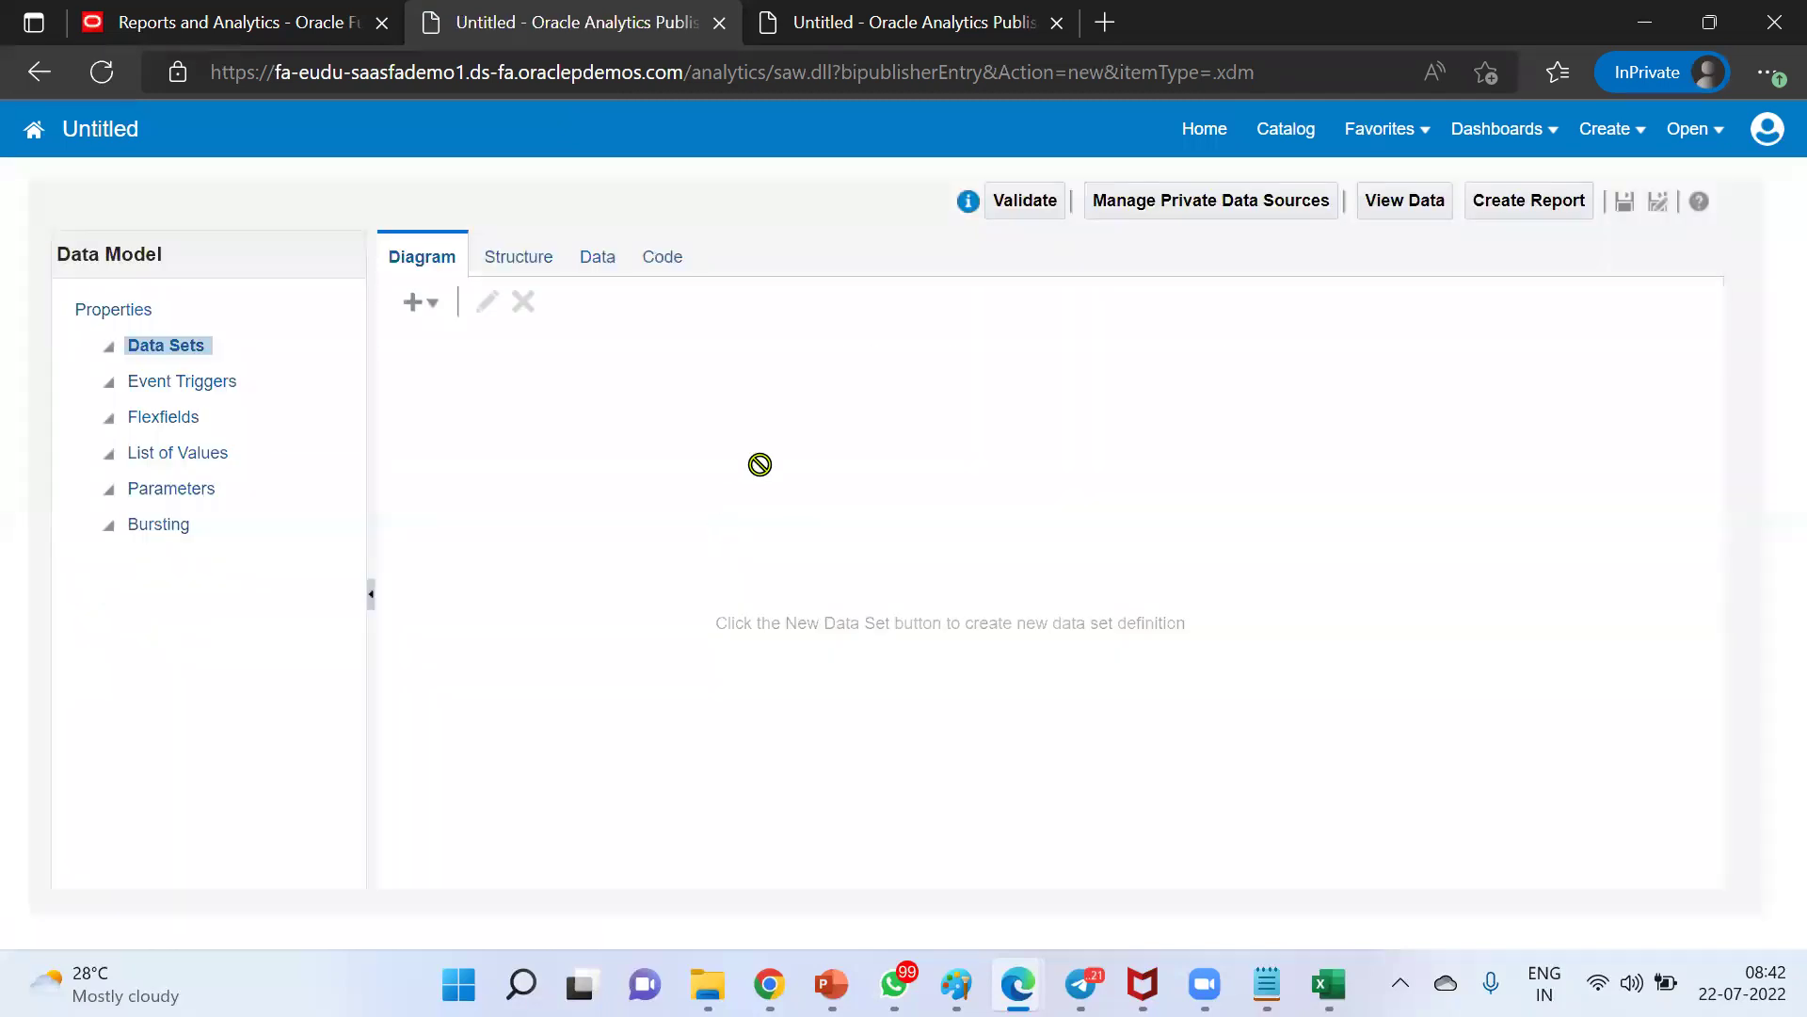
pyautogui.click(421, 303)
pyautogui.click(439, 339)
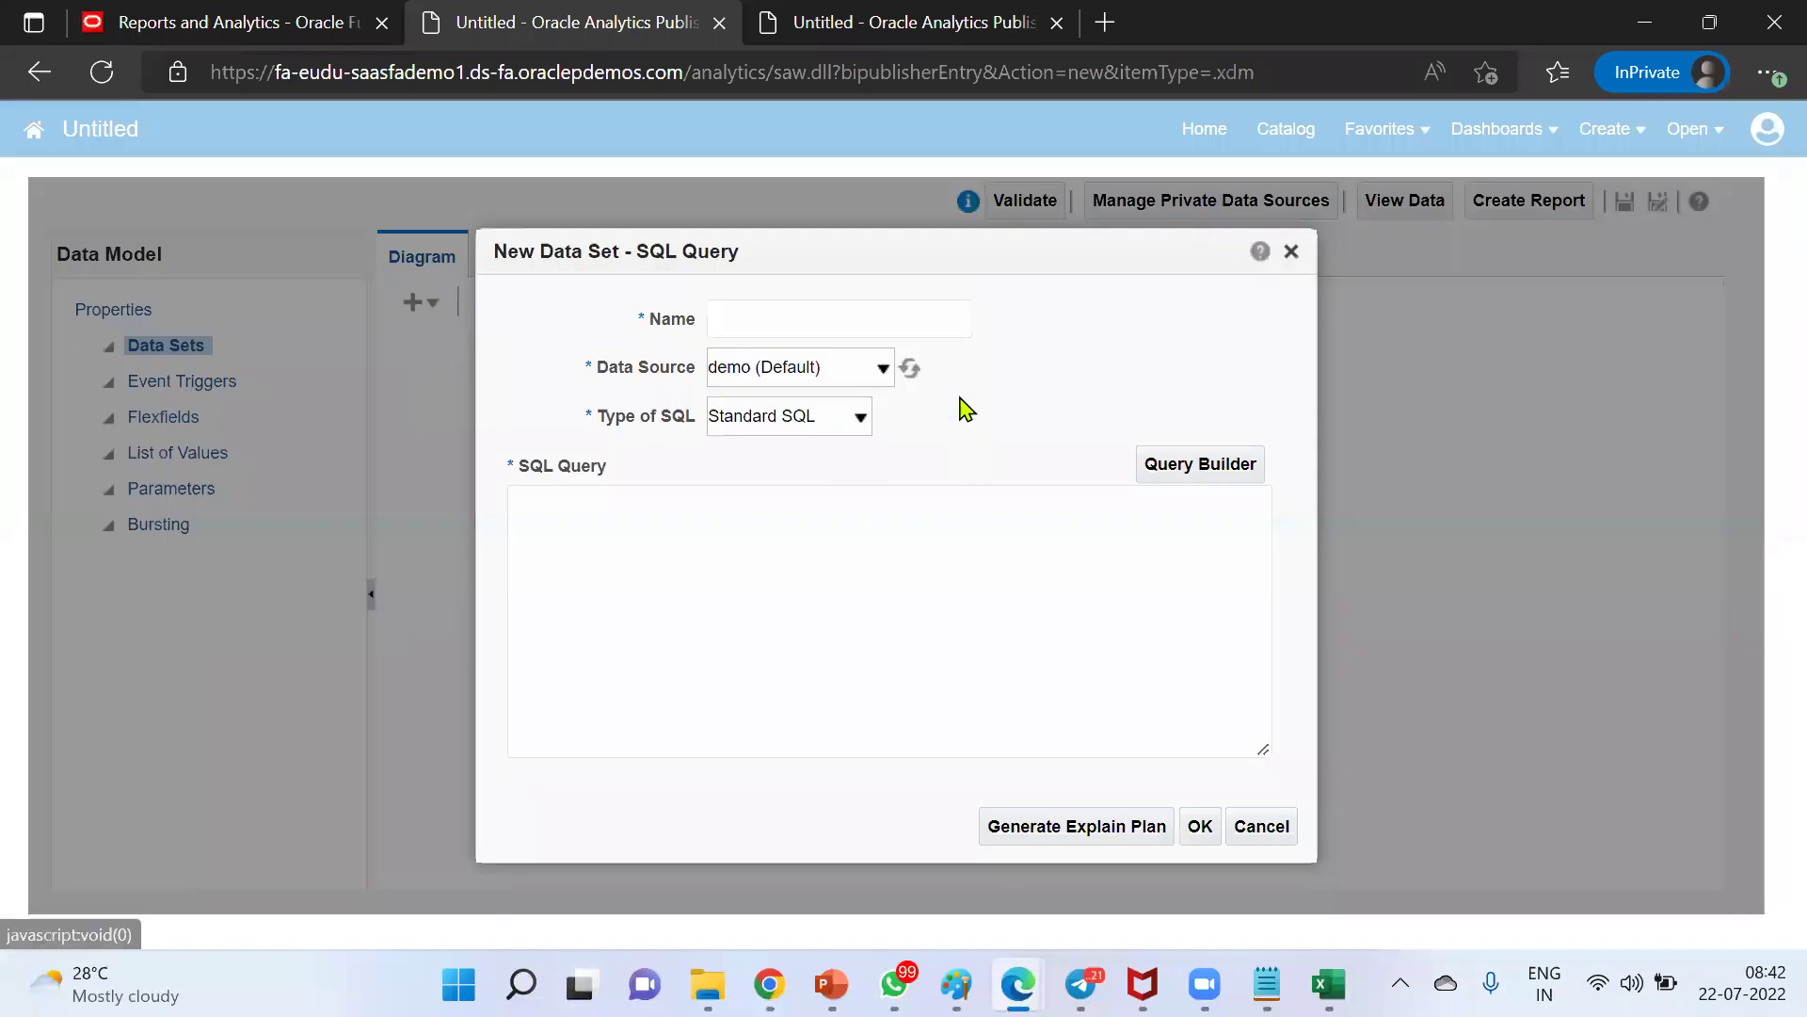
pyautogui.click(907, 317)
pyautogui.write('DAT')
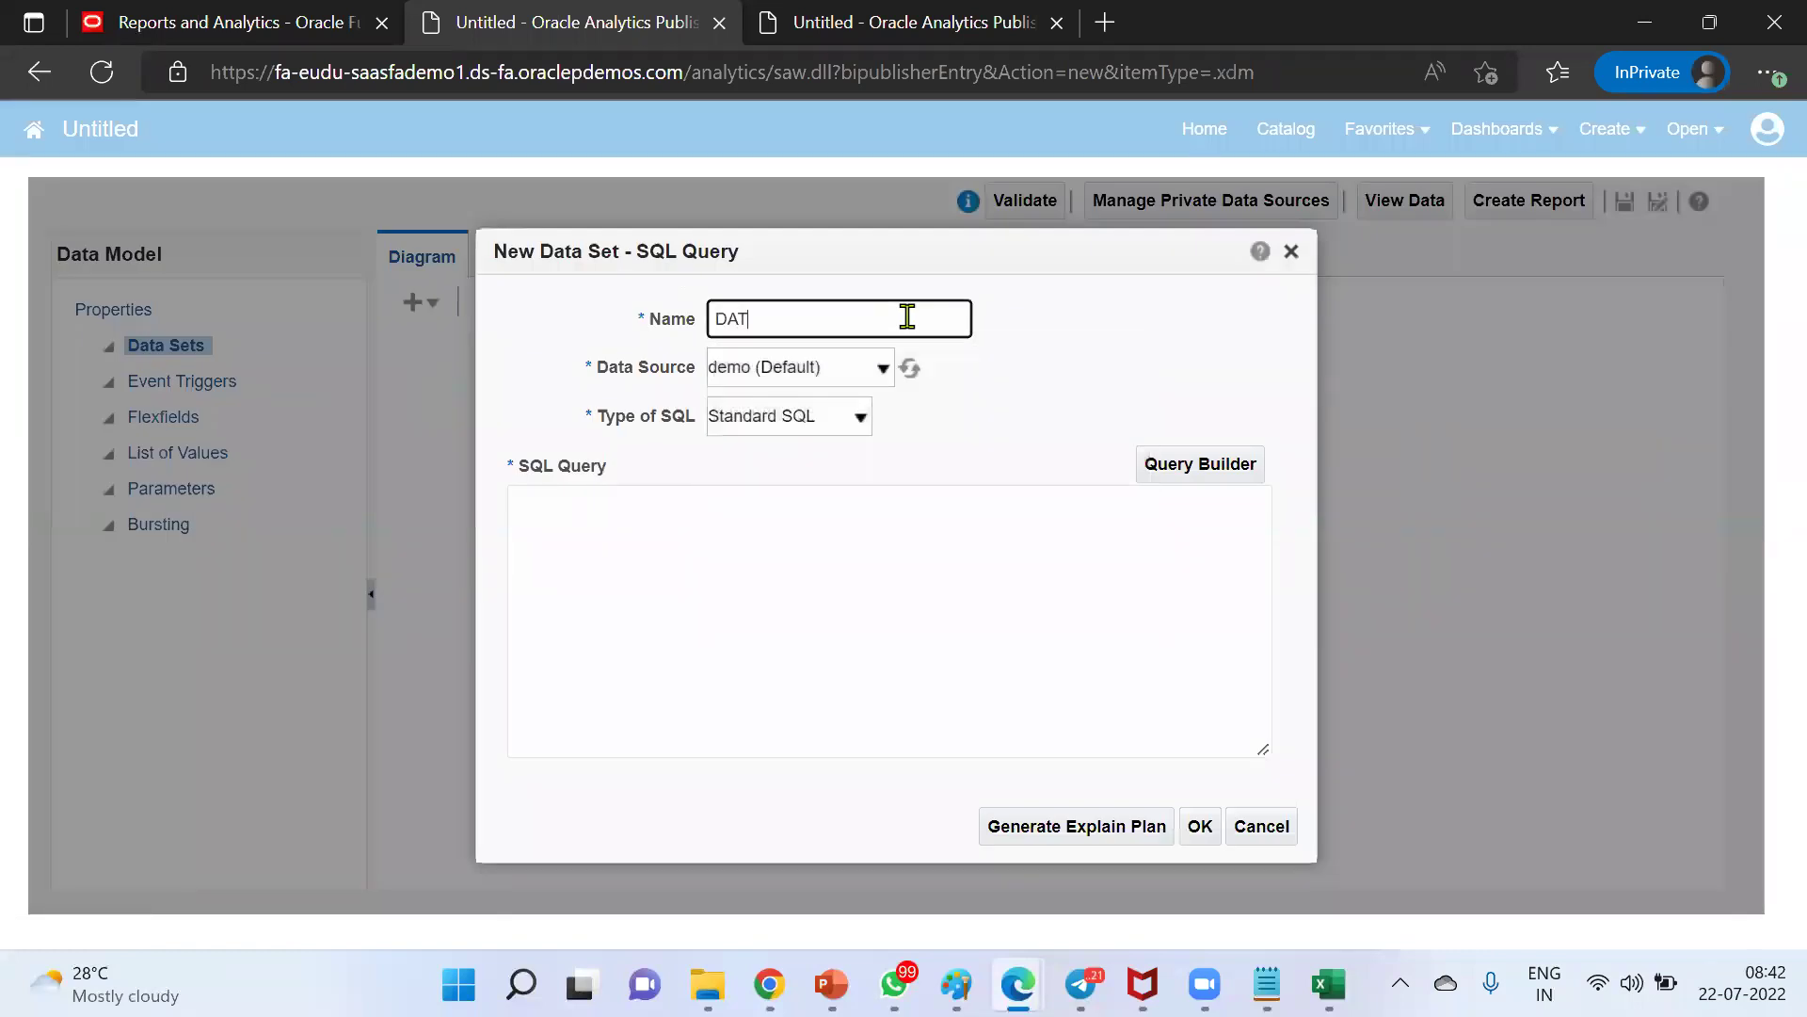
pyautogui.write('A_GL')
pyautogui.press('Tab')
pyautogui.click(883, 367)
pyautogui.click(847, 444)
# Write the query SELECT * FROM GL_INTERFACE with the start of a WHERE USER_JE_SOURCE_NAME = ' condition
pyautogui.click(878, 561)
pyautogui.write('S')
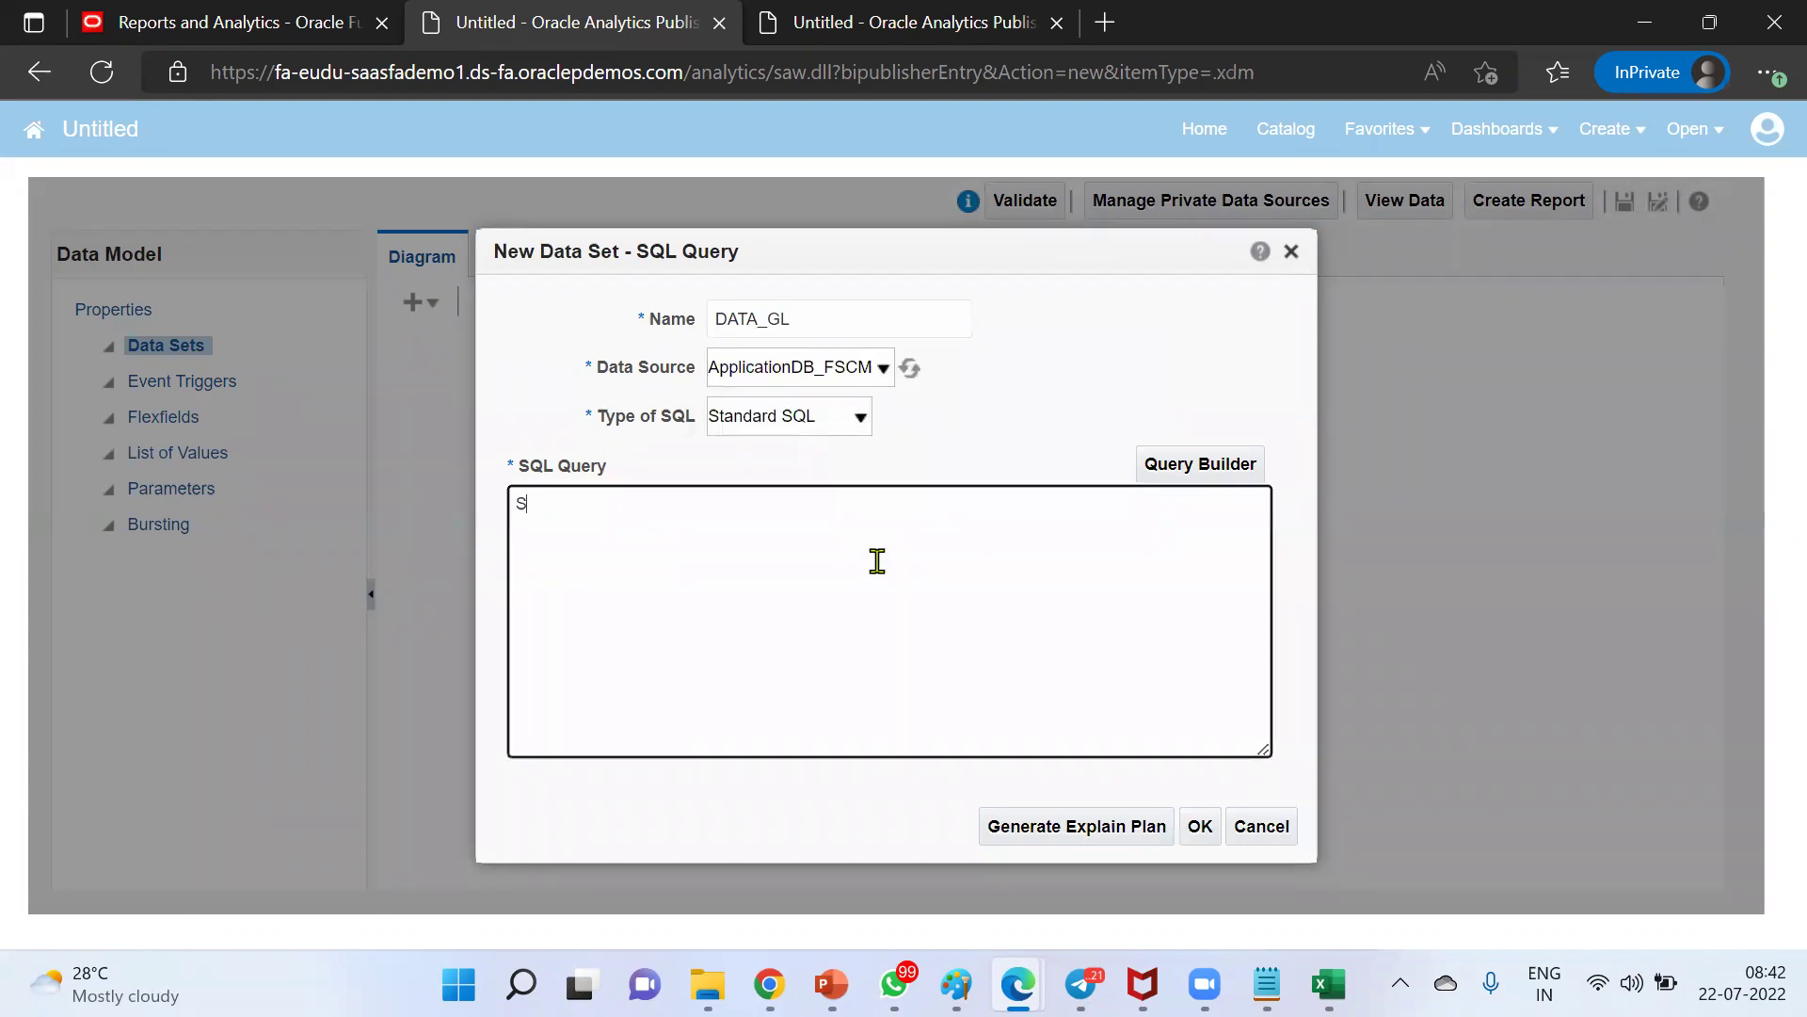
pyautogui.write('ELECT * FROM GL_INTERFACE')
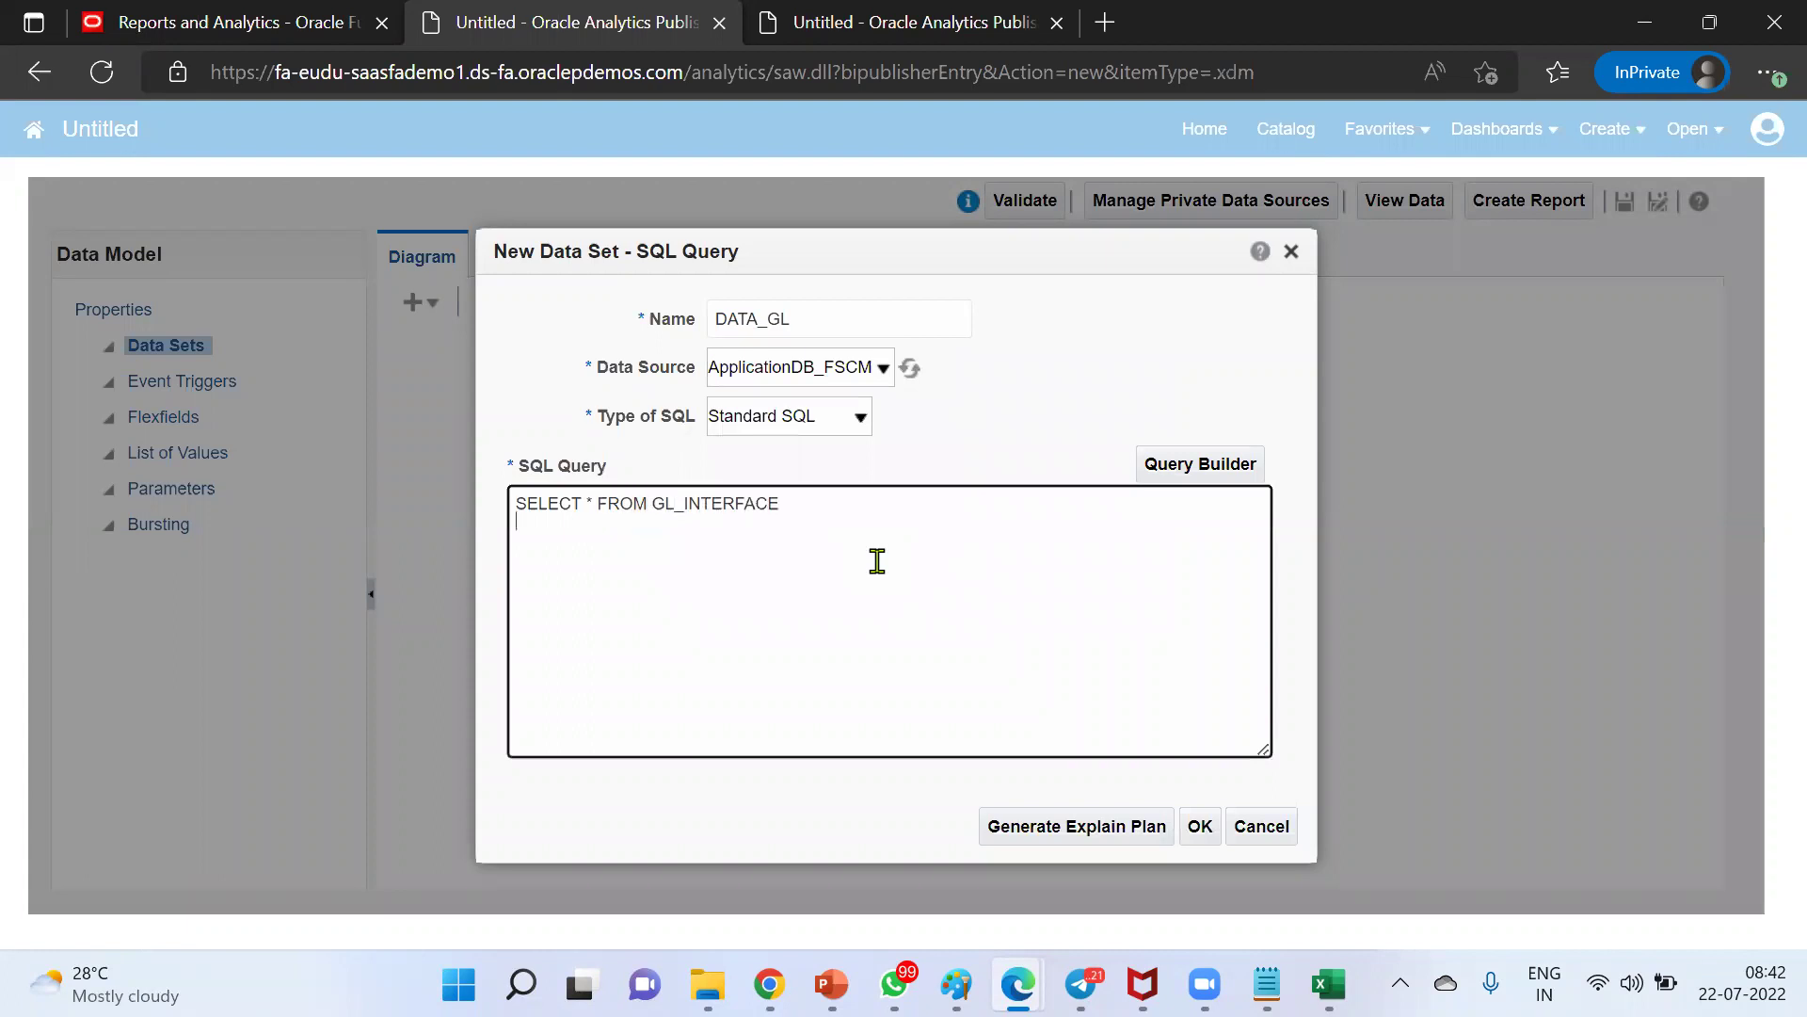
pyautogui.press('Return')
pyautogui.write('WHERE')
pyautogui.write('USER_JE_SOURCE_NAME')
pyautogui.press('Return')
pyautogui.click(901, 532)
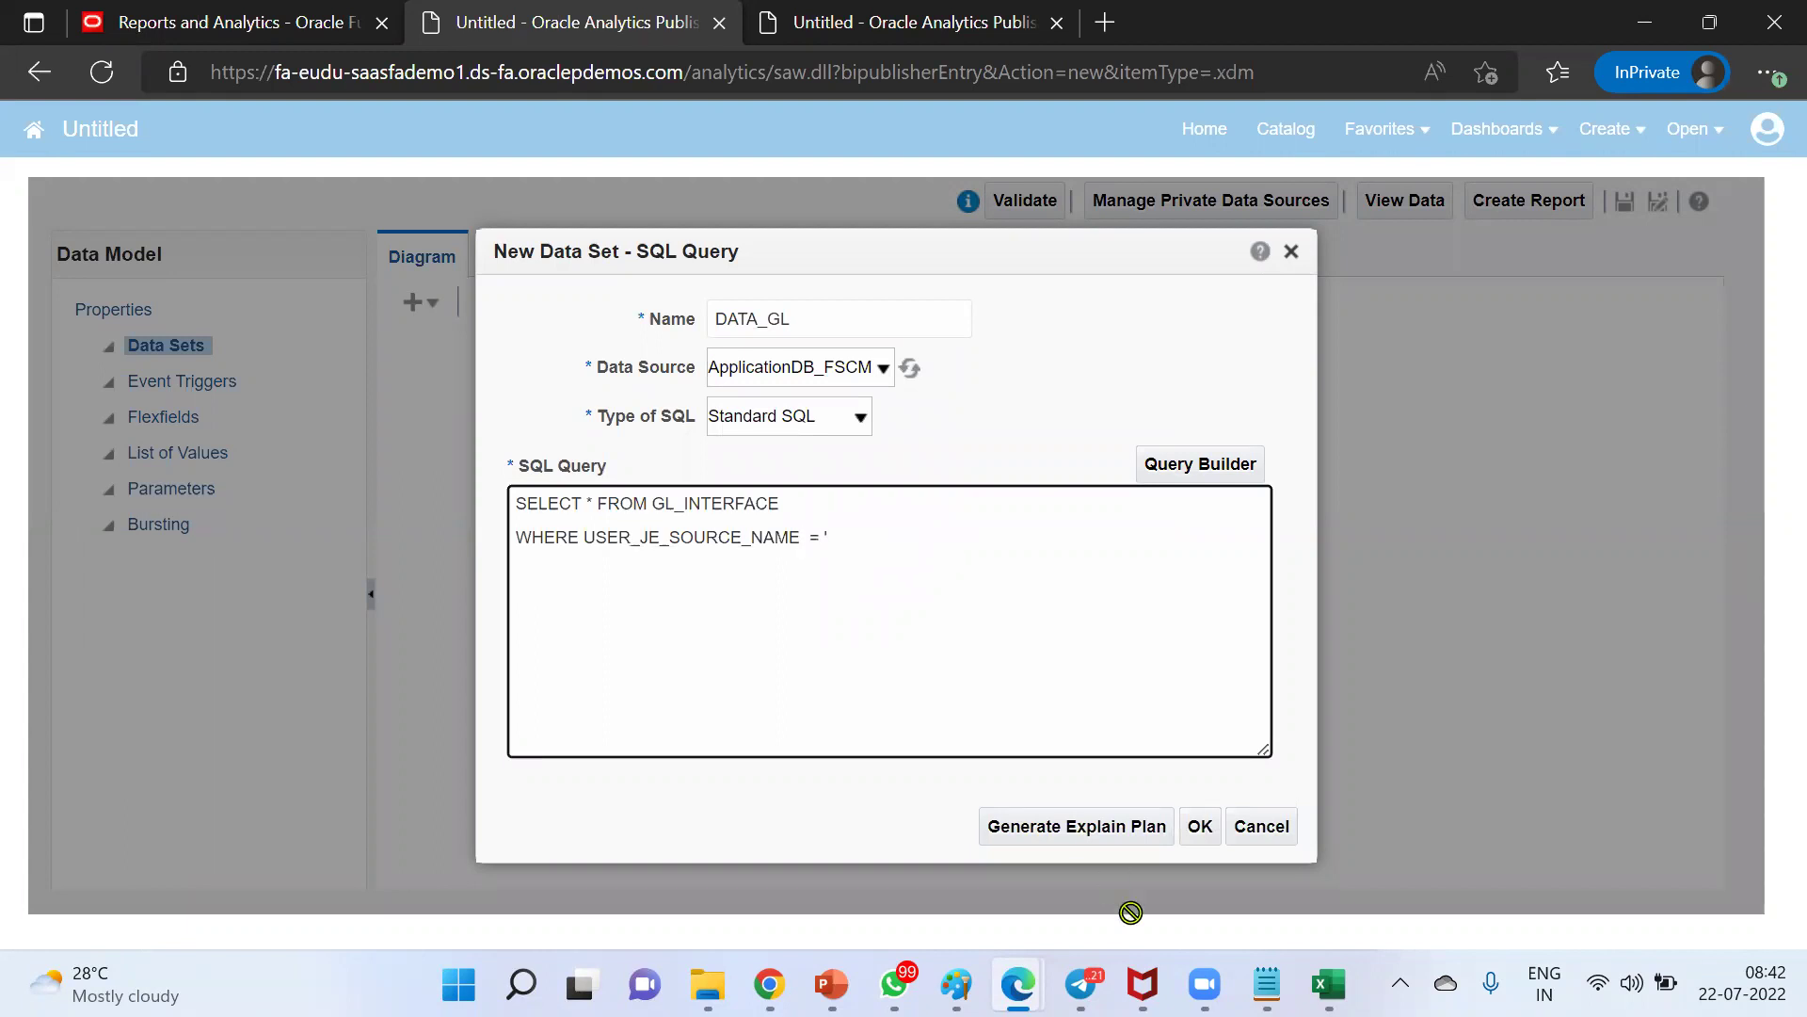
# Copy PWC Source from cell D1 of JournalImportTemplate in Excel, complete the WHERE condition with it in the Edge data set, and confirm the query
pyautogui.click(1329, 984)
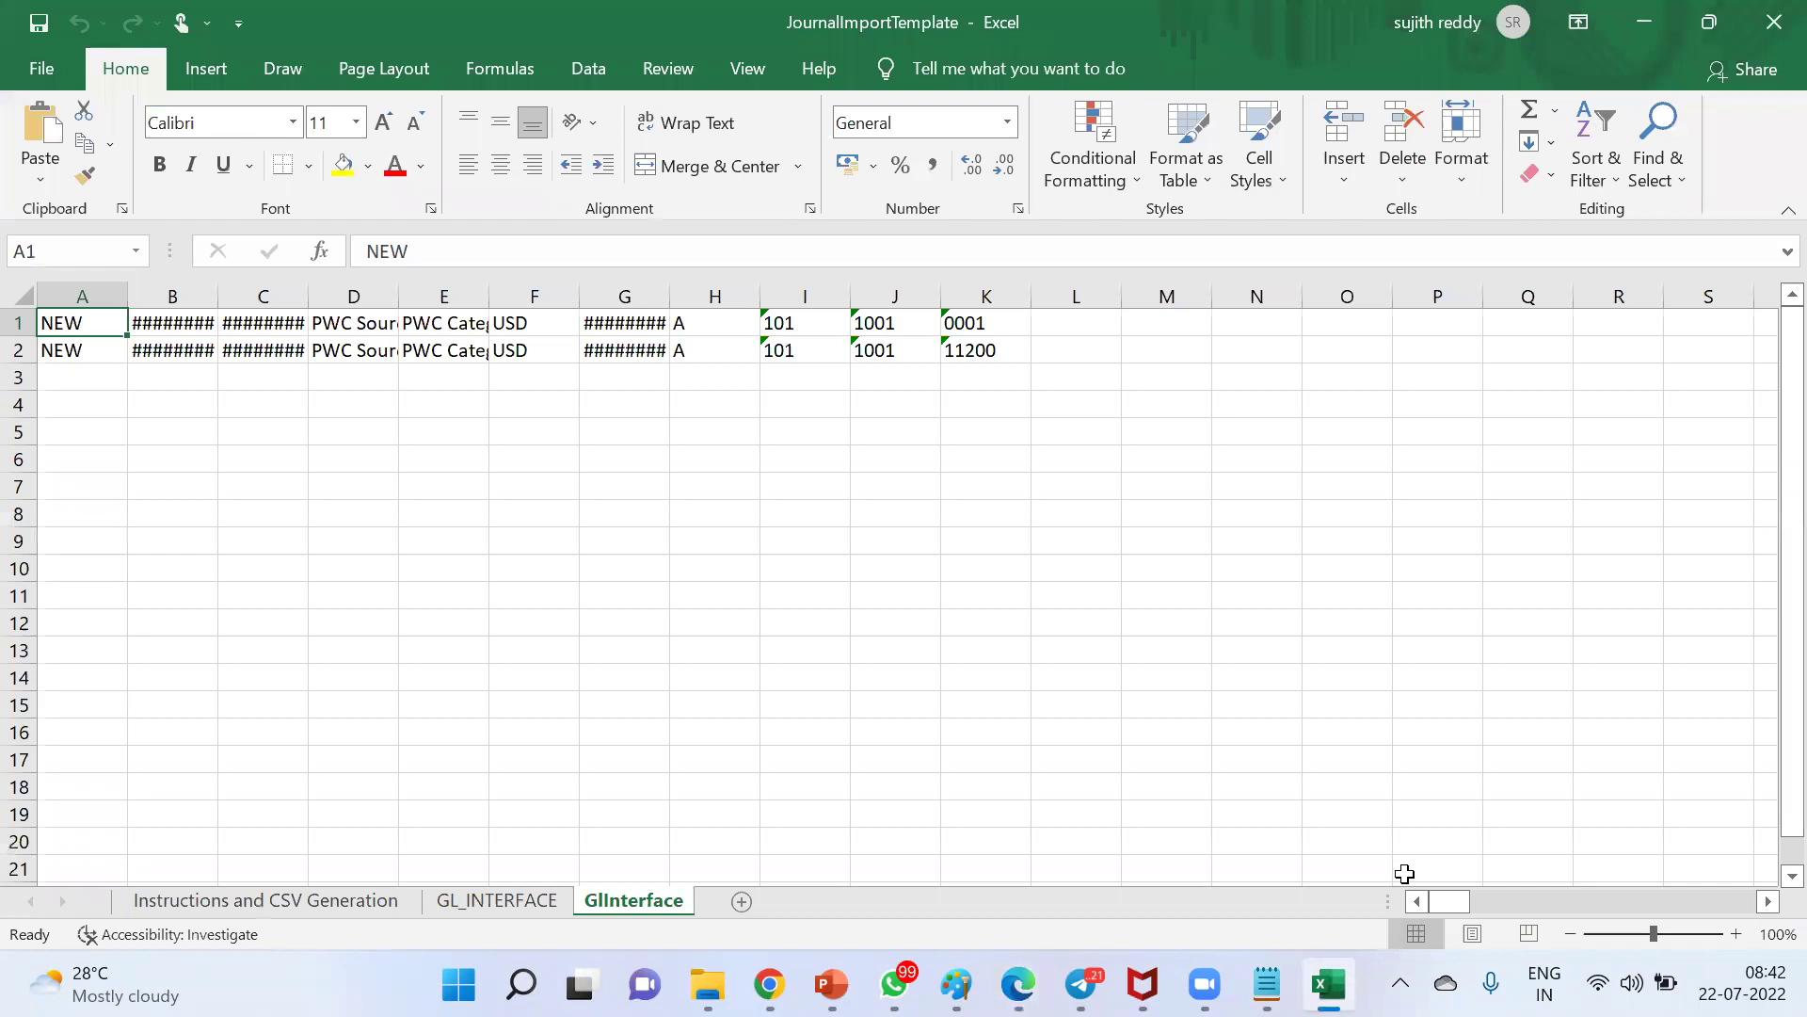
pyautogui.click(359, 324)
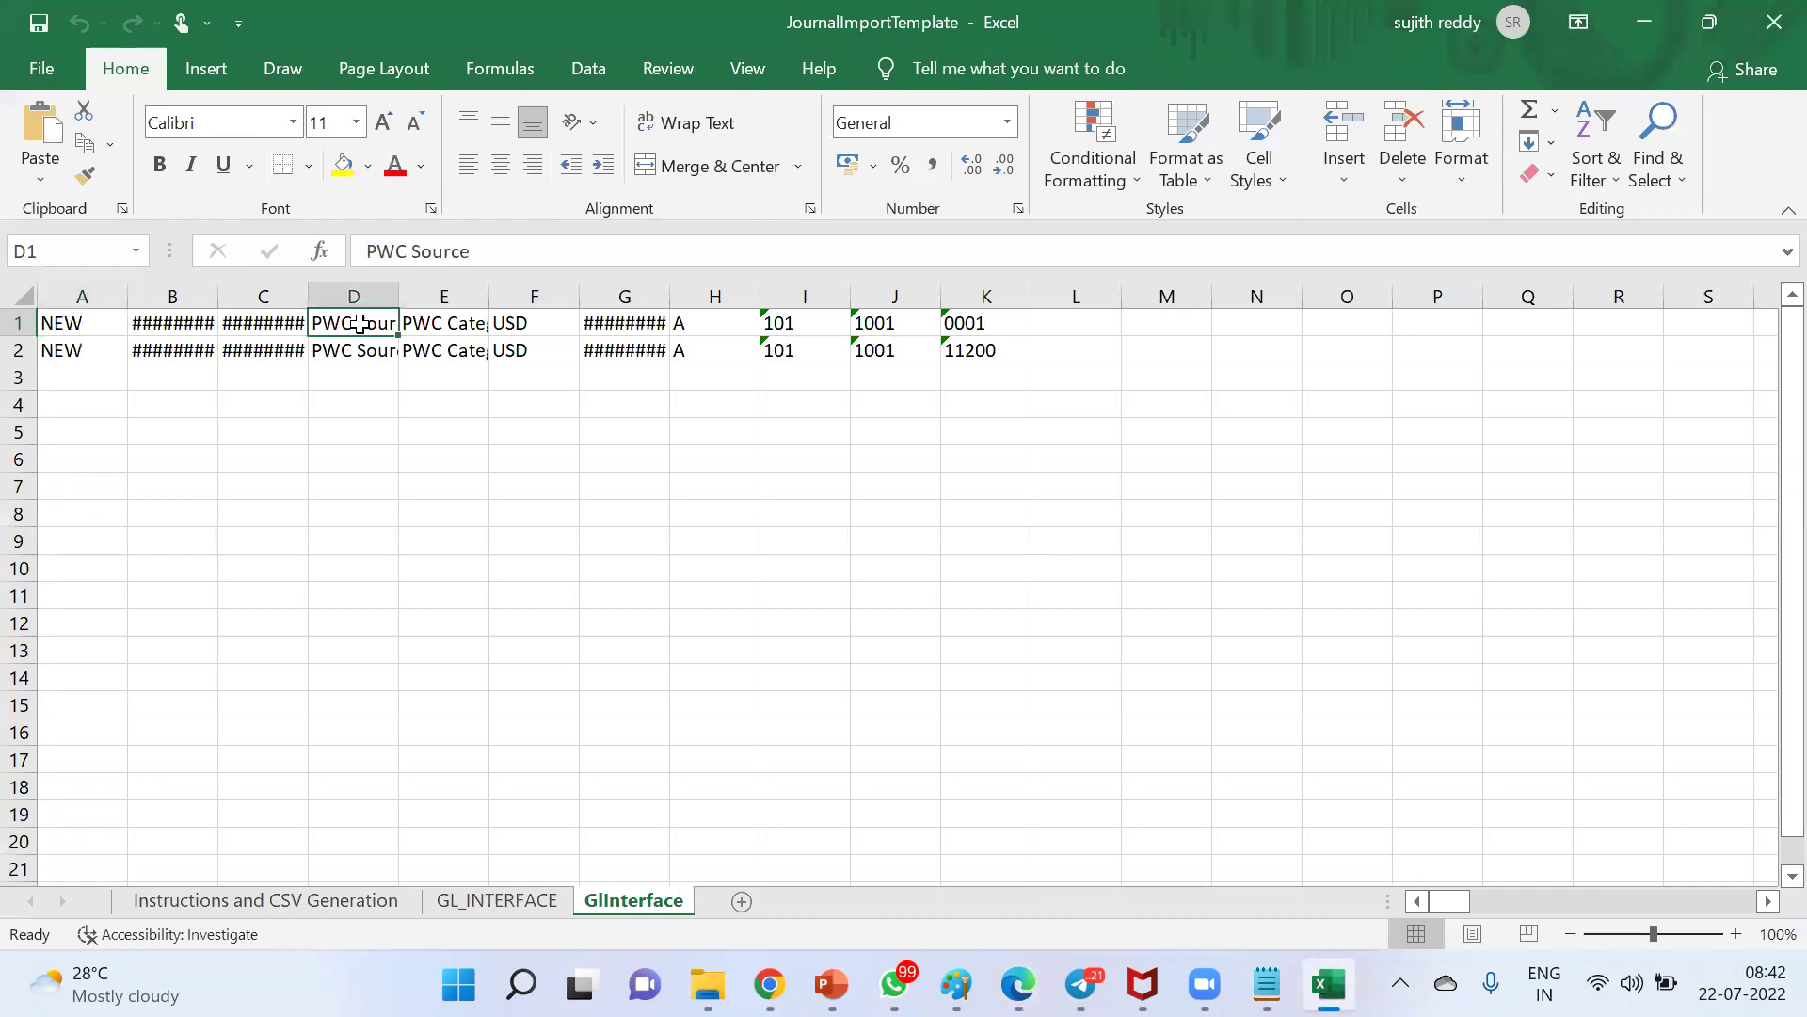
pyautogui.hotkey('ctrl', 'c')
pyautogui.moveTo(1018, 984)
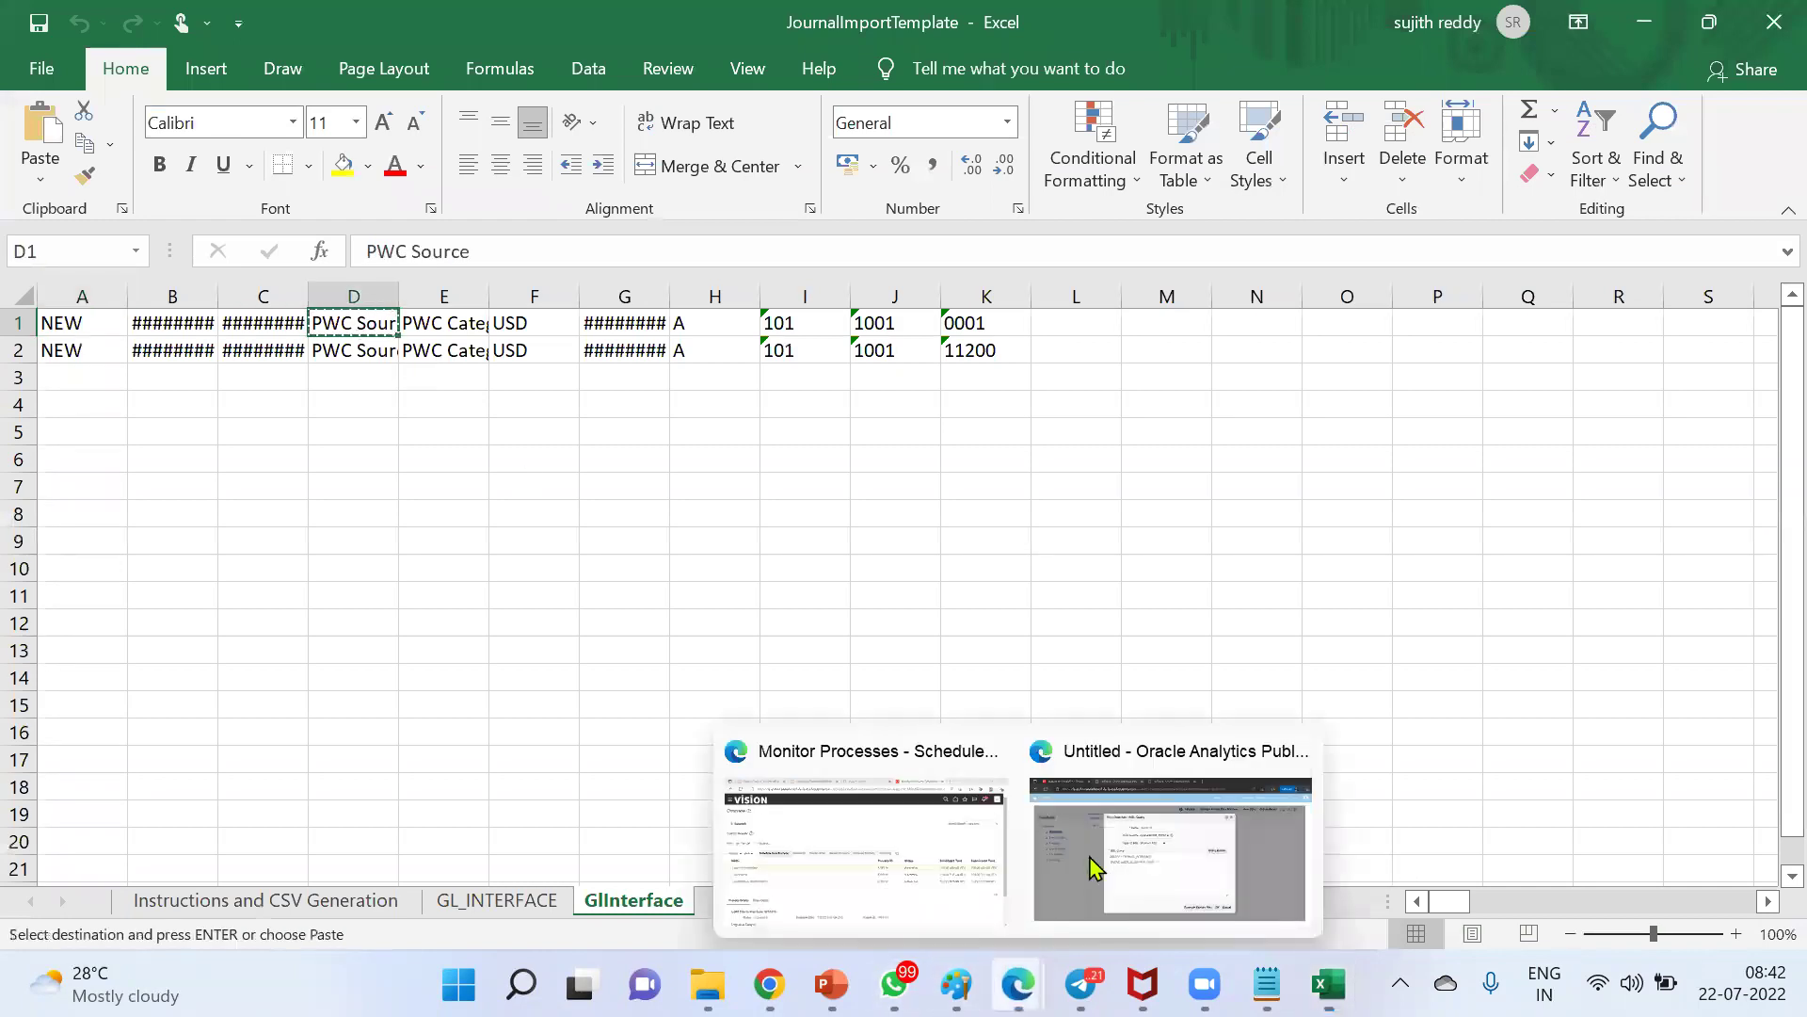
pyautogui.click(1100, 864)
pyautogui.hotkey('ctrl', 'v')
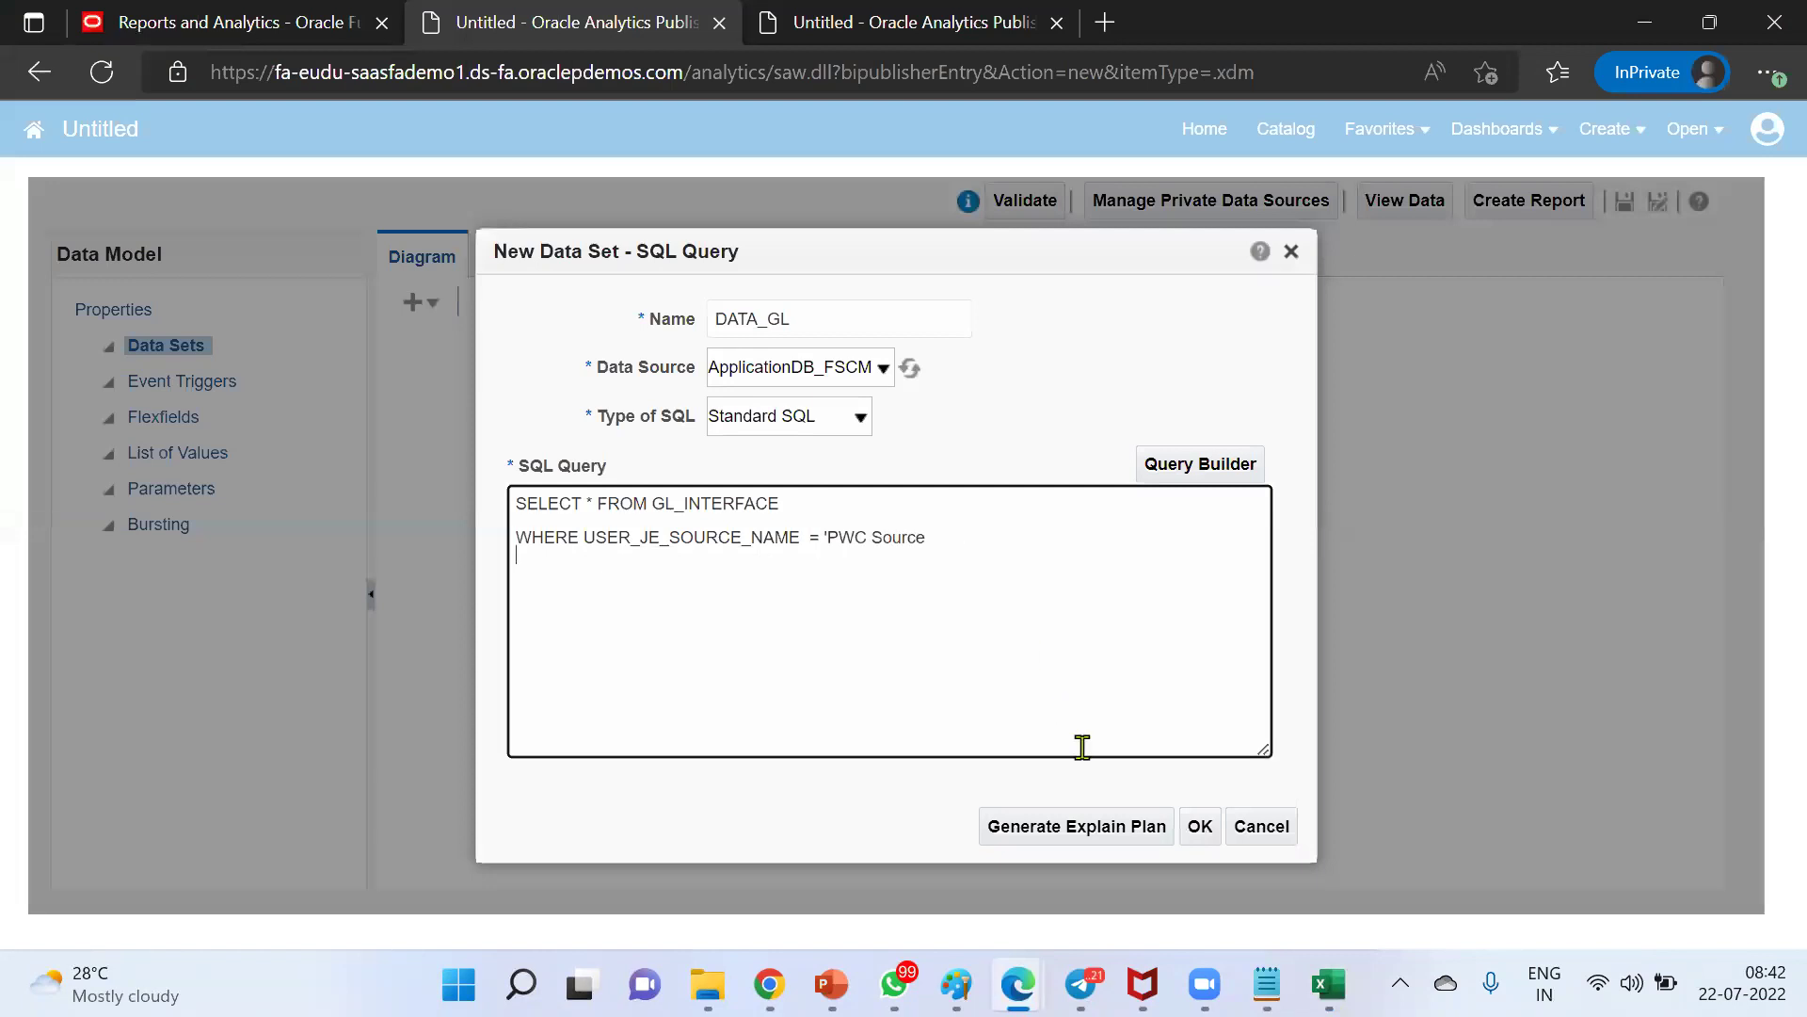
pyautogui.click(1028, 535)
pyautogui.write("'")
pyautogui.click(1201, 825)
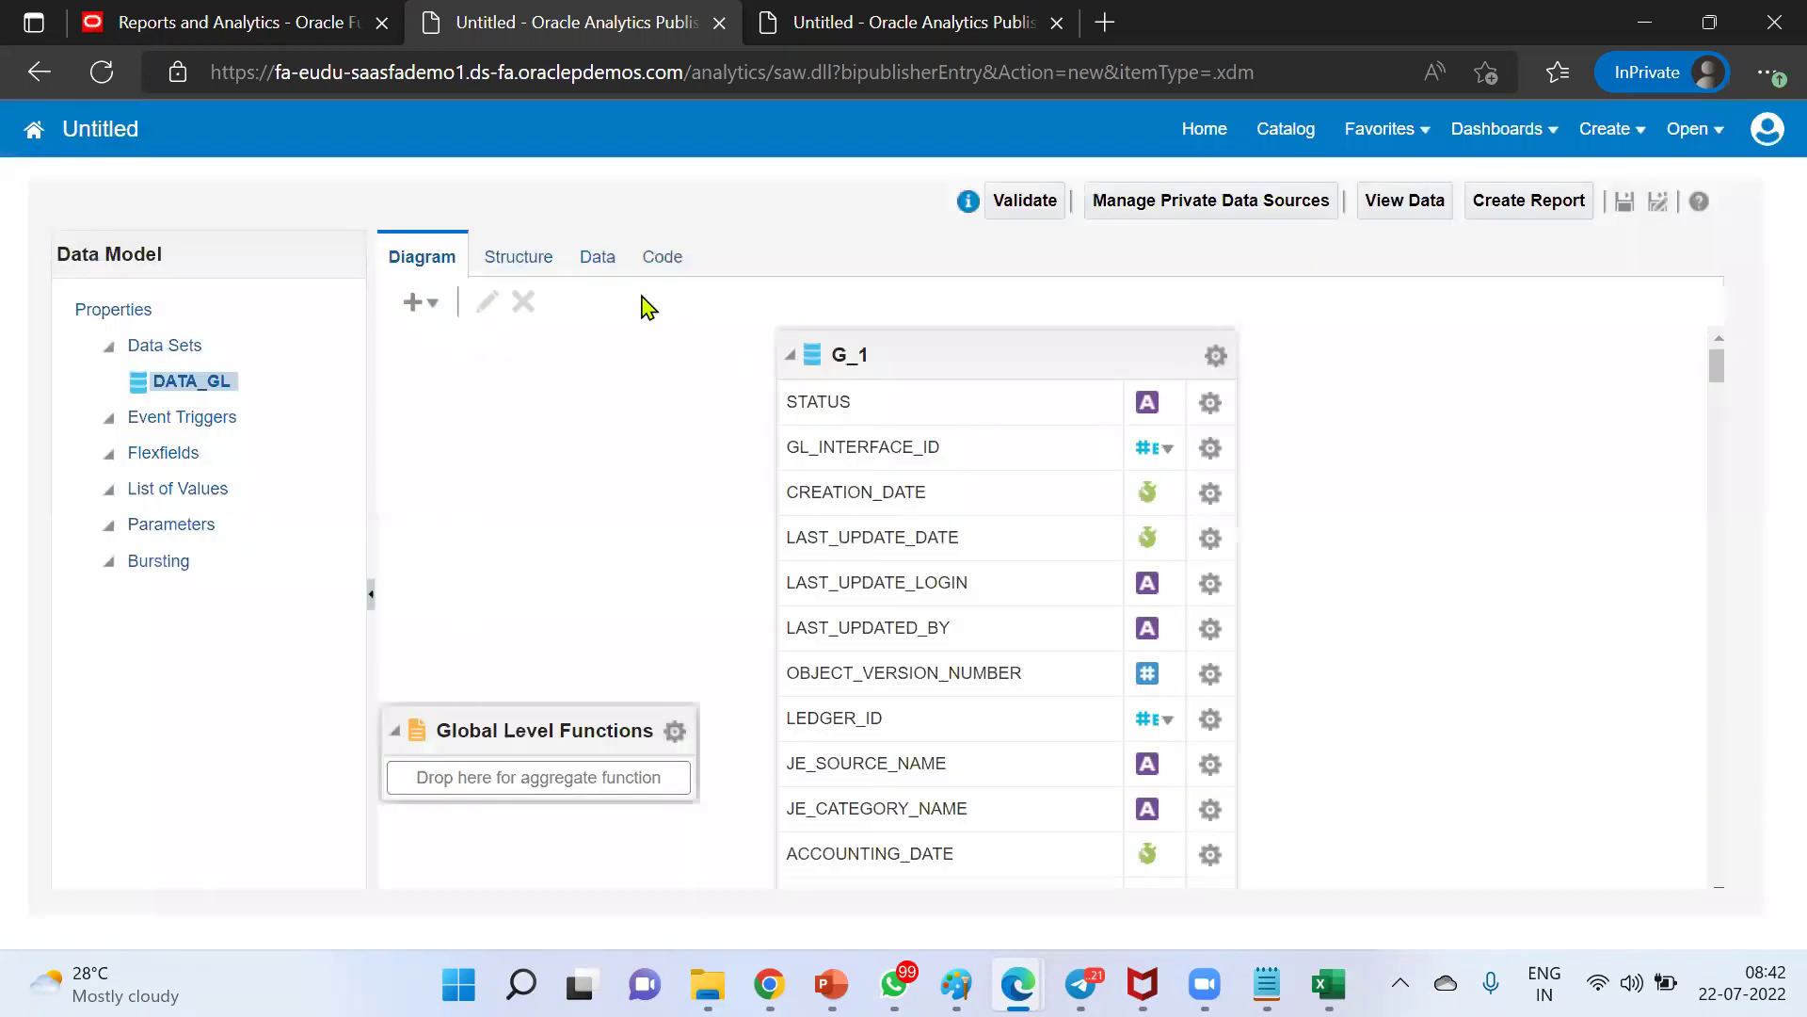
# View the DATA_GL data set's output as a table
pyautogui.click(595, 267)
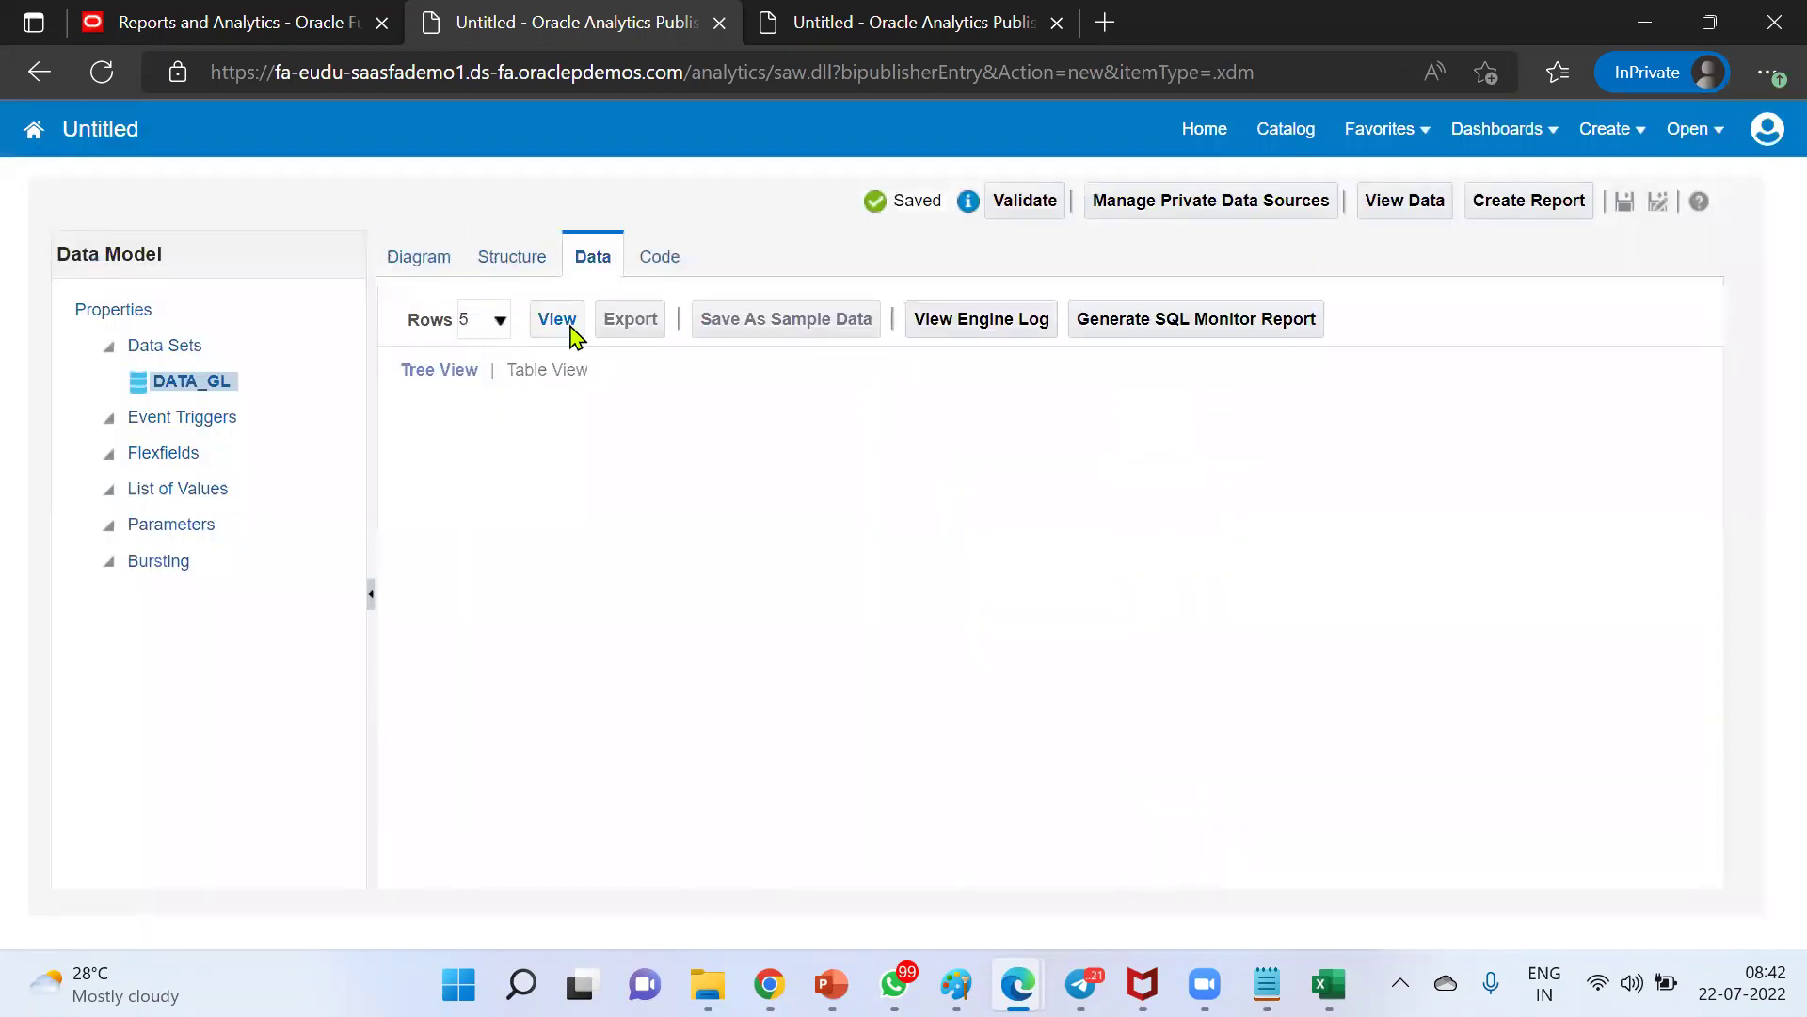
pyautogui.click(563, 323)
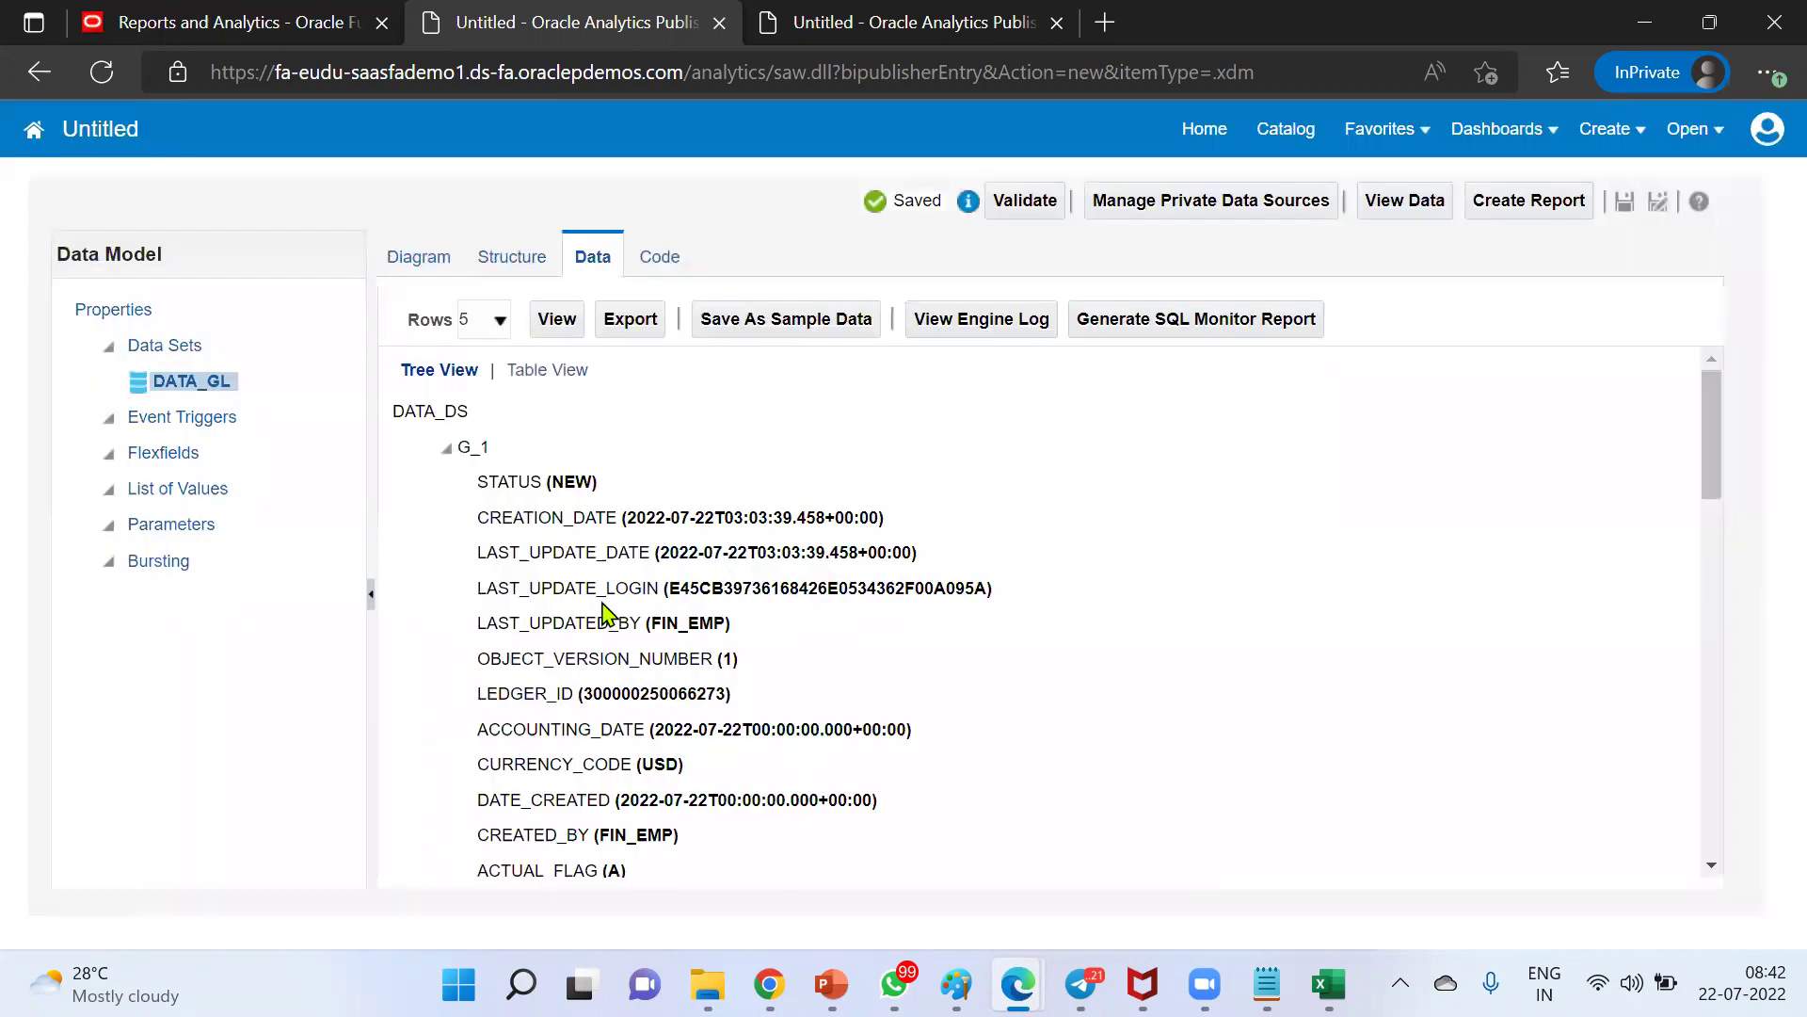
pyautogui.click(537, 370)
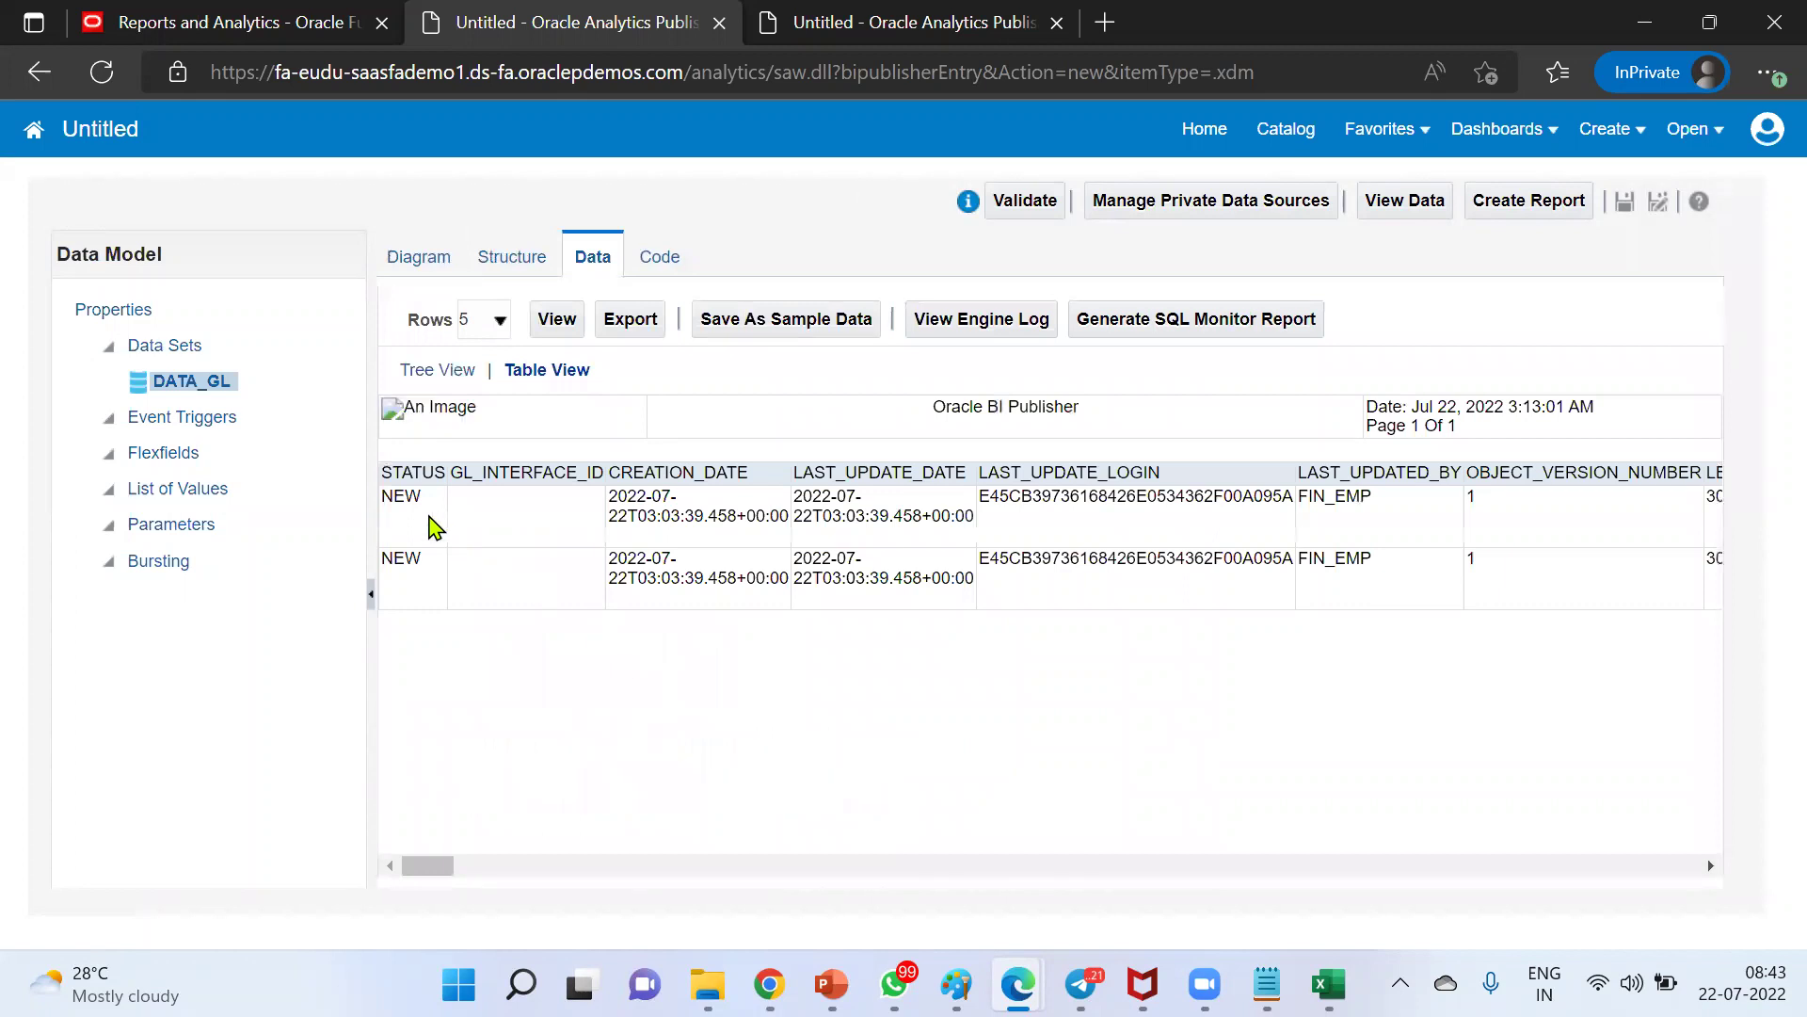
# Examine the GL_INTERFACE rows in the table, from STATUS across the ledger and segment columns and back
pyautogui.doubleClick(401, 496)
pyautogui.doubleClick(402, 559)
pyautogui.moveTo(443, 866); pyautogui.dragTo(460, 870)
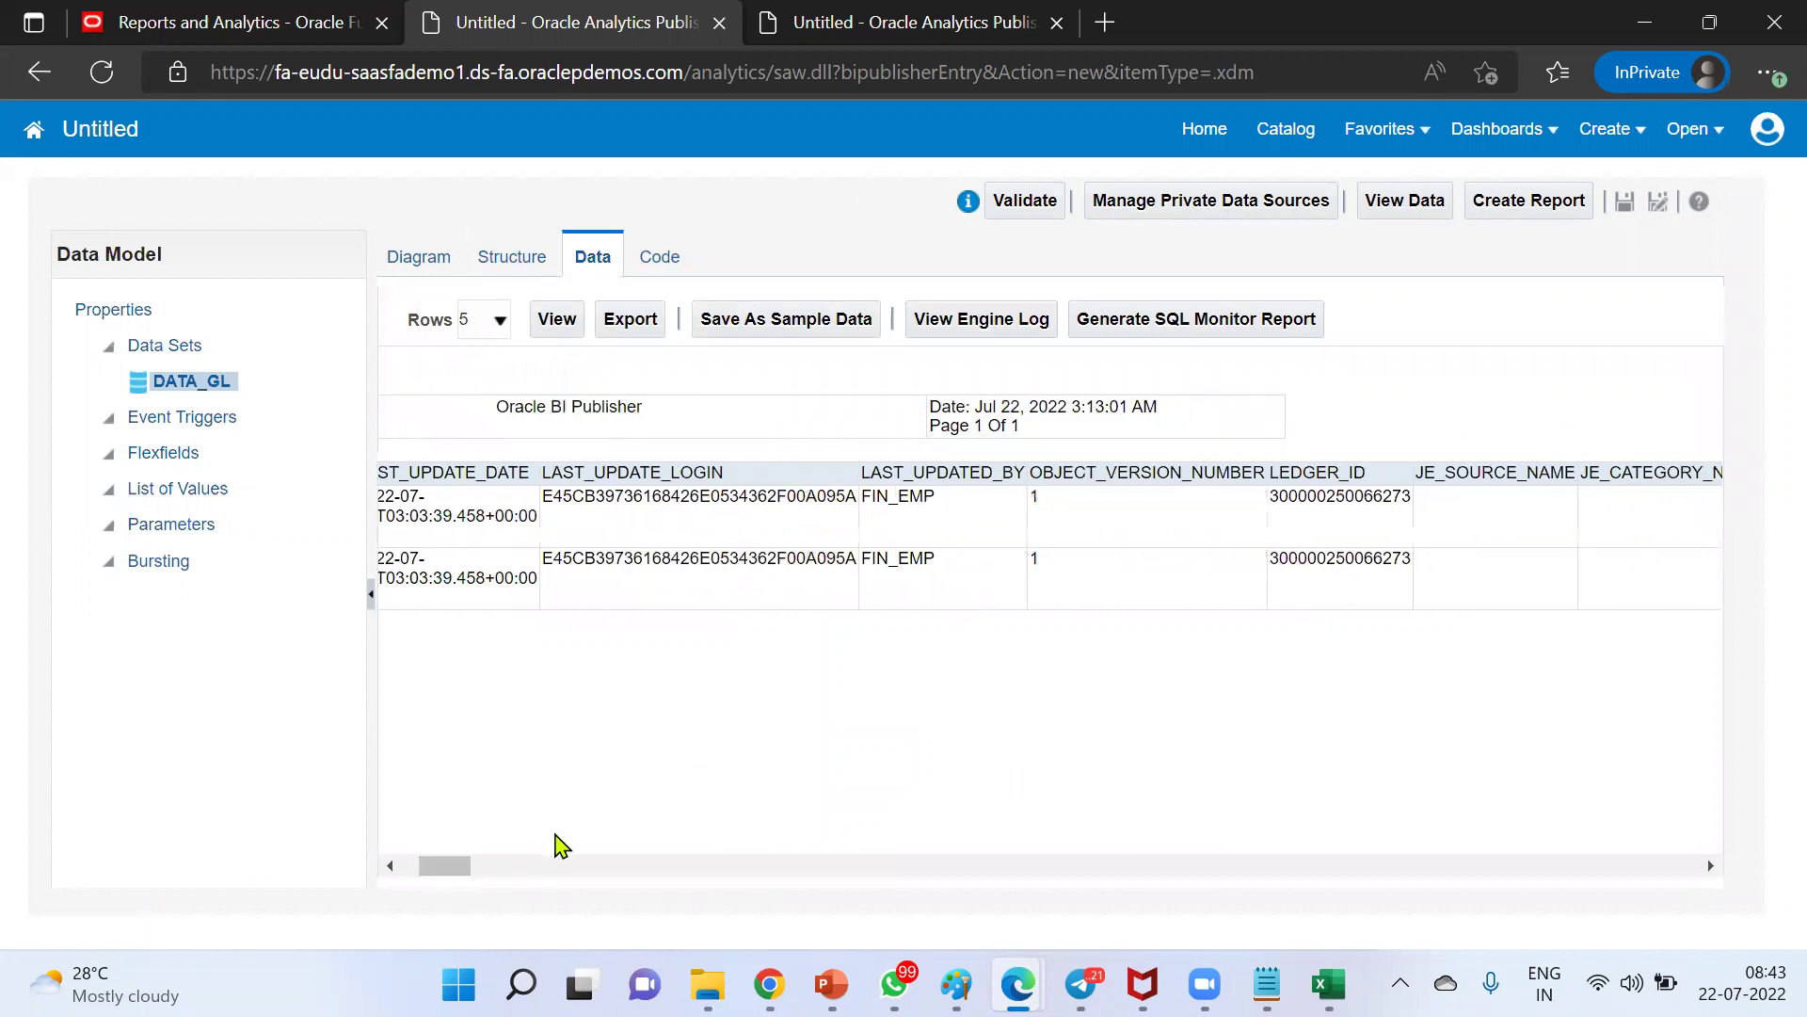
pyautogui.moveTo(451, 879); pyautogui.dragTo(560, 867)
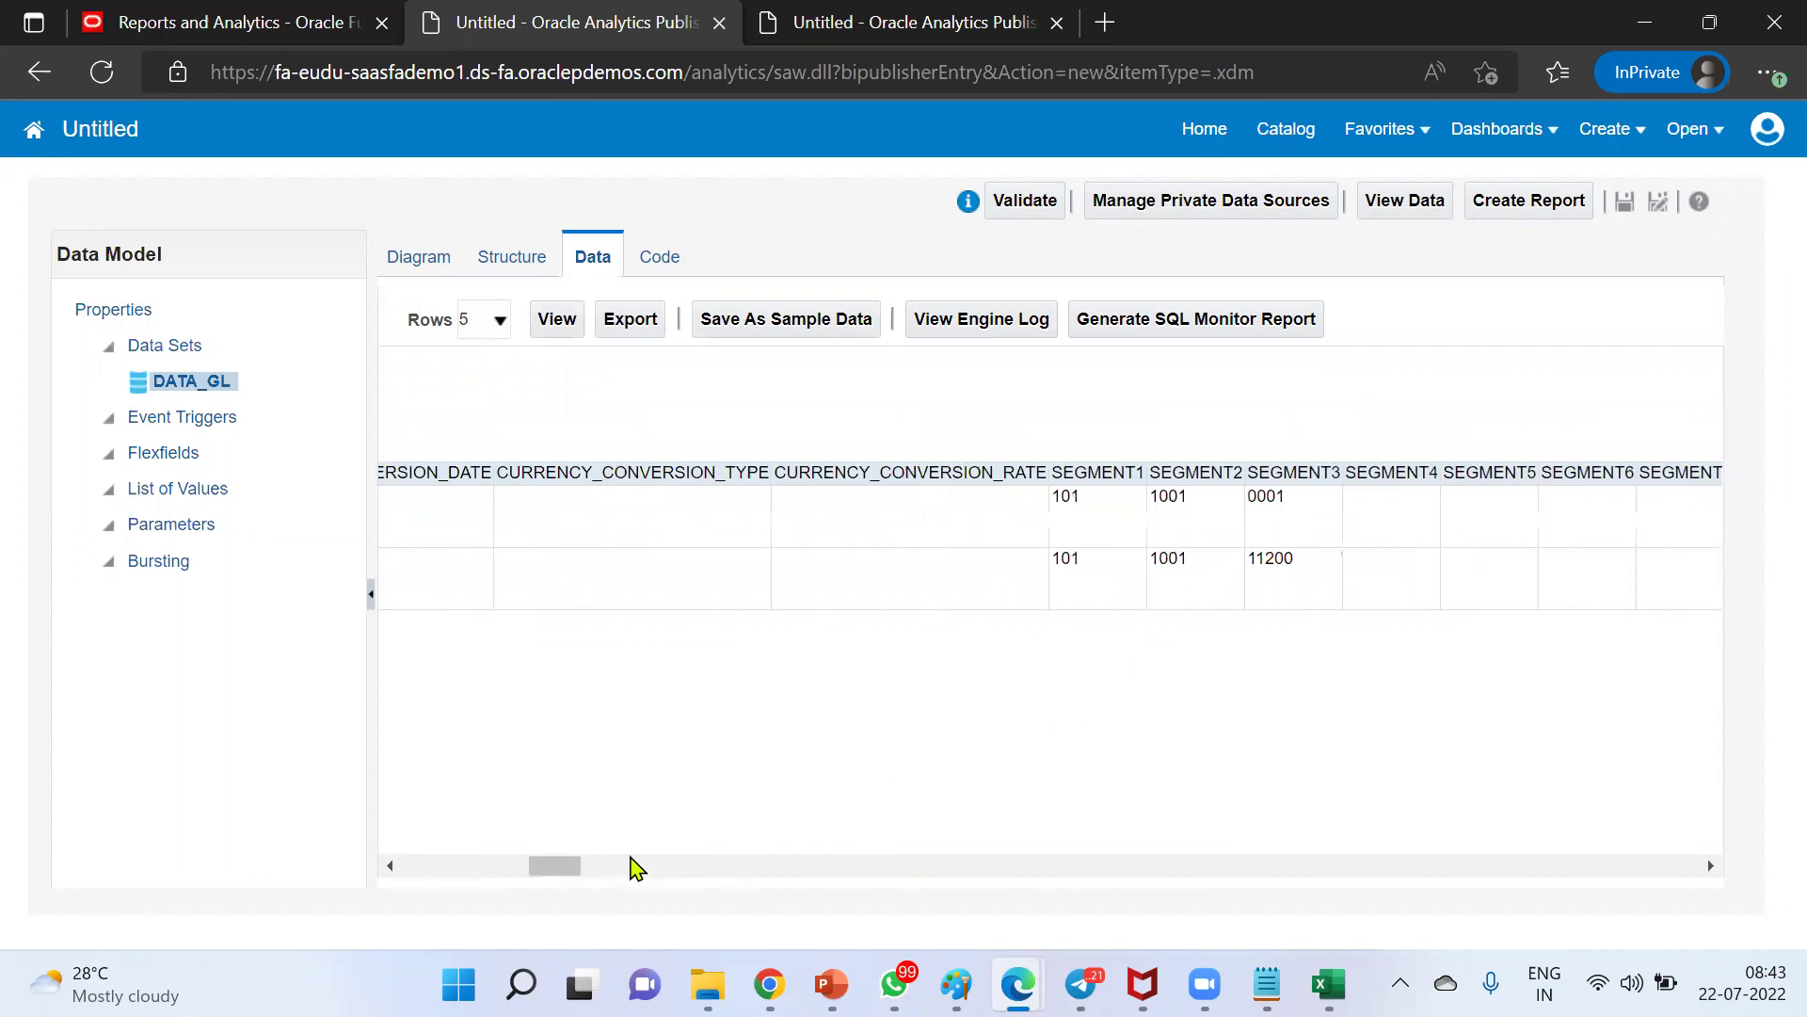
pyautogui.moveTo(554, 867); pyautogui.dragTo(412, 895)
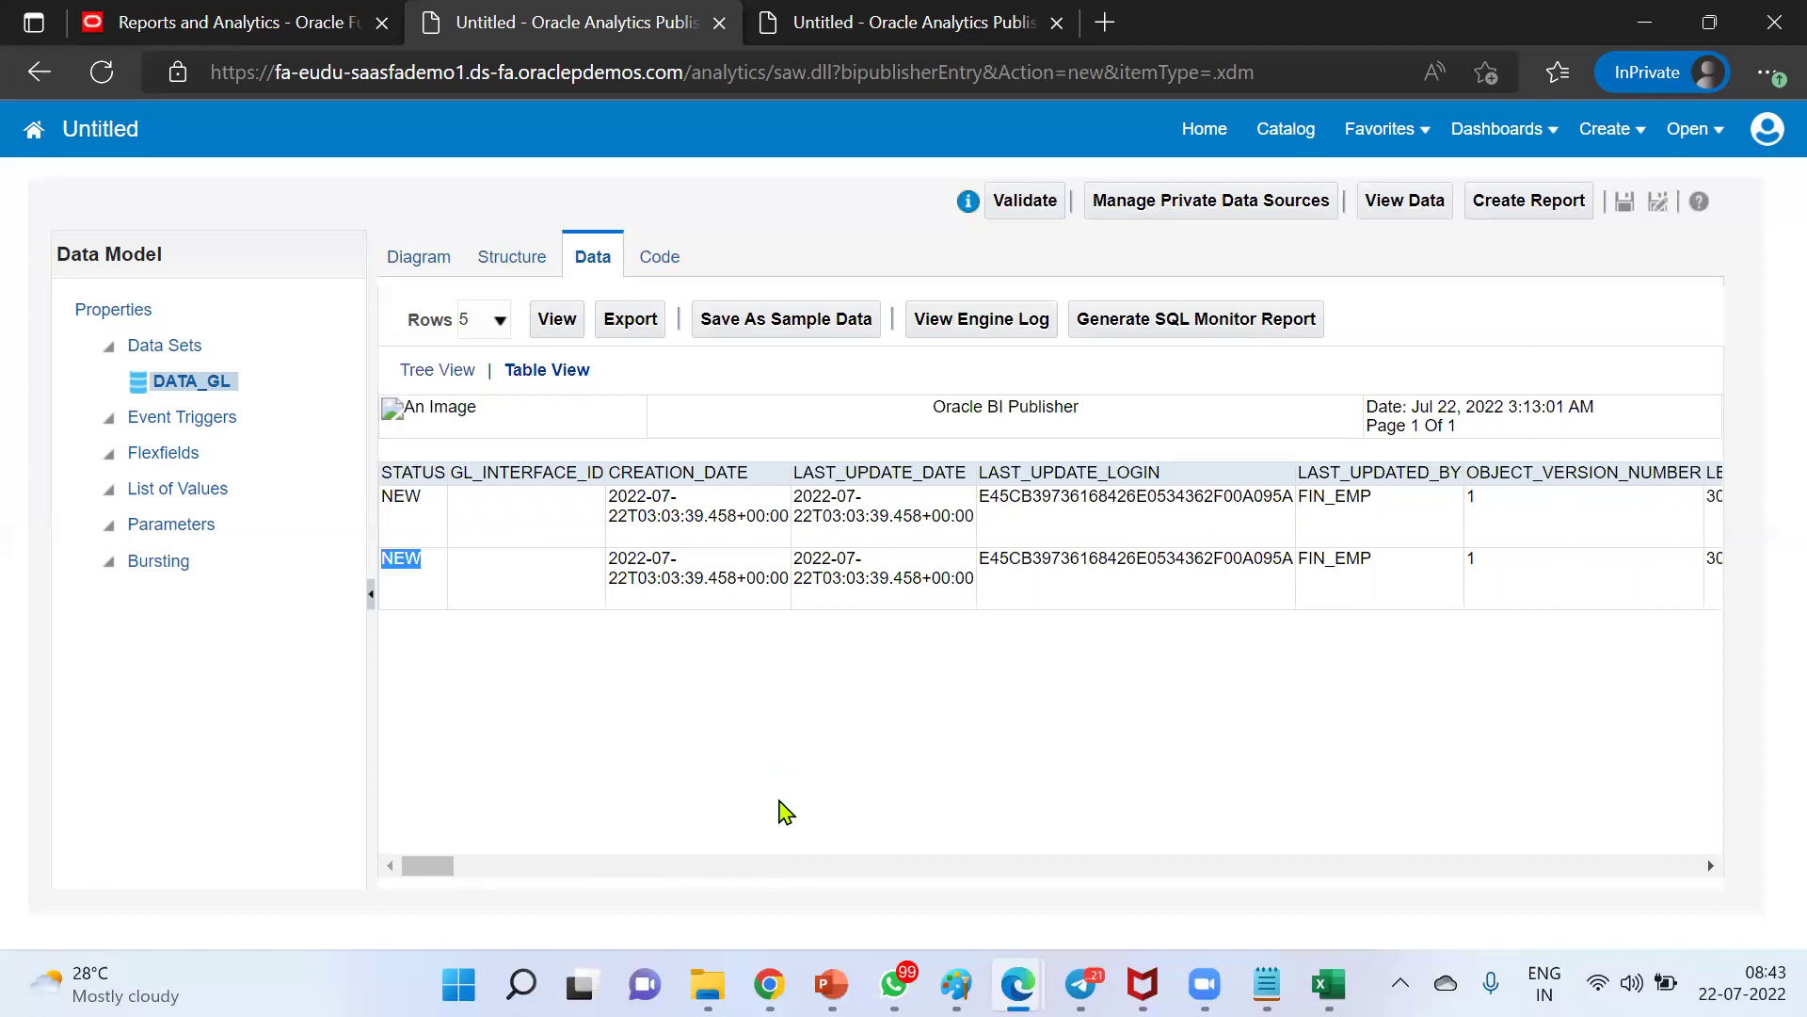
pyautogui.moveTo(1018, 984)
pyautogui.click(930, 865)
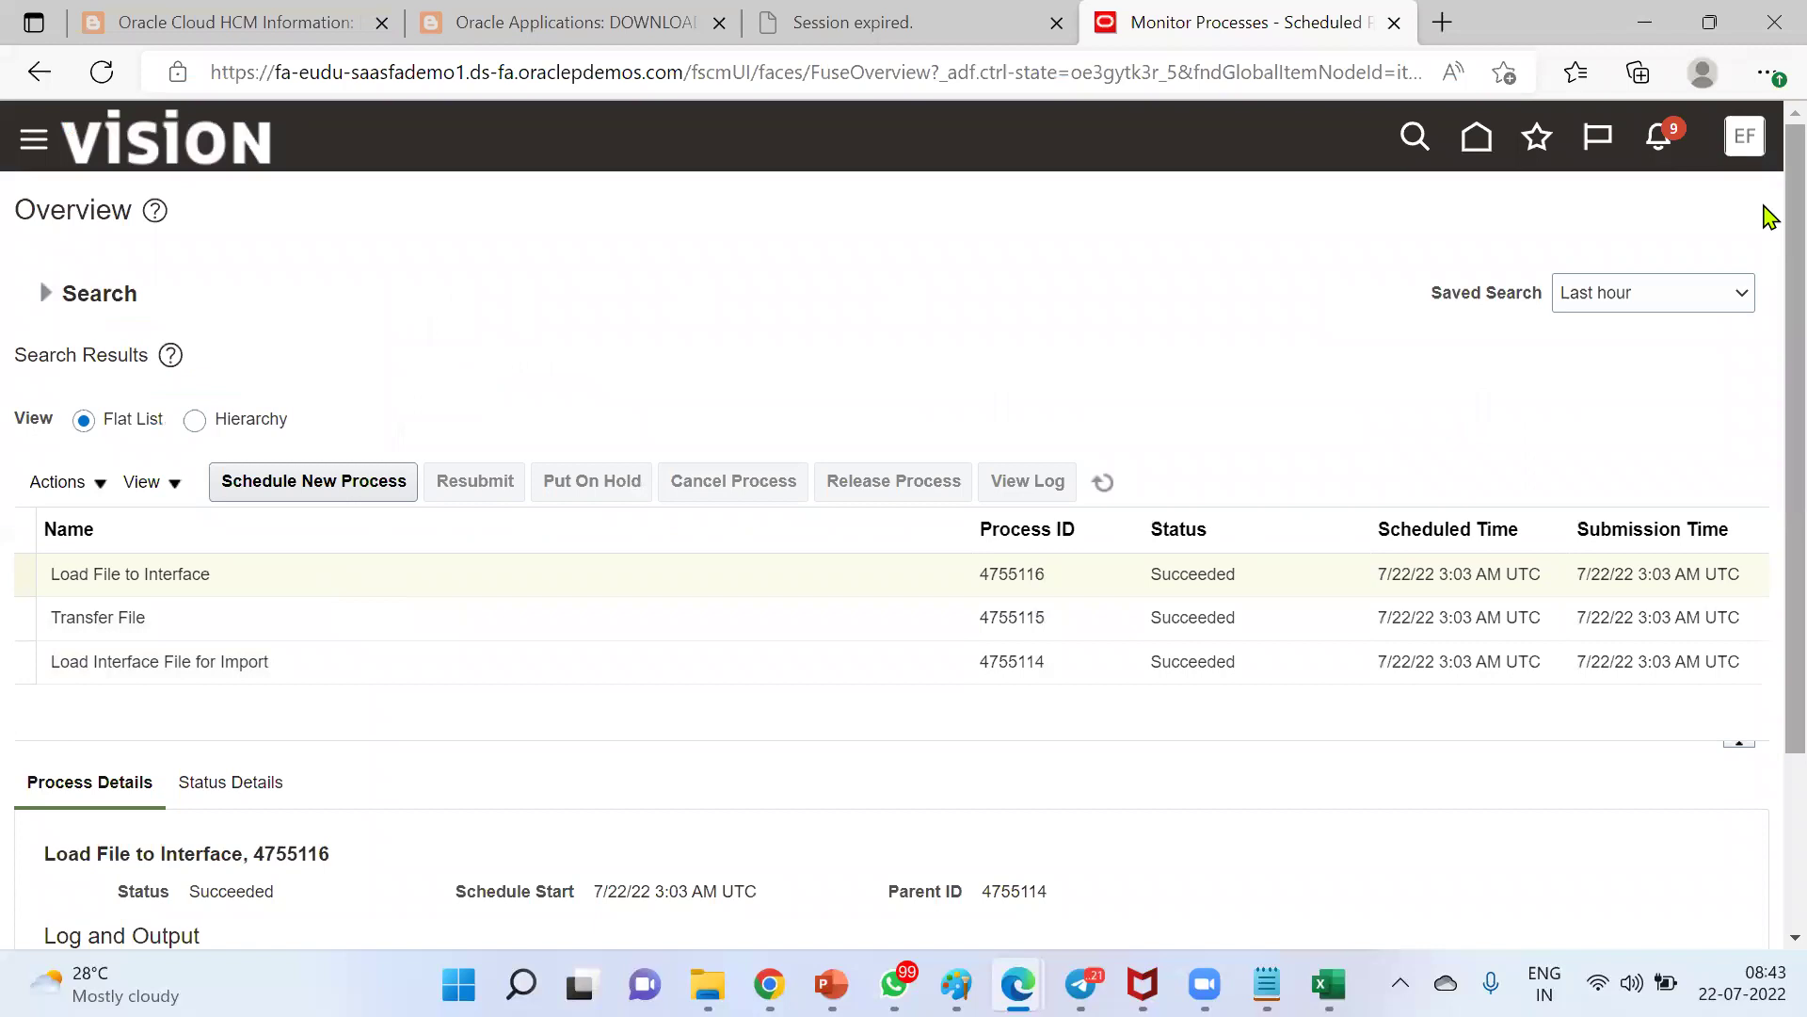
pyautogui.click(1767, 73)
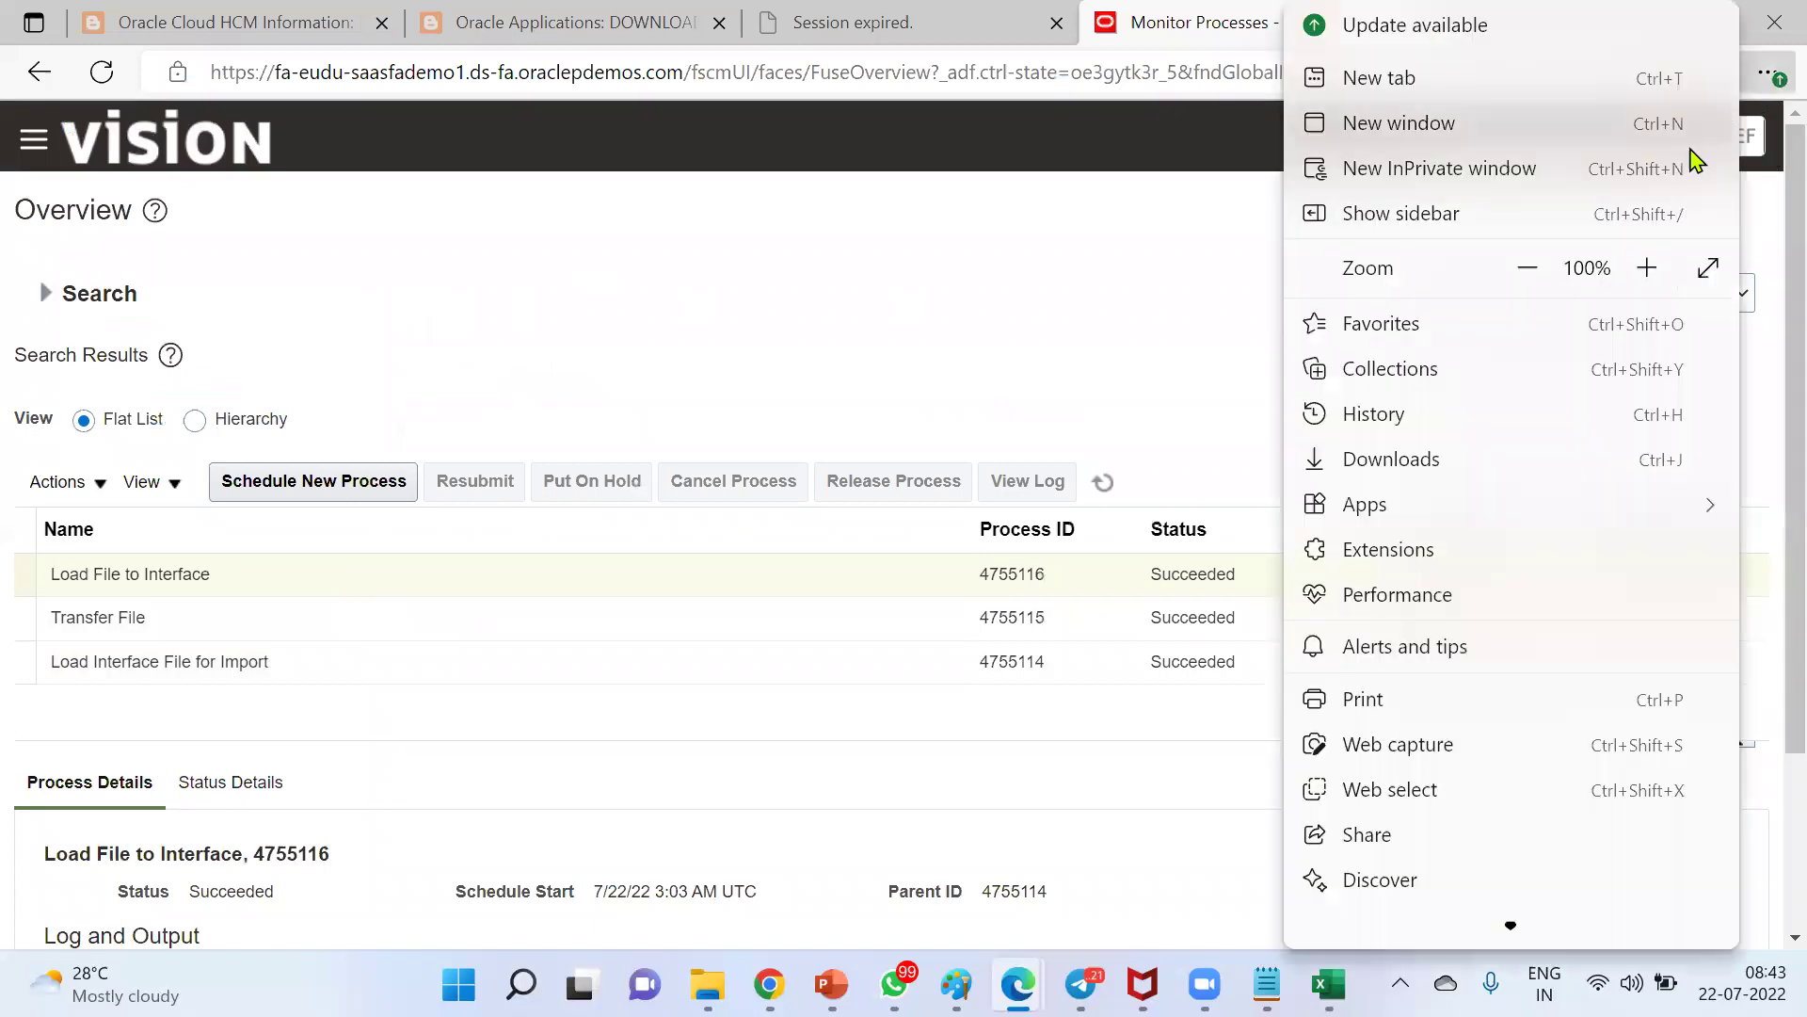
pyautogui.click(1708, 268)
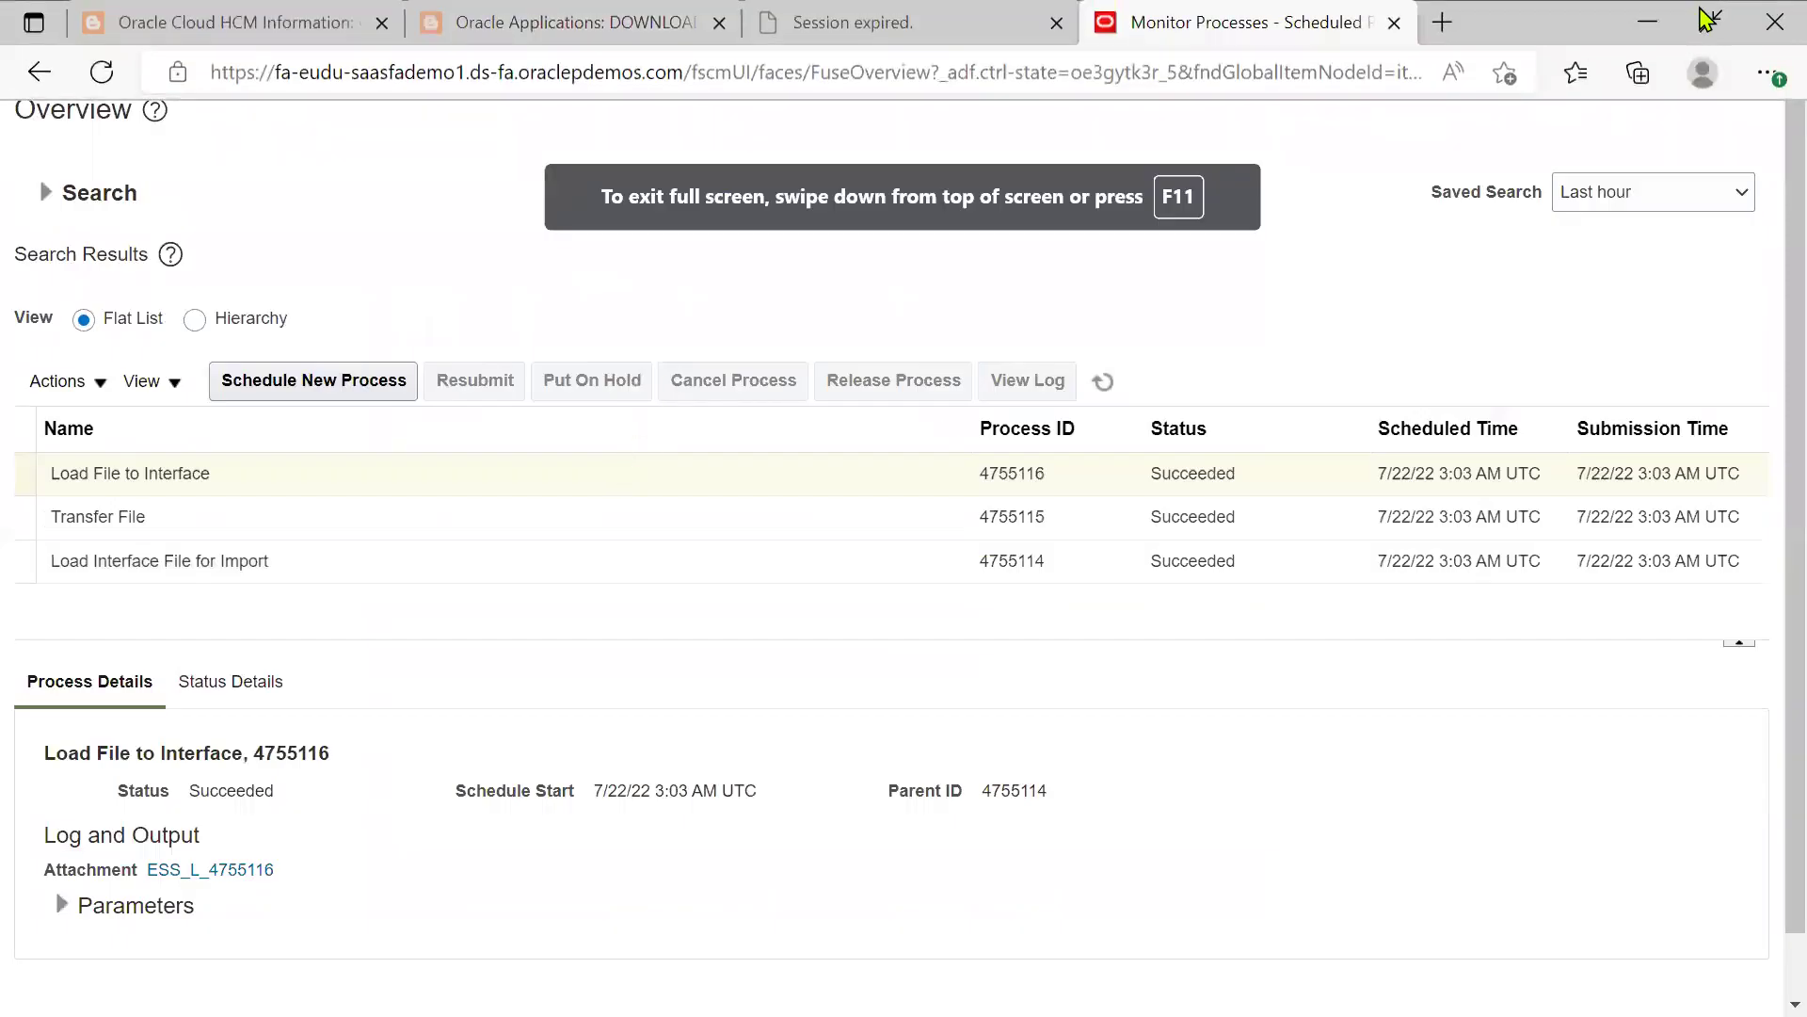
pyautogui.click(1711, 22)
# Check the scheduled process name in the Journal Import documentation in Chrome and the FBDI Stages slide in PowerPoint
pyautogui.click(852, 889)
pyautogui.moveTo(1311, 598); pyautogui.dragTo(1167, 607)
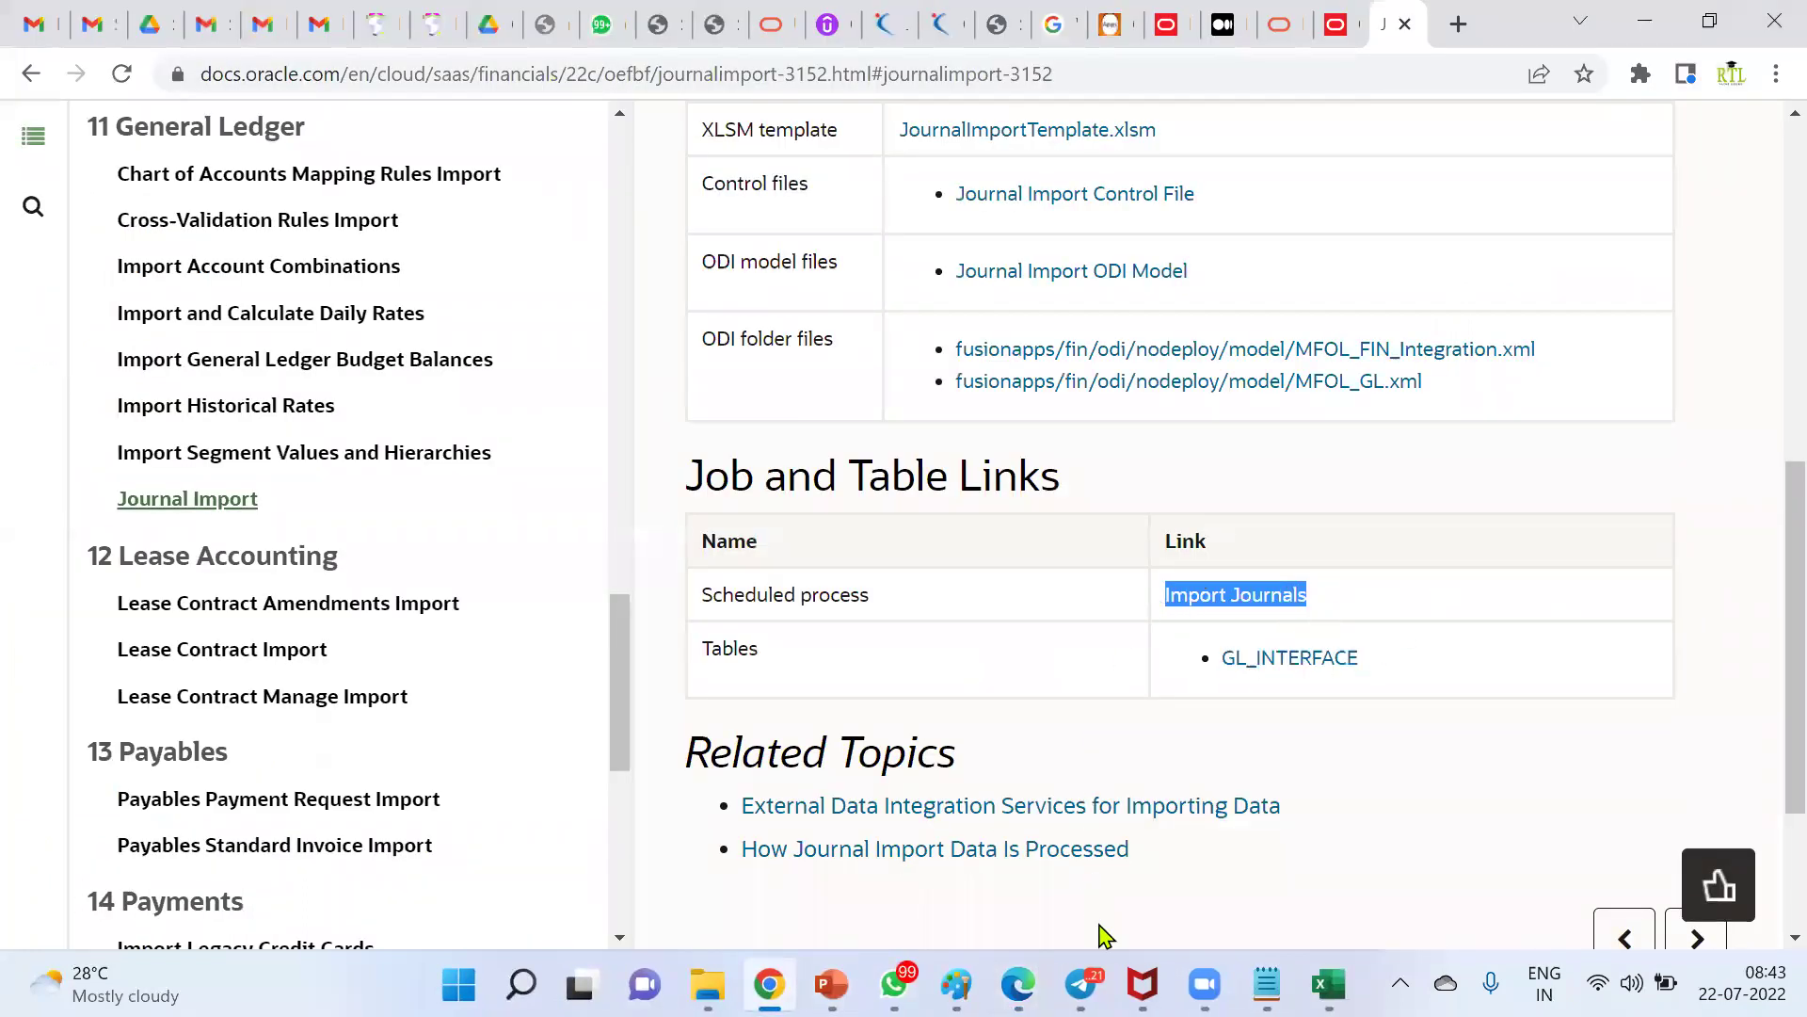
pyautogui.click(832, 983)
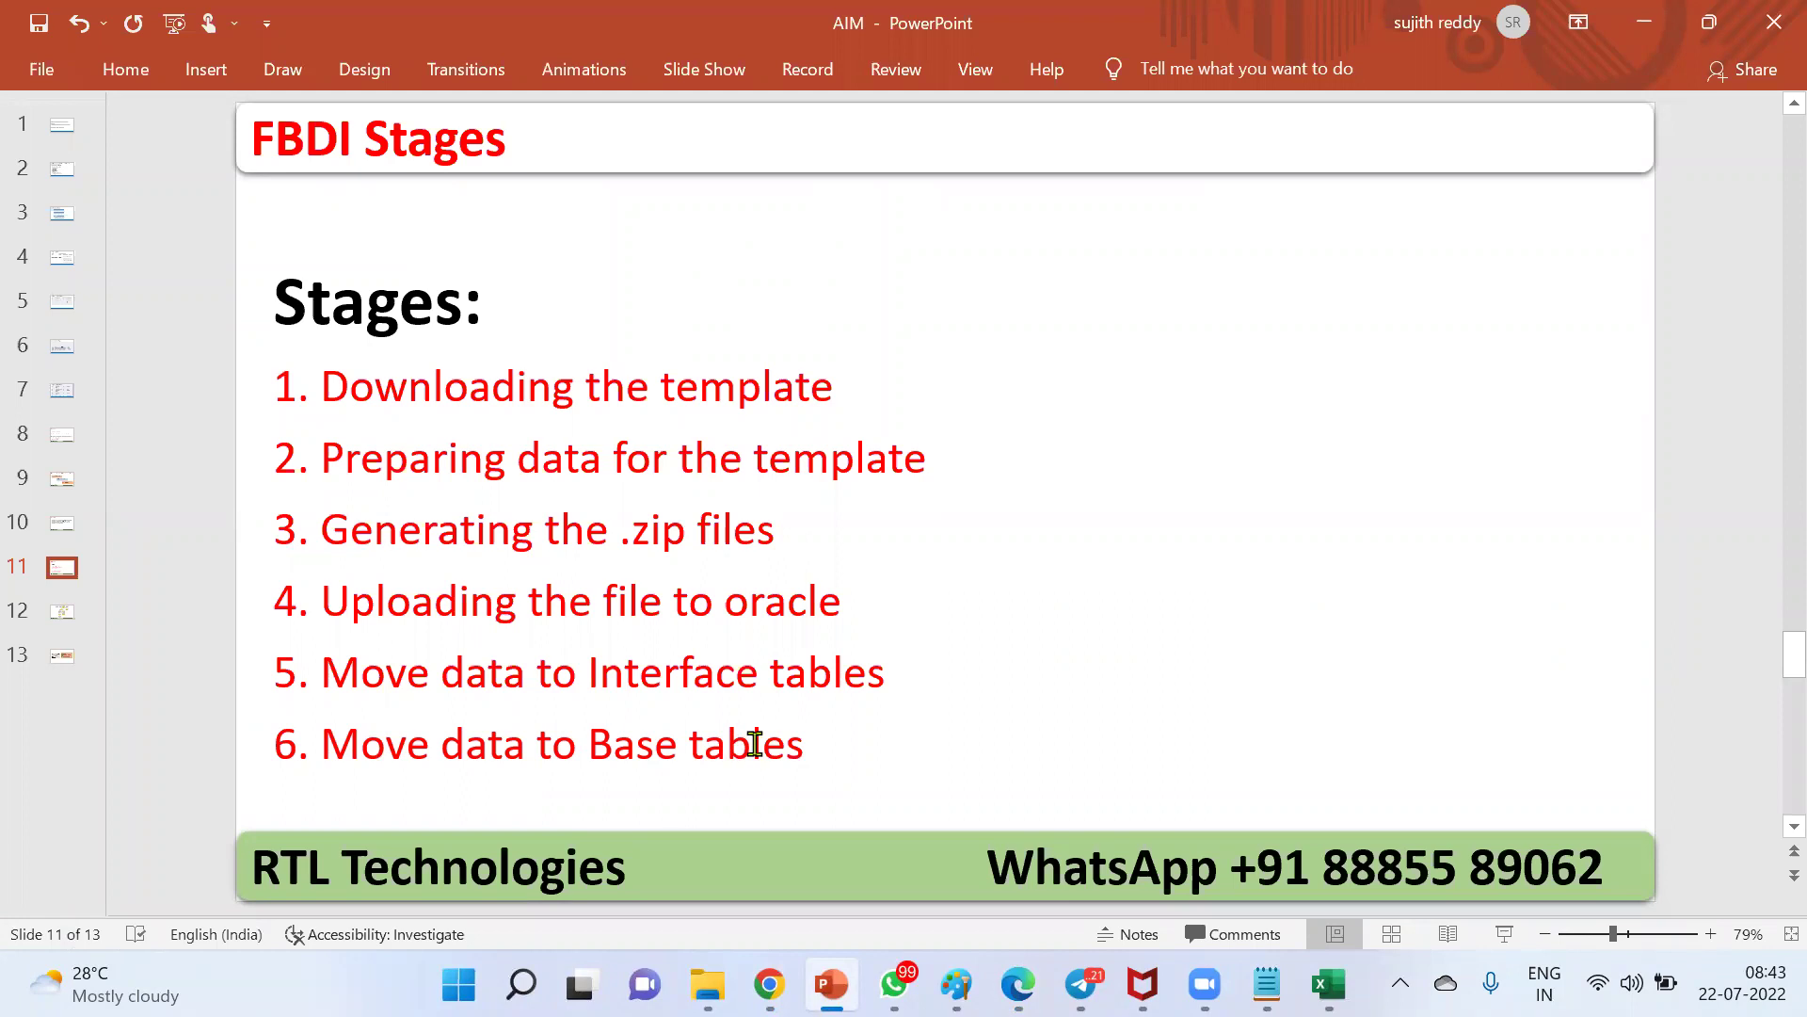
pyautogui.click(769, 983)
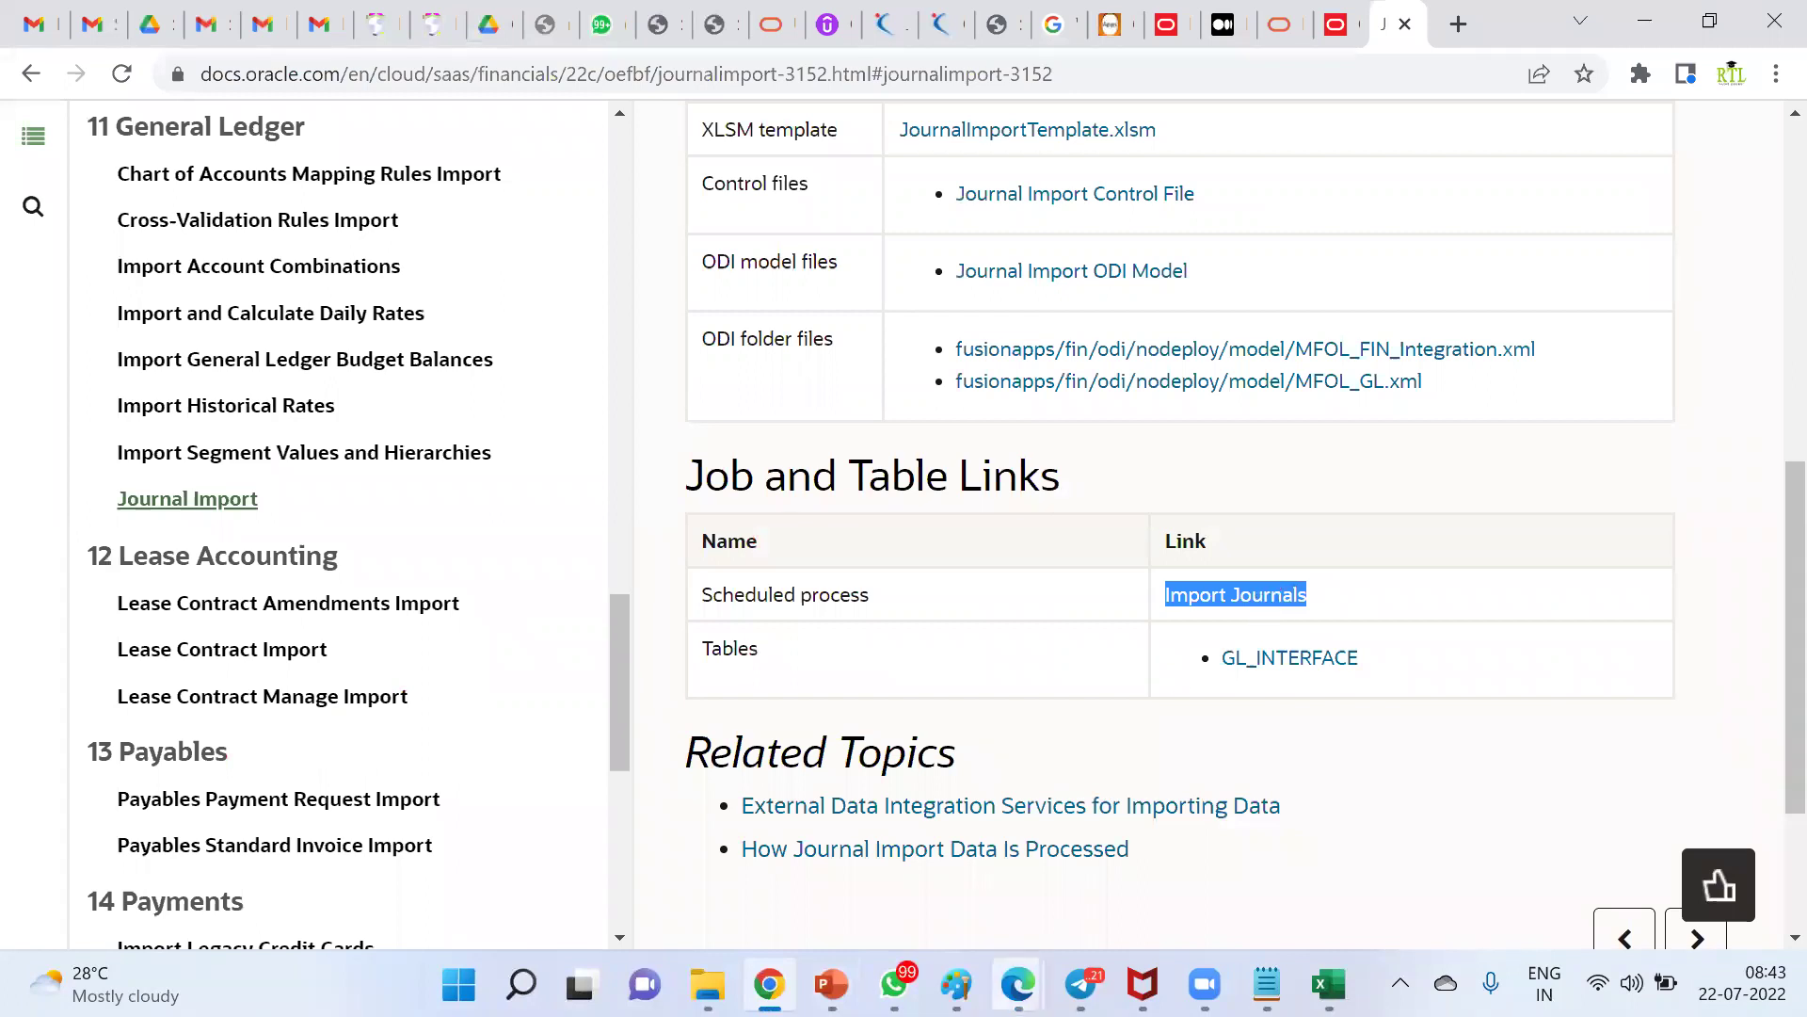
# Switch to the Scheduled Processes overview in Edge, show it full screen, and open the name search for a new process
pyautogui.moveTo(1019, 983)
pyautogui.click(1021, 929)
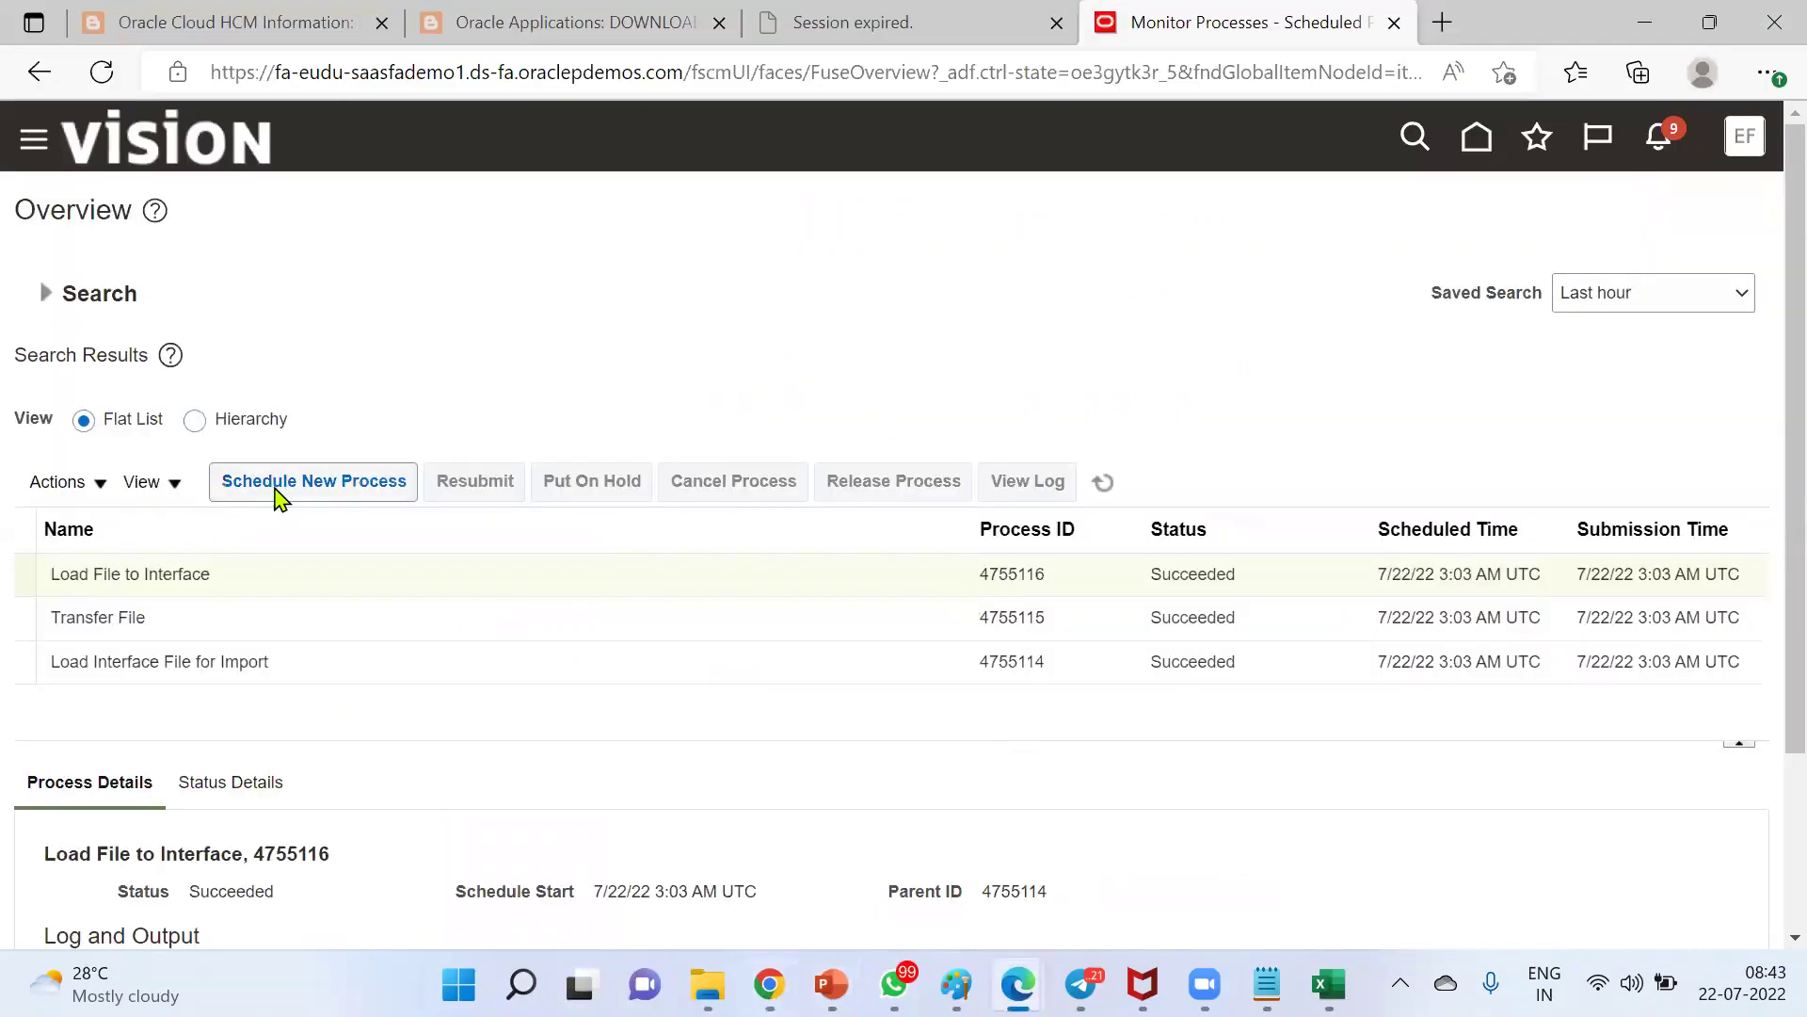
pyautogui.click(1768, 73)
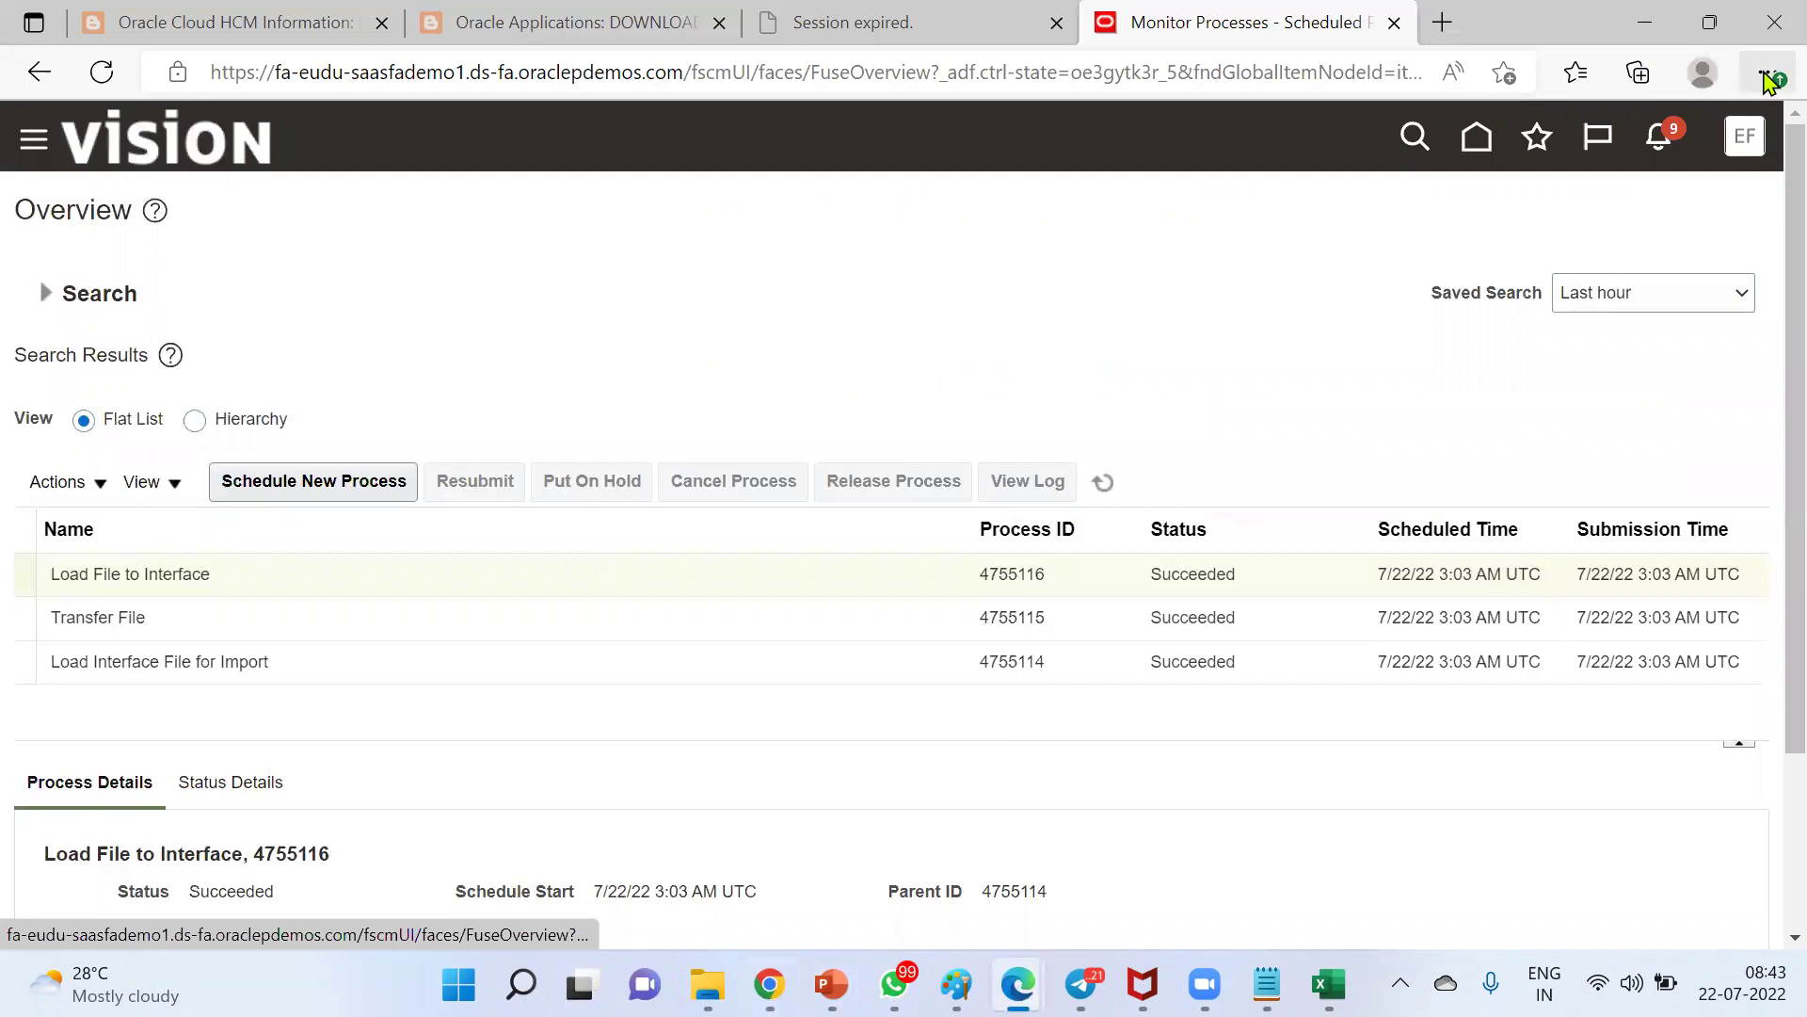
pyautogui.click(1704, 273)
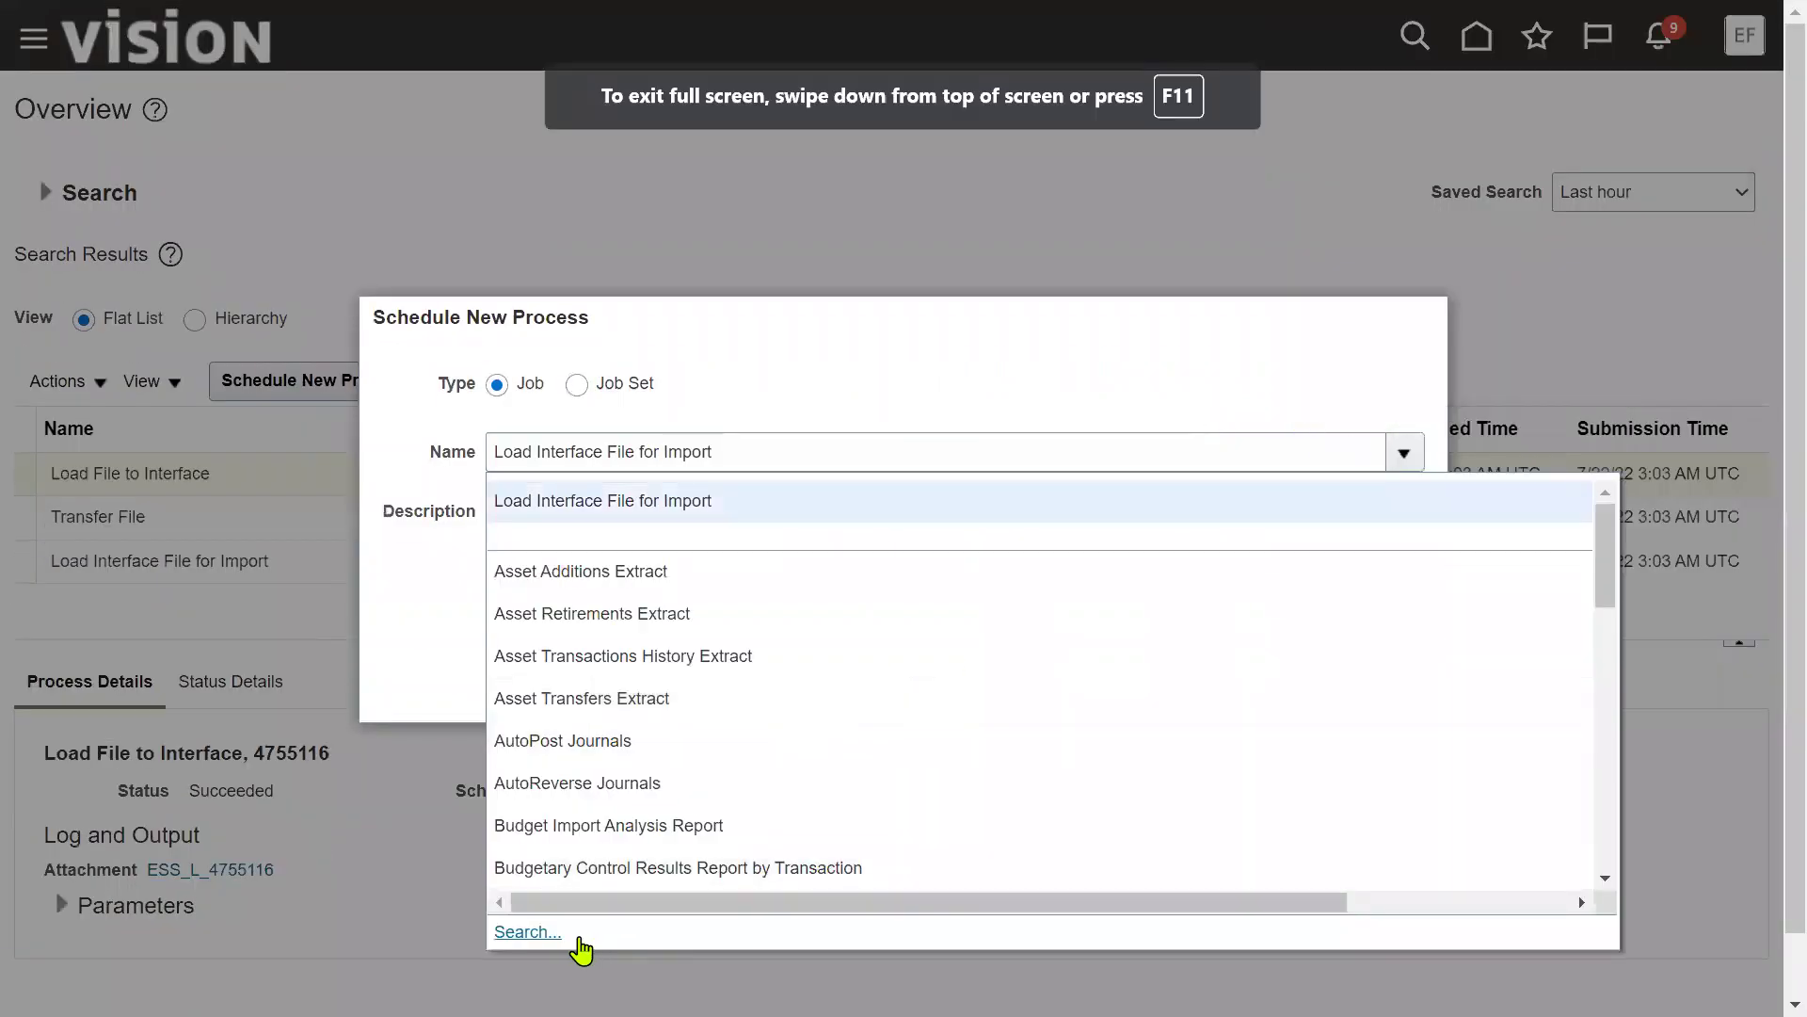
pyautogui.click(581, 948)
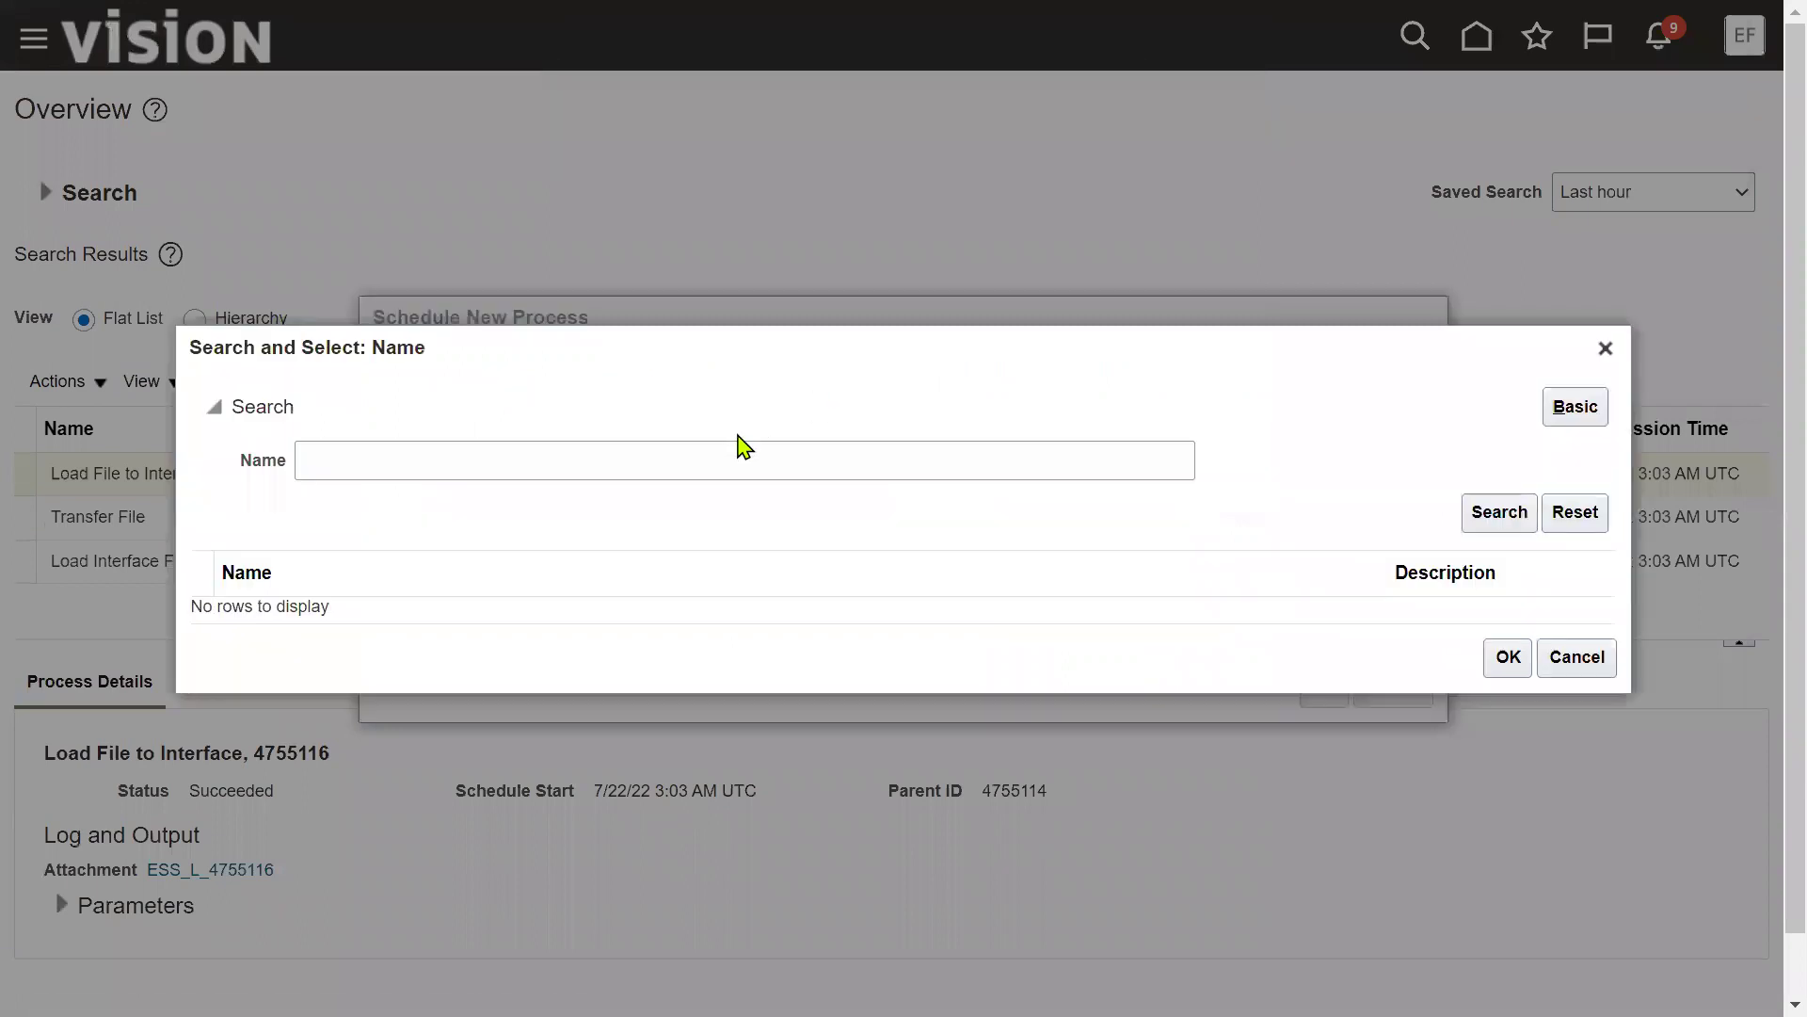
# Search the process names for Import Jo, select Import Journals, and confirm it as the new process
pyautogui.click(730, 454)
pyautogui.write('PWC Source')
pyautogui.moveTo(702, 456); pyautogui.dragTo(19, 476)
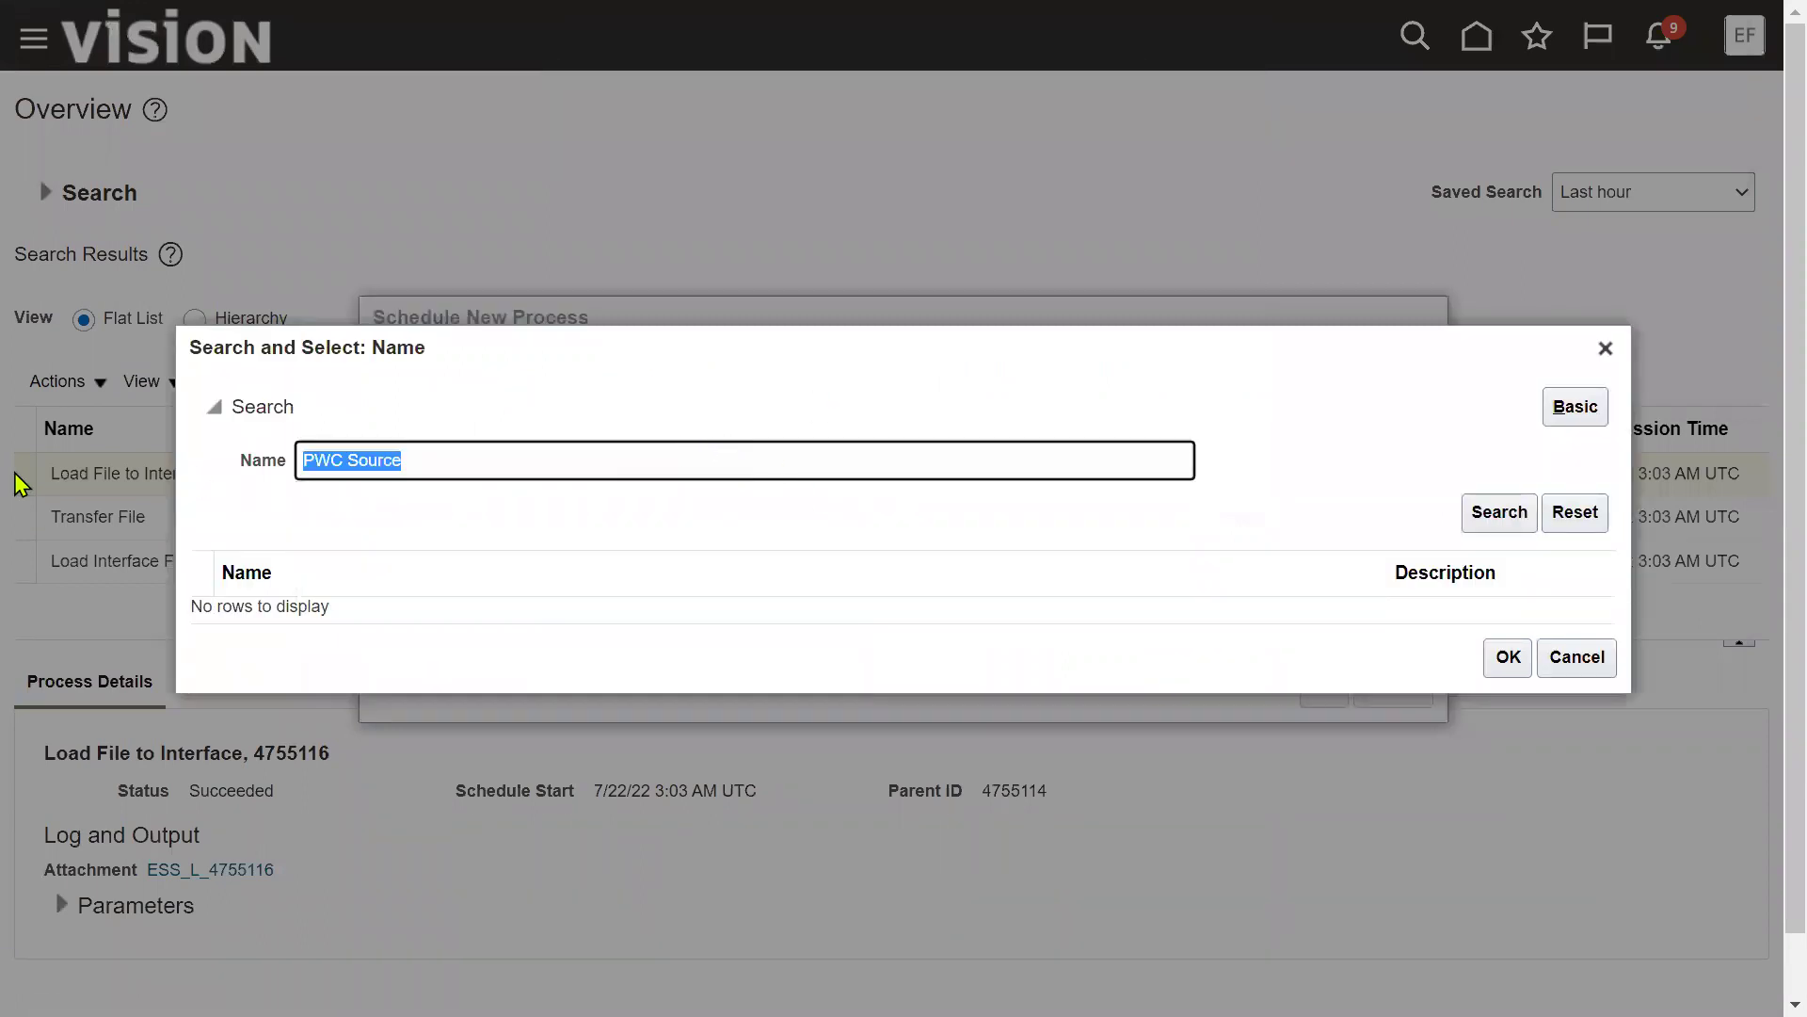
pyautogui.write('Impor')
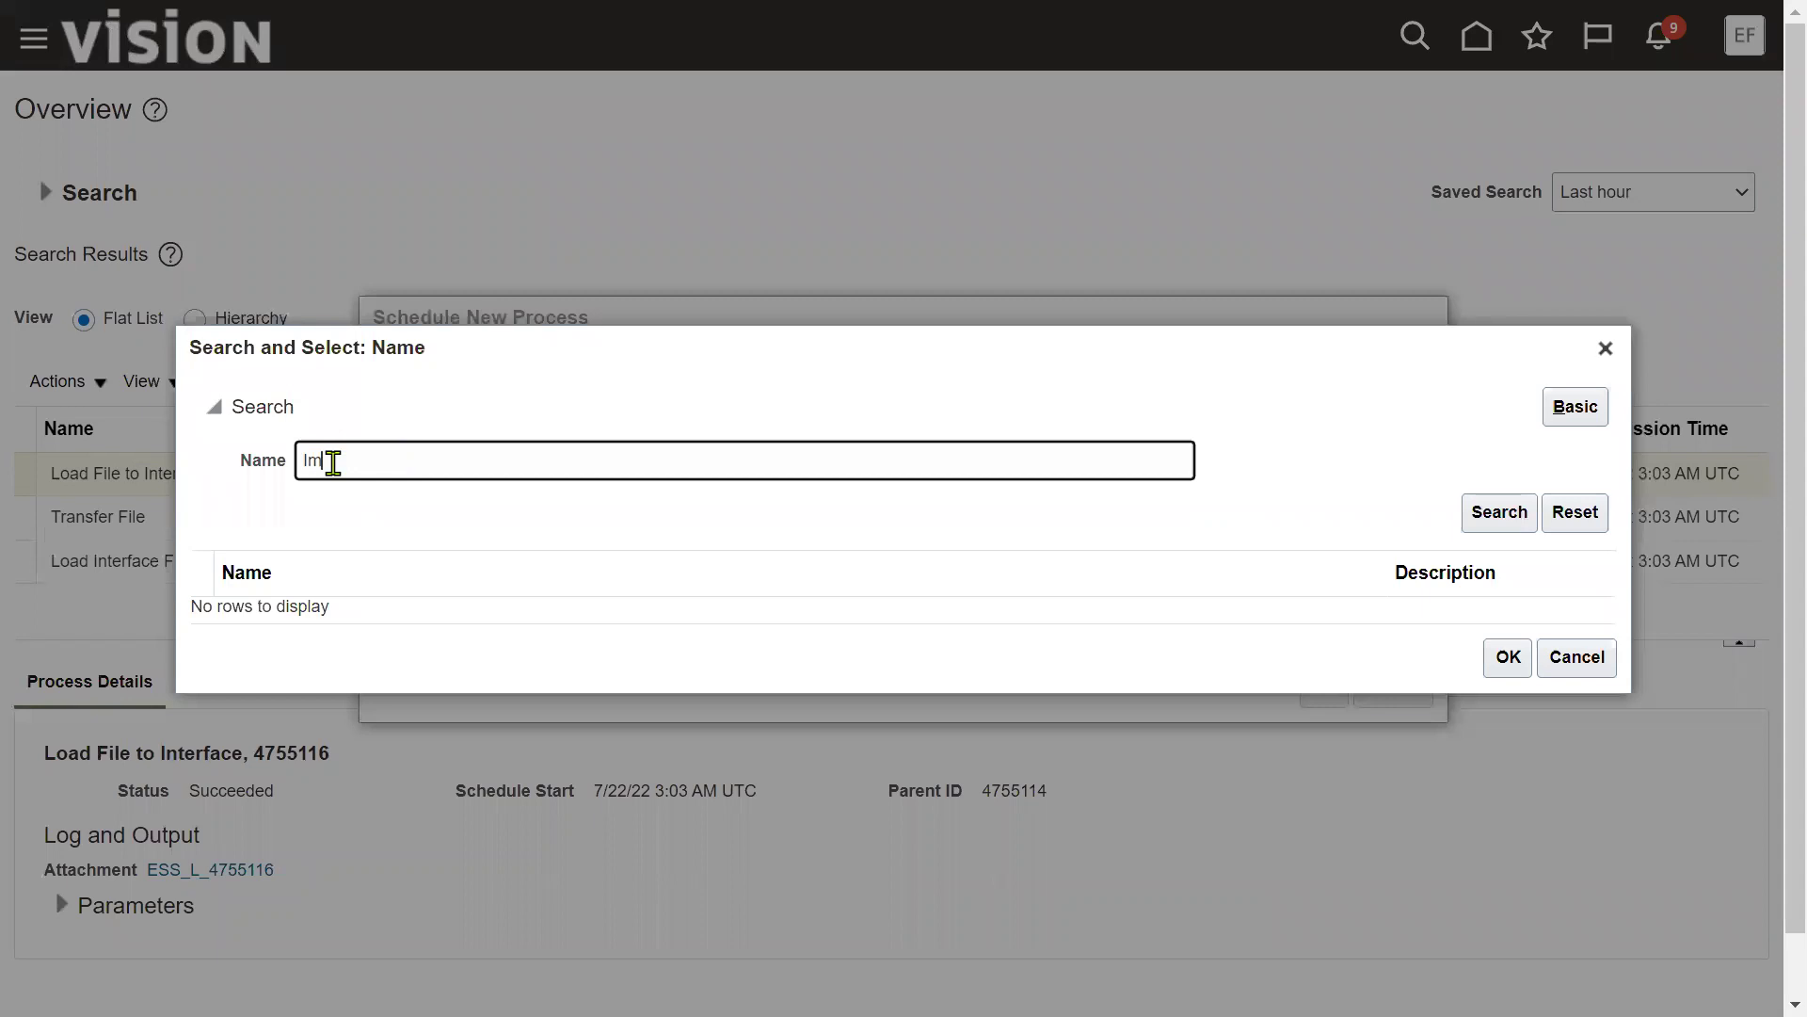
pyautogui.write('t Jo')
pyautogui.click(1497, 512)
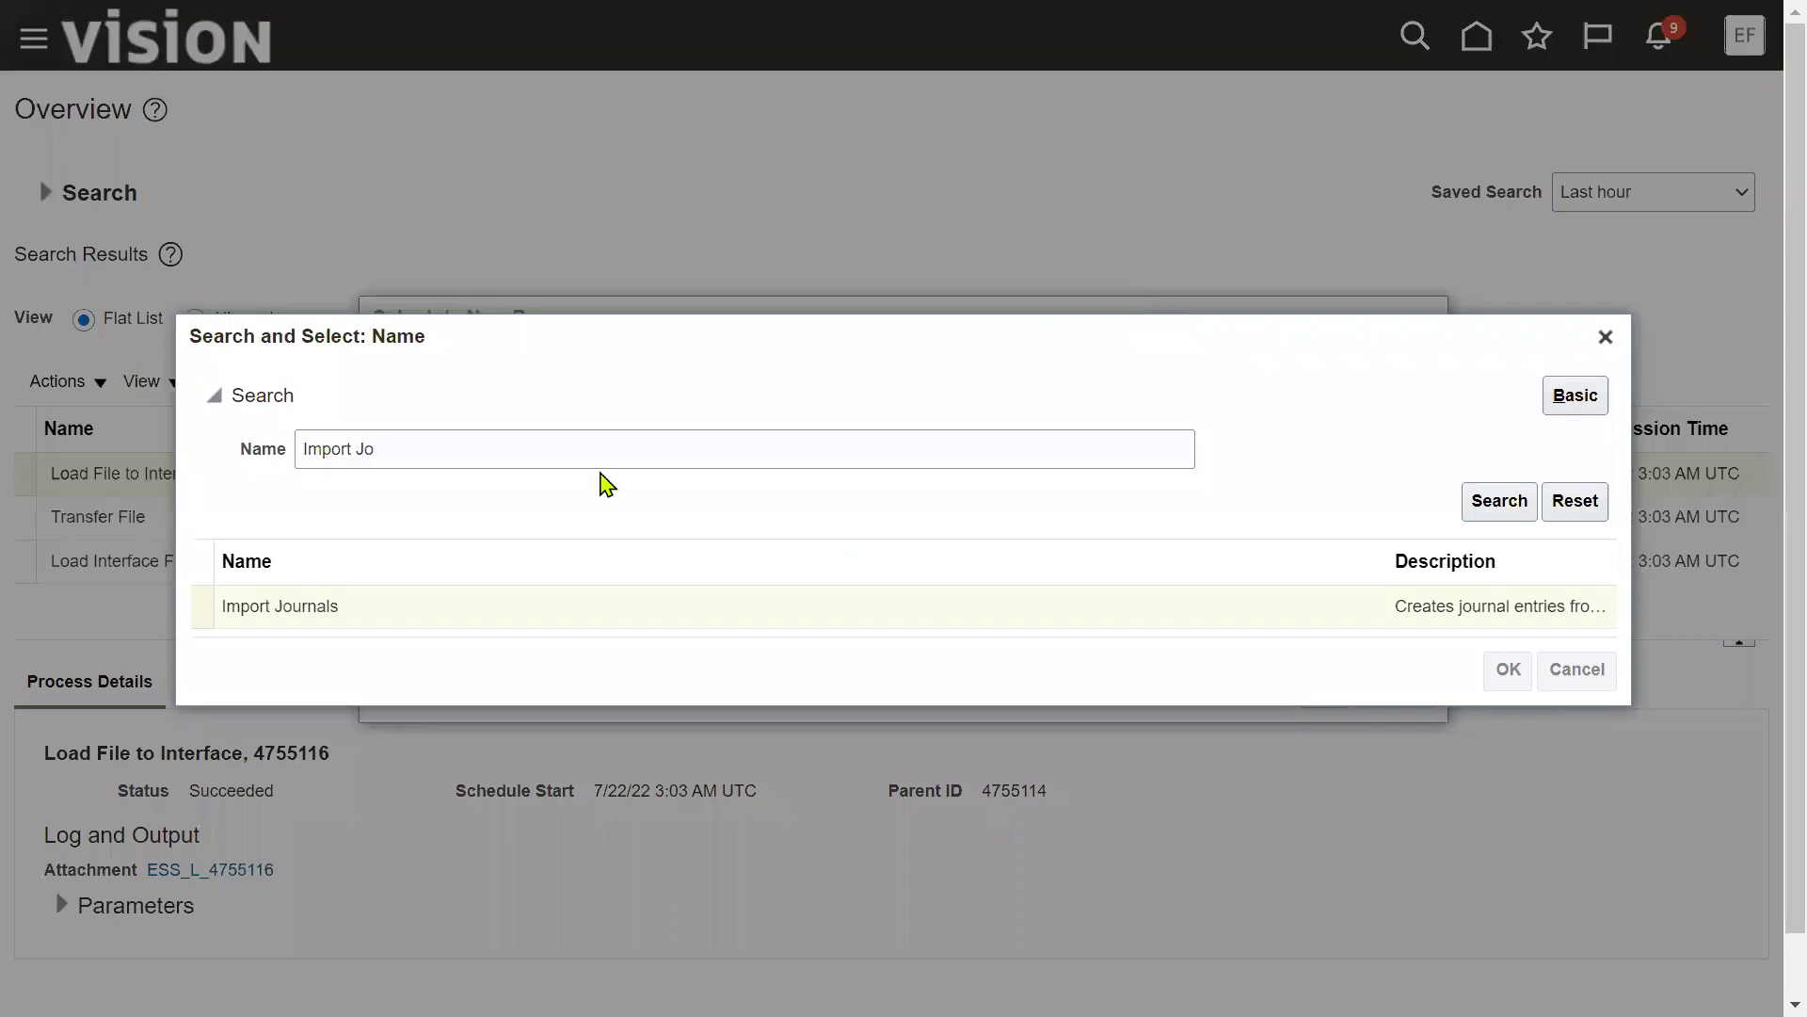
pyautogui.press('Return')
pyautogui.click(1323, 686)
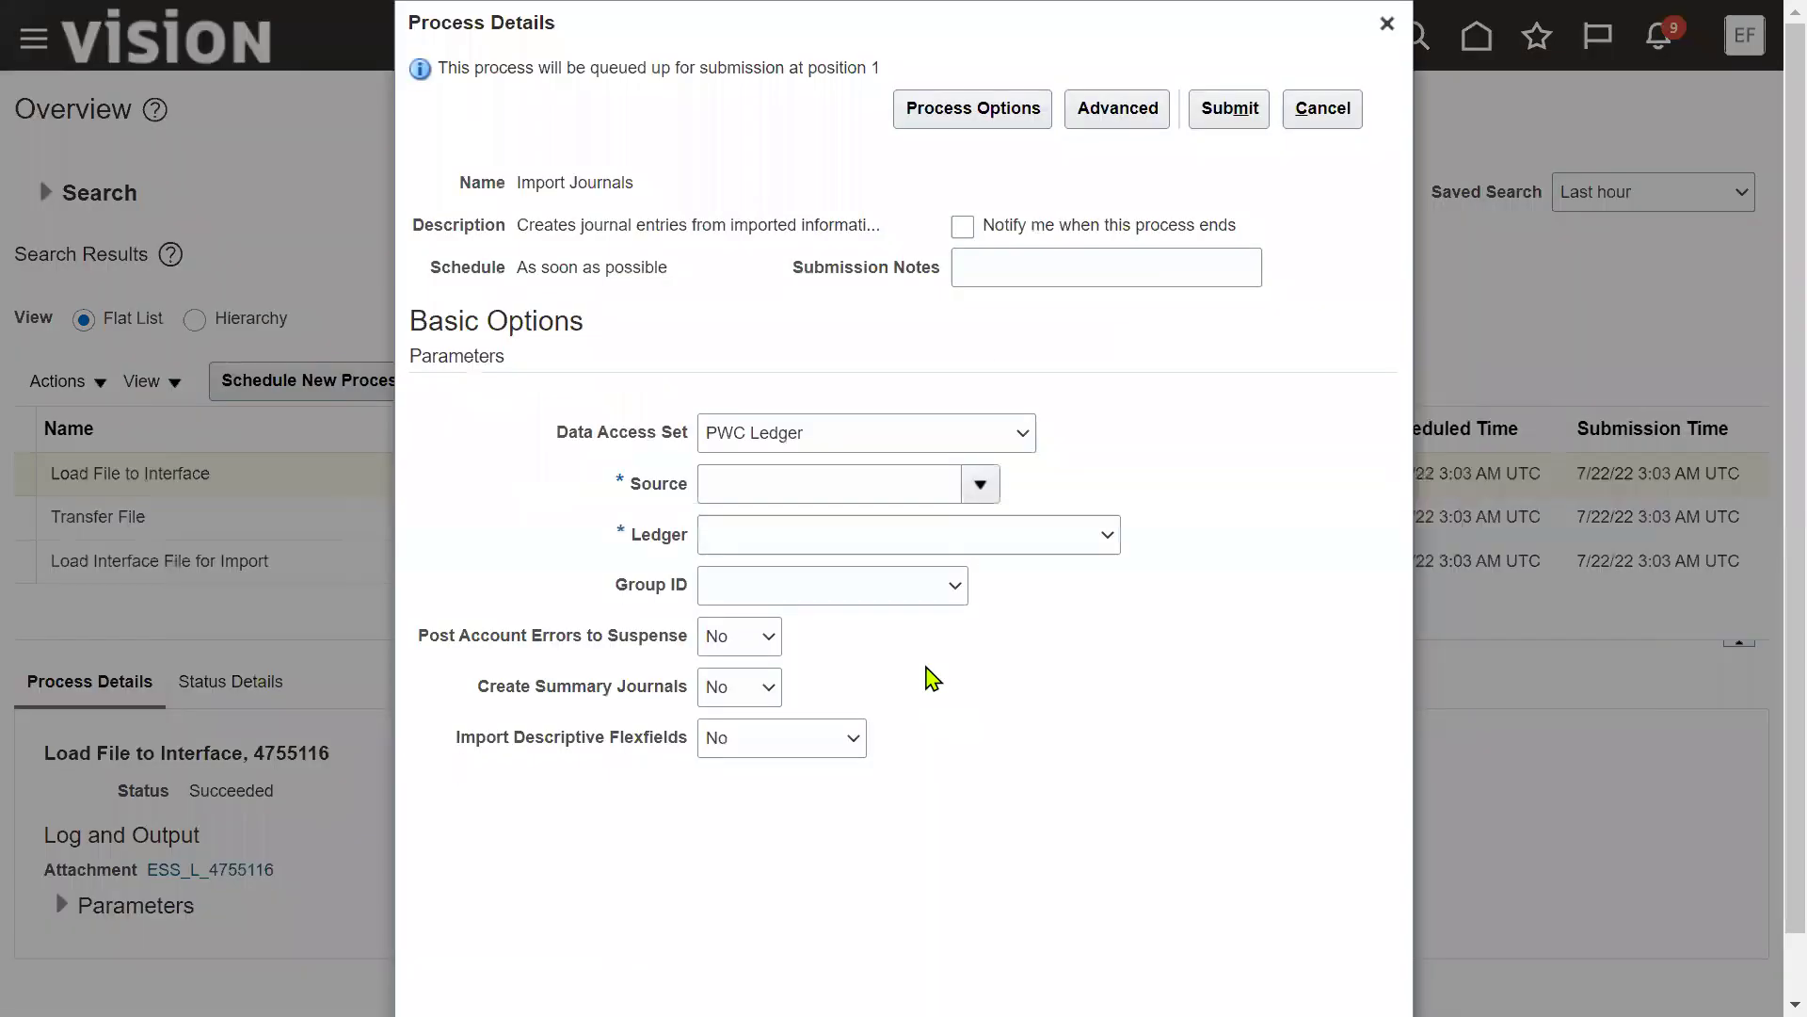
# Set the Import Journals source to PWC Source and the group ID to 123, and submit the process
pyautogui.moveTo(563, 437); pyautogui.dragTo(706, 450)
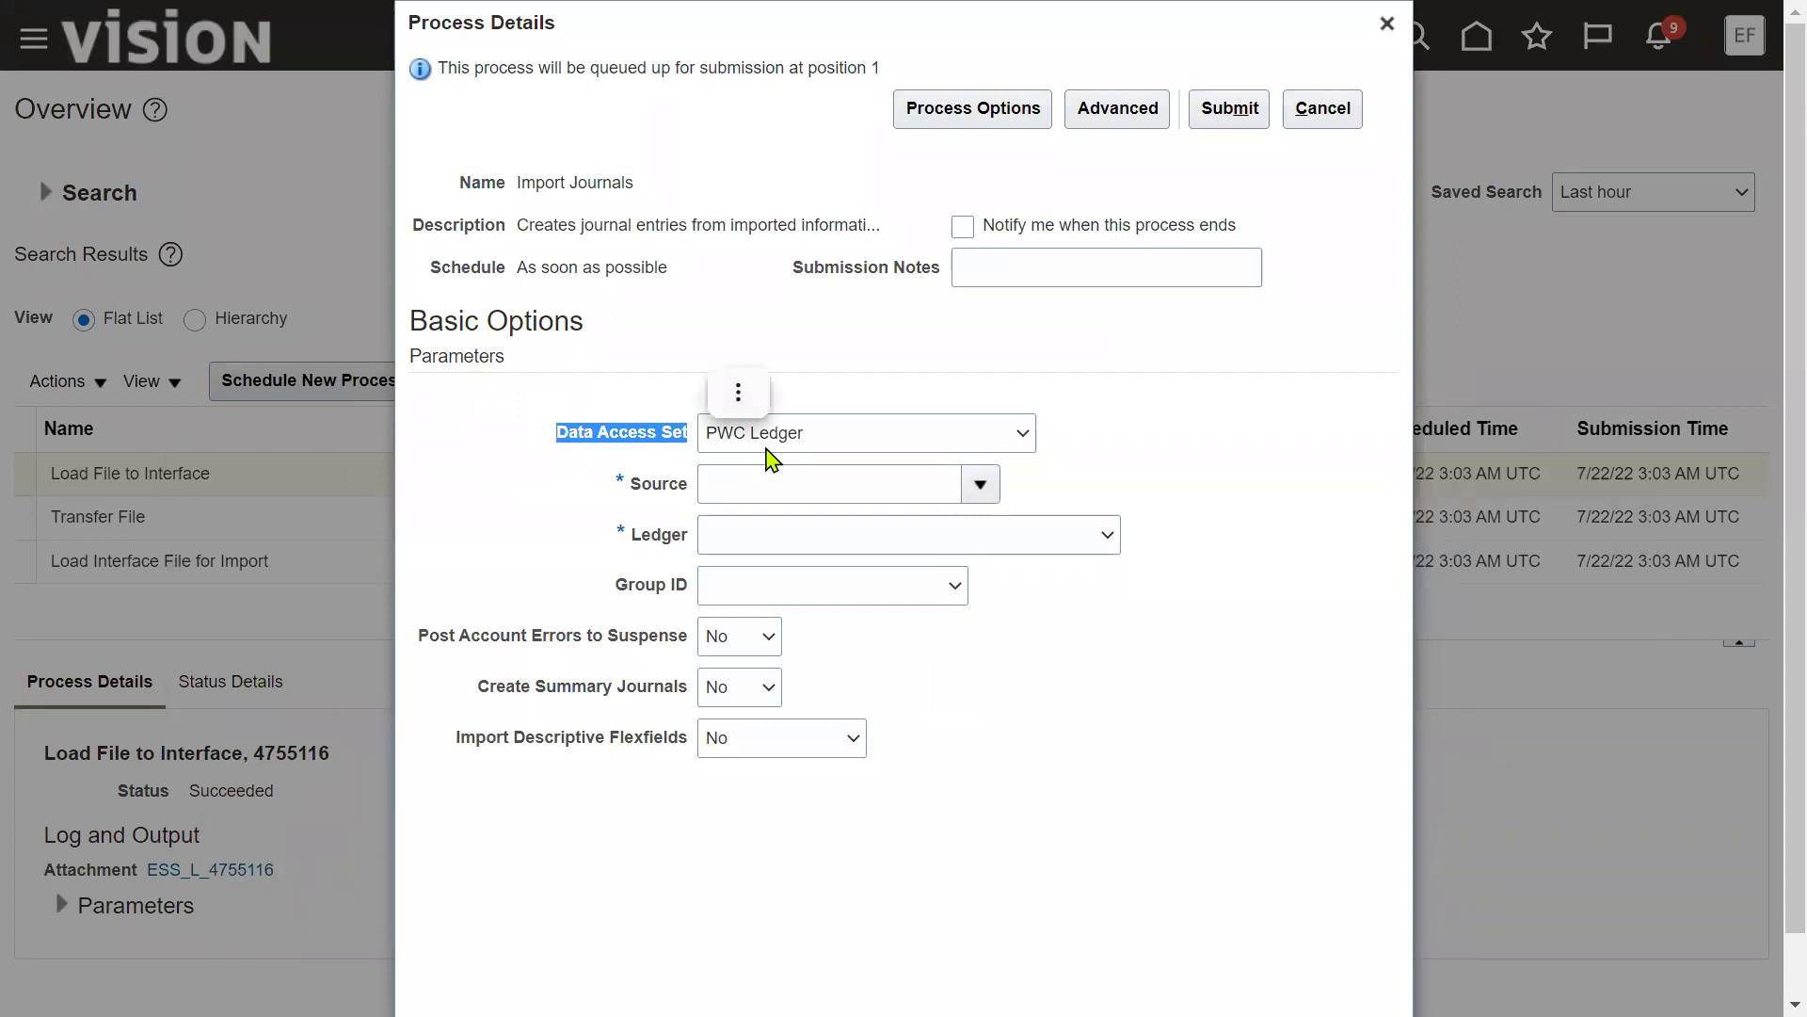
pyautogui.click(979, 484)
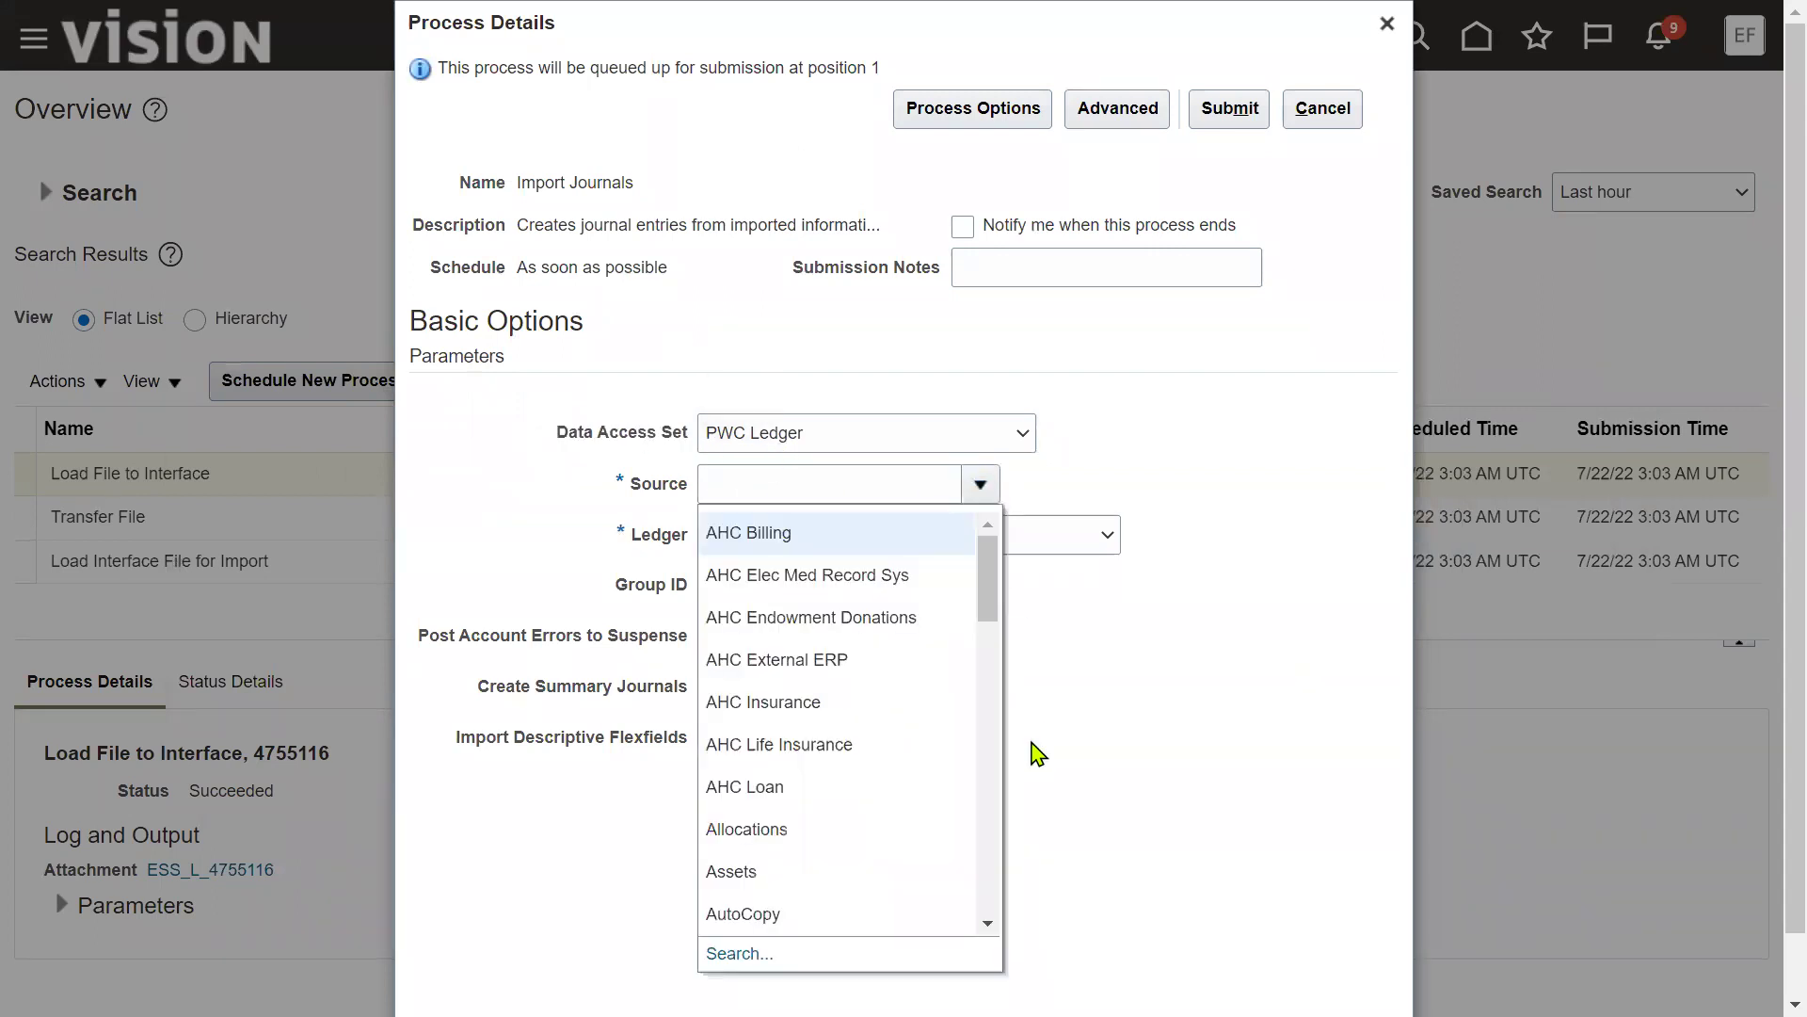
pyautogui.moveTo(993, 610); pyautogui.dragTo(984, 781)
pyautogui.click(856, 678)
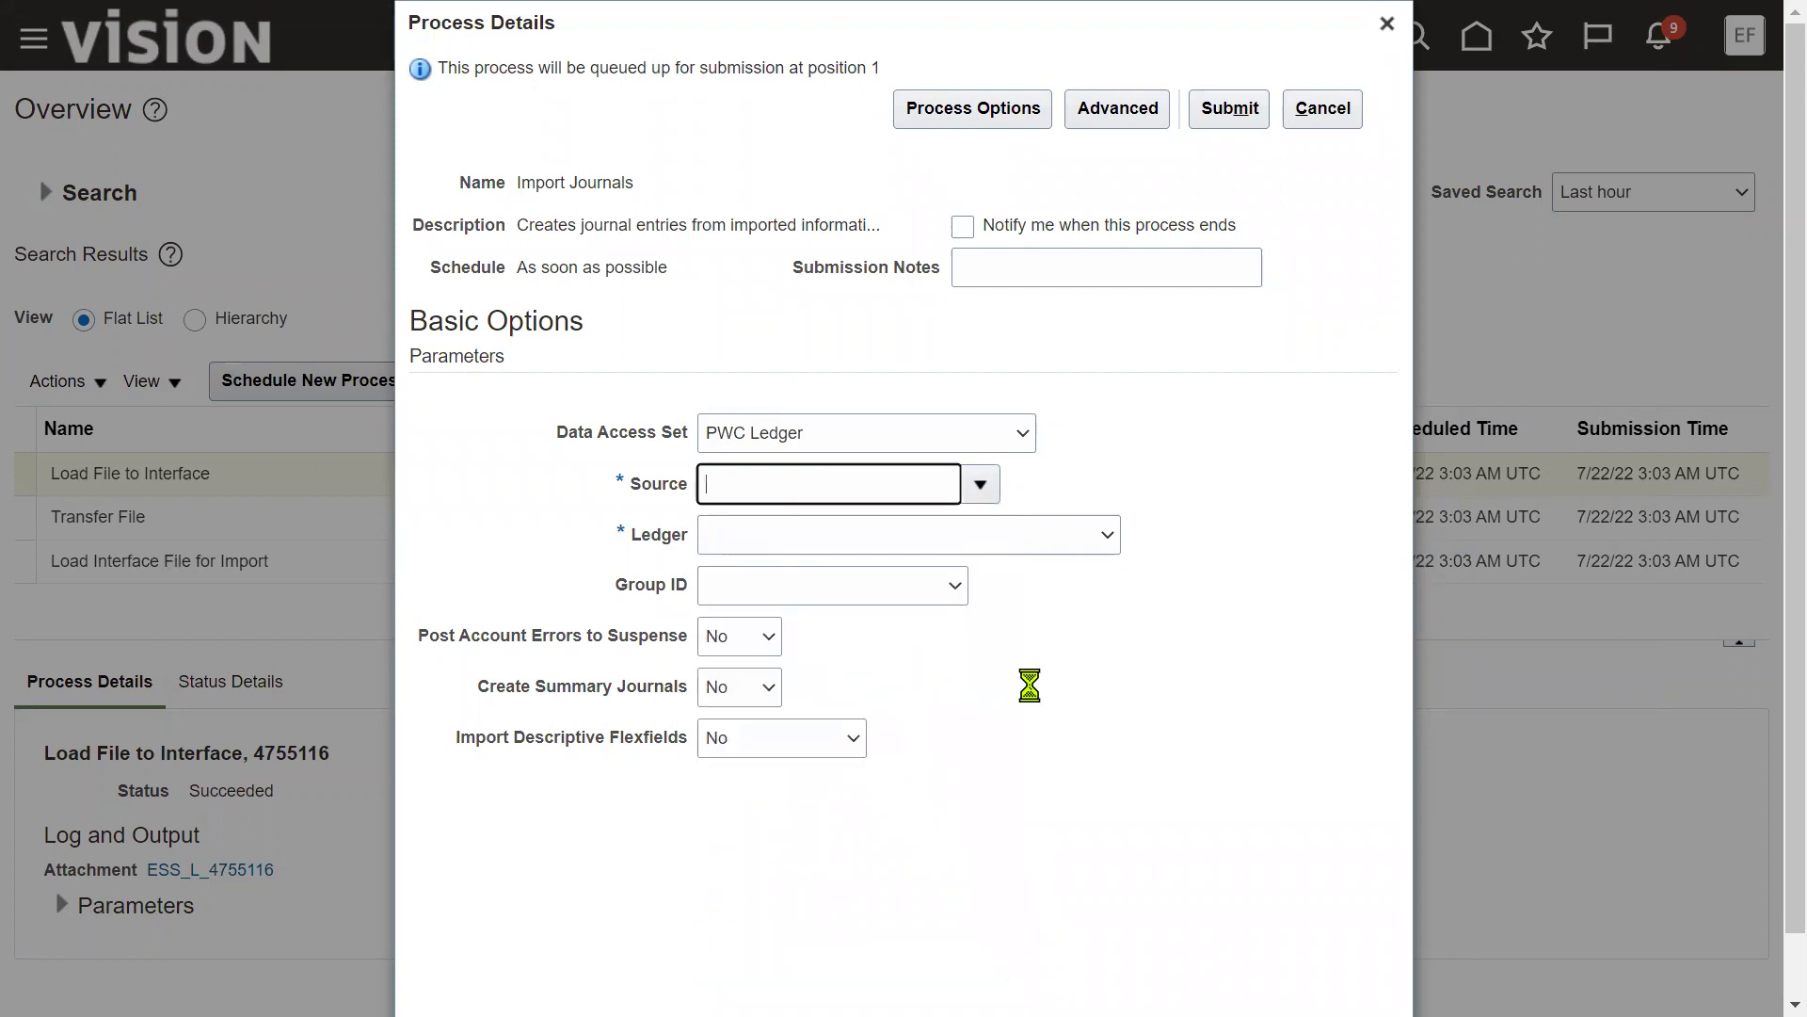
pyautogui.click(815, 599)
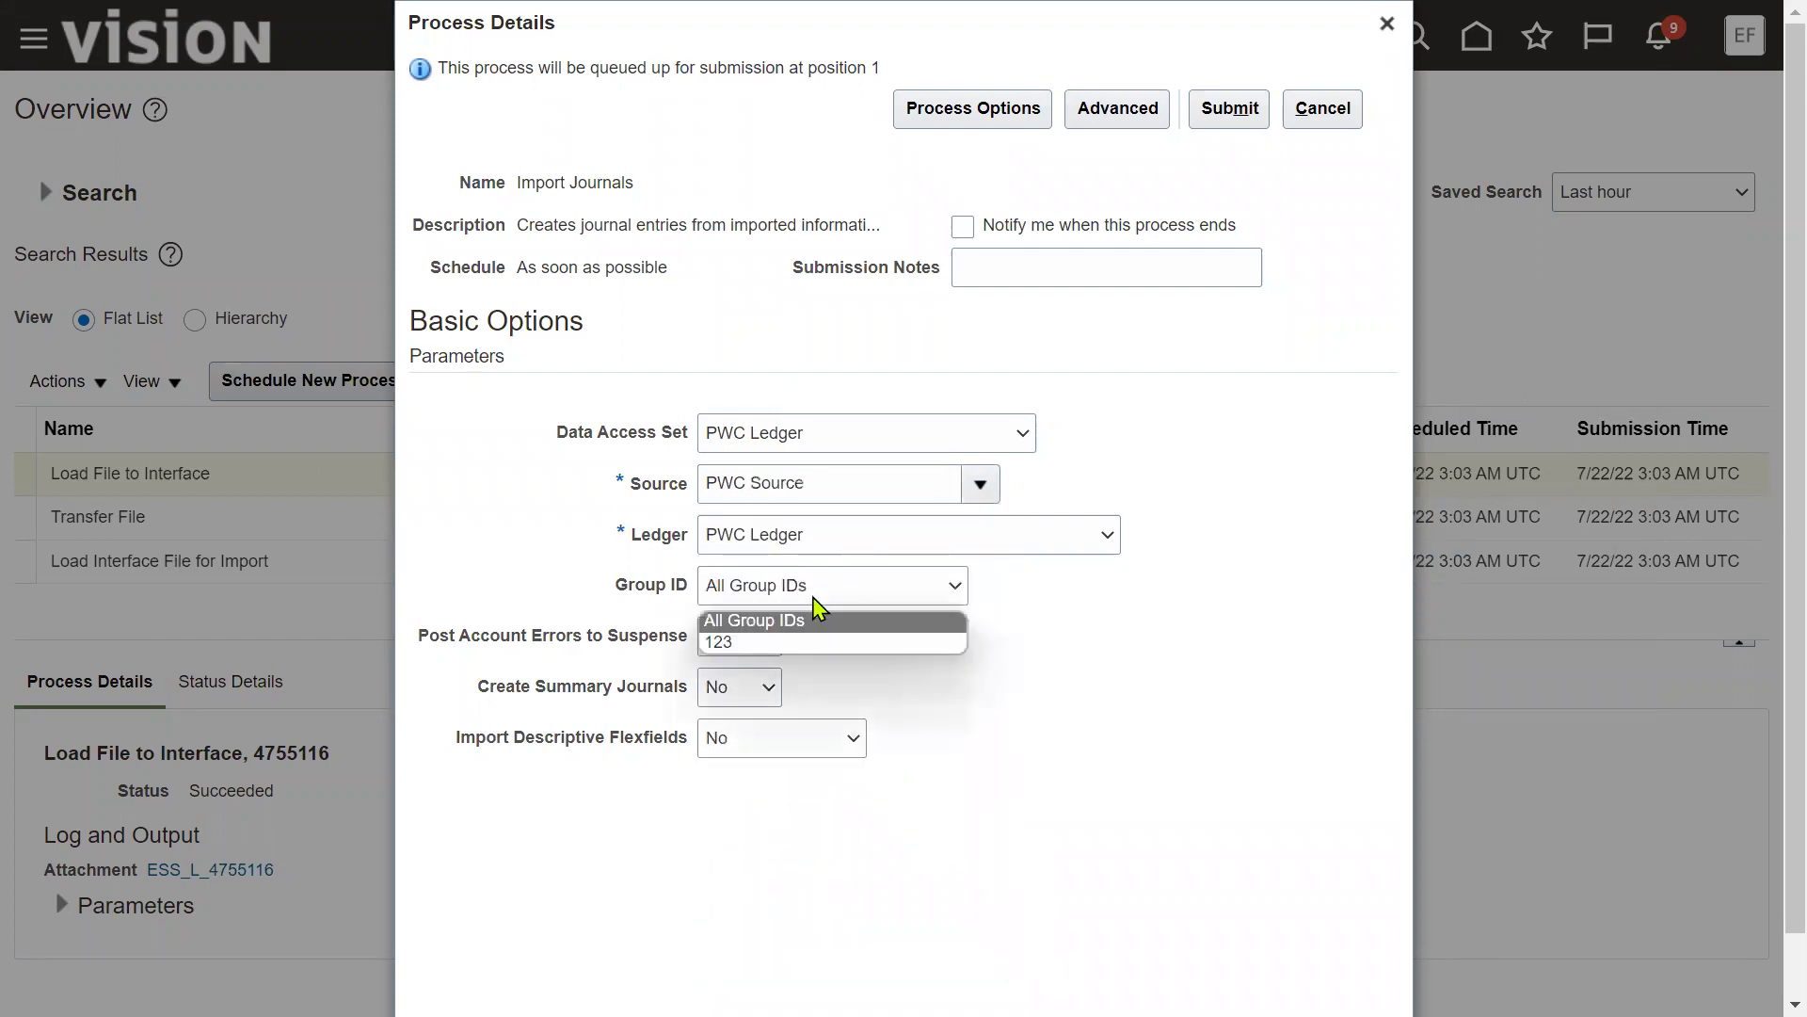
pyautogui.click(739, 622)
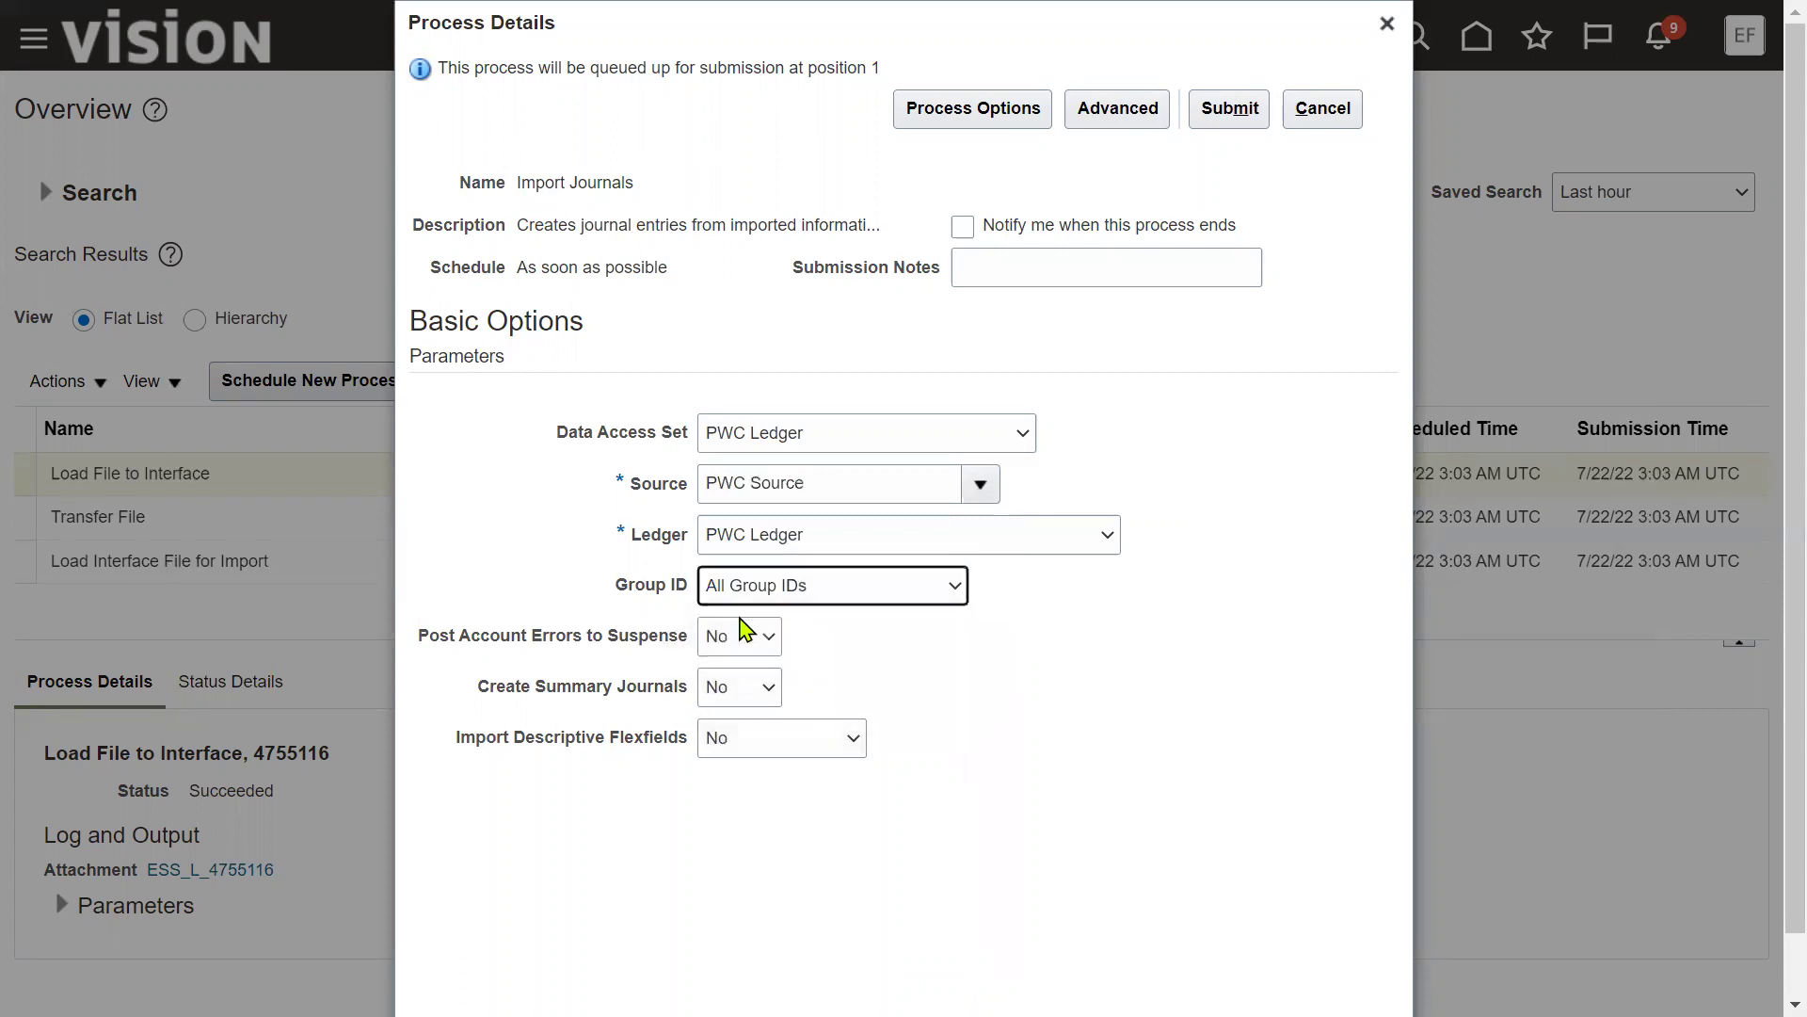
pyautogui.click(759, 598)
pyautogui.click(734, 644)
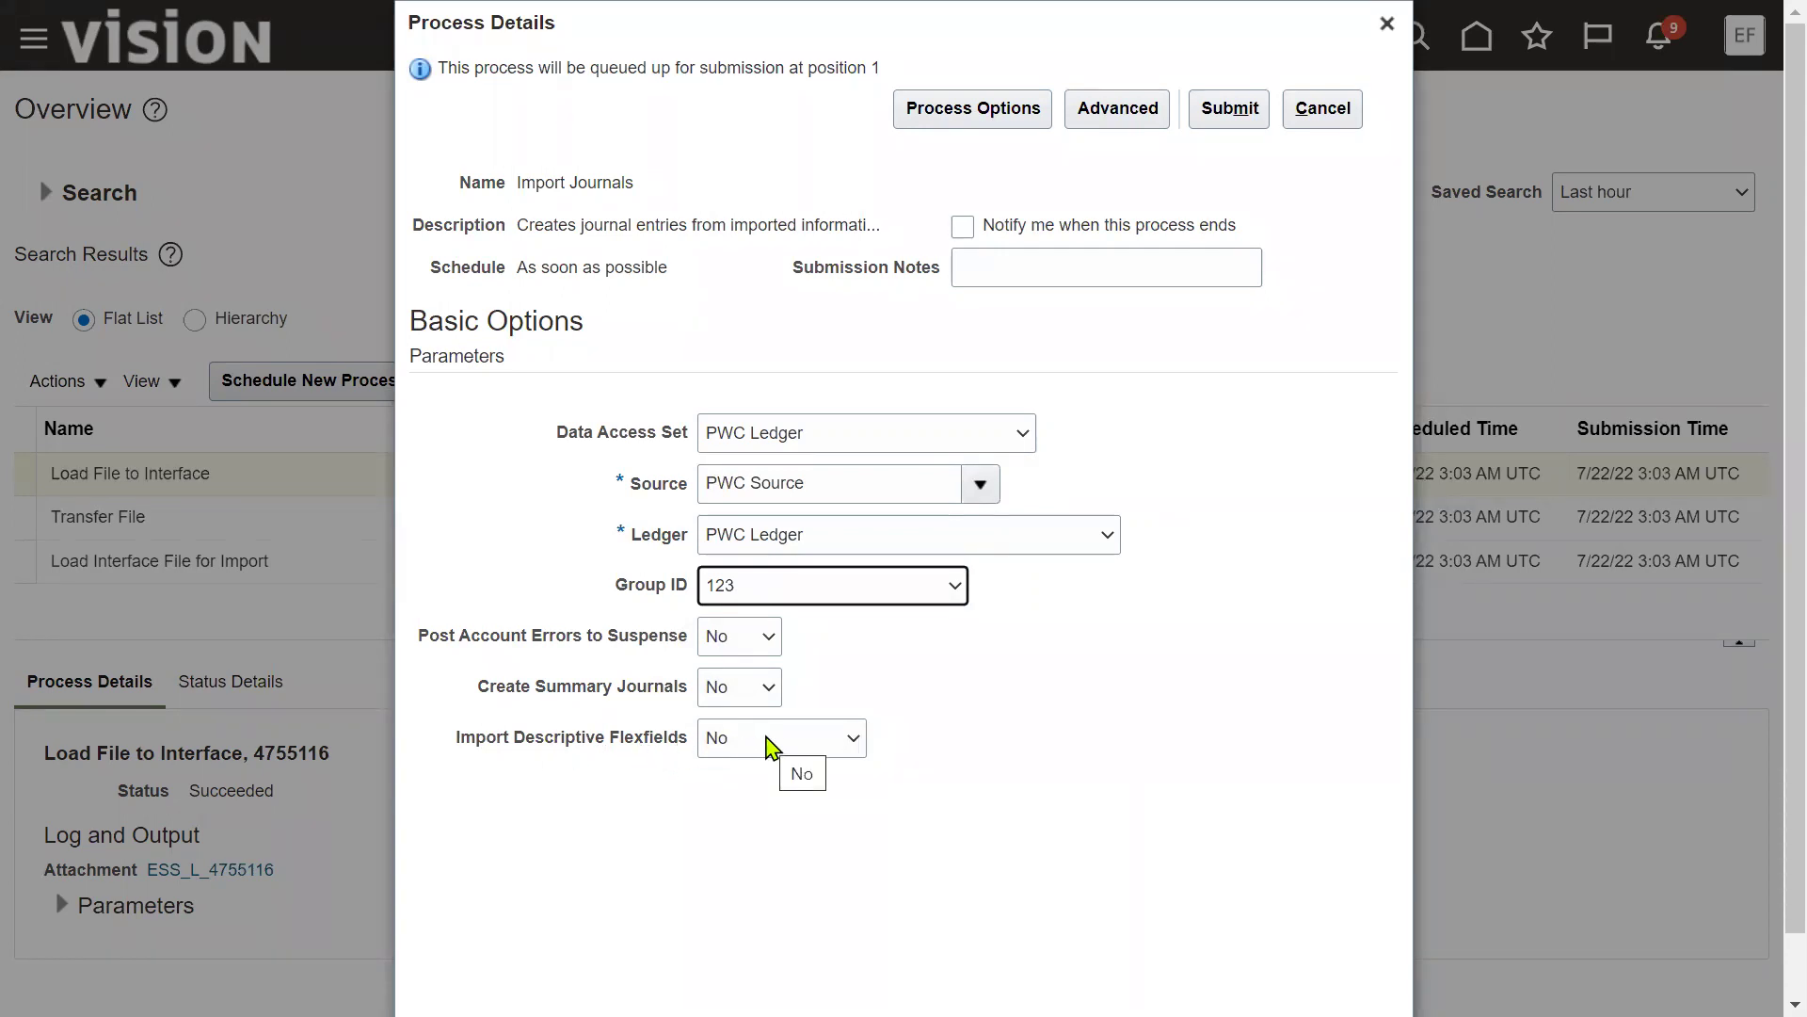
pyautogui.click(1228, 111)
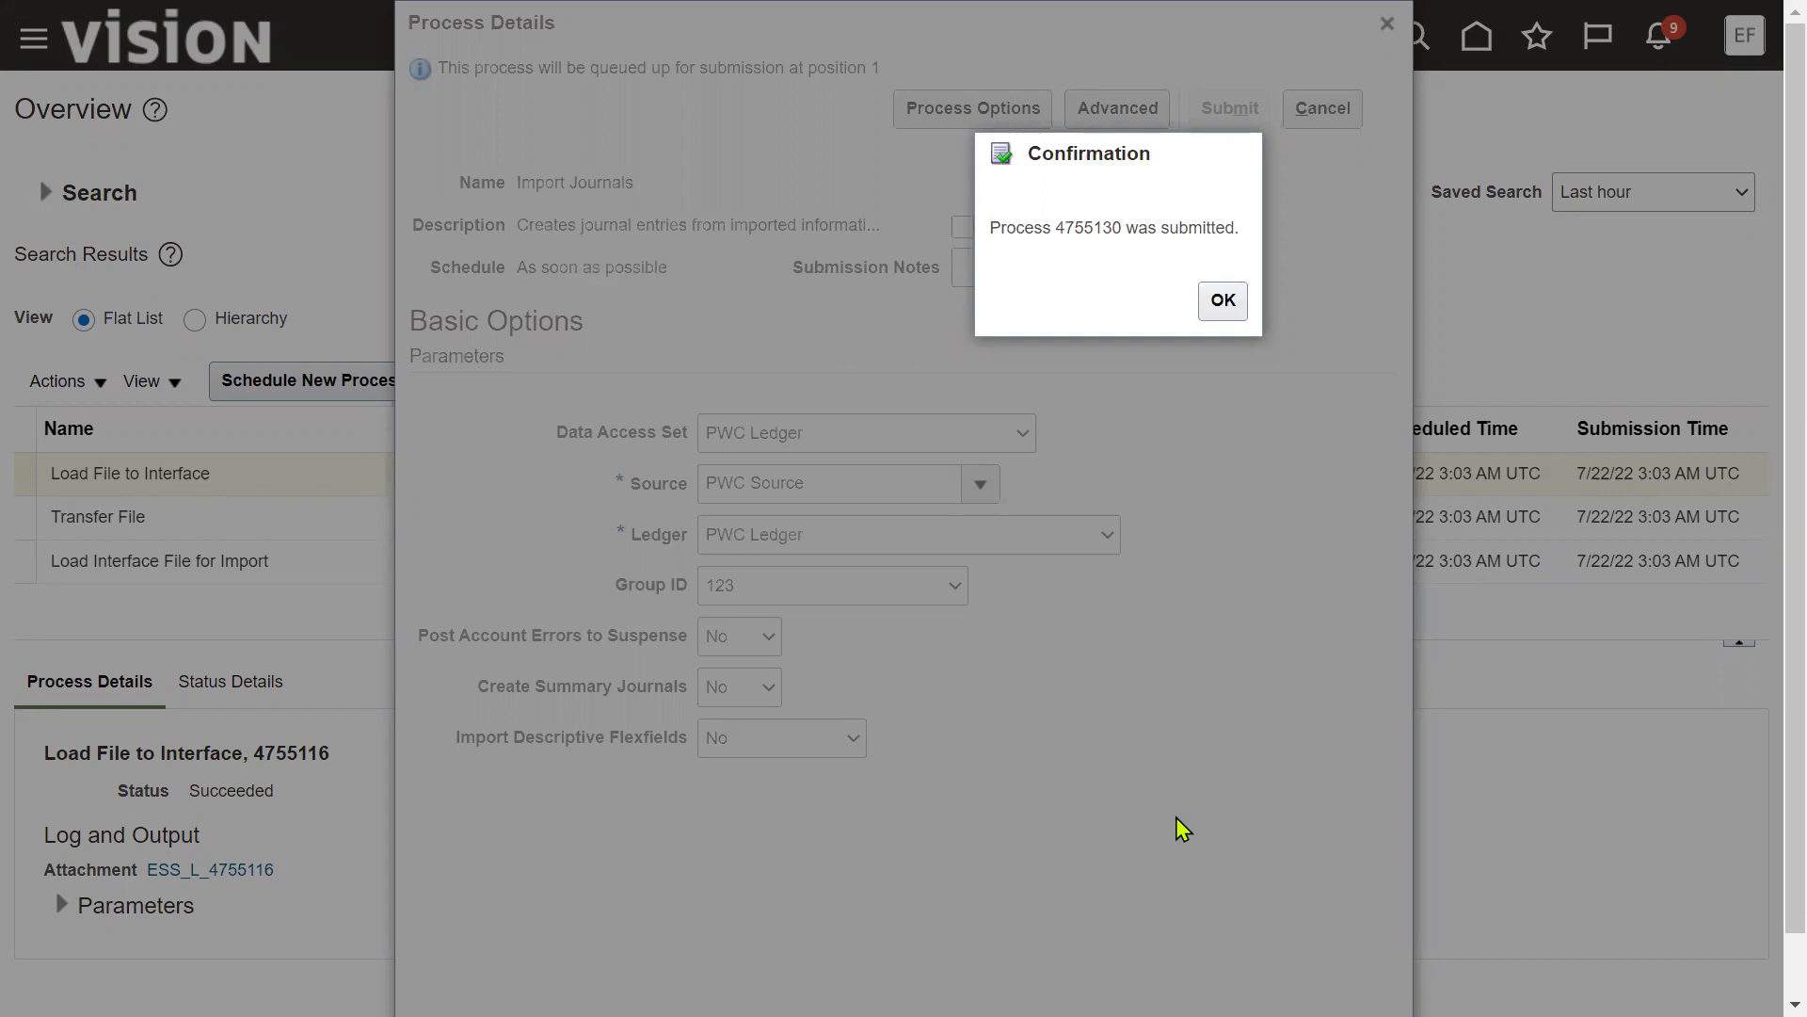
pyautogui.click(1223, 309)
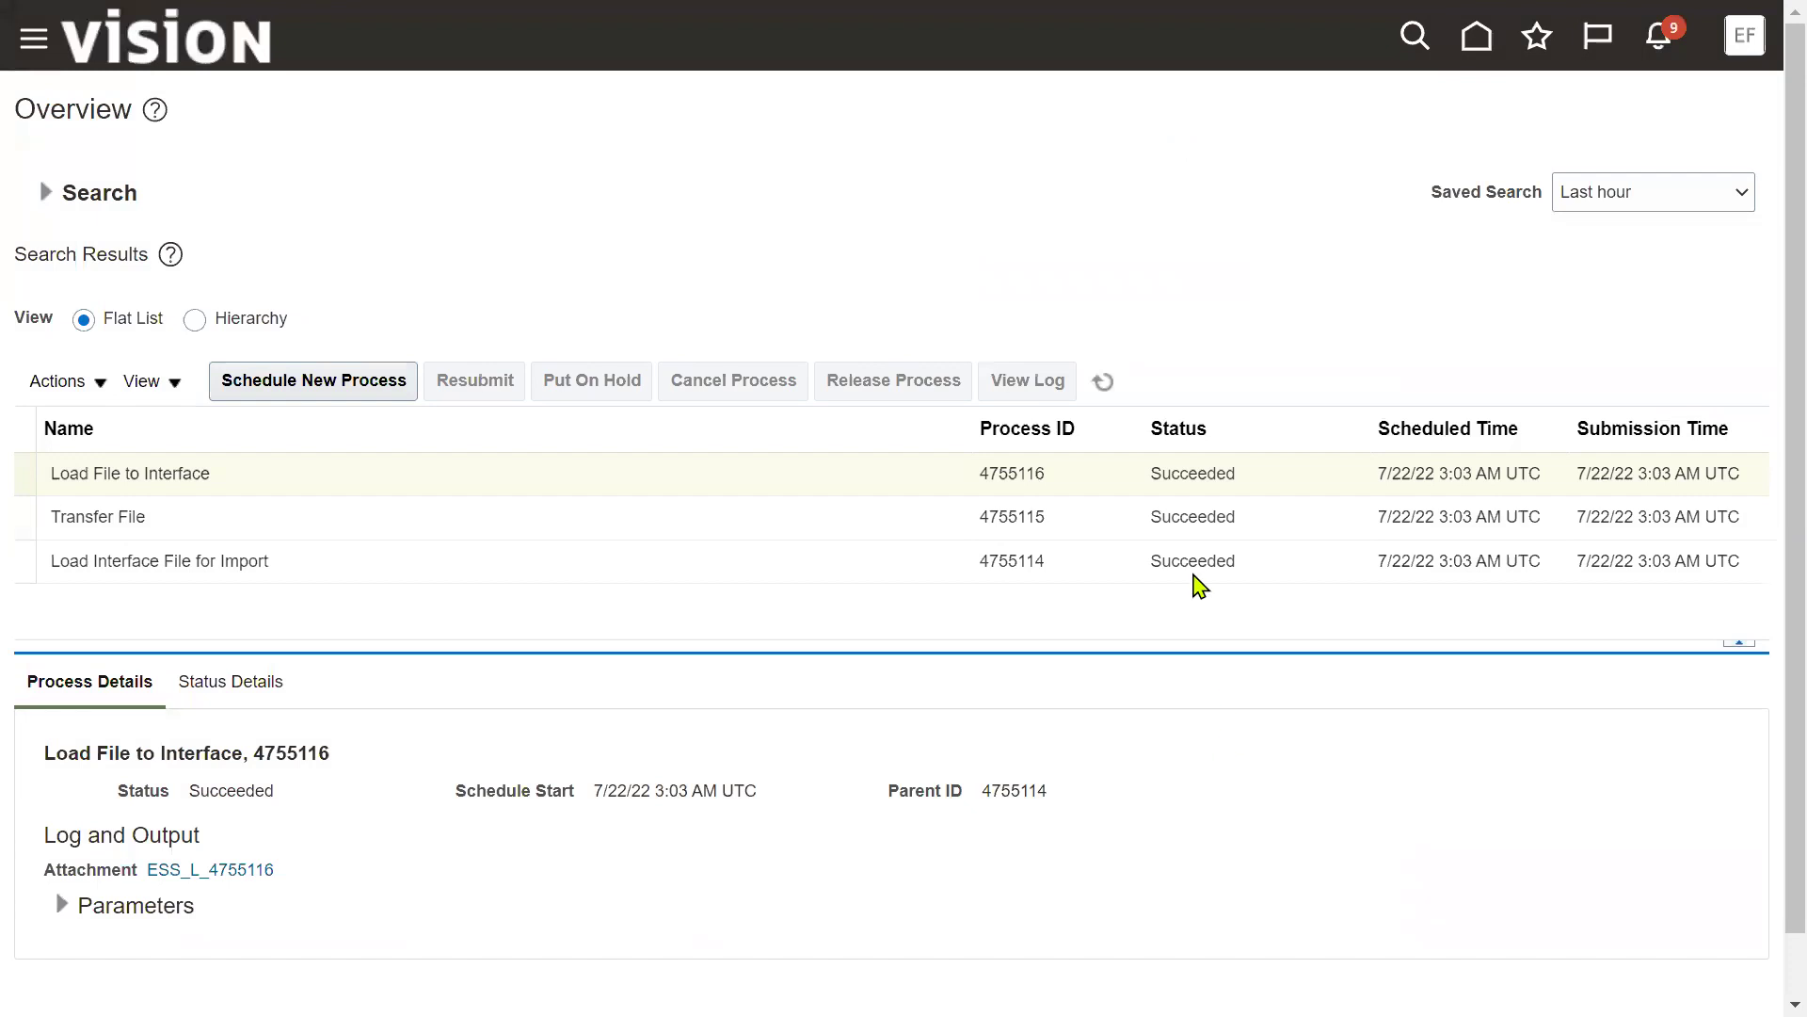
# Refresh the process list to monitor the Import Journals run and view its process details
pyautogui.click(1114, 386)
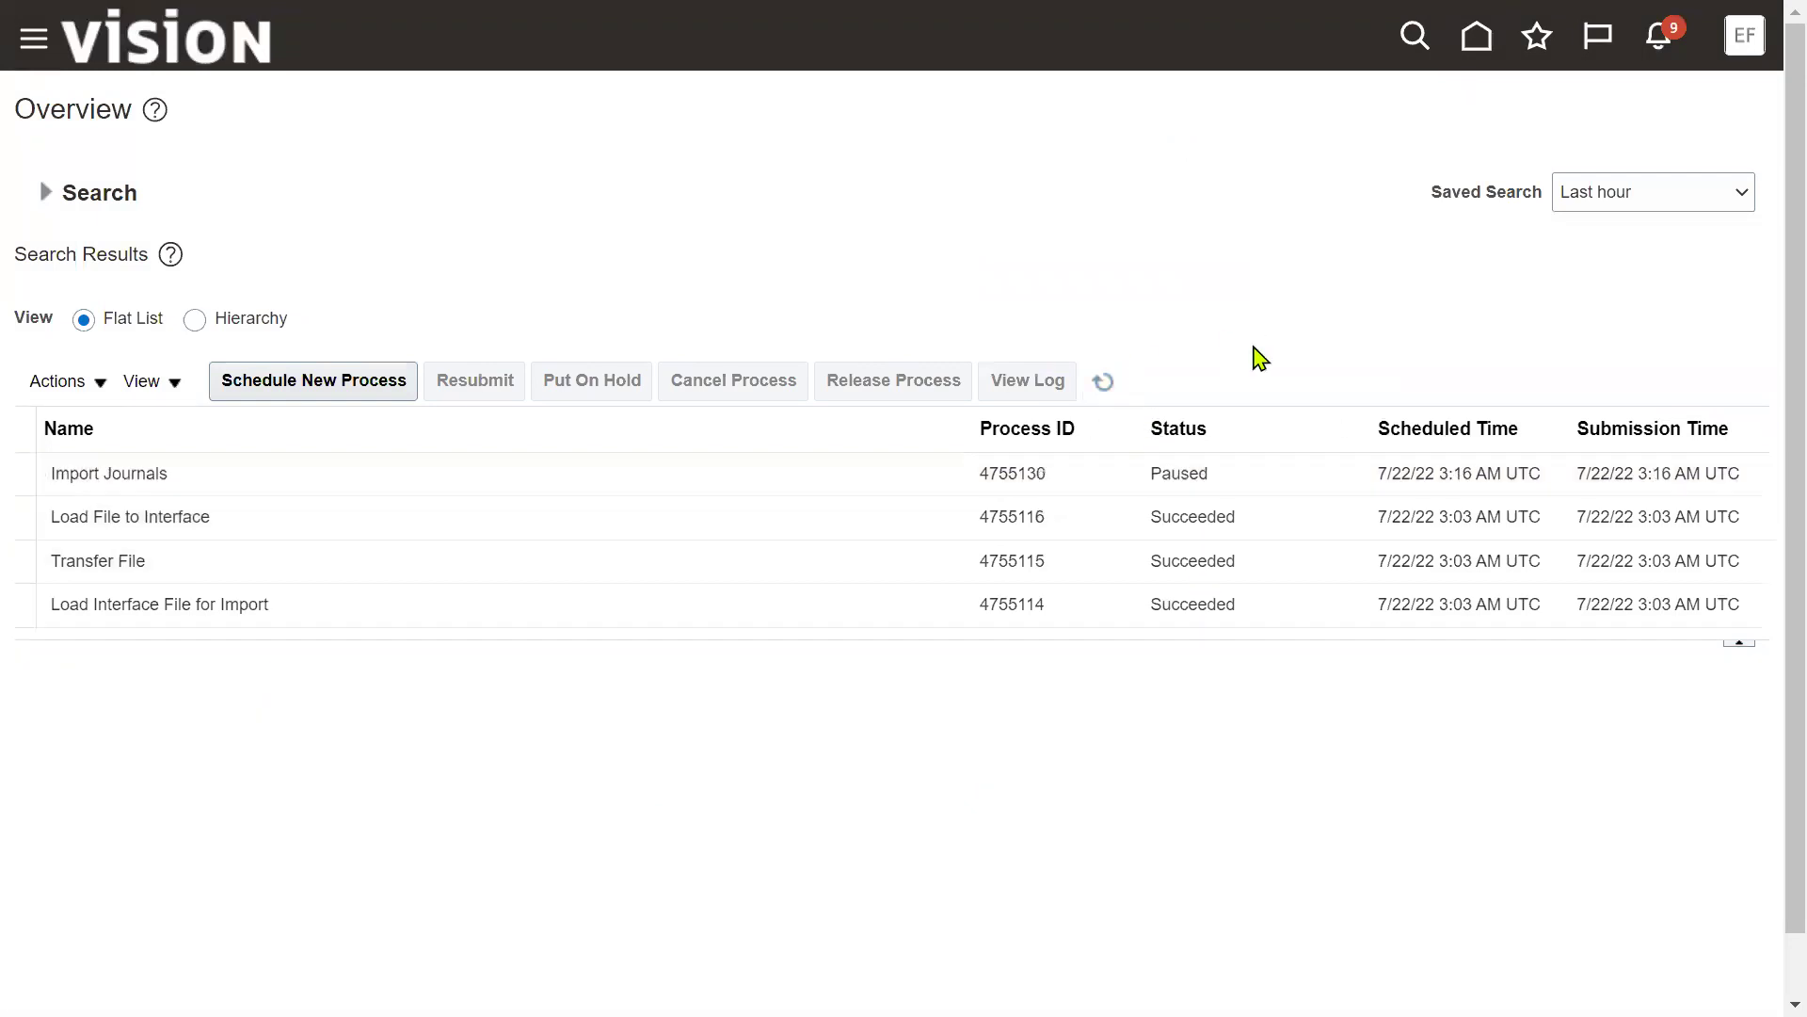
pyautogui.click(440, 470)
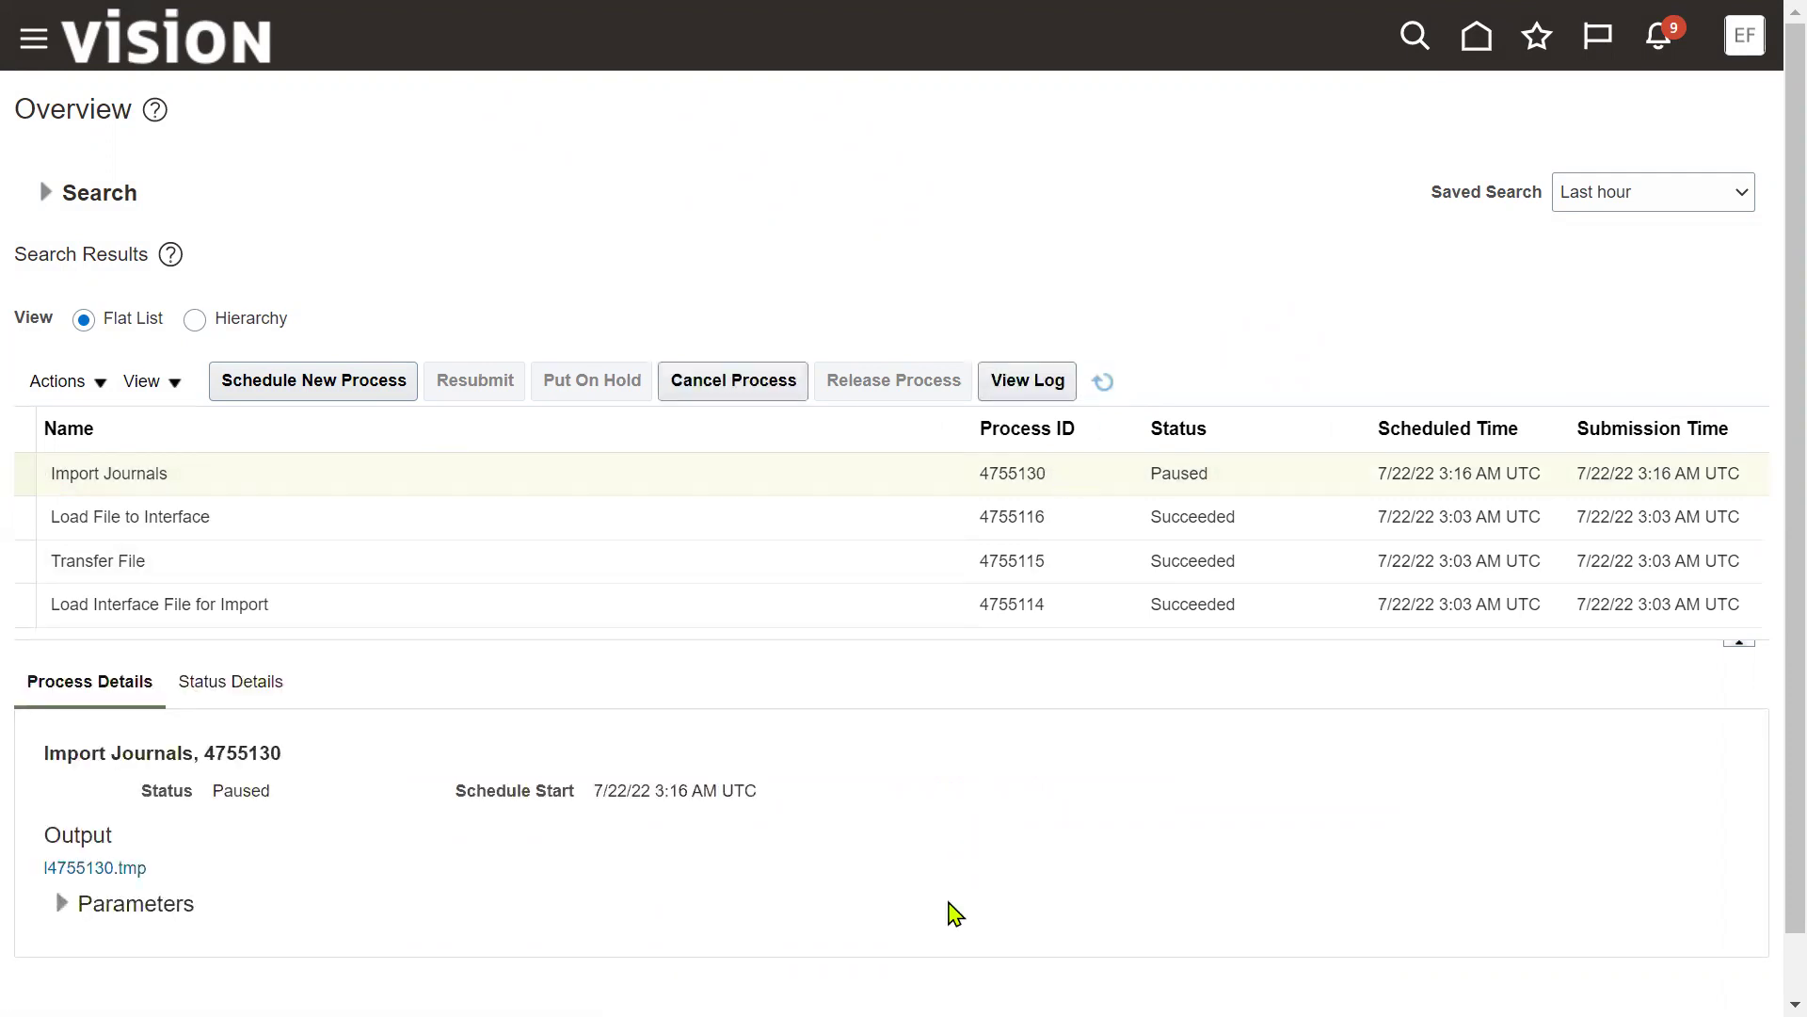
pyautogui.click(1103, 381)
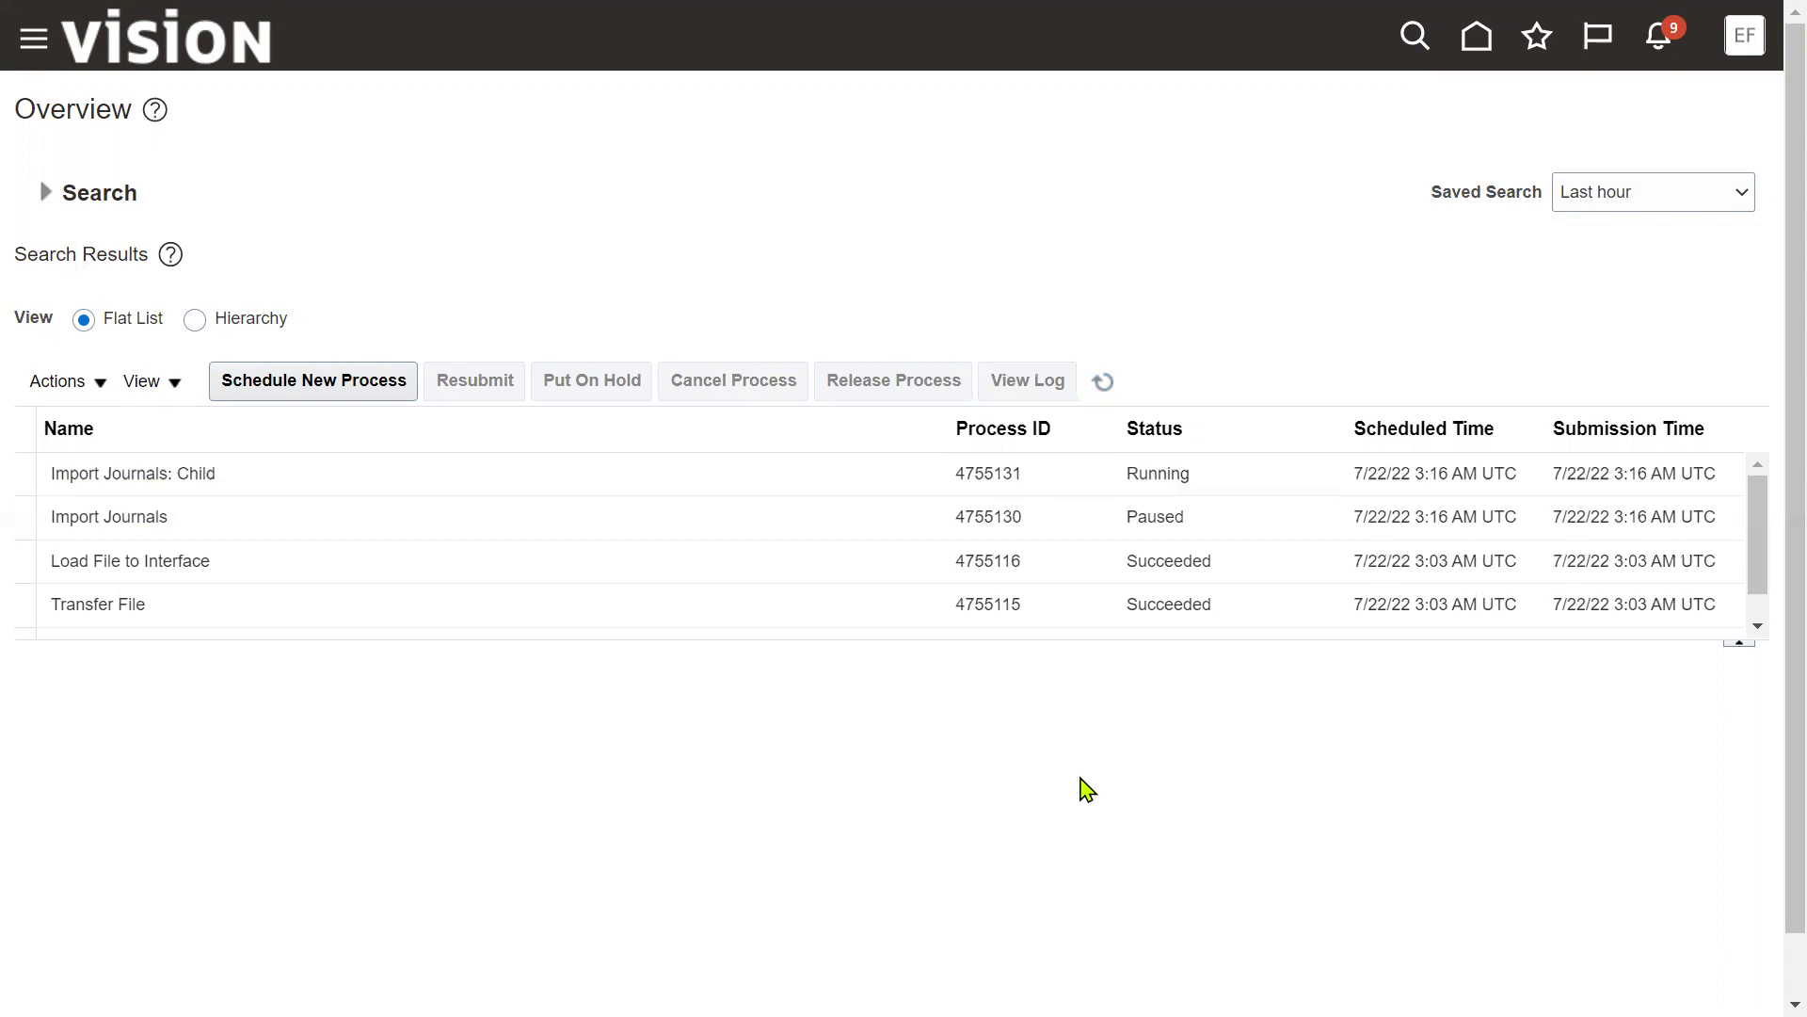
pyautogui.click(1116, 394)
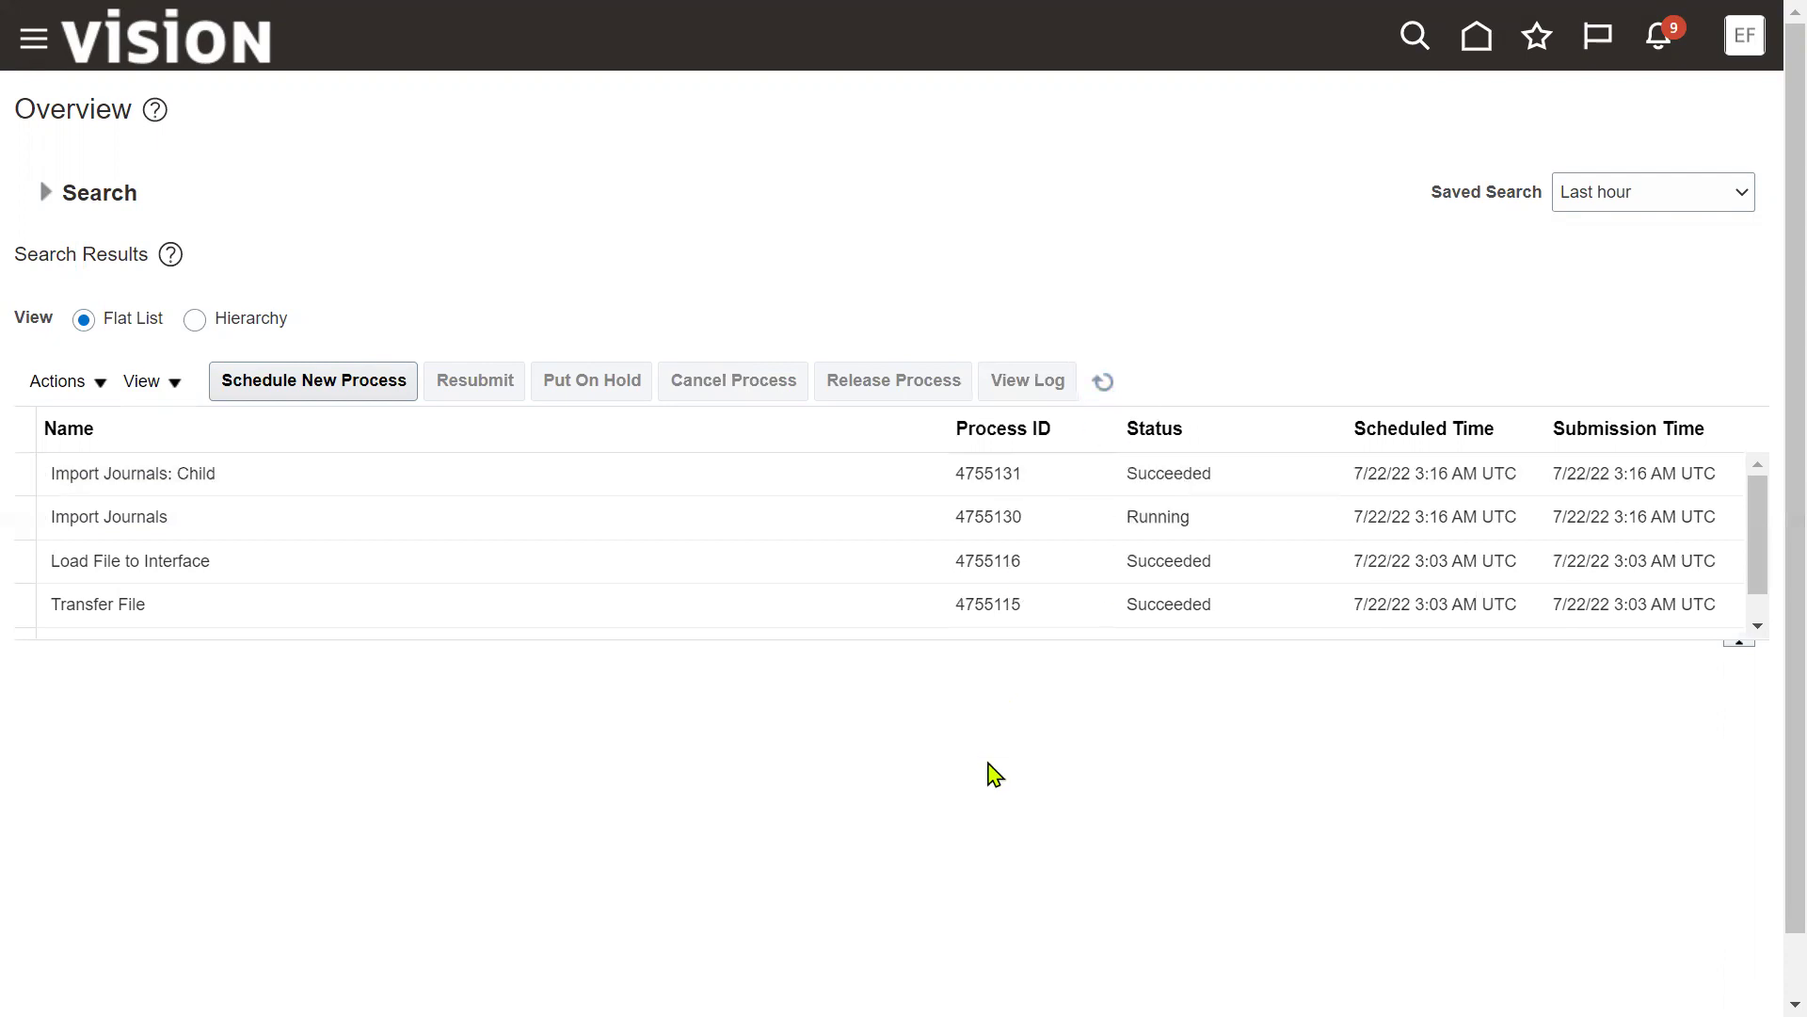
pyautogui.click(1103, 381)
pyautogui.click(1103, 381)
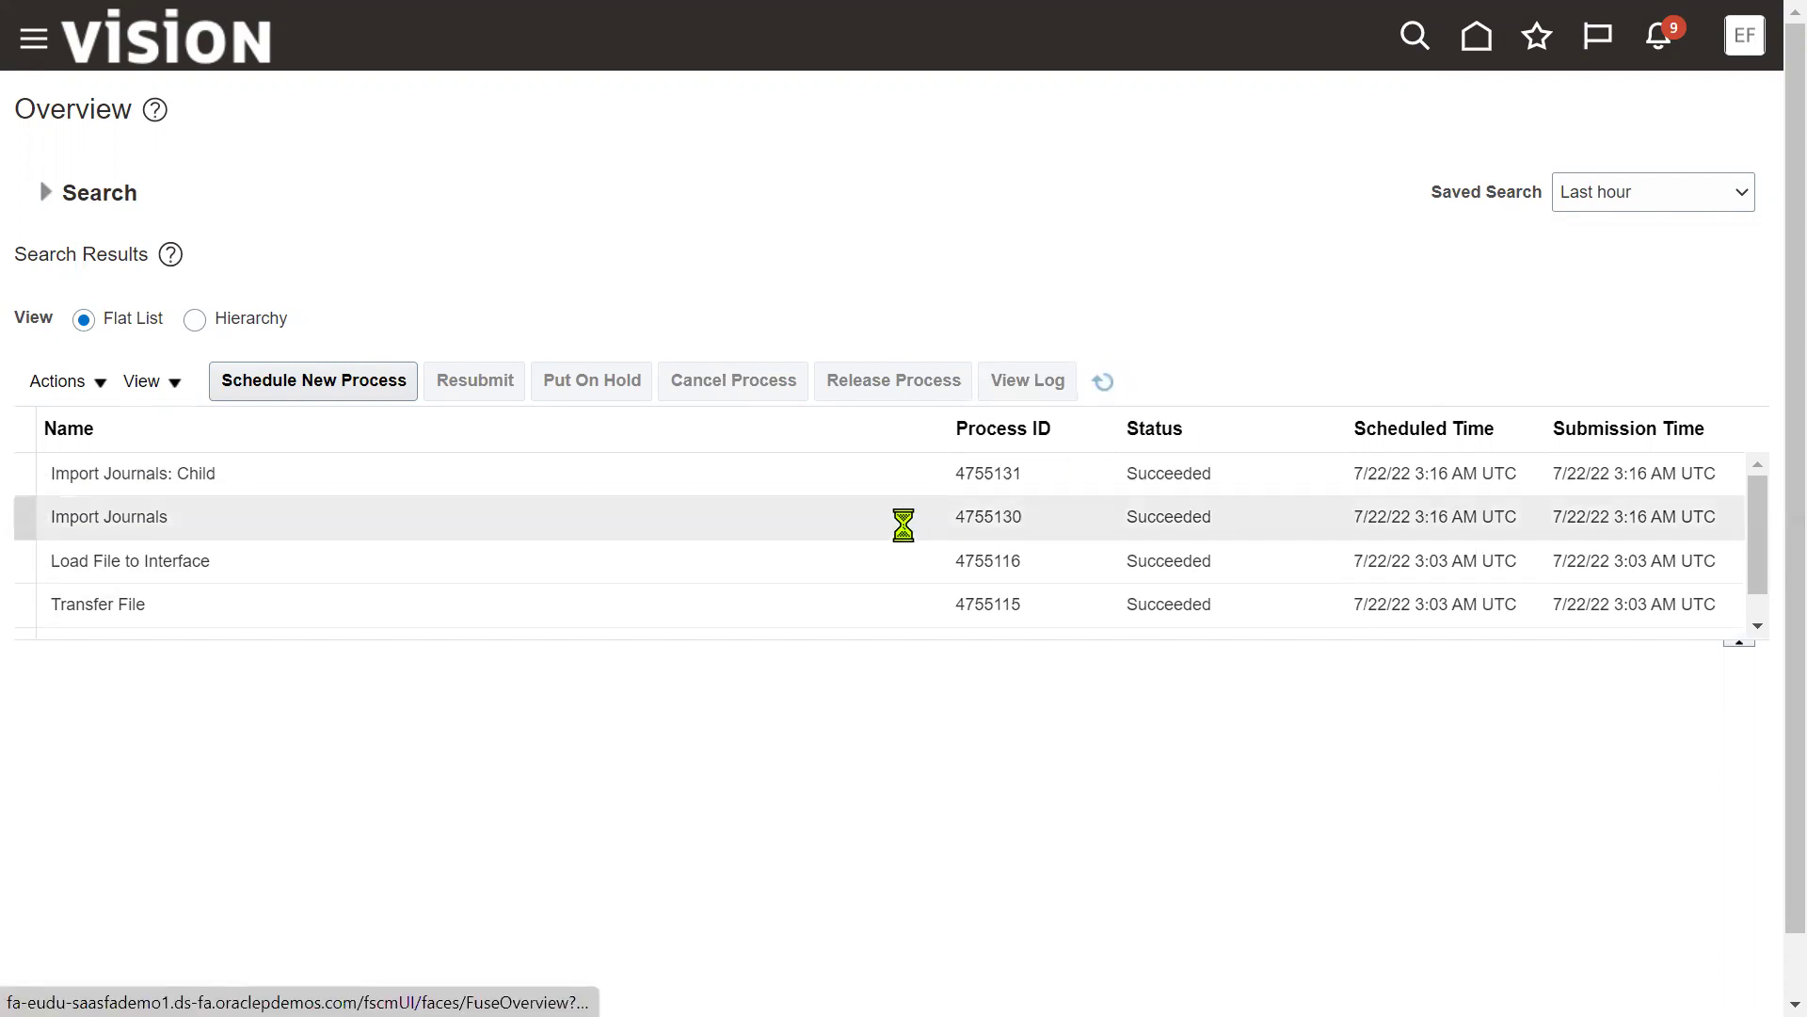
pyautogui.click(877, 513)
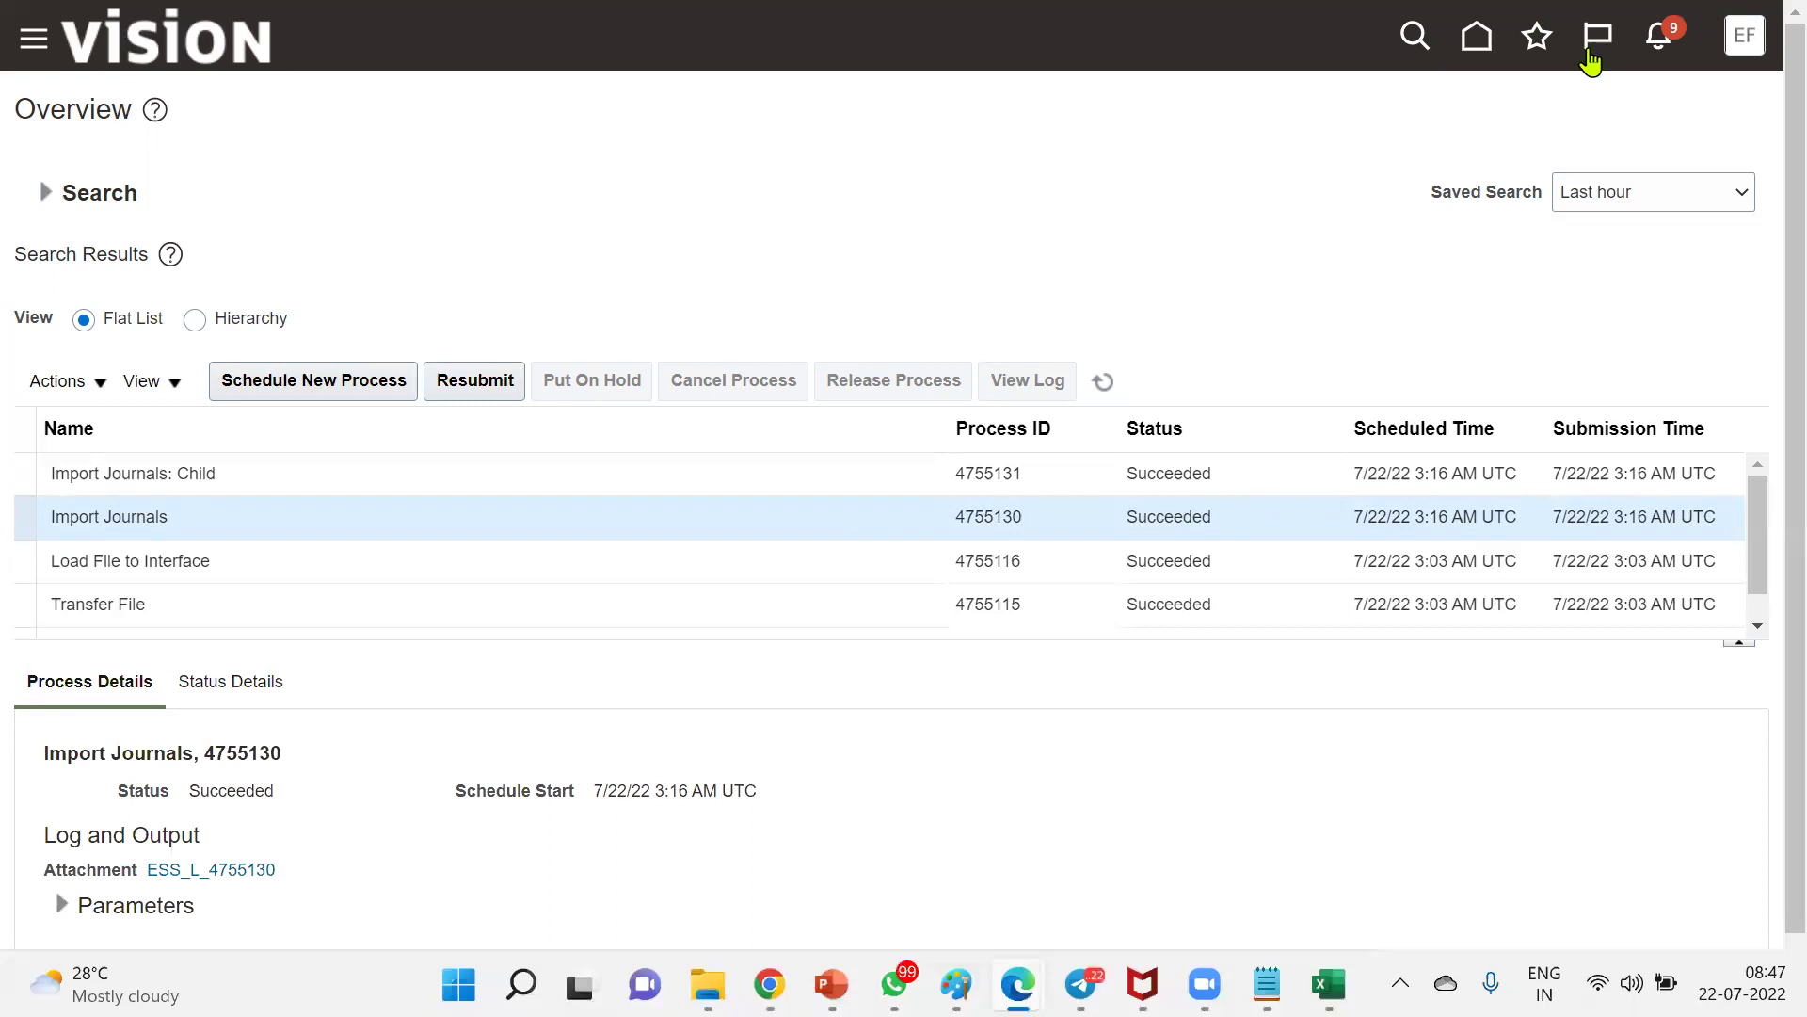
# Go to the Journals work area for PWC Ledger and open the Manage Journals task
pyautogui.click(34, 39)
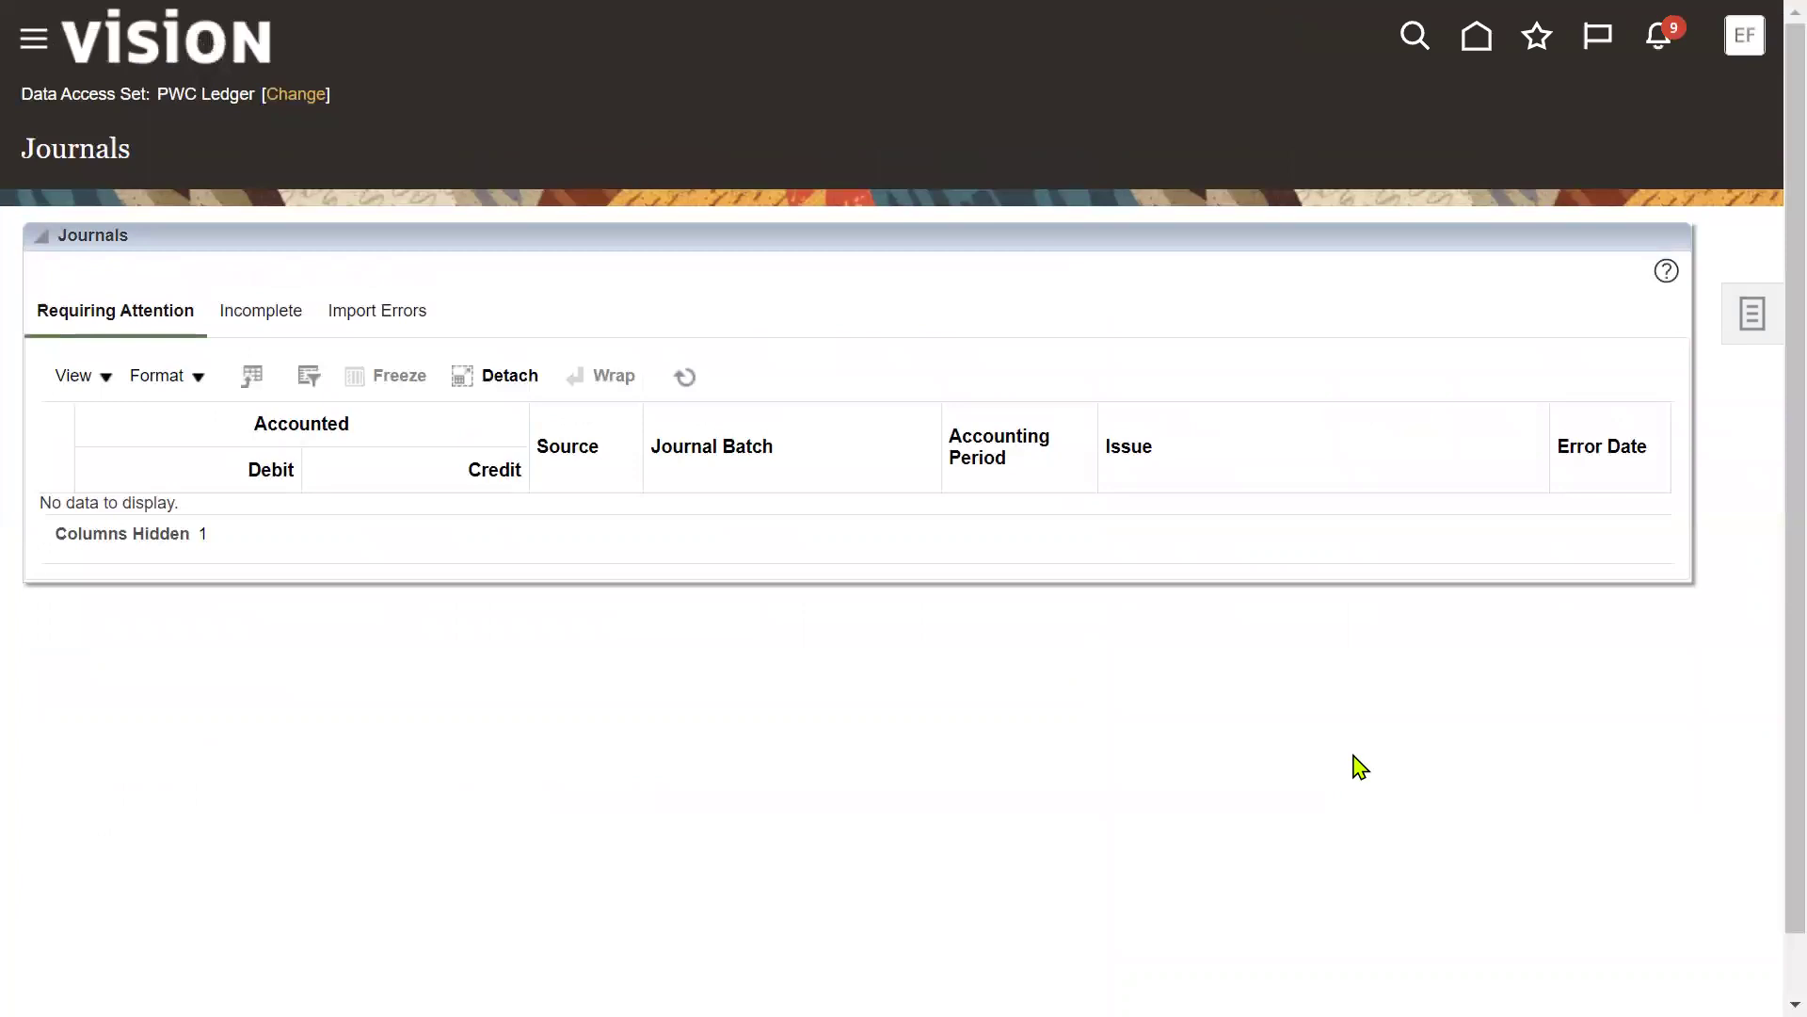
pyautogui.click(1750, 315)
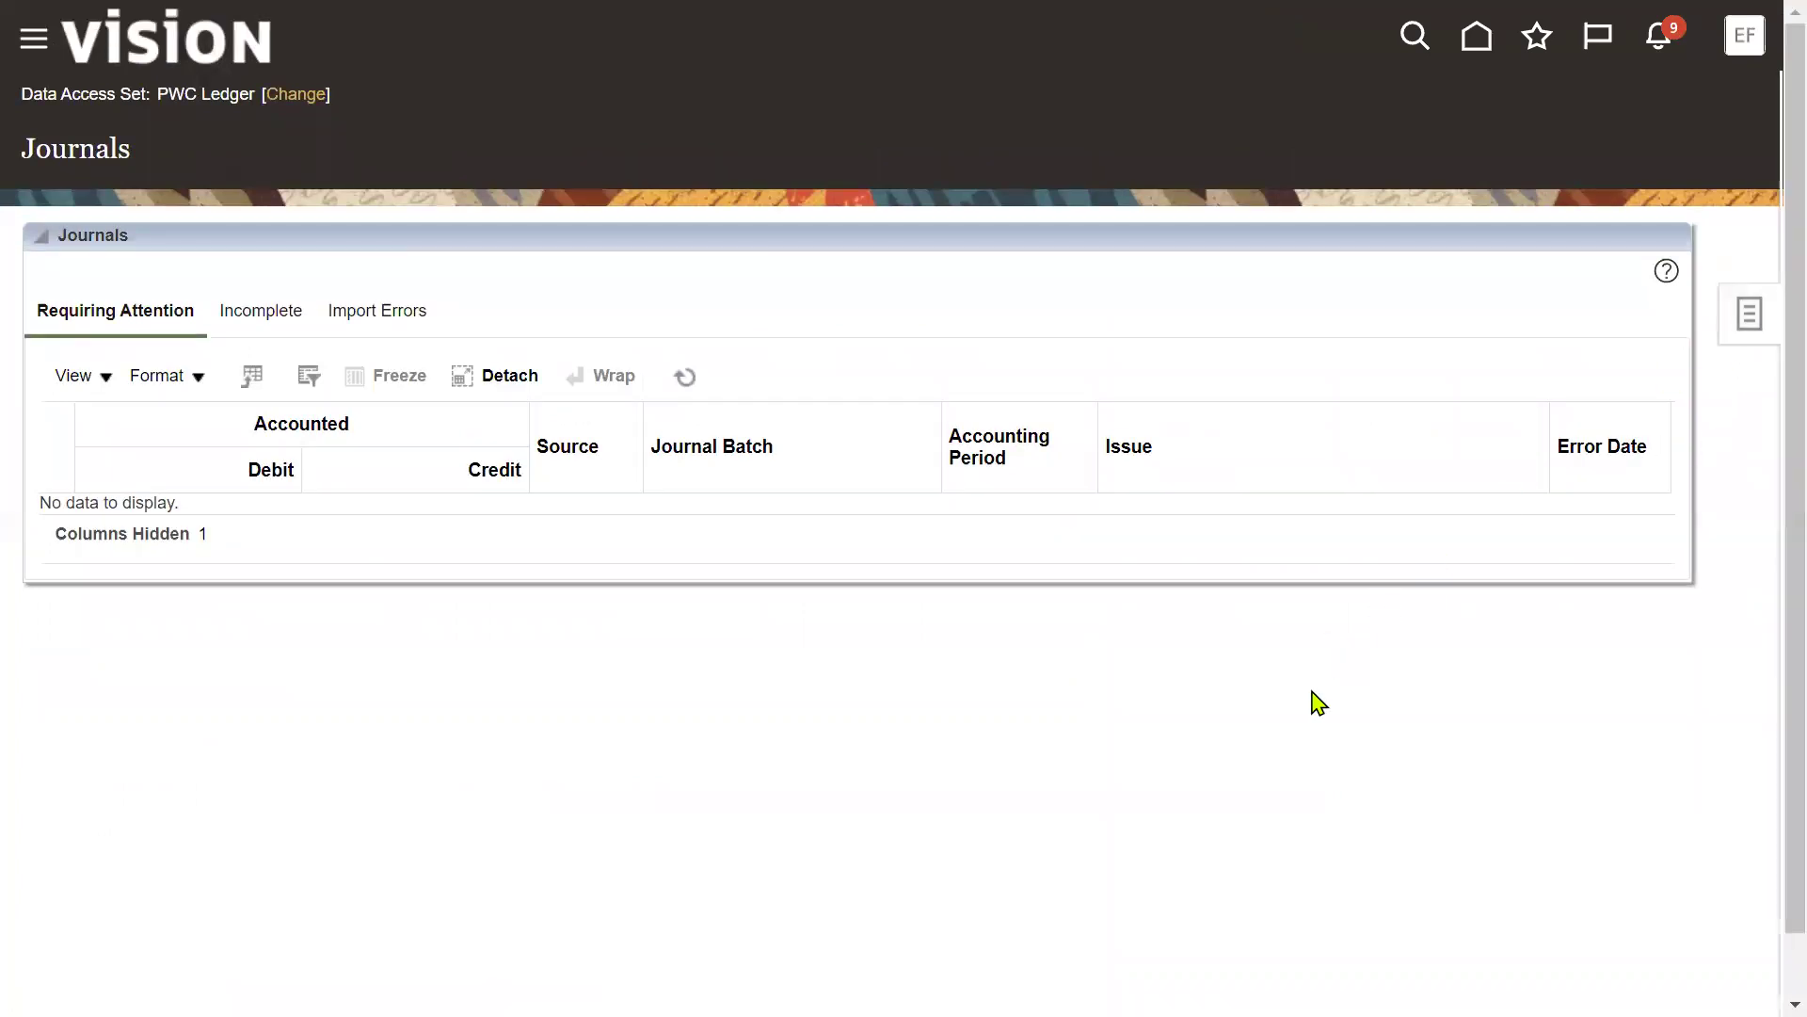
pyautogui.click(1624, 132)
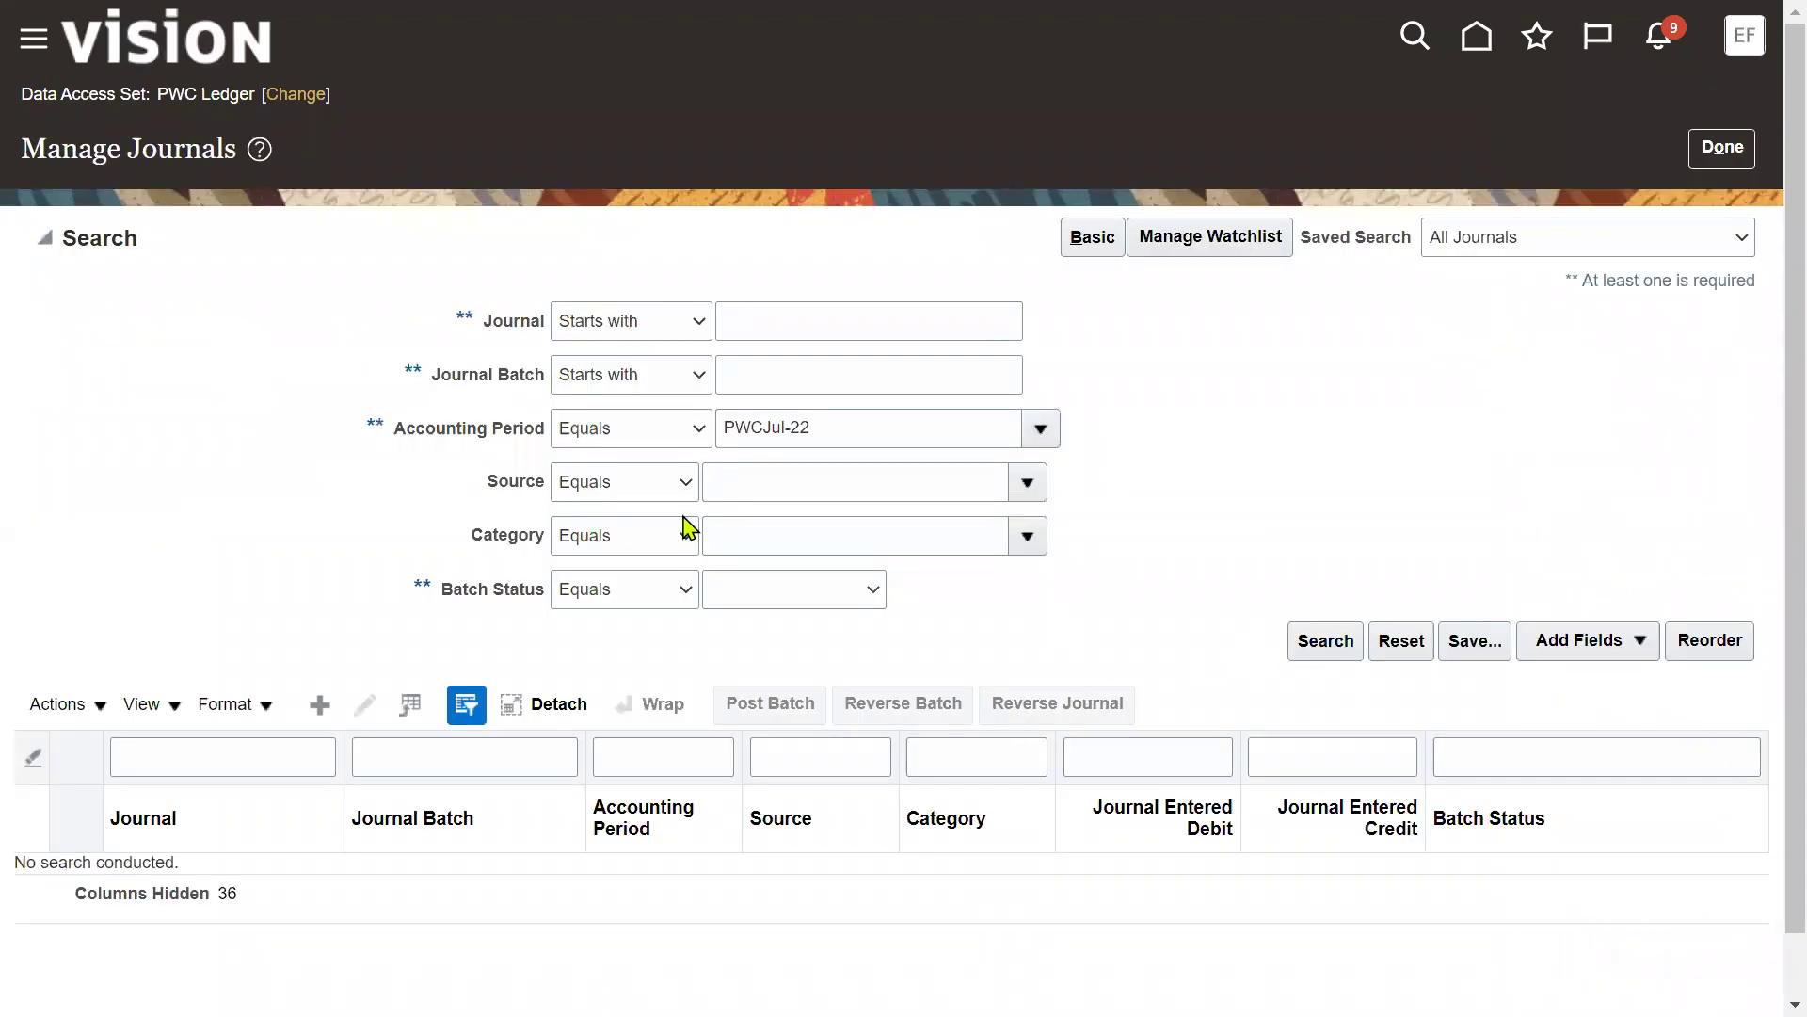
# Find sources matching PWC, set the Source criterion to PWC Source, and search the PWCJul-22 journals
pyautogui.doubleClick(509, 482)
pyautogui.click(1023, 485)
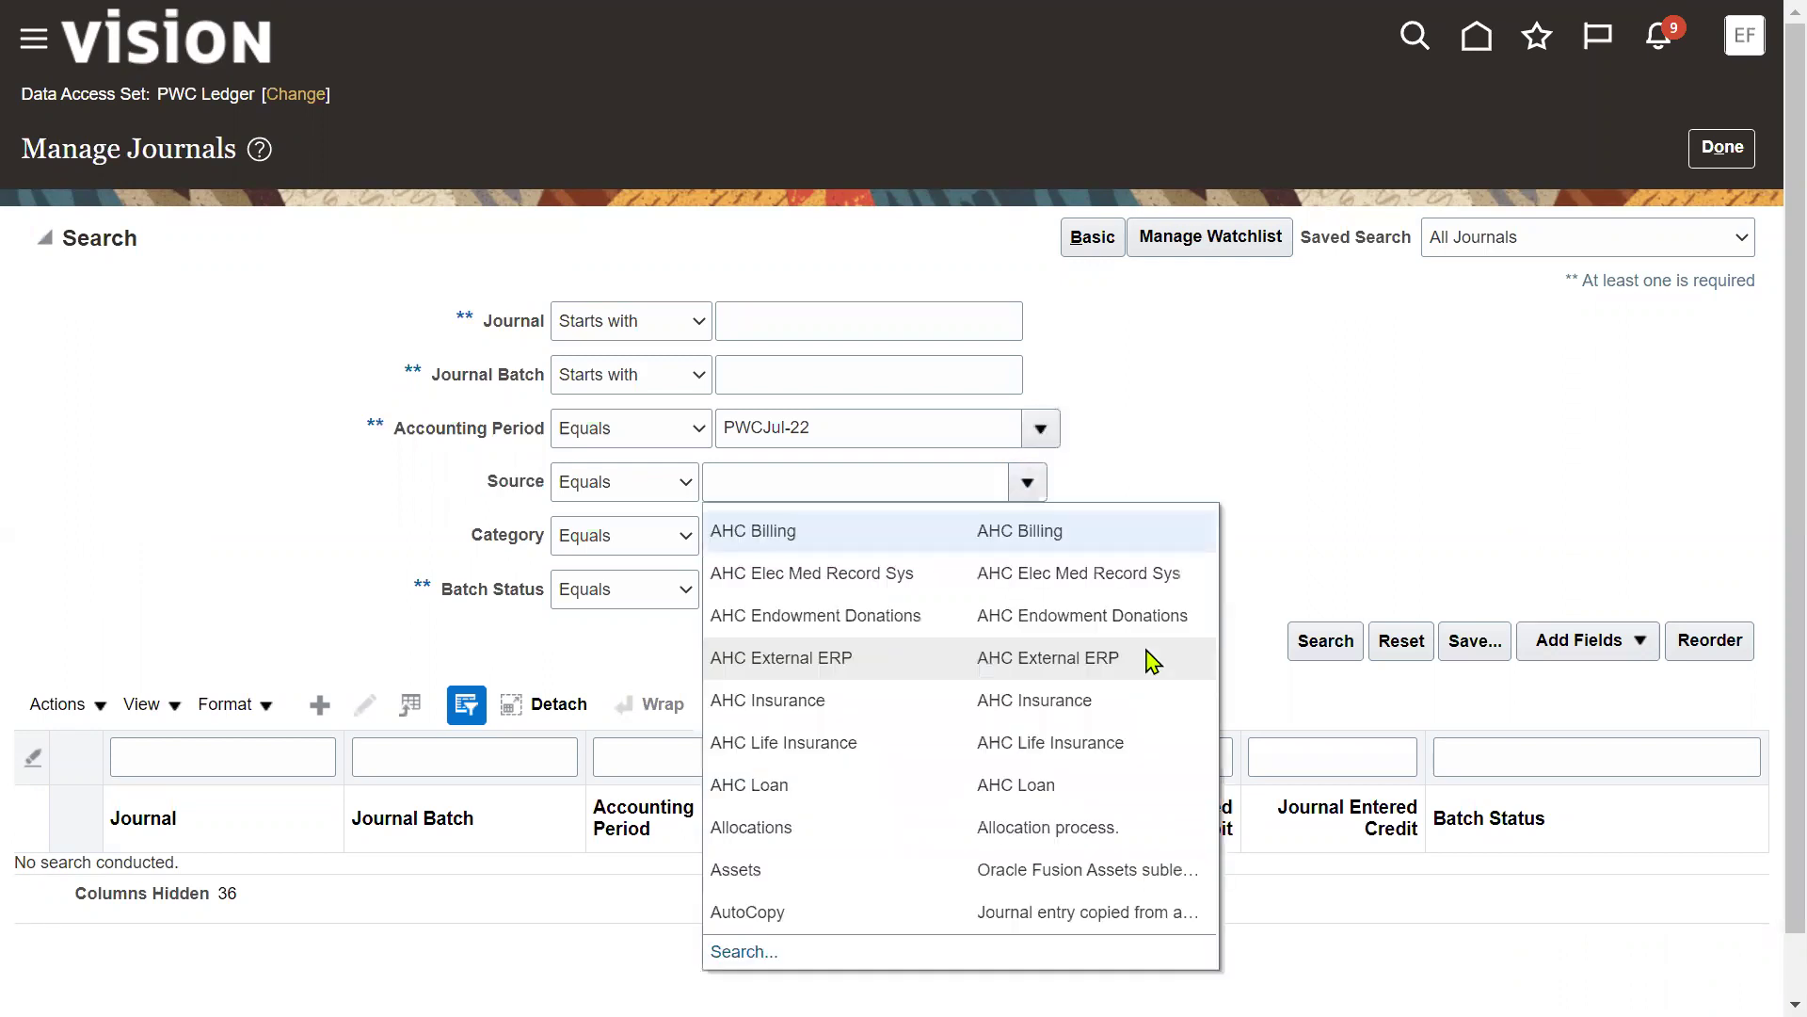
pyautogui.click(744, 951)
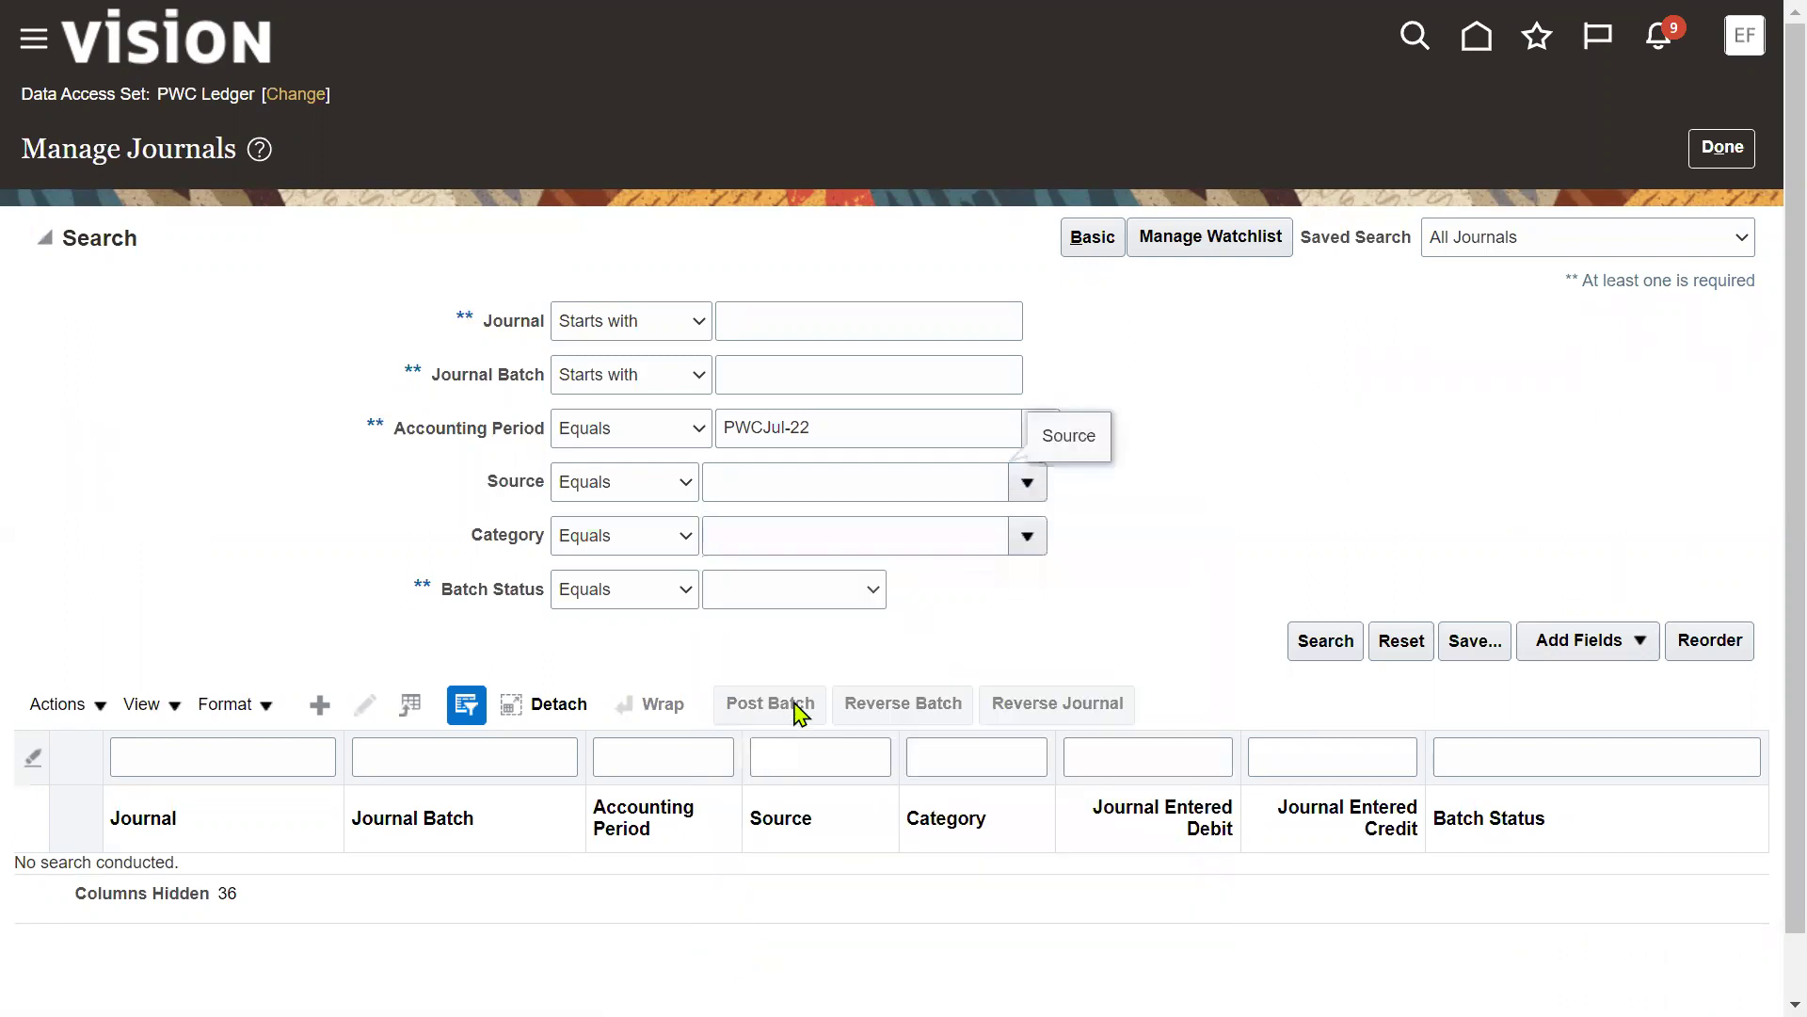
pyautogui.click(875, 442)
pyautogui.write('PWC')
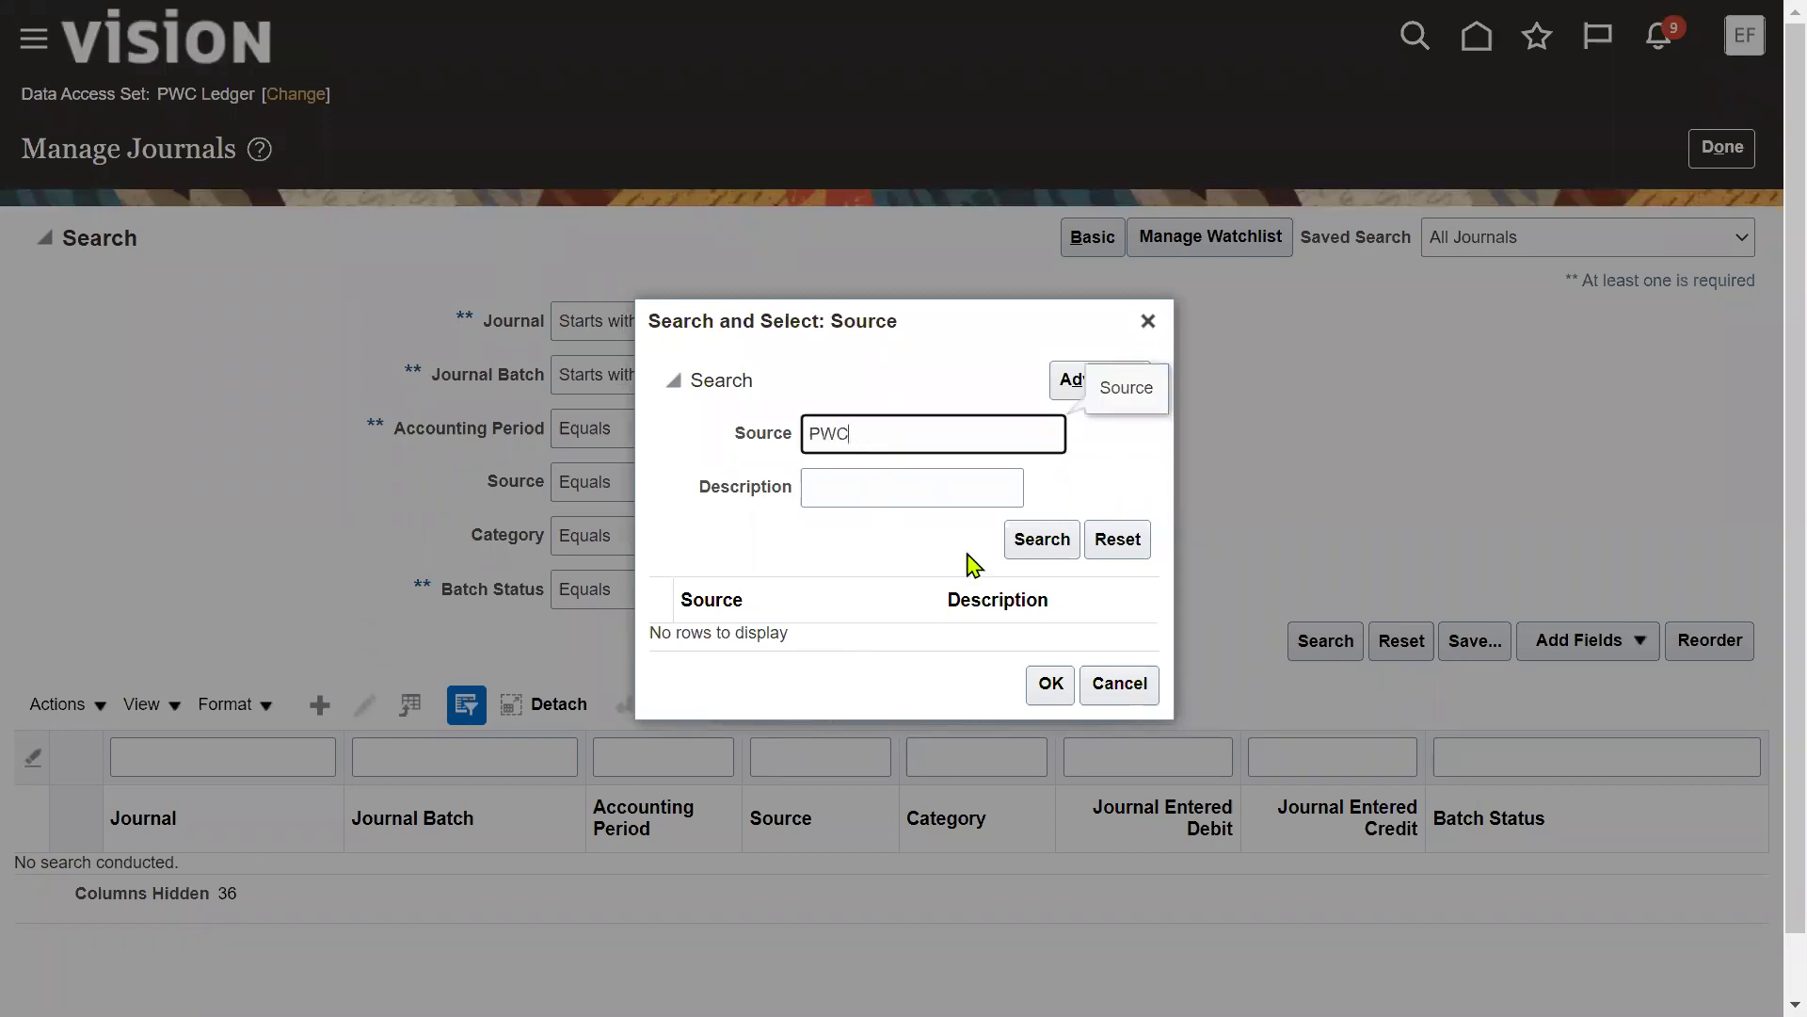
pyautogui.click(1035, 543)
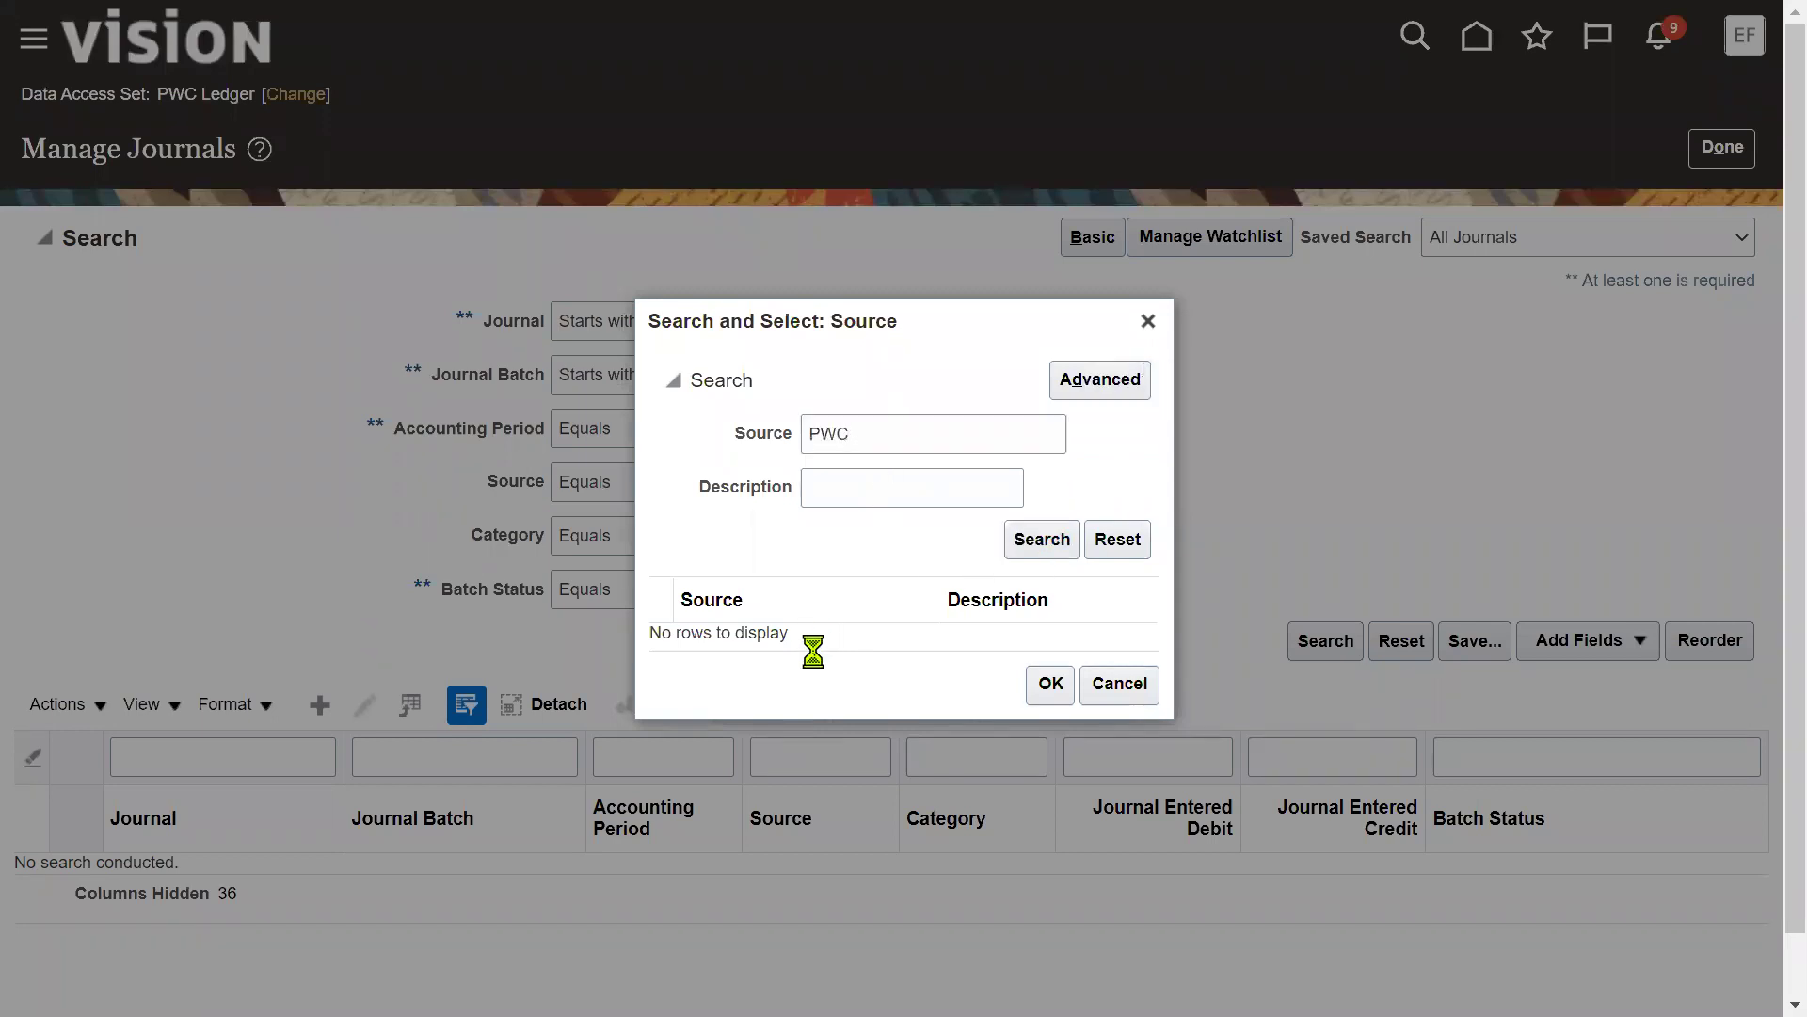
pyautogui.click(815, 650)
pyautogui.click(1055, 698)
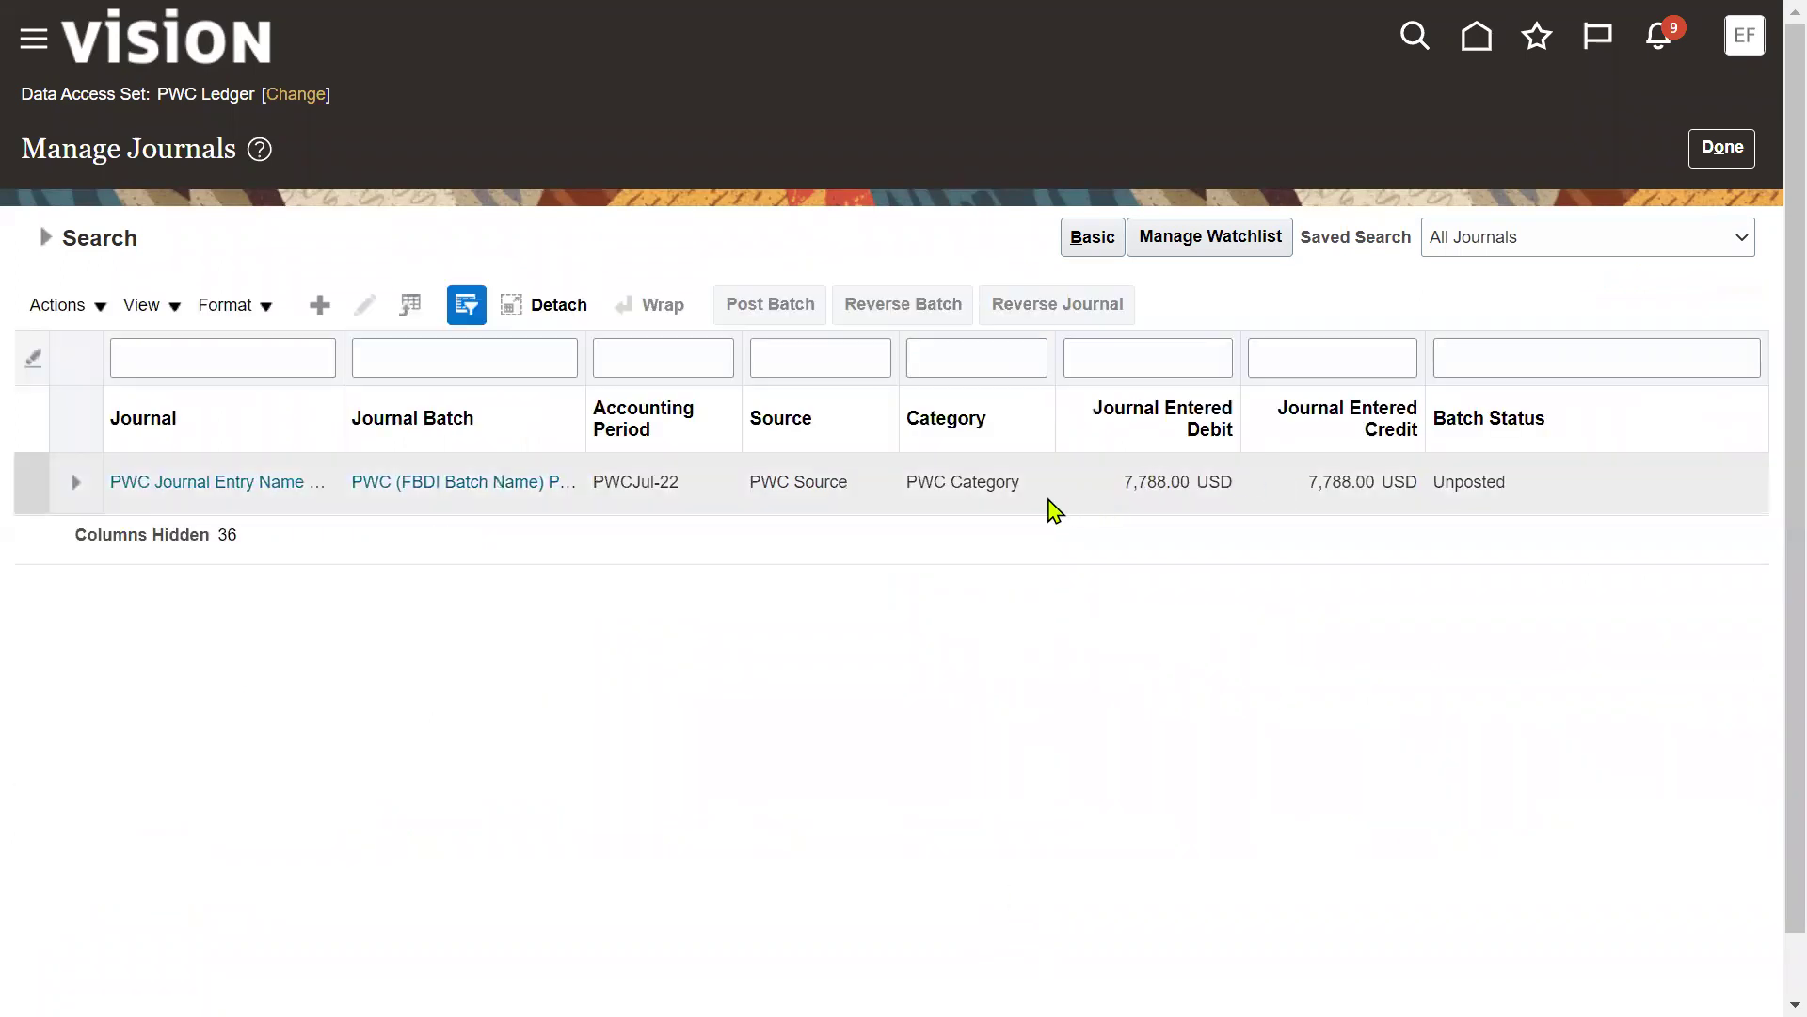
# Open the PWC Journal Entry Name journal and review its batch details, header and journal lines
pyautogui.click(929, 503)
pyautogui.click(183, 499)
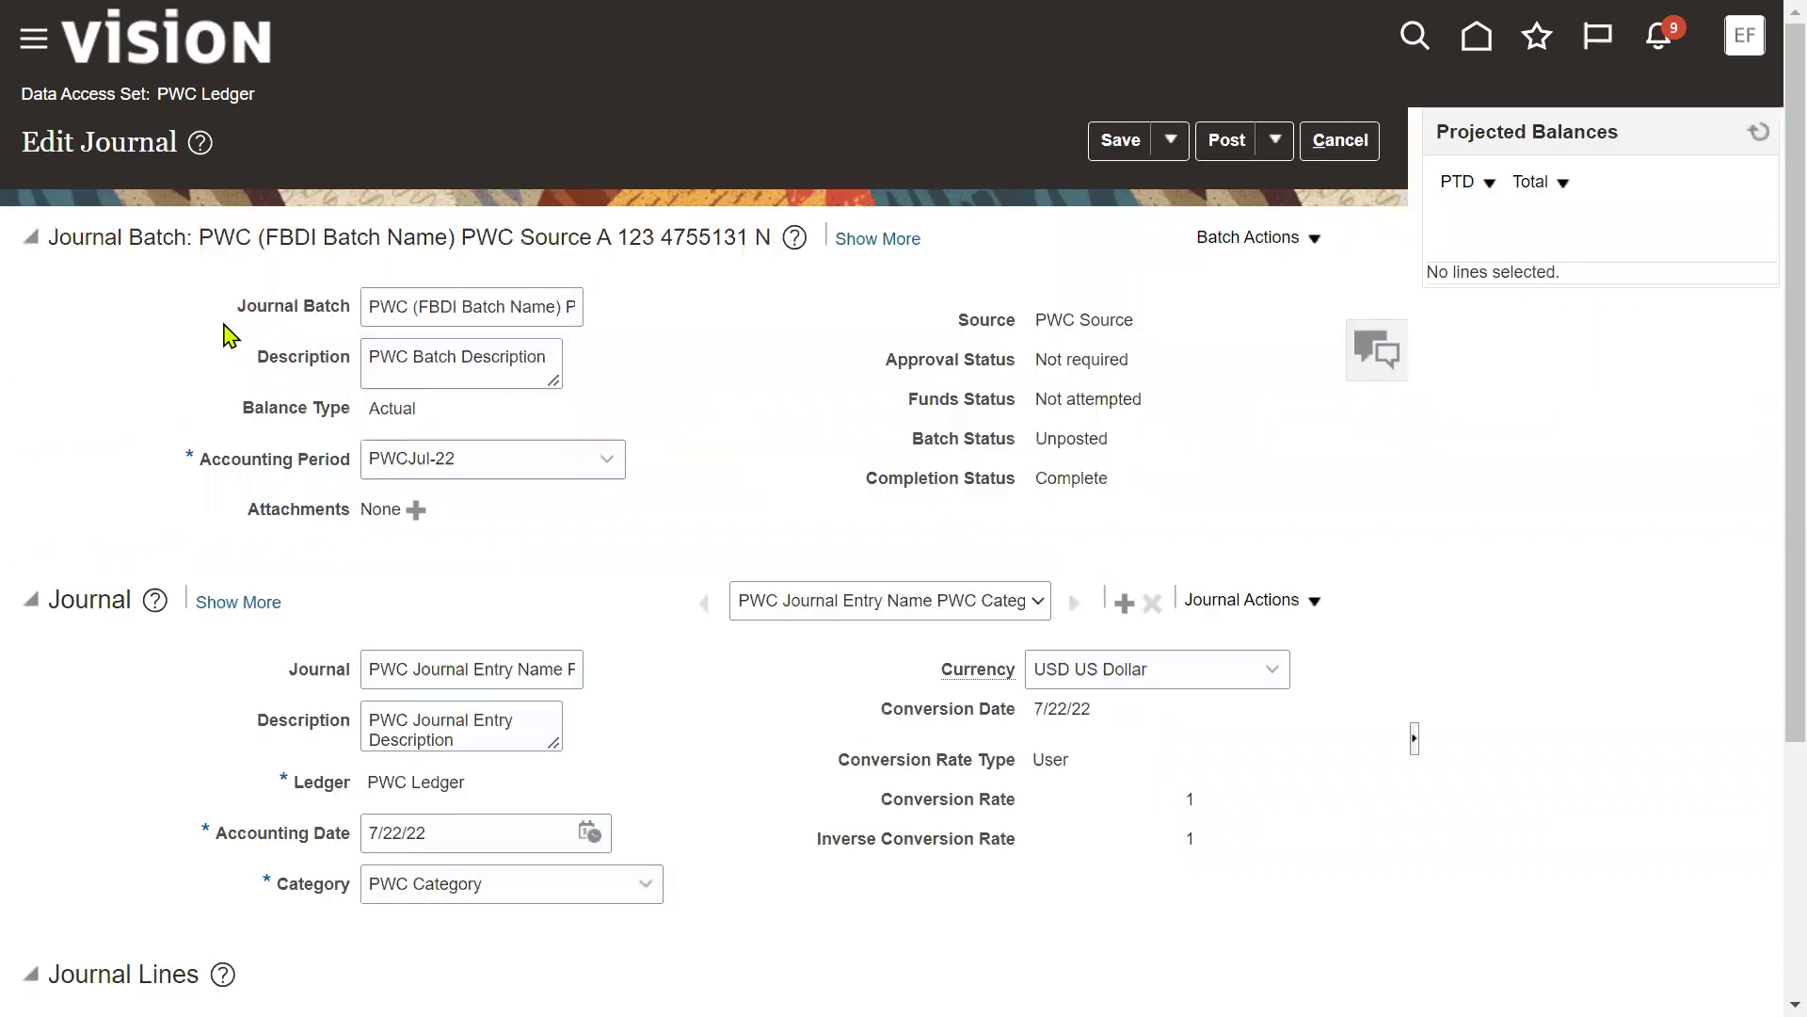
pyautogui.scroll(-2, 583, 795)
pyautogui.scroll(-1, 584, 795)
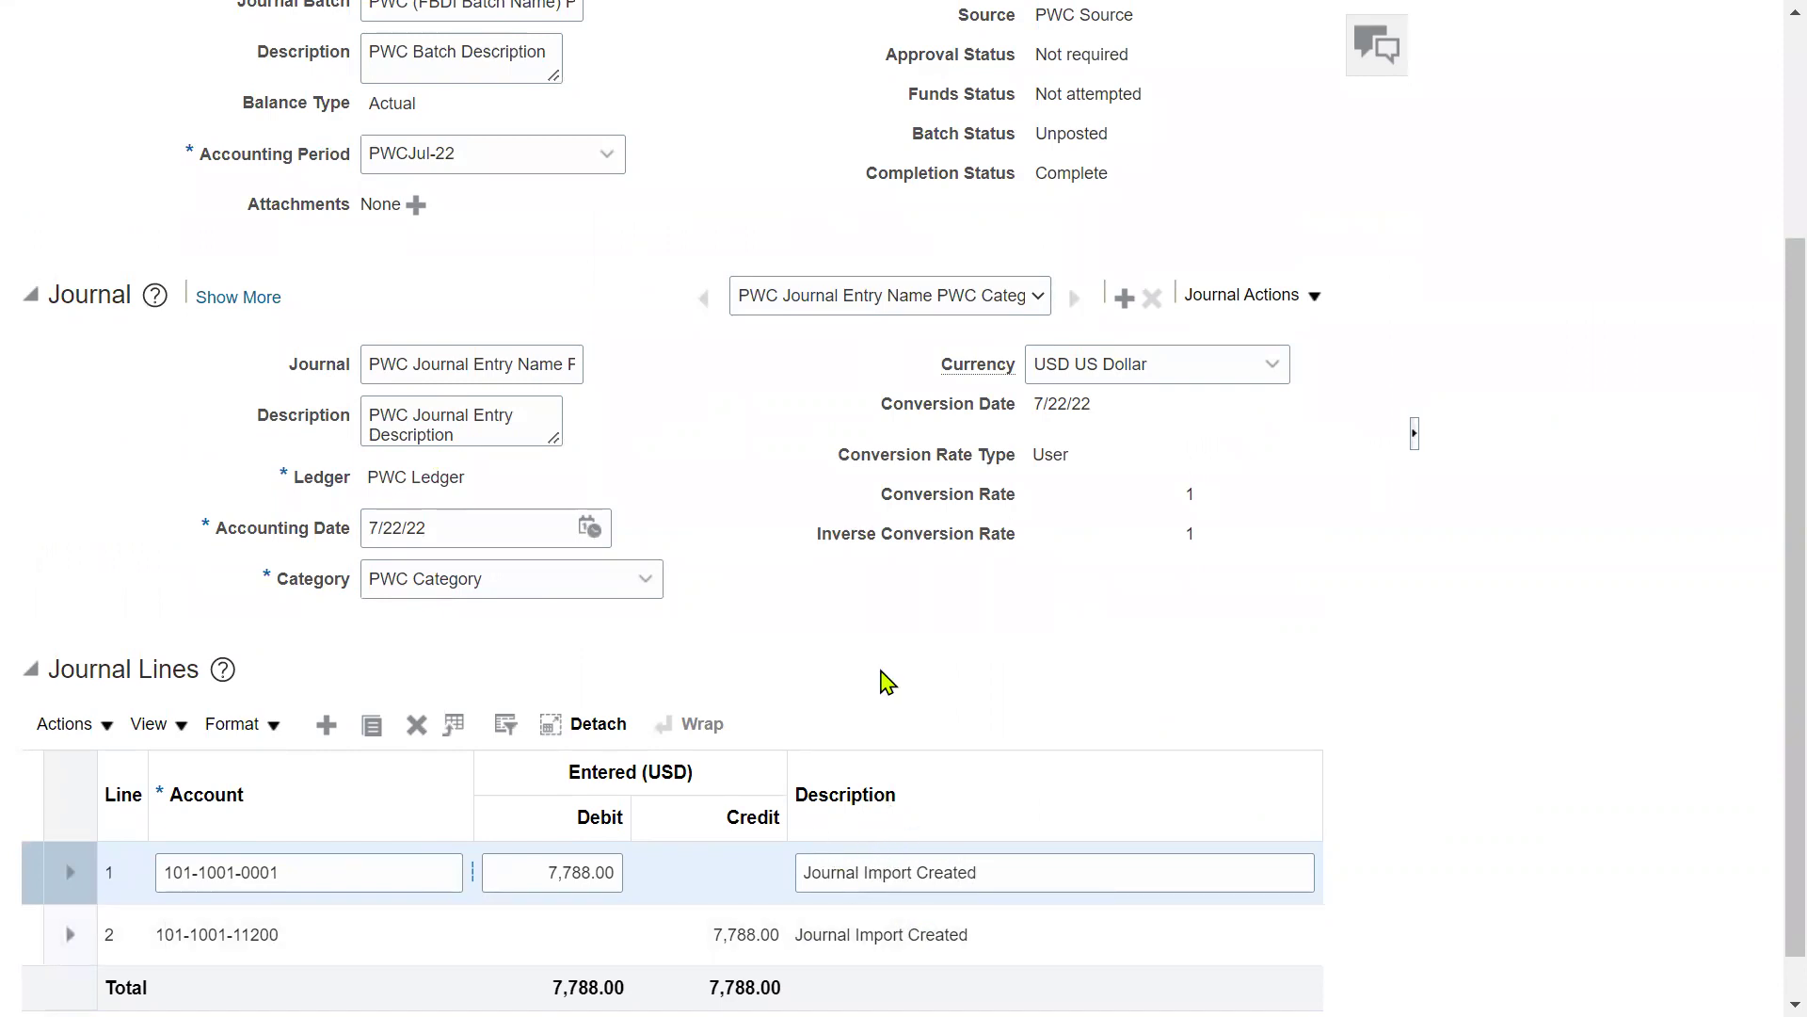
pyautogui.scroll(3, 883, 681)
# Exit full screen and switch to the InPrivate Edge window holding the DATA_GL data model
pyautogui.moveTo(1220, 11)
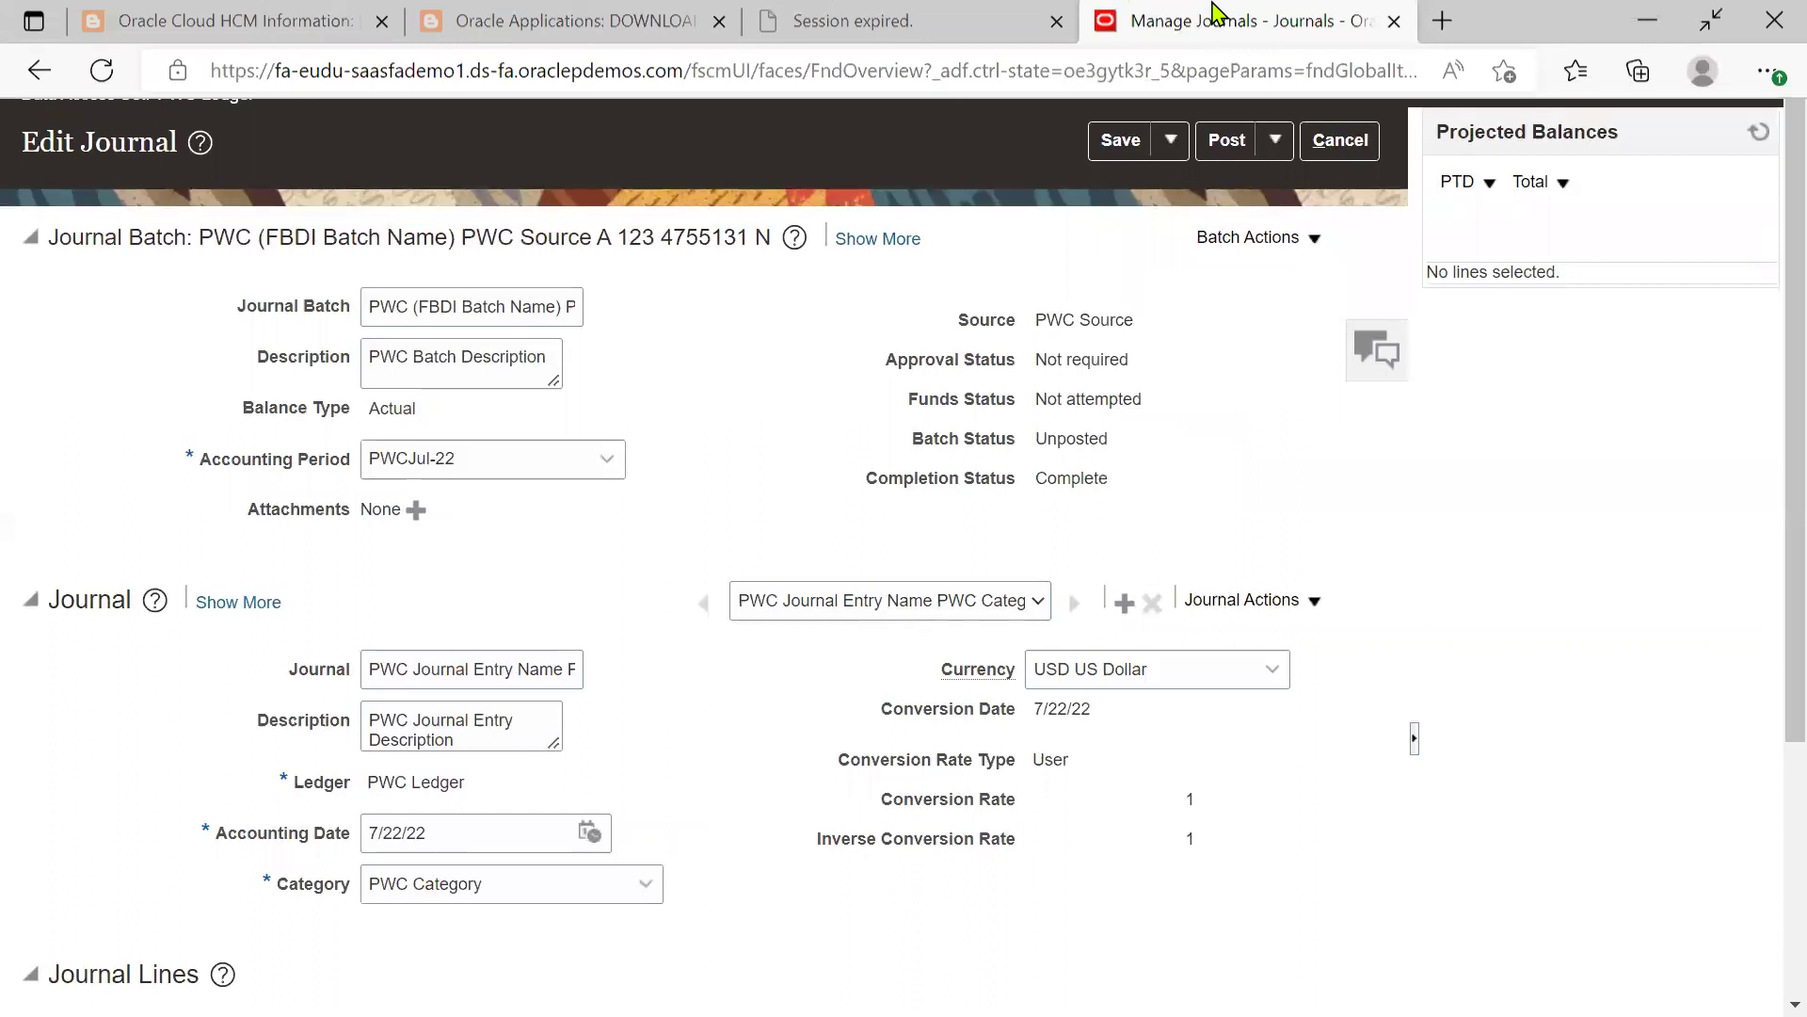
pyautogui.click(1729, 28)
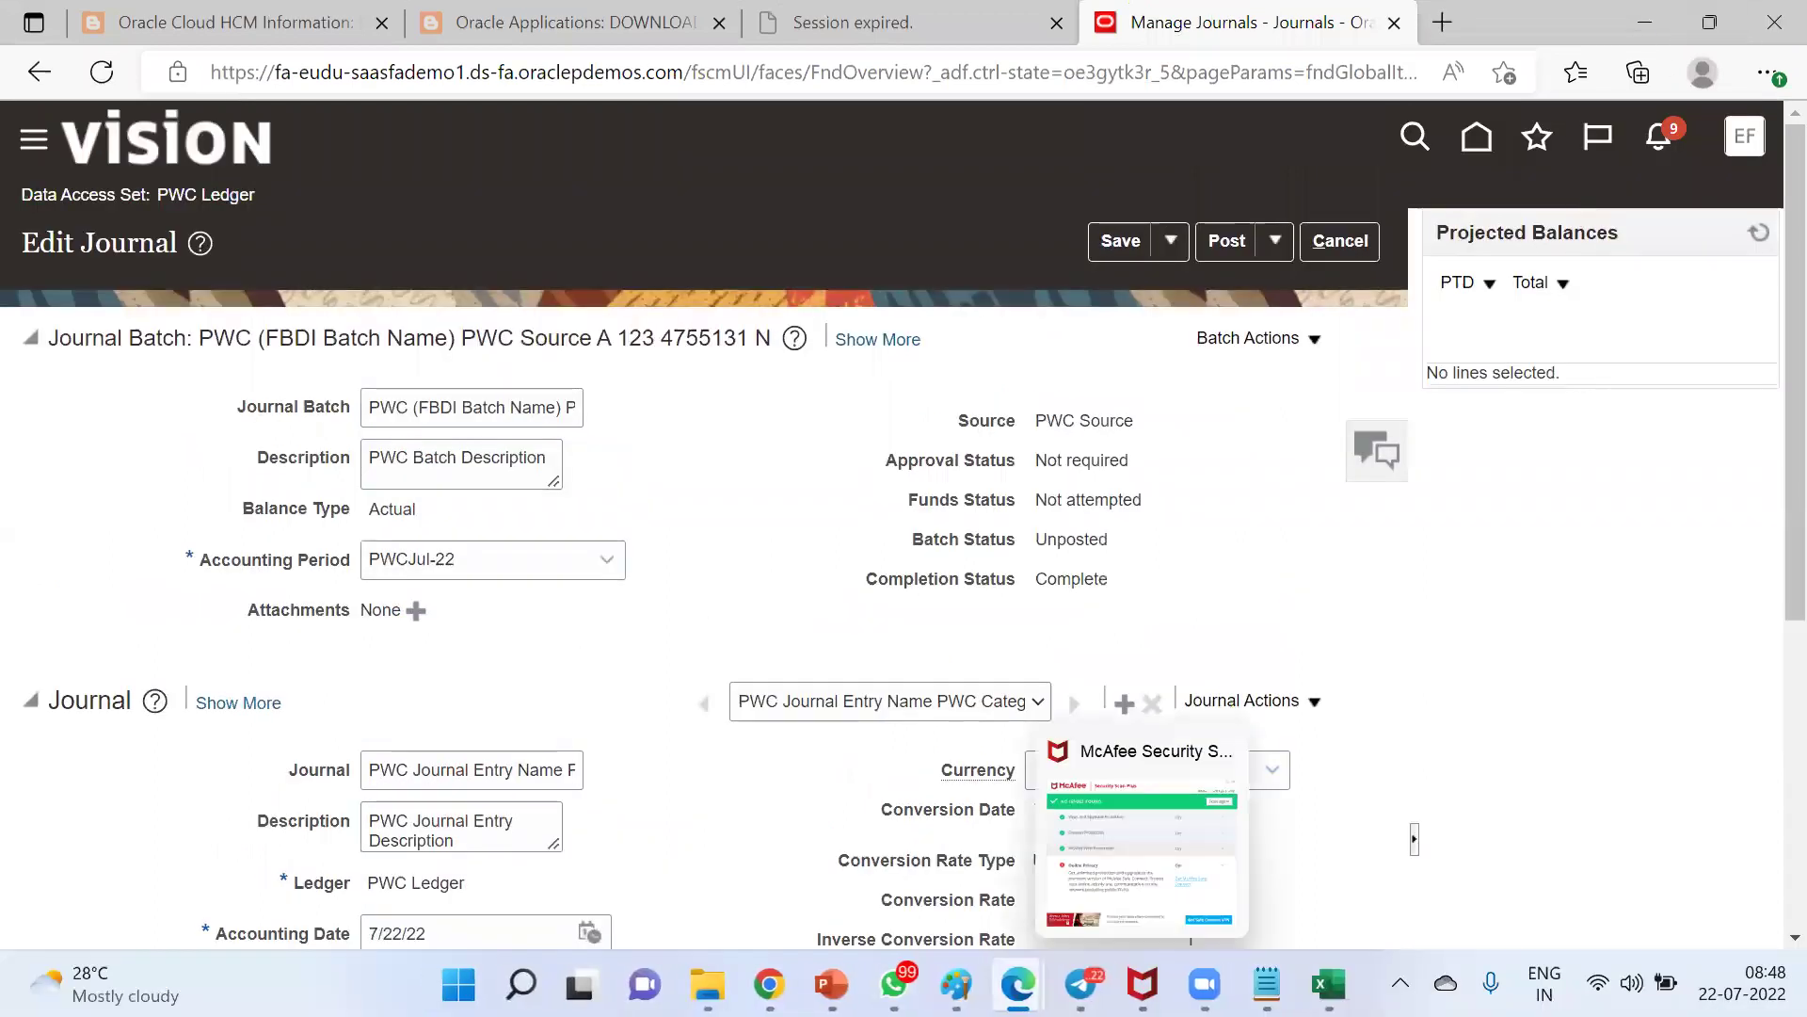
pyautogui.moveTo(1019, 985)
pyautogui.click(1130, 847)
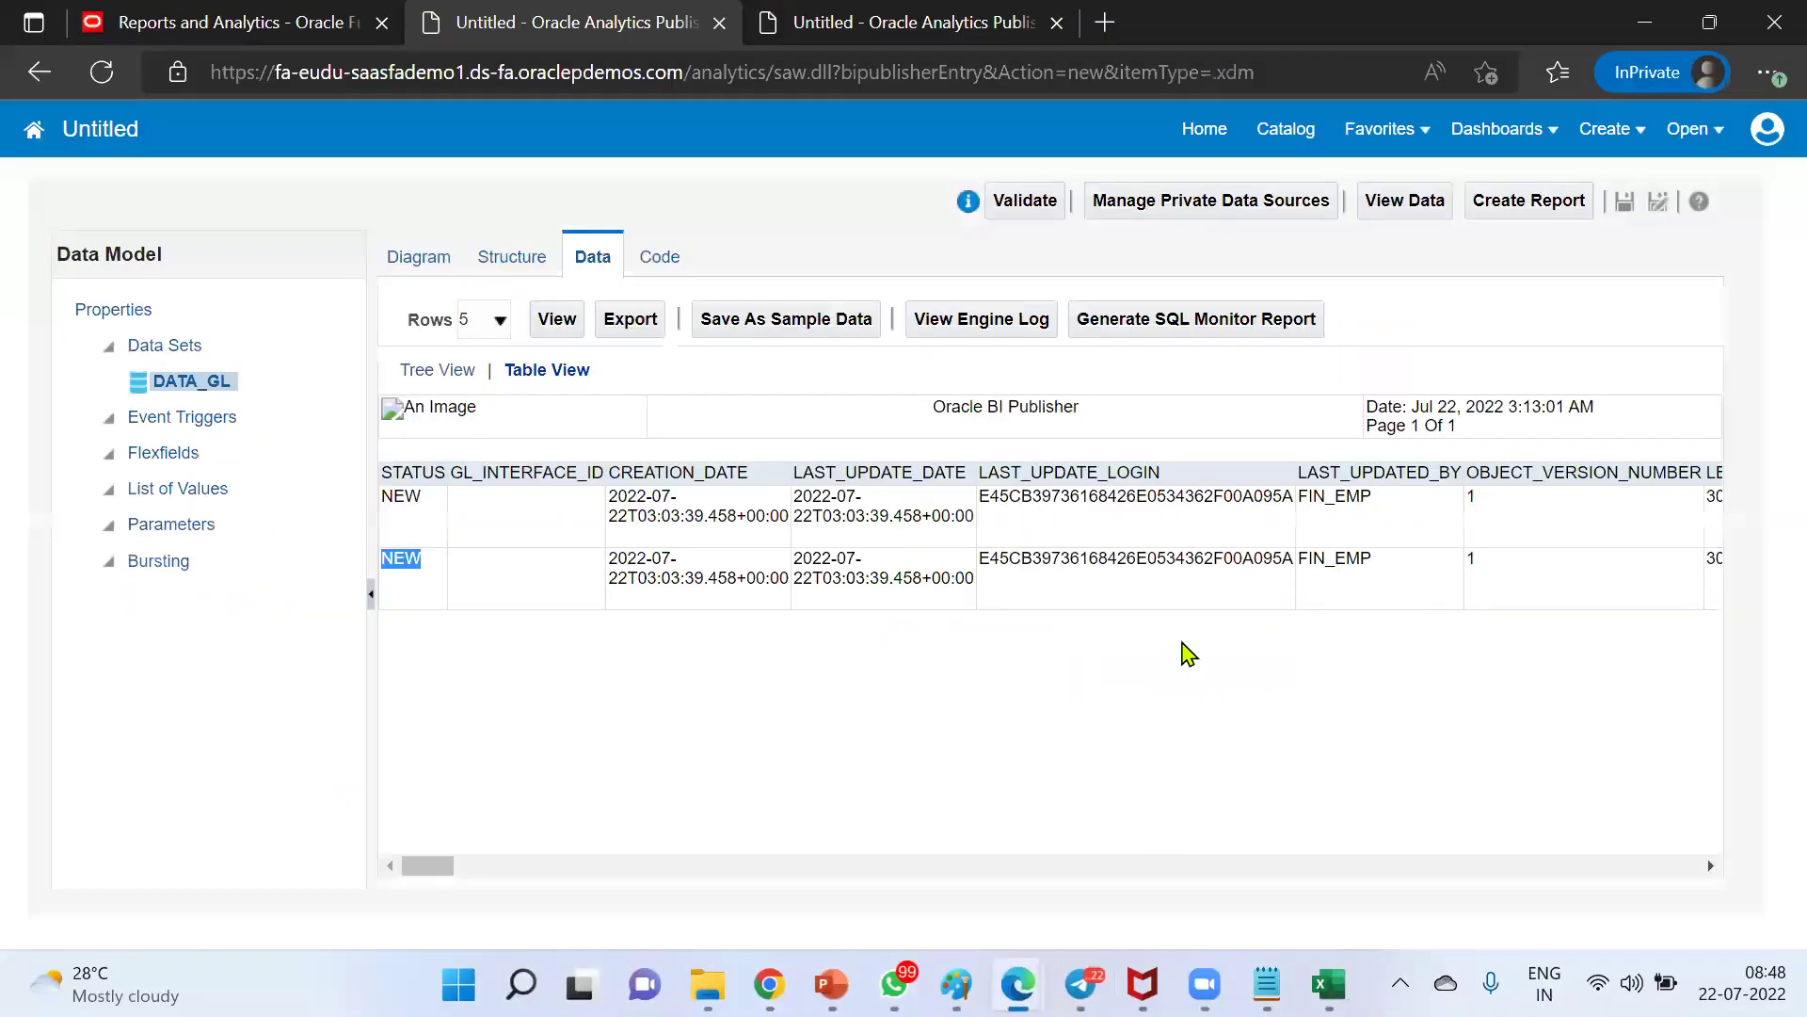
# Check the DATA_GL data set's SQL query on GL_INTERFACE, confirm it unchanged, and view its data again
pyautogui.click(419, 268)
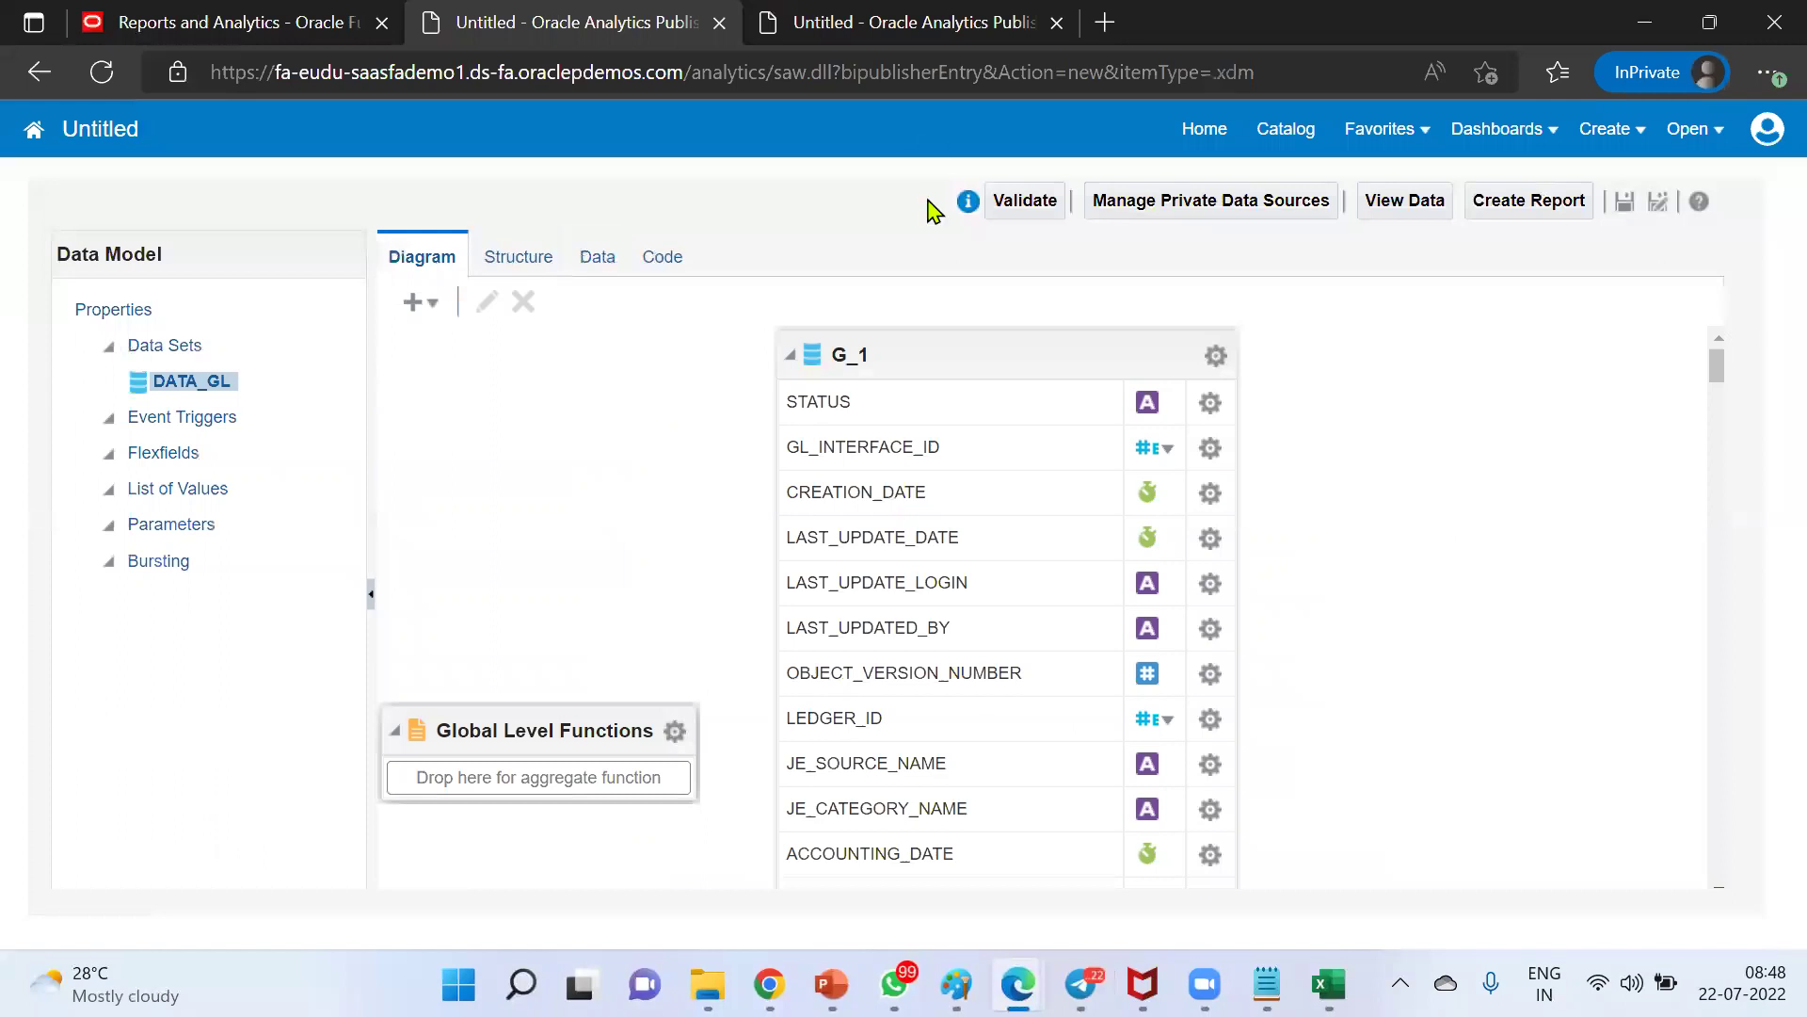
pyautogui.click(1215, 355)
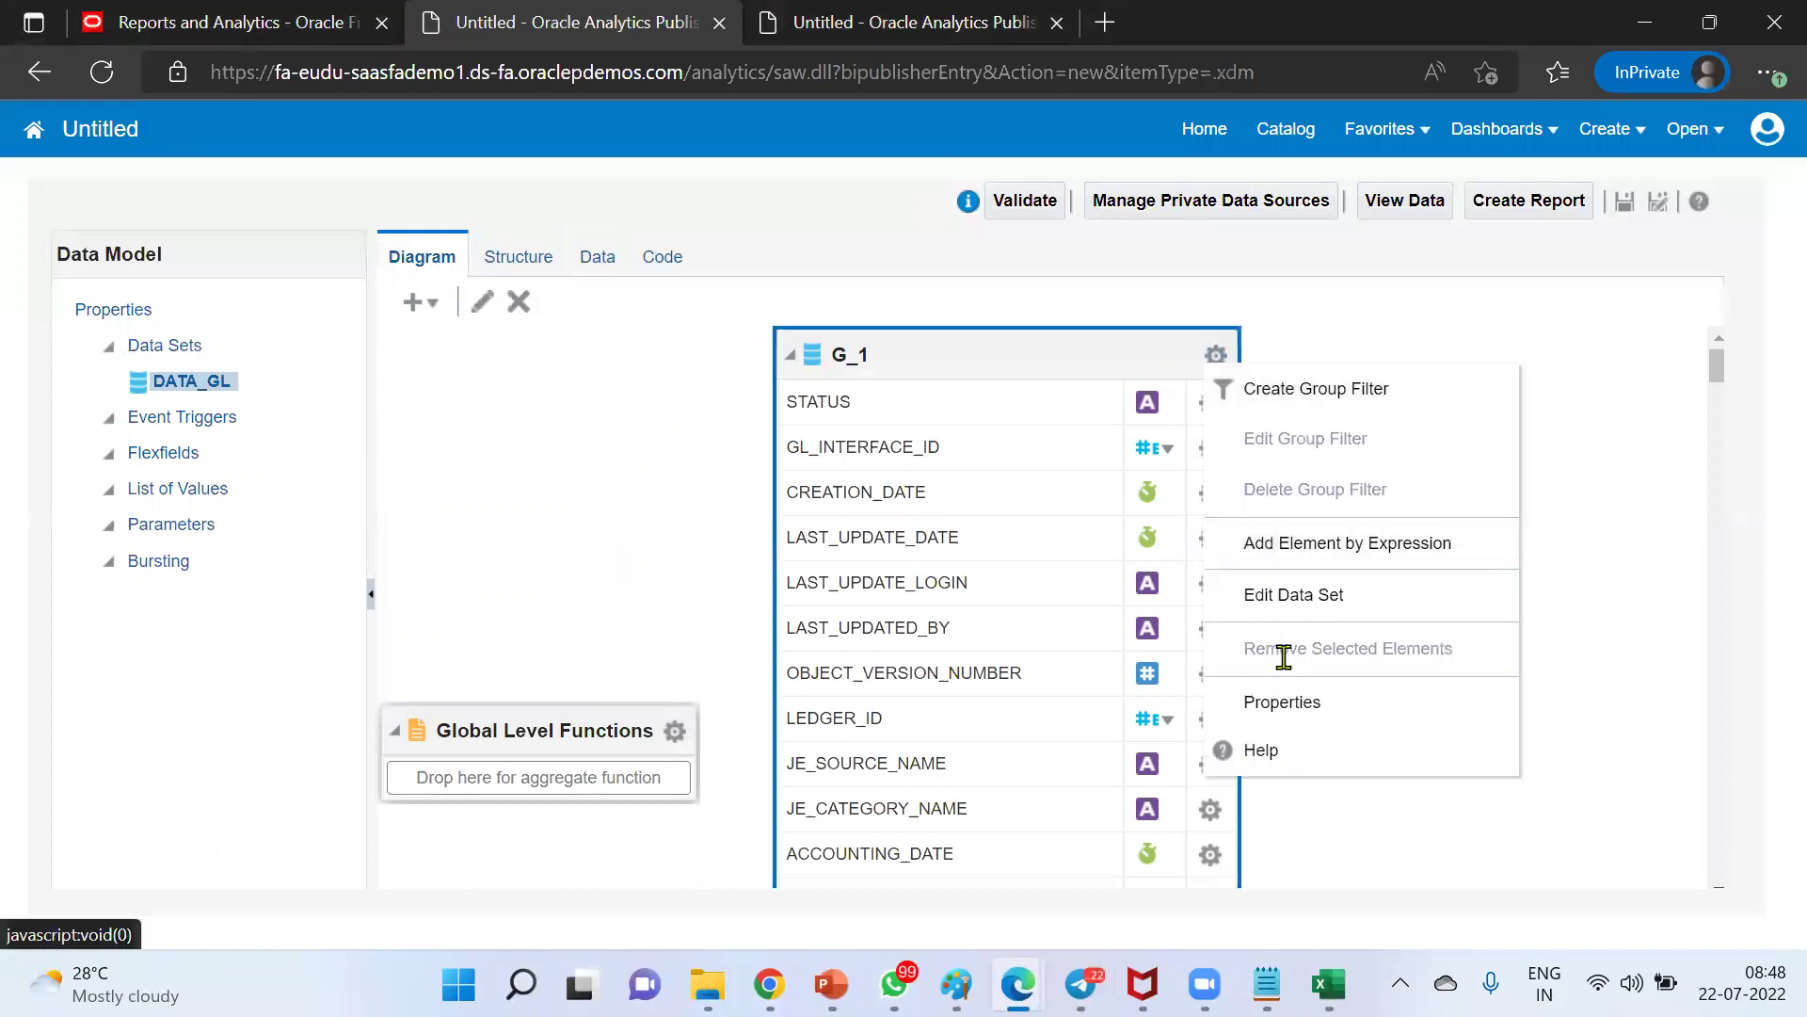
pyautogui.click(1283, 610)
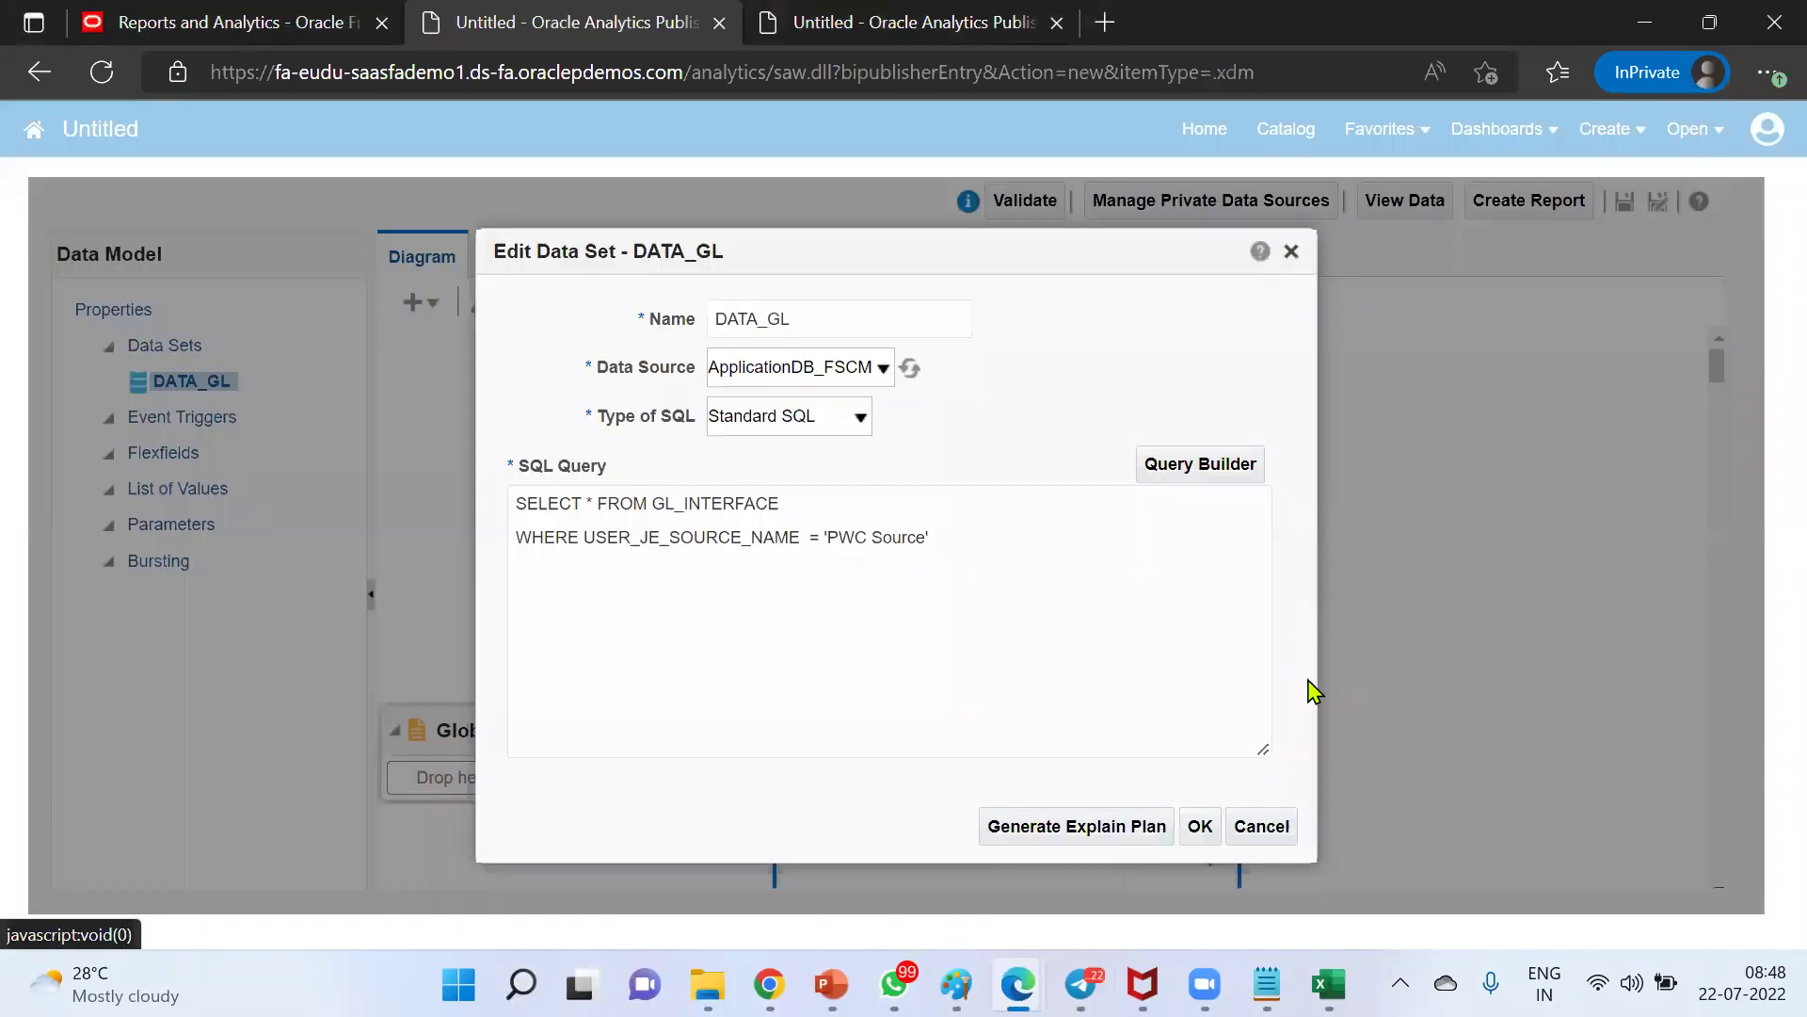
pyautogui.click(1194, 825)
pyautogui.click(601, 256)
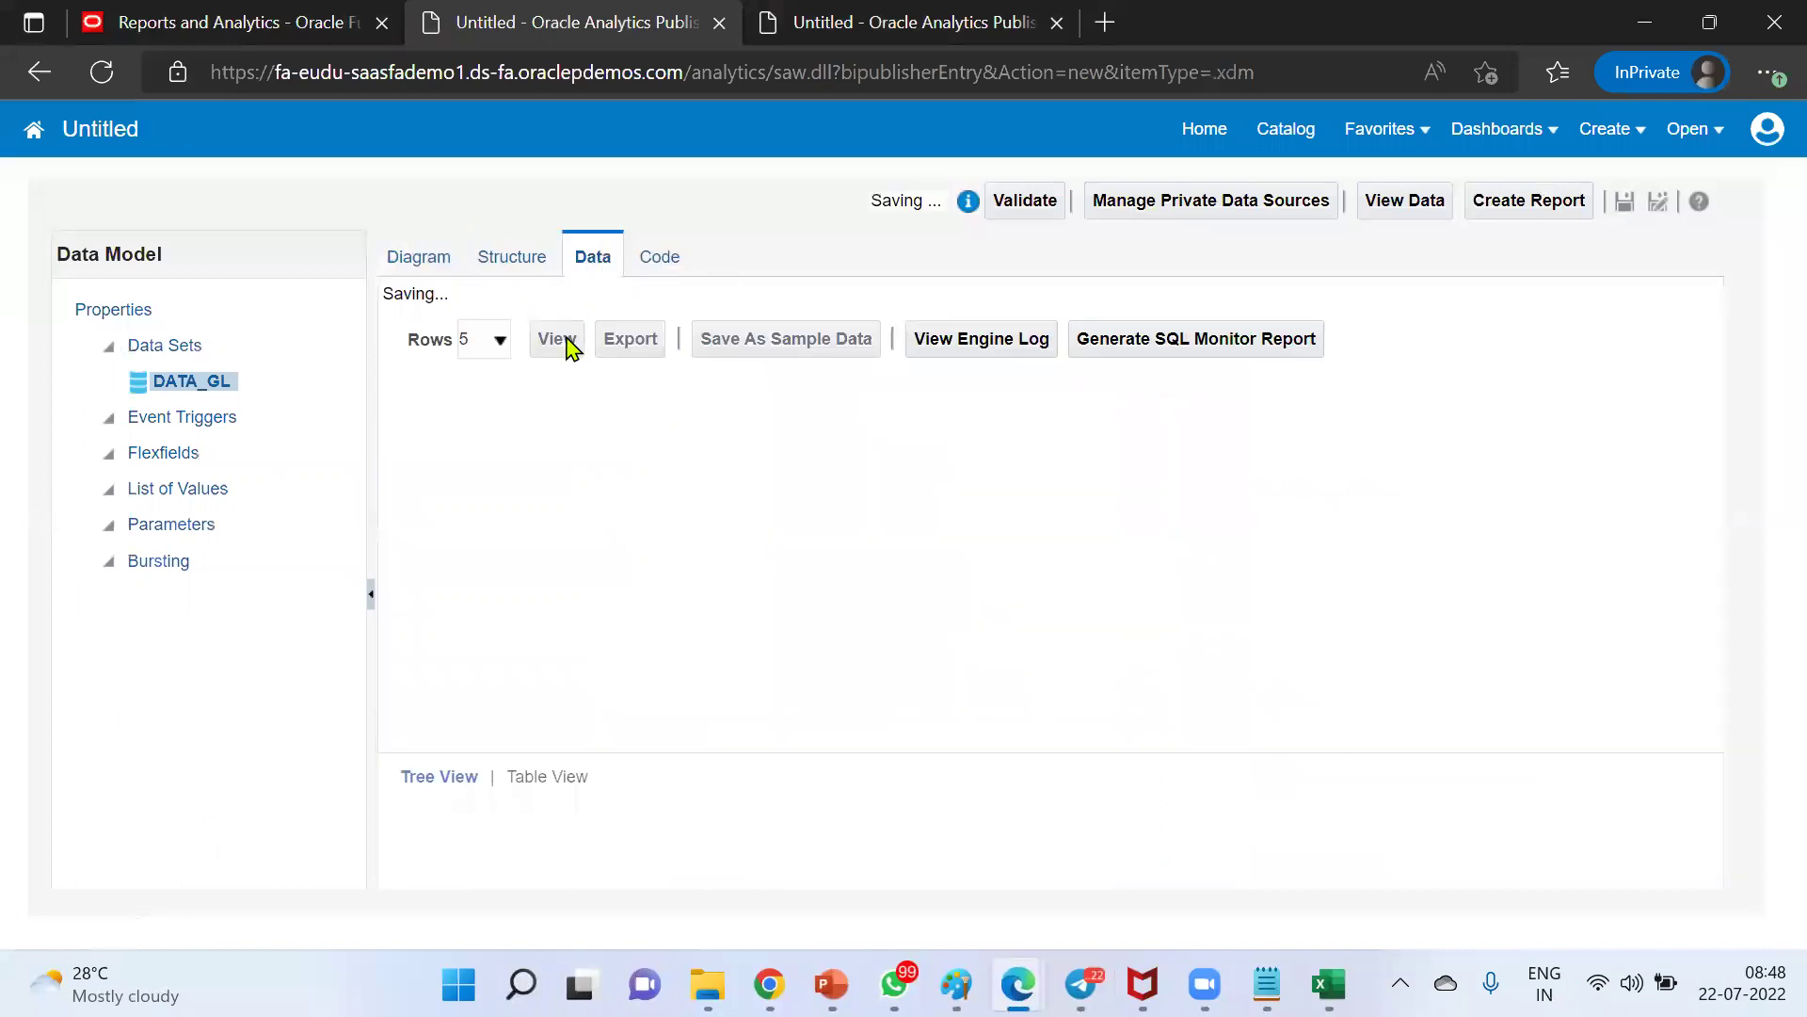
pyautogui.click(563, 322)
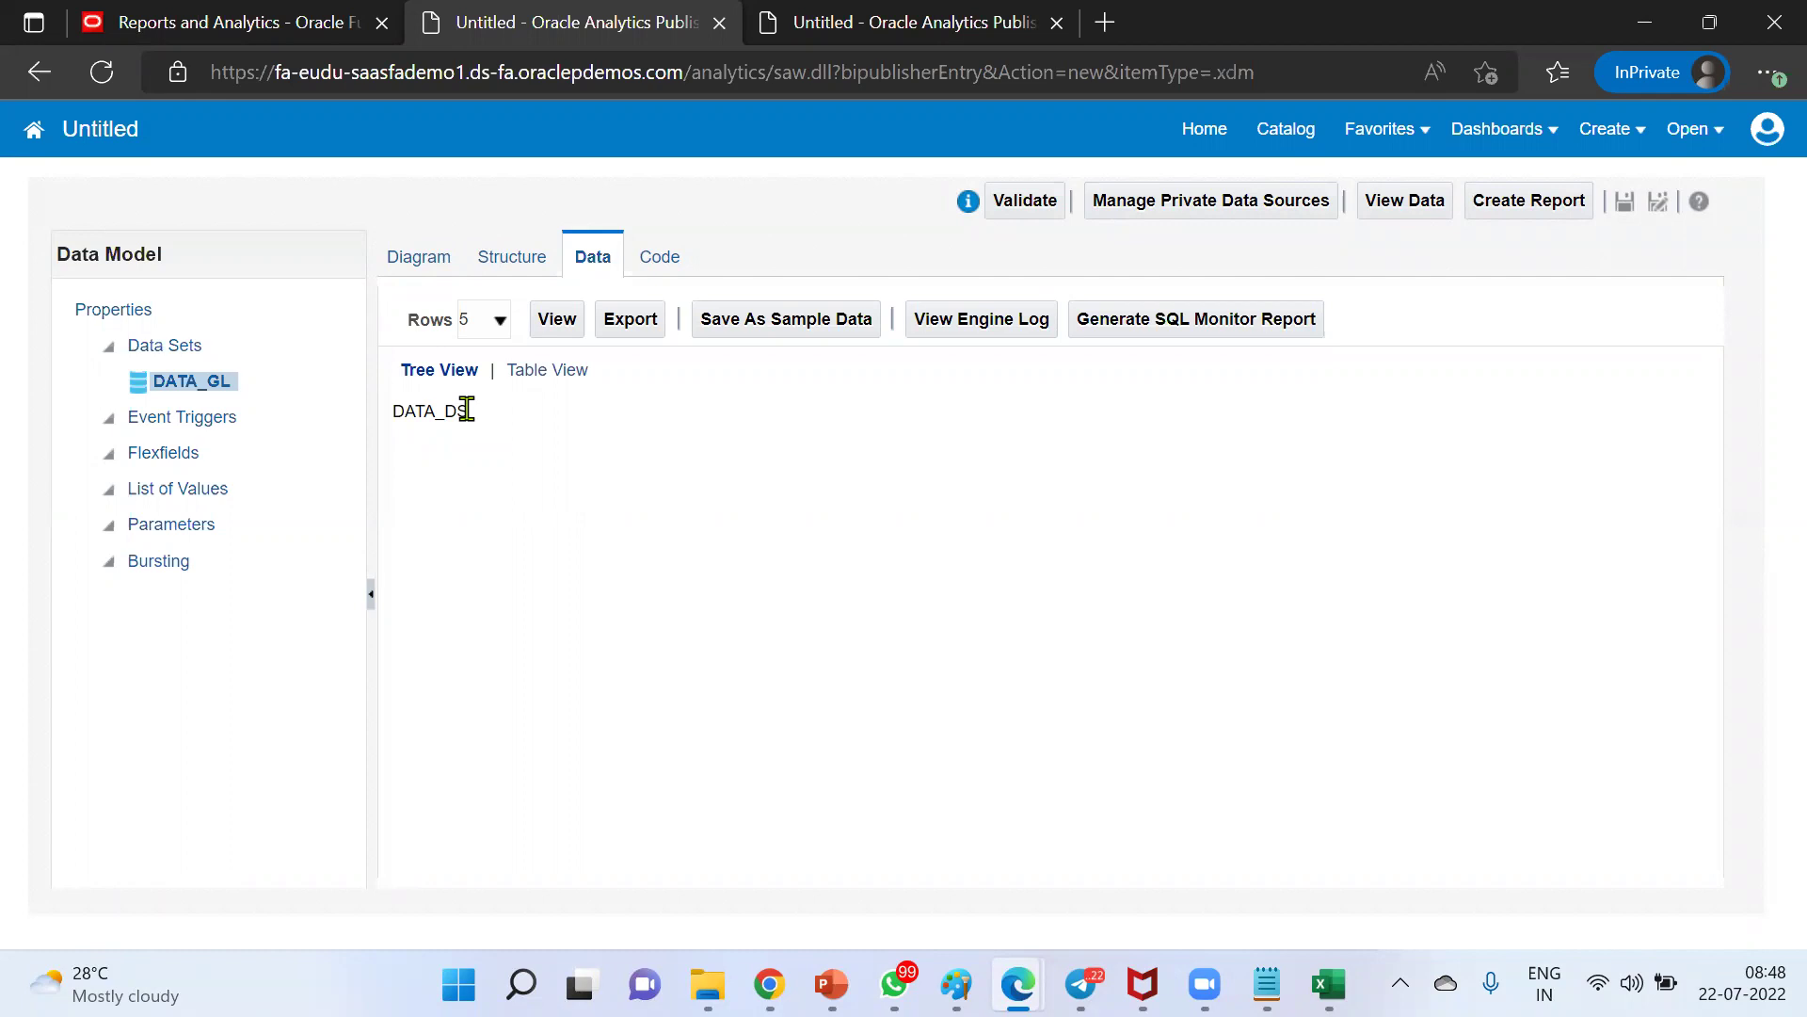
# Switch back to the Edge window with the Edit Journal page and show it full screen
pyautogui.moveTo(956, 984)
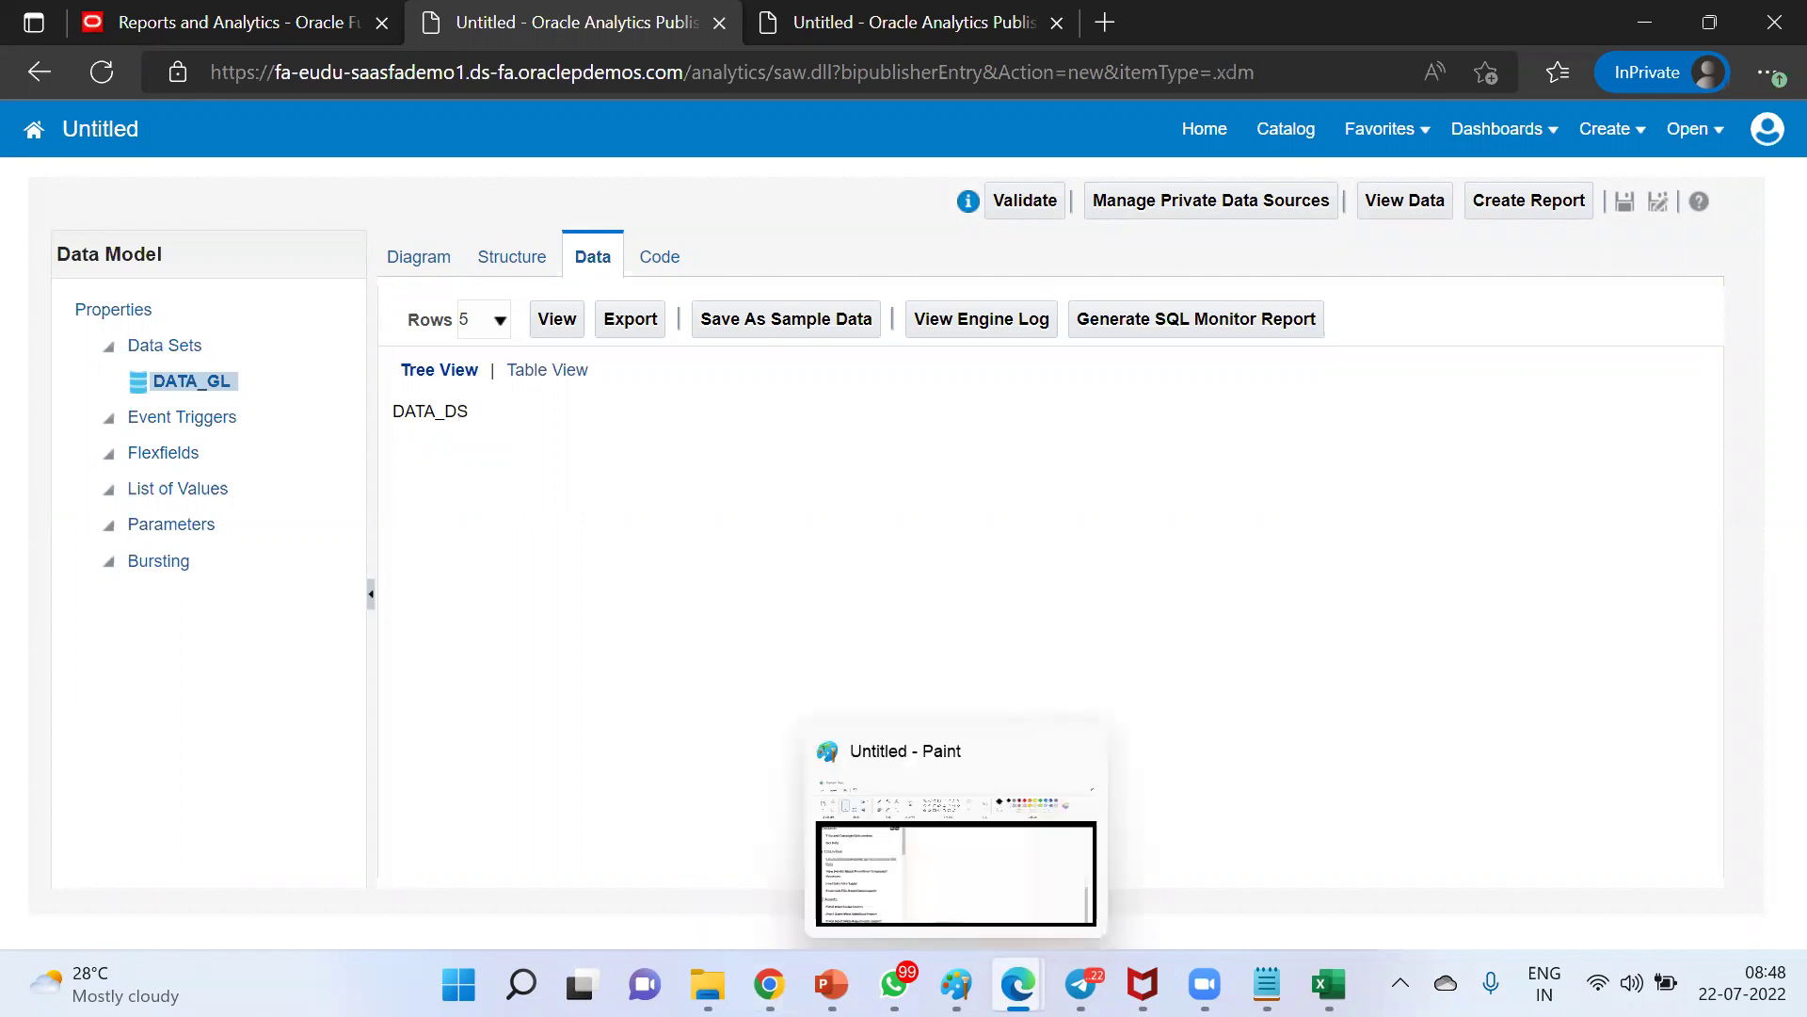
pyautogui.moveTo(1018, 983)
pyautogui.click(974, 866)
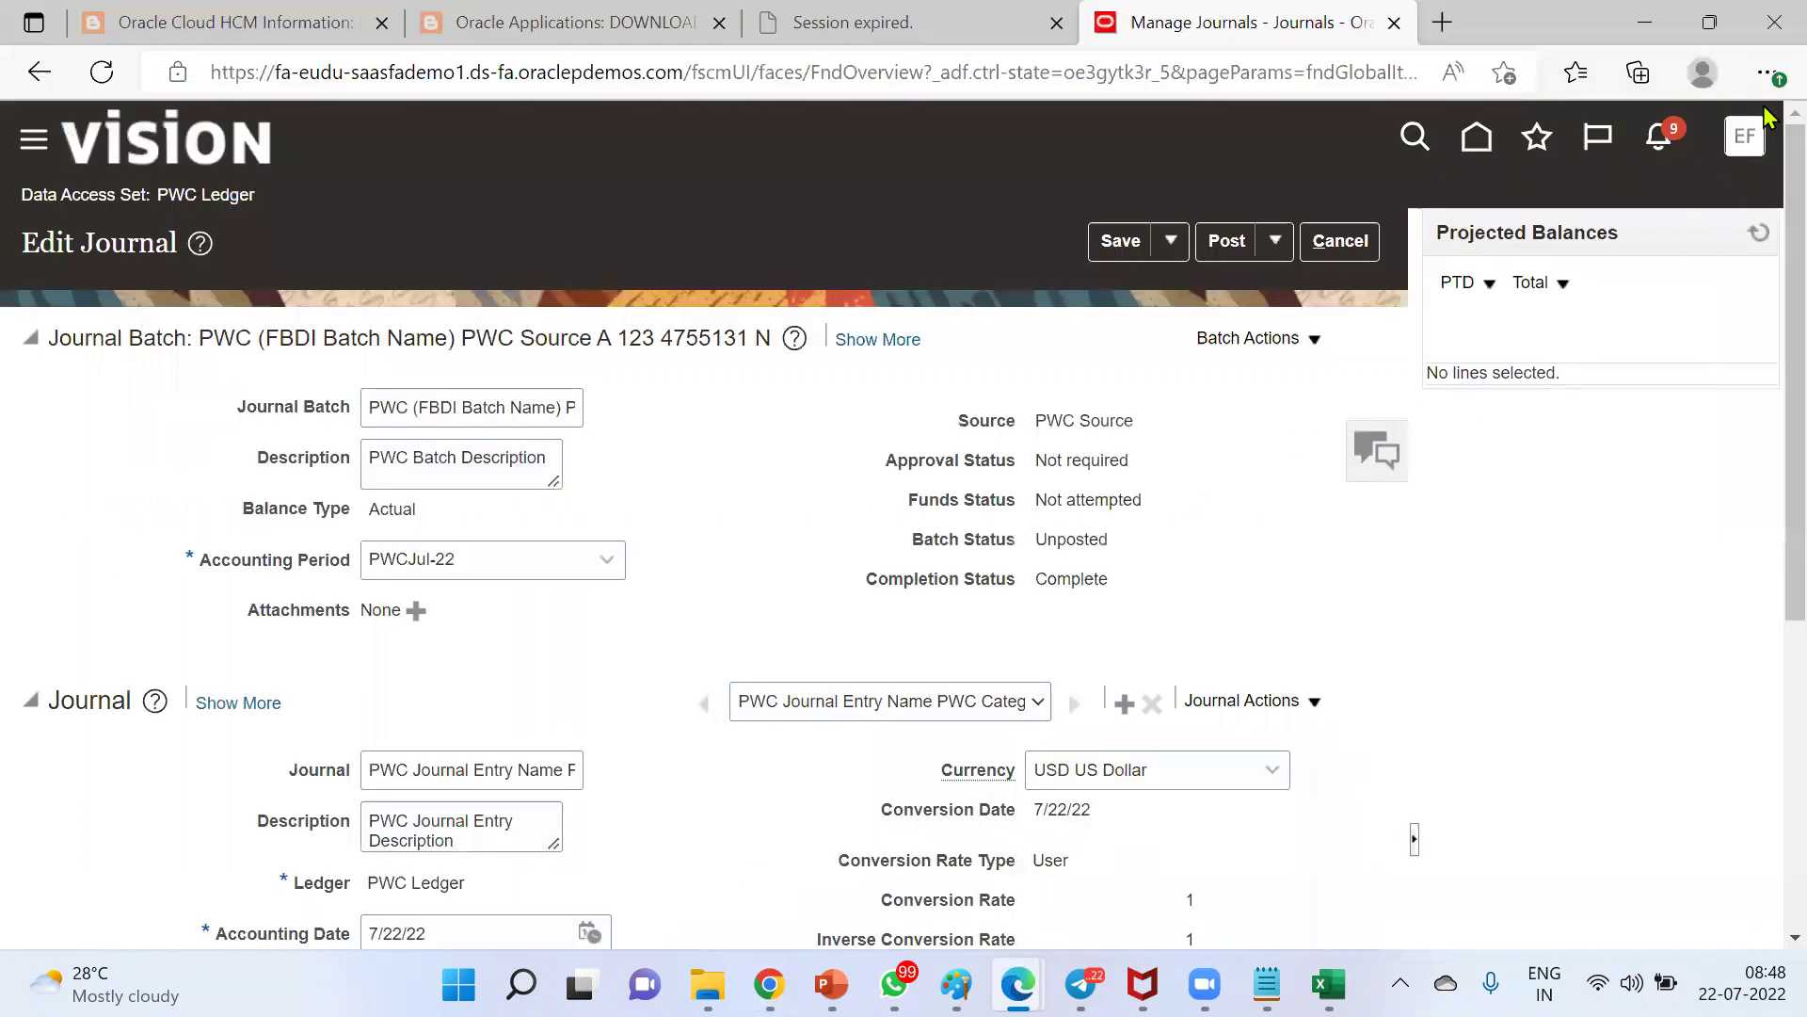
pyautogui.click(1763, 73)
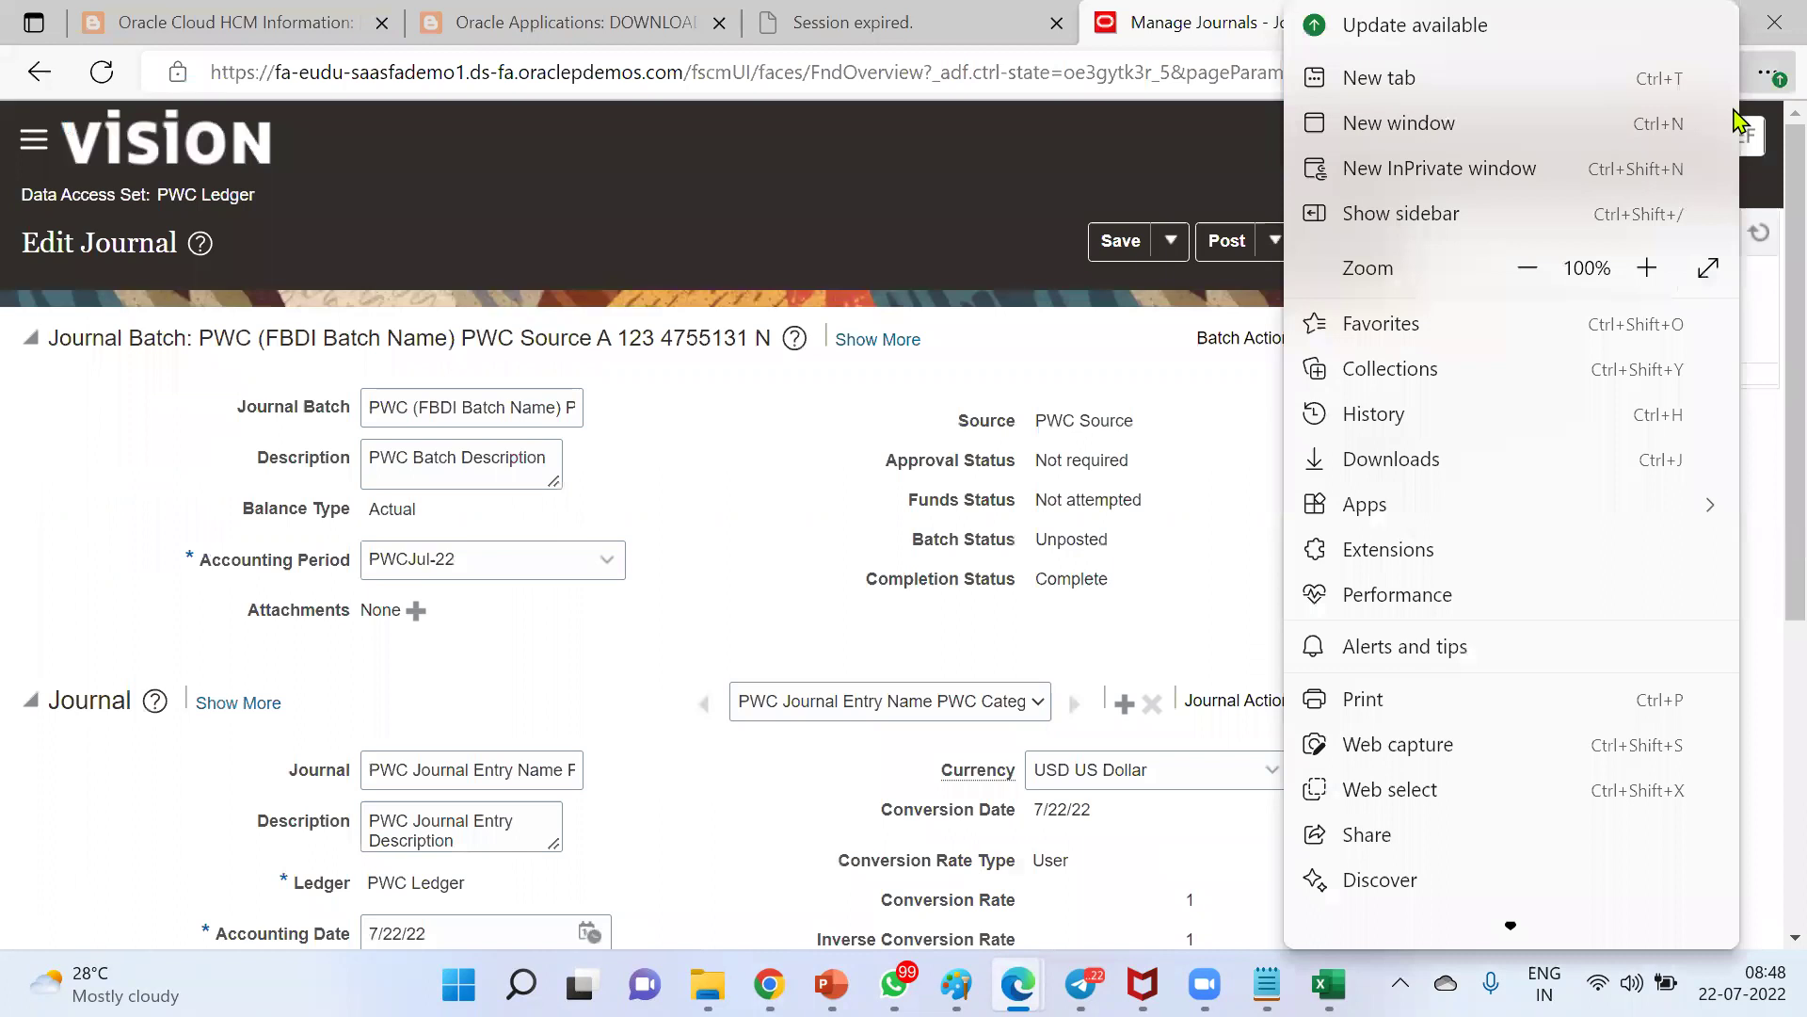
pyautogui.click(1707, 270)
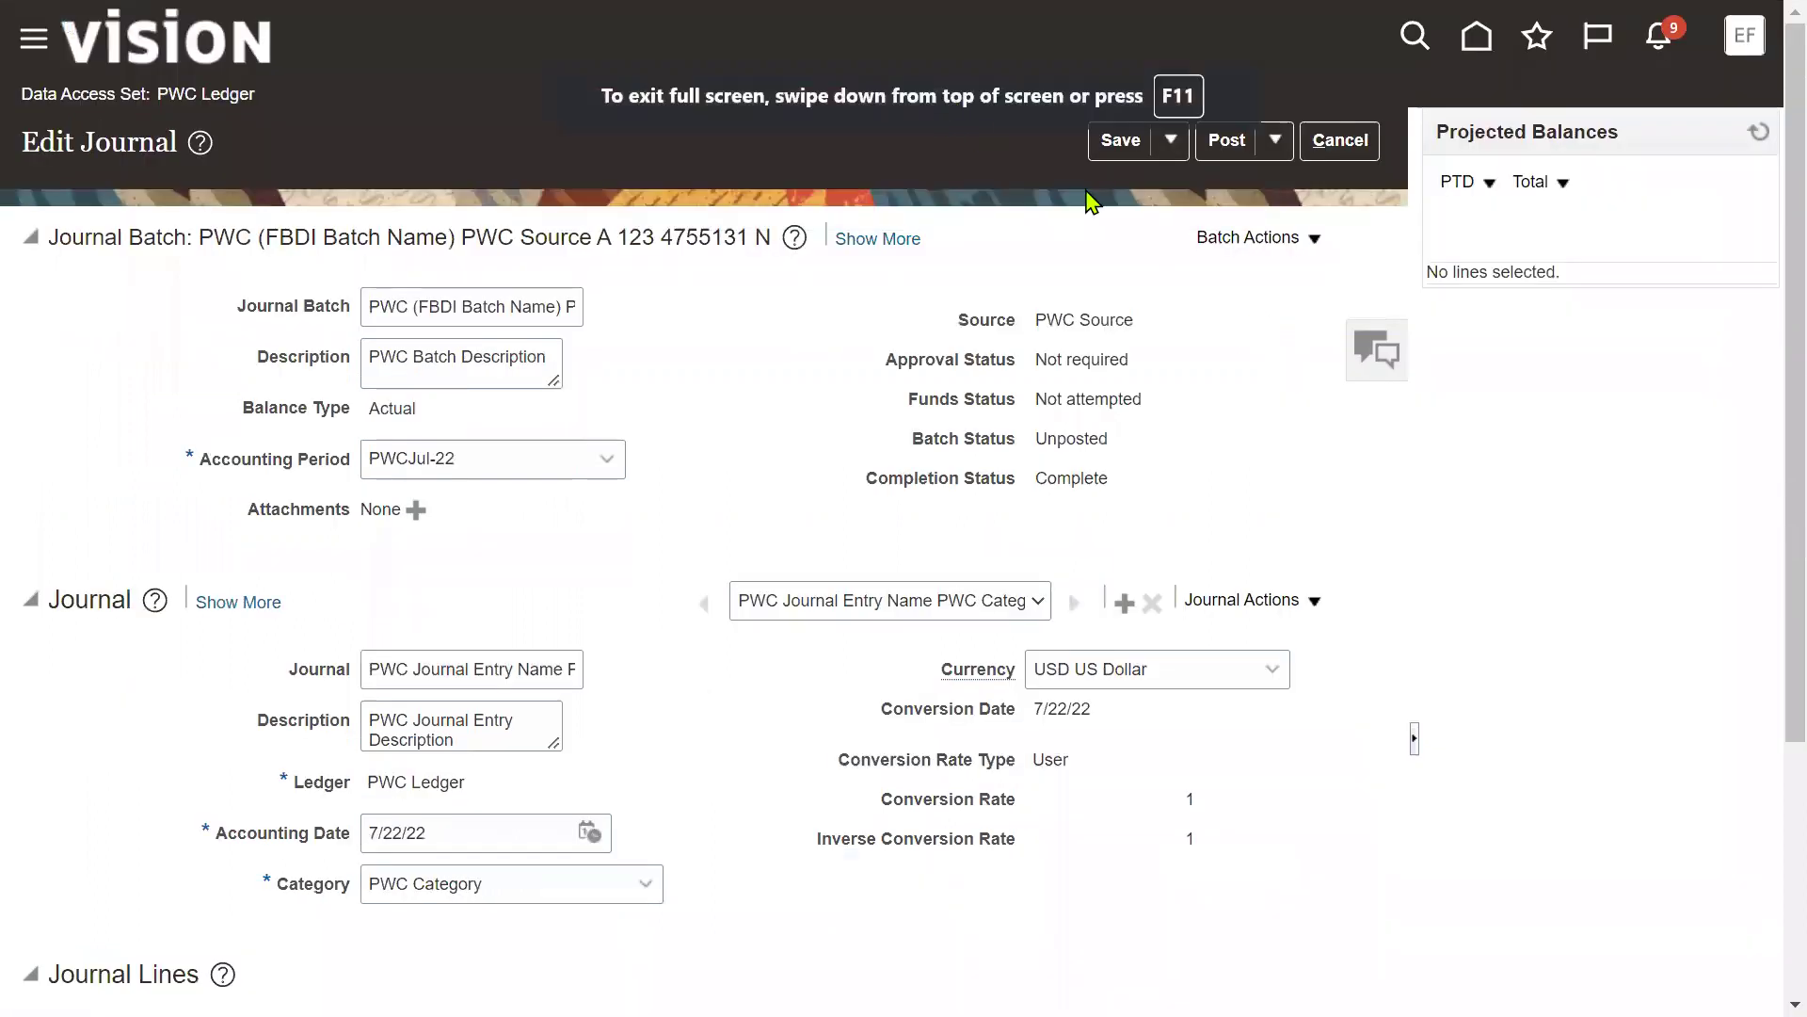